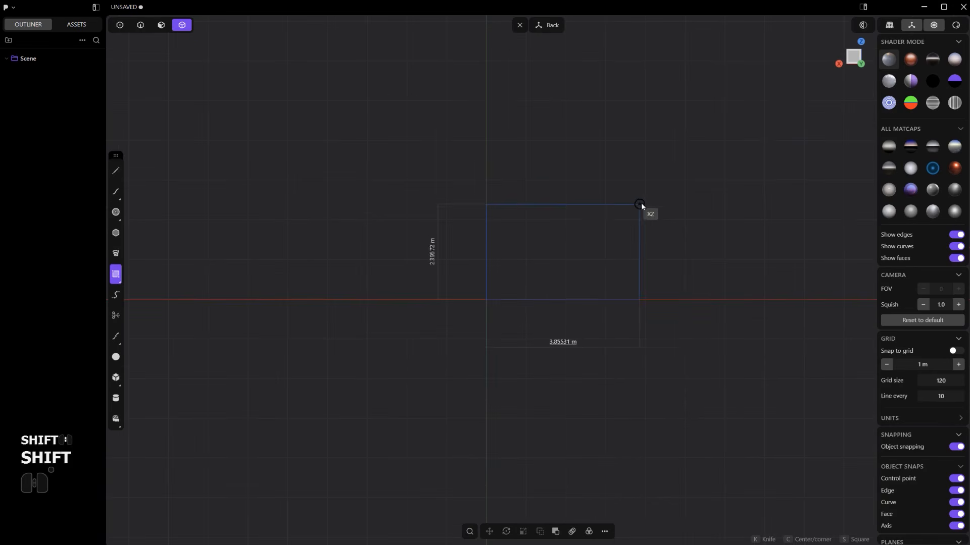
Draw a center rectangle about 11 m wide and 5.4 m high around the origin in the back view
{"action": "key", "text": "c"}
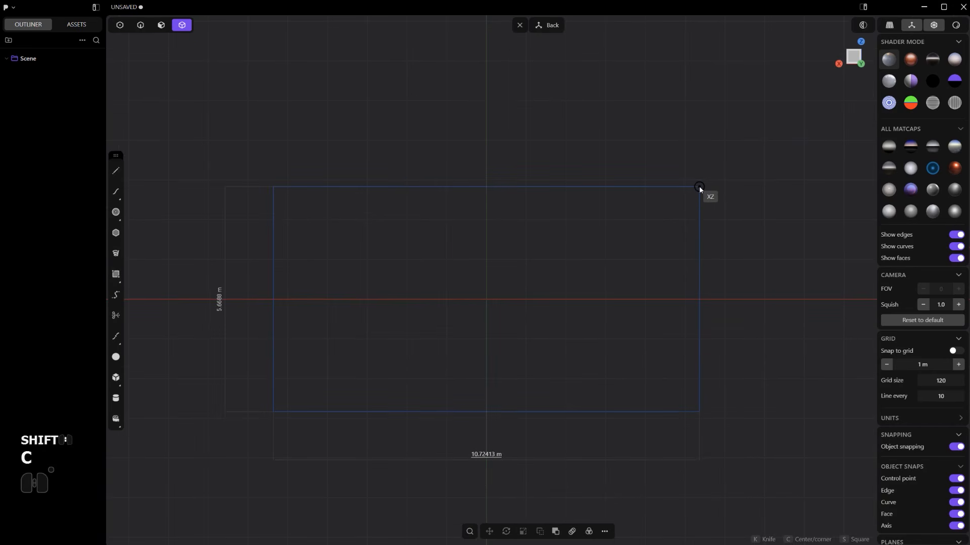
{"action": "left_click", "coordinate": [704, 193]}
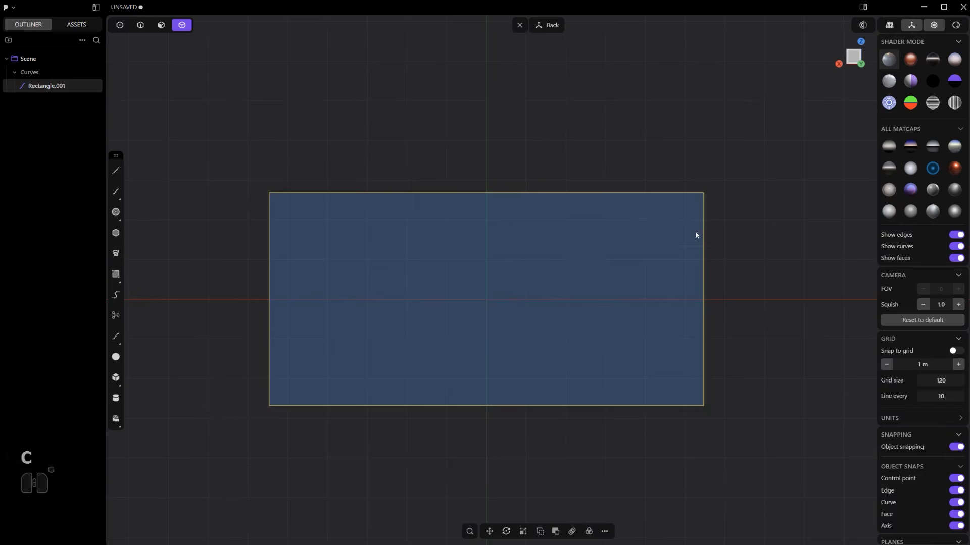
Move the rectangle up about 2.68 m along Y, using its bottom-edge midpoint as pivot, so that edge snaps to the origin axis
{"action": "key", "text": "g"}
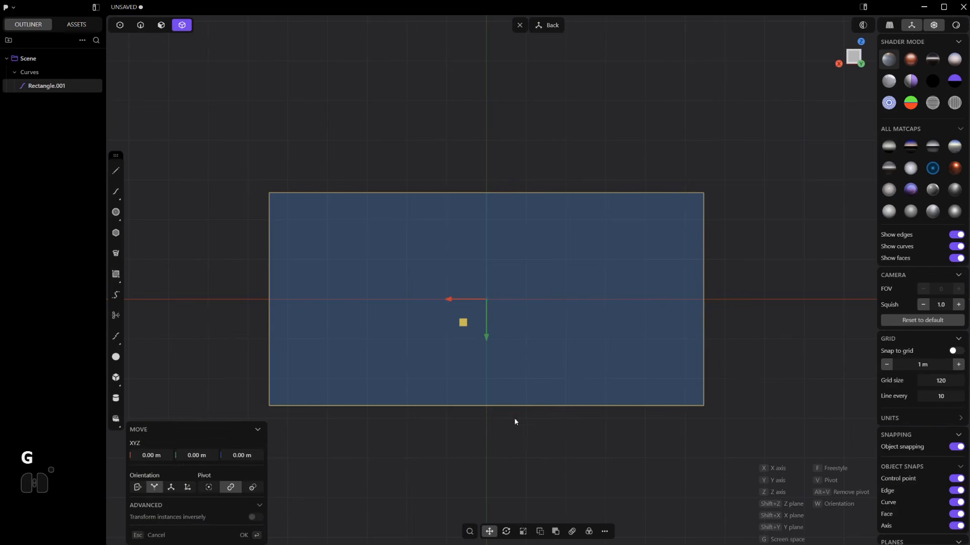
{"action": "key", "text": "y"}
{"action": "key", "text": "ctrl"}
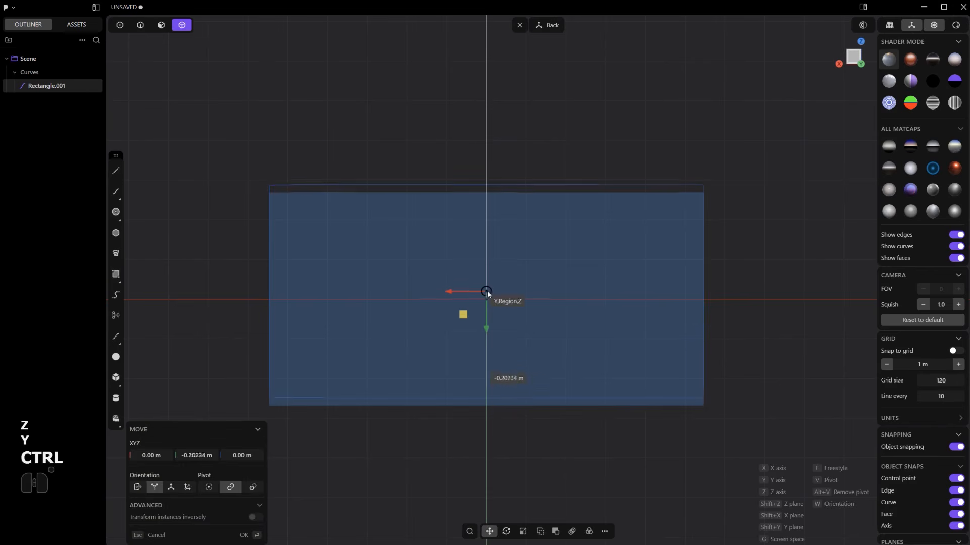
{"action": "key", "text": "g"}
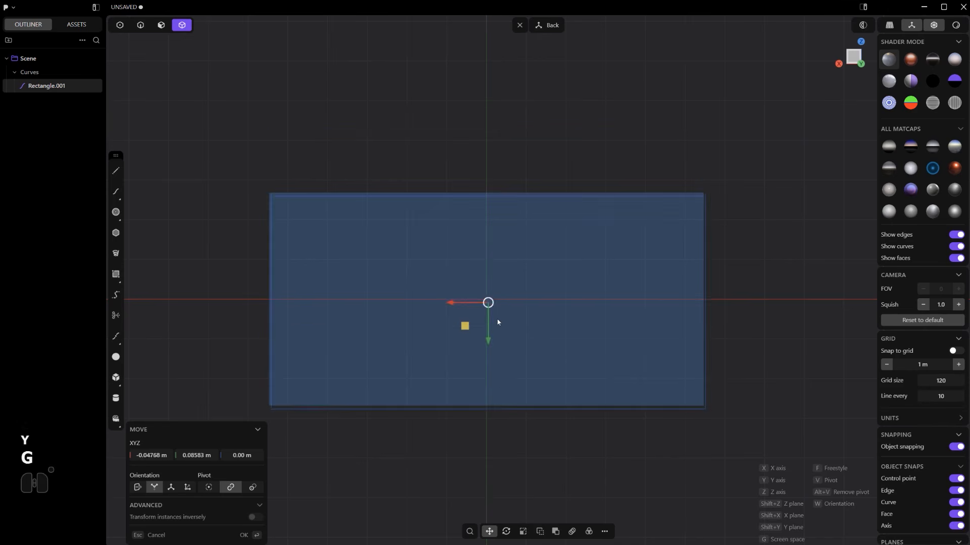
{"action": "key", "text": "v"}
{"action": "left_click", "coordinate": [490, 406]}
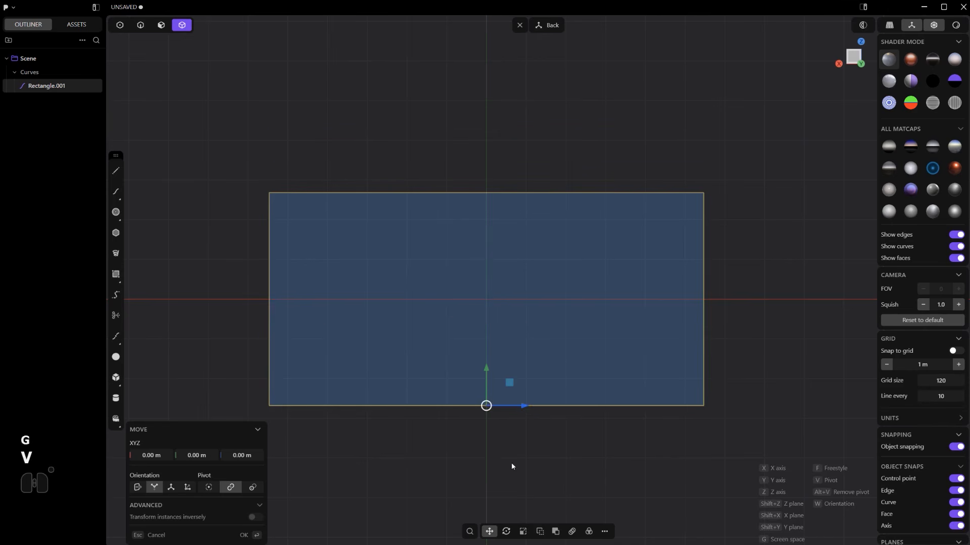
{"action": "key", "text": "y"}
{"action": "key", "text": "ctrl"}
{"action": "key", "text": "ctrl"}
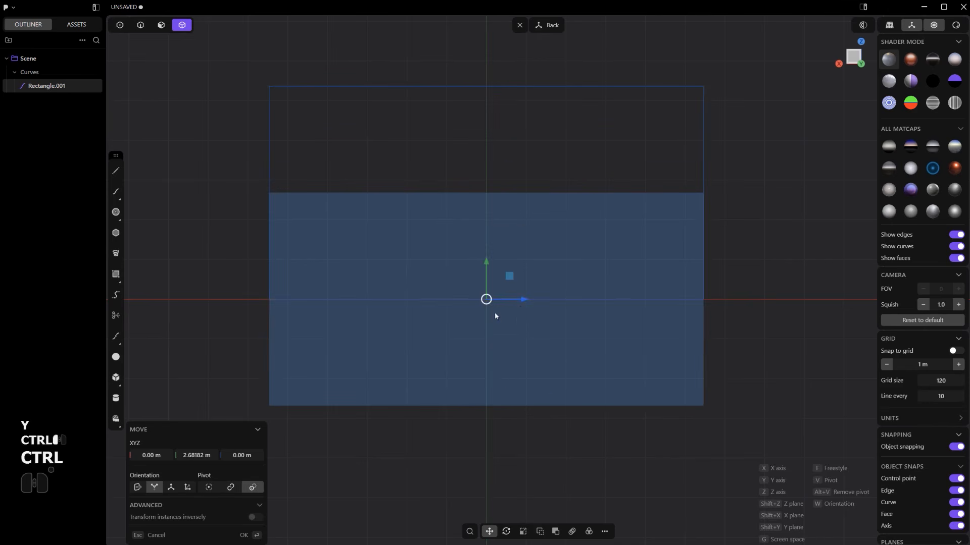
{"action": "left_click", "coordinate": [507, 320]}
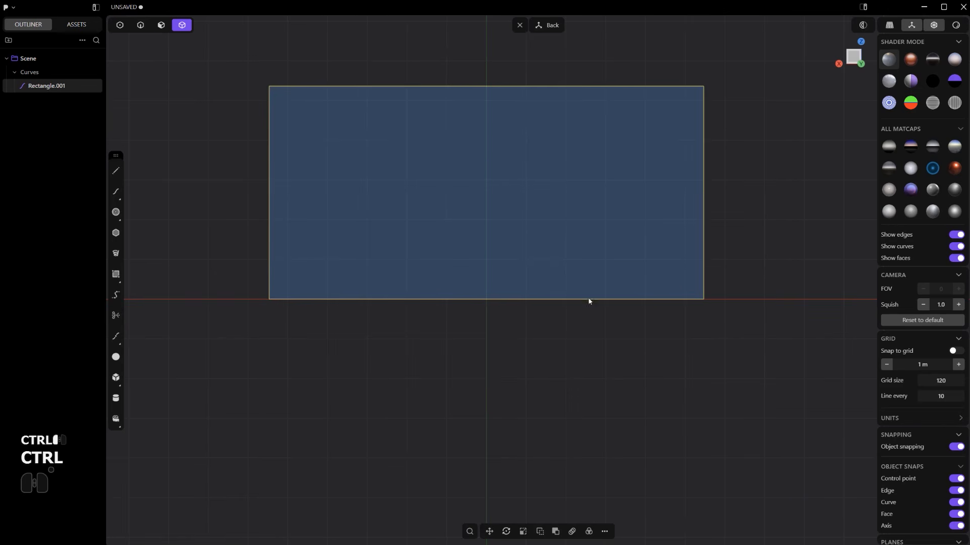
Extrude the rectangle into a solid slab and delete the source curve
{"action": "middle_click_drag", "start_coordinate": [589, 301], "coordinate": [565, 363], "text": "shift"}
{"action": "middle_click_drag", "start_coordinate": [638, 313], "coordinate": [573, 321]}
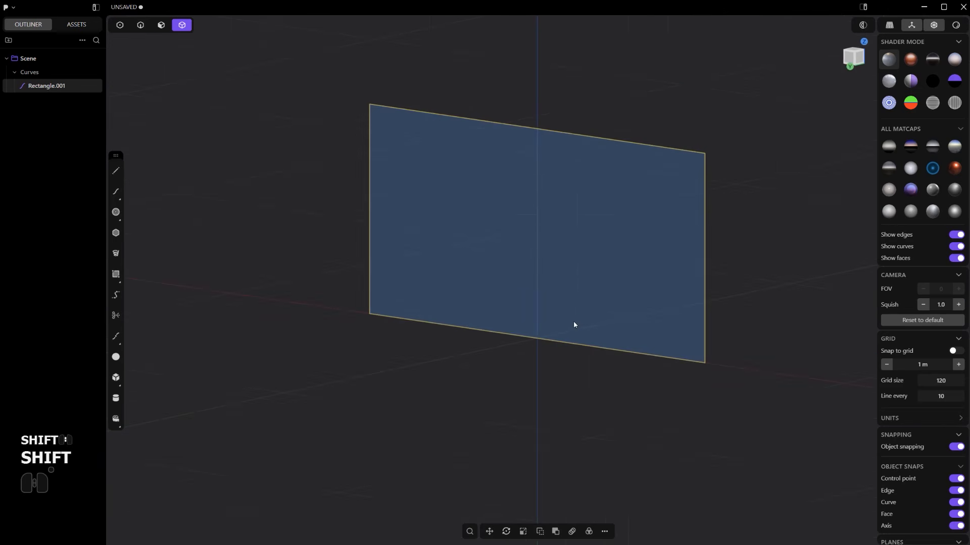
{"action": "left_click", "coordinate": [581, 274]}
{"action": "key", "text": "3"}
{"action": "left_click_drag", "start_coordinate": [541, 284], "coordinate": [523, 287]}
{"action": "key", "text": "2"}
{"action": "key", "text": "x"}
Return to the back view and switch the shader mode to the split grey-and-purple option
{"action": "middle_click_drag", "start_coordinate": [604, 263], "coordinate": [565, 306], "text": "alt"}
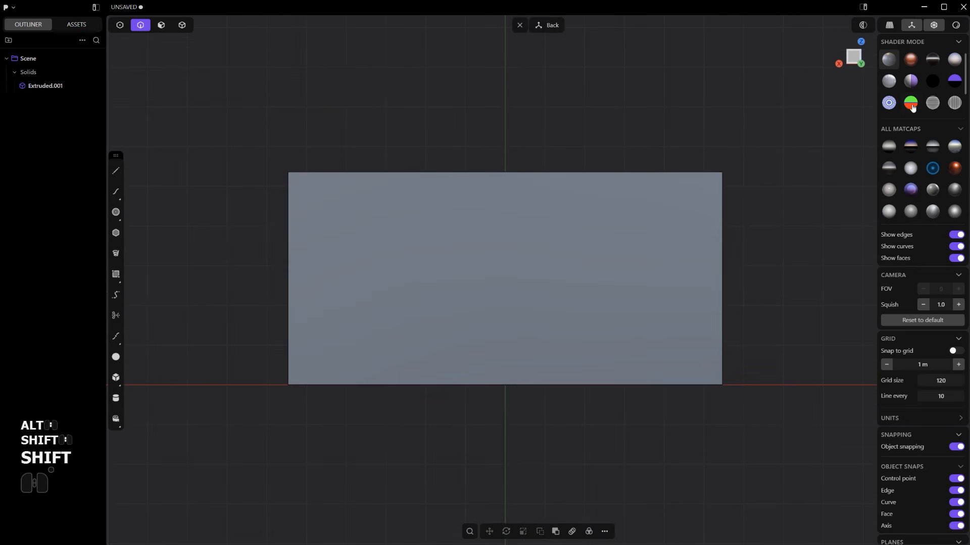
{"action": "left_click", "coordinate": [911, 81]}
{"action": "middle_click_drag", "start_coordinate": [477, 281], "coordinate": [492, 199], "text": "shift"}
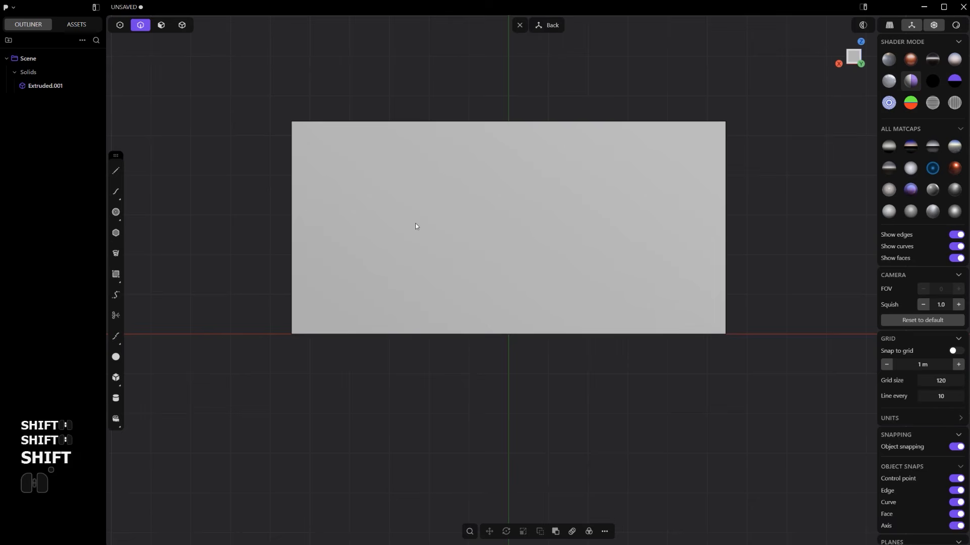
{"action": "middle_click_drag", "start_coordinate": [415, 224], "coordinate": [372, 217], "text": "shift"}
{"action": "scroll", "coordinate": [408, 243], "scroll_direction": "down", "scroll_amount": 2}
{"action": "scroll", "coordinate": [428, 257], "scroll_direction": "up", "scroll_amount": 4}
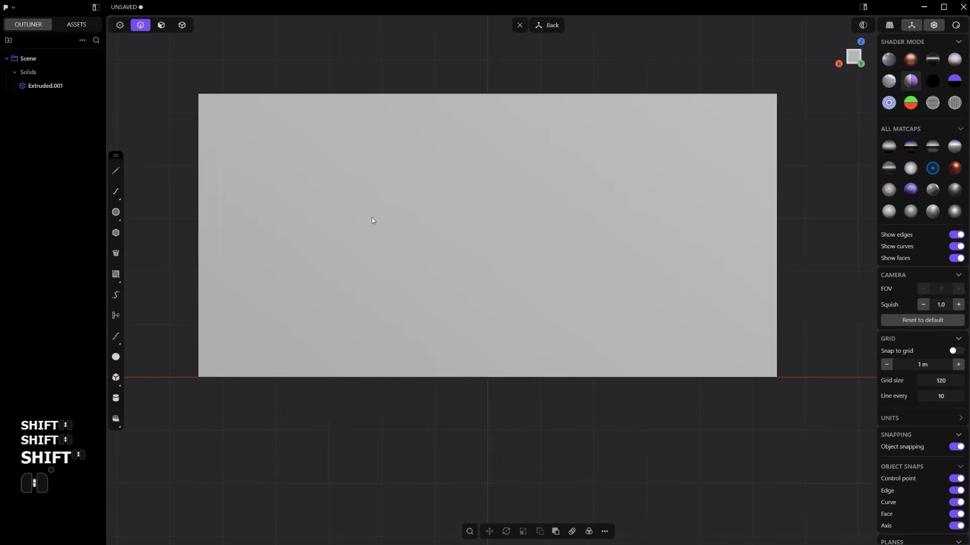
Draw a horizontal line across the slab's lower third from side to side, imprint it on the face and delete the line
{"action": "left_click", "coordinate": [198, 297]}
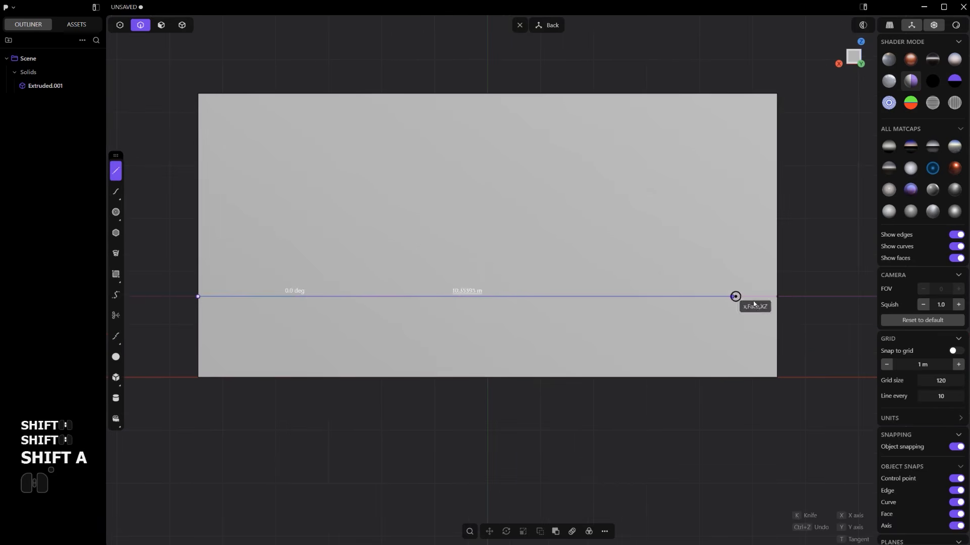
{"action": "left_click", "coordinate": [775, 297]}
{"action": "key", "text": "shift+q"}
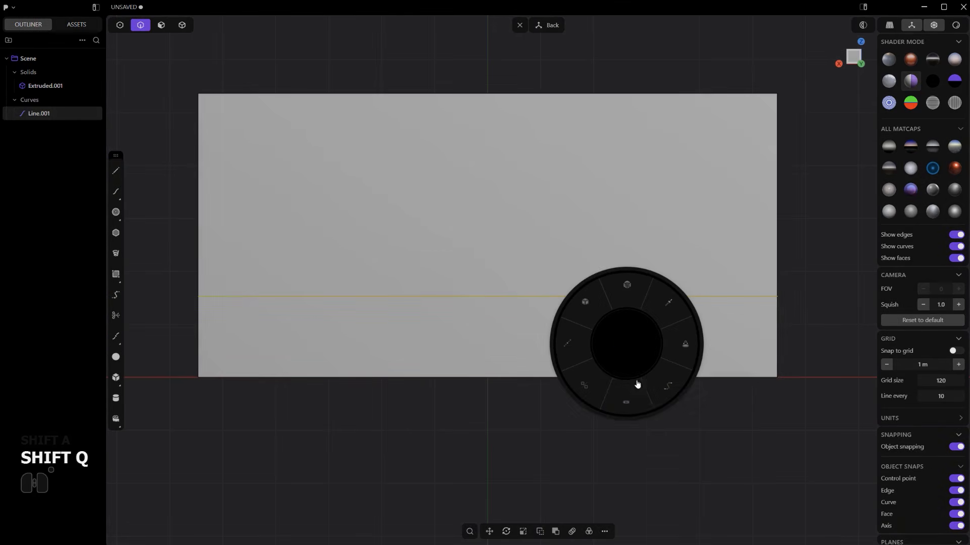
{"action": "left_click", "coordinate": [638, 386]}
{"action": "key", "text": "2"}
{"action": "key", "text": "x"}
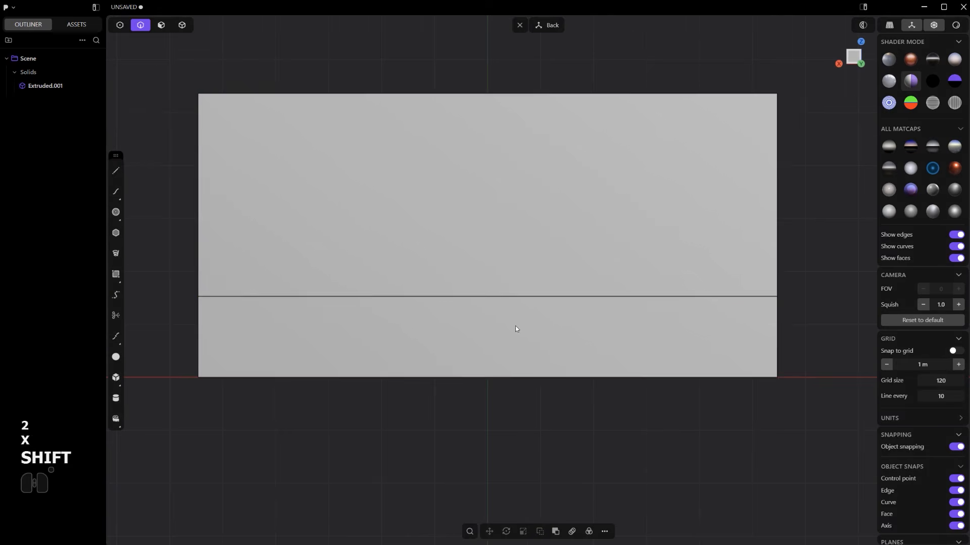
Look up the Imprint command in the command search
{"action": "middle_click_drag", "start_coordinate": [515, 326], "coordinate": [510, 326], "text": "shift"}
{"action": "key", "text": "f"}
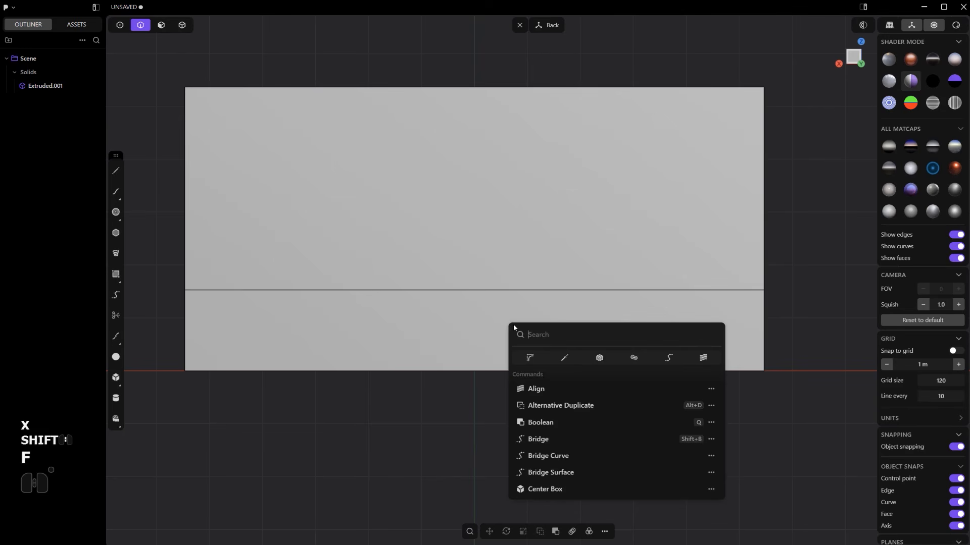
{"action": "type", "text": "imp"}
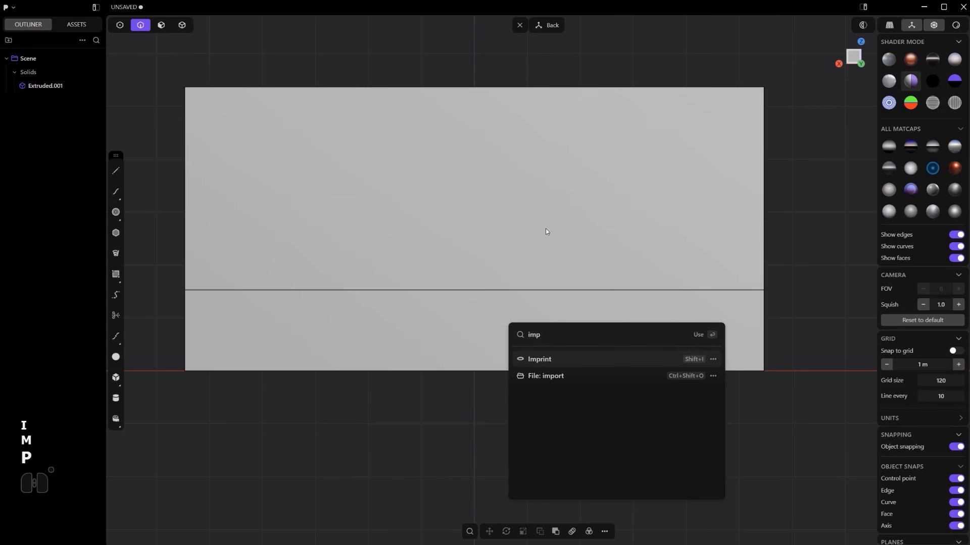
{"action": "left_click", "coordinate": [546, 229]}
Move the slab's bottom front edge outward along Y so the strip below the imprinted line becomes a slope
{"action": "scroll", "coordinate": [534, 251], "scroll_direction": "down", "scroll_amount": 4}
{"action": "middle_click_drag", "start_coordinate": [534, 250], "coordinate": [538, 349]}
{"action": "scroll", "coordinate": [563, 305], "scroll_direction": "up", "scroll_amount": 3}
{"action": "key", "text": "2"}
{"action": "left_click", "coordinate": [516, 297]}
{"action": "key", "text": "KP_5"}
{"action": "key", "text": "g"}
{"action": "key", "text": "x"}
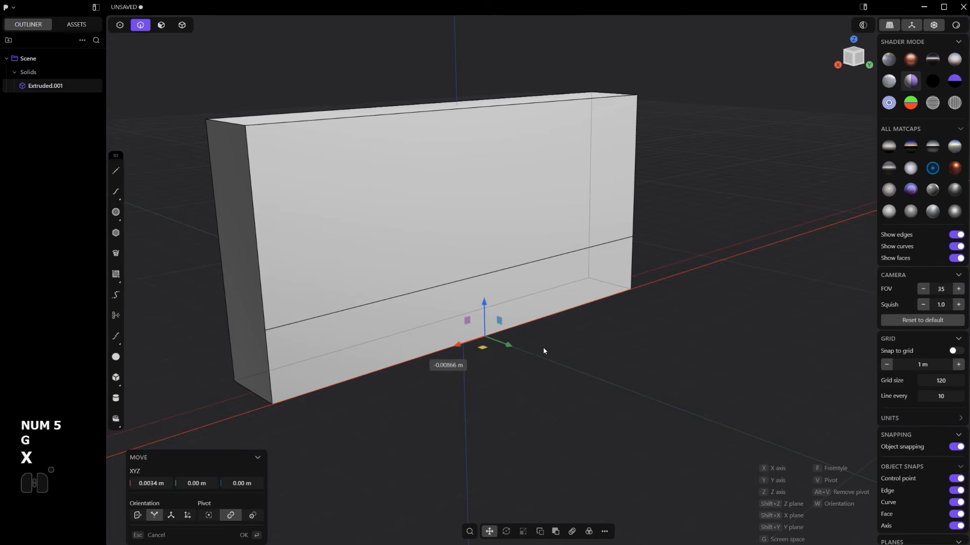
{"action": "key", "text": "t"}
{"action": "key", "text": "y"}
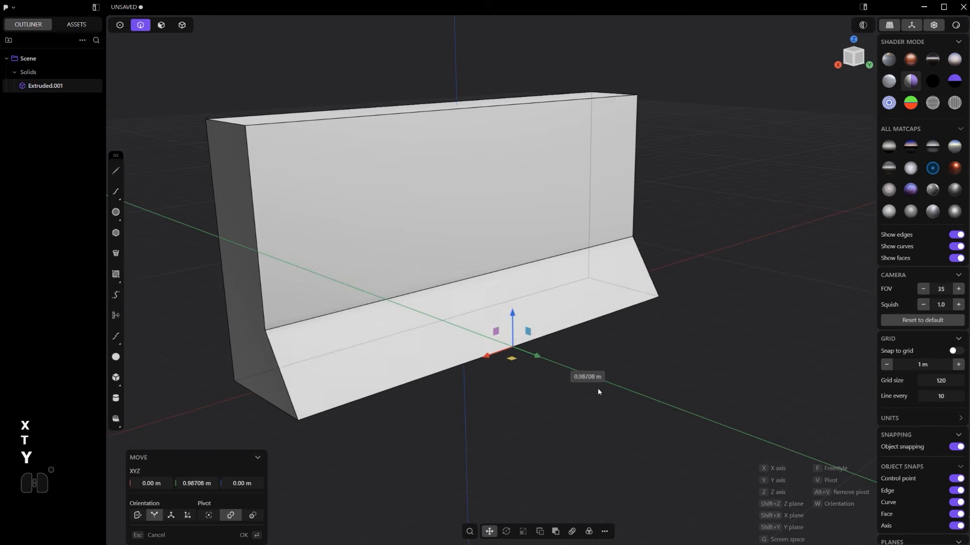
{"action": "left_click", "coordinate": [630, 407]}
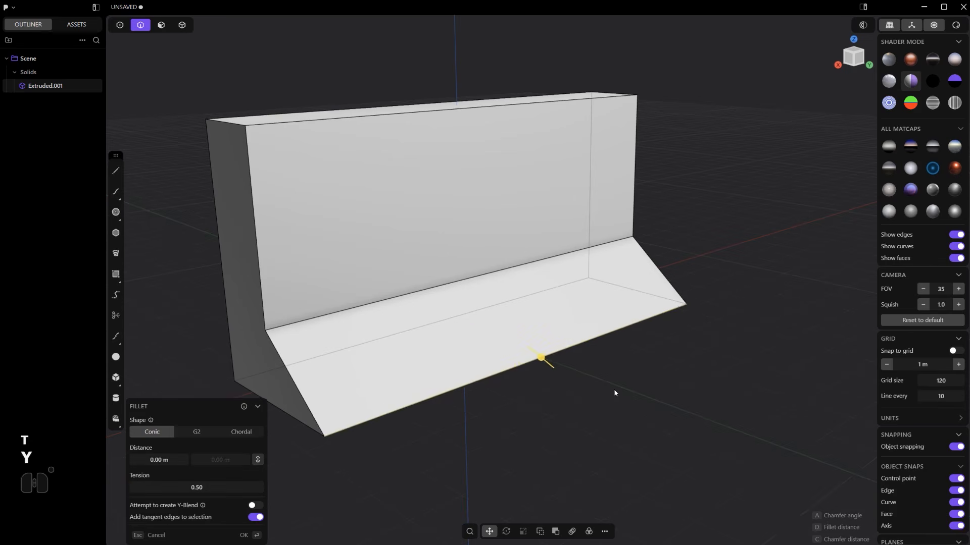
Add a single U-direction isoparam cut along the sloped face, near its upper edge at a param of about 0.75
{"action": "middle_click_drag", "start_coordinate": [498, 395], "coordinate": [454, 374], "text": "shift"}
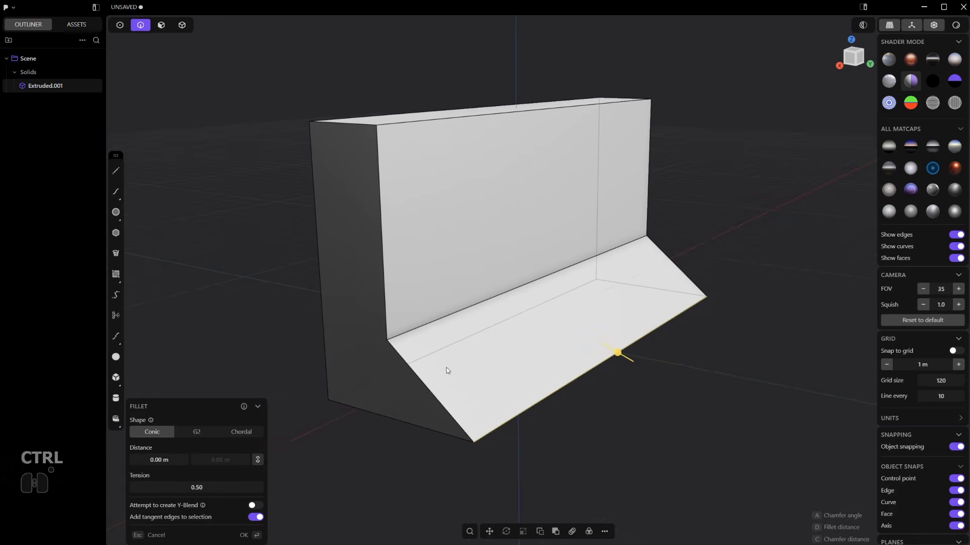
{"action": "key", "text": "ctrl+r"}
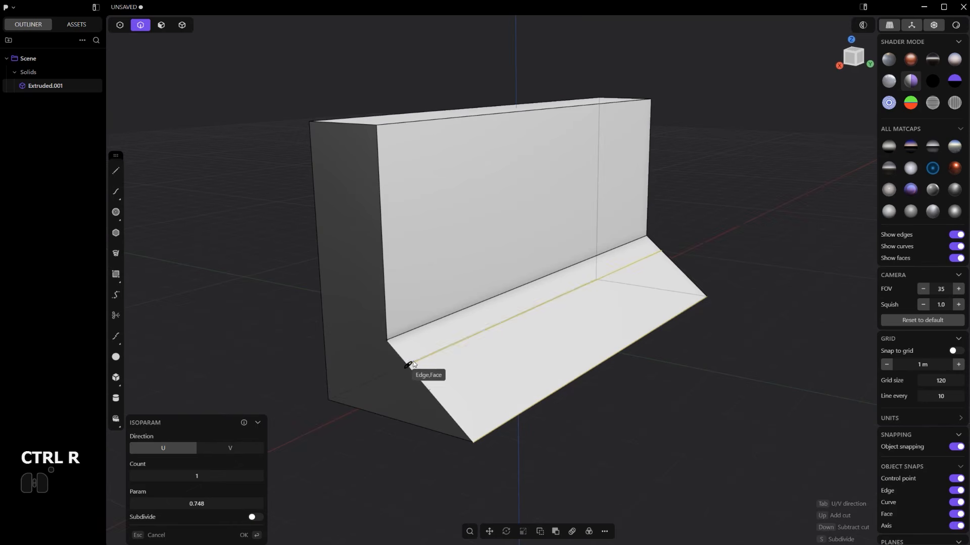
{"action": "left_click", "coordinate": [411, 365]}
Try to move the new edge on the slope up about 0.37 m along Z, then undo it
{"action": "middle_click_drag", "start_coordinate": [435, 359], "coordinate": [508, 313]}
{"action": "left_click", "coordinate": [497, 323]}
{"action": "key", "text": "f"}
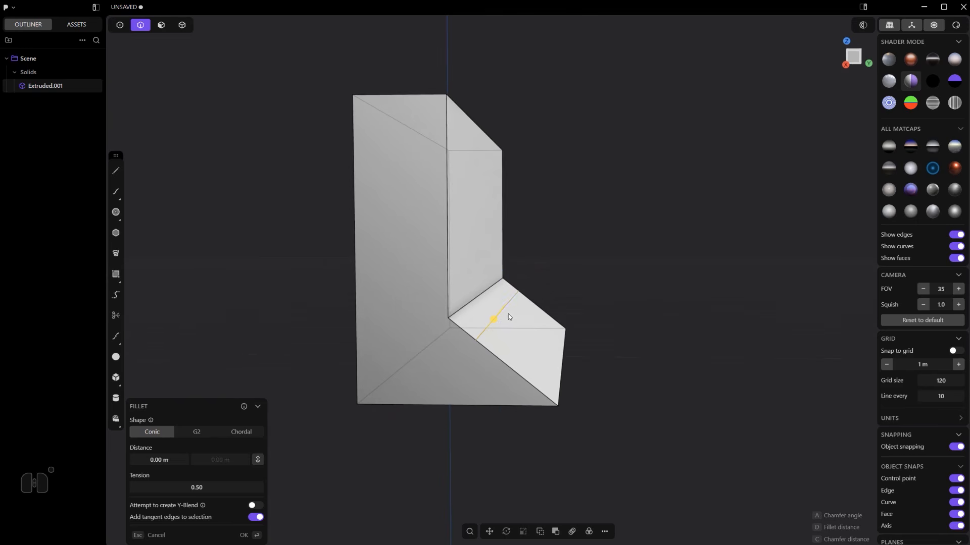
{"action": "key", "text": "g"}
{"action": "left_click_drag", "start_coordinate": [502, 276], "coordinate": [505, 260]}
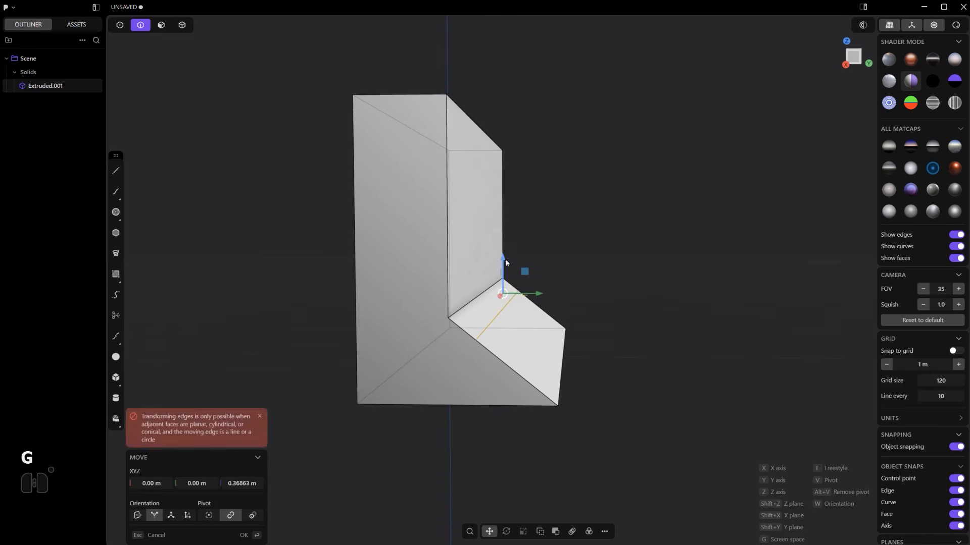
{"action": "key", "text": "ctrl+z"}
Flatten the narrow upper strip of the slope into a horizontal ledge by scaling the face to 0 along Z
{"action": "middle_click_drag", "start_coordinate": [505, 259], "coordinate": [689, 295]}
{"action": "key", "text": "3"}
{"action": "key", "text": "s"}
{"action": "key", "text": "z"}
{"action": "key", "text": "0"}
{"action": "key", "text": "Return"}
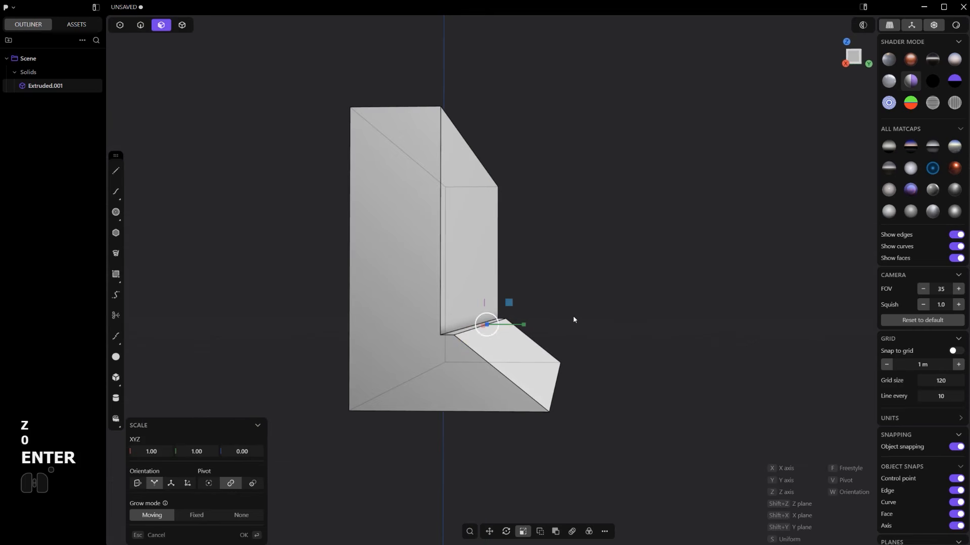
{"action": "middle_click_drag", "start_coordinate": [396, 284], "coordinate": [411, 339]}
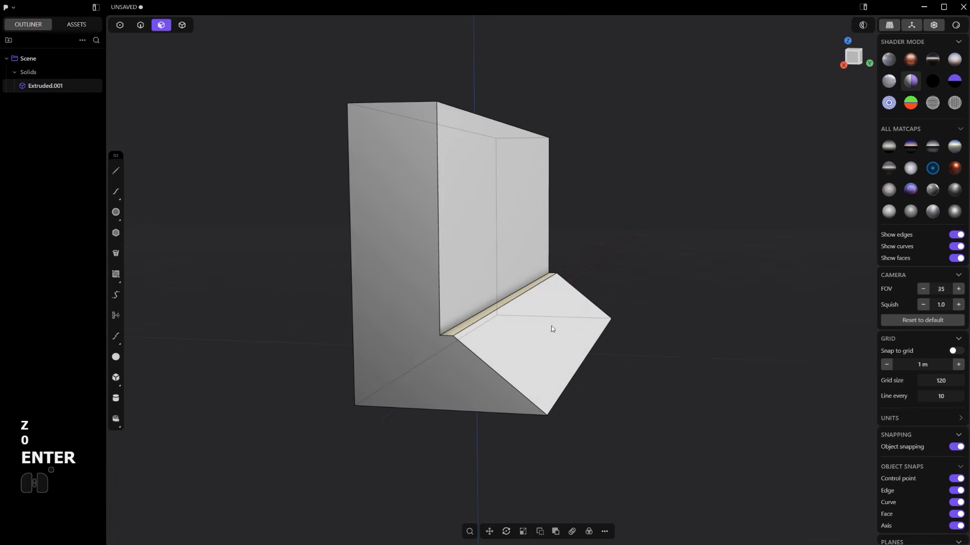
Push the ledge face downward to widen it, and push the sloped face outward about 0.17 m
{"action": "left_click_drag", "start_coordinate": [552, 329], "coordinate": [569, 305]}
{"action": "left_click_drag", "start_coordinate": [524, 255], "coordinate": [525, 271]}
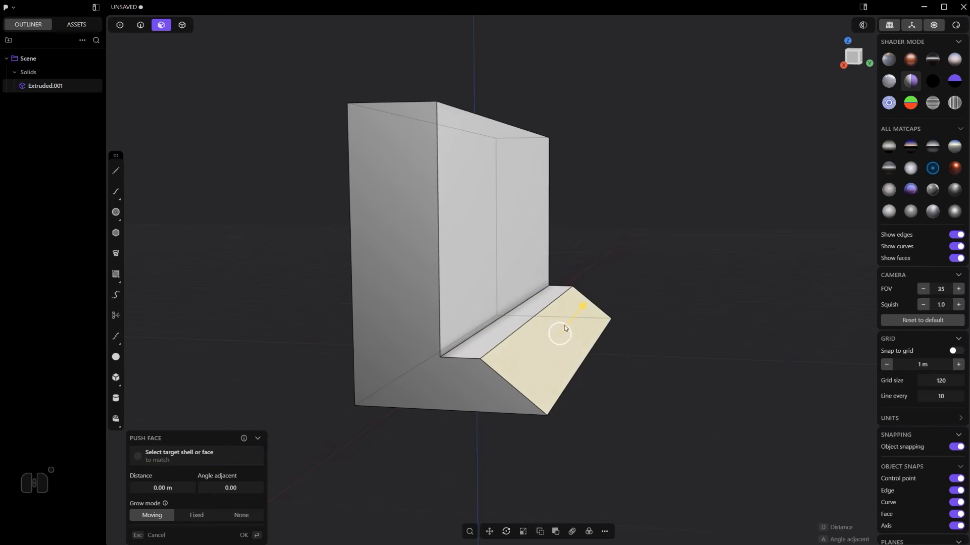
{"action": "left_click_drag", "start_coordinate": [581, 308], "coordinate": [610, 320]}
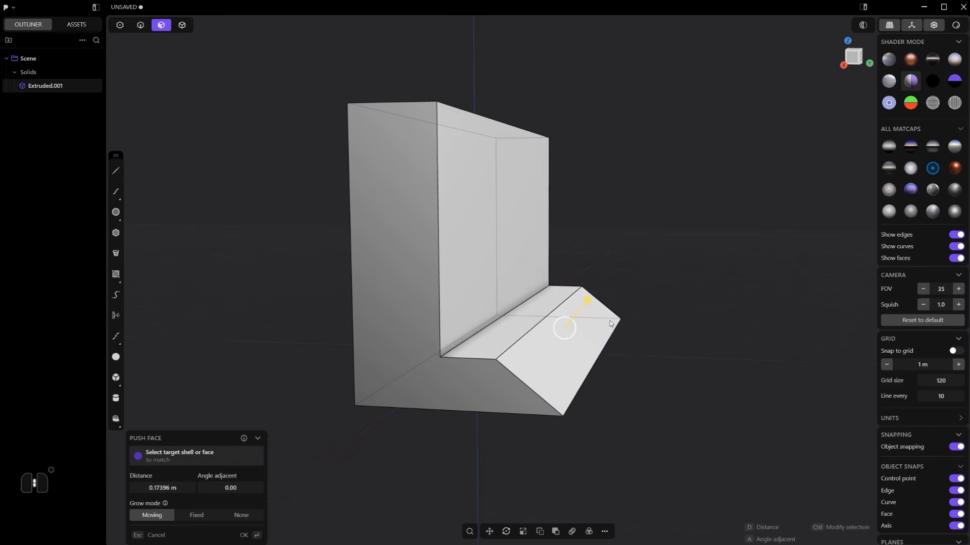
Cut the sharp toe of the base with a short vertical line in the right view and delete the offcut
{"action": "mouse_move", "coordinate": [610, 321]}
{"action": "middle_mouse_down"}
{"action": "mouse_move", "coordinate": [562, 343]}
{"action": "mouse_move", "coordinate": [470, 354]}
{"action": "mouse_move", "coordinate": [621, 268]}
{"action": "mouse_move", "coordinate": [585, 262]}
{"action": "mouse_move", "coordinate": [598, 320]}
{"action": "mouse_move", "coordinate": [607, 319]}
{"action": "middle_mouse_up"}
{"action": "key", "text": "shift+a"}
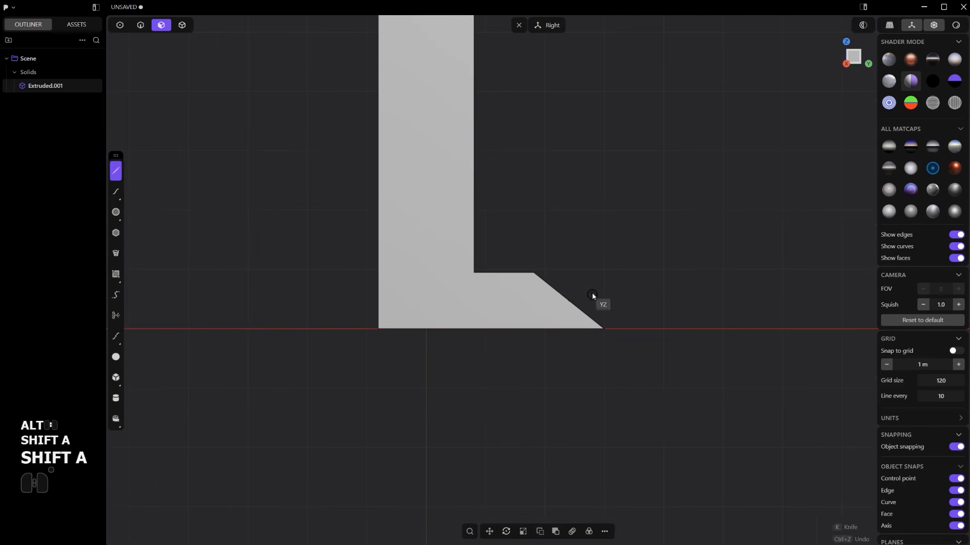
{"action": "left_click", "coordinate": [592, 293]}
{"action": "left_click", "coordinate": [590, 349]}
{"action": "scroll", "coordinate": [590, 349], "scroll_direction": "up", "scroll_amount": 3}
{"action": "key", "text": "c"}
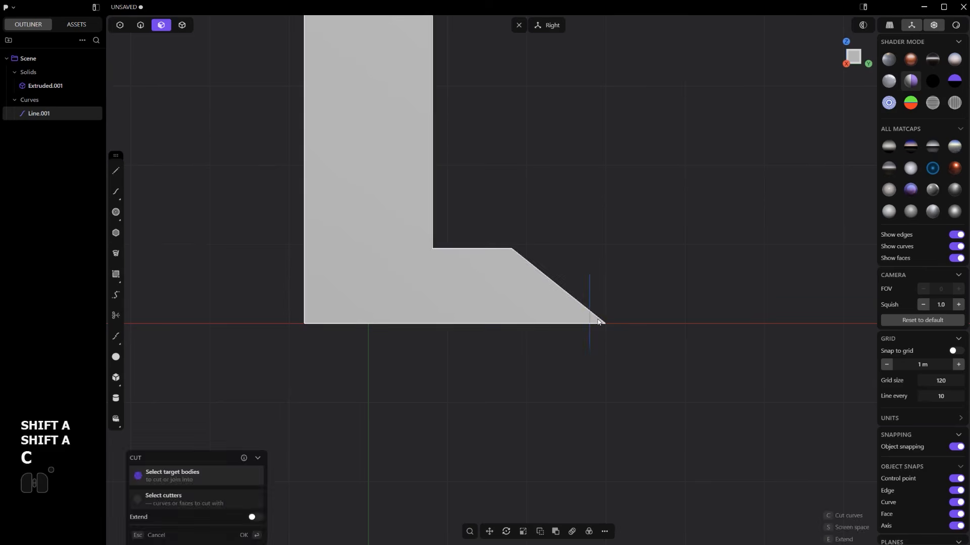
{"action": "left_click", "coordinate": [599, 320]}
{"action": "right_click", "coordinate": [604, 322]}
{"action": "key", "text": "x"}
{"action": "middle_click_drag", "start_coordinate": [617, 287], "coordinate": [526, 322]}
{"action": "middle_click_drag", "start_coordinate": [578, 280], "coordinate": [613, 276], "text": "alt"}
{"action": "middle_click_drag", "start_coordinate": [613, 276], "coordinate": [468, 289], "text": "alt"}
{"action": "scroll", "coordinate": [510, 284], "scroll_direction": "down", "scroll_amount": 3}
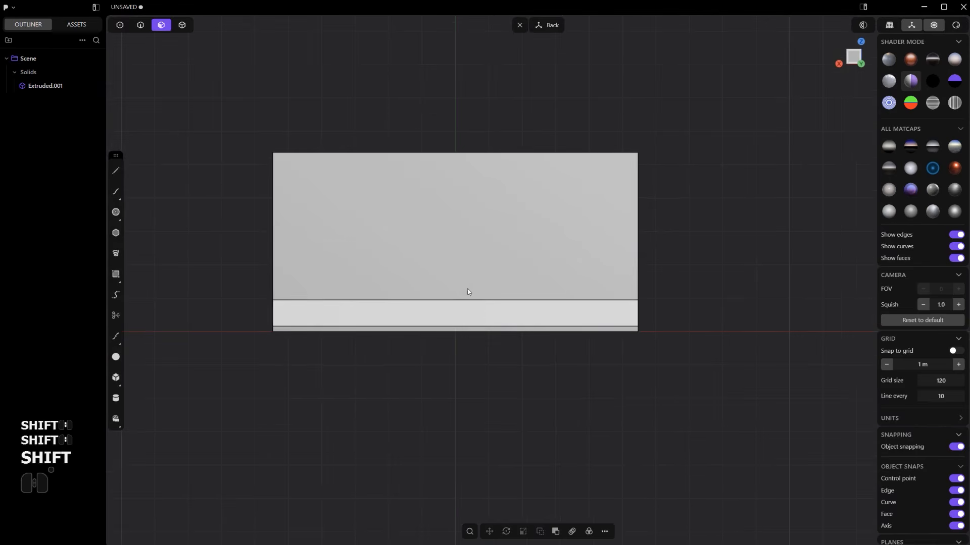
{"action": "left_click", "coordinate": [116, 275]}
{"action": "left_click", "coordinate": [413, 163]}
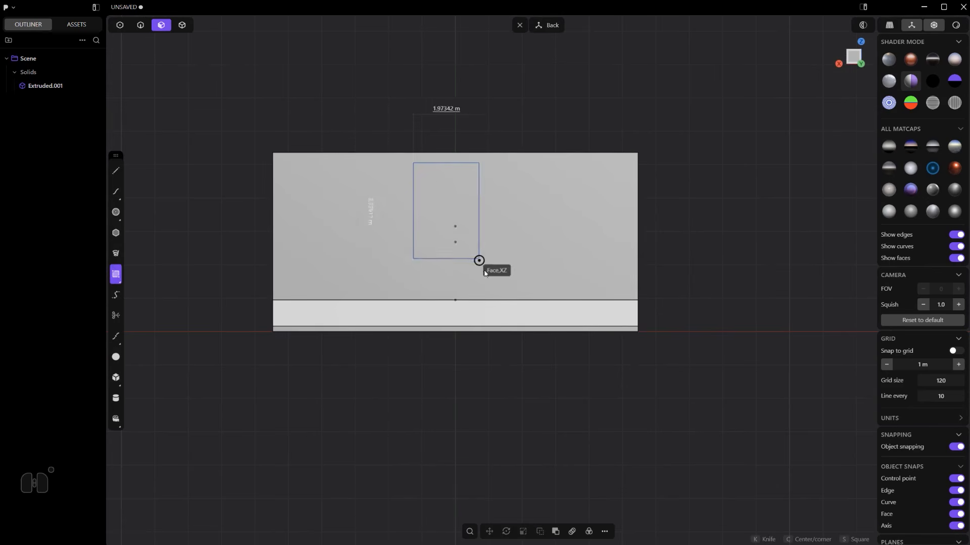
{"action": "key", "text": "ctrl+z"}
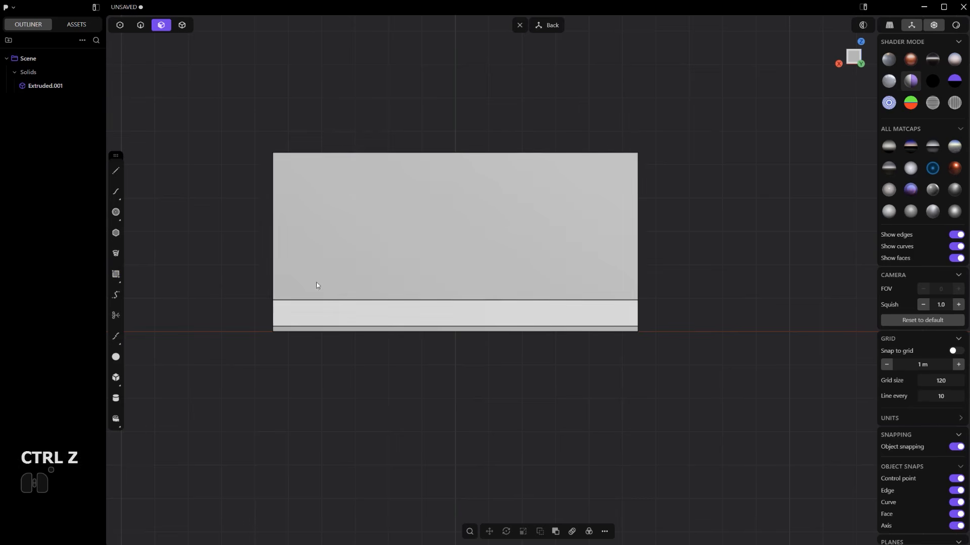
Draw a center rectangle on the vertical axis above the wall, with its lower end overlapping the middle of the top edge
{"action": "left_click", "coordinate": [455, 93]}
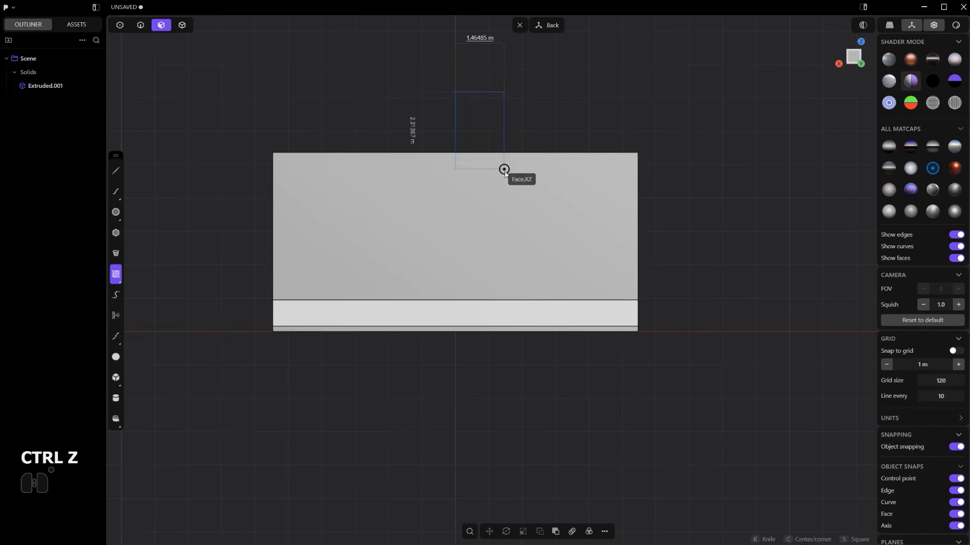
{"action": "key", "text": "c"}
{"action": "left_click", "coordinate": [526, 177]}
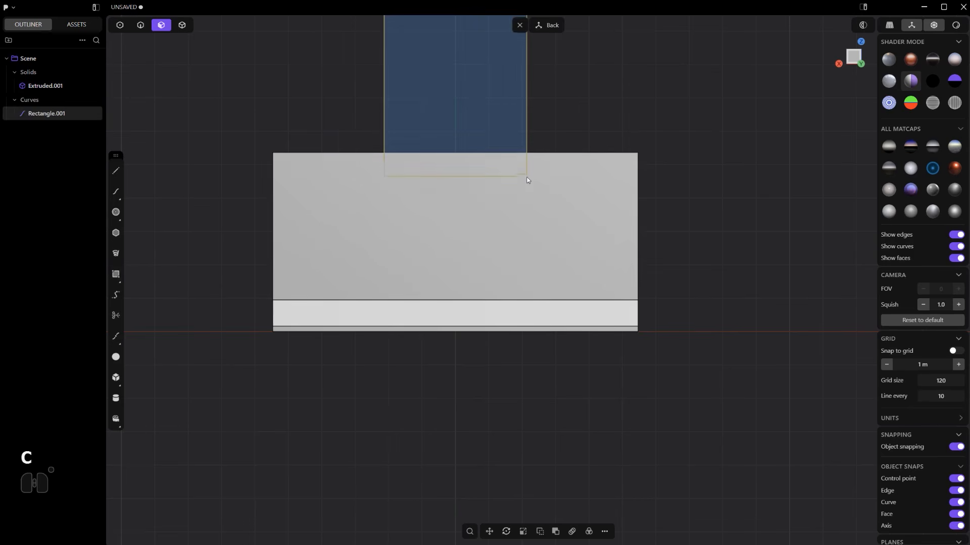
Move the rectangle down onto the middle of the wall and scale it to about 0.76 in X and 0.83 in Y
{"action": "key", "text": "g"}
{"action": "key", "text": "y"}
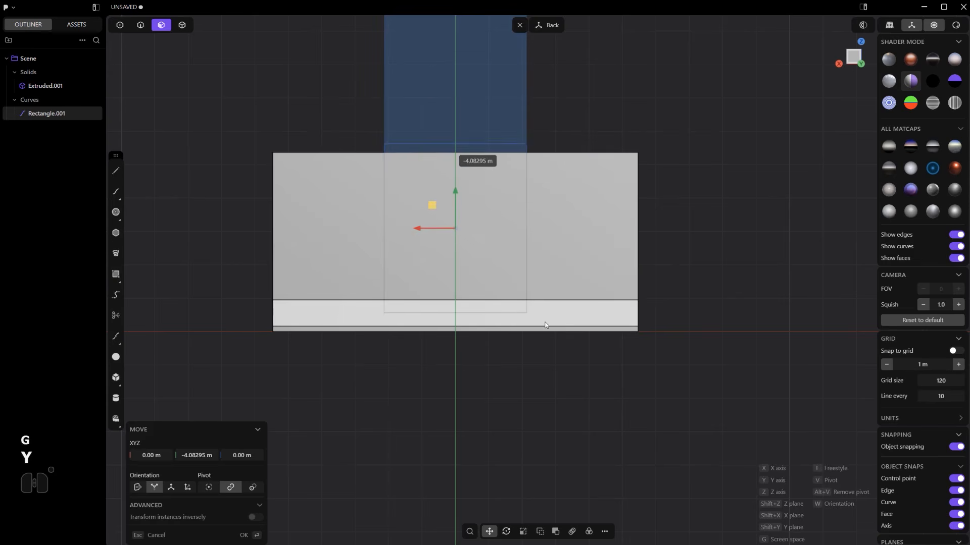
{"action": "left_click", "coordinate": [548, 334]}
{"action": "key", "text": "s"}
{"action": "key", "text": "x"}
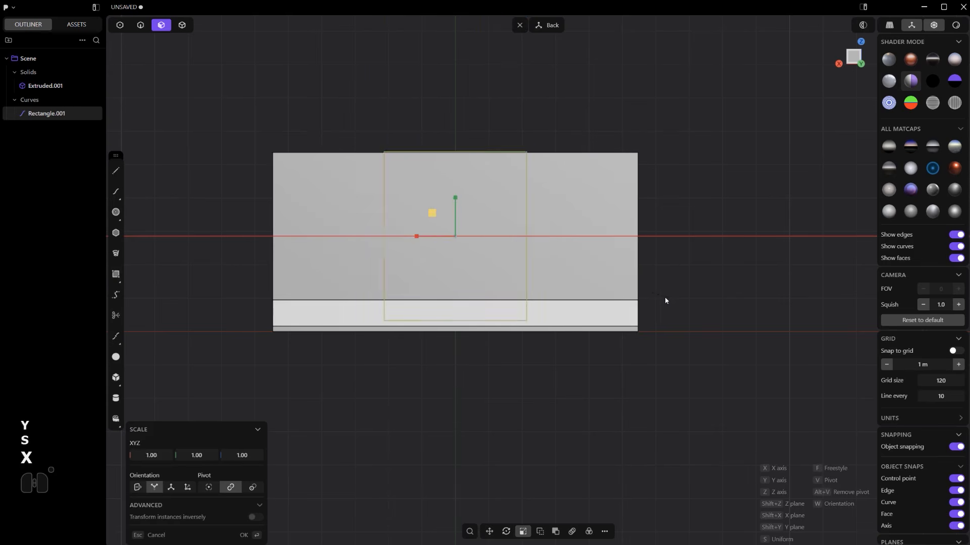
{"action": "key", "text": "s"}
{"action": "key", "text": "y"}
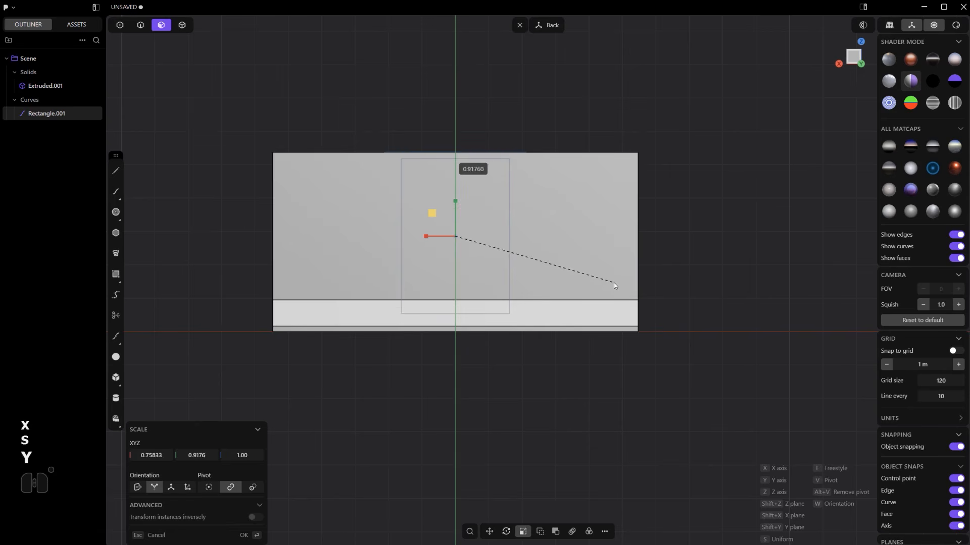
{"action": "left_click", "coordinate": [599, 275]}
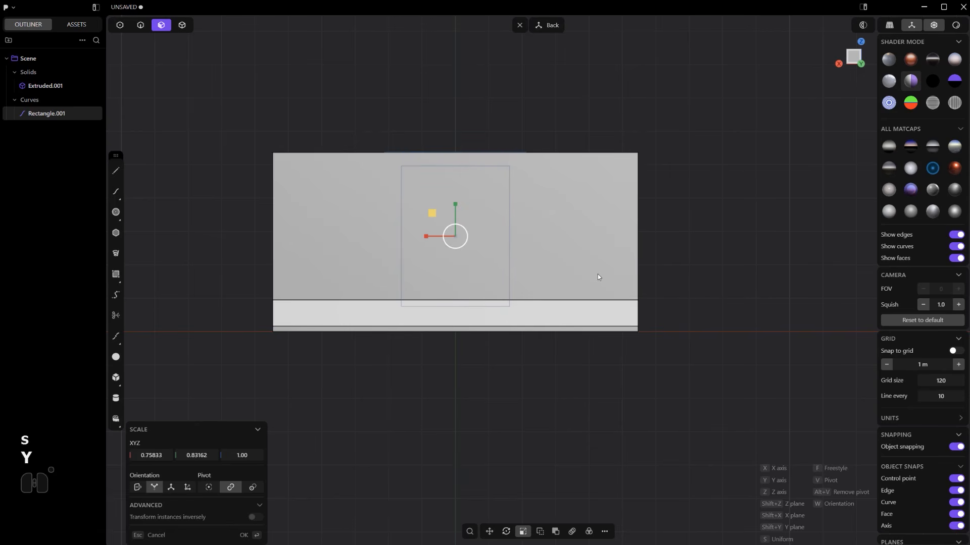
Move the rectangle slightly lower on the wall and stretch it vertically by a factor of about 1.09
{"action": "key", "text": "g"}
{"action": "key", "text": "z"}
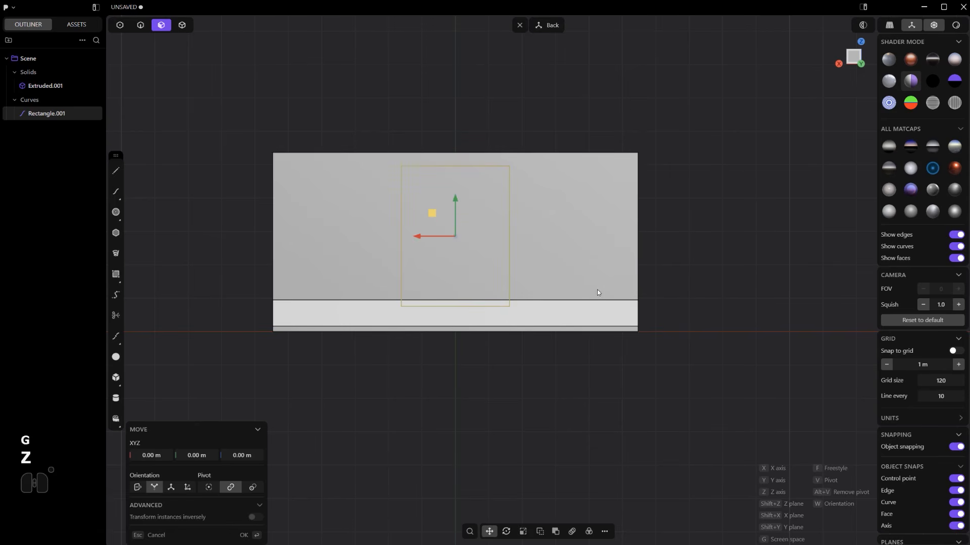
{"action": "key", "text": "y"}
{"action": "left_click", "coordinate": [595, 299]}
{"action": "key", "text": "s"}
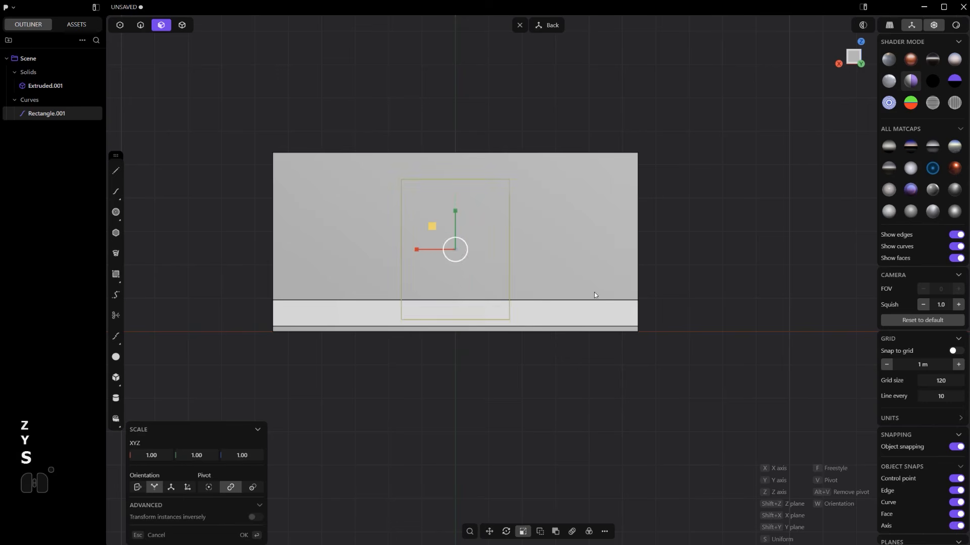
{"action": "key", "text": "y"}
{"action": "left_click", "coordinate": [614, 290]}
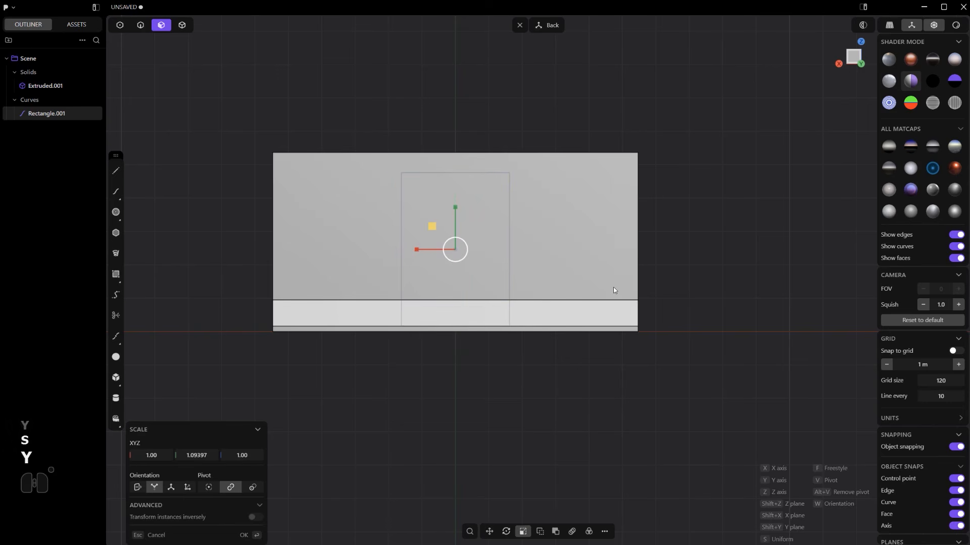
Narrow the rectangle to about 0.97 in X and raise it about 0.15 m
{"action": "key", "text": "s"}
{"action": "key", "text": "x"}
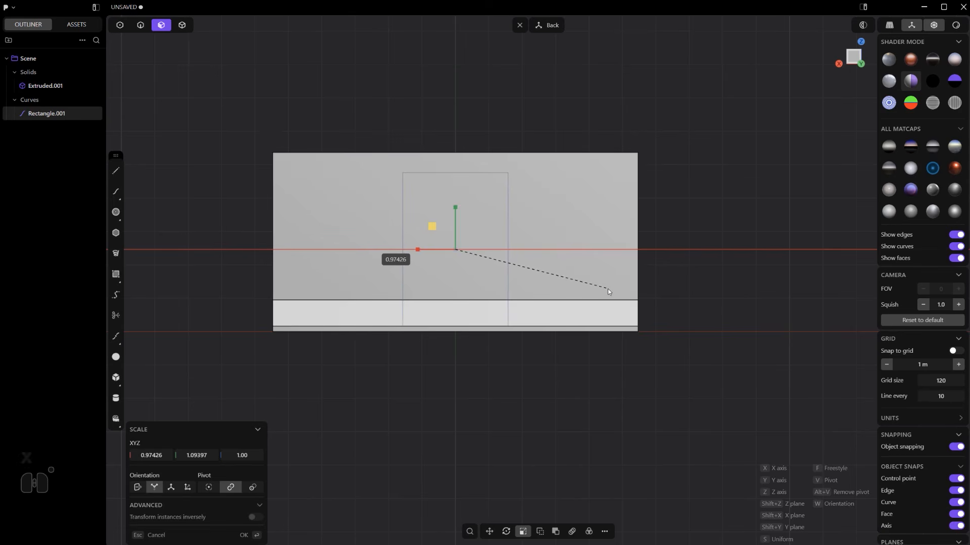
{"action": "left_click", "coordinate": [607, 289]}
{"action": "key", "text": "g"}
{"action": "key", "text": "y"}
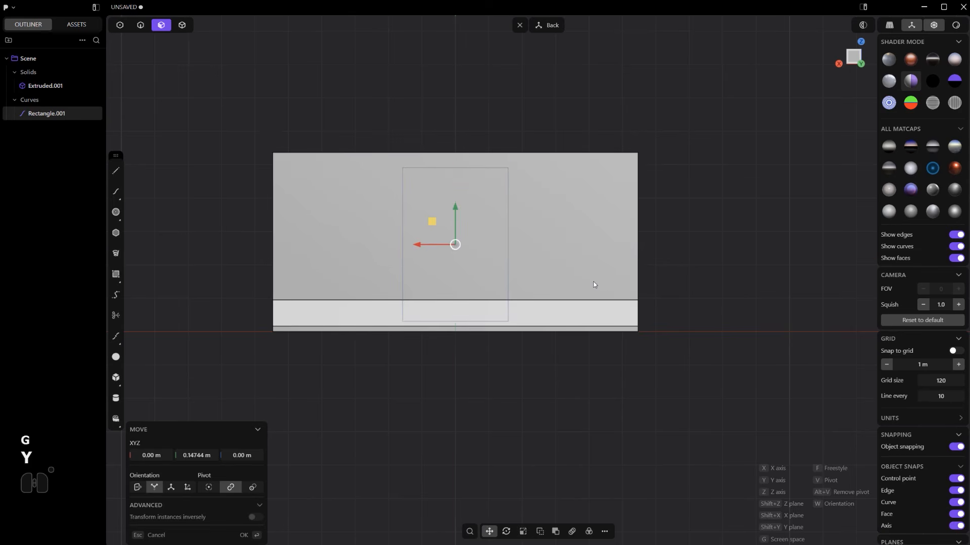
{"action": "left_click", "coordinate": [594, 282]}
Fillet all four corners of the rectangle with a radius of about 0.5 m
{"action": "scroll", "coordinate": [560, 279], "scroll_direction": "up", "scroll_amount": 3}
{"action": "middle_click_drag", "start_coordinate": [512, 274], "coordinate": [527, 305], "text": "shift"}
{"action": "key", "text": "1"}
{"action": "left_click_drag", "start_coordinate": [571, 402], "coordinate": [314, 127]}
{"action": "key", "text": "b"}
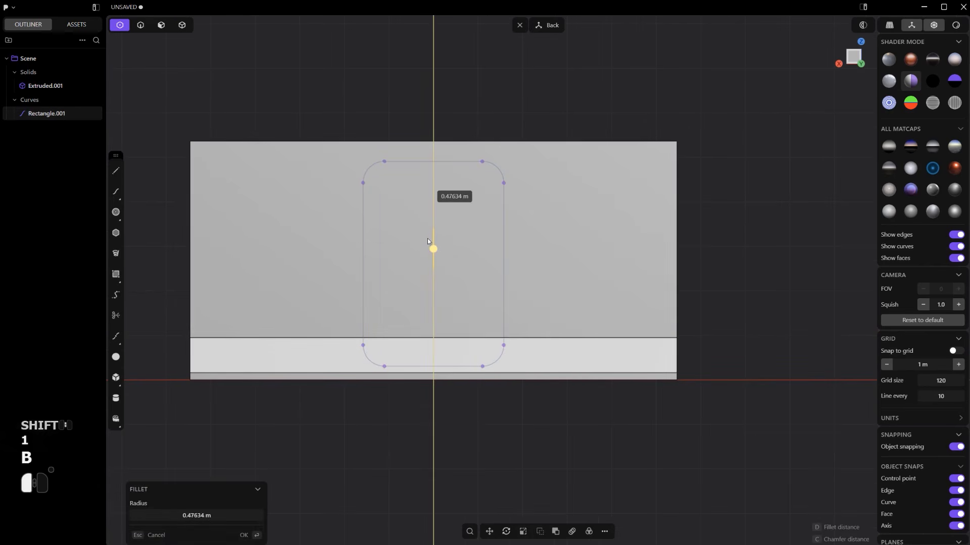
{"action": "left_click", "coordinate": [426, 241]}
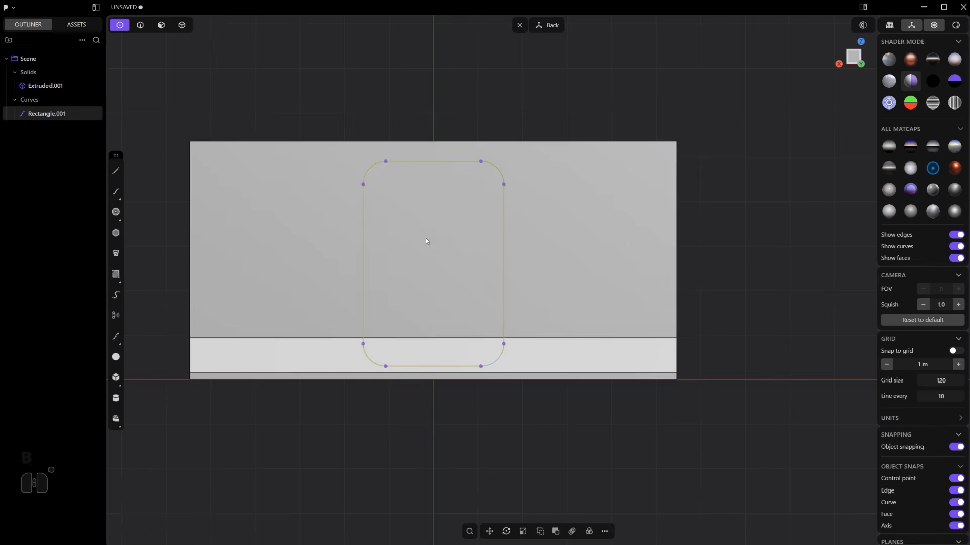
{"action": "middle_click_drag", "start_coordinate": [426, 241], "coordinate": [489, 293]}
{"action": "scroll", "coordinate": [489, 293], "scroll_direction": "up", "scroll_amount": 3}
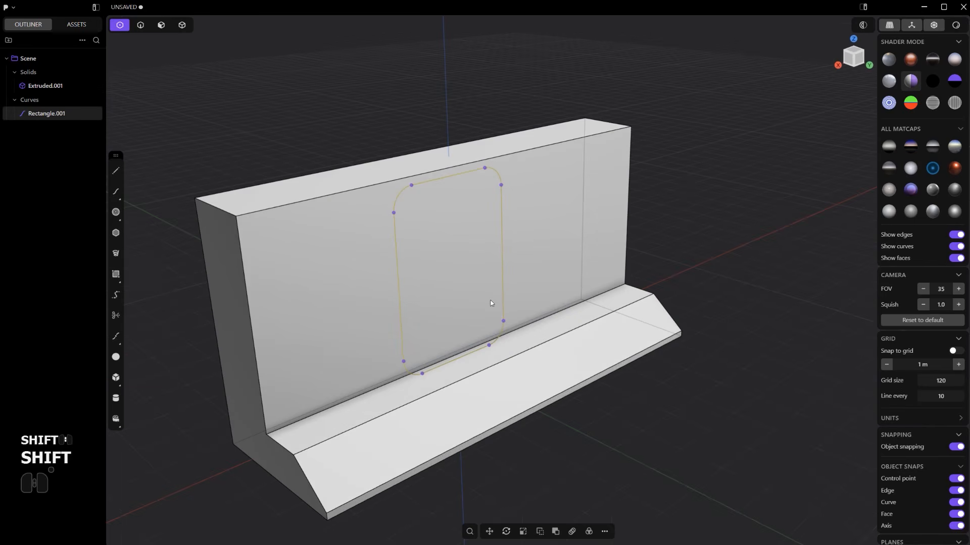
{"action": "key", "text": "g"}
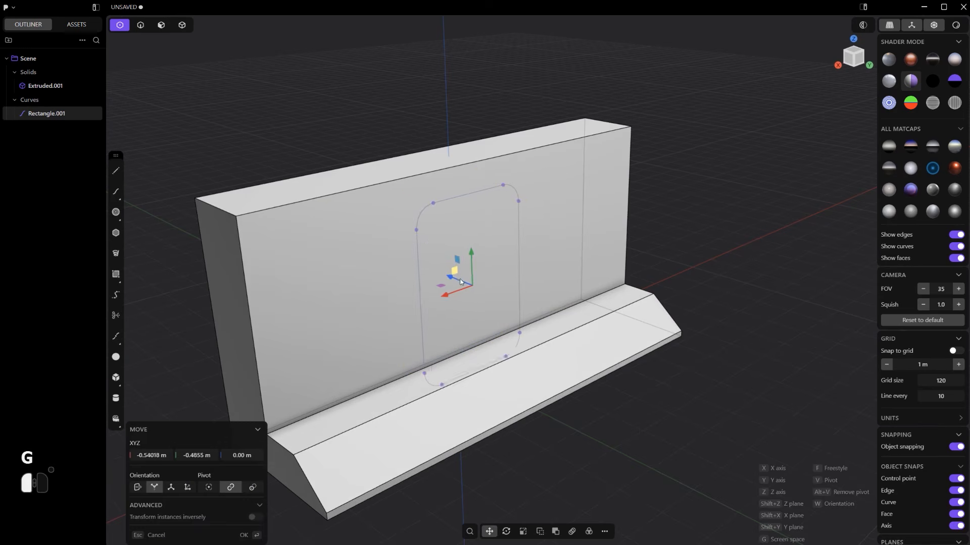
{"action": "key", "text": "ctrl+z"}
{"action": "key", "text": "h"}
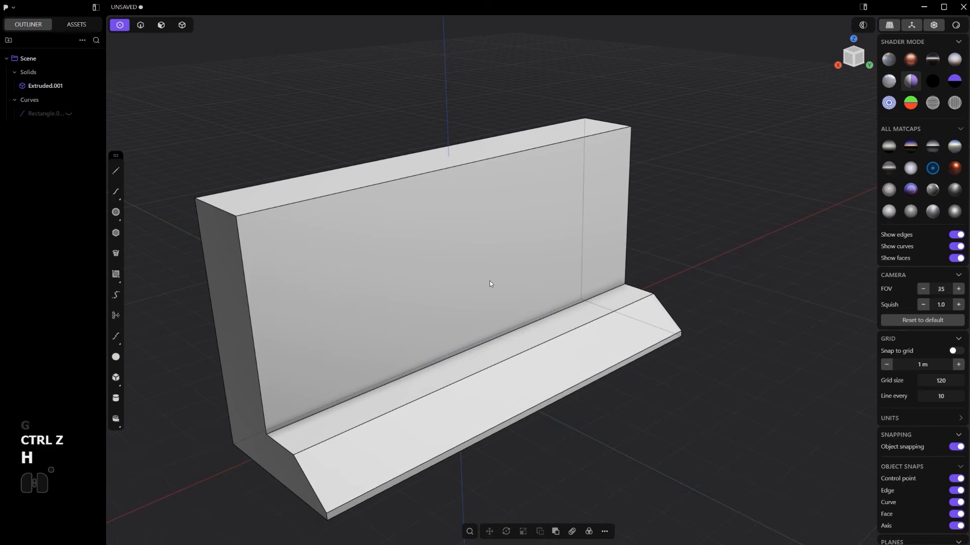
{"action": "key", "text": "ctrl+z"}
Move the rounded rectangle forward along its normal so its lower end overlaps the base ledge
{"action": "key", "text": "g"}
{"action": "key", "text": "z"}
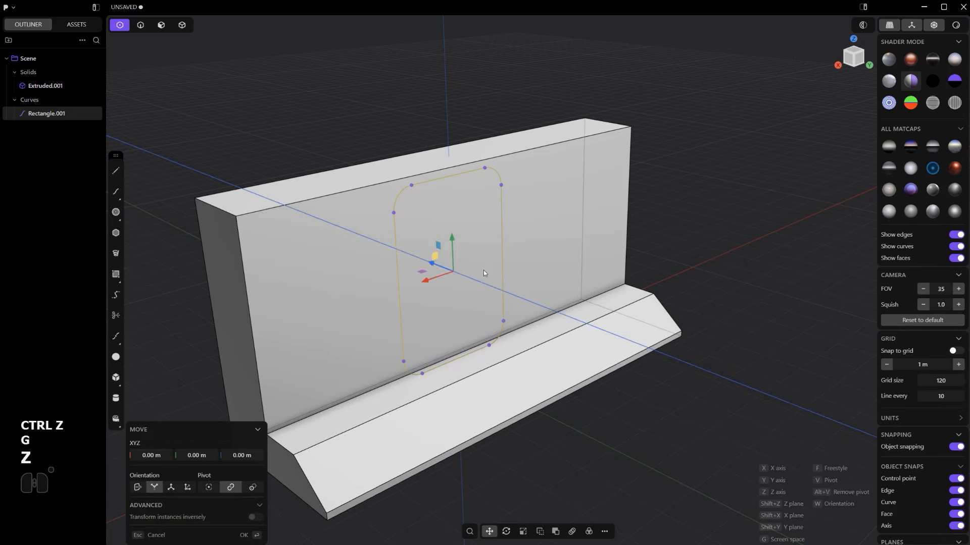
{"action": "left_click", "coordinate": [519, 288]}
{"action": "key", "text": "2"}
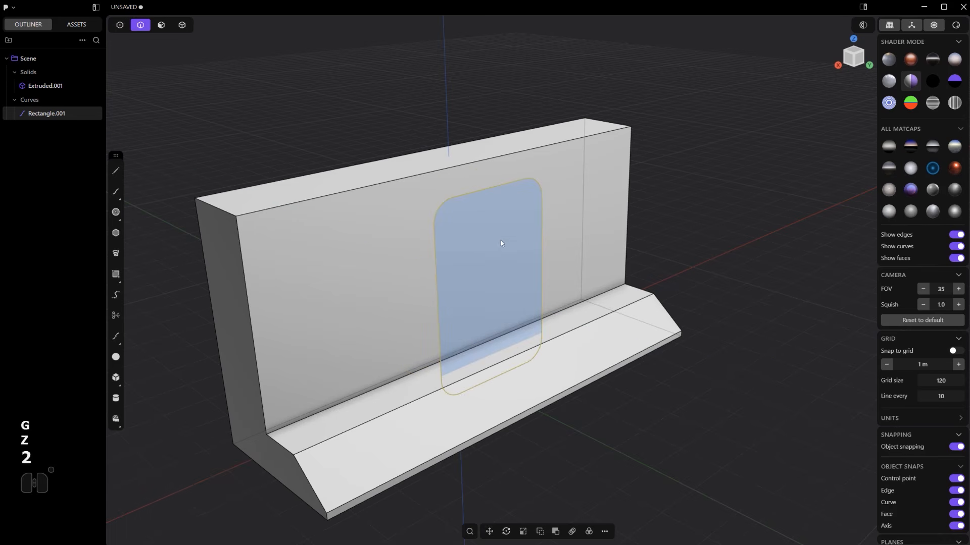
Extrude the rounded rectangle outward into a solid block reaching past the sloped base, and delete the profile curve
{"action": "middle_click_drag", "start_coordinate": [501, 240], "coordinate": [497, 231]}
{"action": "key", "text": "3"}
{"action": "left_click", "coordinate": [501, 270]}
{"action": "left_click_drag", "start_coordinate": [530, 281], "coordinate": [588, 310]}
{"action": "key", "text": "2"}
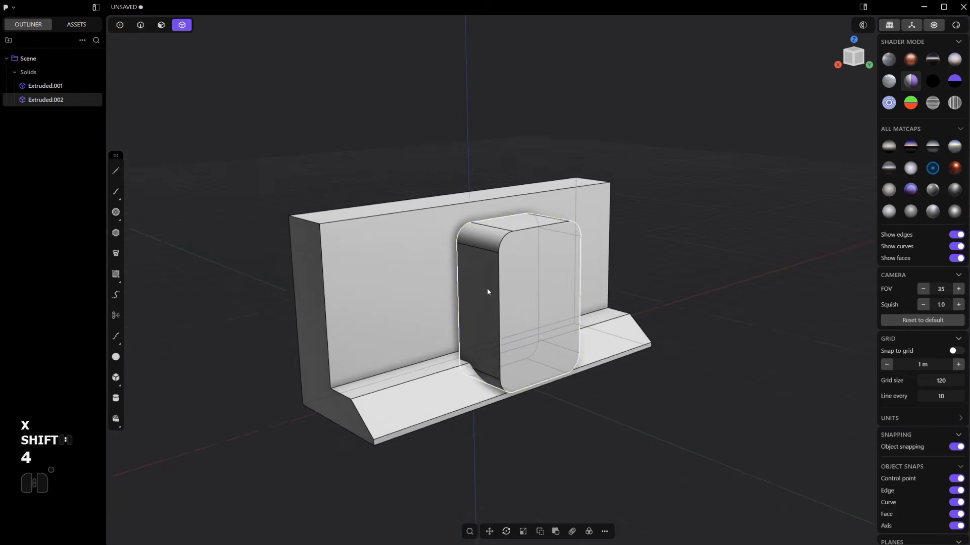
Move the rounded block back along Y into the wall and push its front face outward beyond the base
{"action": "middle_click_drag", "start_coordinate": [487, 288], "coordinate": [497, 295]}
{"action": "scroll", "coordinate": [499, 297], "scroll_direction": "up", "scroll_amount": 3}
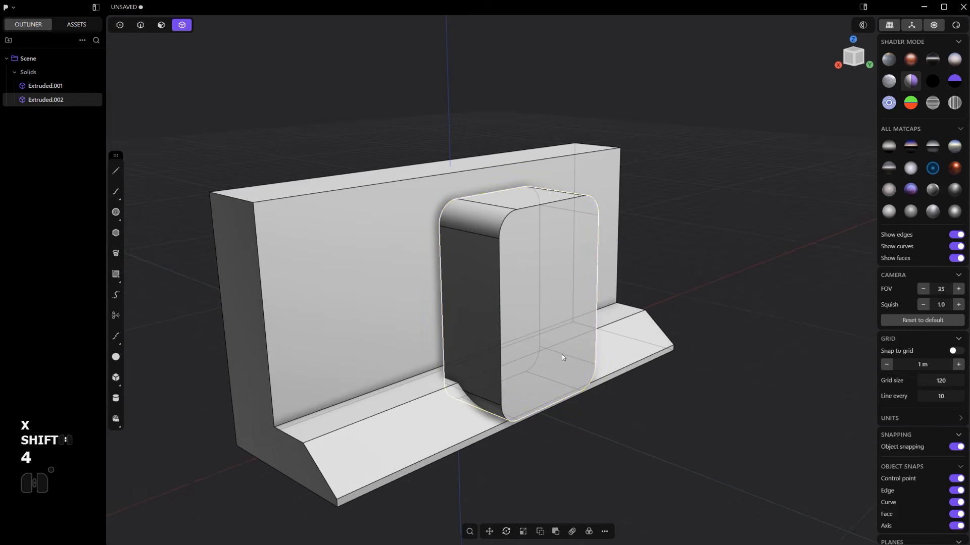
{"action": "key", "text": "g"}
{"action": "key", "text": "y"}
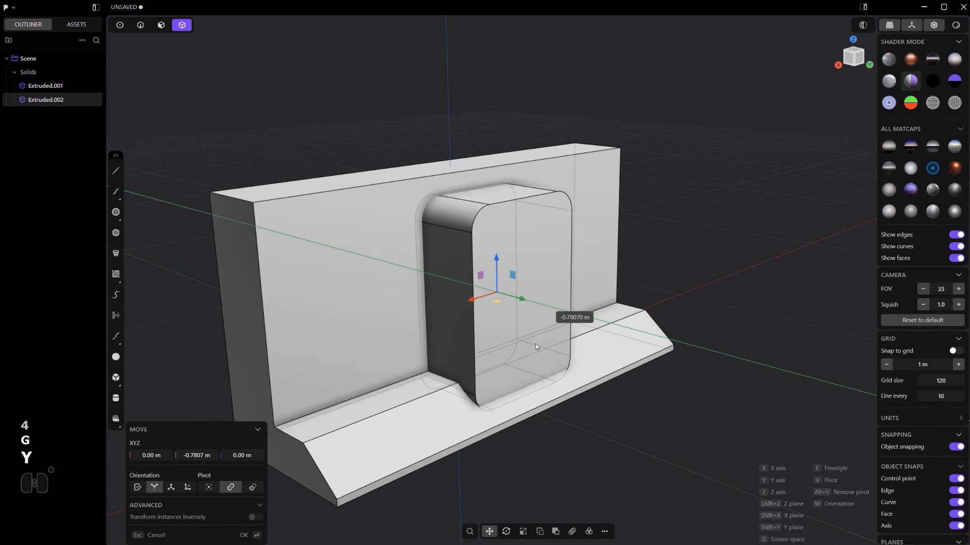
{"action": "left_click", "coordinate": [526, 334]}
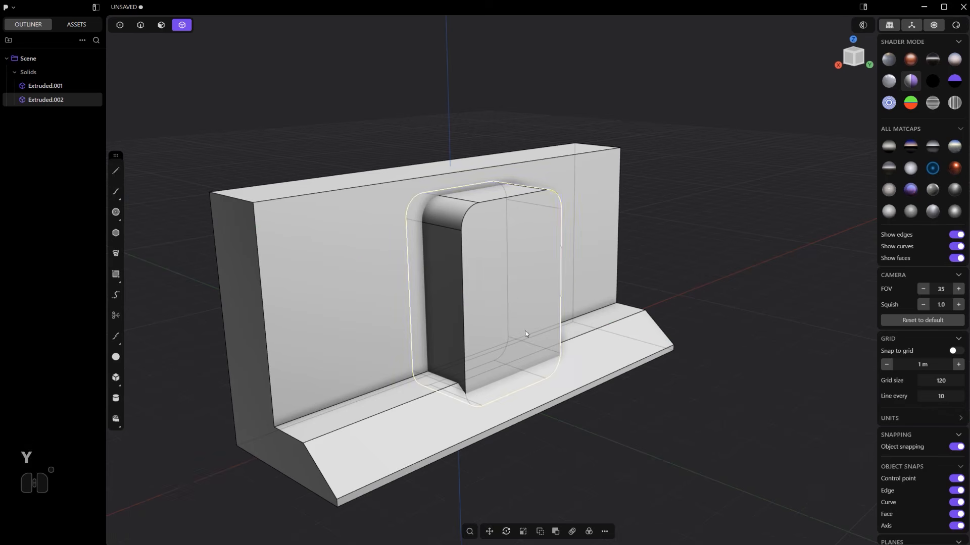
{"action": "key", "text": "3"}
{"action": "left_click_drag", "start_coordinate": [520, 303], "coordinate": [579, 276]}
Lower the rounded block about 0.2 m along Z so its underside sits deeper in the base
{"action": "middle_click_drag", "start_coordinate": [699, 273], "coordinate": [669, 232]}
{"action": "scroll", "coordinate": [665, 273], "scroll_direction": "up", "scroll_amount": 3}
{"action": "middle_click_drag", "start_coordinate": [616, 361], "coordinate": [641, 295], "text": "shift"}
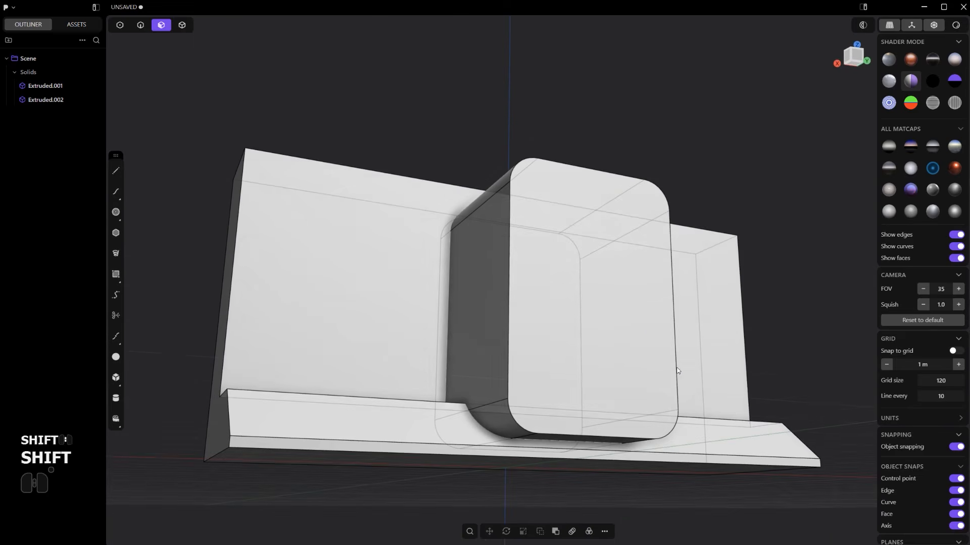
{"action": "left_click", "coordinate": [602, 331]}
{"action": "key", "text": "g"}
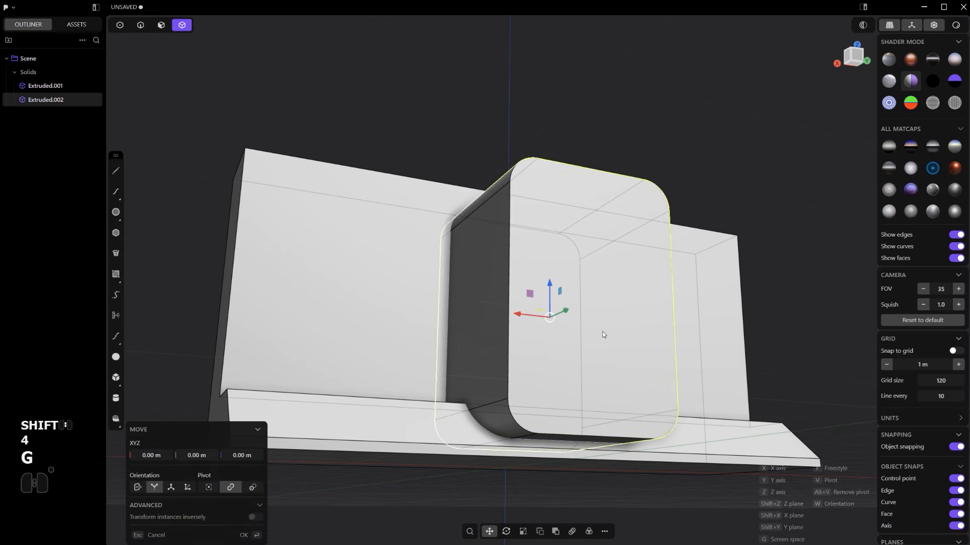
{"action": "key", "text": "y"}
{"action": "key", "text": "z"}
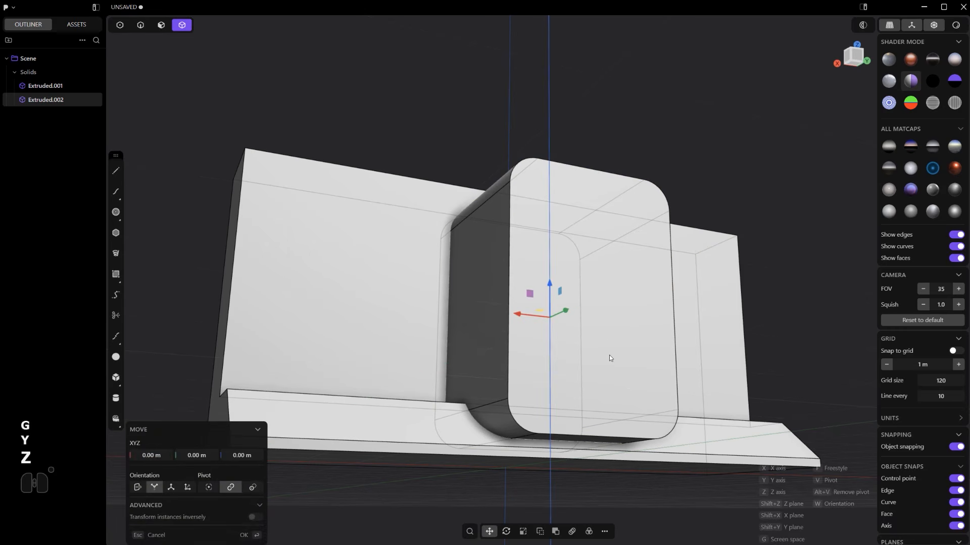
{"action": "key", "text": "shift"}
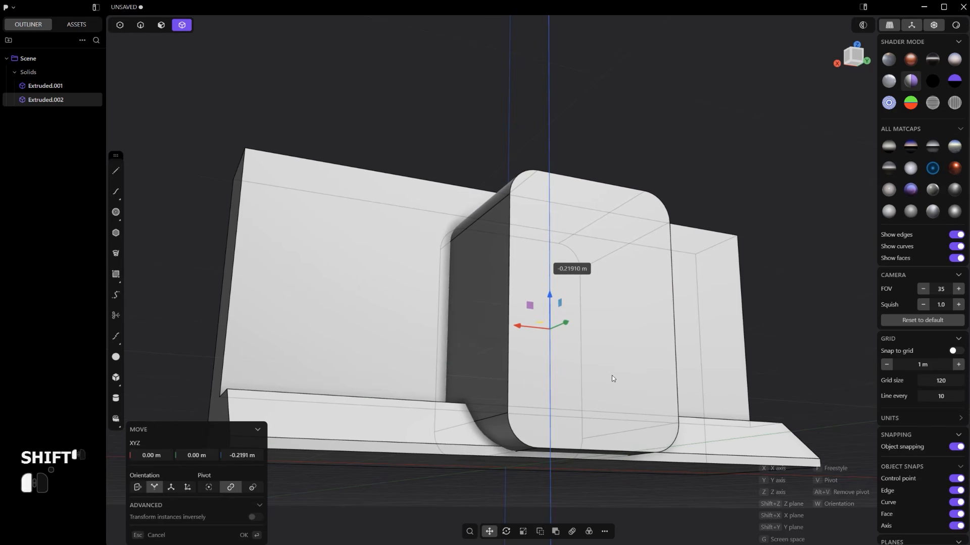
{"action": "left_click", "coordinate": [612, 375]}
Subtract the rounded block from the wall with a Boolean difference to cut a doorway-shaped recess
{"action": "middle_click_drag", "start_coordinate": [610, 368], "coordinate": [630, 387]}
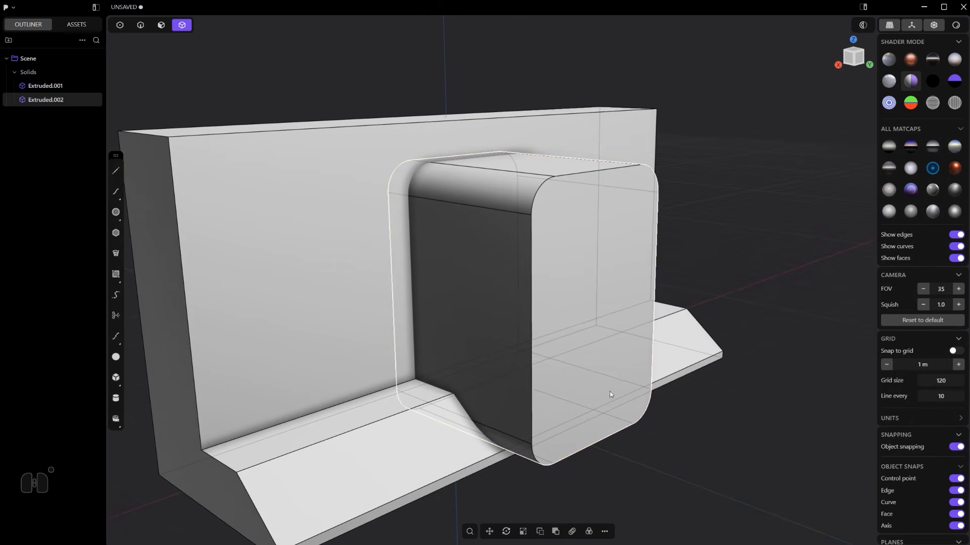
{"action": "left_click", "coordinate": [378, 369]}
{"action": "middle_click_drag", "start_coordinate": [401, 387], "coordinate": [416, 354]}
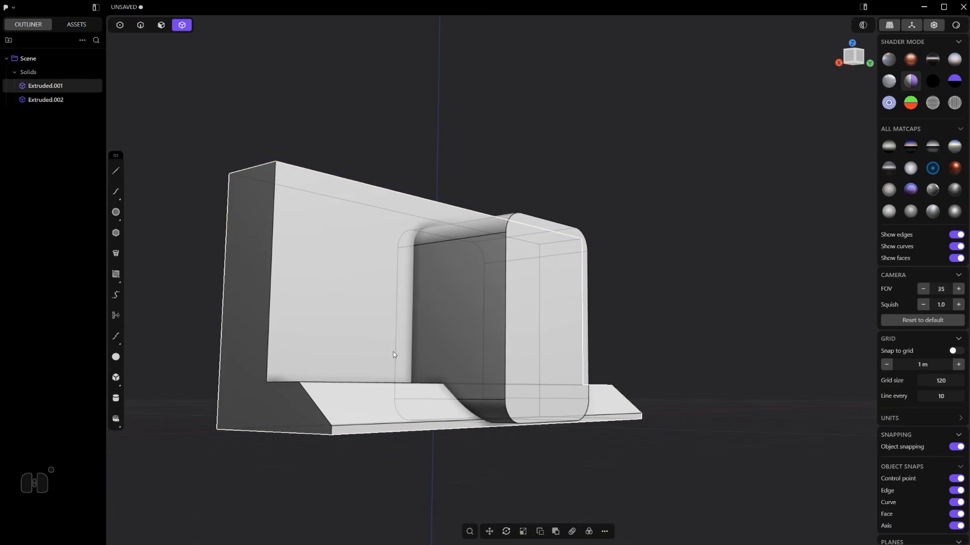
{"action": "key", "text": "q"}
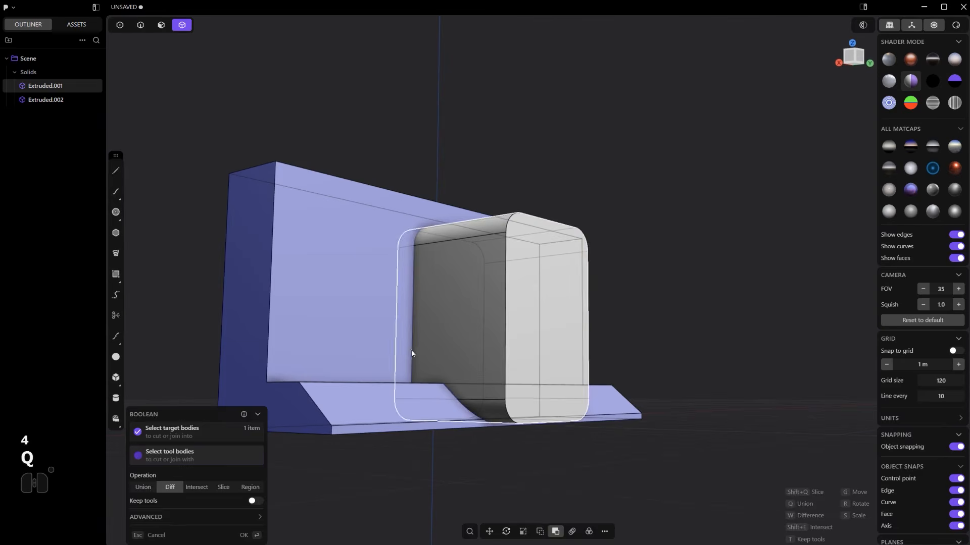
{"action": "left_click", "coordinate": [429, 350]}
{"action": "right_click", "coordinate": [459, 348]}
Duplicate the back face of the recess as a sheet and thicken it outward about 0.39 m into a panel
{"action": "middle_click_drag", "start_coordinate": [459, 348], "coordinate": [483, 337]}
{"action": "scroll", "coordinate": [440, 347], "scroll_direction": "up", "scroll_amount": 2}
{"action": "key", "text": "3"}
{"action": "left_click", "coordinate": [451, 329]}
{"action": "key", "text": "shift+d"}
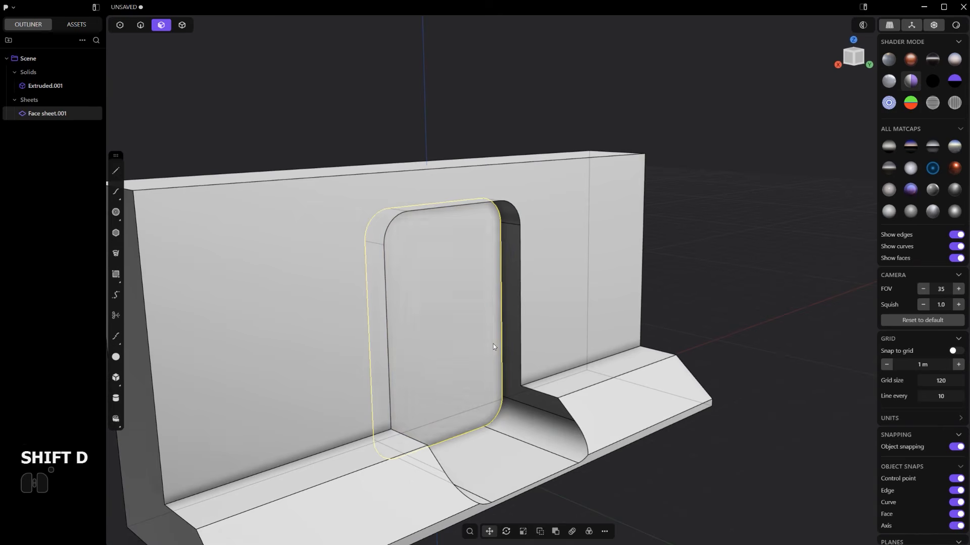
{"action": "key", "text": "shift+f"}
{"action": "left_click", "coordinate": [491, 360]}
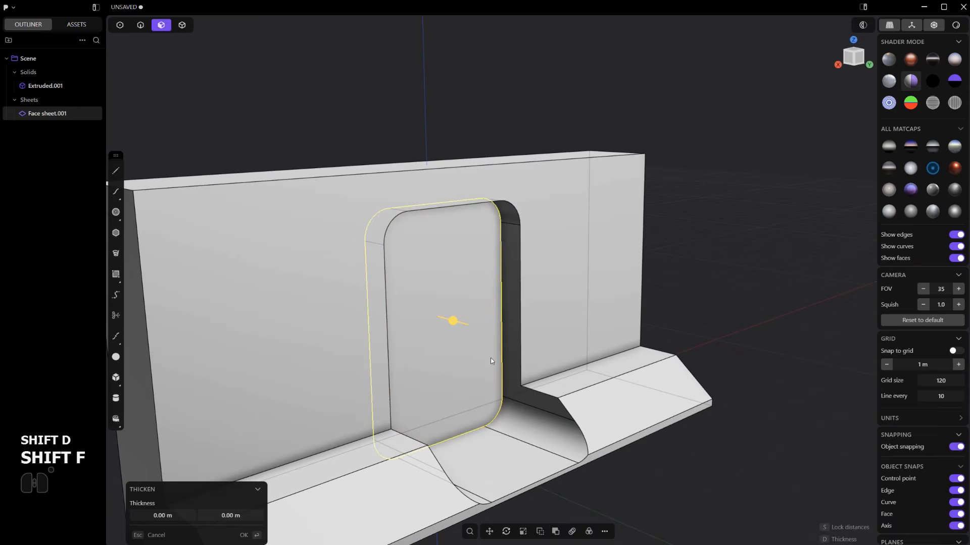
{"action": "left_click_drag", "start_coordinate": [460, 323], "coordinate": [464, 327]}
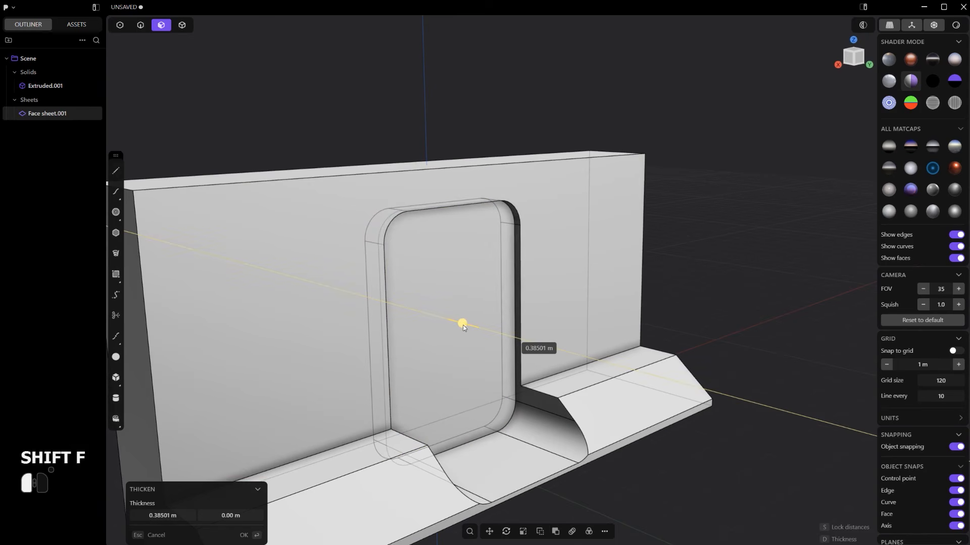
{"action": "right_click", "coordinate": [463, 327]}
Examine the thickened panel and the surrounding recess from several angles
{"action": "scroll", "coordinate": [481, 325], "scroll_direction": "up", "scroll_amount": 3}
{"action": "middle_click_drag", "start_coordinate": [480, 324], "coordinate": [565, 293], "text": "alt"}
{"action": "scroll", "coordinate": [565, 293], "scroll_direction": "down", "scroll_amount": 4}
{"action": "middle_click_drag", "start_coordinate": [527, 250], "coordinate": [562, 259]}
{"action": "scroll", "coordinate": [562, 259], "scroll_direction": "up", "scroll_amount": 4}
{"action": "middle_click_drag", "start_coordinate": [459, 189], "coordinate": [504, 229], "text": "shift"}
{"action": "middle_click_drag", "start_coordinate": [598, 219], "coordinate": [558, 211]}
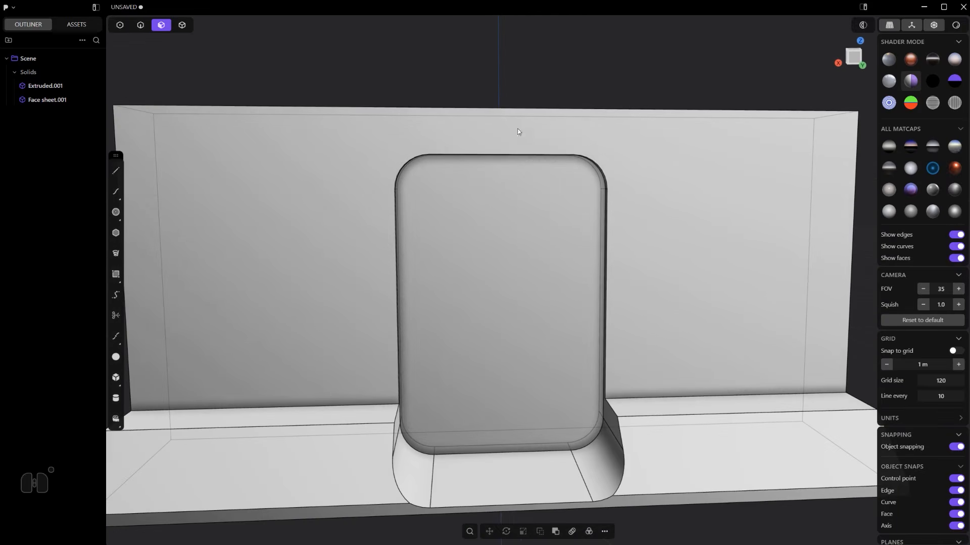
{"action": "middle_click_drag", "start_coordinate": [603, 283], "coordinate": [565, 247]}
{"action": "scroll", "coordinate": [565, 247], "scroll_direction": "up", "scroll_amount": 3}
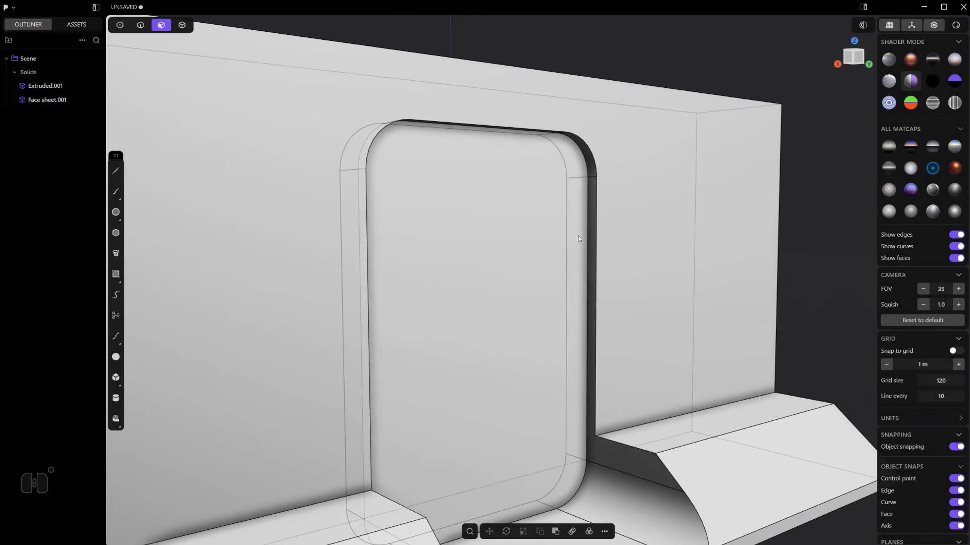
Duplicate the recess's upper inner face and its two rounded corner faces as a separate arch-shaped sheet
{"action": "key", "text": "3"}
{"action": "left_click", "coordinate": [590, 238]}
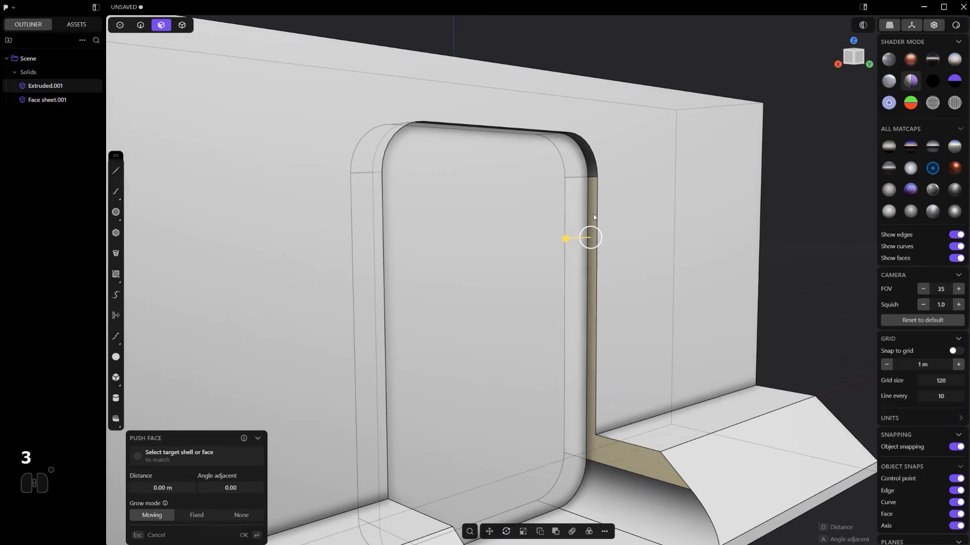
{"action": "middle_click_drag", "start_coordinate": [590, 238], "coordinate": [590, 205]}
{"action": "left_click", "coordinate": [592, 159]}
{"action": "left_click", "coordinate": [523, 127], "text": "shift"}
{"action": "middle_click_drag", "start_coordinate": [522, 128], "coordinate": [379, 138], "text": "shift"}
{"action": "left_click", "coordinate": [395, 152], "text": "shift"}
{"action": "middle_click_drag", "start_coordinate": [402, 171], "coordinate": [506, 232], "text": "shift"}
{"action": "key", "text": "shift+d"}
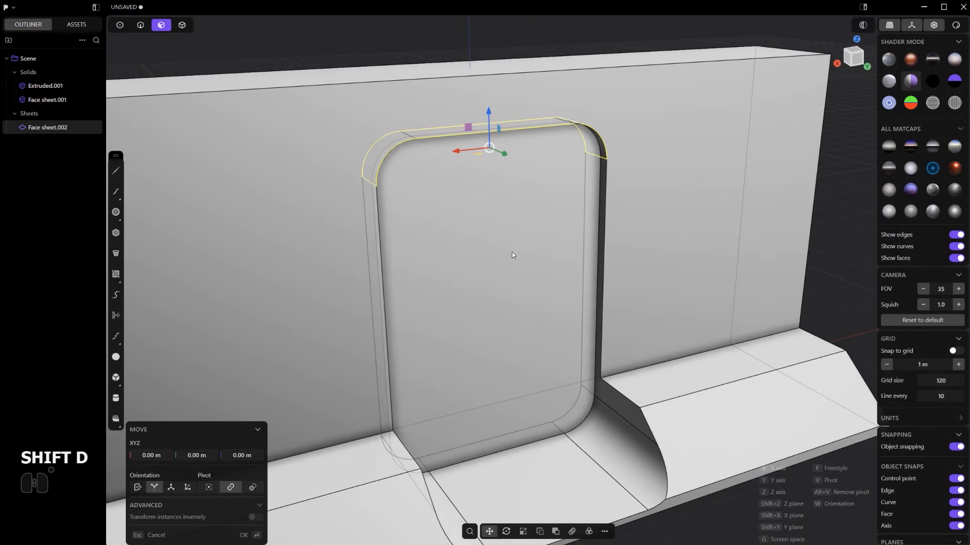
Thicken the duplicated arch sheet outward into a solid trim piece
{"action": "key", "text": "shift+f"}
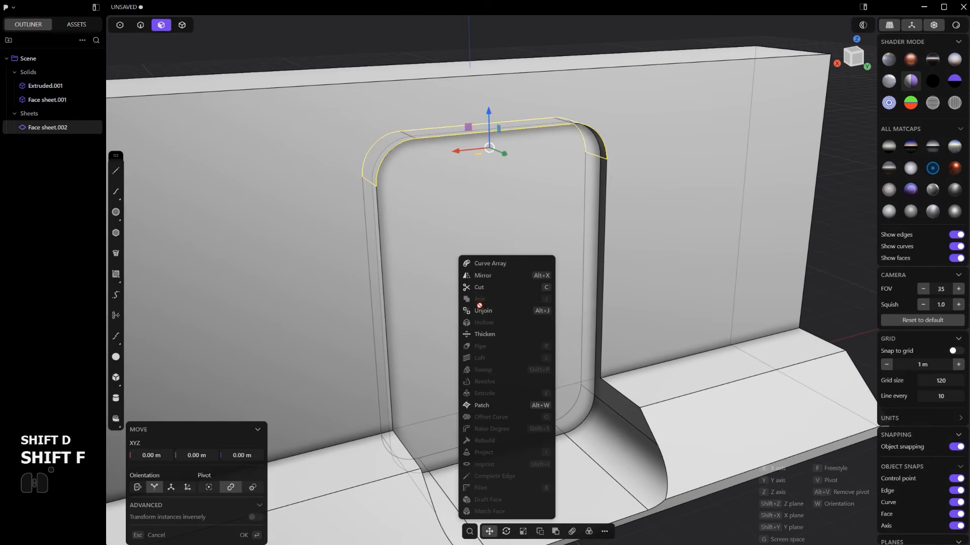
{"action": "left_click", "coordinate": [484, 334]}
{"action": "left_click_drag", "start_coordinate": [382, 147], "coordinate": [370, 131]}
{"action": "key", "text": "Return"}
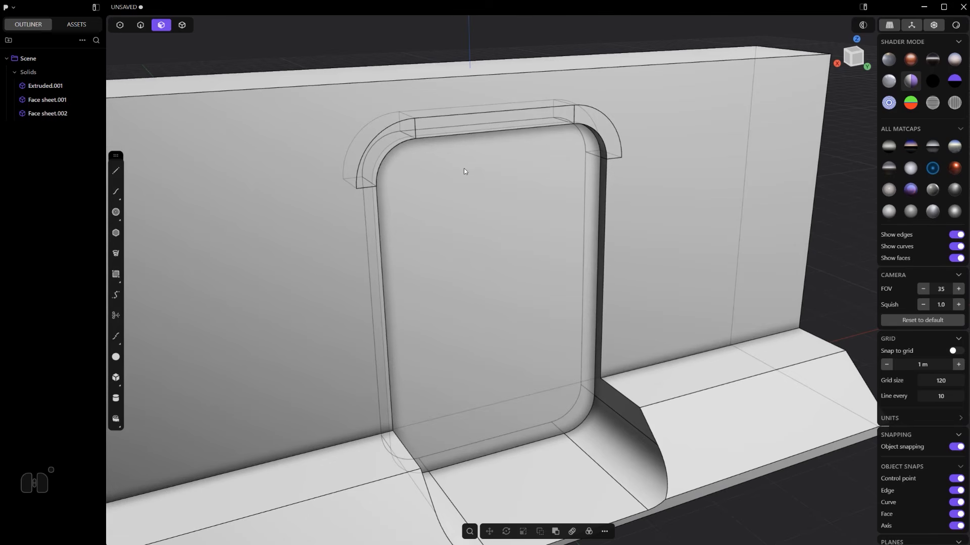
Hide the wall temporarily and move the arch trim along Y so it protrudes from the wall's front face
{"action": "middle_click_drag", "start_coordinate": [467, 185], "coordinate": [500, 201]}
{"action": "key", "text": "4"}
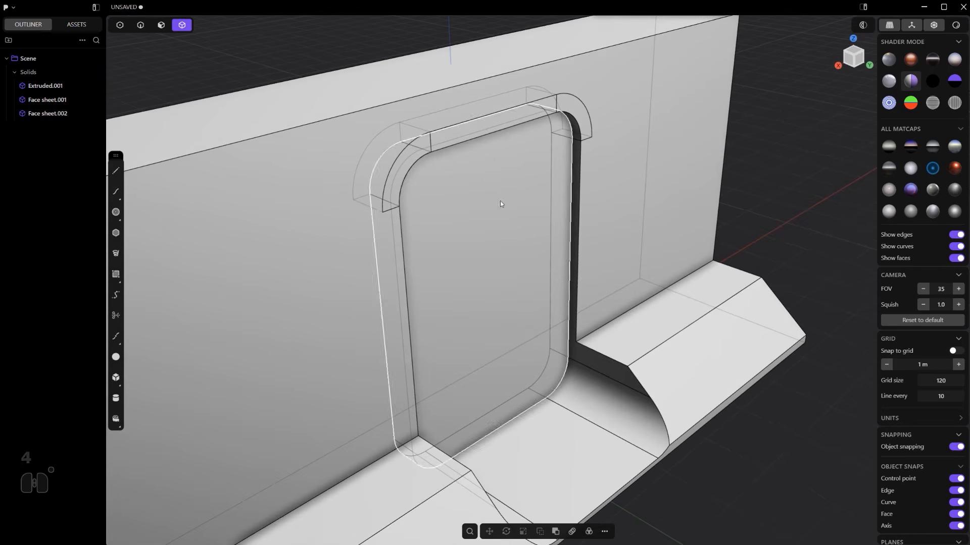
{"action": "key", "text": "h"}
{"action": "left_click", "coordinate": [462, 136]}
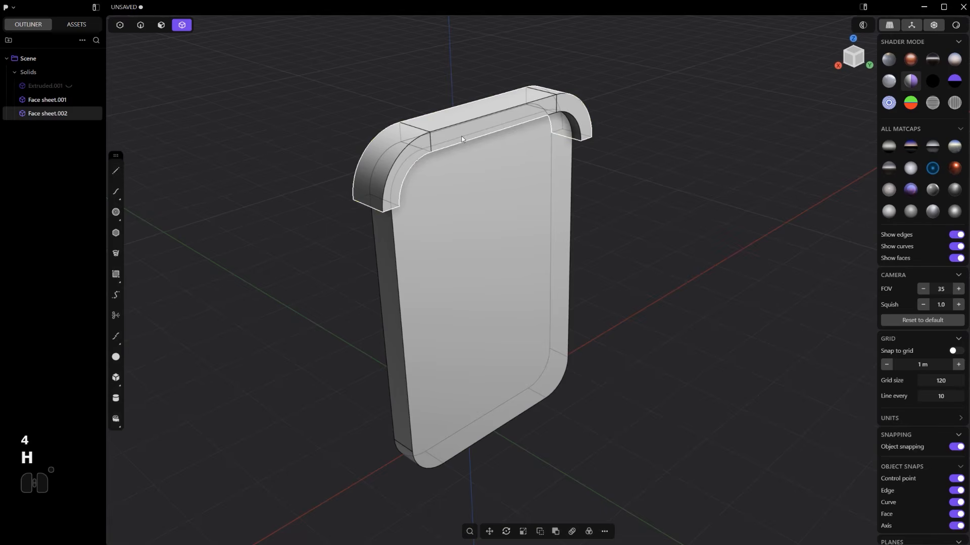
{"action": "key", "text": "g"}
{"action": "key", "text": "y"}
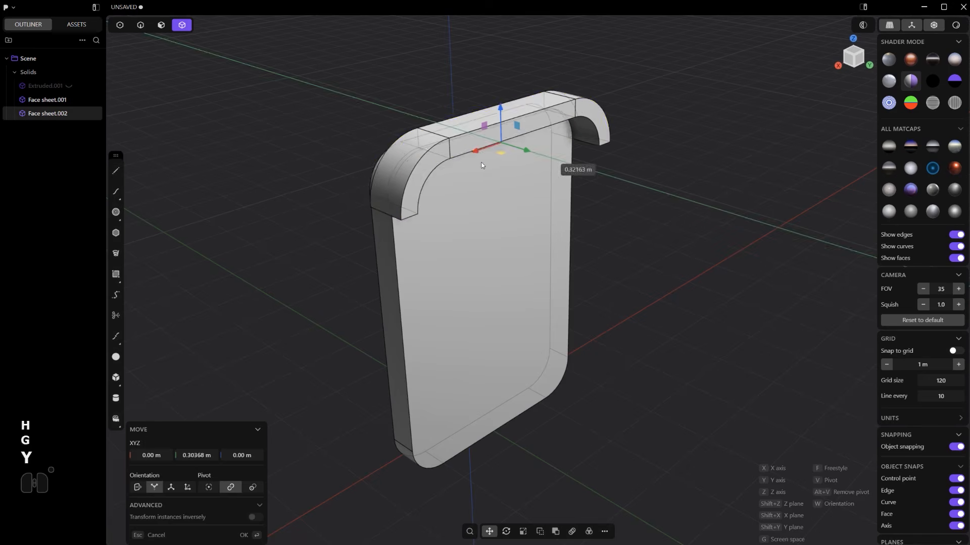
{"action": "left_click", "coordinate": [482, 162]}
{"action": "key", "text": "alt+h"}
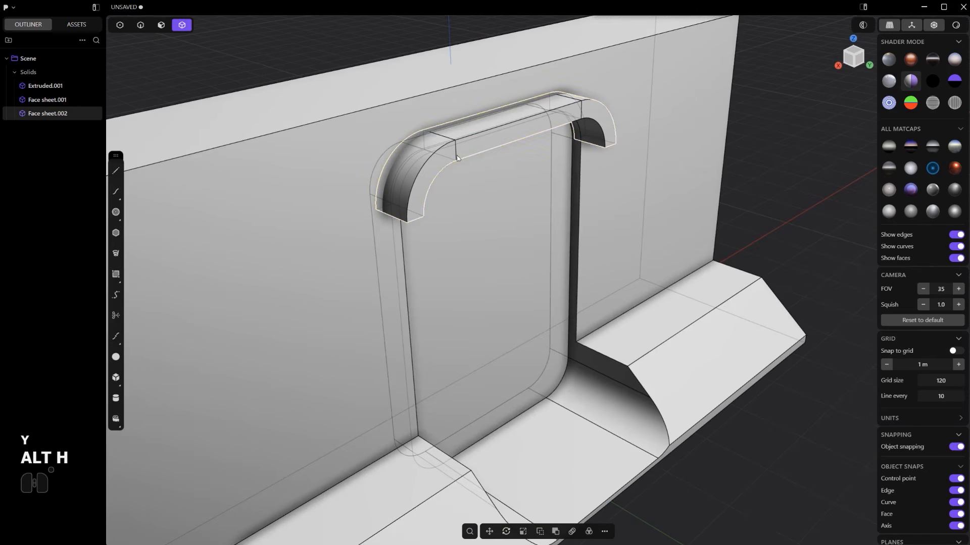
Try to lengthen the arch trim's two legs by pushing their end faces downward
{"action": "middle_click_drag", "start_coordinate": [457, 158], "coordinate": [444, 119]}
{"action": "key", "text": "3"}
{"action": "left_click", "coordinate": [392, 160]}
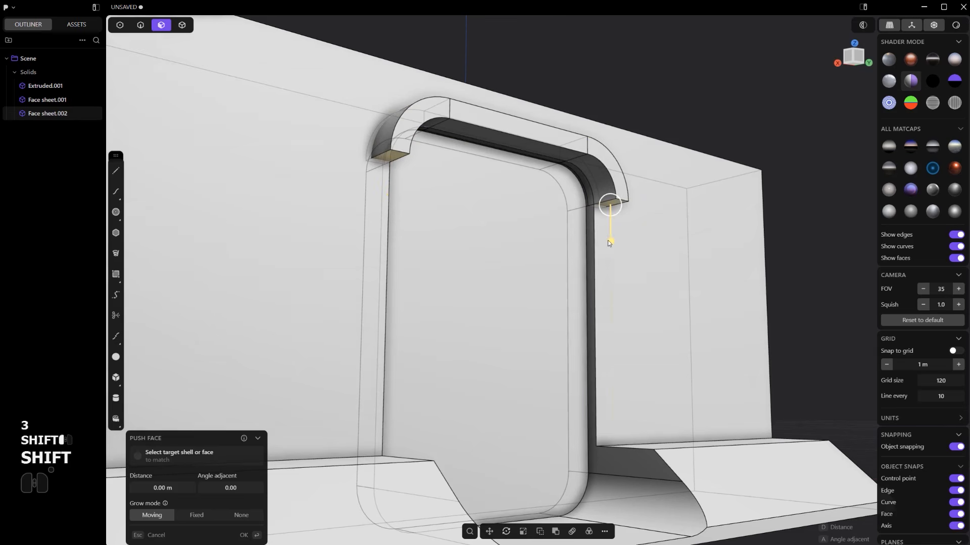
{"action": "left_click_drag", "start_coordinate": [609, 241], "coordinate": [612, 349]}
{"action": "key", "text": "ctrl+z"}
Extrude the arch trim's two end faces downward until both legs sink into the sloped base
{"action": "left_click", "coordinate": [610, 206]}
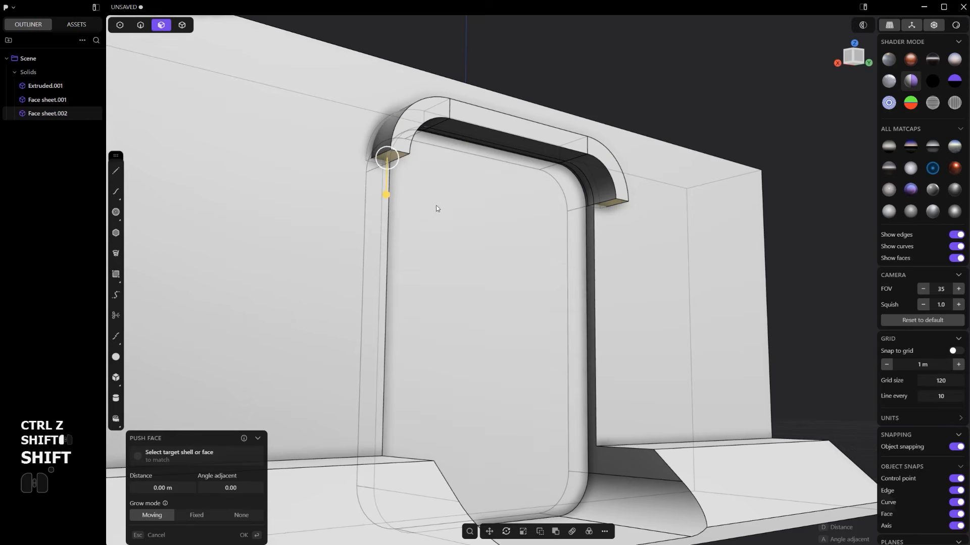
{"action": "key", "text": "e"}
{"action": "left_click_drag", "start_coordinate": [386, 202], "coordinate": [420, 521]}
{"action": "right_click", "coordinate": [432, 490]}
Try to push one leg's inner face back about 0.06 m, away from the recess opening
{"action": "middle_click_drag", "start_coordinate": [525, 414], "coordinate": [624, 394]}
{"action": "left_click", "coordinate": [670, 312]}
{"action": "scroll", "coordinate": [575, 290], "scroll_direction": "down", "scroll_amount": 5}
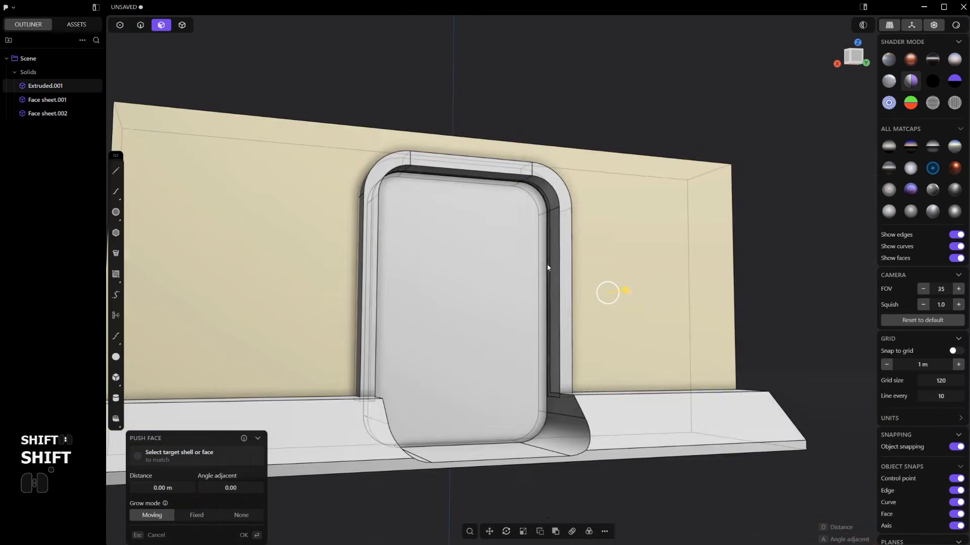
{"action": "middle_click_drag", "start_coordinate": [574, 290], "coordinate": [738, 235], "text": "shift"}
{"action": "scroll", "coordinate": [660, 259], "scroll_direction": "up", "scroll_amount": 5}
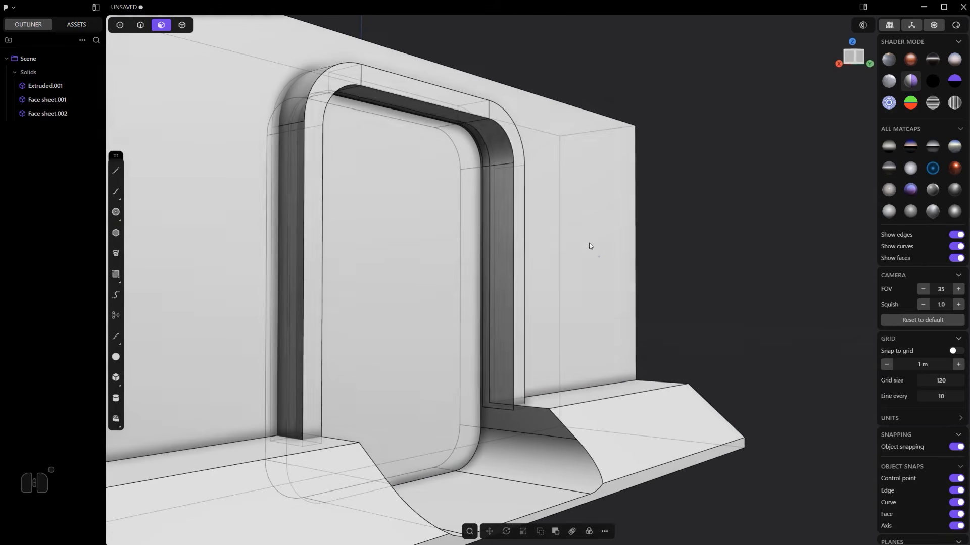
{"action": "key", "text": "3"}
{"action": "left_click", "coordinate": [501, 307]}
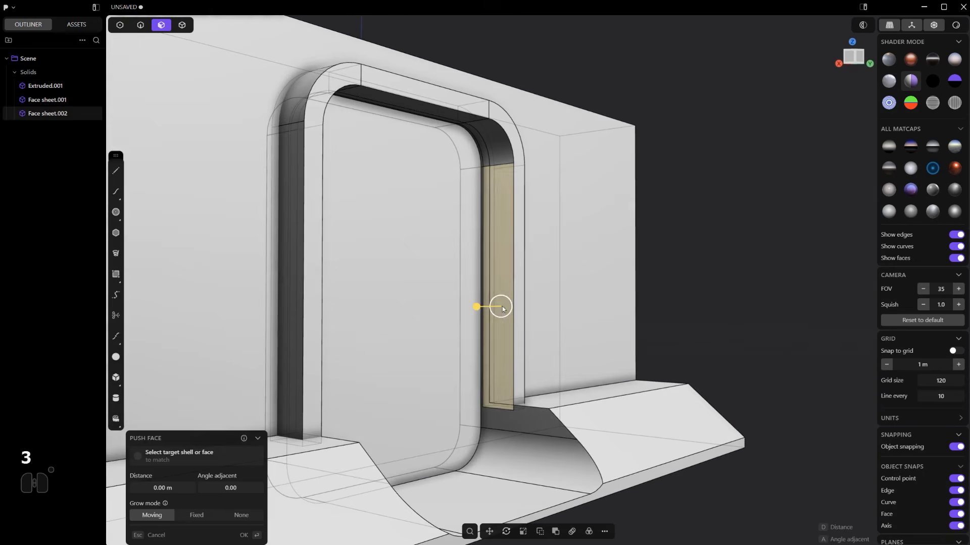
{"action": "left_click_drag", "start_coordinate": [479, 308], "coordinate": [480, 310]}
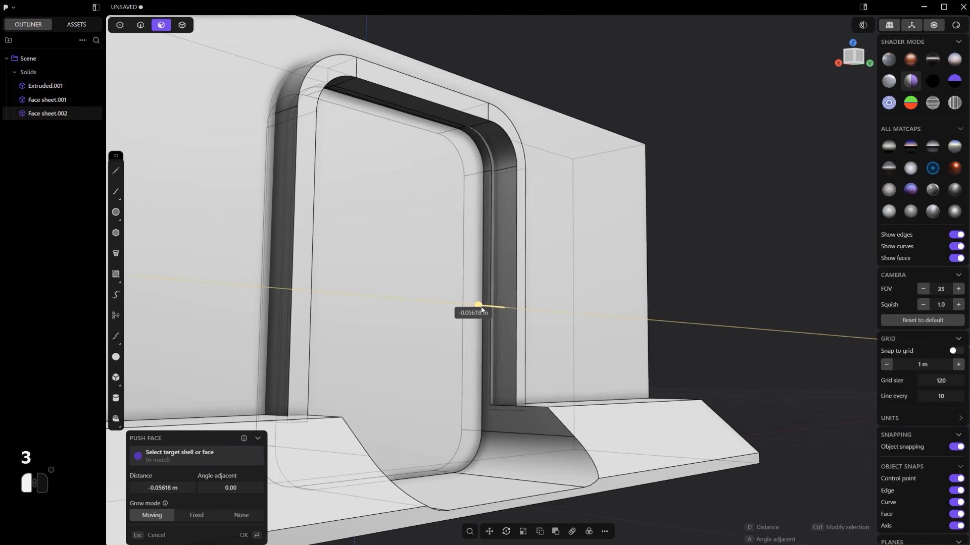
{"action": "middle_click_drag", "start_coordinate": [482, 309], "coordinate": [451, 294]}
{"action": "key", "text": "ctrl+z"}
Push all inner faces of the arch trim back about 0.06 m to leave a narrow ledge around the opening
{"action": "left_click", "coordinate": [485, 148], "text": "shift"}
{"action": "left_click", "coordinate": [435, 122], "text": "shift"}
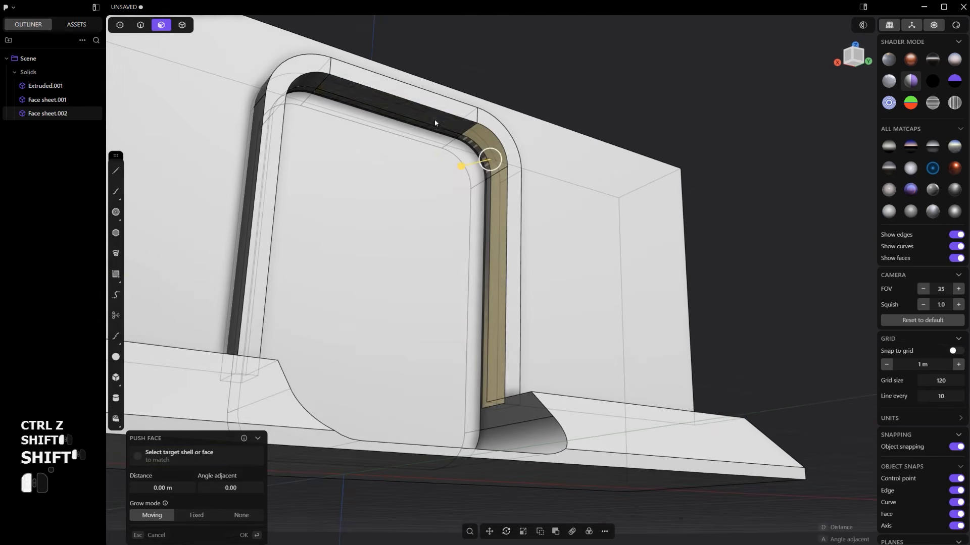
{"action": "middle_click_drag", "start_coordinate": [434, 121], "coordinate": [556, 290]}
{"action": "scroll", "coordinate": [281, 132], "scroll_direction": "down", "scroll_amount": 6}
{"action": "scroll", "coordinate": [419, 182], "scroll_direction": "up", "scroll_amount": 5}
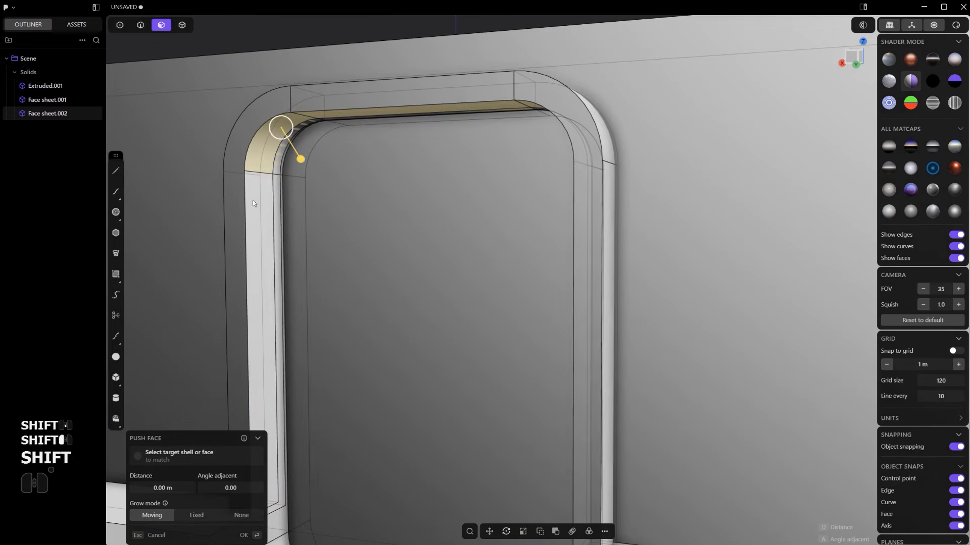
{"action": "left_click", "coordinate": [253, 201], "text": "shift"}
{"action": "left_click_drag", "start_coordinate": [286, 197], "coordinate": [280, 192], "text": "shift"}
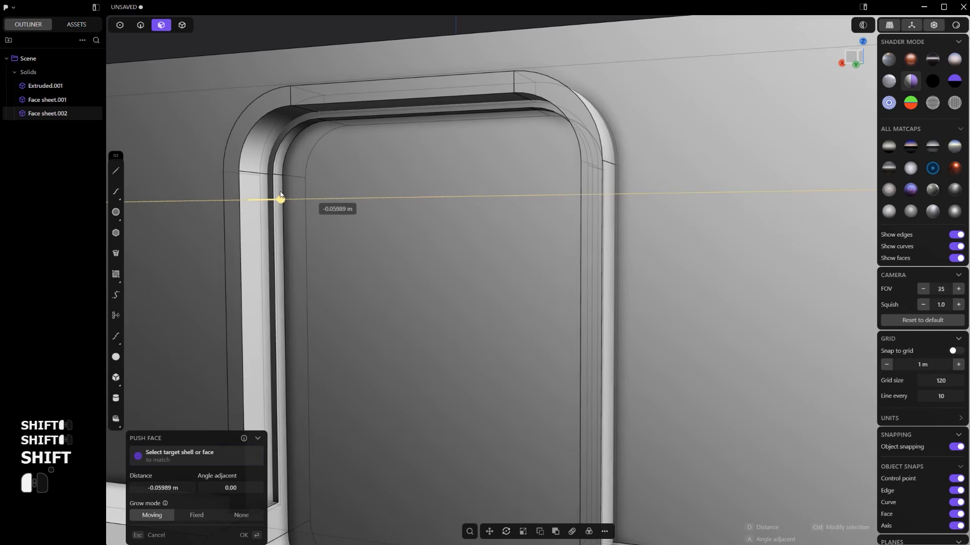
{"action": "right_click", "coordinate": [282, 194]}
Push the arch trim's inner faces back by 0.005 m while viewing the wall straight on from the back
{"action": "scroll", "coordinate": [303, 208], "scroll_direction": "down", "scroll_amount": 6}
{"action": "middle_click_drag", "start_coordinate": [419, 254], "coordinate": [458, 248], "text": "alt"}
{"action": "middle_click_drag", "start_coordinate": [523, 273], "coordinate": [425, 195], "text": "shift"}
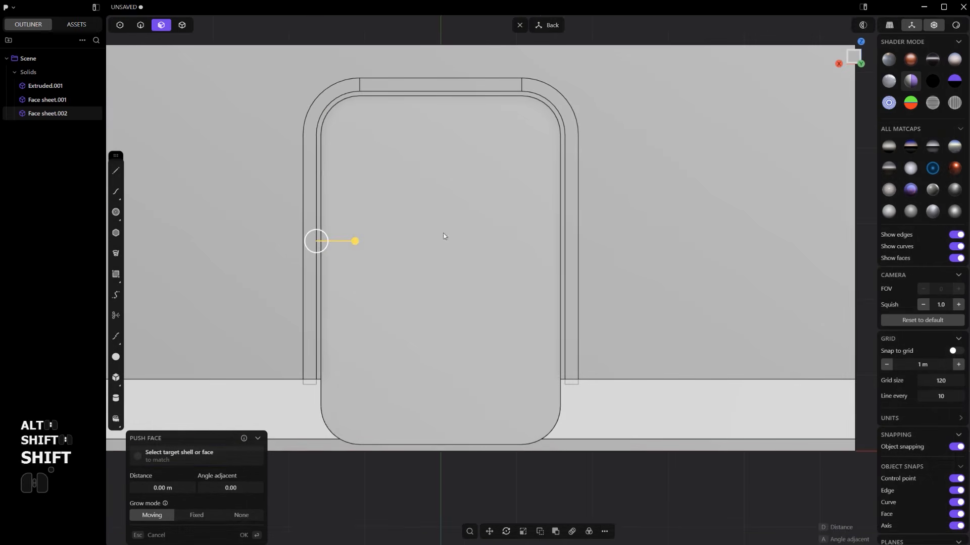
{"action": "middle_click_drag", "start_coordinate": [405, 276], "coordinate": [462, 306], "text": "shift"}
{"action": "left_click_drag", "start_coordinate": [411, 274], "coordinate": [412, 268]}
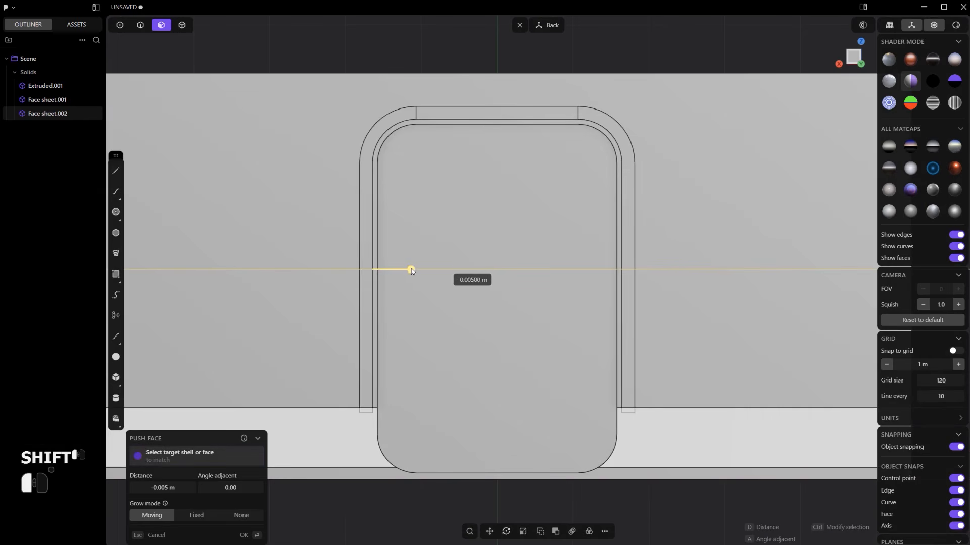
{"action": "left_click", "coordinate": [449, 269]}
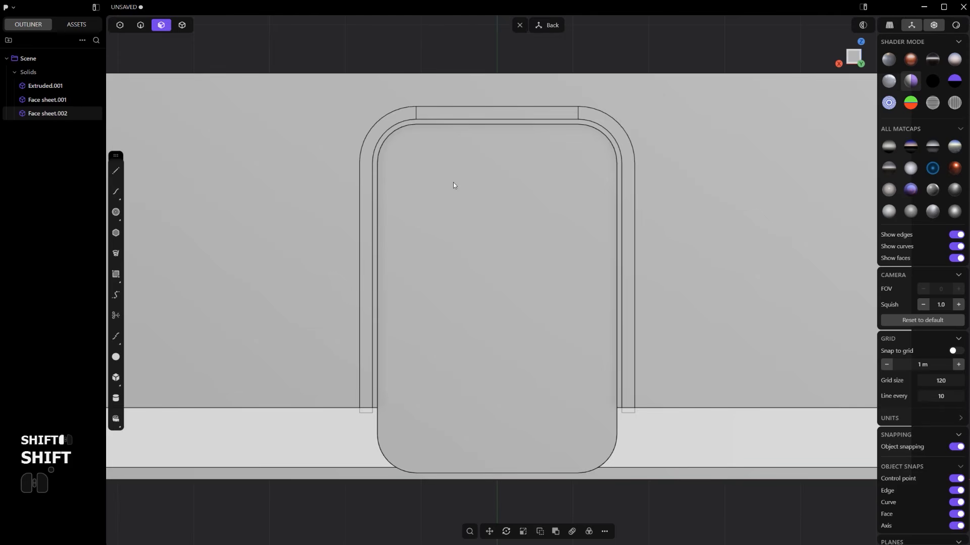
Push the arch trim's upper inner face about 0.01 m toward the opening
{"action": "middle_click_drag", "start_coordinate": [453, 183], "coordinate": [465, 156]}
{"action": "left_click", "coordinate": [495, 141]}
{"action": "middle_click", "coordinate": [489, 176], "text": "alt"}
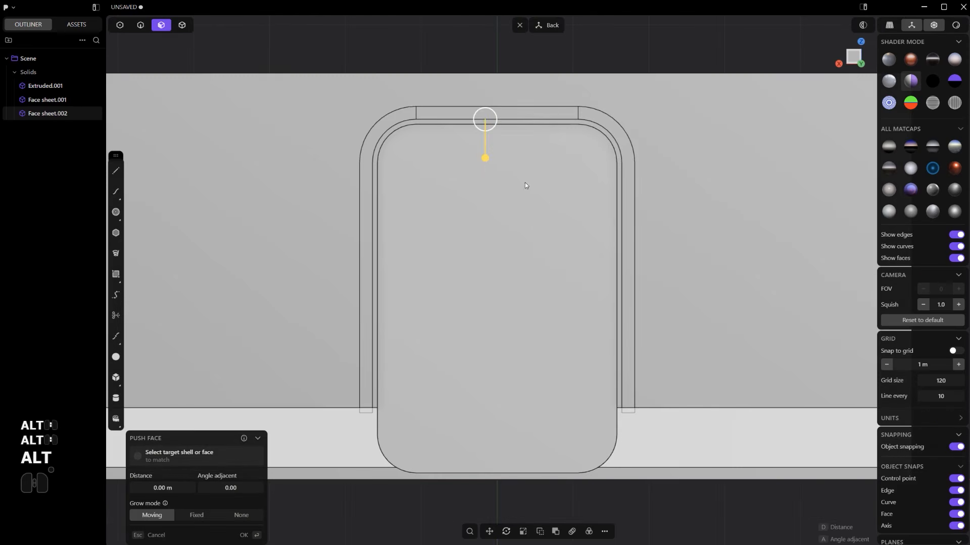
{"action": "left_click_drag", "start_coordinate": [489, 159], "coordinate": [489, 159], "text": "shift"}
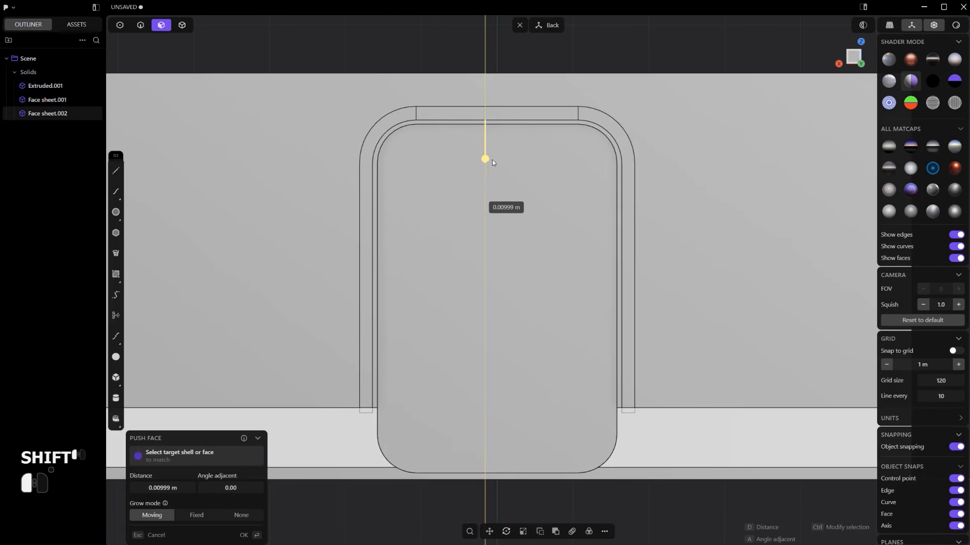
{"action": "left_click_drag", "start_coordinate": [492, 160], "coordinate": [492, 161], "text": "shift"}
{"action": "middle_click_drag", "start_coordinate": [492, 163], "coordinate": [596, 227]}
{"action": "right_click", "coordinate": [709, 188]}
Turn off the X-ray display and join the arch trim and the wall with a Boolean union
{"action": "scroll", "coordinate": [709, 188], "scroll_direction": "up", "scroll_amount": 3}
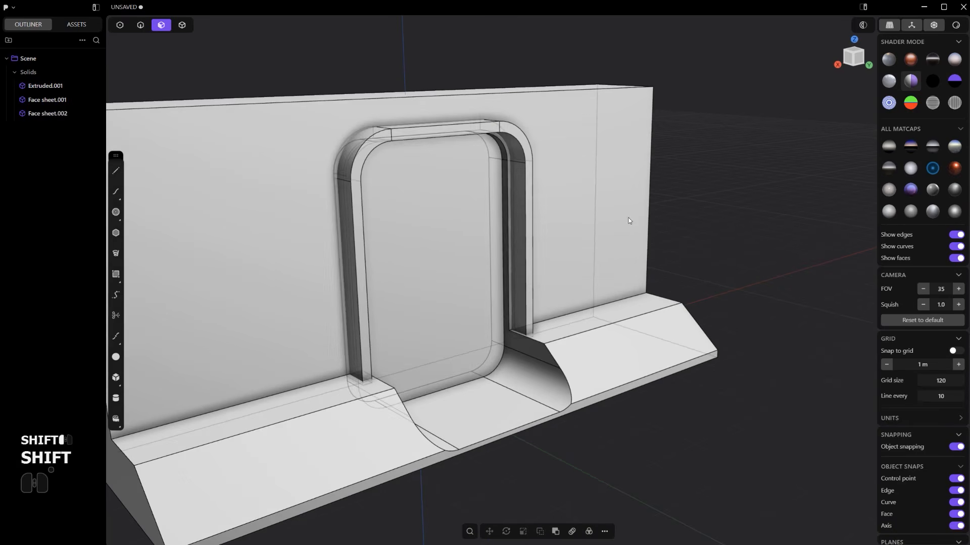
{"action": "key", "text": "alt+z"}
{"action": "key", "text": "4"}
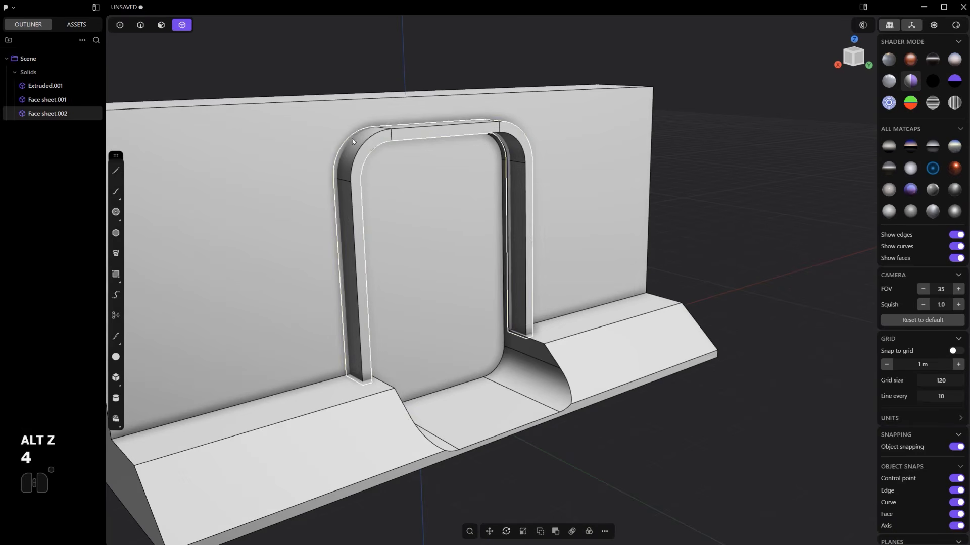
{"action": "left_click", "coordinate": [330, 153], "text": "shift"}
{"action": "key", "text": "q"}
{"action": "key", "text": "q"}
{"action": "right_click", "coordinate": [360, 193]}
Try to bevel the edge at the foot of one arch leg where it meets the base
{"action": "middle_click_drag", "start_coordinate": [402, 242], "coordinate": [446, 241], "text": "shift"}
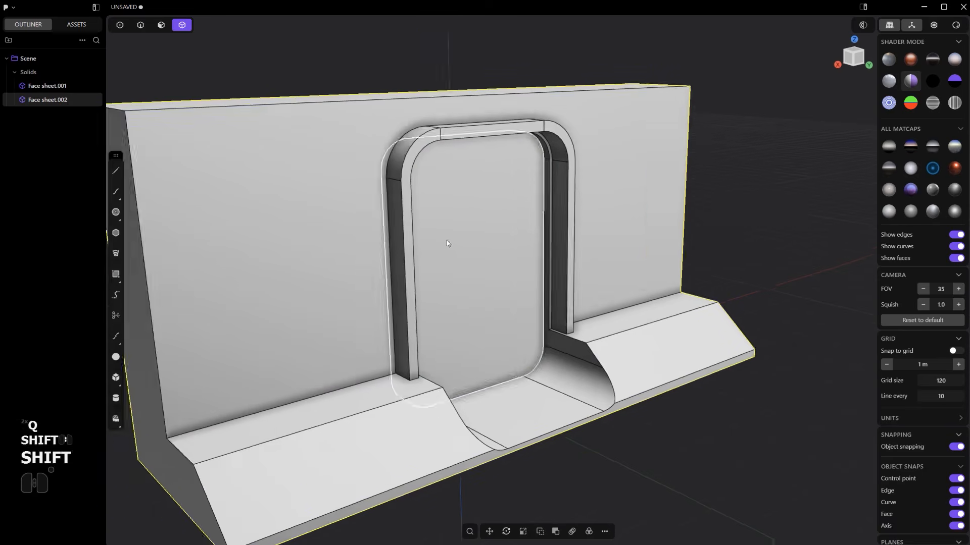
{"action": "scroll", "coordinate": [446, 241], "scroll_direction": "up", "scroll_amount": 3}
{"action": "mouse_move", "coordinate": [447, 281]}
{"action": "middle_mouse_down", "text": "shift"}
{"action": "mouse_move", "coordinate": [457, 273]}
{"action": "mouse_move", "coordinate": [456, 290]}
{"action": "middle_mouse_up", "text": "shift"}
{"action": "key", "text": "2"}
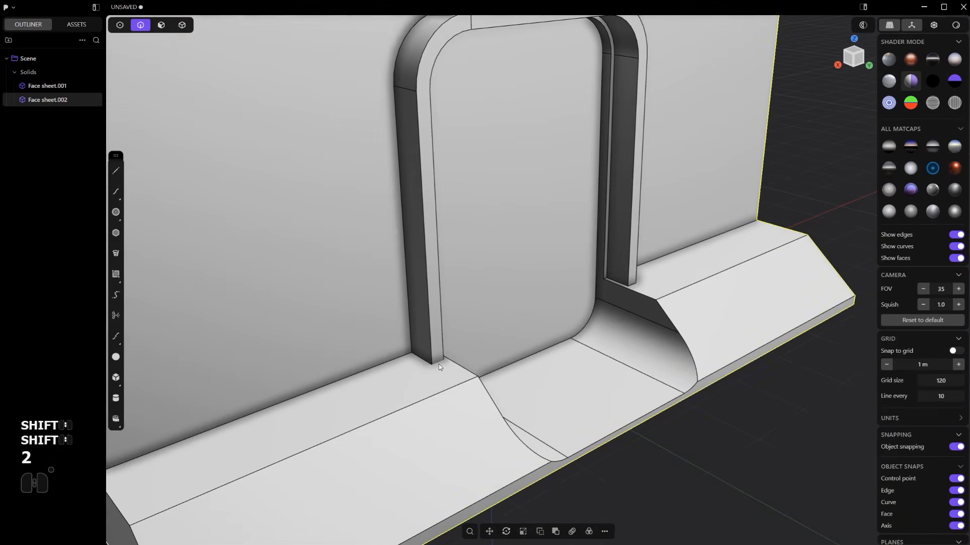
{"action": "left_click", "coordinate": [438, 365]}
{"action": "left_click_drag", "start_coordinate": [439, 365], "coordinate": [402, 350]}
{"action": "right_click", "coordinate": [482, 326]}
{"action": "middle_click_drag", "start_coordinate": [485, 325], "coordinate": [545, 333]}
{"action": "key", "text": "ctrl+z"}
Chamfer the seam where the arch's outer sides meet the wall to form a sloped band around the arch
{"action": "scroll", "coordinate": [502, 304], "scroll_direction": "down", "scroll_amount": 6}
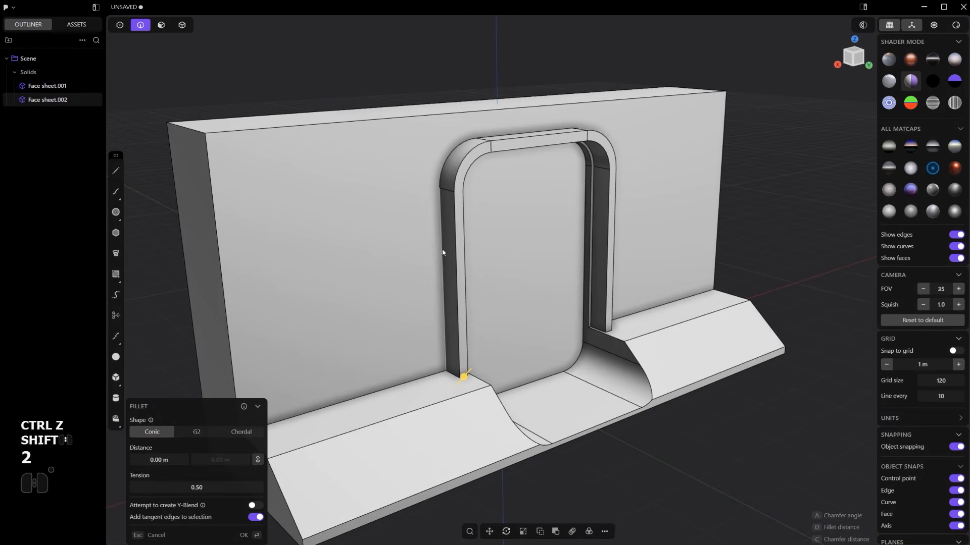
{"action": "left_click_drag", "start_coordinate": [442, 250], "coordinate": [414, 219]}
{"action": "right_click", "coordinate": [415, 220]}
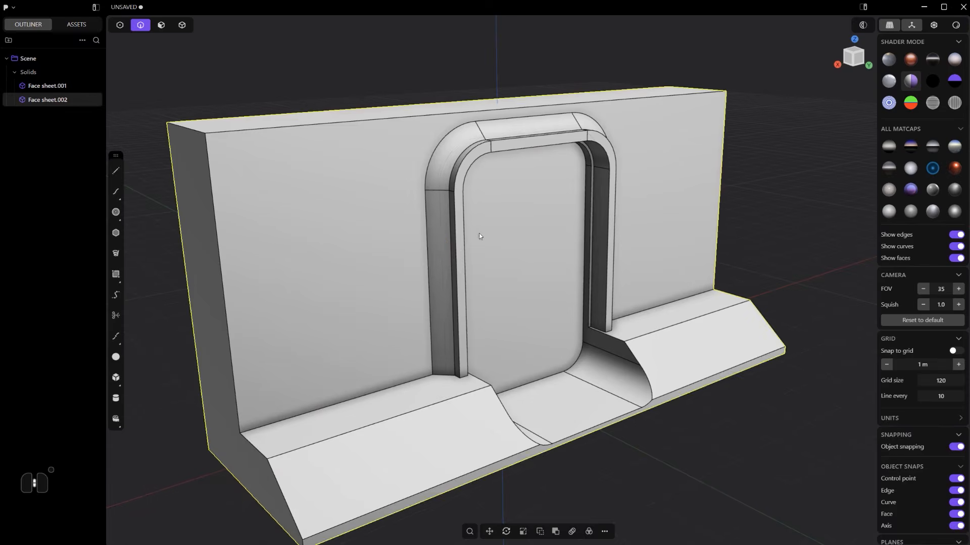
Examine the chamfered arch, the inner ledge and the foot of the recess from the back and at several angles
{"action": "middle_click_drag", "start_coordinate": [479, 233], "coordinate": [529, 228], "text": "alt"}
{"action": "scroll", "coordinate": [529, 228], "scroll_direction": "down", "scroll_amount": 2}
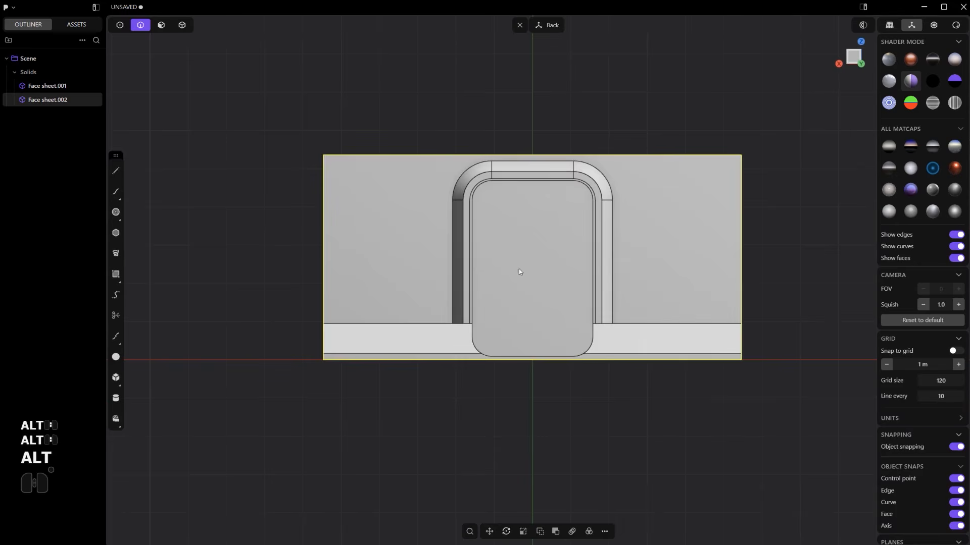
{"action": "scroll", "coordinate": [519, 269], "scroll_direction": "up", "scroll_amount": 2}
{"action": "middle_click_drag", "start_coordinate": [465, 267], "coordinate": [539, 372], "text": "shift"}
{"action": "scroll", "coordinate": [541, 375], "scroll_direction": "up", "scroll_amount": 3}
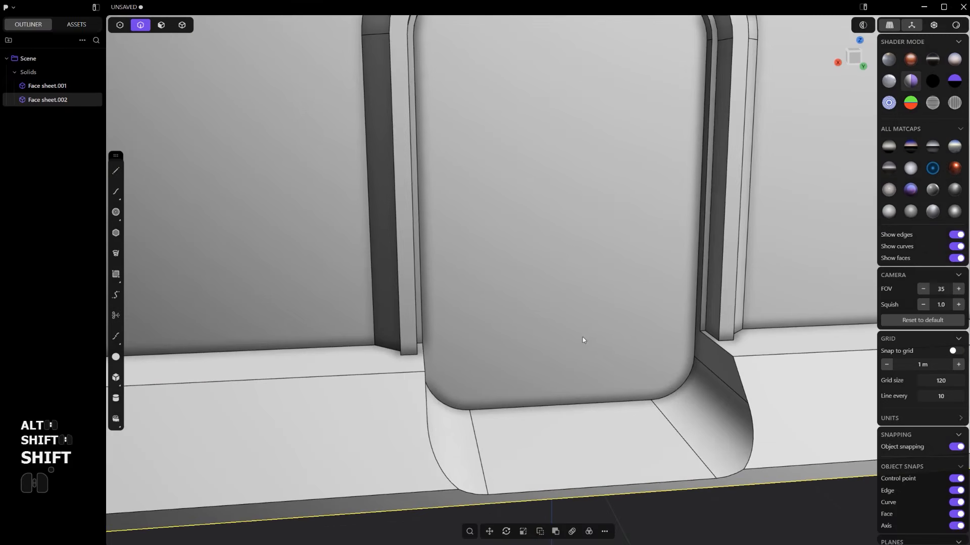
{"action": "scroll", "coordinate": [583, 338], "scroll_direction": "down", "scroll_amount": 4}
{"action": "middle_click_drag", "start_coordinate": [583, 337], "coordinate": [586, 319], "text": "shift"}
{"action": "scroll", "coordinate": [586, 308], "scroll_direction": "up", "scroll_amount": 2}
{"action": "middle_click_drag", "start_coordinate": [586, 274], "coordinate": [569, 233]}
{"action": "scroll", "coordinate": [589, 162], "scroll_direction": "up", "scroll_amount": 2}
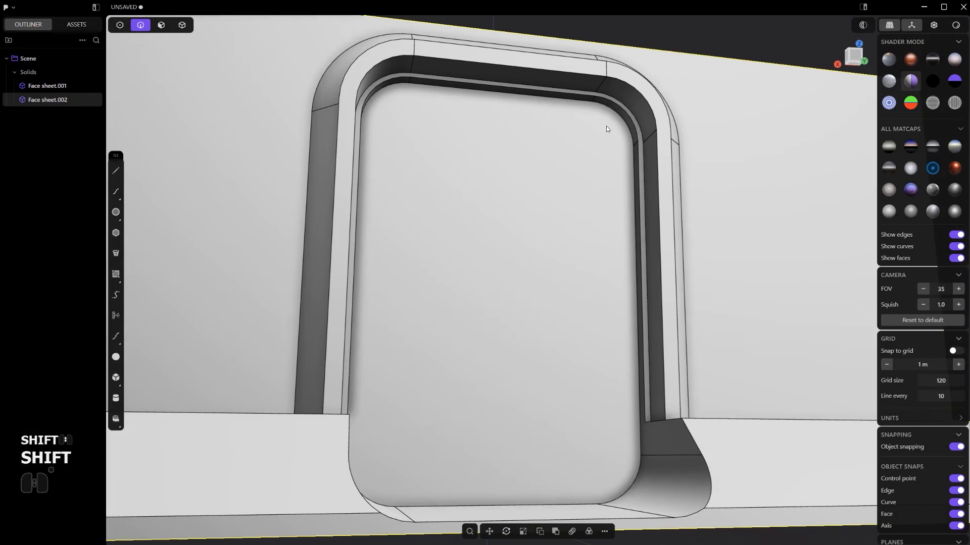
{"action": "scroll", "coordinate": [448, 225], "scroll_direction": "down", "scroll_amount": 2}
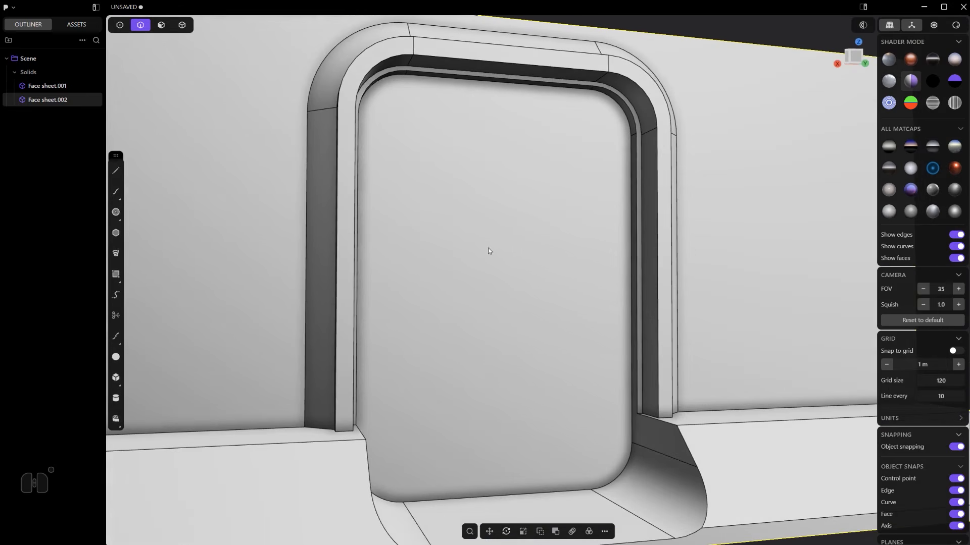
{"action": "middle_click_drag", "start_coordinate": [488, 248], "coordinate": [535, 234], "text": "alt"}
{"action": "scroll", "coordinate": [535, 234], "scroll_direction": "down", "scroll_amount": 3}
{"action": "key", "text": "2"}
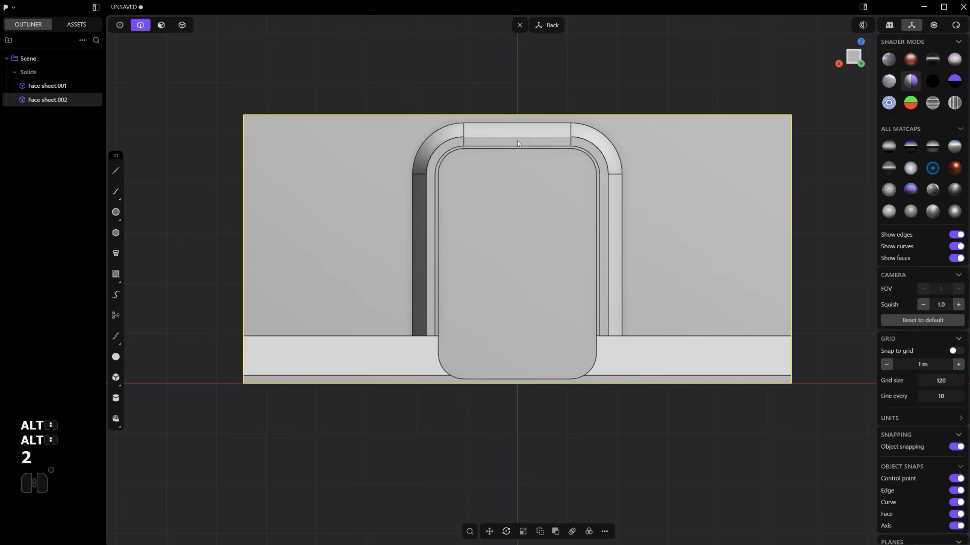
{"action": "left_click", "coordinate": [521, 153], "text": "alt"}
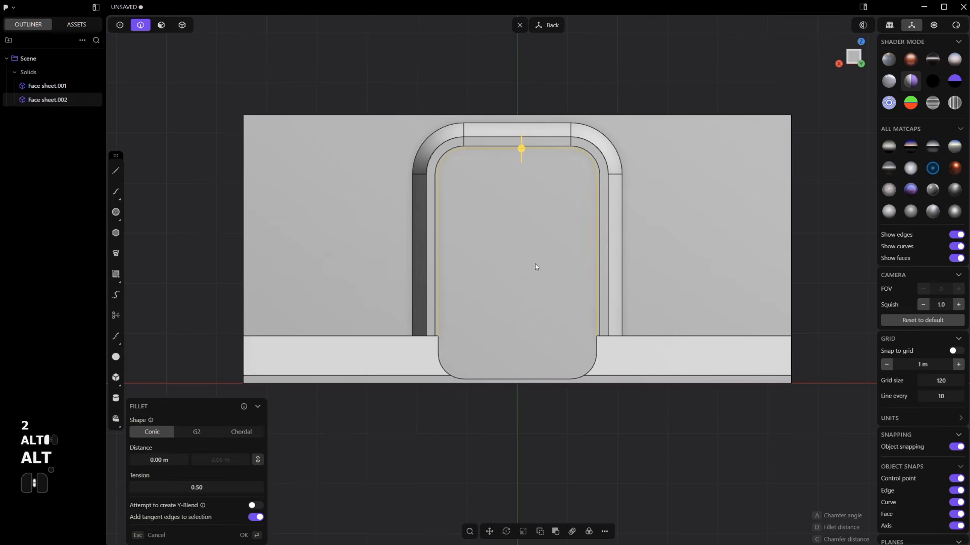
{"action": "middle_click_drag", "start_coordinate": [535, 267], "coordinate": [574, 286], "text": "alt"}
{"action": "scroll", "coordinate": [581, 401], "scroll_direction": "up", "scroll_amount": 3}
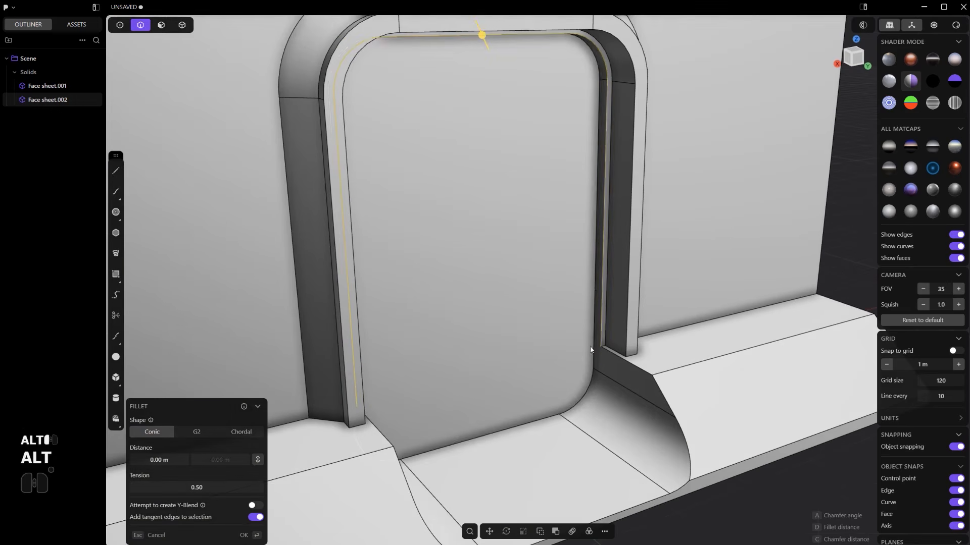
{"action": "key", "text": "Escape"}
Duplicate the panel's outer edge loop as a curve and offset the copy inward to form a smaller rounded outline
{"action": "left_click", "coordinate": [583, 394], "text": "alt"}
{"action": "scroll", "coordinate": [571, 384], "scroll_direction": "down", "scroll_amount": 5}
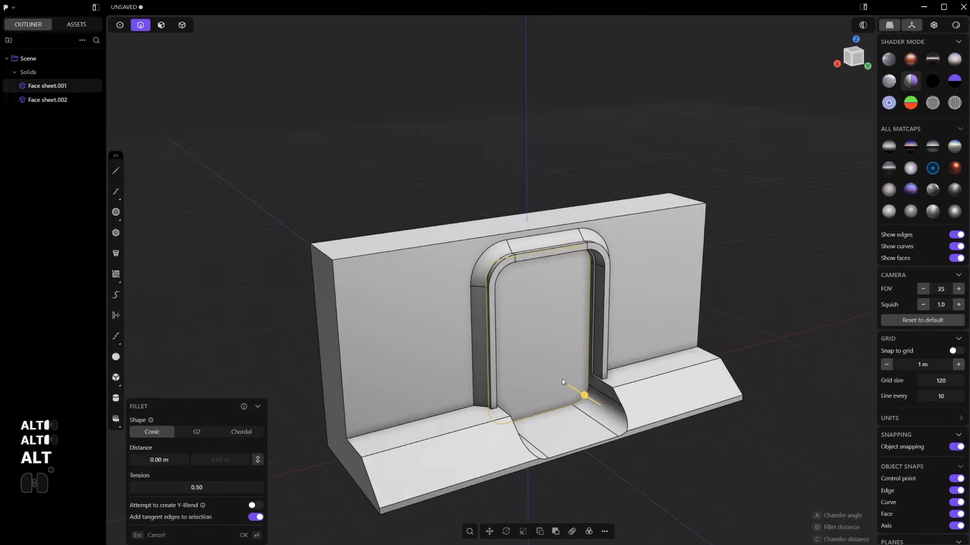
{"action": "key", "text": "shift+d"}
{"action": "left_click", "coordinate": [560, 387]}
{"action": "scroll", "coordinate": [568, 401], "scroll_direction": "up", "scroll_amount": 2}
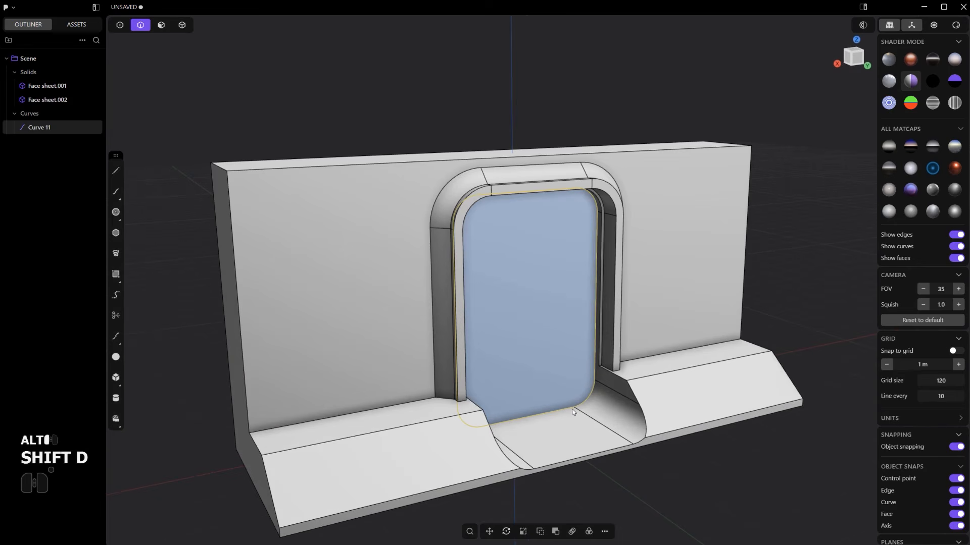
{"action": "key", "text": "o"}
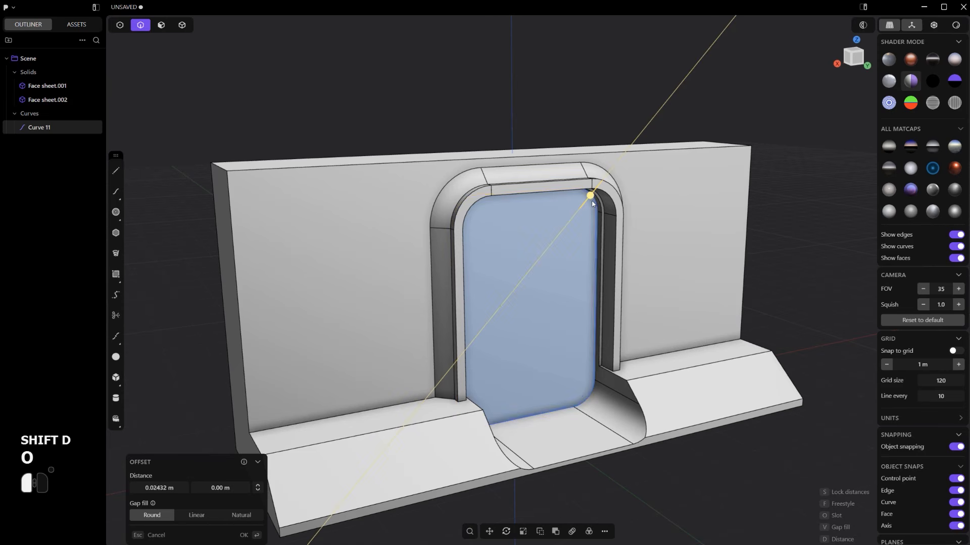
{"action": "left_click", "coordinate": [592, 211]}
{"action": "middle_click_drag", "start_coordinate": [592, 213], "coordinate": [595, 269], "text": "alt"}
Cut the panel with the inset outline and delete the inner piece and the cutting curve, leaving a rounded frame
{"action": "key", "text": "c"}
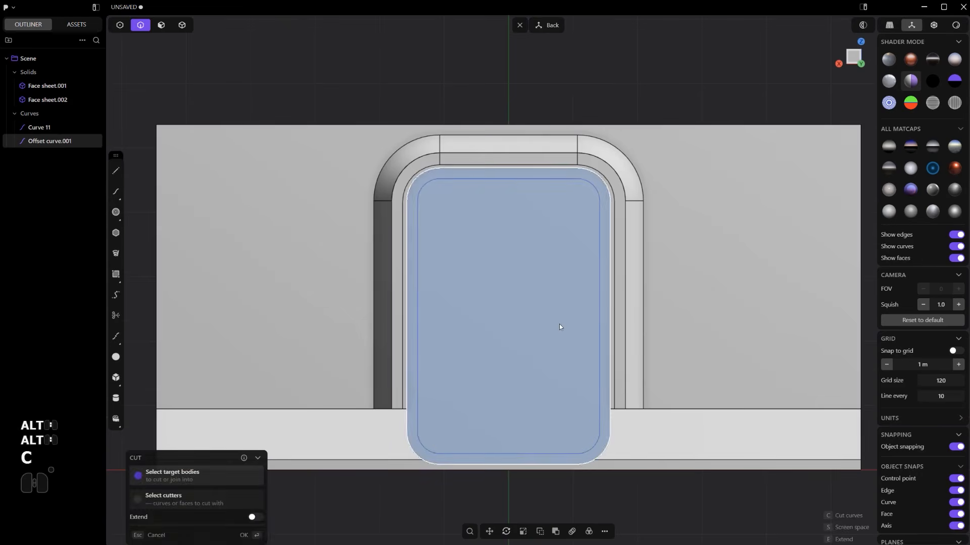
{"action": "left_click", "coordinate": [561, 327]}
{"action": "key", "text": "2"}
{"action": "key", "text": "4"}
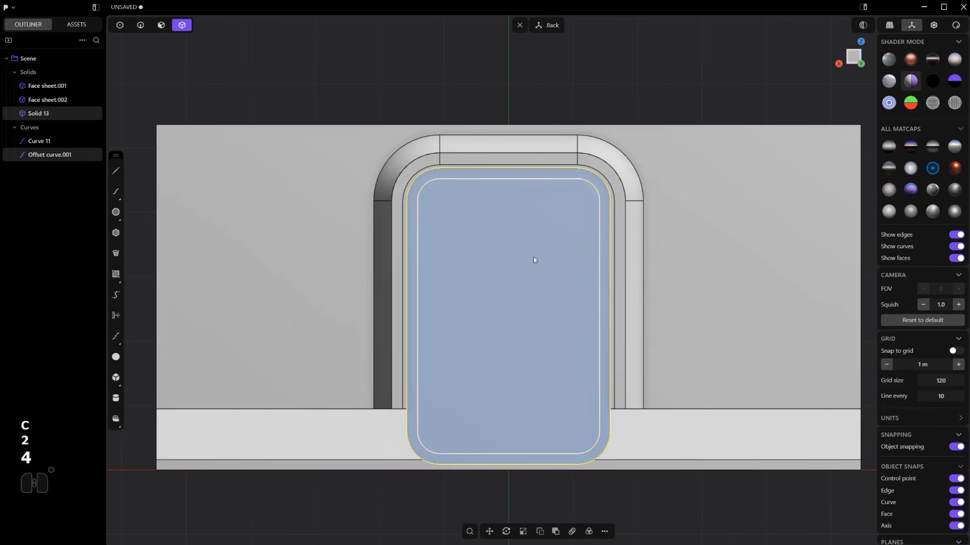
{"action": "key", "text": "x"}
{"action": "key", "text": "2"}
{"action": "left_click", "coordinate": [554, 179]}
{"action": "key", "text": "x"}
{"action": "scroll", "coordinate": [548, 220], "scroll_direction": "down", "scroll_amount": 5}
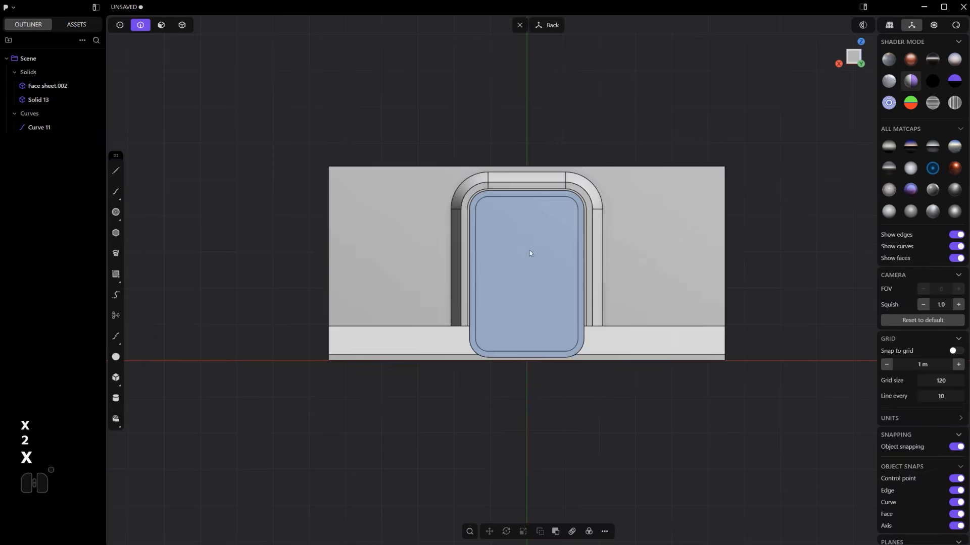
Delete the leftover outline curve around the frame
{"action": "scroll", "coordinate": [571, 265], "scroll_direction": "up", "scroll_amount": 3}
{"action": "middle_click_drag", "start_coordinate": [529, 250], "coordinate": [626, 219]}
{"action": "scroll", "coordinate": [697, 207], "scroll_direction": "up", "scroll_amount": 5}
{"action": "scroll", "coordinate": [627, 221], "scroll_direction": "down", "scroll_amount": 5}
{"action": "scroll", "coordinate": [601, 318], "scroll_direction": "up", "scroll_amount": 6}
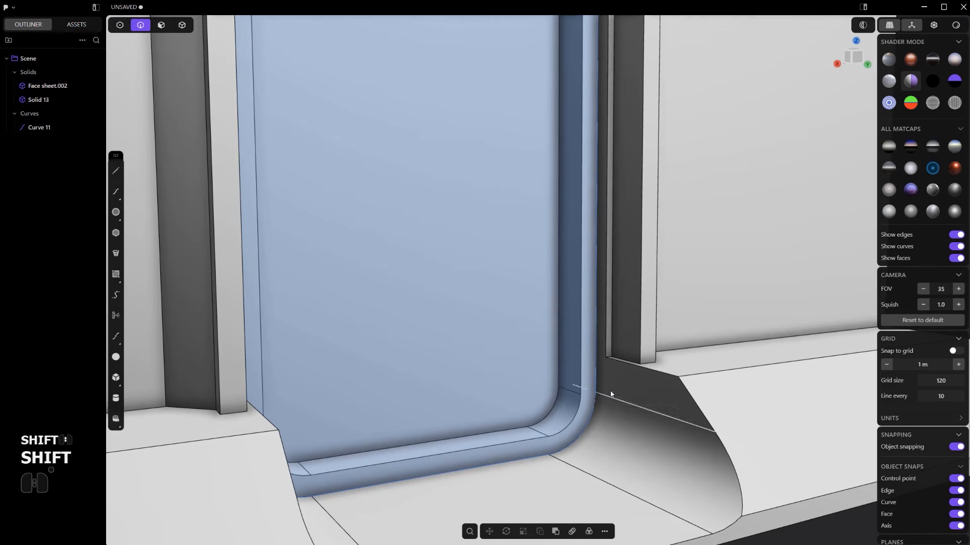
{"action": "left_click", "coordinate": [598, 384]}
{"action": "key", "text": "x"}
Fillet the frame's inner front edge loop by about 0.072 m
{"action": "scroll", "coordinate": [598, 384], "scroll_direction": "down", "scroll_amount": 6}
{"action": "middle_click_drag", "start_coordinate": [590, 379], "coordinate": [562, 372]}
{"action": "scroll", "coordinate": [599, 407], "scroll_direction": "up", "scroll_amount": 5}
{"action": "left_click", "coordinate": [596, 402], "text": "shift"}
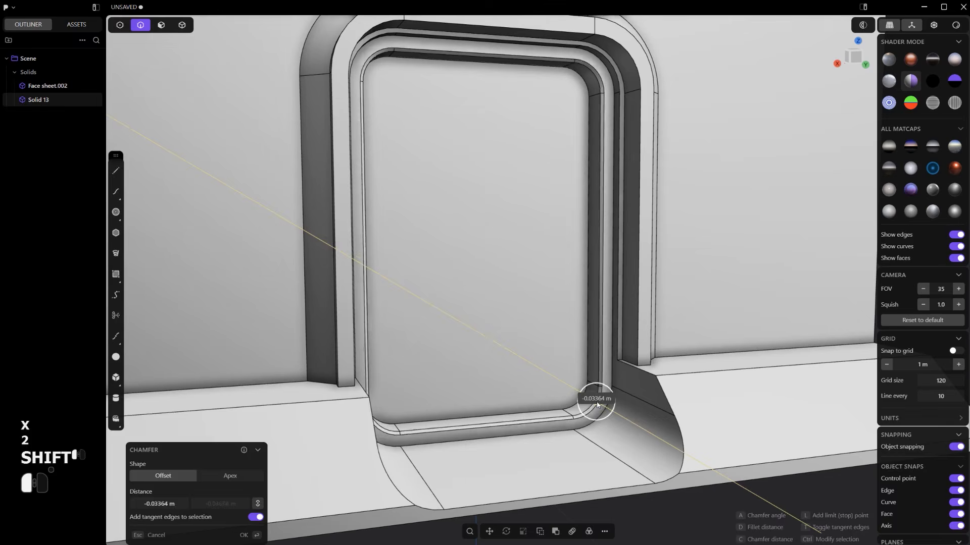
{"action": "key", "text": "c"}
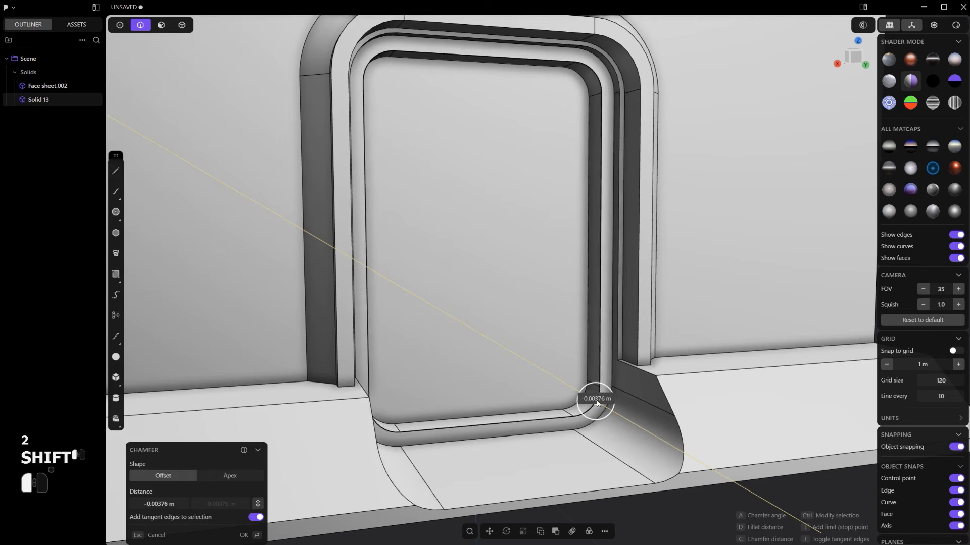
{"action": "key", "text": "d"}
{"action": "key", "text": "c"}
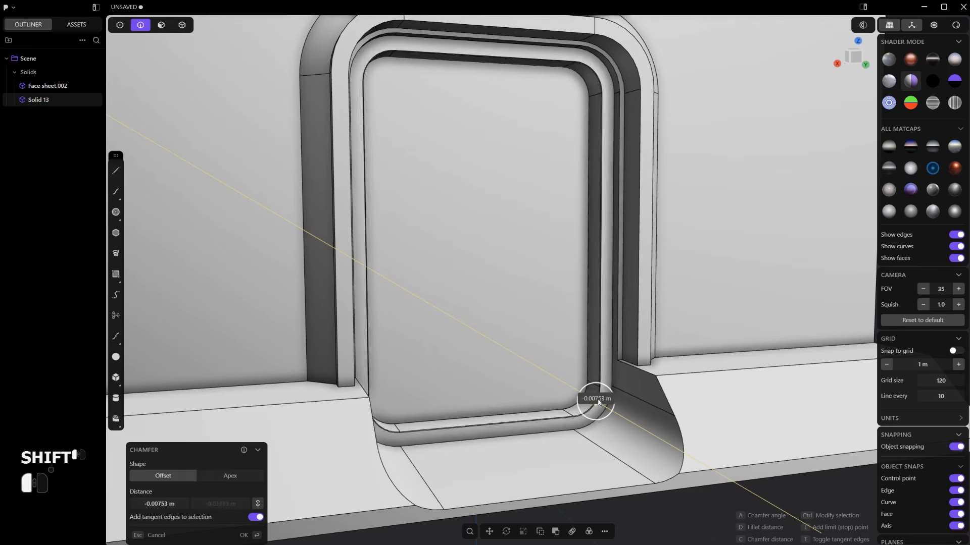
{"action": "key", "text": "d"}
{"action": "left_click_drag", "start_coordinate": [595, 402], "coordinate": [597, 402], "text": "shift"}
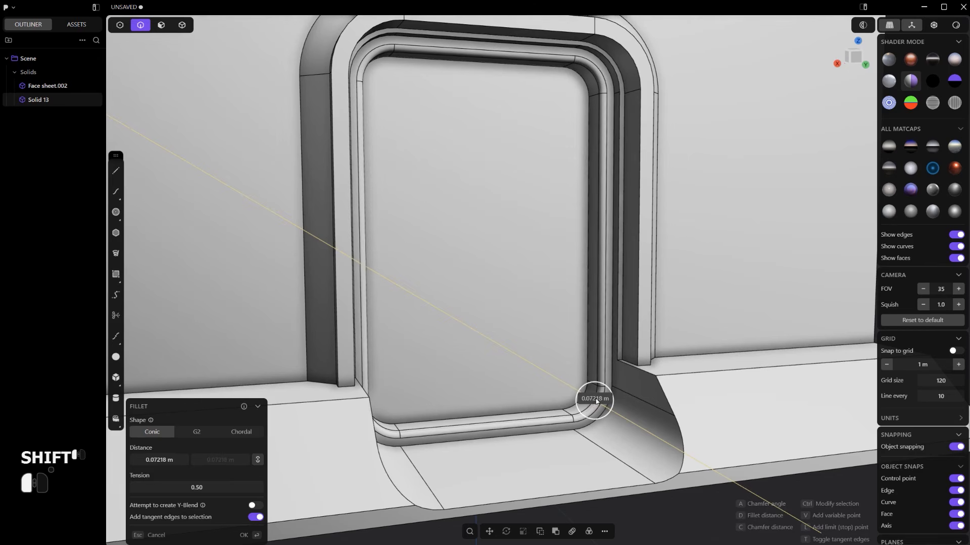
{"action": "right_click", "coordinate": [597, 403]}
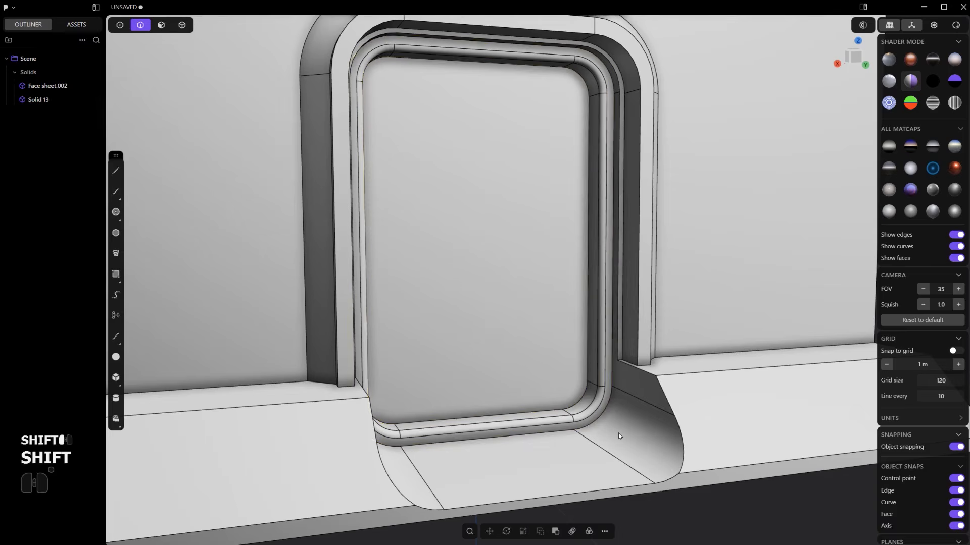
Join the frame and the wall with a Boolean union and fillet the seam around the frame's outside by about 0.039 m
{"action": "key", "text": "4"}
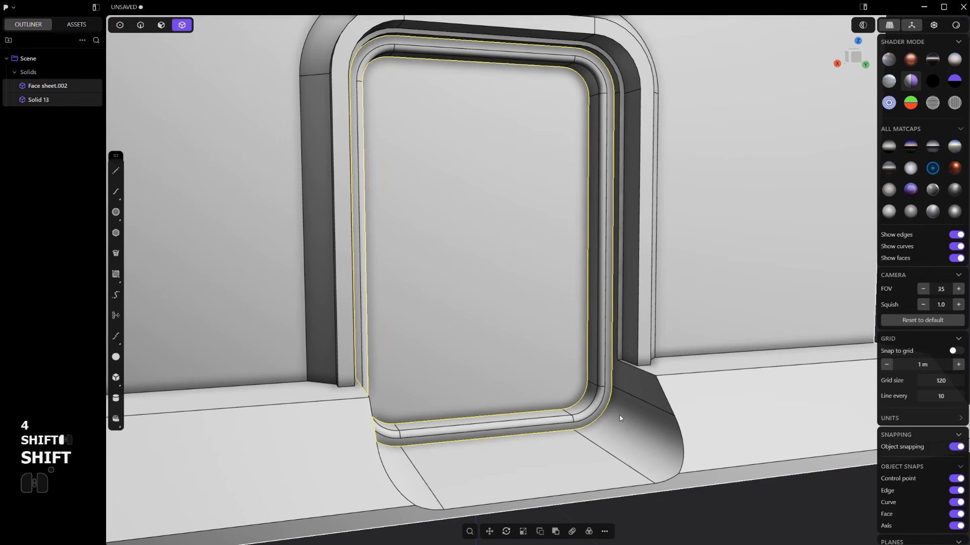
{"action": "key", "text": "q"}
{"action": "key", "text": "q"}
{"action": "key", "text": "2"}
{"action": "left_click", "coordinate": [608, 405]}
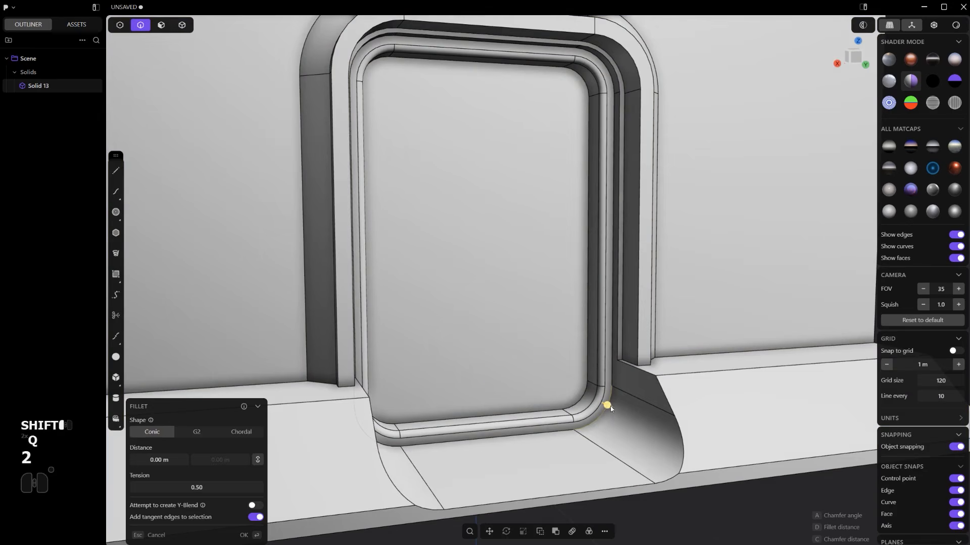
{"action": "left_click_drag", "start_coordinate": [609, 406], "coordinate": [611, 407]}
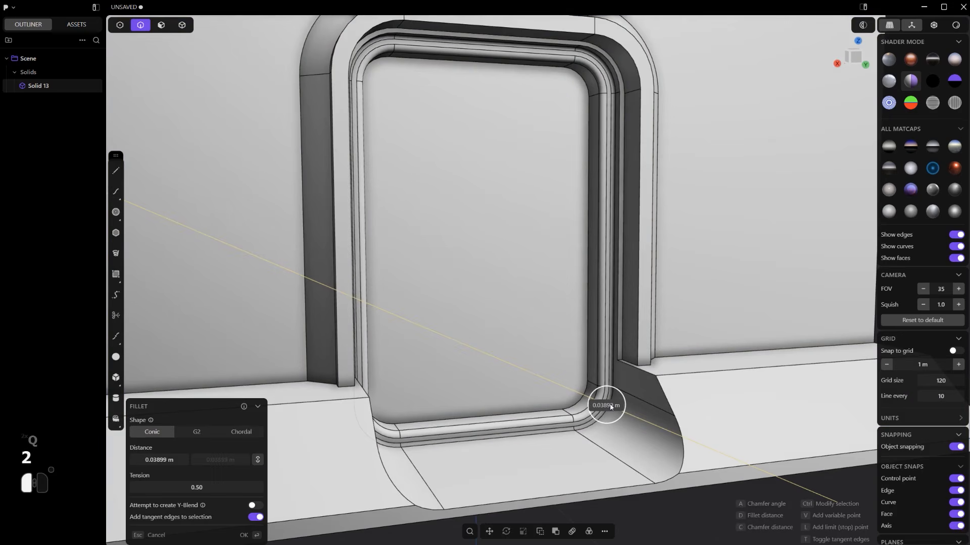
{"action": "right_click", "coordinate": [610, 407]}
Hide the model's edge lines and examine the shading of the frame and the foot of the recess
{"action": "key", "text": "ctrl+e"}
{"action": "scroll", "coordinate": [617, 410], "scroll_direction": "down", "scroll_amount": 5}
{"action": "middle_click_drag", "start_coordinate": [616, 410], "coordinate": [636, 387]}
{"action": "scroll", "coordinate": [622, 356], "scroll_direction": "up", "scroll_amount": 6}
{"action": "scroll", "coordinate": [636, 387], "scroll_direction": "up", "scroll_amount": 3}
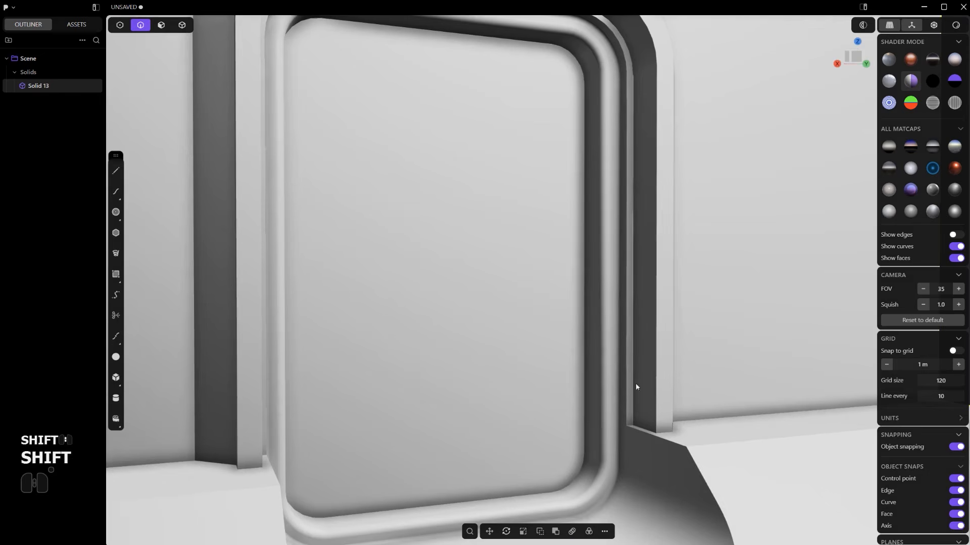
Try to bevel the narrow ledge at its foot beside the frame, and undo it
{"action": "left_click", "coordinate": [631, 427]}
{"action": "mouse_move", "coordinate": [632, 423]}
{"action": "left_mouse_down"}
{"action": "mouse_move", "coordinate": [641, 435]}
{"action": "mouse_move", "coordinate": [642, 424]}
{"action": "left_mouse_up"}
{"action": "key", "text": "ctrl+z"}
{"action": "middle_click_drag", "start_coordinate": [643, 408], "coordinate": [644, 422]}
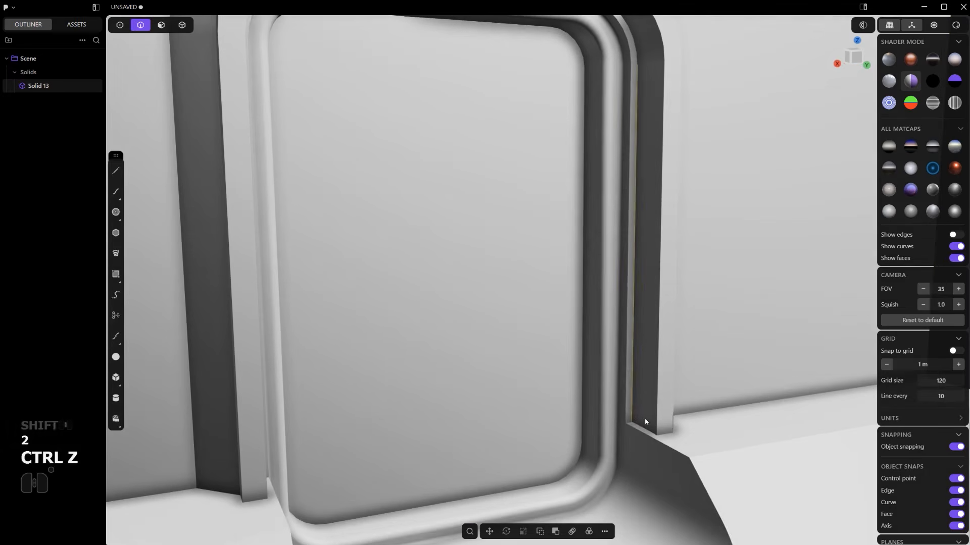
Fillet the corner where the narrow ledge inside the arch meets the base by about 0.275 m
{"action": "left_click", "coordinate": [631, 427]}
{"action": "left_click_drag", "start_coordinate": [630, 425], "coordinate": [667, 431]}
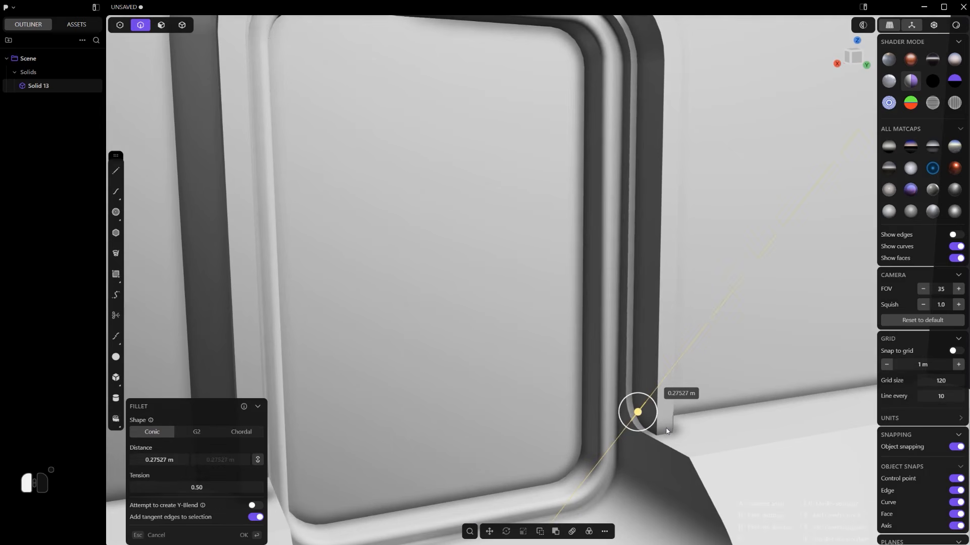
{"action": "right_click", "coordinate": [667, 431]}
Try to fillet the ledge's long vertical edge on the opposite side of the recess, and undo it
{"action": "scroll", "coordinate": [659, 429], "scroll_direction": "down", "scroll_amount": 5}
{"action": "middle_click_drag", "start_coordinate": [634, 426], "coordinate": [525, 423]}
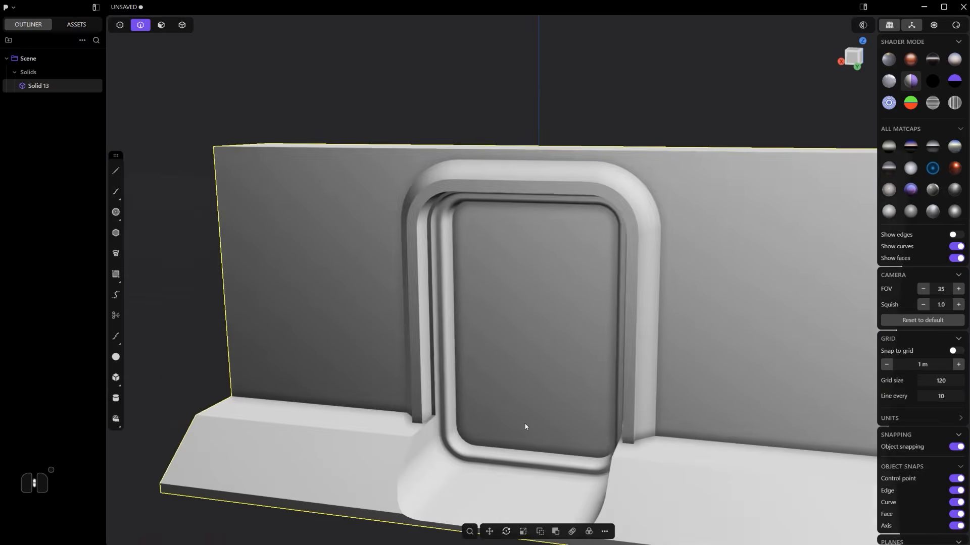
{"action": "scroll", "coordinate": [440, 422], "scroll_direction": "up", "scroll_amount": 3}
{"action": "left_click", "coordinate": [423, 411]}
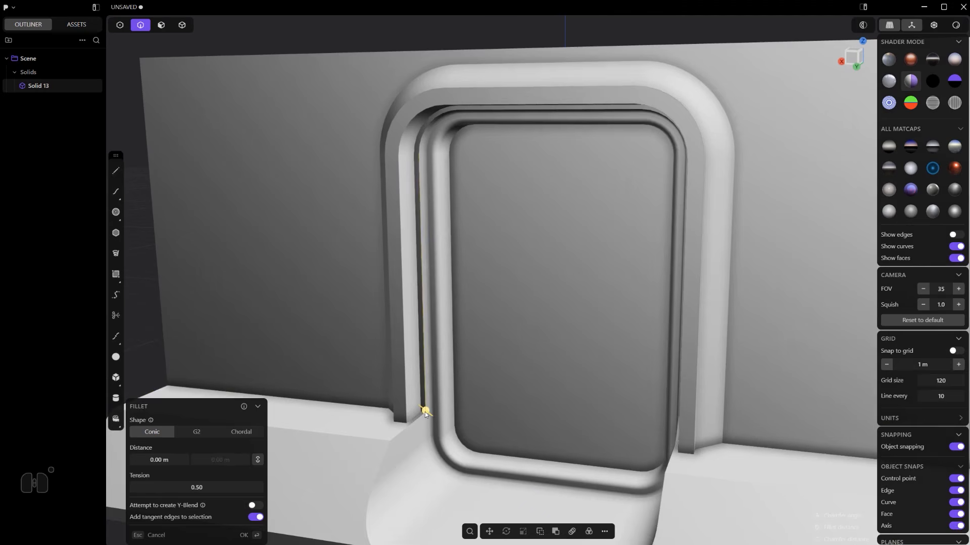
{"action": "left_click_drag", "start_coordinate": [424, 410], "coordinate": [430, 422]}
{"action": "key", "text": "ctrl+z"}
Fillet the matching corner at the foot of the ledge on the opposite side of the recess
{"action": "left_click", "coordinate": [426, 413]}
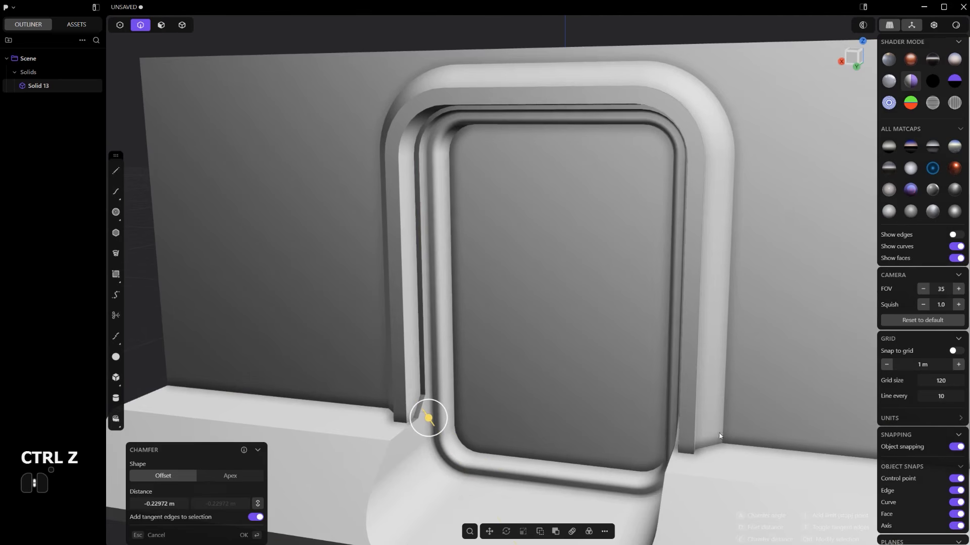
{"action": "middle_click_drag", "start_coordinate": [719, 435], "coordinate": [531, 425]}
{"action": "key", "text": "d"}
{"action": "right_click", "coordinate": [509, 390]}
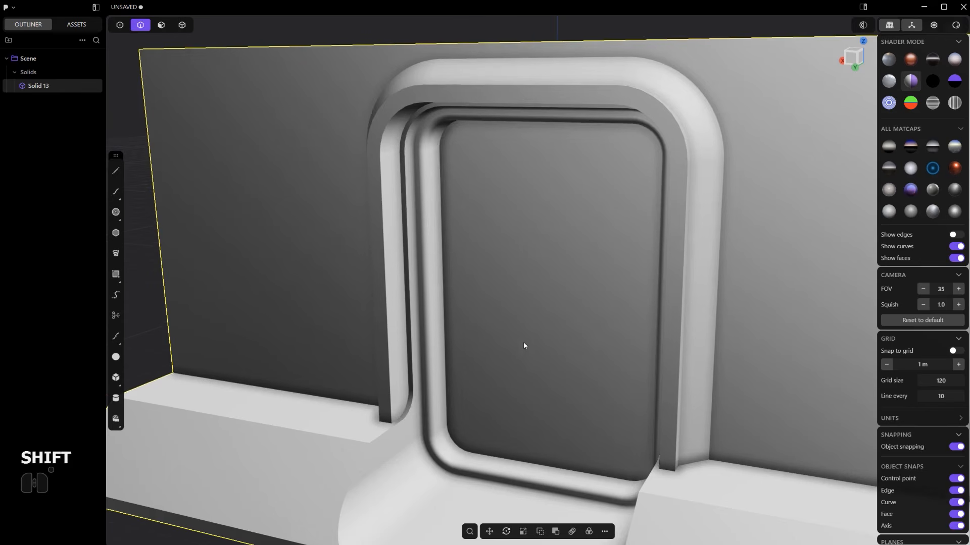
Fillet the sloped base's upper edge on one side of the recess
{"action": "middle_click_drag", "start_coordinate": [523, 341], "coordinate": [552, 289], "text": "shift"}
{"action": "scroll", "coordinate": [443, 372], "scroll_direction": "up", "scroll_amount": 5}
{"action": "left_click", "coordinate": [338, 397]}
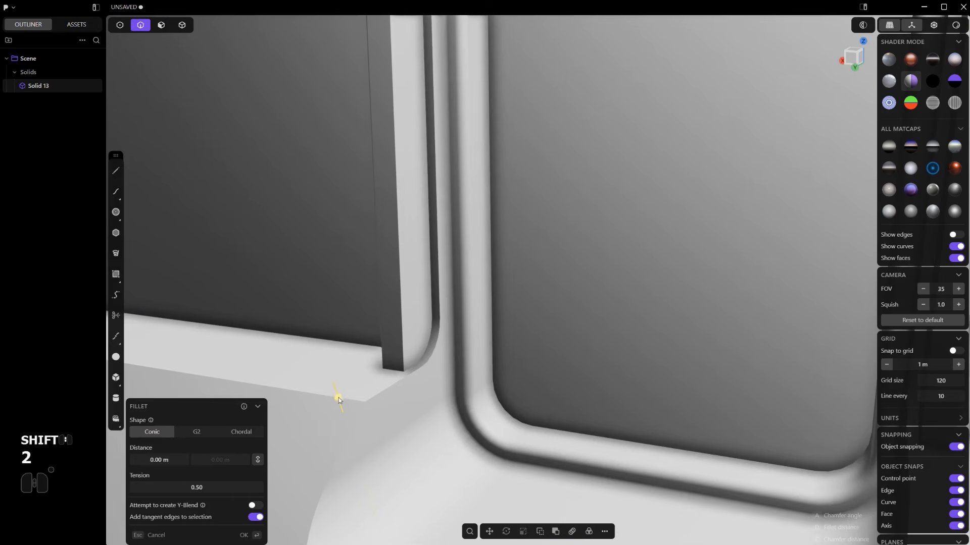
{"action": "left_click_drag", "start_coordinate": [339, 398], "coordinate": [347, 362]}
{"action": "right_click", "coordinate": [352, 374]}
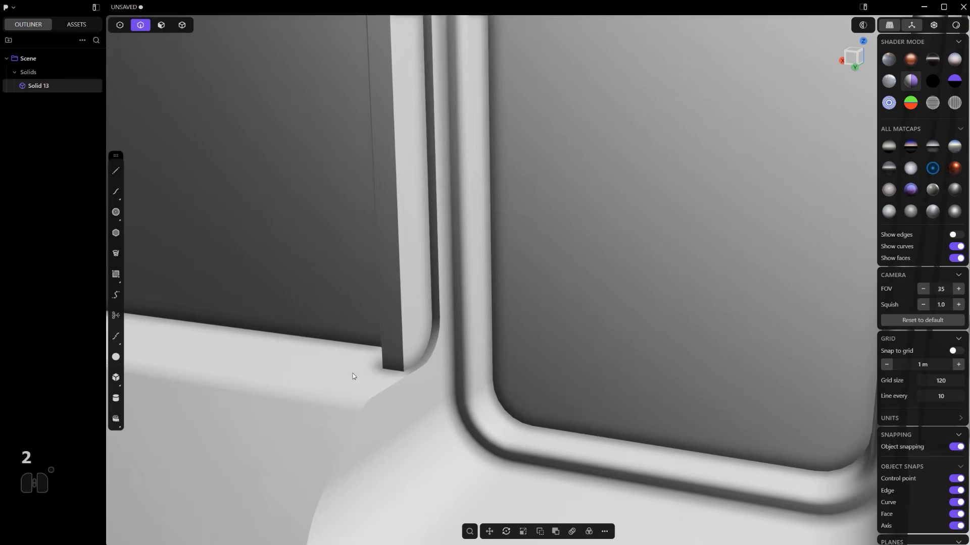
Try a Chordal fillet of about 0.013 m on the edge where the recess cuts through the base, and undo it
{"action": "left_click", "coordinate": [372, 399]}
{"action": "left_click_drag", "start_coordinate": [372, 398], "coordinate": [374, 399]}
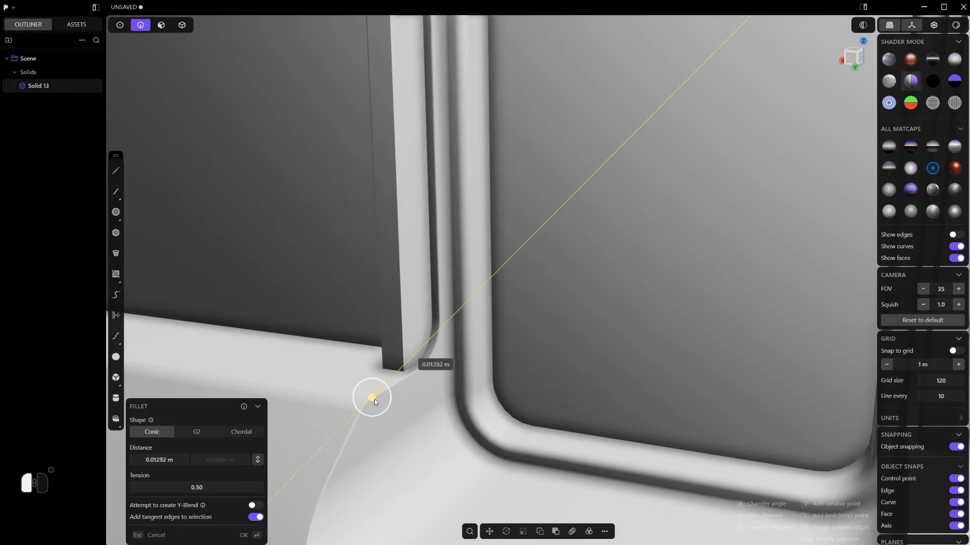
{"action": "left_click", "coordinate": [248, 433]}
{"action": "scroll", "coordinate": [386, 440], "scroll_direction": "down", "scroll_amount": 6}
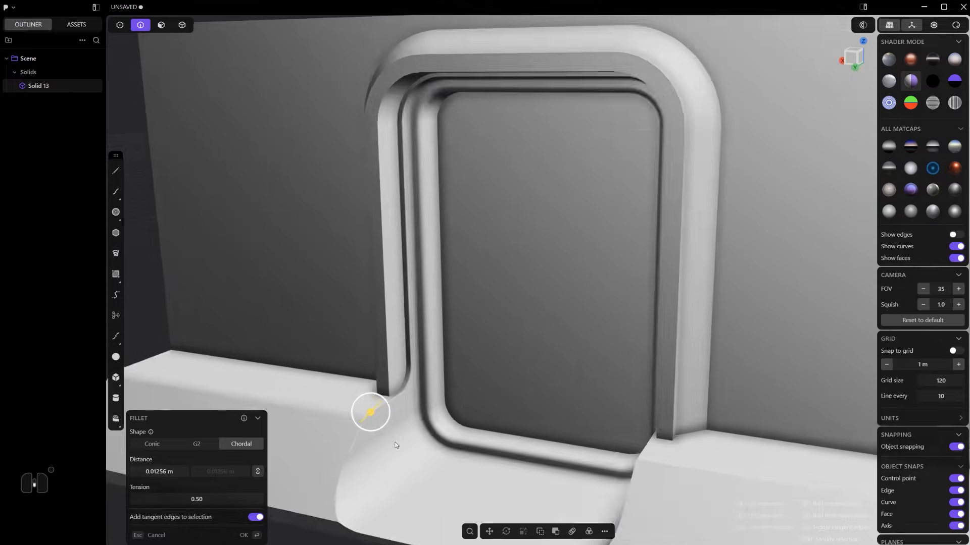
{"action": "middle_click_drag", "start_coordinate": [462, 381], "coordinate": [545, 303], "text": "shift"}
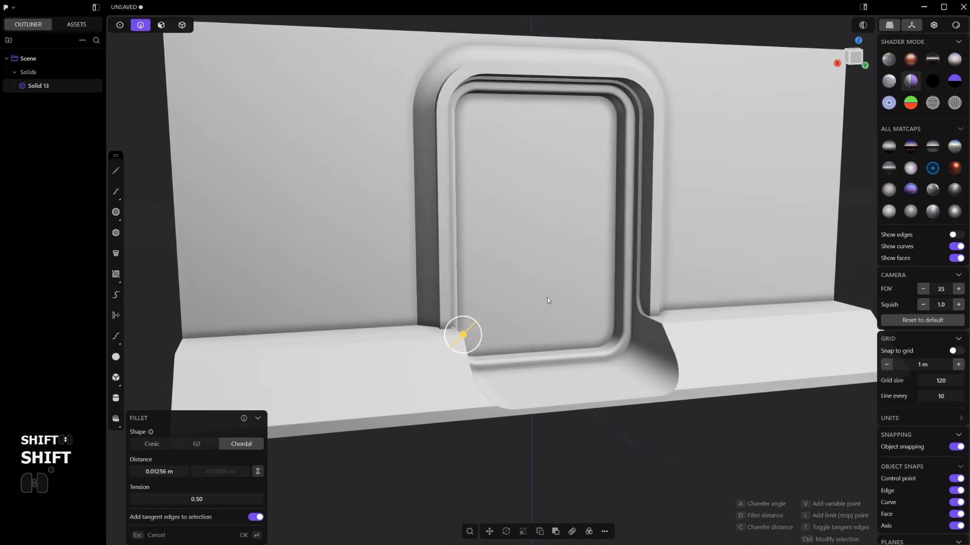
{"action": "scroll", "coordinate": [555, 323], "scroll_direction": "up", "scroll_amount": 5}
{"action": "scroll", "coordinate": [592, 363], "scroll_direction": "down", "scroll_amount": 5}
{"action": "key", "text": "ctrl+z"}
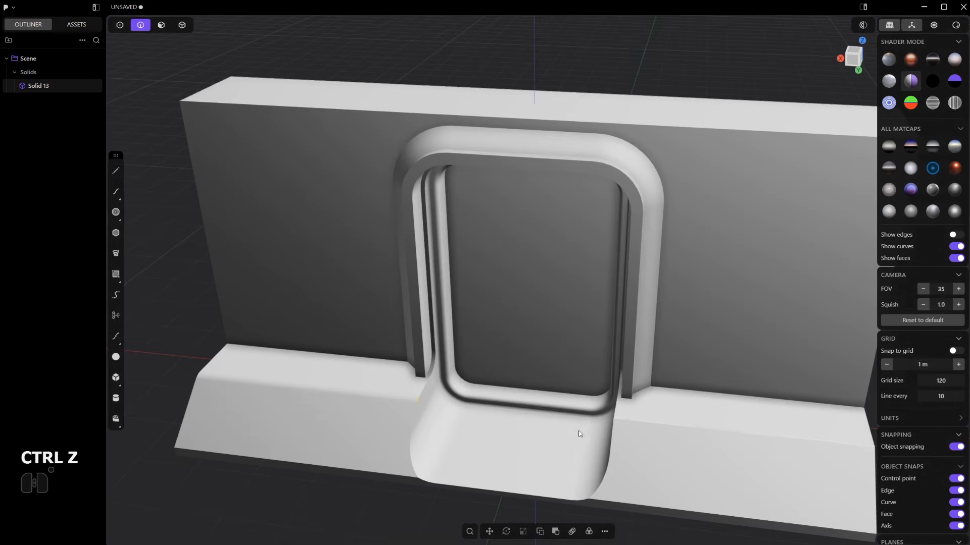
Bevel the sloped base's upper edge on the other side of the recess and show the model's edge lines again
{"action": "left_click", "coordinate": [693, 424]}
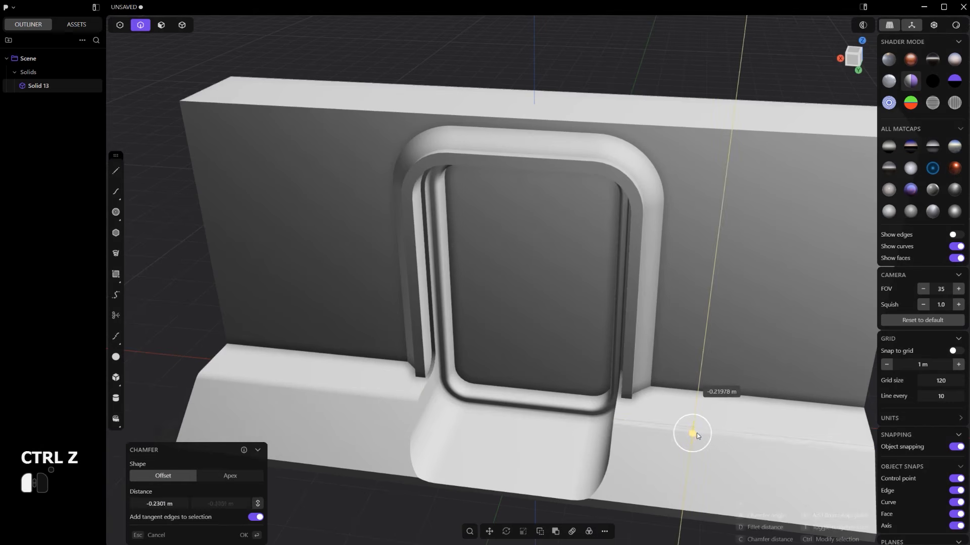
{"action": "right_click", "coordinate": [478, 387]}
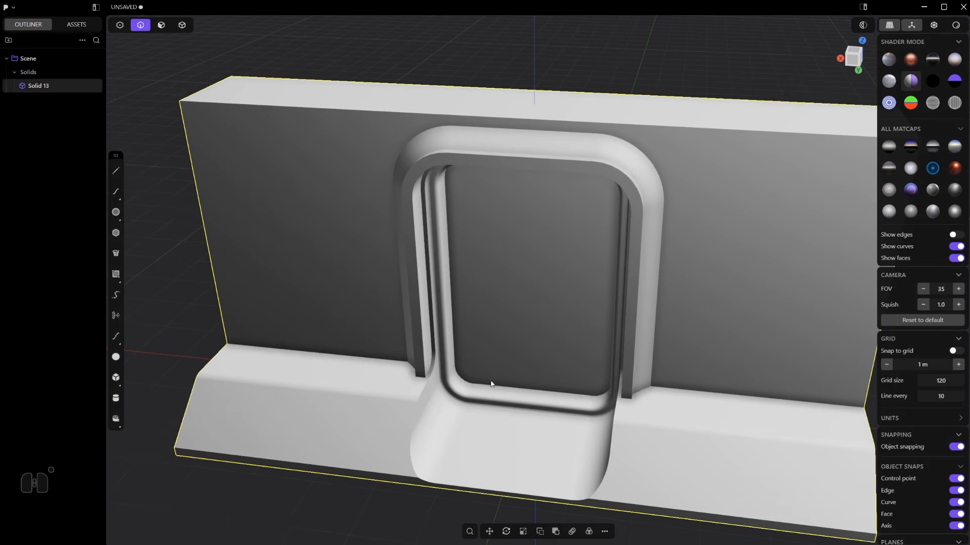
{"action": "key", "text": "ctrl+e"}
Fillet the lower front edges of the sloped base on both sides of the recess
{"action": "scroll", "coordinate": [492, 385], "scroll_direction": "up", "scroll_amount": 3}
{"action": "middle_click_drag", "start_coordinate": [559, 404], "coordinate": [634, 307]}
{"action": "scroll", "coordinate": [634, 307], "scroll_direction": "up", "scroll_amount": 2}
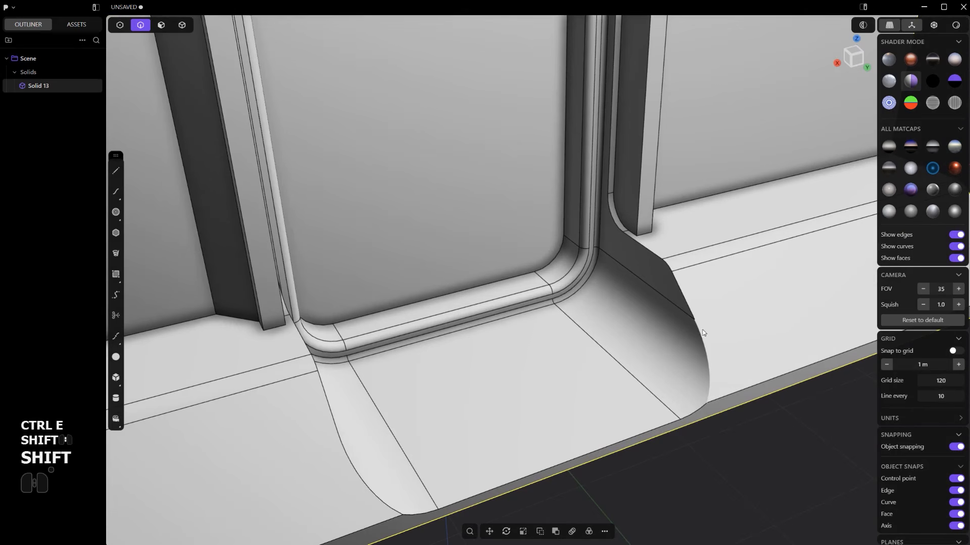
{"action": "left_click", "coordinate": [735, 394]}
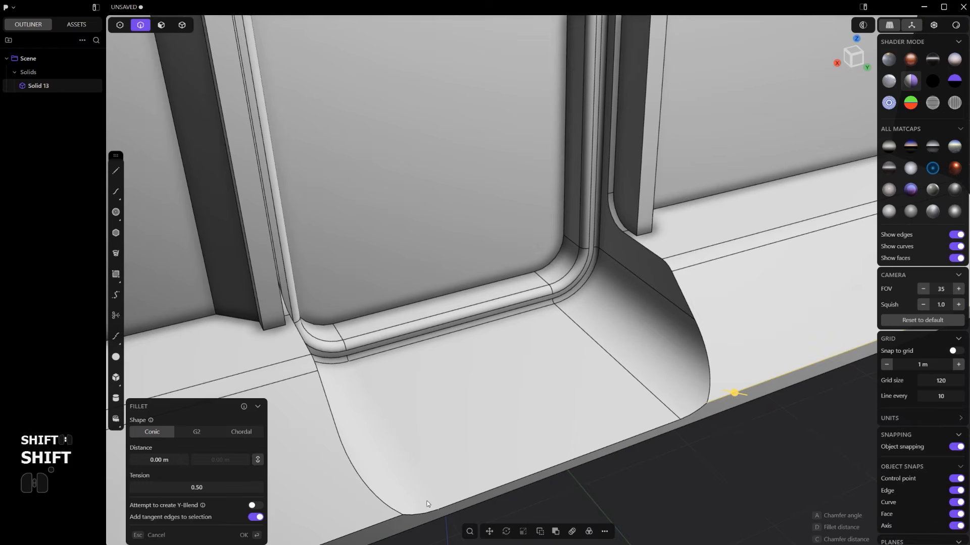
{"action": "left_click_drag", "start_coordinate": [384, 524], "coordinate": [390, 527]}
{"action": "right_click", "coordinate": [530, 457]}
Fillet the edge where the recess cuts through the sloped base with the Chordal shape and a distance of about 0.039 m
{"action": "left_click", "coordinate": [703, 344]}
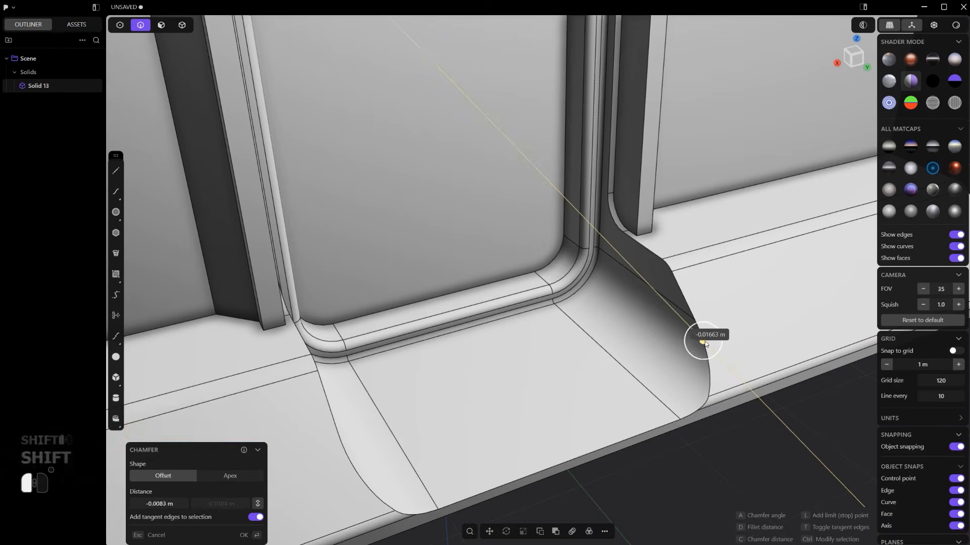
{"action": "left_click_drag", "start_coordinate": [703, 345], "coordinate": [710, 349]}
{"action": "left_click", "coordinate": [249, 434]}
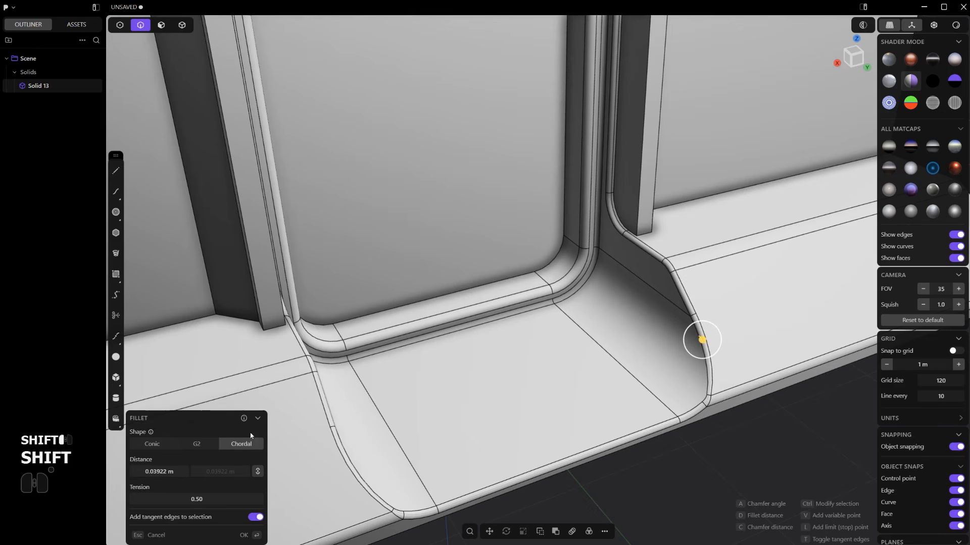
{"action": "scroll", "coordinate": [642, 308], "scroll_direction": "down", "scroll_amount": 3}
{"action": "middle_click_drag", "start_coordinate": [629, 303], "coordinate": [571, 300], "text": "shift"}
{"action": "right_click", "coordinate": [610, 347]}
{"action": "scroll", "coordinate": [610, 347], "scroll_direction": "down", "scroll_amount": 4}
{"action": "key", "text": "ctrl+e"}
Draw a closed polyline on the recess's back face, a tall panel outline with a wider upper part and a diagonal step on one side
{"action": "scroll", "coordinate": [539, 321], "scroll_direction": "up", "scroll_amount": 3}
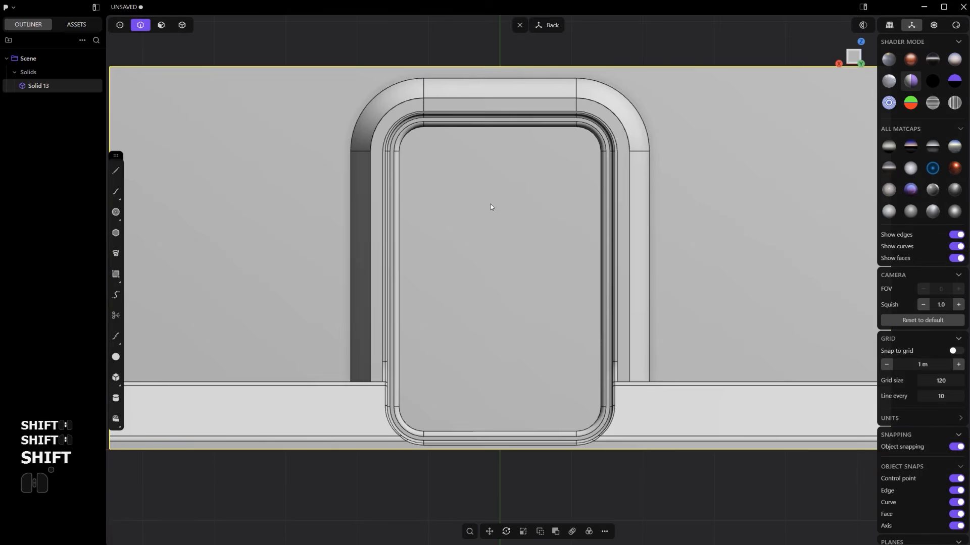
{"action": "middle_click_drag", "start_coordinate": [493, 208], "coordinate": [491, 195], "text": "shift"}
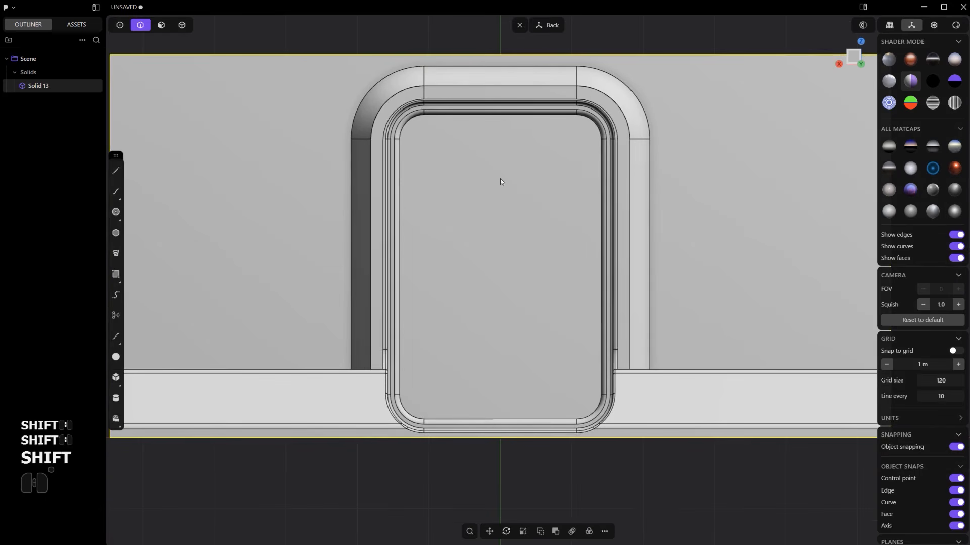
{"action": "key", "text": "shift+a"}
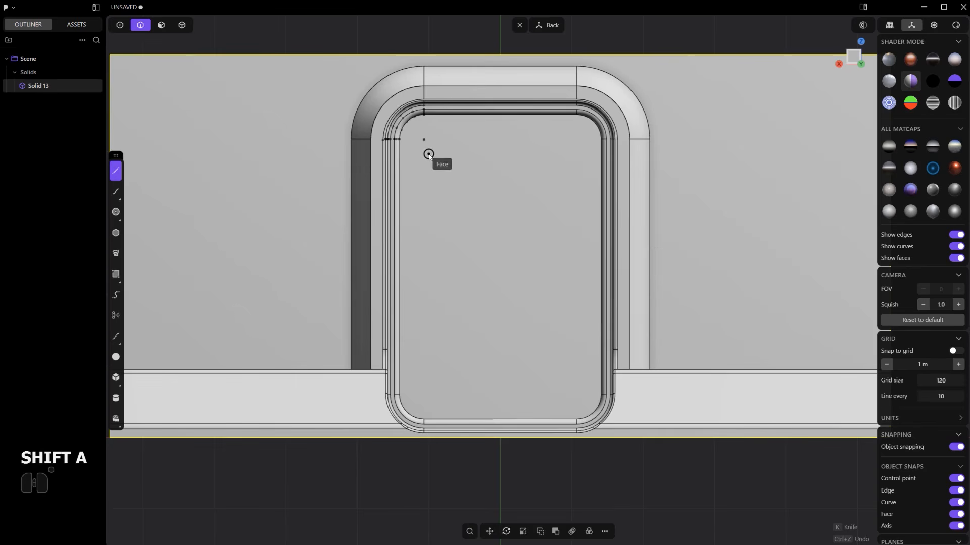
{"action": "left_click", "coordinate": [428, 157]}
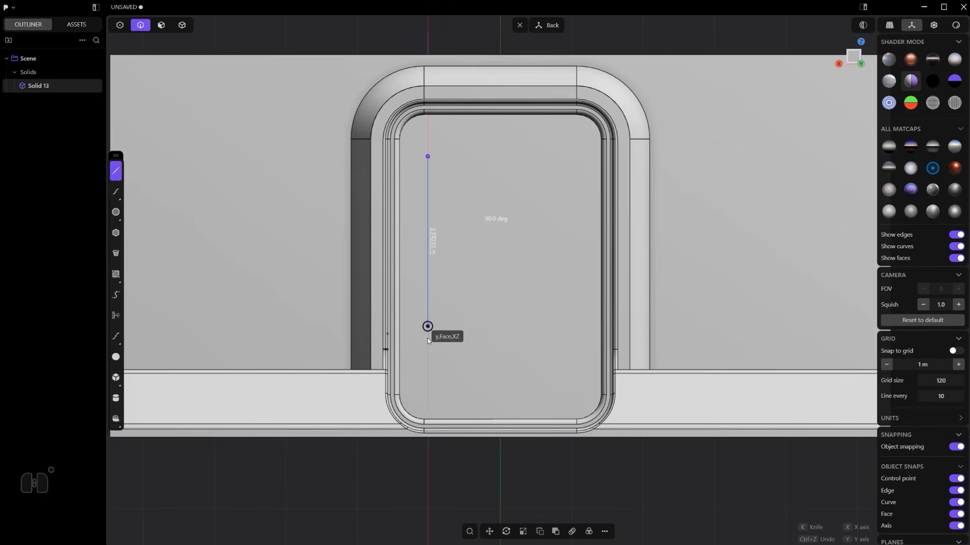
{"action": "left_click", "coordinate": [428, 384]}
{"action": "left_click", "coordinate": [529, 384]}
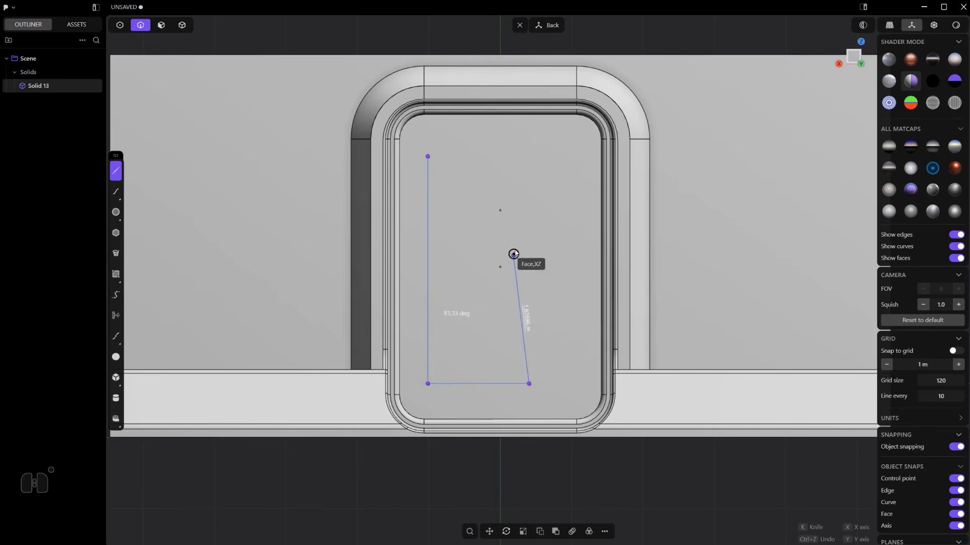
{"action": "left_click", "coordinate": [529, 212]}
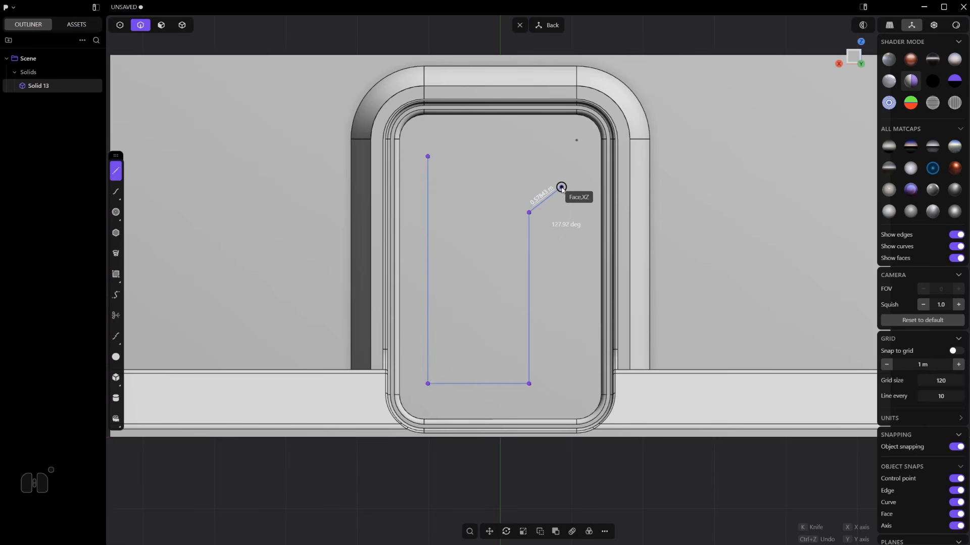
{"action": "left_click", "coordinate": [561, 187]}
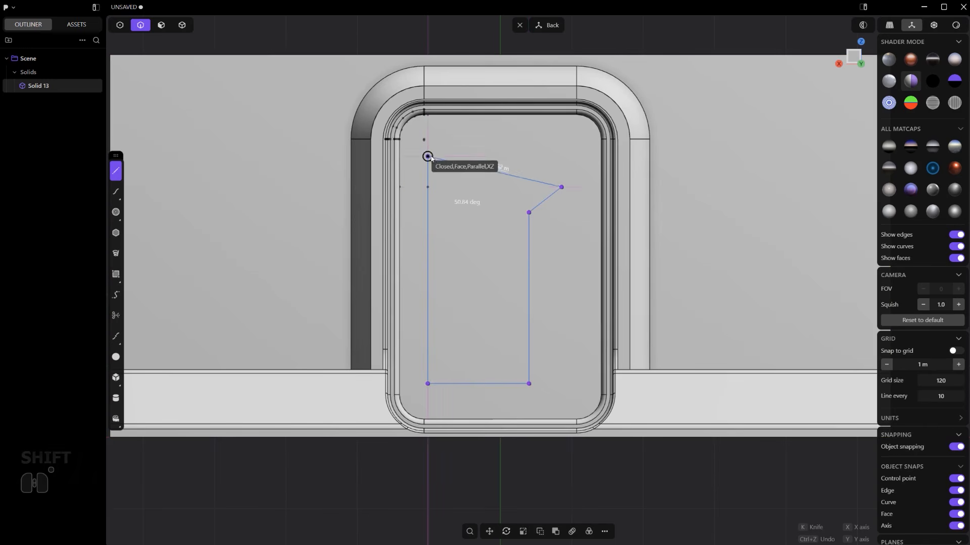
{"action": "left_click", "coordinate": [561, 156]}
{"action": "left_click", "coordinate": [427, 156]}
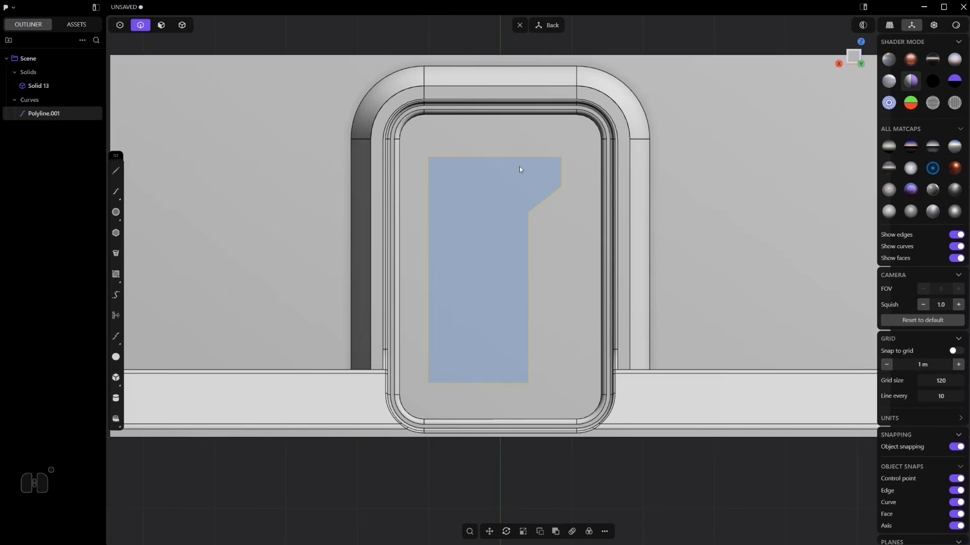
Scale the panel outline up slightly and reposition it within the recess's back face
{"action": "key", "text": "s"}
{"action": "key", "text": "s"}
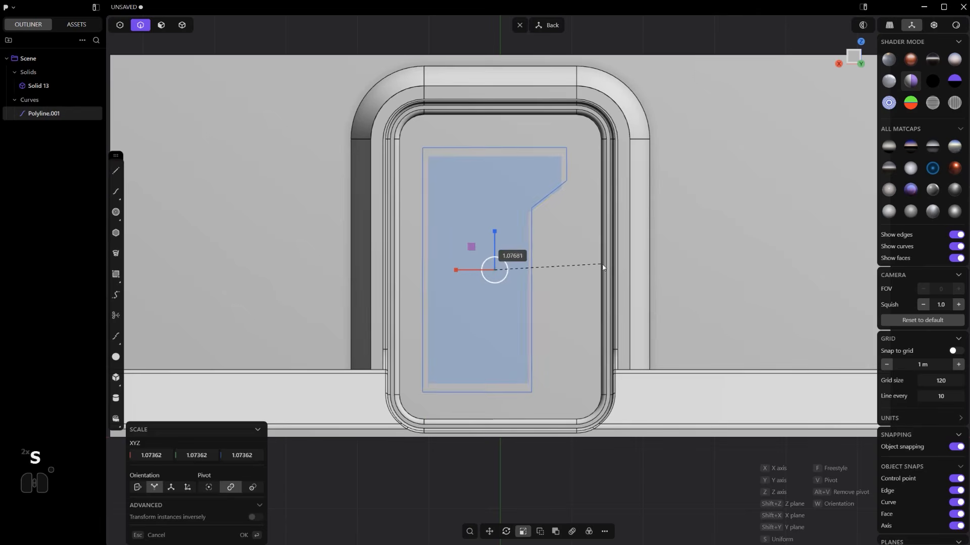
{"action": "key", "text": "g"}
{"action": "key", "text": "g"}
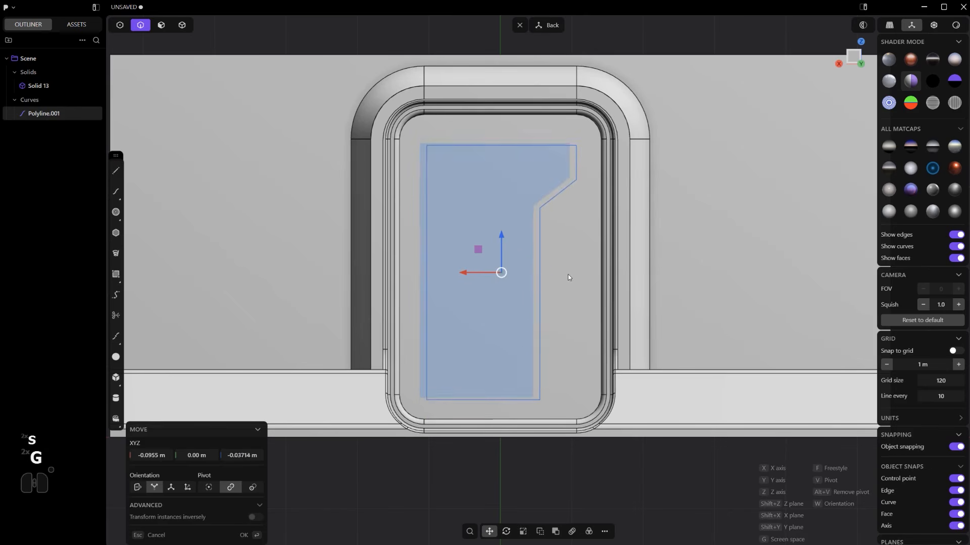
{"action": "left_click", "coordinate": [564, 271]}
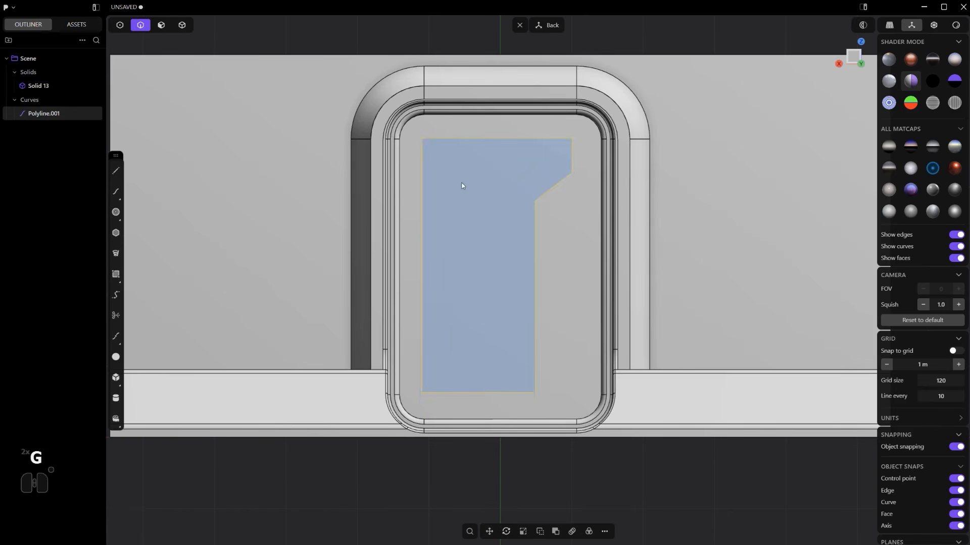
Fillet the four right-angled outer corners of the panel outline with the same radius
{"action": "key", "text": "1"}
{"action": "left_click_drag", "start_coordinate": [459, 174], "coordinate": [413, 132]}
{"action": "left_click", "coordinate": [421, 392], "text": "shift"}
{"action": "left_click", "coordinate": [535, 392], "text": "shift"}
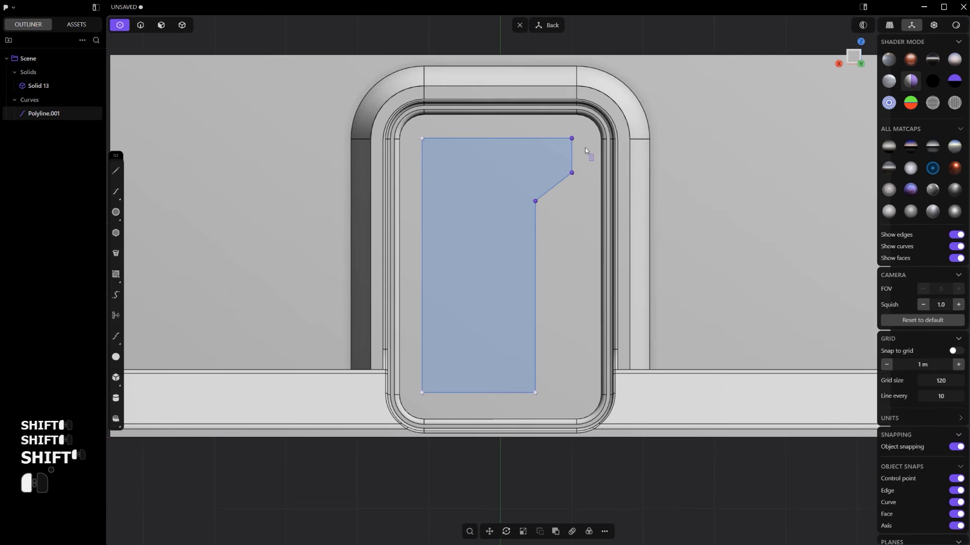
{"action": "key", "text": "b"}
{"action": "left_click_drag", "start_coordinate": [503, 259], "coordinate": [499, 251]}
{"action": "left_click", "coordinate": [500, 249]}
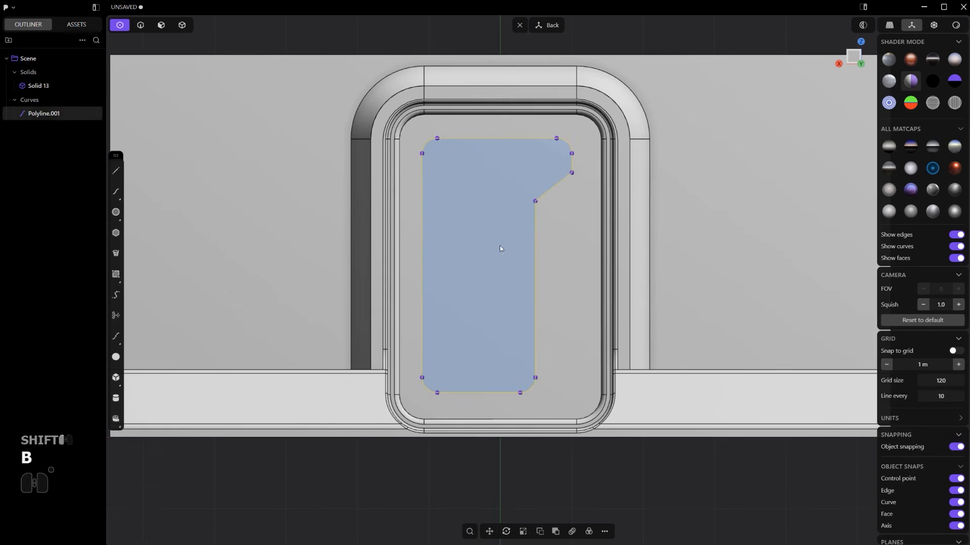
Try a fillet of about 0.26 m on the outer corner of the outline's diagonal step, and undo it
{"action": "left_click", "coordinate": [571, 173]}
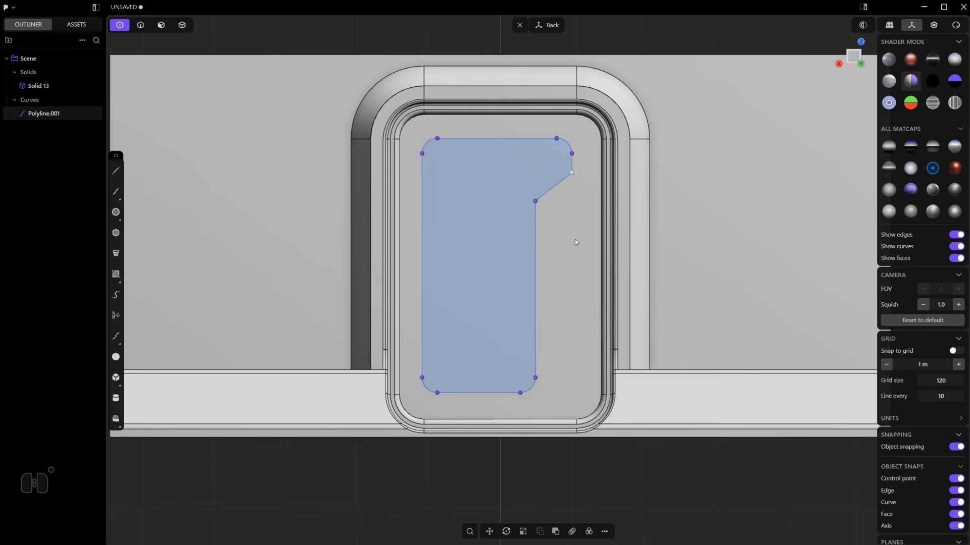
{"action": "key", "text": "b"}
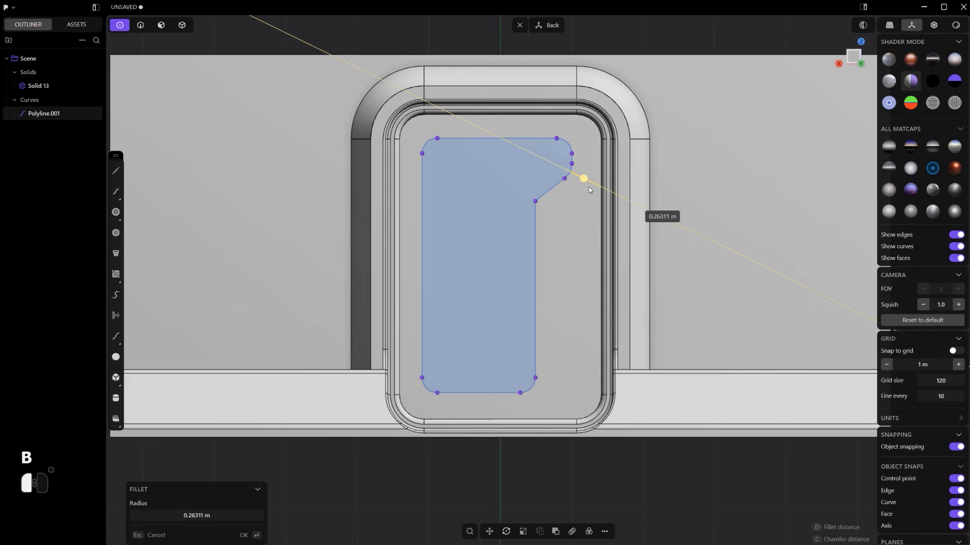
{"action": "left_click_drag", "start_coordinate": [589, 190], "coordinate": [586, 185]}
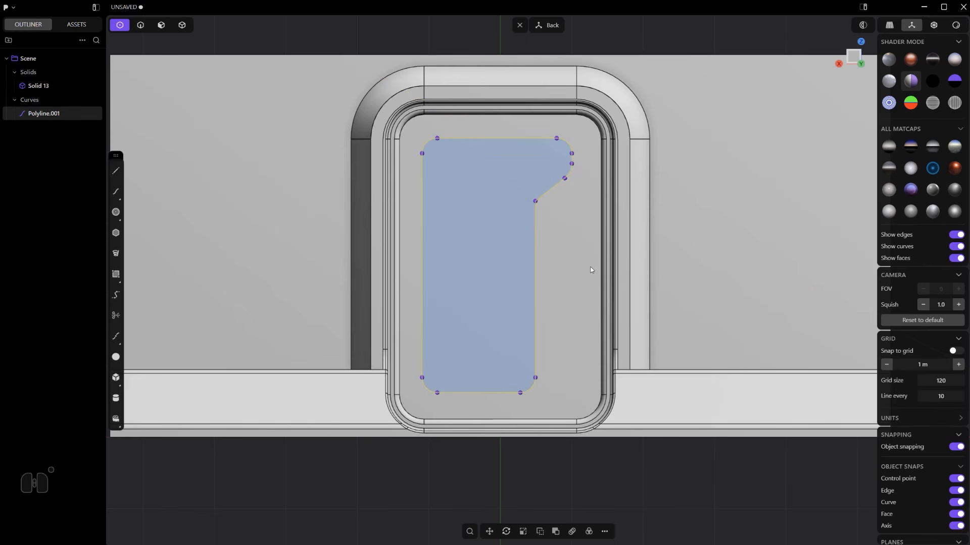
{"action": "key", "text": "ctrl+z"}
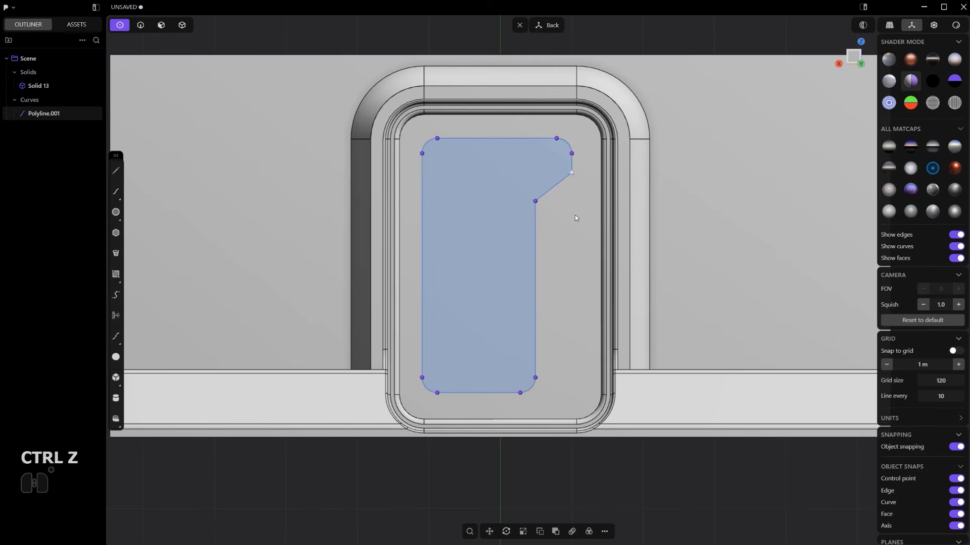
Move both points of the outline's diagonal step down by about 0.46 m along the Z axis
{"action": "left_click", "coordinate": [536, 201], "text": "shift"}
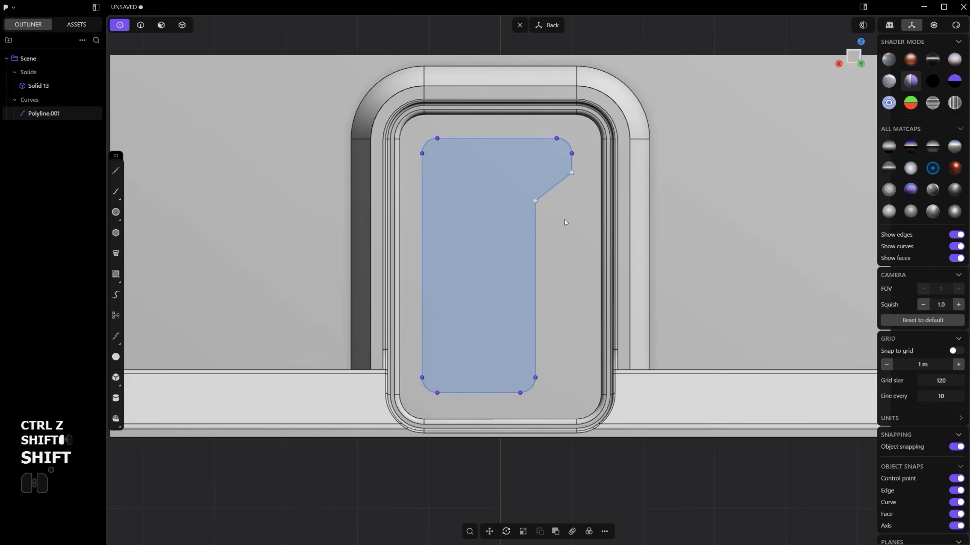
{"action": "key", "text": "g"}
{"action": "key", "text": "z"}
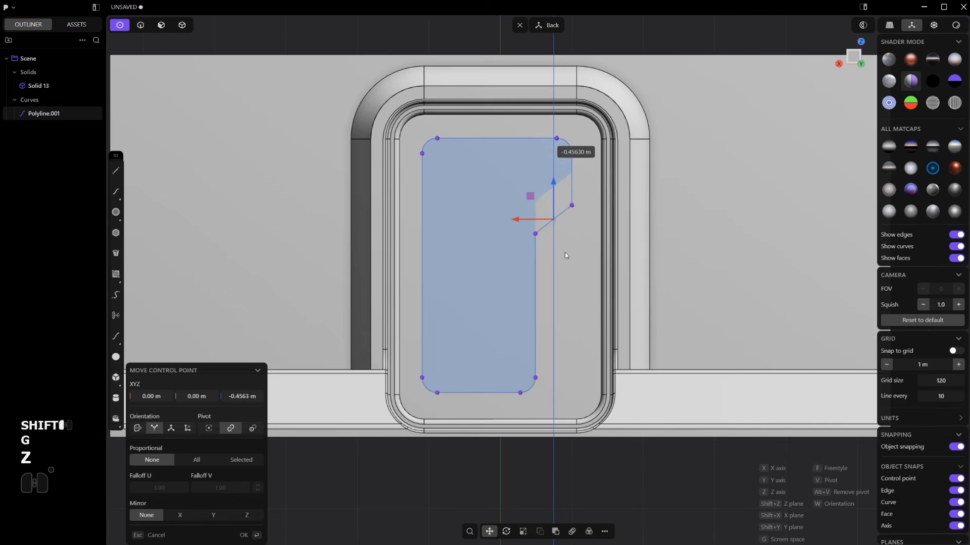
{"action": "left_click", "coordinate": [565, 252]}
{"action": "key", "text": "1"}
{"action": "key", "text": "2"}
{"action": "left_click", "coordinate": [570, 206]}
{"action": "key", "text": "b"}
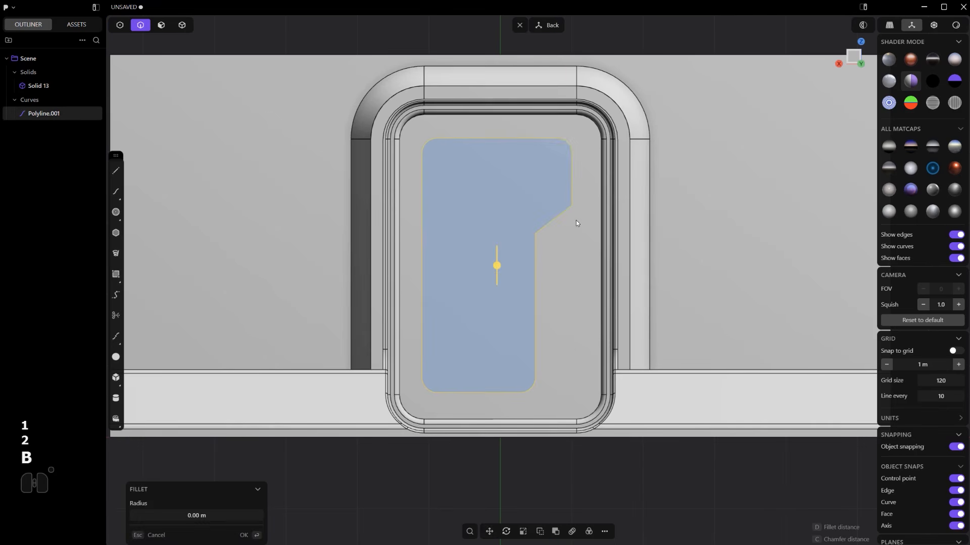
{"action": "right_click", "coordinate": [544, 248]}
Fillet the inner and outer corners of the outline's diagonal step
{"action": "key", "text": "1"}
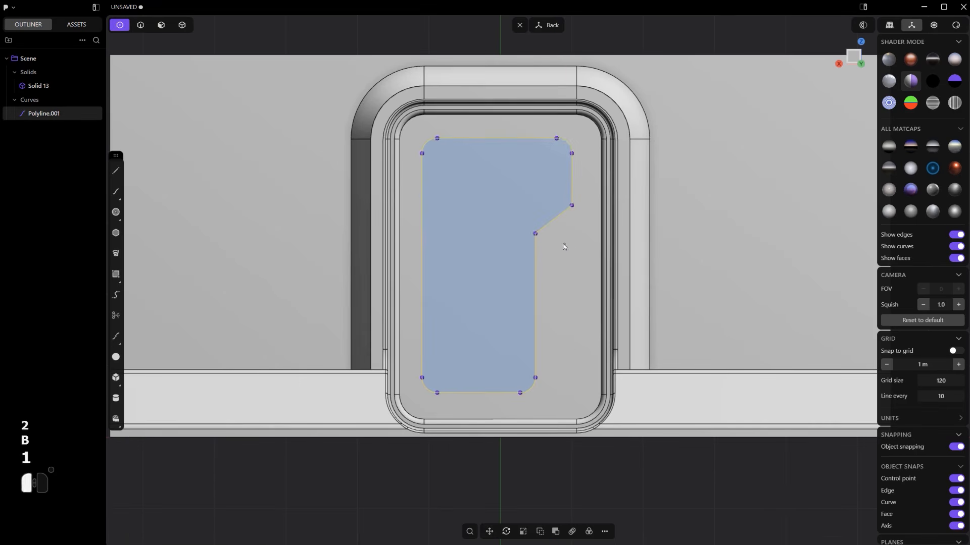
{"action": "key", "text": "b"}
{"action": "left_click", "coordinate": [534, 233]}
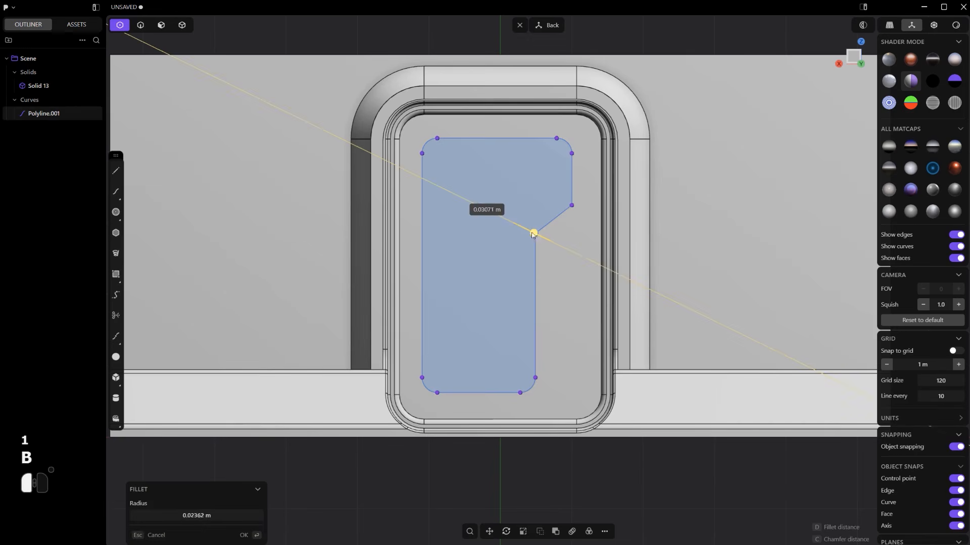
{"action": "left_click_drag", "start_coordinate": [524, 224], "coordinate": [589, 213]}
{"action": "left_click", "coordinate": [572, 205]}
{"action": "right_click", "coordinate": [589, 213]}
Scale the whole rounded outline up slightly and nudge it upward and toward the stepped side
{"action": "scroll", "coordinate": [587, 228], "scroll_direction": "down", "scroll_amount": 4}
{"action": "scroll", "coordinate": [574, 250], "scroll_direction": "up", "scroll_amount": 2}
{"action": "key", "text": "shift"}
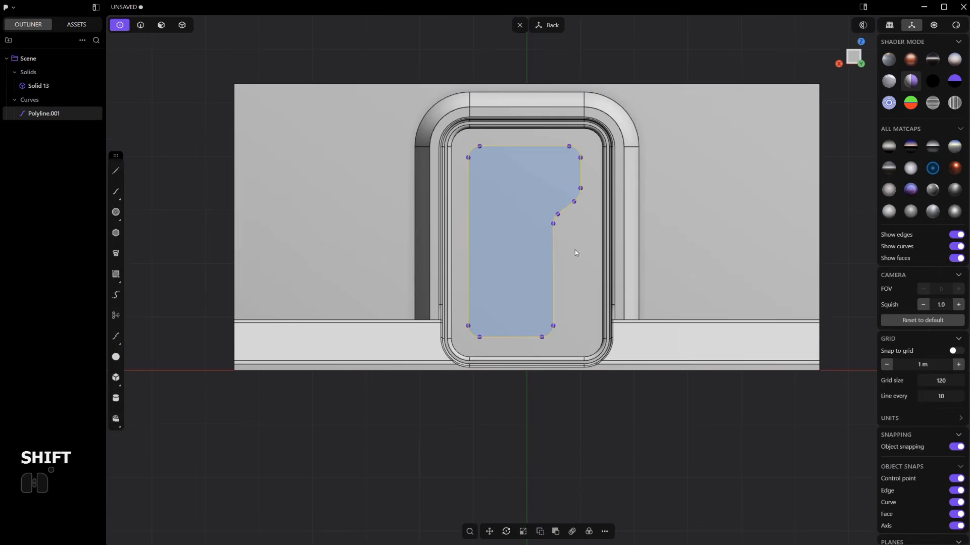
{"action": "middle_click_drag", "start_coordinate": [546, 247], "coordinate": [608, 225]}
{"action": "key", "text": "2"}
{"action": "key", "text": "s"}
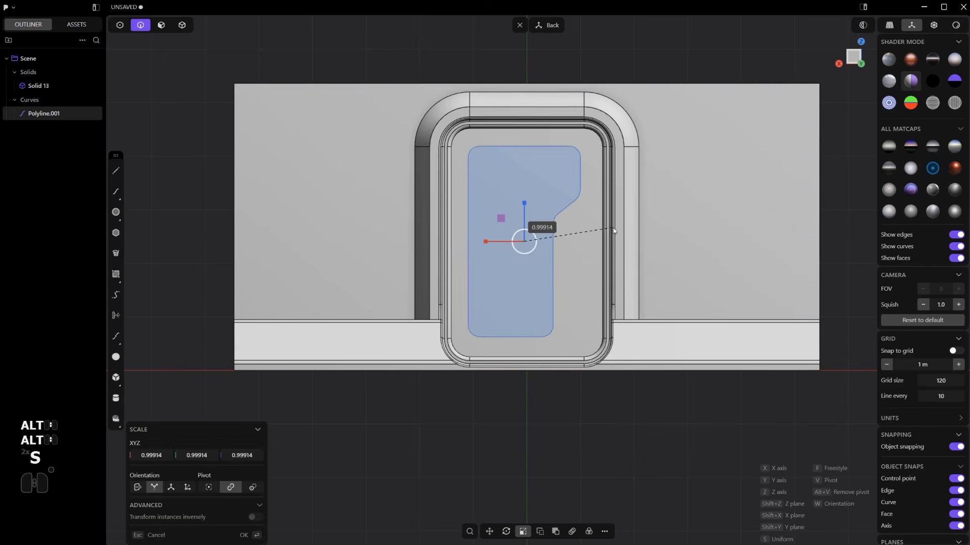
{"action": "key", "text": "s"}
{"action": "left_click", "coordinate": [619, 236]}
{"action": "key", "text": "g"}
{"action": "key", "text": "g"}
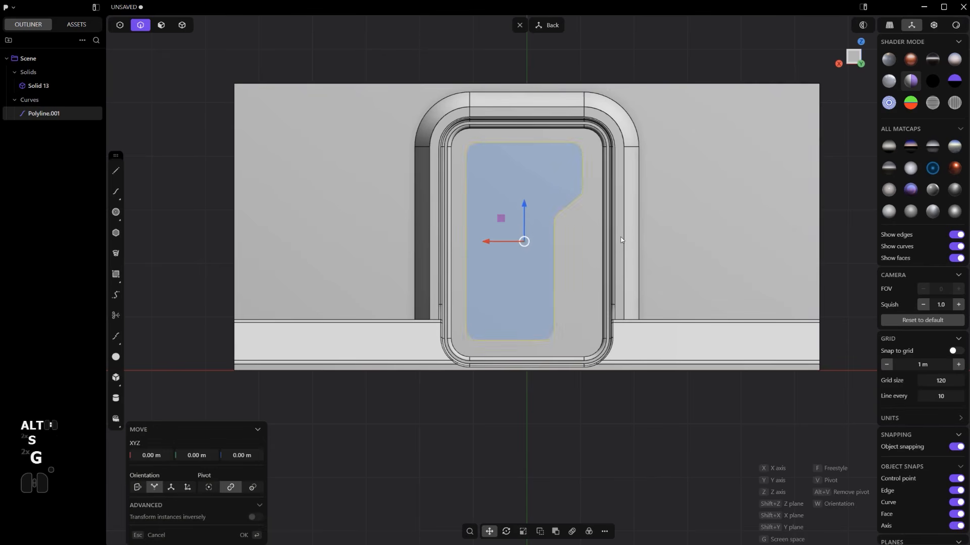
{"action": "key", "text": "shift"}
{"action": "left_click", "coordinate": [629, 231], "text": "shift"}
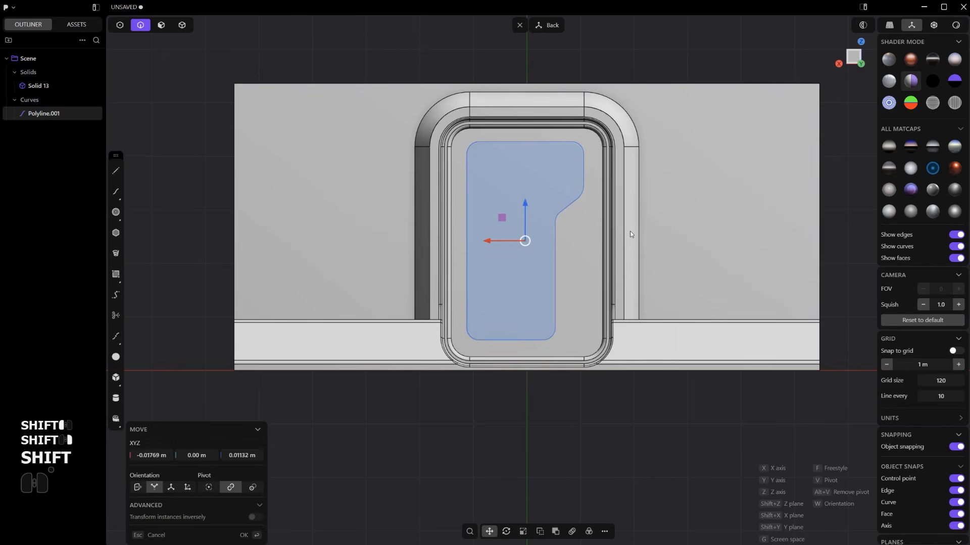
Enlarge the outline a little more and shift it slightly downward to even out its margins inside the recess
{"action": "key", "text": "s"}
{"action": "key", "text": "s"}
{"action": "left_click", "coordinate": [632, 234]}
{"action": "key", "text": "g"}
{"action": "key", "text": "g"}
{"action": "key", "text": "shift"}
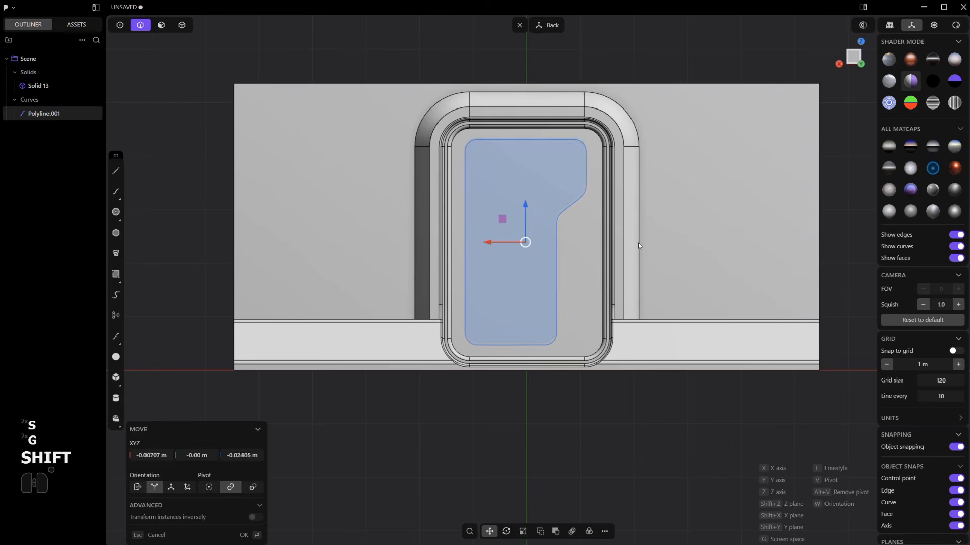
{"action": "left_click", "coordinate": [641, 253], "text": "shift"}
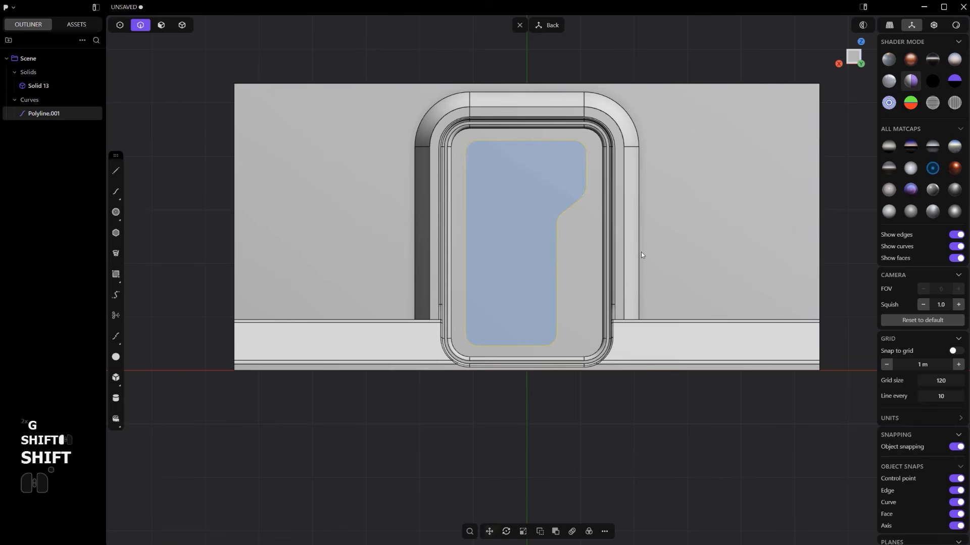
Offset the panel outline inward by about 0.12 m with the Round gap fill
{"action": "scroll", "coordinate": [564, 250], "scroll_direction": "up", "scroll_amount": 3, "text": "shift"}
{"action": "key", "text": "o"}
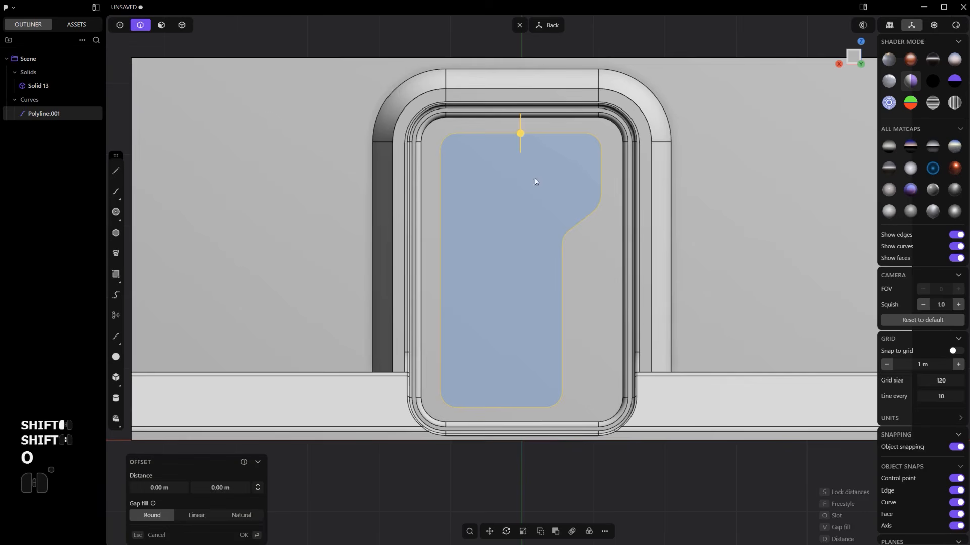
{"action": "left_click_drag", "start_coordinate": [524, 143], "coordinate": [530, 147]}
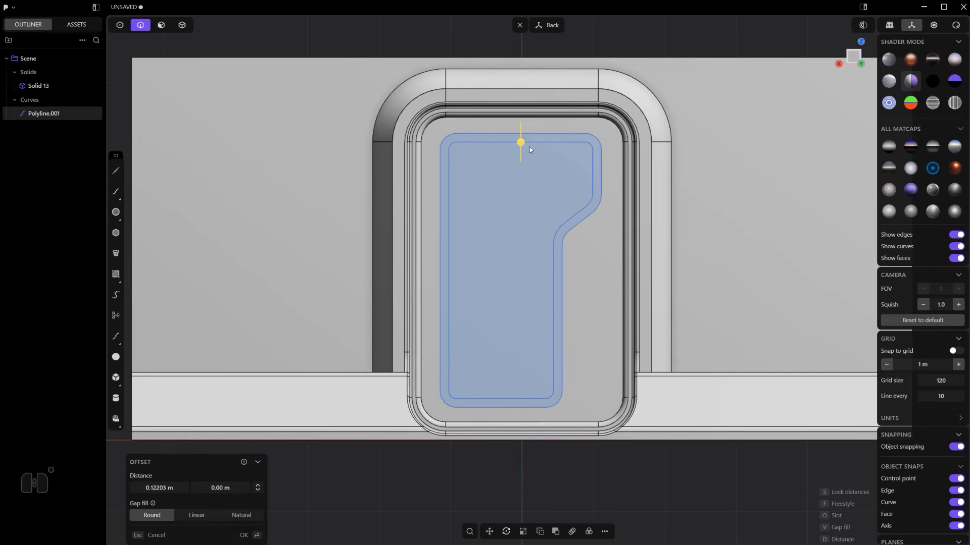
{"action": "right_click", "coordinate": [529, 147]}
Move the inner offset outline out of the recess floor along the Y axis by about 0.135 m
{"action": "middle_click_drag", "start_coordinate": [563, 192], "coordinate": [593, 239]}
{"action": "key", "text": "g"}
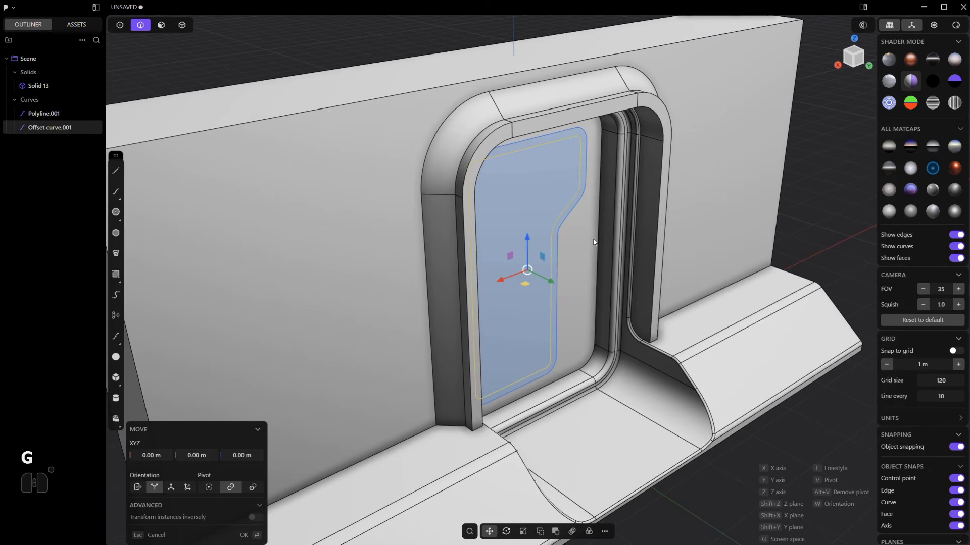
{"action": "key", "text": "y"}
{"action": "left_click", "coordinate": [601, 244]}
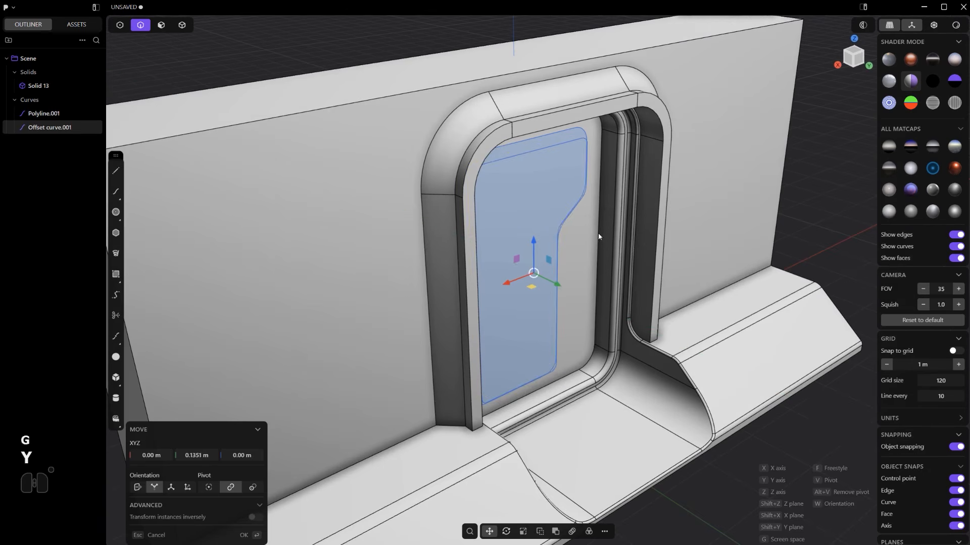
{"action": "right_click", "coordinate": [598, 231]}
Loft between the original and offset panel outlines to form sloped sides, and delete the inner offset curve
{"action": "left_click", "coordinate": [577, 162], "text": "shift"}
{"action": "middle_click_drag", "start_coordinate": [577, 163], "coordinate": [514, 145]}
{"action": "key", "text": "l"}
{"action": "right_click", "coordinate": [514, 144]}
{"action": "scroll", "coordinate": [535, 148], "scroll_direction": "up", "scroll_amount": 3}
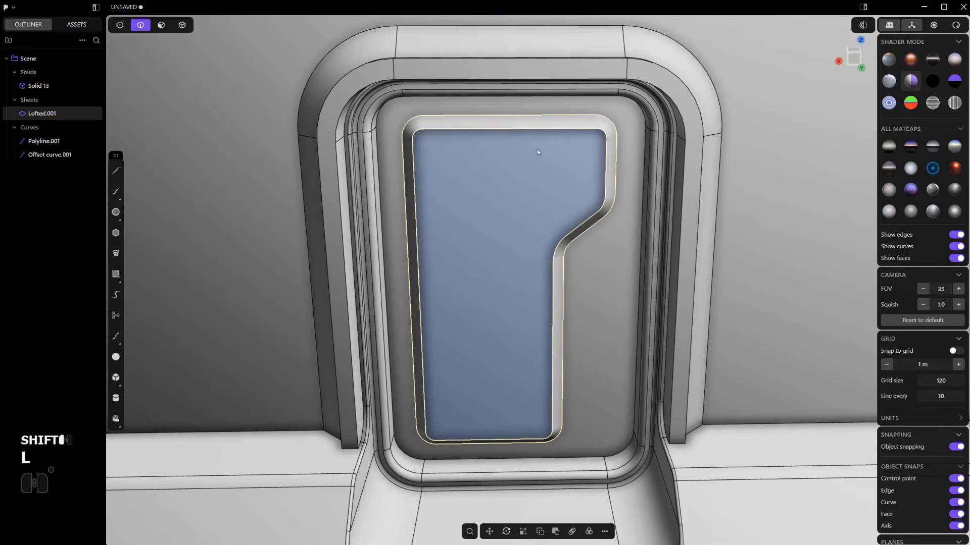
{"action": "key", "text": "2"}
{"action": "left_click", "coordinate": [552, 133]}
{"action": "key", "text": "x"}
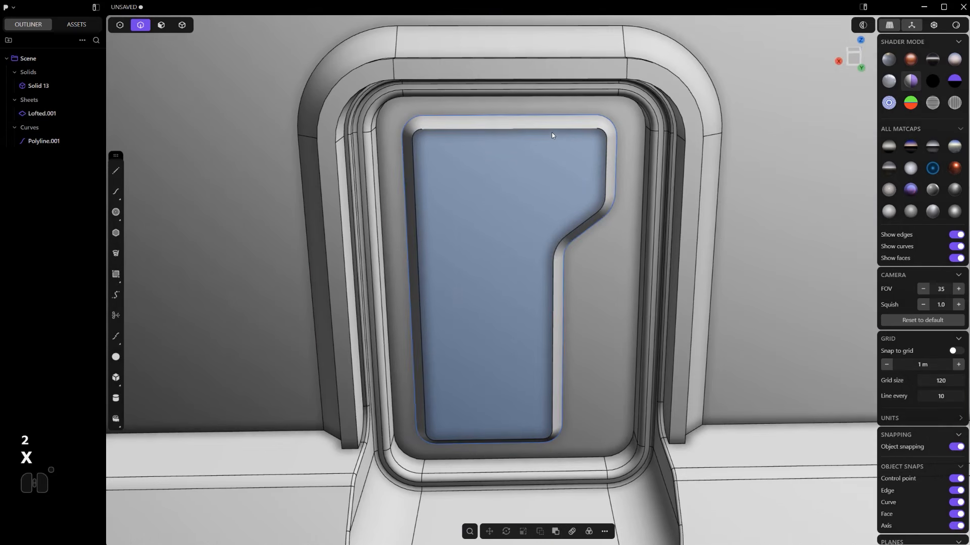
Patch the front and rear openings of the lofted sheet to close it into a solid panel
{"action": "left_click", "coordinate": [552, 132], "text": "alt"}
{"action": "key", "text": "alt+w"}
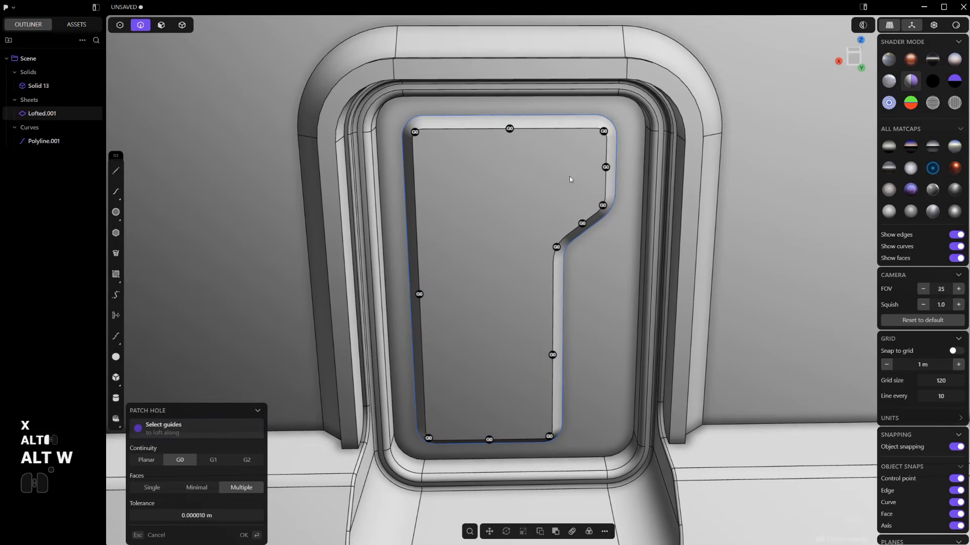
{"action": "right_click", "coordinate": [569, 179]}
{"action": "middle_click_drag", "start_coordinate": [569, 179], "coordinate": [565, 241]}
{"action": "key", "text": "4"}
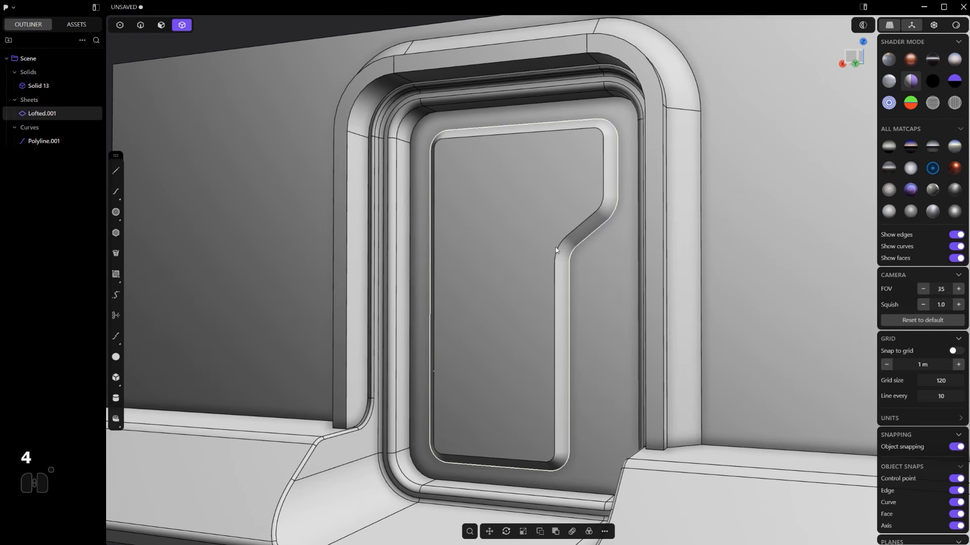
{"action": "middle_click_drag", "start_coordinate": [539, 235], "coordinate": [538, 259]}
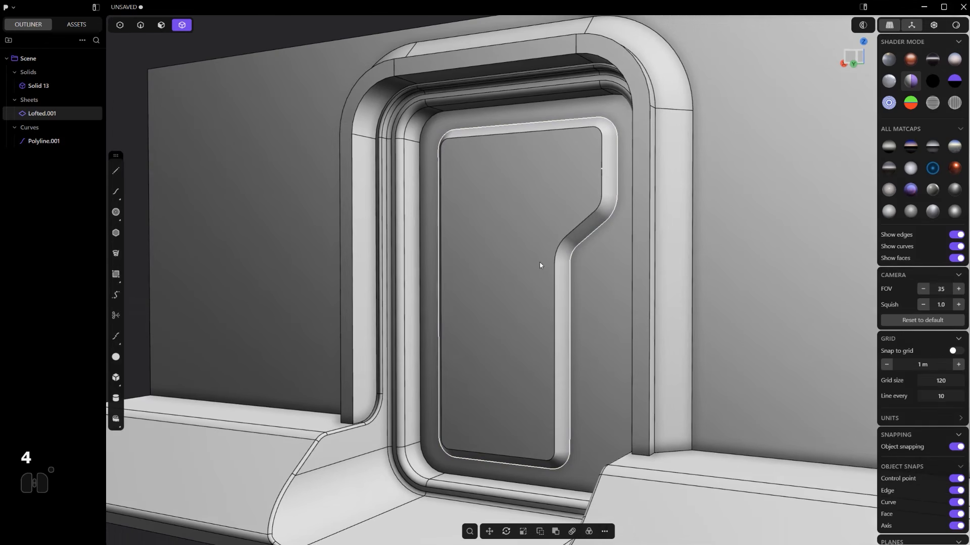
{"action": "key", "text": "alt+w"}
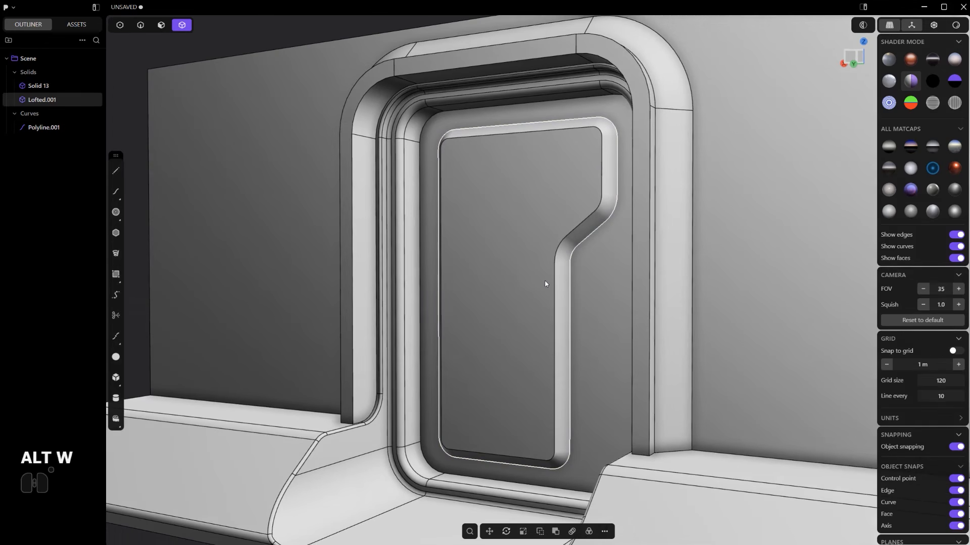
Nudge the solid panel slightly into the recess floor along the Y axis
{"action": "key", "text": "g"}
{"action": "middle_click_drag", "start_coordinate": [545, 281], "coordinate": [501, 335]}
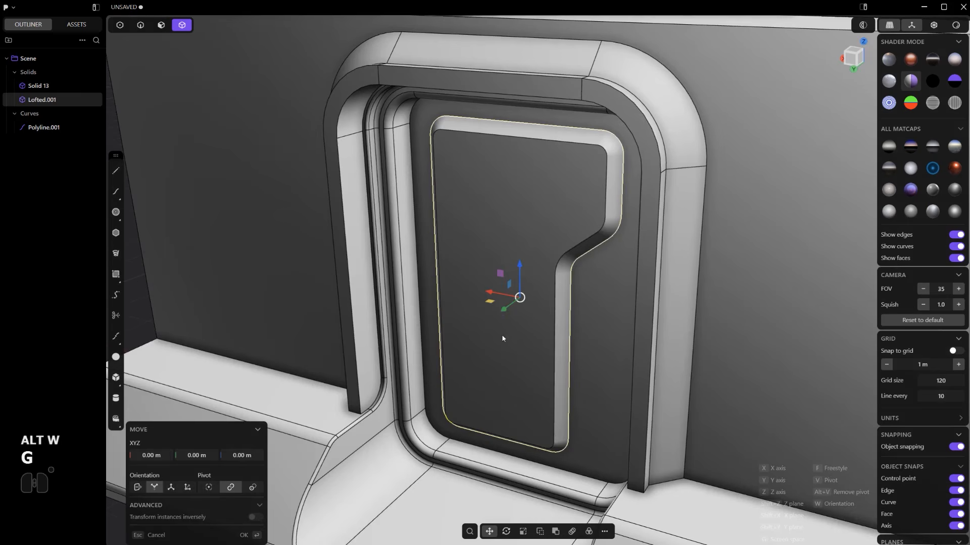
{"action": "left_click_drag", "start_coordinate": [503, 311], "coordinate": [508, 315]}
{"action": "right_click", "coordinate": [592, 327]}
{"action": "left_click", "coordinate": [592, 323]}
Join the stepped panel and the barrier wall into one solid, and delete the leftover outline curve
{"action": "key", "text": "4"}
{"action": "left_click", "coordinate": [547, 273]}
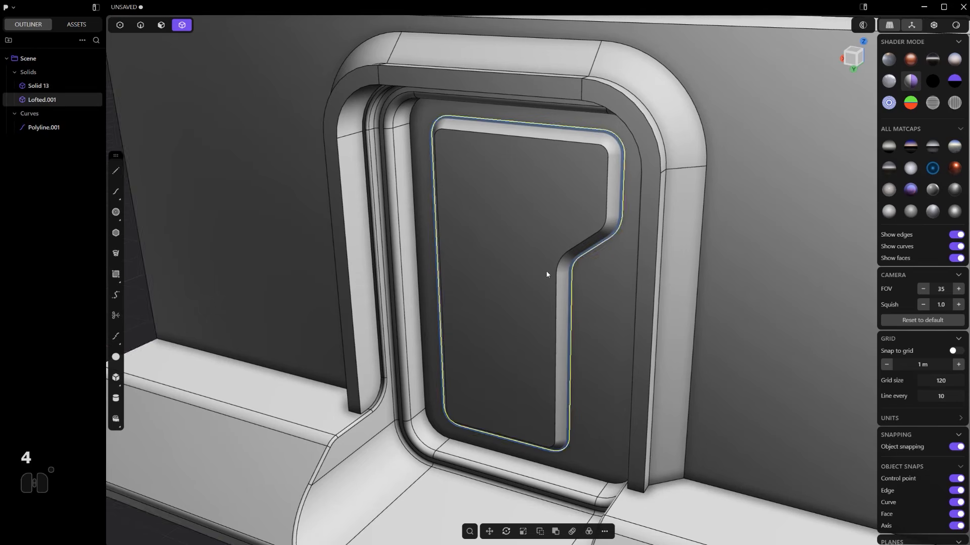
{"action": "left_click", "coordinate": [598, 305], "text": "shift"}
{"action": "key", "text": "q"}
{"action": "key", "text": "q"}
{"action": "key", "text": "2"}
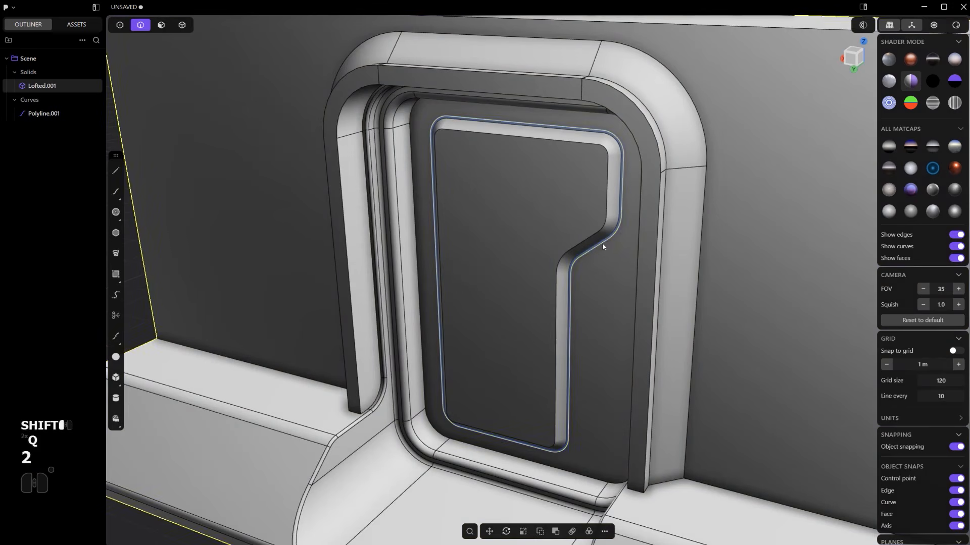
{"action": "key", "text": "x"}
Fillet the edge where the raised panel meets the recess floor and the panel's front rim edge
{"action": "key", "text": "2"}
{"action": "left_click", "coordinate": [602, 241]}
{"action": "left_click_drag", "start_coordinate": [601, 241], "coordinate": [605, 247]}
{"action": "right_click", "coordinate": [605, 246]}
{"action": "left_click", "coordinate": [608, 189]}
{"action": "left_click_drag", "start_coordinate": [608, 189], "coordinate": [612, 192]}
{"action": "right_click", "coordinate": [612, 194]}
Hide the edge display and fillet the recess's inner edge around its floor by about 0.1 m
{"action": "key", "text": "ctrl+e"}
{"action": "scroll", "coordinate": [605, 272], "scroll_direction": "down", "scroll_amount": 5}
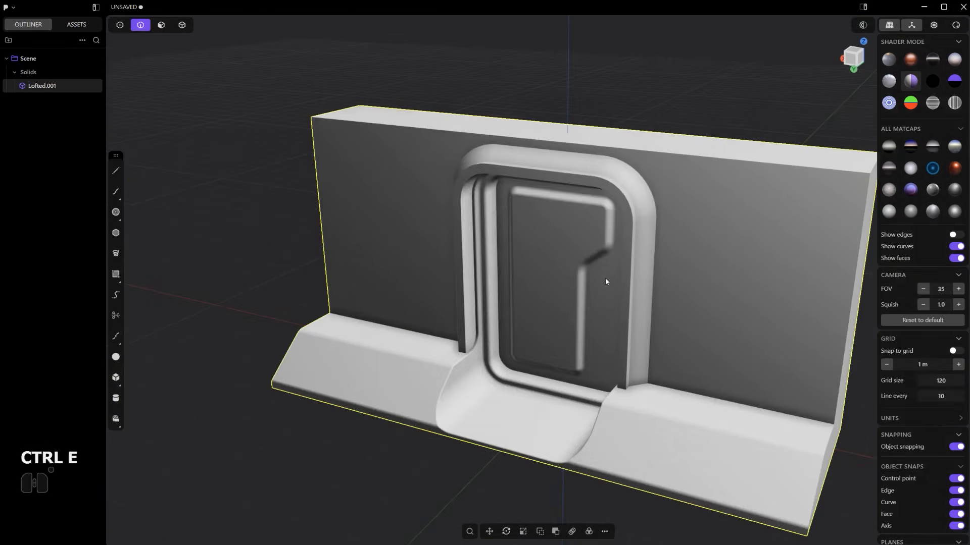
{"action": "middle_click_drag", "start_coordinate": [605, 278], "coordinate": [605, 240], "text": "alt"}
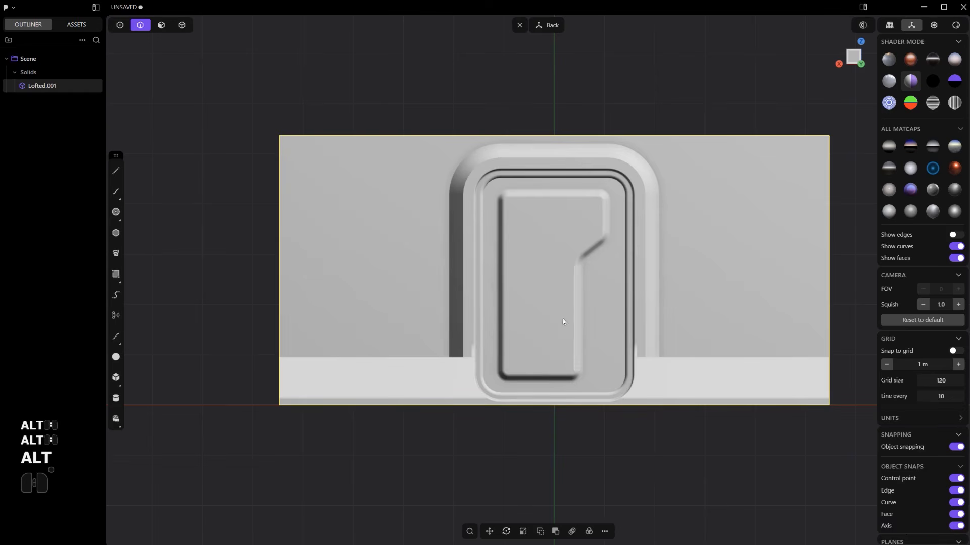
{"action": "scroll", "coordinate": [563, 297], "scroll_direction": "up", "scroll_amount": 3}
{"action": "middle_click_drag", "start_coordinate": [581, 292], "coordinate": [526, 299], "text": "shift"}
{"action": "left_click_drag", "start_coordinate": [608, 73], "coordinate": [608, 74]}
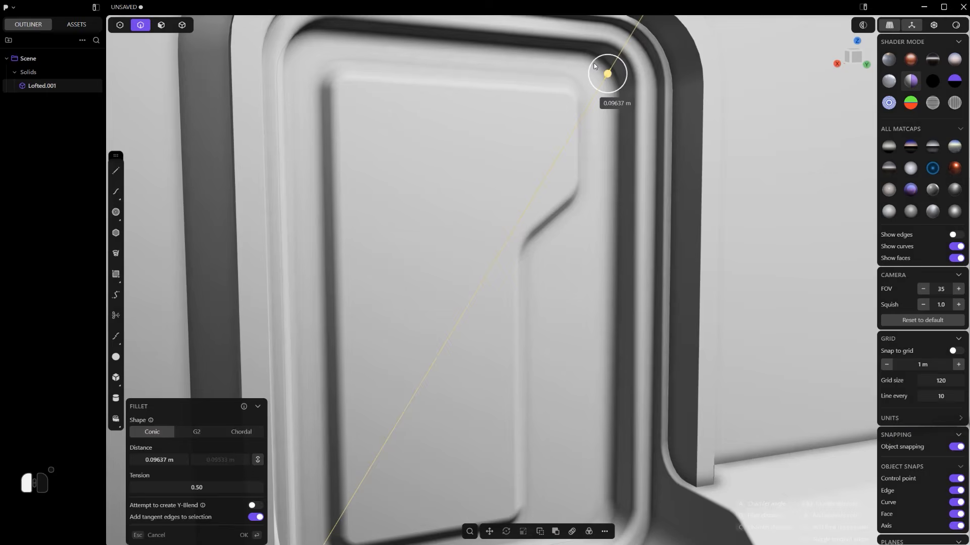
{"action": "right_click", "coordinate": [608, 75]}
{"action": "scroll", "coordinate": [602, 108], "scroll_direction": "down", "scroll_amount": 5}
{"action": "middle_click_drag", "start_coordinate": [602, 112], "coordinate": [590, 189], "text": "alt"}
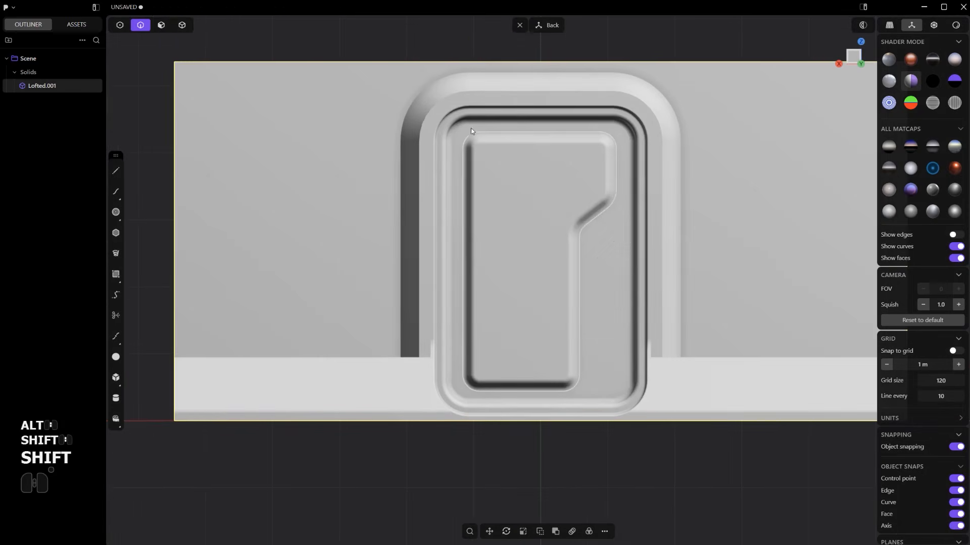
Duplicate the edge loop around the recess floor as a curve and offset it slightly inward
{"action": "key", "text": "2"}
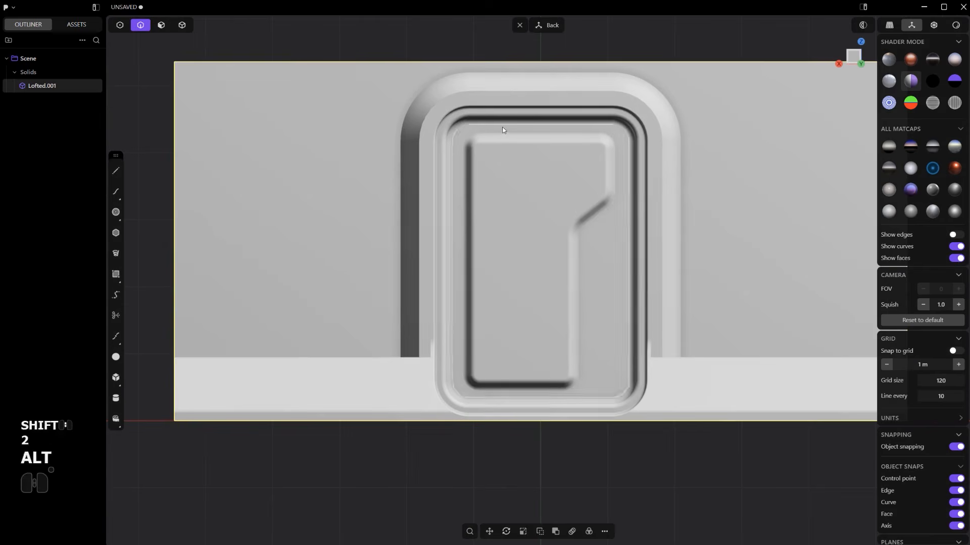
{"action": "left_click", "coordinate": [502, 124], "text": "alt"}
{"action": "key", "text": "shift+d"}
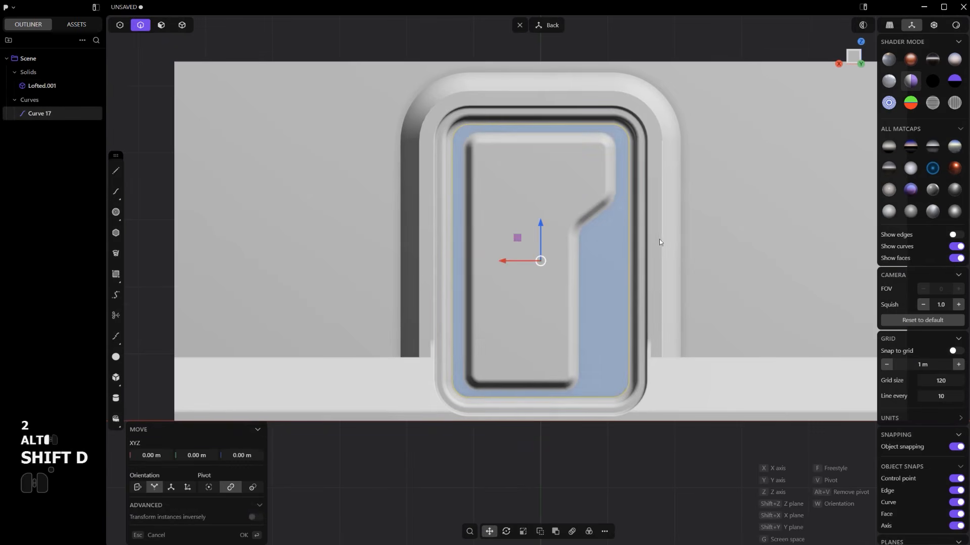
{"action": "key", "text": "o"}
{"action": "left_click_drag", "start_coordinate": [627, 262], "coordinate": [625, 260]}
{"action": "right_click", "coordinate": [624, 259]}
Cut the barrier solid with the offset curve to separate the recess panel, and delete both helper curves
{"action": "key", "text": "c"}
{"action": "left_click", "coordinate": [633, 254]}
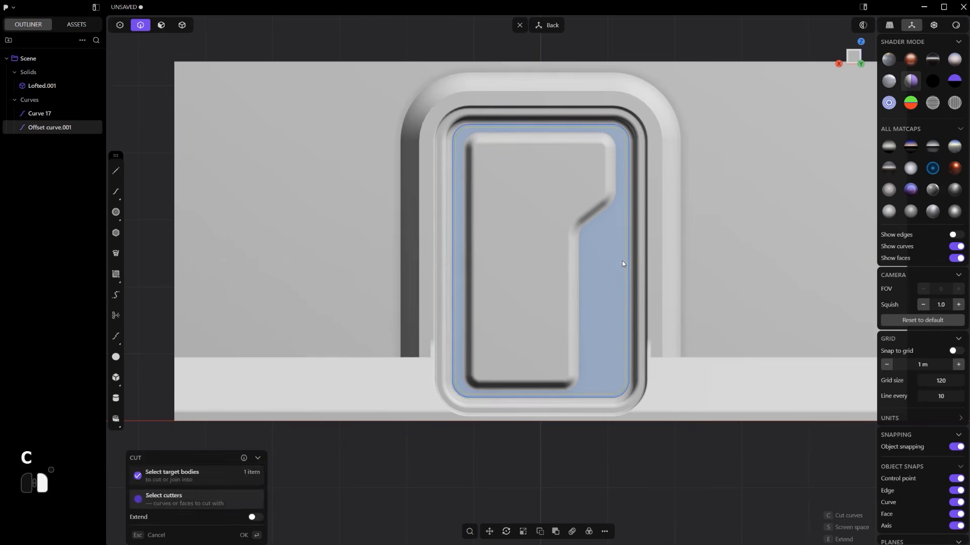
{"action": "right_click", "coordinate": [634, 253]}
{"action": "key", "text": "2"}
{"action": "key", "text": "x"}
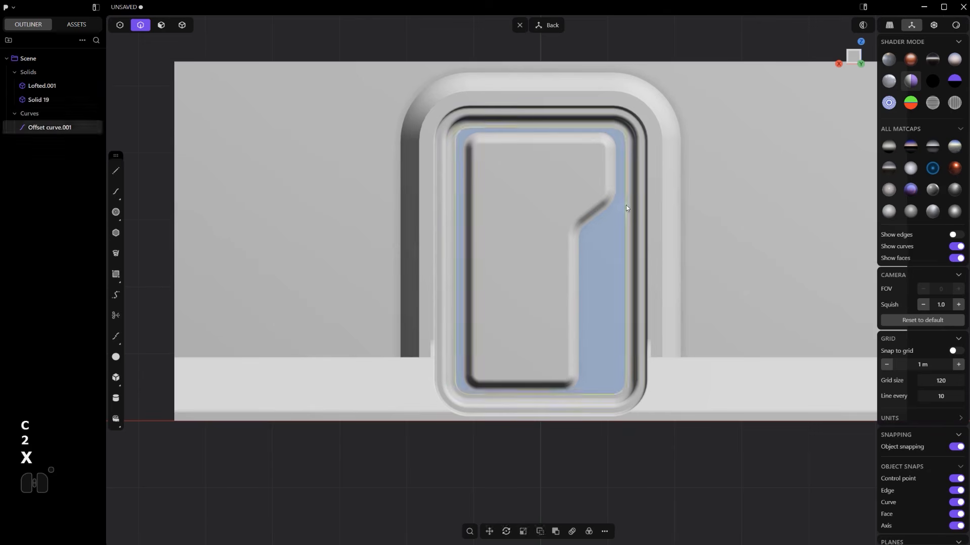
Add small fillets to the seam edges on both the separated panel and the surrounding barrier
{"action": "key", "text": "2"}
{"action": "scroll", "coordinate": [625, 147], "scroll_direction": "up", "scroll_amount": 3}
{"action": "left_click", "coordinate": [623, 128]}
{"action": "left_click_drag", "start_coordinate": [623, 128], "coordinate": [628, 129]}
{"action": "right_click", "coordinate": [627, 130]}
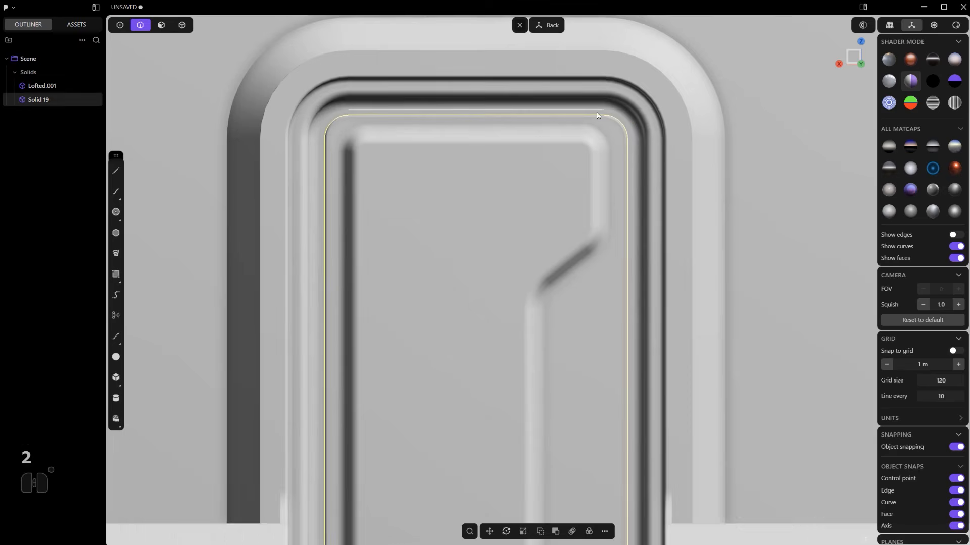
{"action": "left_click", "coordinate": [597, 114]}
{"action": "left_click_drag", "start_coordinate": [569, 111], "coordinate": [571, 118]}
{"action": "right_click", "coordinate": [572, 119]}
Add a tall, narrow corner box on the recess panel beside the narrow part of the stepped relief, below its diagonal
{"action": "scroll", "coordinate": [577, 126], "scroll_direction": "down", "scroll_amount": 5}
{"action": "scroll", "coordinate": [626, 345], "scroll_direction": "up", "scroll_amount": 5}
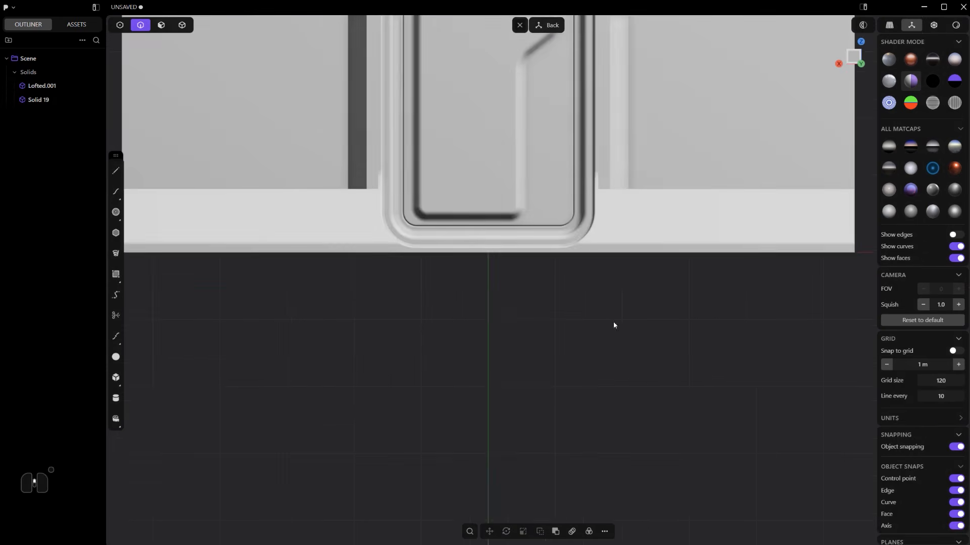
{"action": "middle_click_drag", "start_coordinate": [613, 325], "coordinate": [598, 393], "text": "shift"}
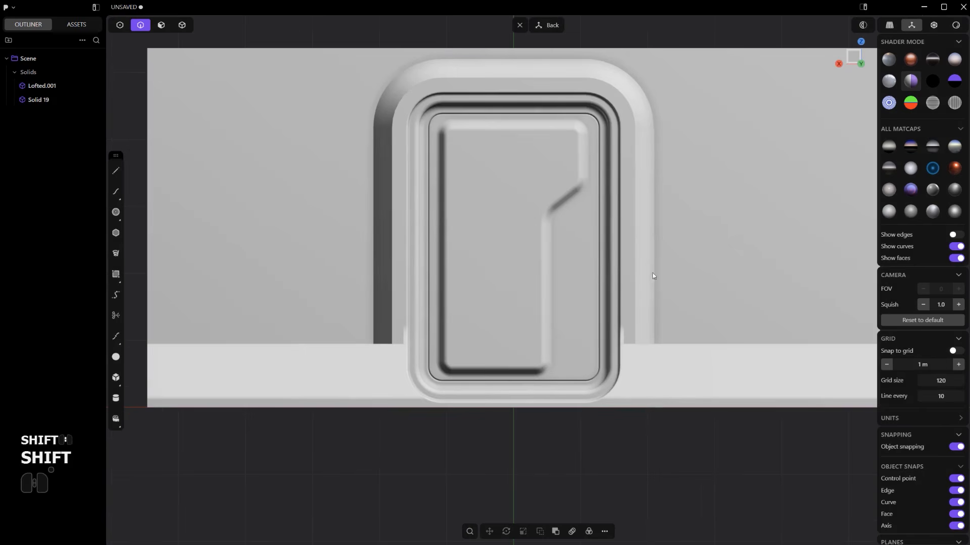
{"action": "scroll", "coordinate": [654, 276], "scroll_direction": "up", "scroll_amount": 3}
{"action": "middle_click_drag", "start_coordinate": [565, 249], "coordinate": [547, 266], "text": "shift"}
{"action": "middle_click_drag", "start_coordinate": [503, 243], "coordinate": [511, 259], "text": "shift"}
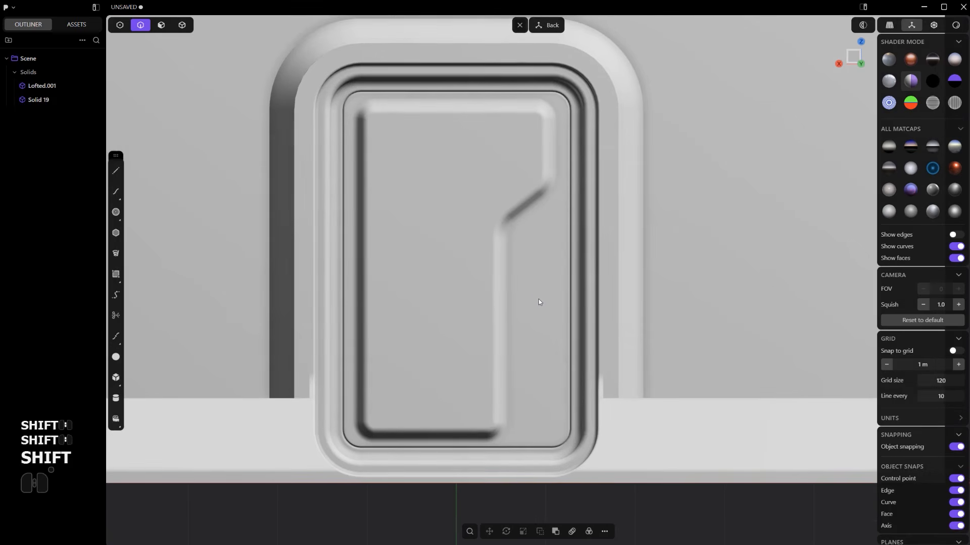
{"action": "middle_click_drag", "start_coordinate": [539, 299], "coordinate": [516, 287], "text": "shift"}
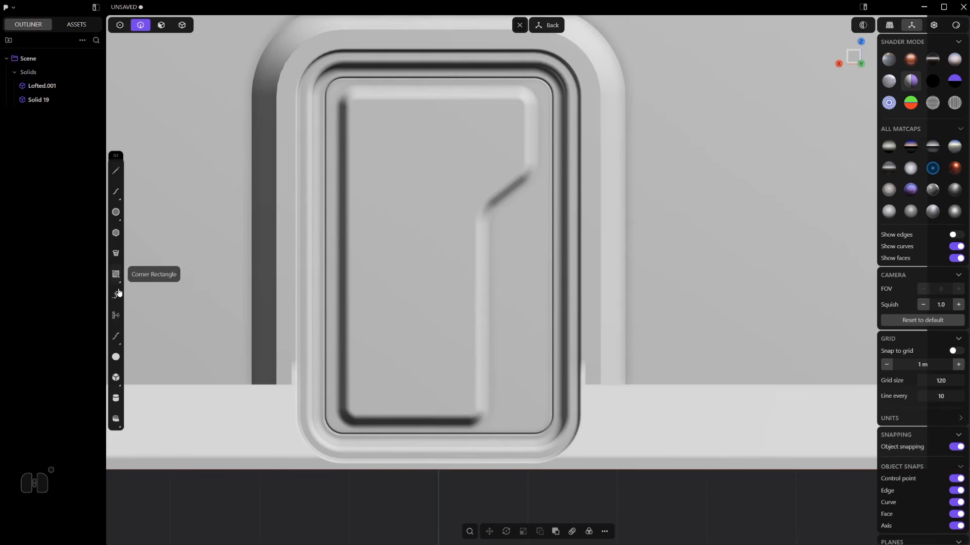
{"action": "left_click", "coordinate": [115, 378]}
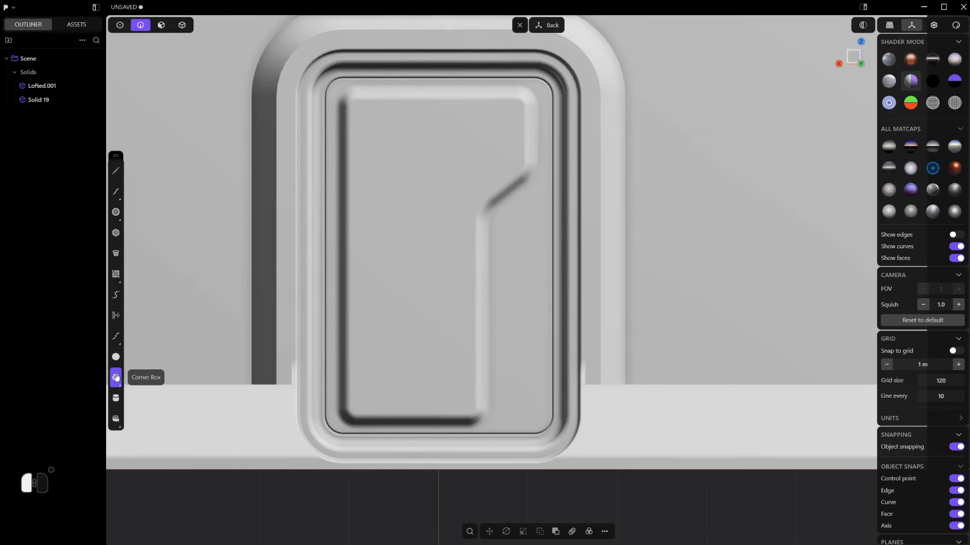
{"action": "left_click", "coordinate": [499, 237]}
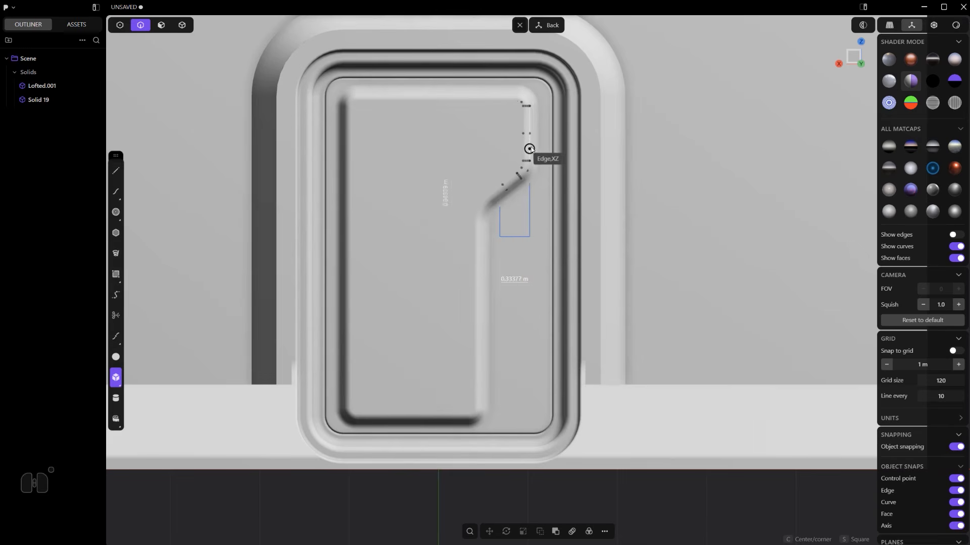
{"action": "left_click", "coordinate": [533, 378]}
{"action": "right_click", "coordinate": [531, 372]}
Push the front face of the narrow block inward to make it shallower
{"action": "scroll", "coordinate": [525, 266], "scroll_direction": "up", "scroll_amount": 3}
{"action": "middle_click_drag", "start_coordinate": [529, 298], "coordinate": [565, 341]}
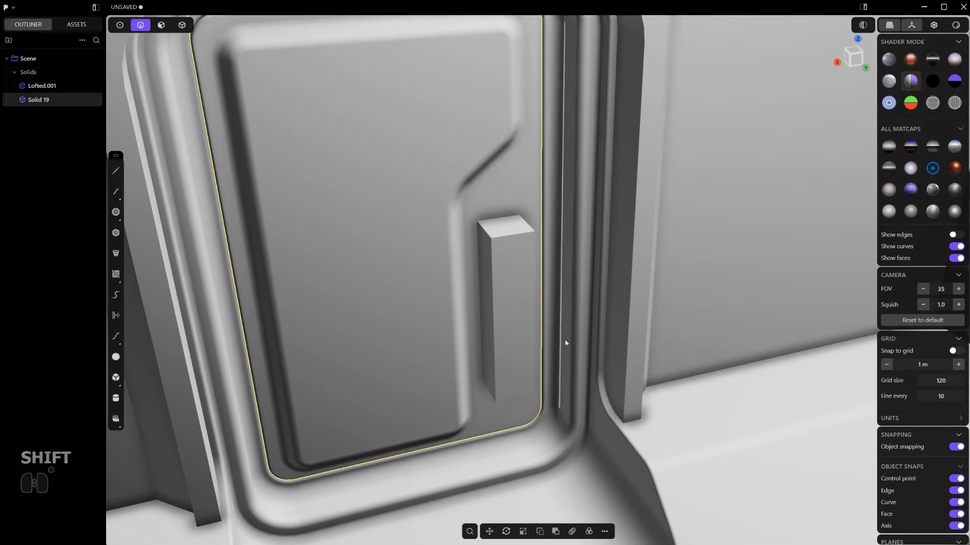
{"action": "key", "text": "b"}
{"action": "key", "text": "3"}
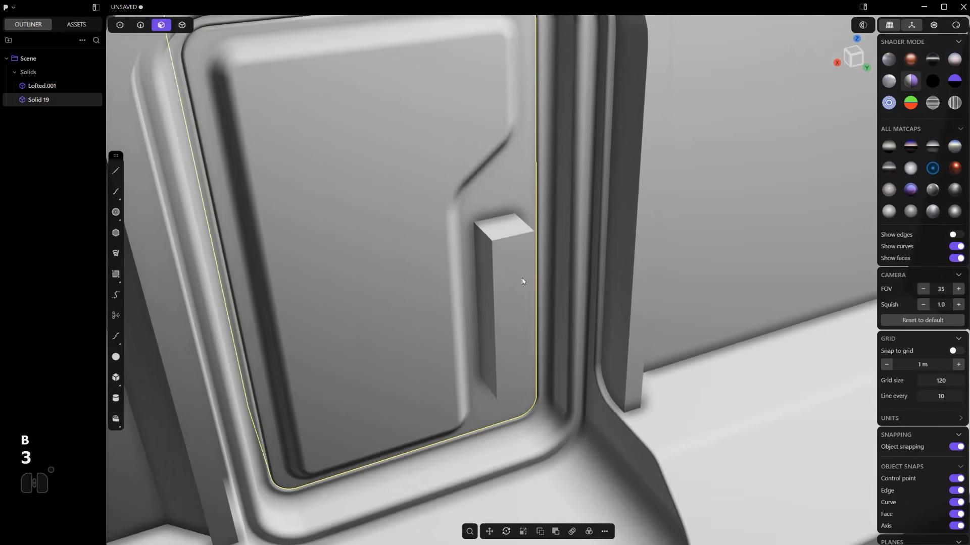
{"action": "left_click", "coordinate": [523, 275]}
{"action": "left_click_drag", "start_coordinate": [528, 281], "coordinate": [527, 279]}
Move the block's upper front edge down by about 0.23 m to slope its top face
{"action": "key", "text": "2"}
{"action": "left_click", "coordinate": [507, 226]}
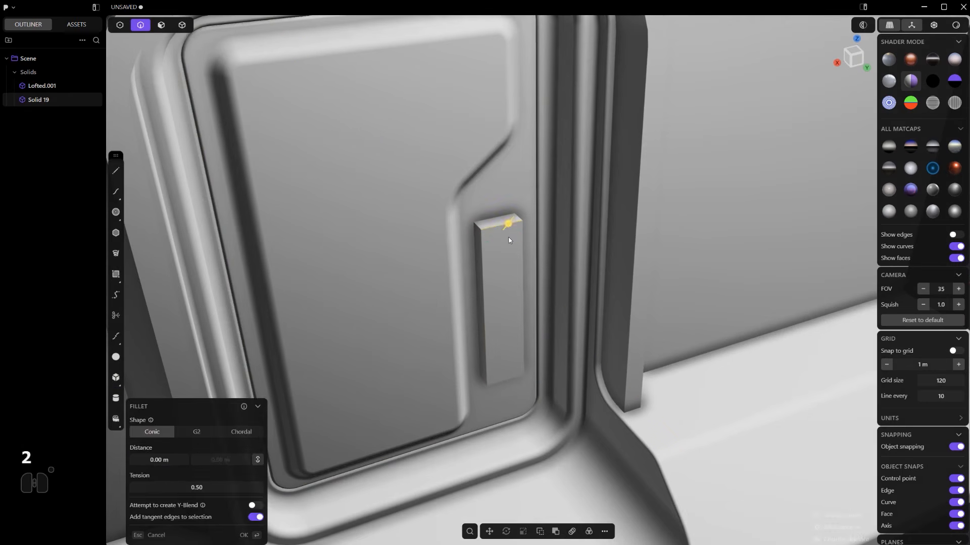
{"action": "key", "text": "g"}
{"action": "left_click_drag", "start_coordinate": [498, 197], "coordinate": [507, 225]}
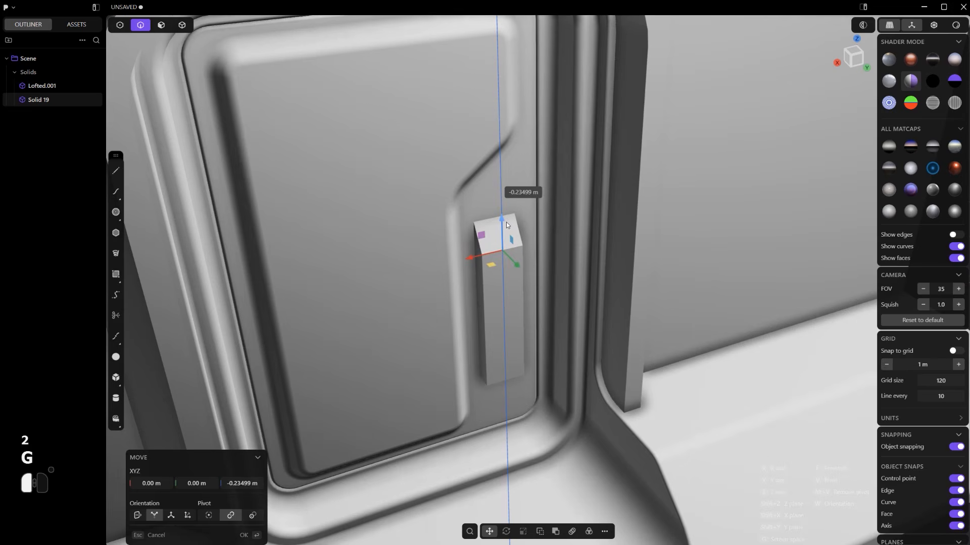
{"action": "middle_click_drag", "start_coordinate": [507, 225], "coordinate": [513, 260]}
{"action": "right_click", "coordinate": [513, 259]}
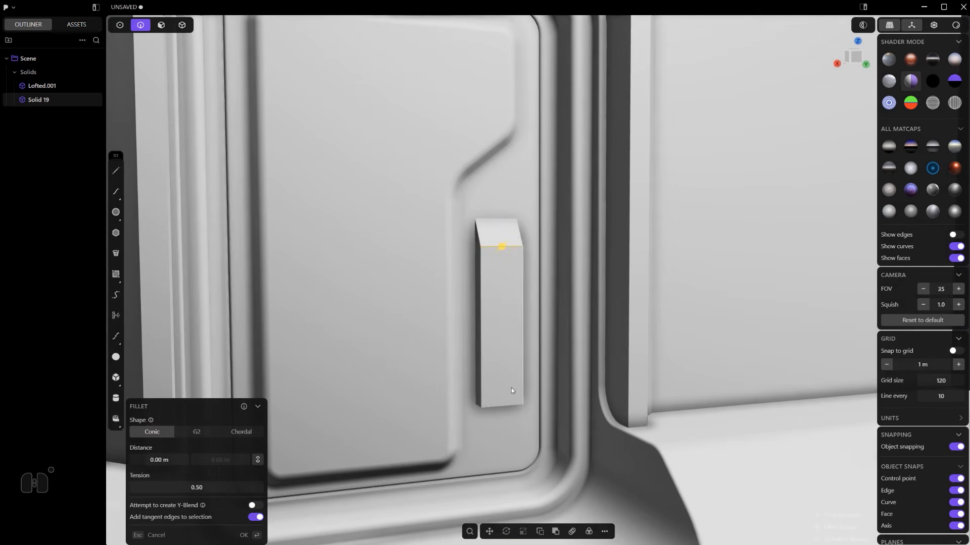
{"action": "left_click", "coordinate": [510, 405]}
{"action": "key", "text": "g"}
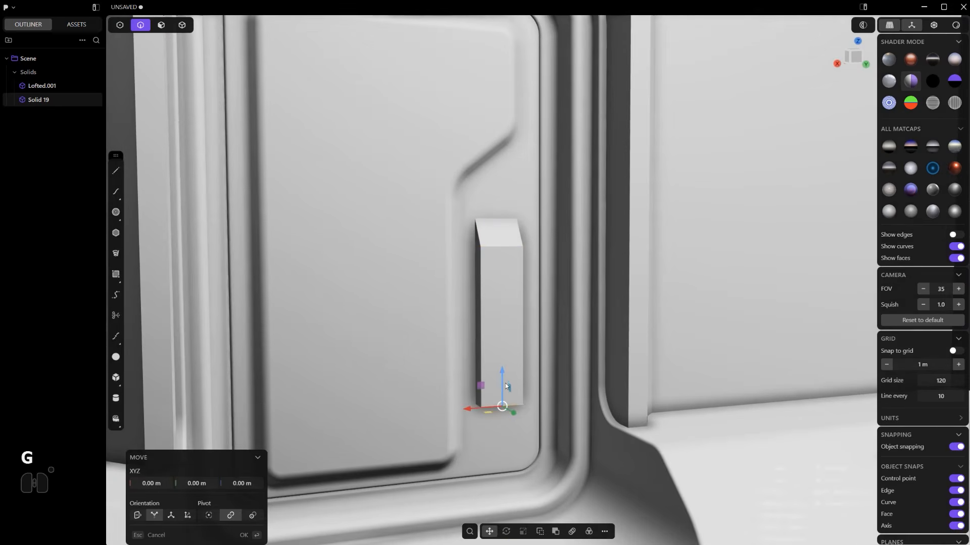
{"action": "right_click", "coordinate": [505, 383]}
Try extending the block downward by pushing its bottom face about 0.37 m, and restore its original length
{"action": "middle_click_drag", "start_coordinate": [514, 432], "coordinate": [537, 408]}
{"action": "key", "text": "3"}
{"action": "left_click", "coordinate": [495, 401]}
{"action": "left_click_drag", "start_coordinate": [490, 451], "coordinate": [494, 496]}
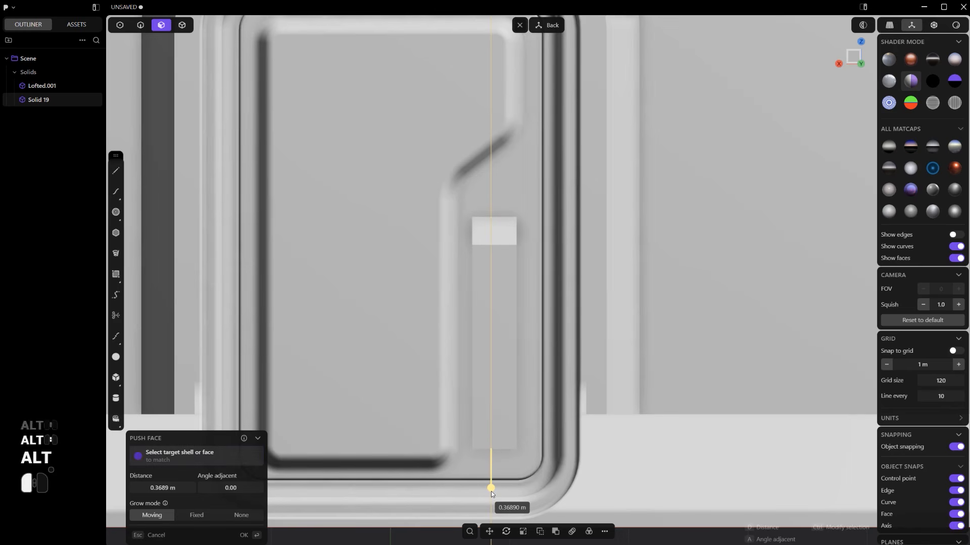
{"action": "left_click_drag", "start_coordinate": [491, 492], "coordinate": [487, 443]}
Move the block's lower front edge upward to give its lower end a longer slope than the top
{"action": "key", "text": "2"}
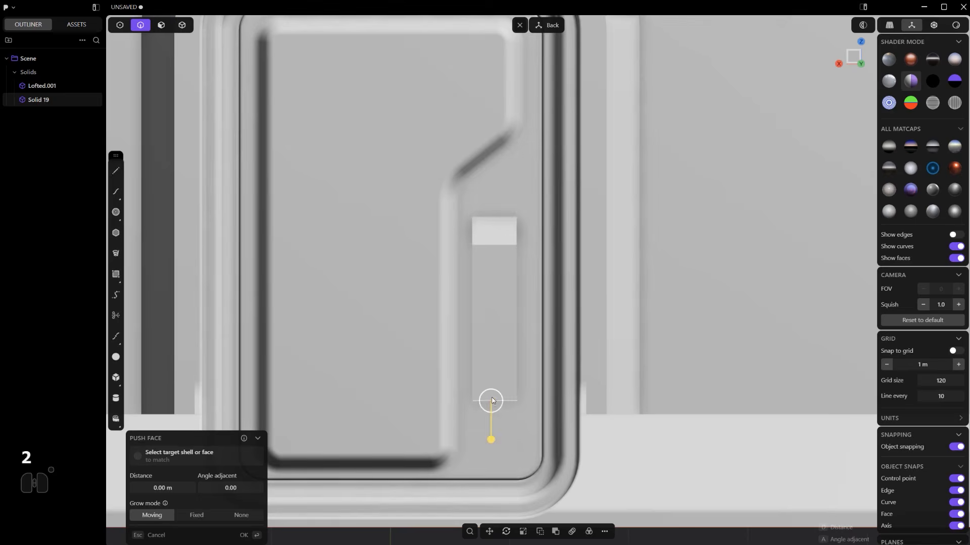
{"action": "left_click", "coordinate": [493, 400]}
{"action": "key", "text": "g"}
{"action": "left_click_drag", "start_coordinate": [494, 363], "coordinate": [498, 312]}
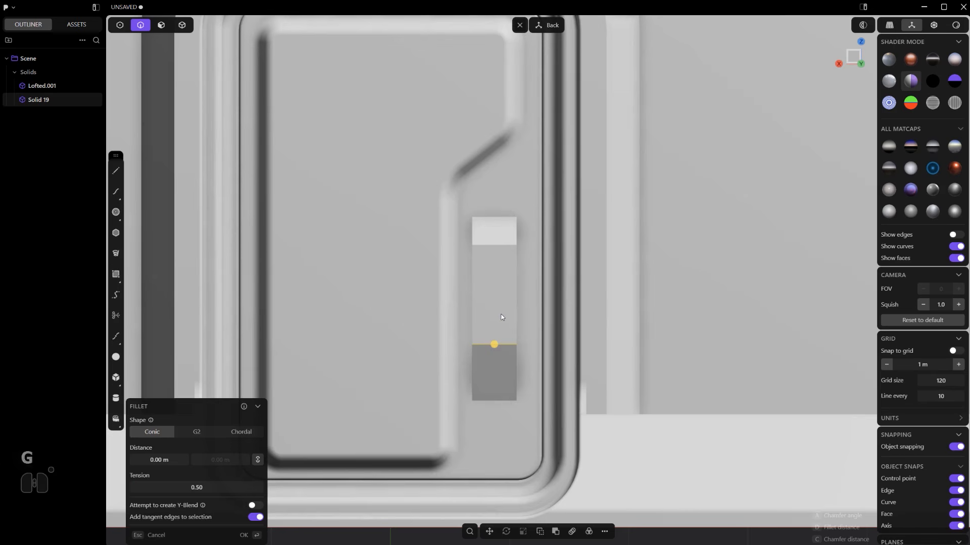
Fillet the bend edges where the block's sloped ends meet its front face
{"action": "left_click", "coordinate": [499, 246], "text": "shift"}
{"action": "left_click_drag", "start_coordinate": [500, 246], "coordinate": [514, 342]}
{"action": "key", "text": "ctrl+z"}
{"action": "right_click", "coordinate": [504, 246]}
{"action": "key", "text": "ctrl+z"}
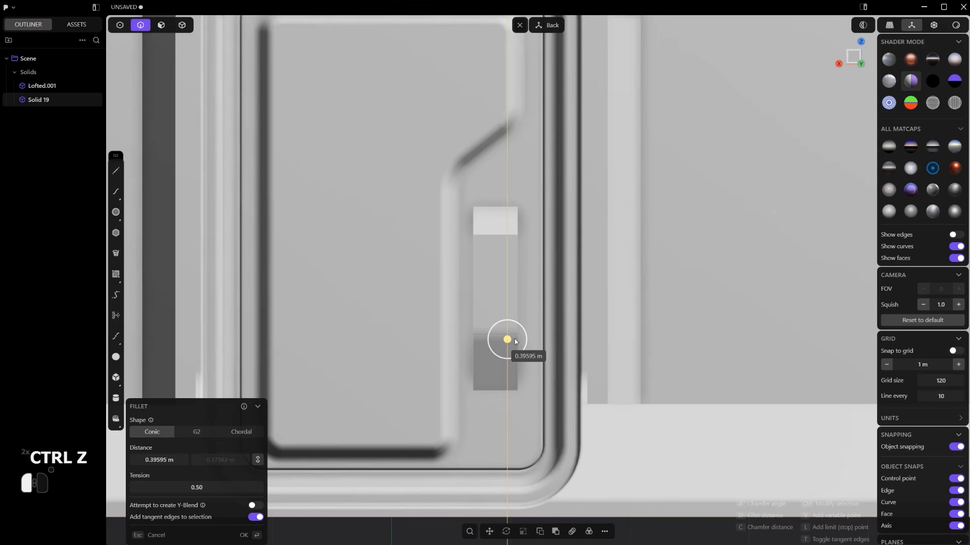
{"action": "key", "text": "Escape"}
{"action": "key", "text": "f"}
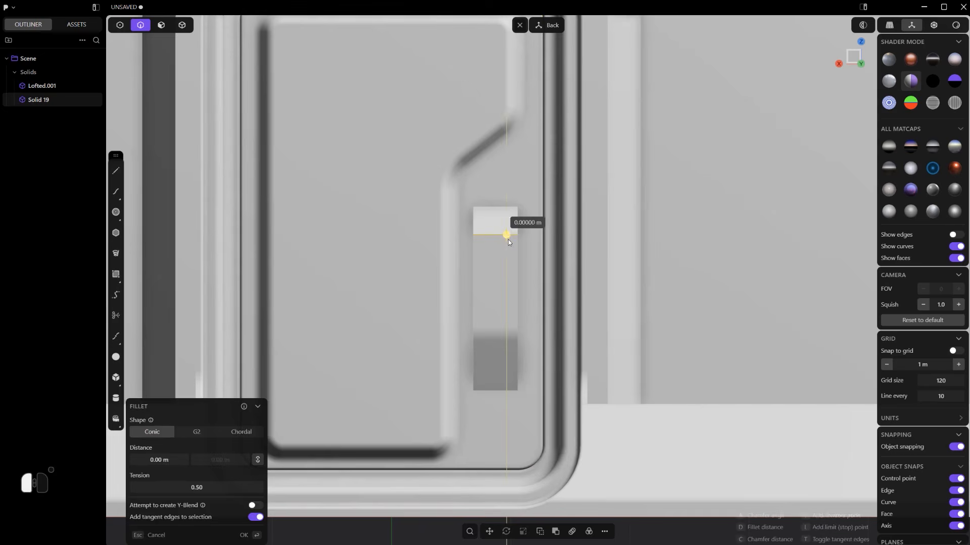
Fillet the block's long front side edges by about 0.04 m
{"action": "left_click_drag", "start_coordinate": [509, 229], "coordinate": [520, 256]}
{"action": "left_click", "coordinate": [476, 266], "text": "ctrl"}
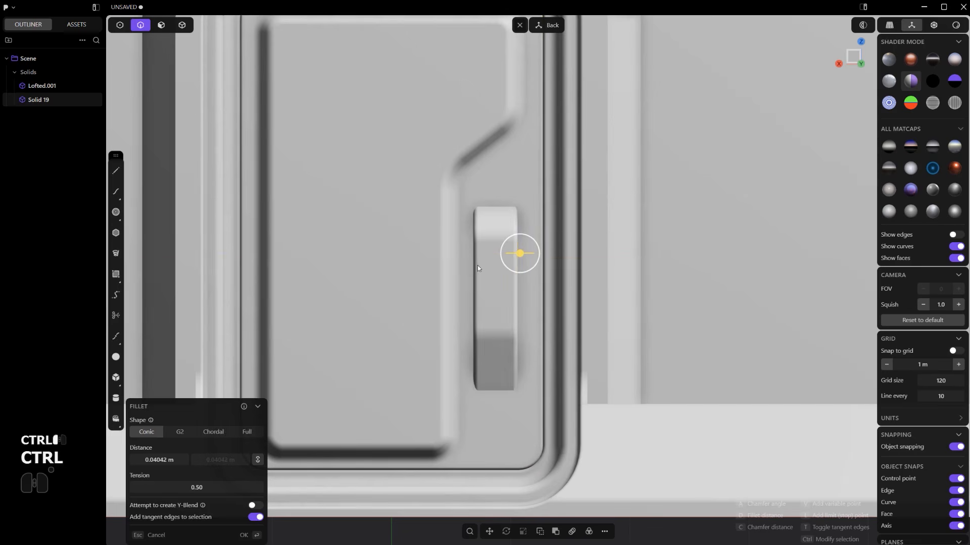
{"action": "right_click", "coordinate": [490, 283]}
{"action": "mouse_move", "coordinate": [495, 289]}
{"action": "middle_mouse_down"}
{"action": "mouse_move", "coordinate": [484, 309]}
{"action": "mouse_move", "coordinate": [489, 302]}
{"action": "middle_mouse_up"}
{"action": "scroll", "coordinate": [489, 302], "scroll_direction": "up", "scroll_amount": 3}
{"action": "key", "text": "g"}
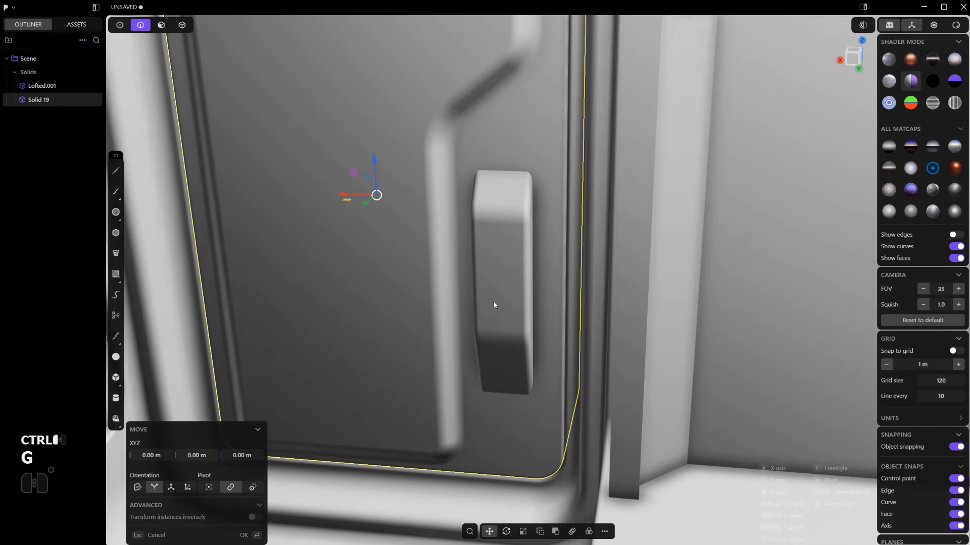
{"action": "right_click", "coordinate": [493, 301]}
Fillet the seam where the block meets the wall by about 0.08 m, using the Chordal shape
{"action": "key", "text": "4"}
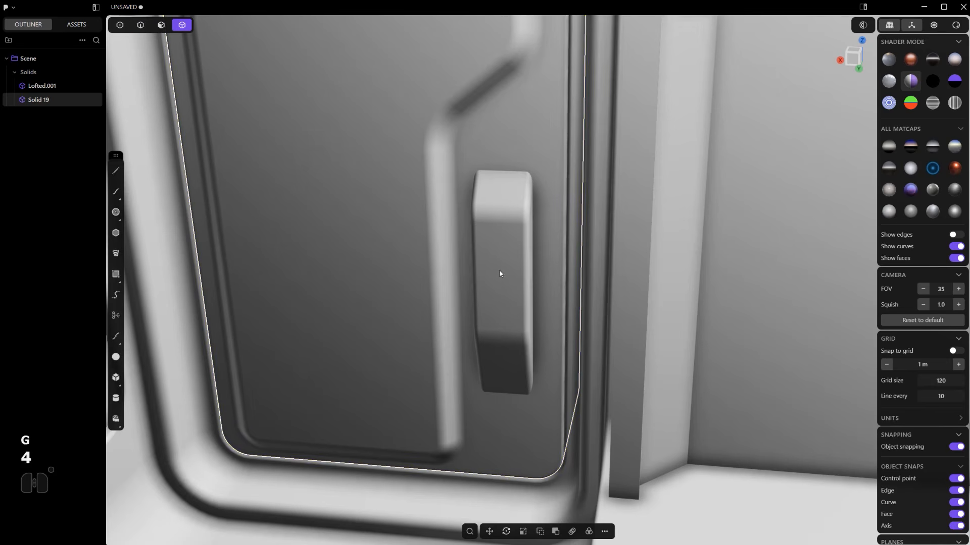
{"action": "left_click", "coordinate": [500, 273]}
{"action": "scroll", "coordinate": [543, 281], "scroll_direction": "up", "scroll_amount": 2}
{"action": "key", "text": "2"}
{"action": "key", "text": "f"}
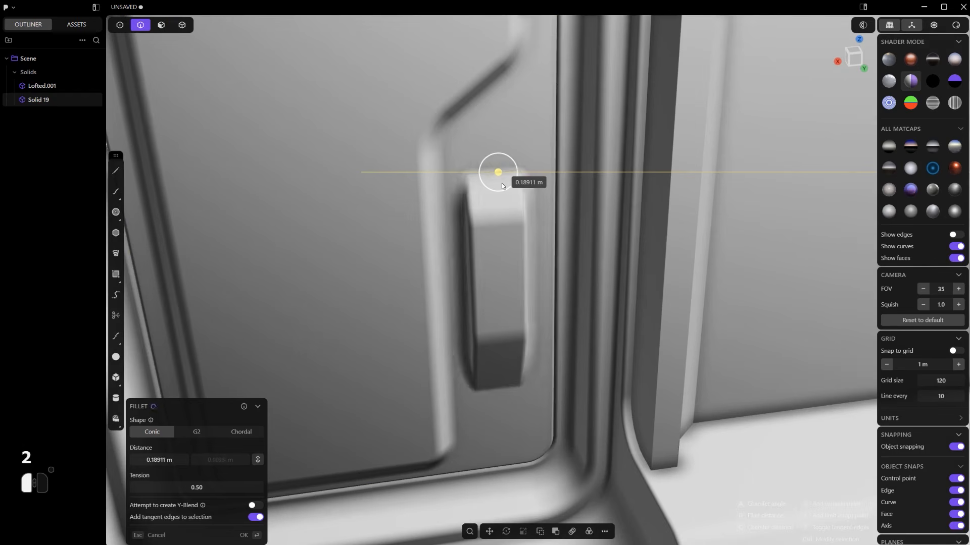
{"action": "left_click_drag", "start_coordinate": [496, 181], "coordinate": [413, 285]}
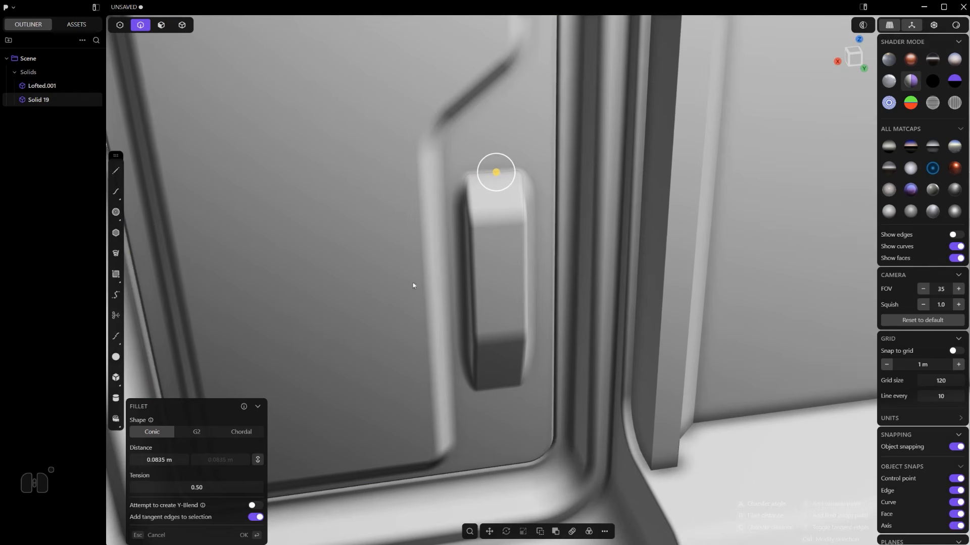
{"action": "left_click", "coordinate": [253, 433]}
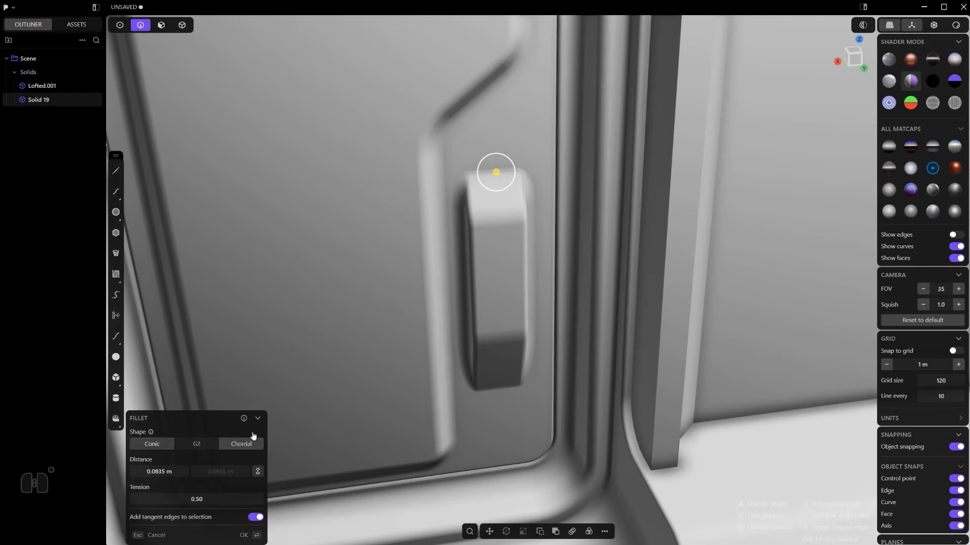
{"action": "right_click", "coordinate": [578, 279]}
Create a box about 0.20 m wide, 0.49 m long and 0.20 m high on the upper part of the block's front
{"action": "middle_click_drag", "start_coordinate": [577, 288], "coordinate": [513, 288], "text": "alt"}
{"action": "left_click", "coordinate": [559, 314]}
{"action": "scroll", "coordinate": [548, 314], "scroll_direction": "up", "scroll_amount": 4}
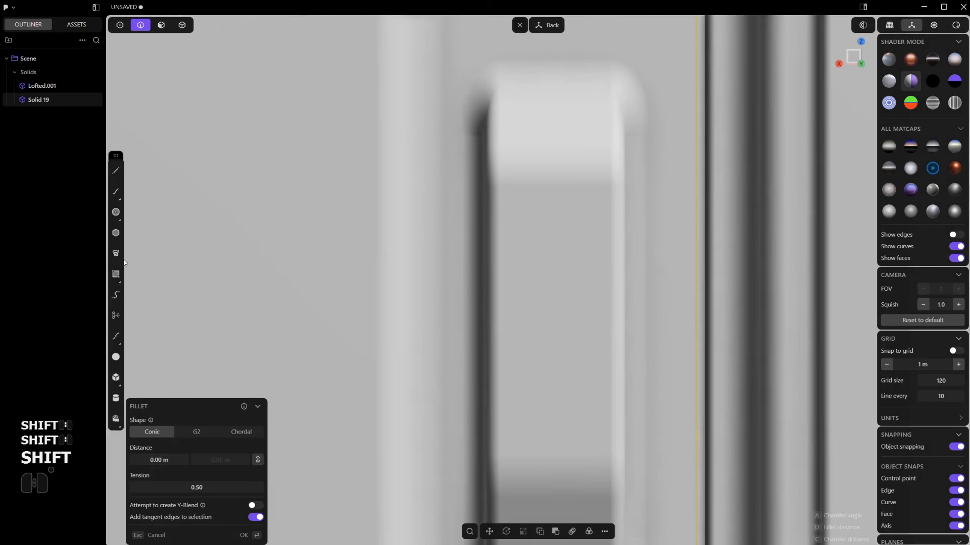
{"action": "left_click", "coordinate": [115, 377]}
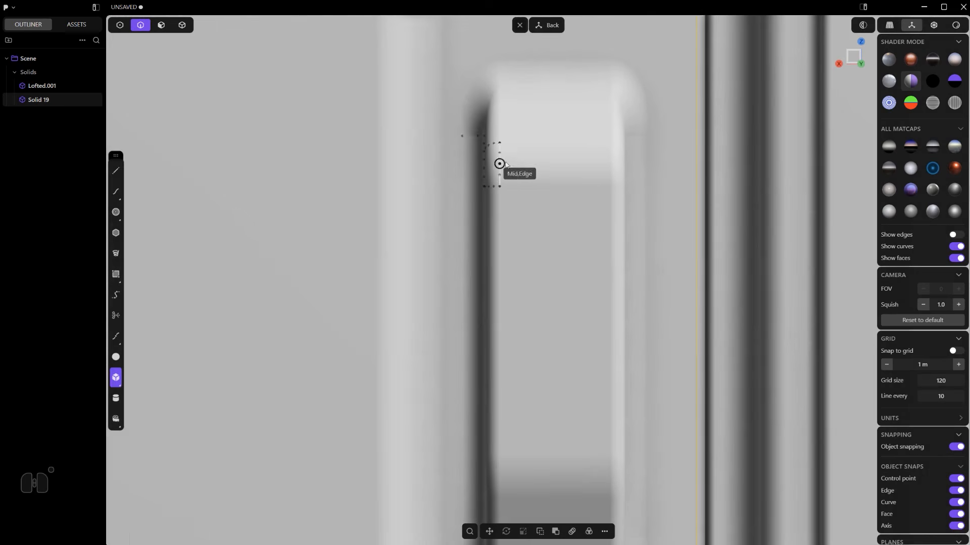
{"action": "left_click", "coordinate": [513, 143]}
{"action": "left_click", "coordinate": [589, 327]}
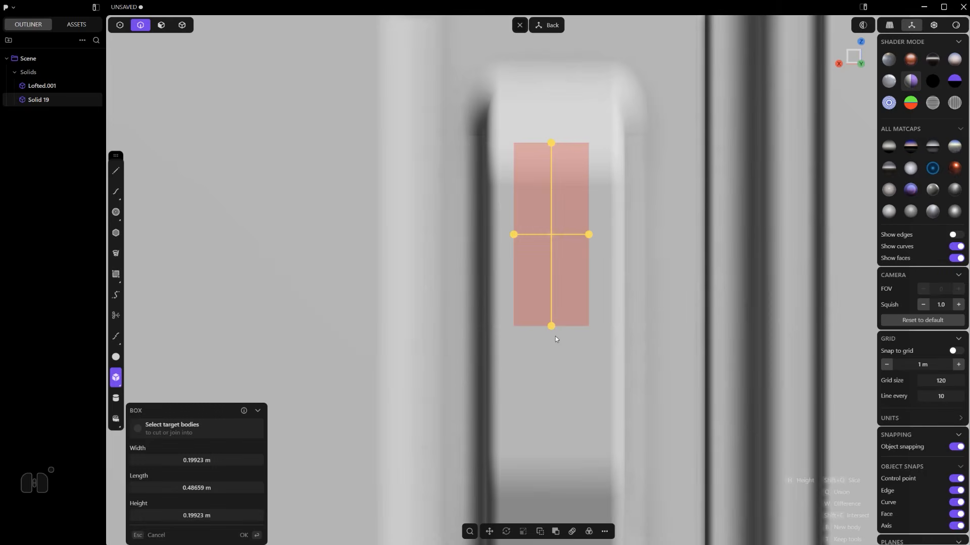
{"action": "key", "text": "b"}
{"action": "right_click", "coordinate": [562, 334]}
Move the new box slightly upward along its Y axis, closer to the block's upper slope
{"action": "scroll", "coordinate": [563, 332], "scroll_direction": "down", "scroll_amount": 5}
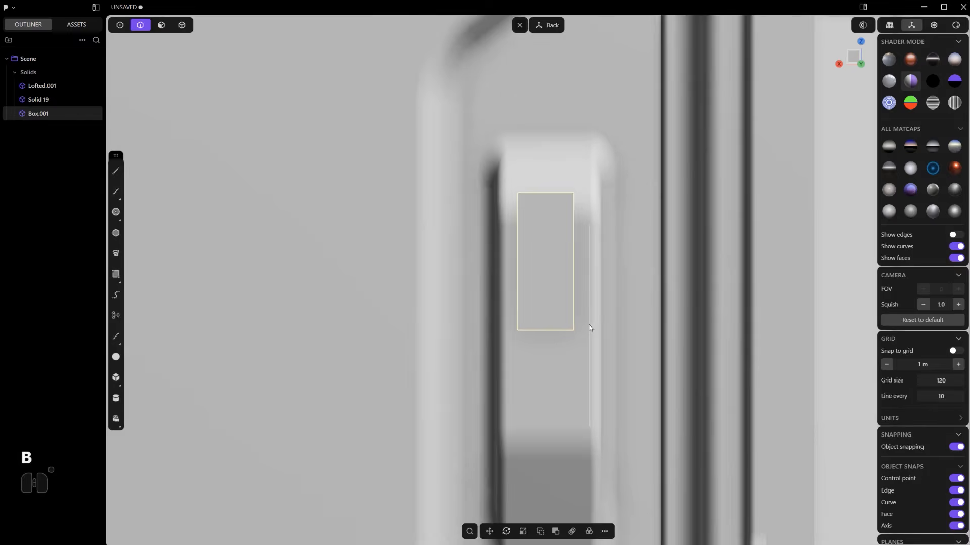
{"action": "key", "text": "g"}
{"action": "right_click", "coordinate": [592, 325]}
{"action": "middle_click_drag", "start_coordinate": [592, 325], "coordinate": [629, 345]}
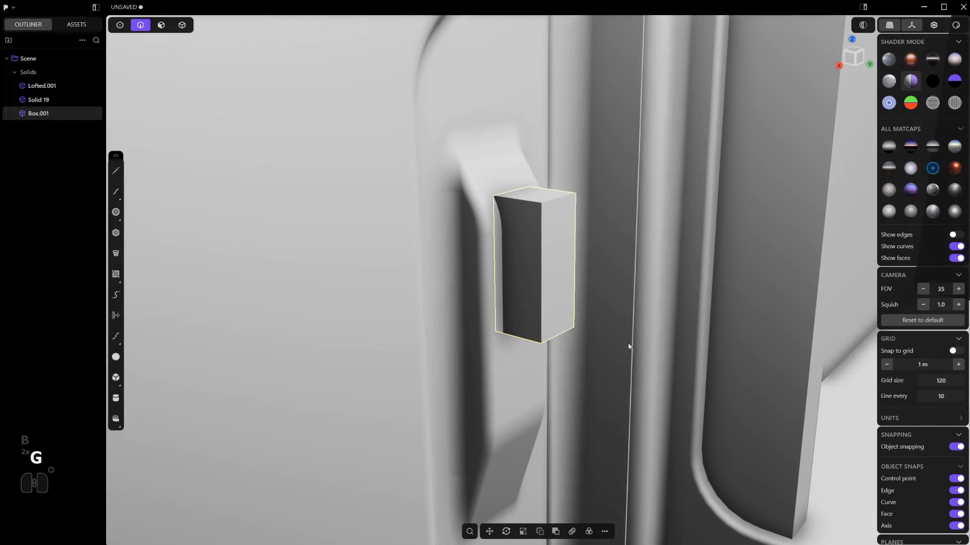
{"action": "middle_click_drag", "start_coordinate": [557, 300], "coordinate": [590, 386], "text": "shift"}
{"action": "key", "text": "g"}
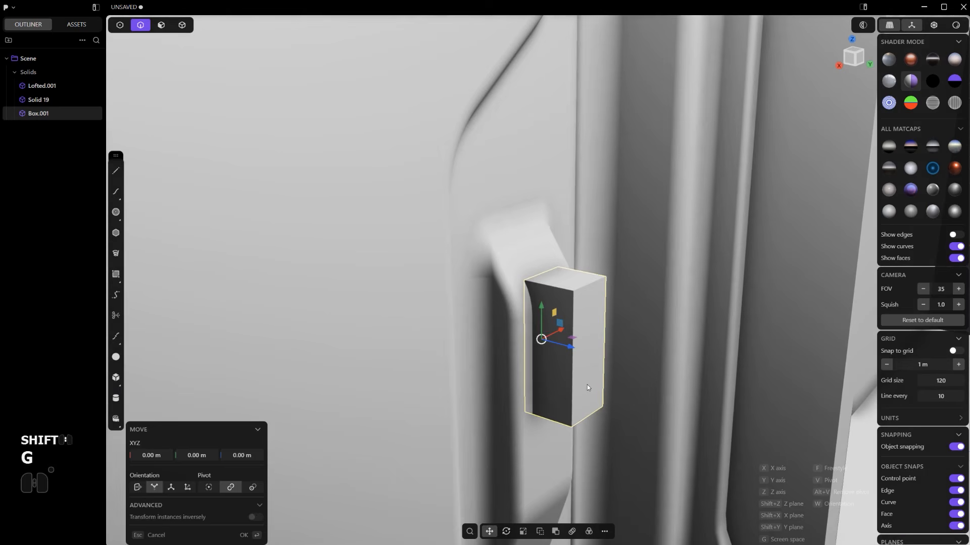
{"action": "key", "text": "z"}
{"action": "key", "text": "y"}
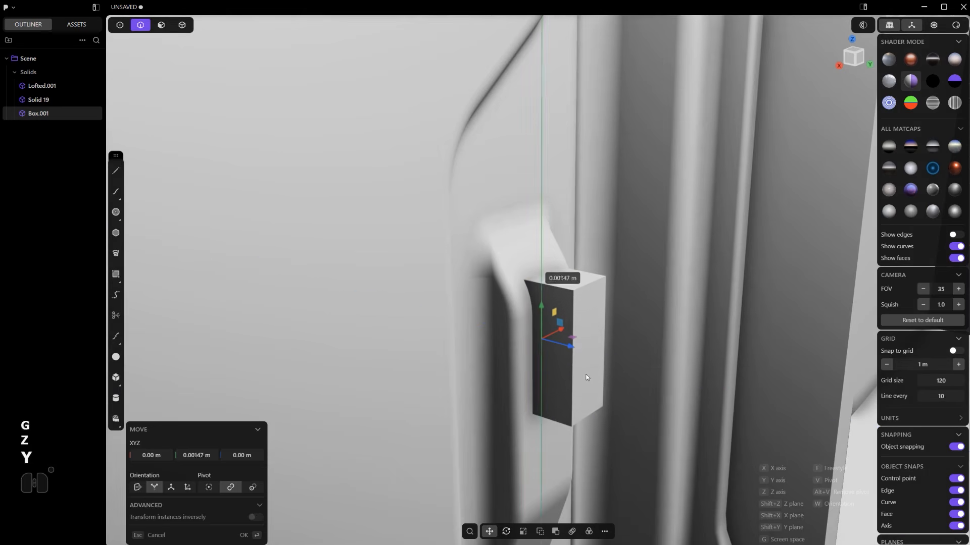
{"action": "left_click", "coordinate": [581, 354]}
Subtract the box from the wall solid to cut a rectangular pocket into the block
{"action": "key", "text": "4"}
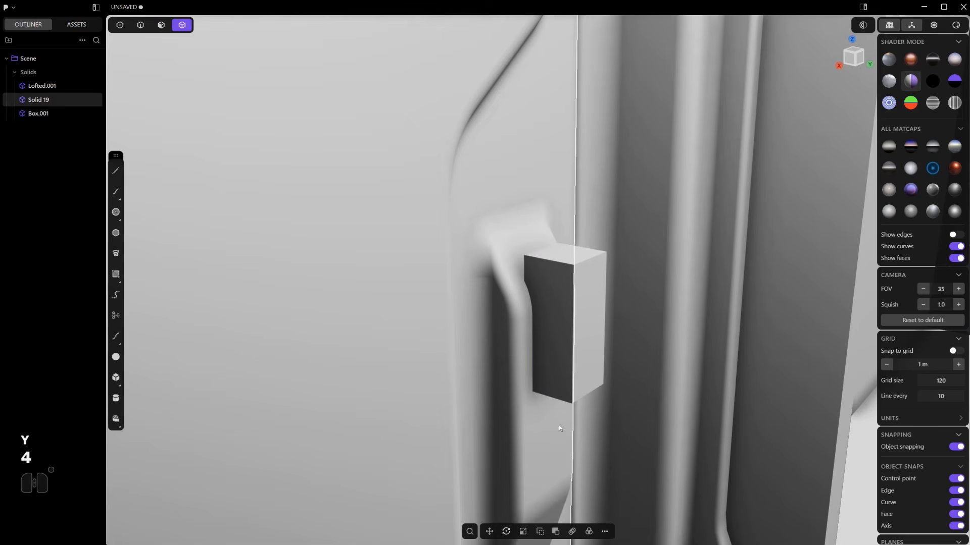
{"action": "key", "text": "q"}
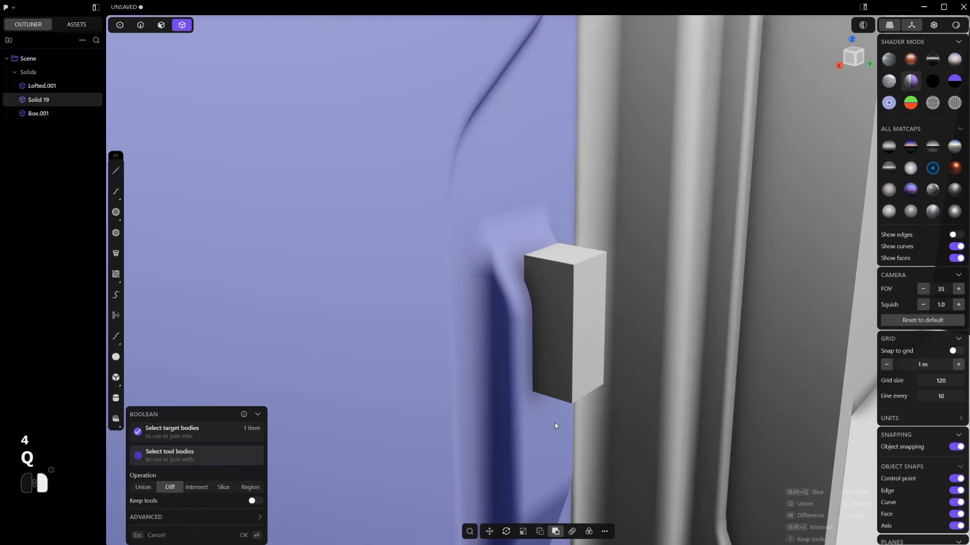
{"action": "key", "text": "4"}
{"action": "key", "text": "q"}
{"action": "left_click", "coordinate": [557, 356]}
Fillet the two lower corner edges of the pocket
{"action": "middle_click_drag", "start_coordinate": [556, 356], "coordinate": [499, 405]}
{"action": "key", "text": "2"}
{"action": "left_click", "coordinate": [586, 403]}
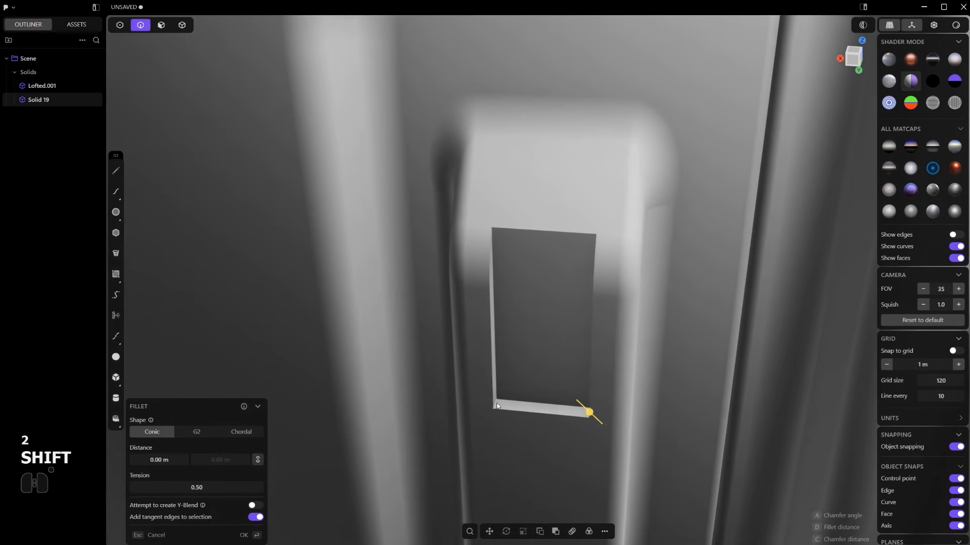
{"action": "left_click_drag", "start_coordinate": [498, 401], "coordinate": [530, 415], "text": "shift"}
{"action": "right_click", "coordinate": [571, 376]}
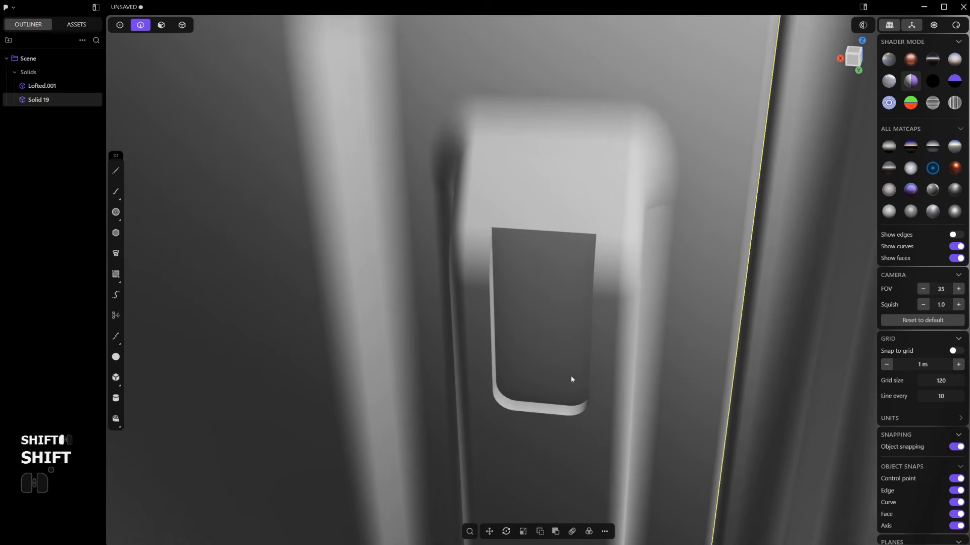
Fillet the pocket's rim by about 0.013 m, using the Chordal shape
{"action": "middle_click_drag", "start_coordinate": [571, 377], "coordinate": [585, 286]}
{"action": "left_click", "coordinate": [584, 286]}
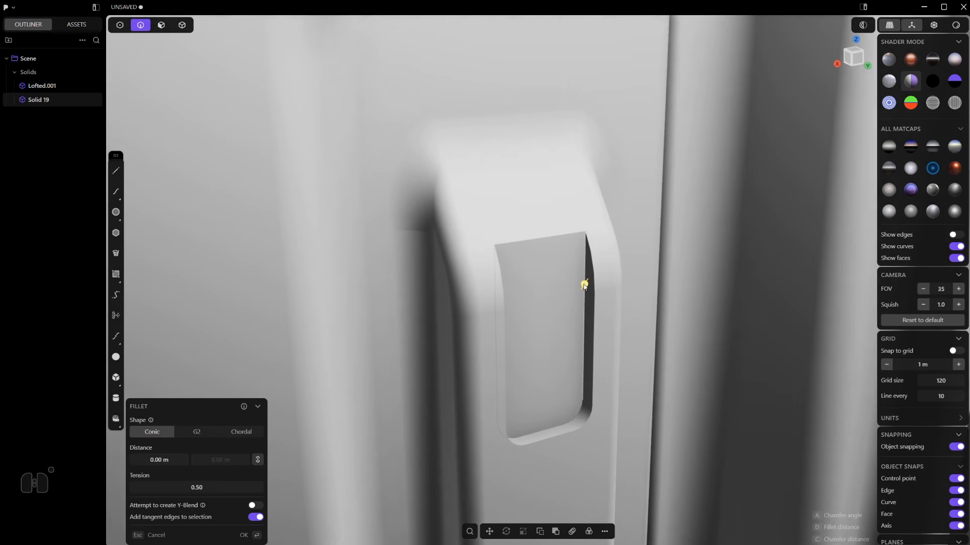
{"action": "left_click_drag", "start_coordinate": [586, 288], "coordinate": [593, 300]}
{"action": "left_click", "coordinate": [595, 298]}
{"action": "left_click", "coordinate": [251, 435]}
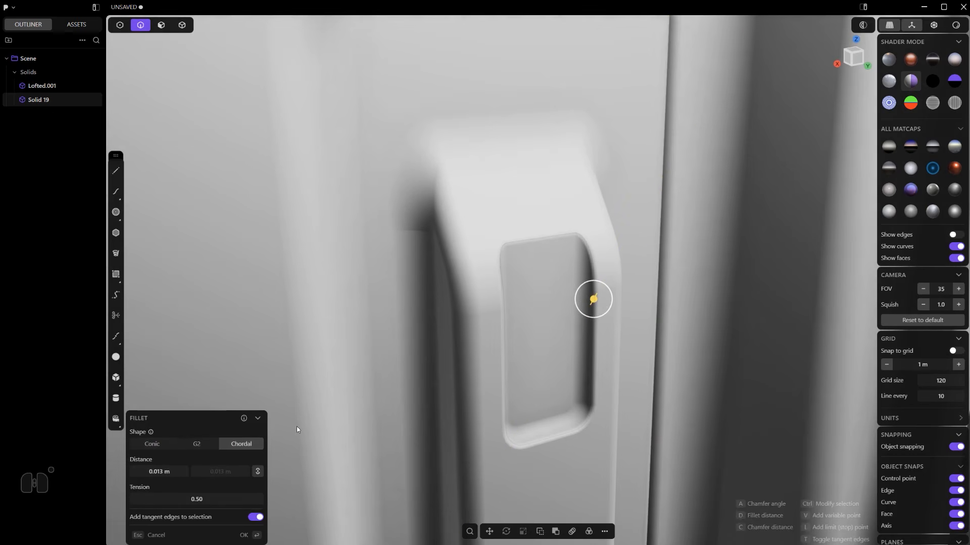
{"action": "right_click", "coordinate": [296, 426]}
Draw a rectangle on the upper part of the pocket floor and fillet its corners
{"action": "scroll", "coordinate": [364, 406], "scroll_direction": "down", "scroll_amount": 5}
{"action": "middle_click_drag", "start_coordinate": [444, 382], "coordinate": [440, 356], "text": "alt"}
{"action": "middle_click_drag", "start_coordinate": [440, 356], "coordinate": [355, 332], "text": "shift"}
{"action": "scroll", "coordinate": [504, 271], "scroll_direction": "up", "scroll_amount": 4}
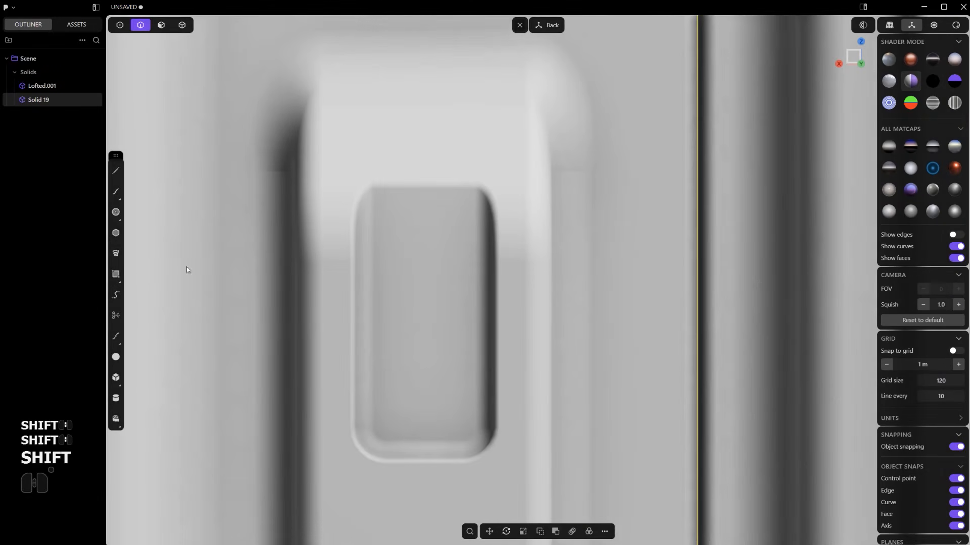
{"action": "left_click", "coordinate": [117, 274]}
{"action": "left_click", "coordinate": [386, 220]}
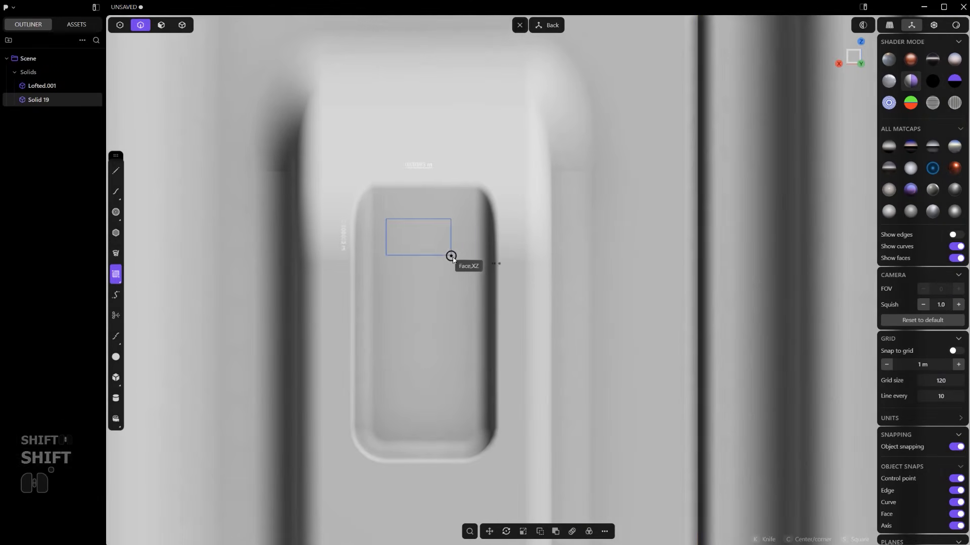
{"action": "left_click", "coordinate": [467, 350]}
{"action": "key", "text": "1"}
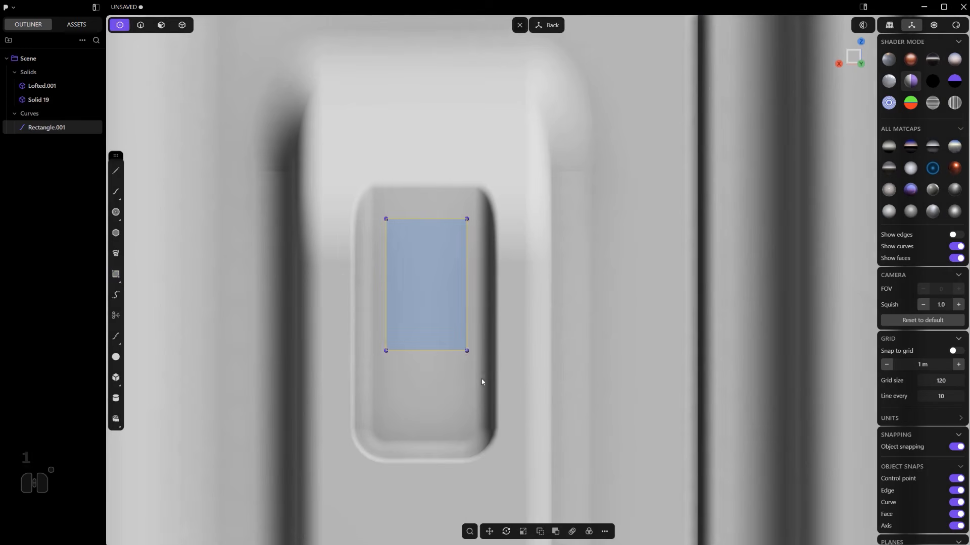
{"action": "left_click", "coordinate": [429, 265]}
{"action": "key", "text": "b"}
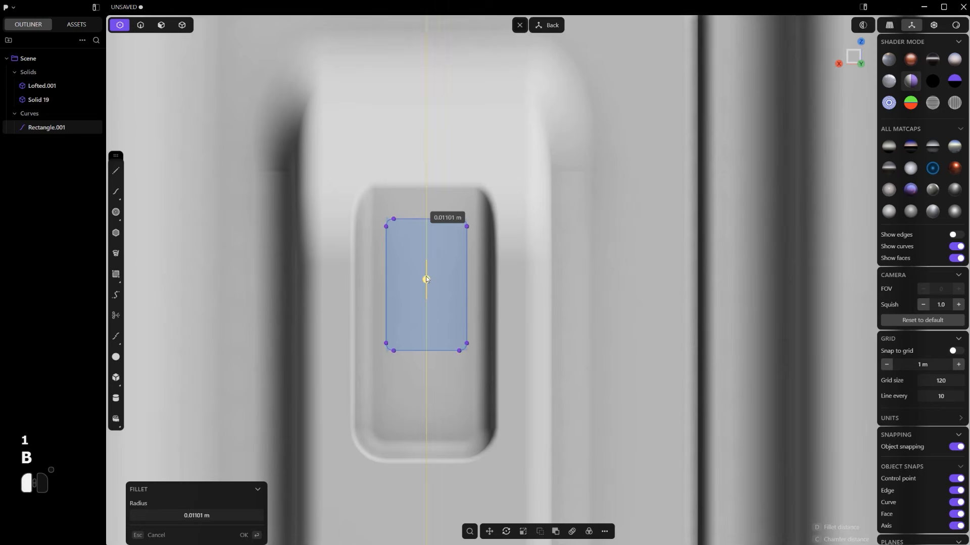
{"action": "left_click", "coordinate": [427, 284]}
Imprint the rounded rectangle onto the pocket floor and delete the leftover curve
{"action": "key", "text": "shift+q"}
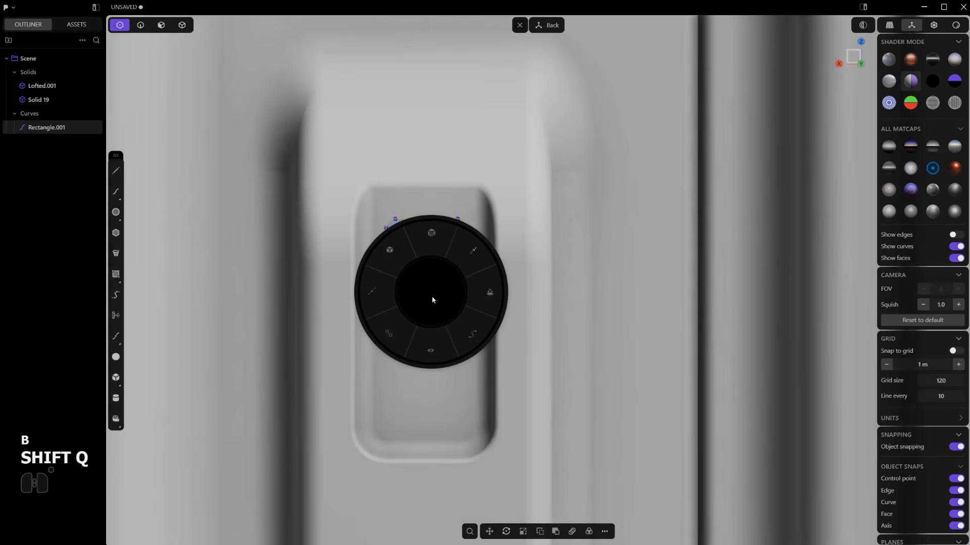
{"action": "left_click", "coordinate": [439, 350]}
{"action": "left_click", "coordinate": [436, 267]}
{"action": "key", "text": "2"}
{"action": "key", "text": "x"}
Push the rounded rectangular face about 0.02 m inward to form a small recess
{"action": "middle_click_drag", "start_coordinate": [431, 222], "coordinate": [433, 273]}
{"action": "key", "text": "3"}
{"action": "mouse_move", "coordinate": [433, 273]}
{"action": "left_mouse_down"}
{"action": "mouse_move", "coordinate": [455, 286]}
{"action": "mouse_move", "coordinate": [444, 281]}
{"action": "left_mouse_up"}
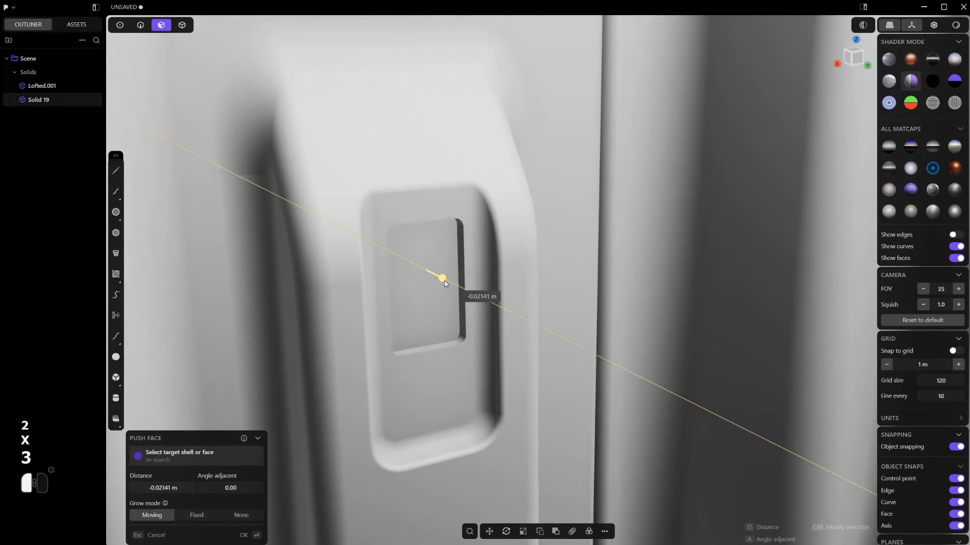
Duplicate the small recess's floor face and thicken the copy into an inset plate
{"action": "key", "text": "2"}
{"action": "key", "text": "shift+d"}
{"action": "key", "text": "shift+f"}
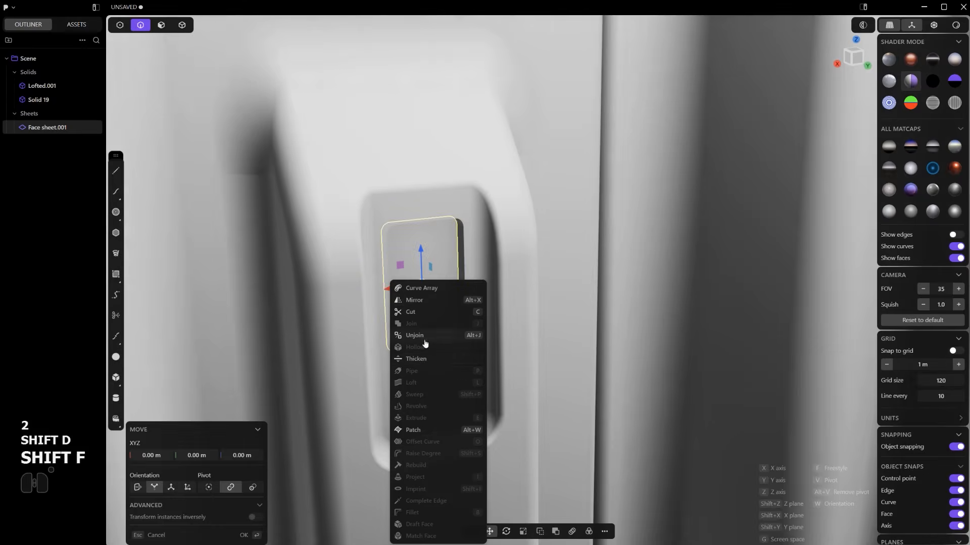
{"action": "left_click", "coordinate": [424, 360]}
{"action": "left_click", "coordinate": [423, 278]}
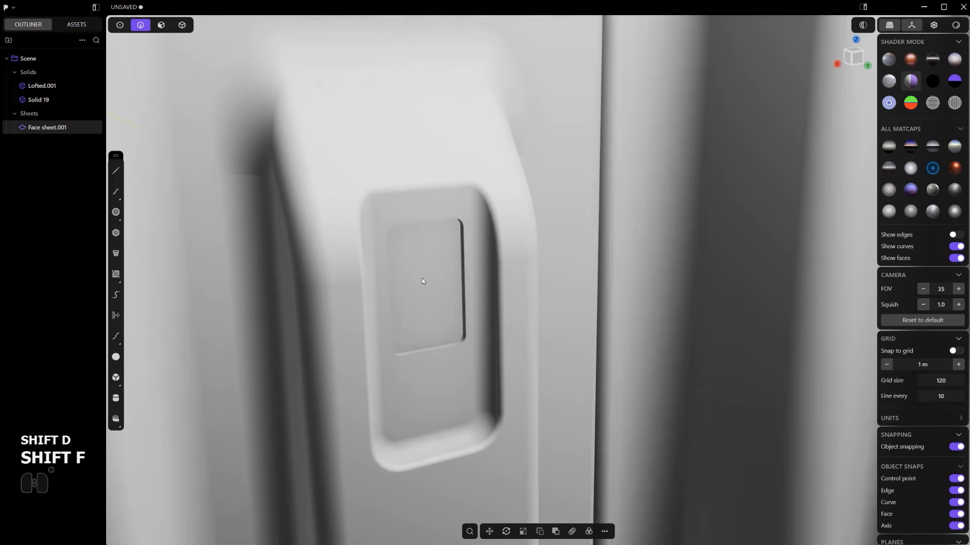
Fillet the edges of the small recess and its inset plate by about 0.004 m
{"action": "key", "text": "2"}
{"action": "left_click", "coordinate": [437, 347]}
{"action": "key", "text": "f"}
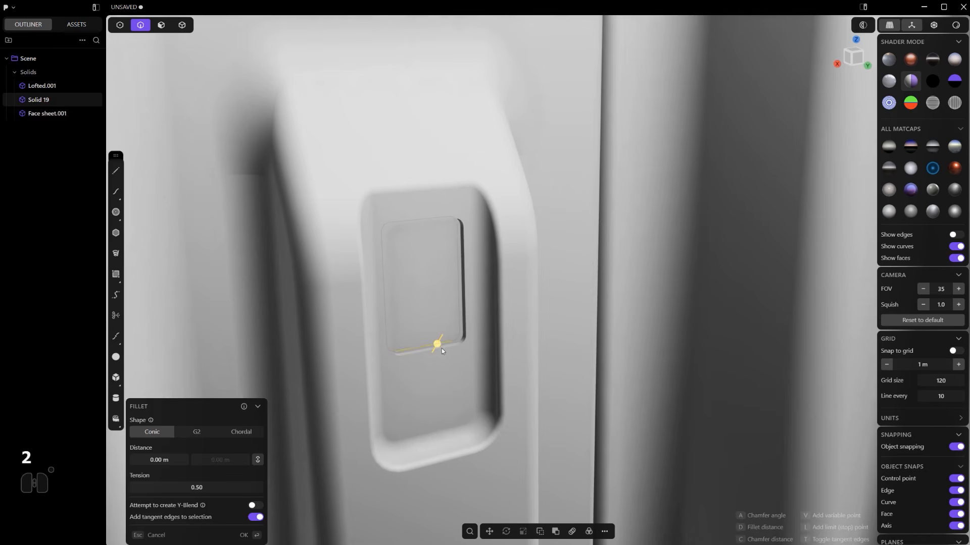
{"action": "right_click", "coordinate": [441, 348]}
{"action": "left_click", "coordinate": [442, 348]}
{"action": "left_click_drag", "start_coordinate": [444, 349], "coordinate": [444, 346]}
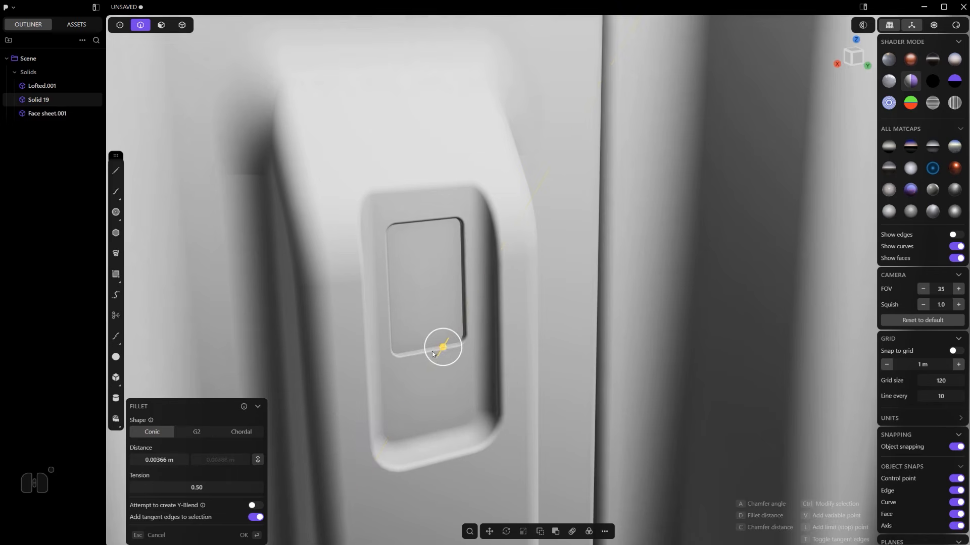
{"action": "scroll", "coordinate": [431, 351], "scroll_direction": "up", "scroll_amount": 5}
{"action": "scroll", "coordinate": [419, 347], "scroll_direction": "down", "scroll_amount": 5}
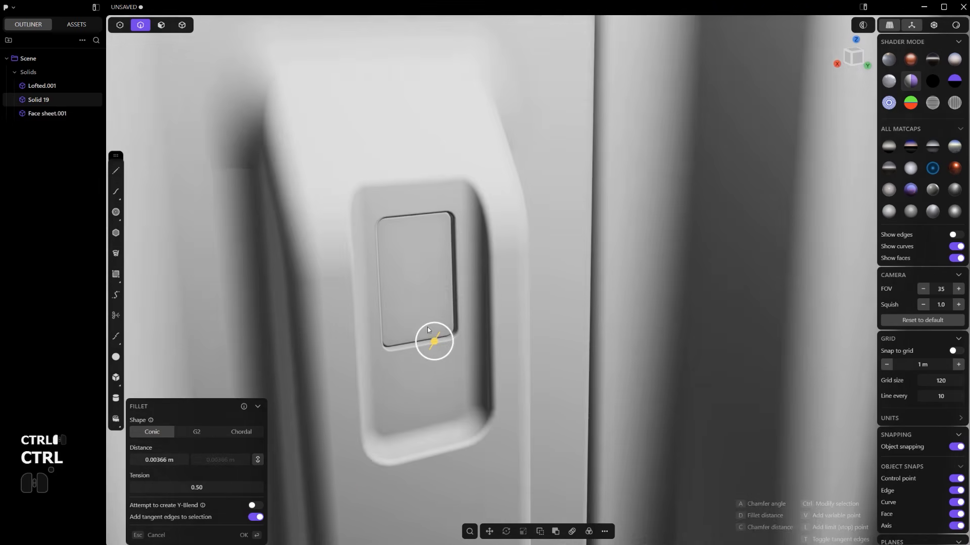
{"action": "right_click", "coordinate": [429, 326]}
Create a cube of about 0.019 m as a new body in line with the pocket floor, below the inset plate
{"action": "middle_click_drag", "start_coordinate": [431, 324], "coordinate": [458, 299], "text": "alt"}
{"action": "scroll", "coordinate": [464, 315], "scroll_direction": "down", "scroll_amount": 6}
{"action": "scroll", "coordinate": [457, 374], "scroll_direction": "up", "scroll_amount": 6}
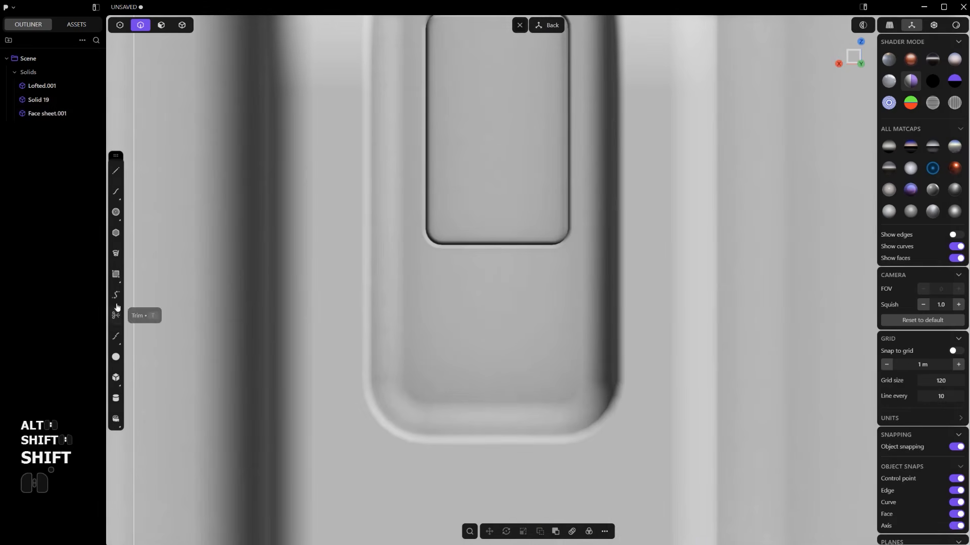
{"action": "left_click", "coordinate": [115, 377]}
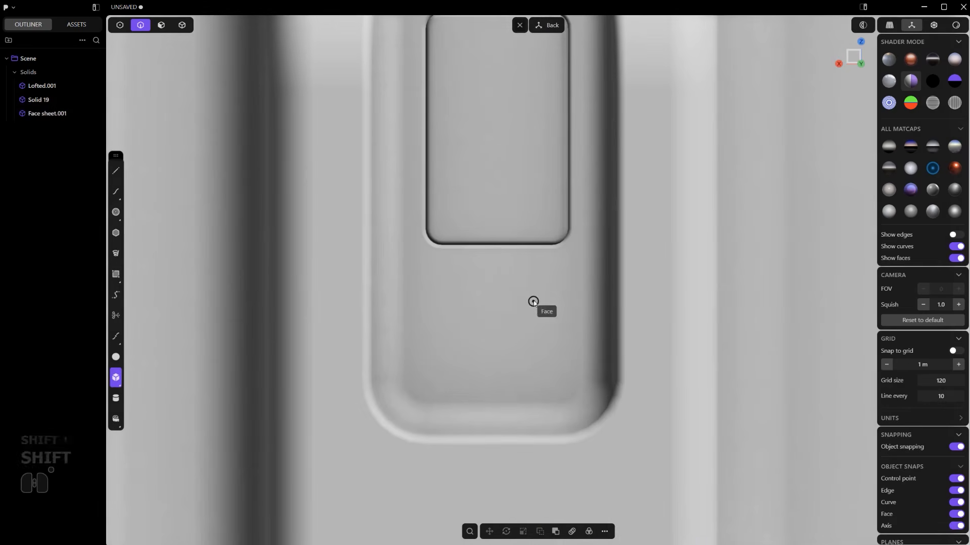
{"action": "key", "text": "shift"}
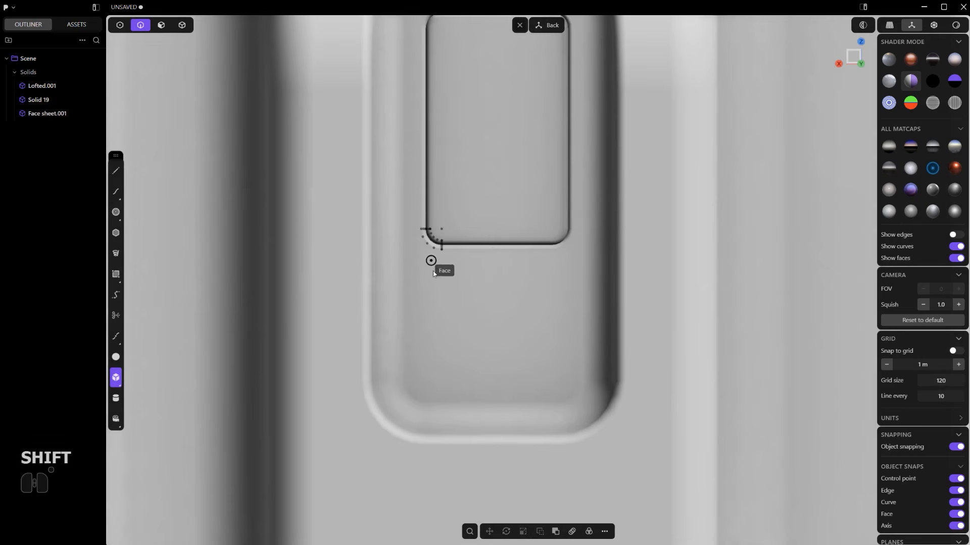
{"action": "key", "text": "alt+z"}
{"action": "left_click", "coordinate": [425, 274]}
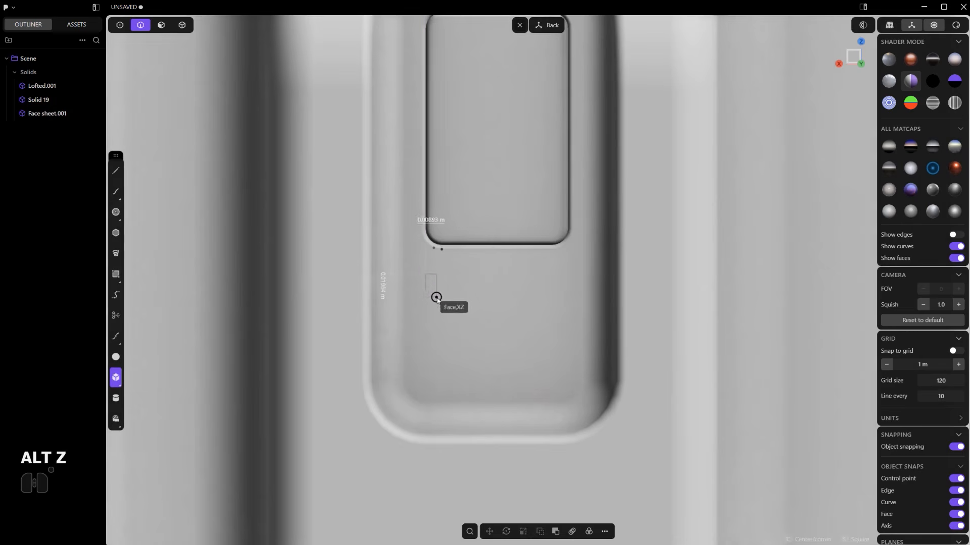
{"action": "left_click", "coordinate": [447, 300]}
{"action": "middle_click_drag", "start_coordinate": [447, 302], "coordinate": [501, 331]}
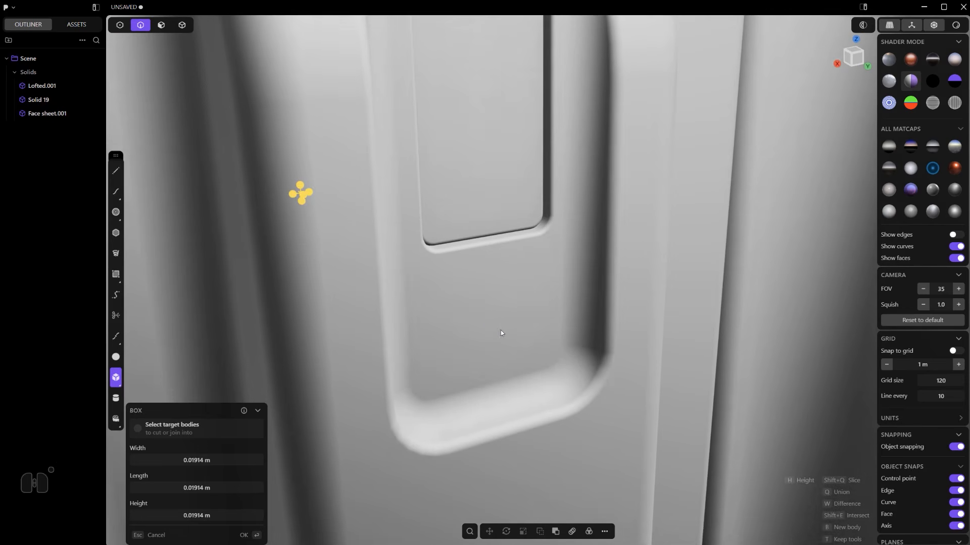
{"action": "key", "text": "b"}
Move the small cube about 0.07 m along the Z axis so it sits partly embedded in the pocket floor
{"action": "key", "text": "g"}
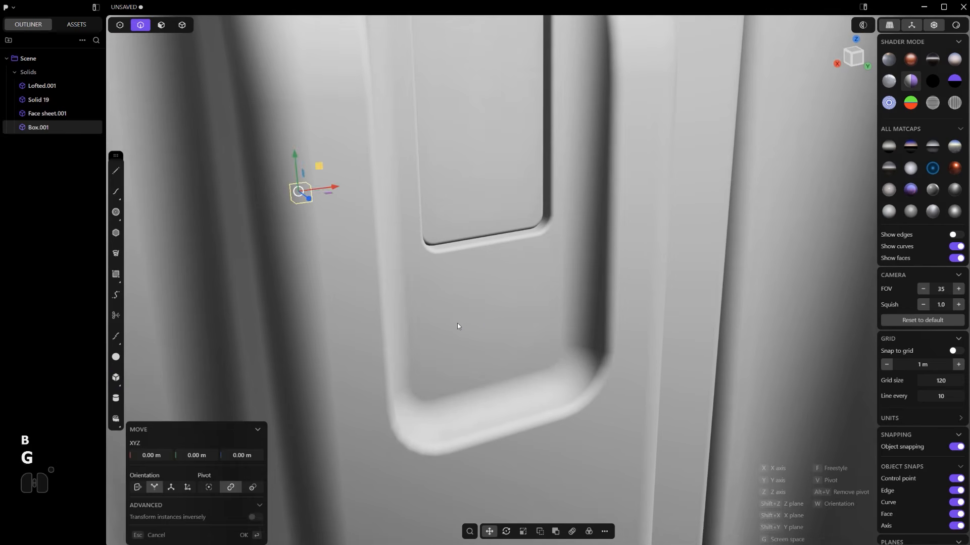
{"action": "key", "text": "z"}
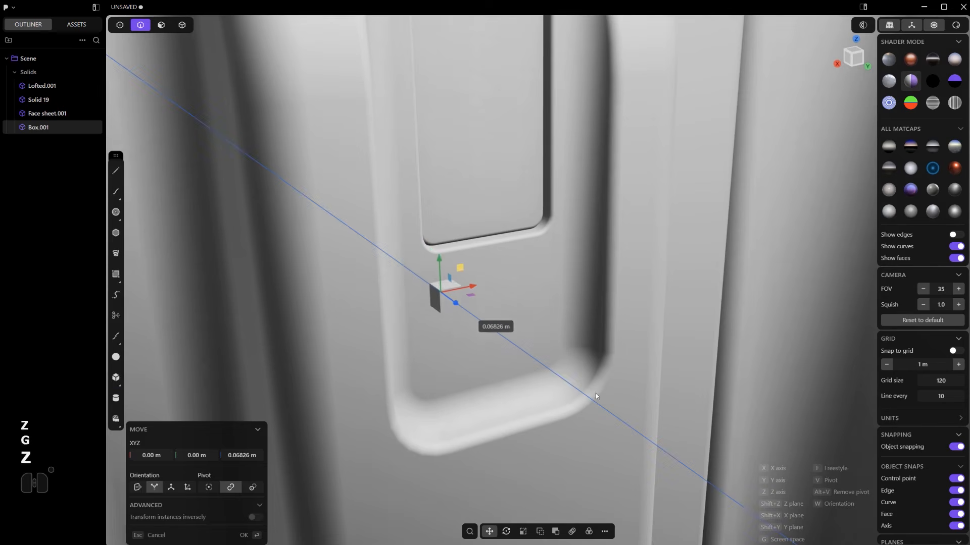
{"action": "scroll", "coordinate": [553, 353], "scroll_direction": "up", "scroll_amount": 2}
{"action": "right_click", "coordinate": [347, 242]}
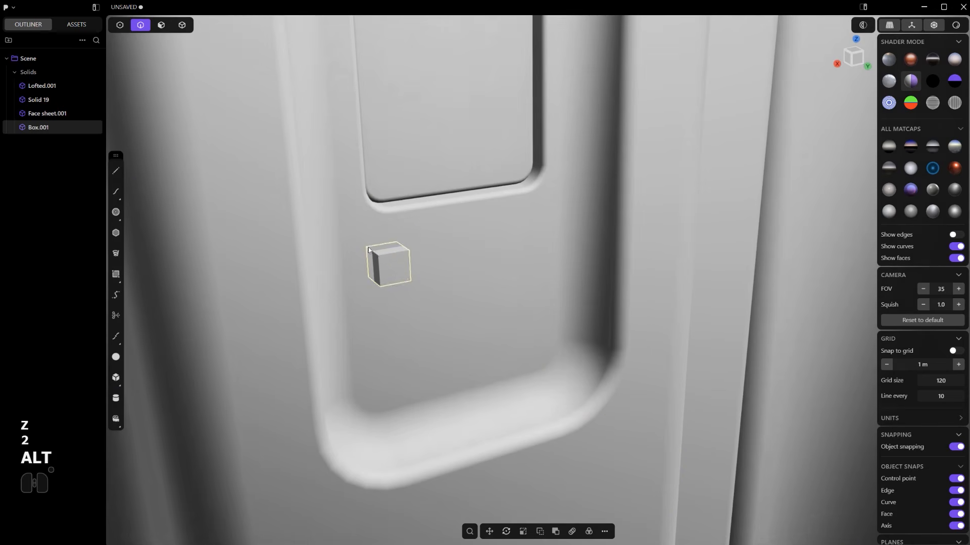
Fillet the cube's four corner edges, and lightly fillet the rim of its front face to make a button
{"action": "left_click", "coordinate": [376, 253], "text": "ctrl+alt"}
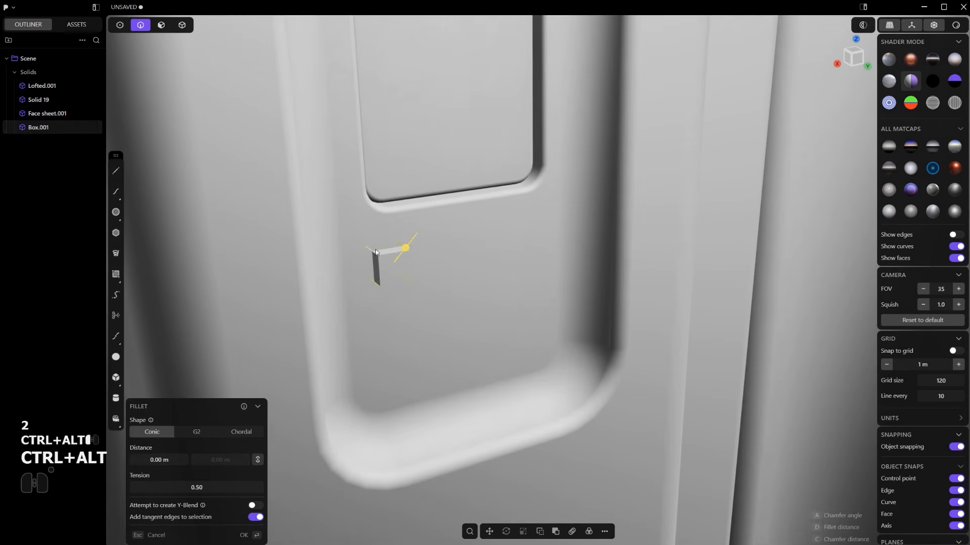
{"action": "left_click", "coordinate": [406, 247], "text": "ctrl+alt"}
{"action": "left_click_drag", "start_coordinate": [403, 247], "coordinate": [408, 240]}
{"action": "right_click", "coordinate": [407, 240]}
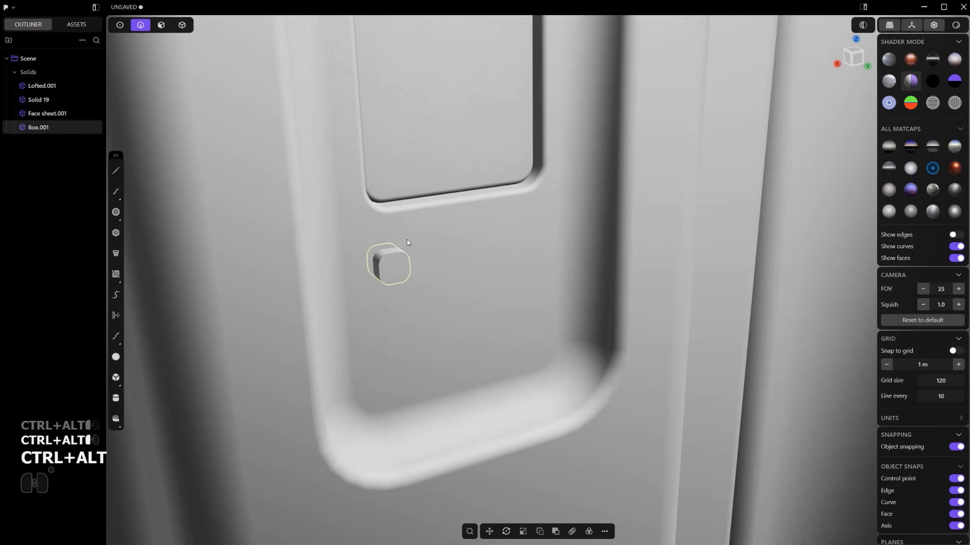
{"action": "left_click", "coordinate": [401, 253], "text": "ctrl+alt"}
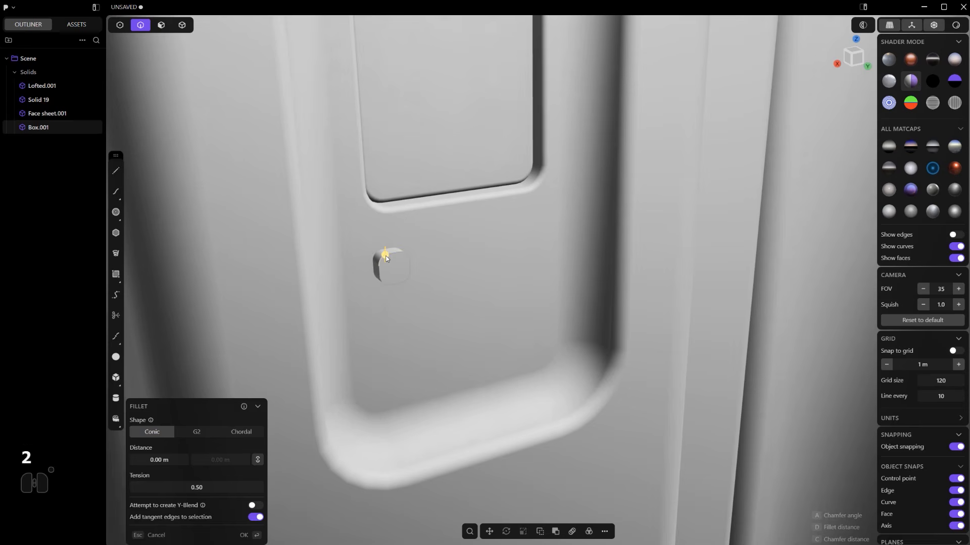
{"action": "left_click_drag", "start_coordinate": [386, 256], "coordinate": [386, 257]}
{"action": "right_click", "coordinate": [386, 256]}
Array the button horizontally into a row of 5 over an extent of about 0.097 m
{"action": "scroll", "coordinate": [409, 262], "scroll_direction": "down", "scroll_amount": 5}
{"action": "middle_click_drag", "start_coordinate": [418, 265], "coordinate": [449, 303], "text": "alt"}
{"action": "scroll", "coordinate": [449, 303], "scroll_direction": "up", "scroll_amount": 4}
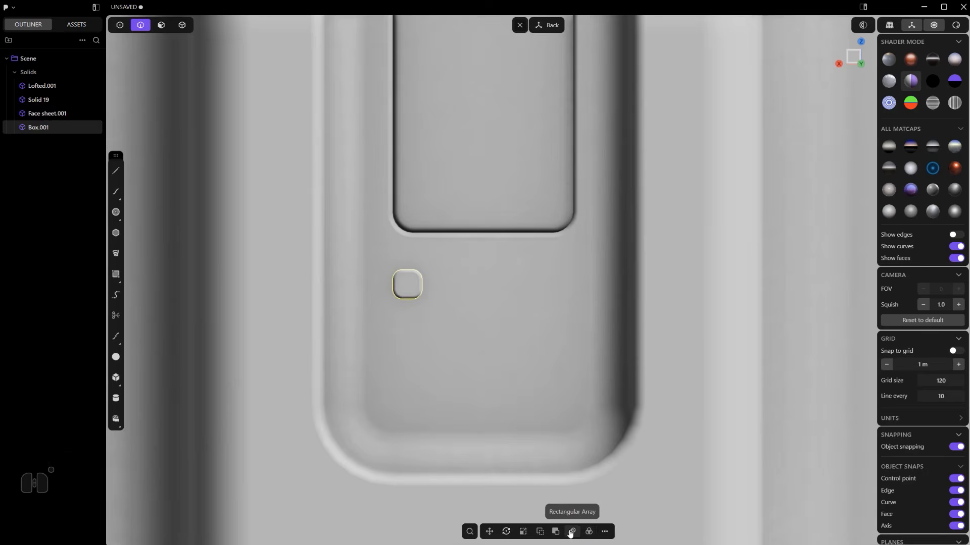
{"action": "left_click", "coordinate": [571, 531]}
{"action": "left_click", "coordinate": [556, 285]}
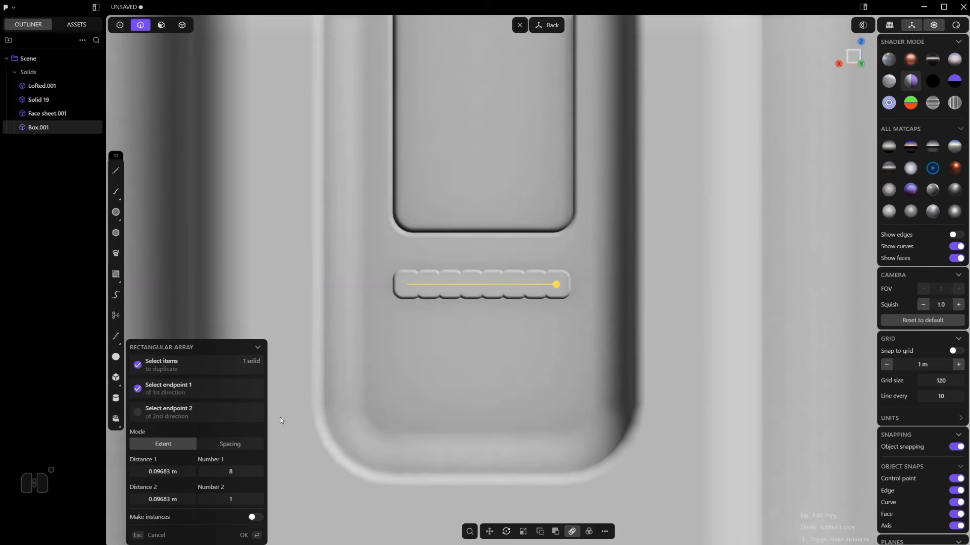
{"action": "type", "text": "5"}
{"action": "key", "text": "Return"}
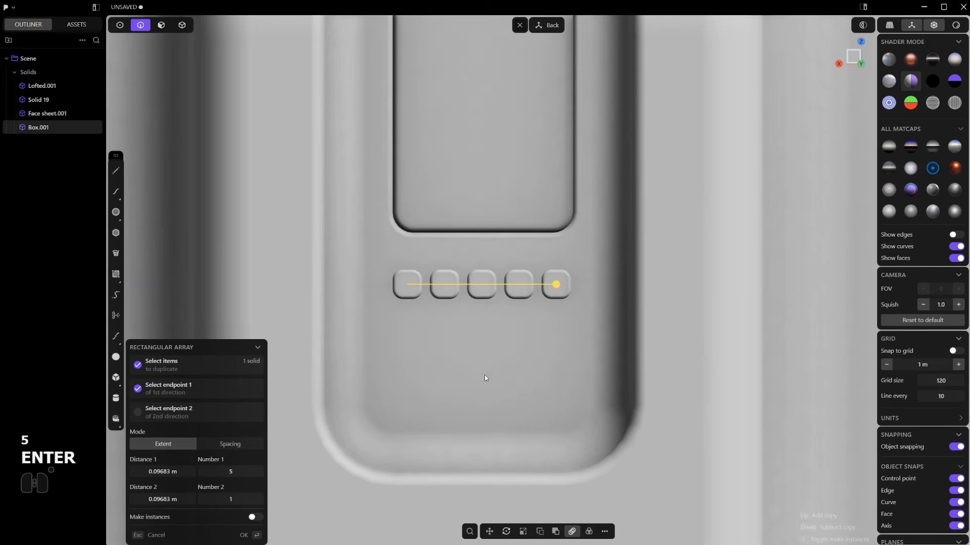
Duplicate the row of five buttons and place the copy about 0.03 m below the original
{"action": "key", "text": "shift+d"}
{"action": "key", "text": "y"}
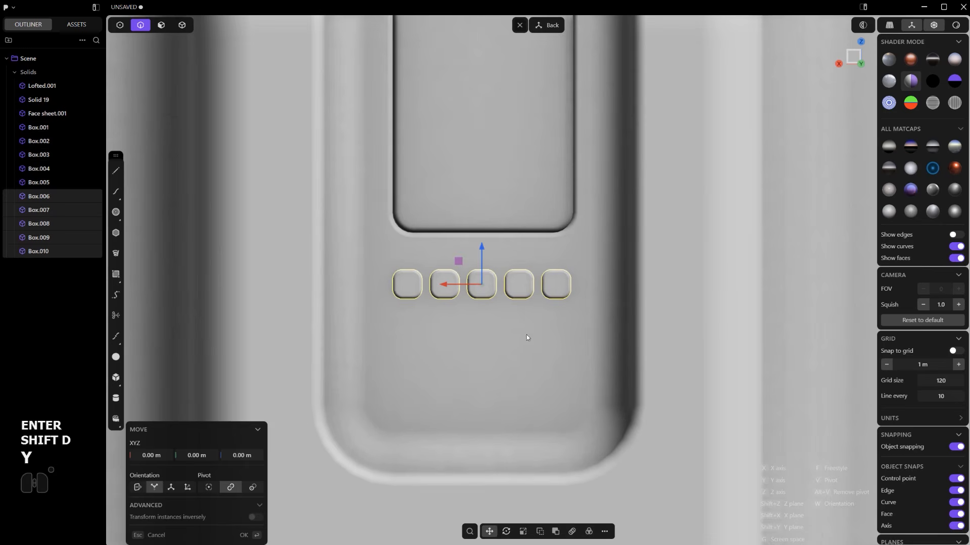
{"action": "key", "text": "z"}
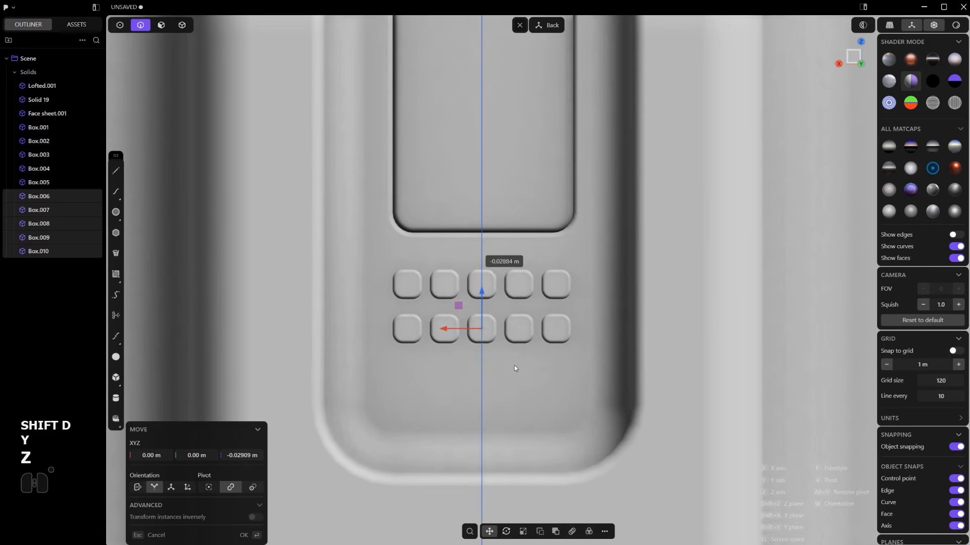
{"action": "left_click", "coordinate": [515, 366]}
Delete the first two buttons of the lower row
{"action": "left_click", "coordinate": [415, 328]}
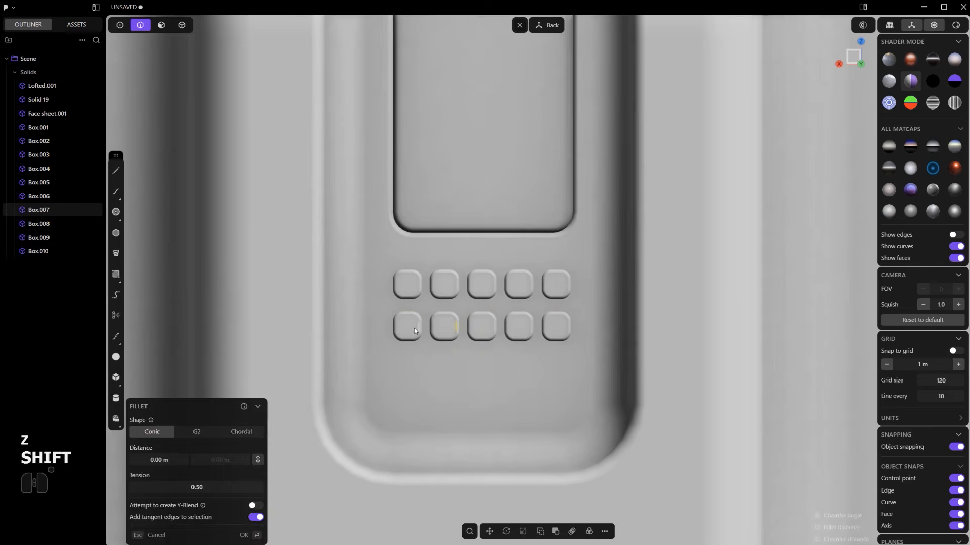
{"action": "left_click", "coordinate": [444, 334], "text": "shift"}
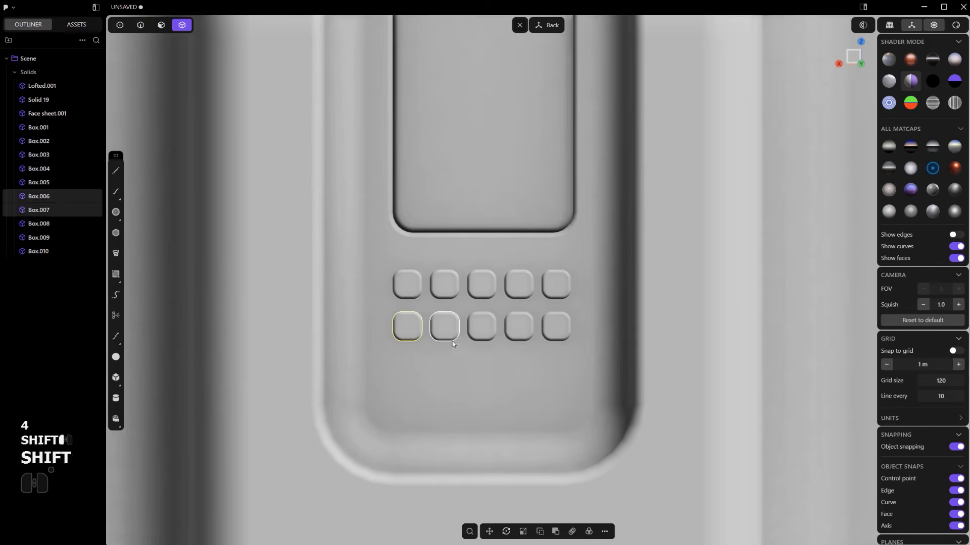
{"action": "key", "text": "x"}
{"action": "scroll", "coordinate": [465, 347], "scroll_direction": "down", "scroll_amount": 6}
{"action": "scroll", "coordinate": [469, 377], "scroll_direction": "down", "scroll_amount": 8}
{"action": "middle_click_drag", "start_coordinate": [469, 402], "coordinate": [513, 411]}
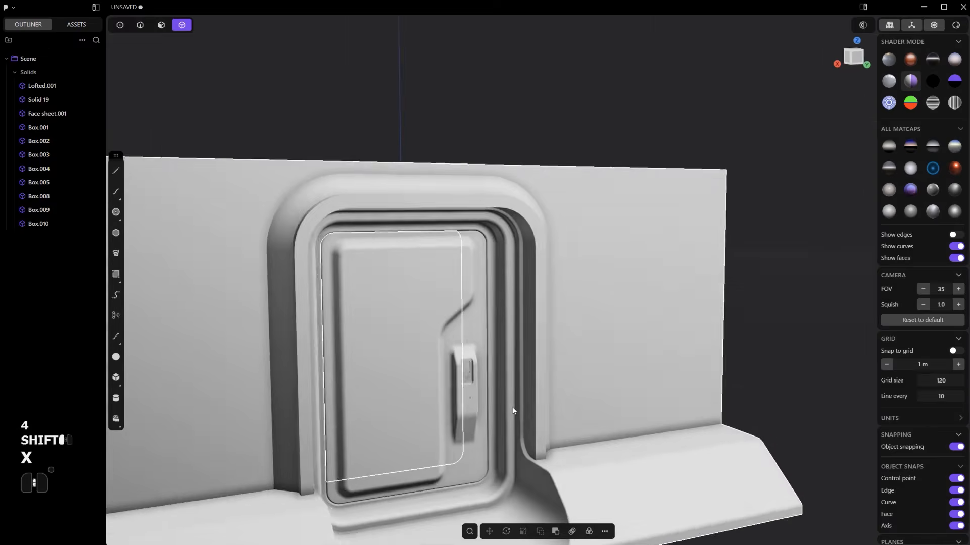
Fillet the inner and outer front edges of the recess frame, plus its outer base edge, by about 0.047 m
{"action": "scroll", "coordinate": [511, 407], "scroll_direction": "up", "scroll_amount": 3}
{"action": "scroll", "coordinate": [552, 300], "scroll_direction": "up", "scroll_amount": 3}
{"action": "middle_click_drag", "start_coordinate": [502, 367], "coordinate": [559, 339], "text": "shift"}
{"action": "scroll", "coordinate": [536, 301], "scroll_direction": "down", "scroll_amount": 8}
{"action": "scroll", "coordinate": [537, 265], "scroll_direction": "up", "scroll_amount": 3}
{"action": "scroll", "coordinate": [536, 271], "scroll_direction": "down", "scroll_amount": 3}
{"action": "scroll", "coordinate": [511, 247], "scroll_direction": "up", "scroll_amount": 3}
{"action": "middle_click_drag", "start_coordinate": [535, 262], "coordinate": [513, 287], "text": "shift"}
{"action": "scroll", "coordinate": [514, 263], "scroll_direction": "down", "scroll_amount": 3}
{"action": "scroll", "coordinate": [513, 284], "scroll_direction": "up", "scroll_amount": 3}
{"action": "middle_click_drag", "start_coordinate": [490, 233], "coordinate": [559, 237], "text": "shift"}
{"action": "scroll", "coordinate": [560, 236], "scroll_direction": "up", "scroll_amount": 3}
{"action": "key", "text": "2"}
{"action": "left_click", "coordinate": [525, 150]}
{"action": "key", "text": "f"}
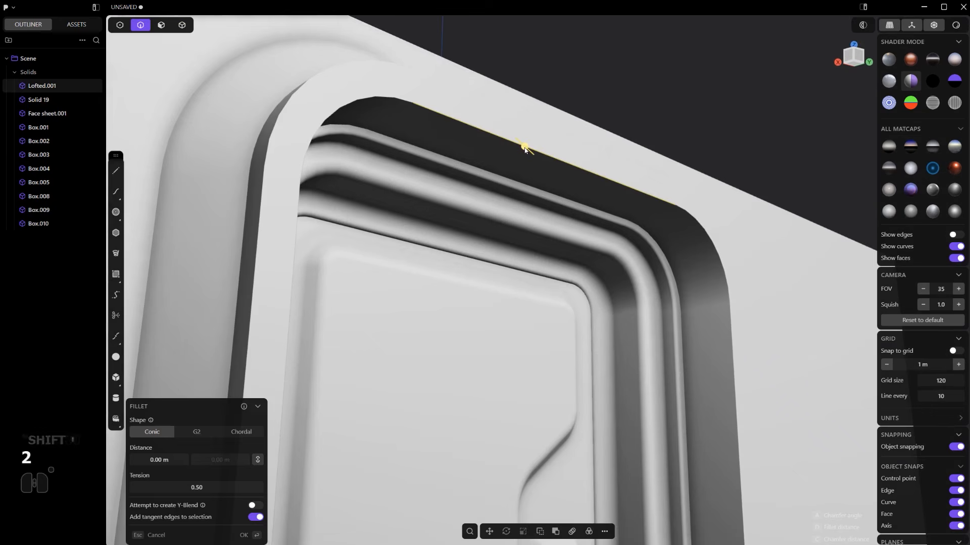
{"action": "mouse_move", "coordinate": [526, 152]}
{"action": "left_mouse_down"}
{"action": "mouse_move", "coordinate": [520, 143]}
{"action": "mouse_move", "coordinate": [529, 148]}
{"action": "left_mouse_up"}
{"action": "key", "text": "ctrl"}
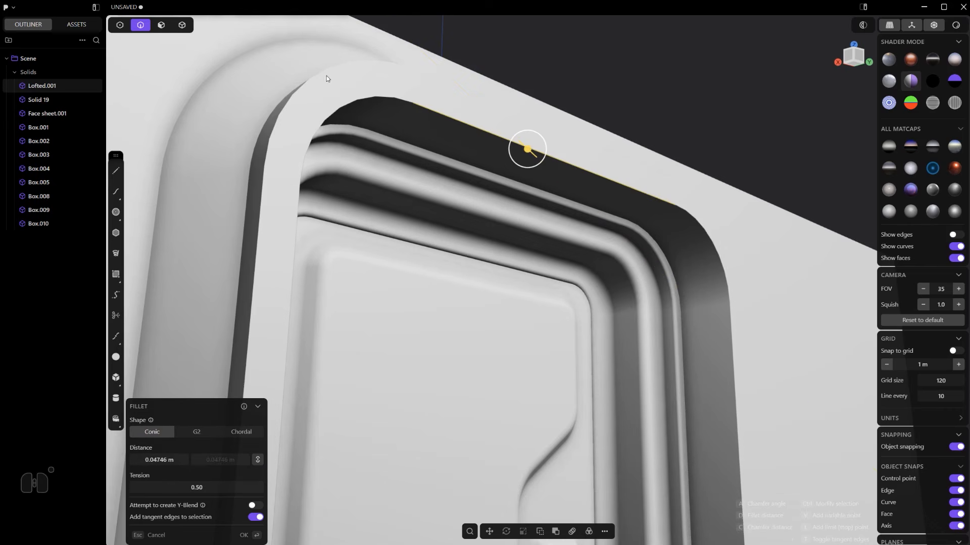
{"action": "left_click", "coordinate": [326, 73], "text": "ctrl"}
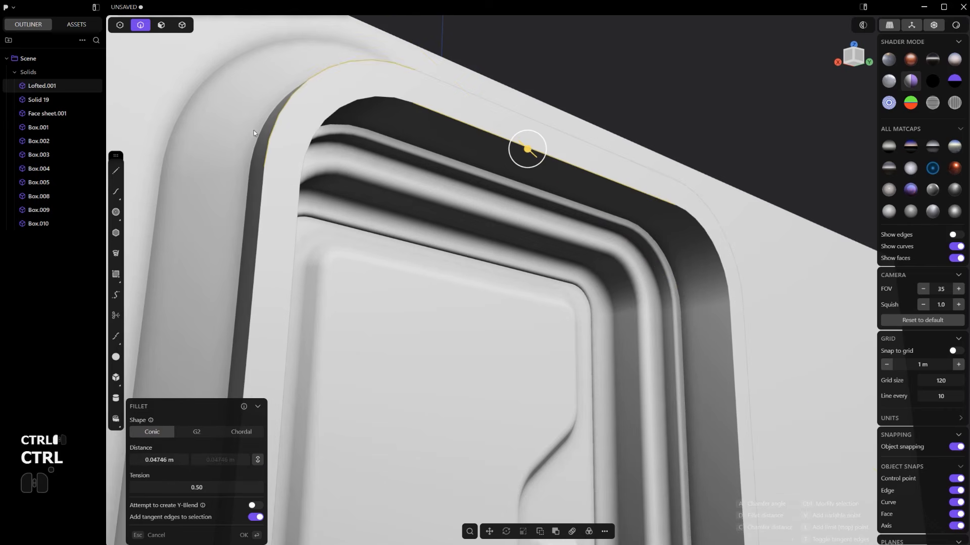
{"action": "left_click", "coordinate": [259, 132], "text": "ctrl"}
{"action": "right_click", "coordinate": [354, 156]}
Fillet the thin inner step edge that runs around the frame's opening
{"action": "scroll", "coordinate": [509, 189], "scroll_direction": "up", "scroll_amount": 4}
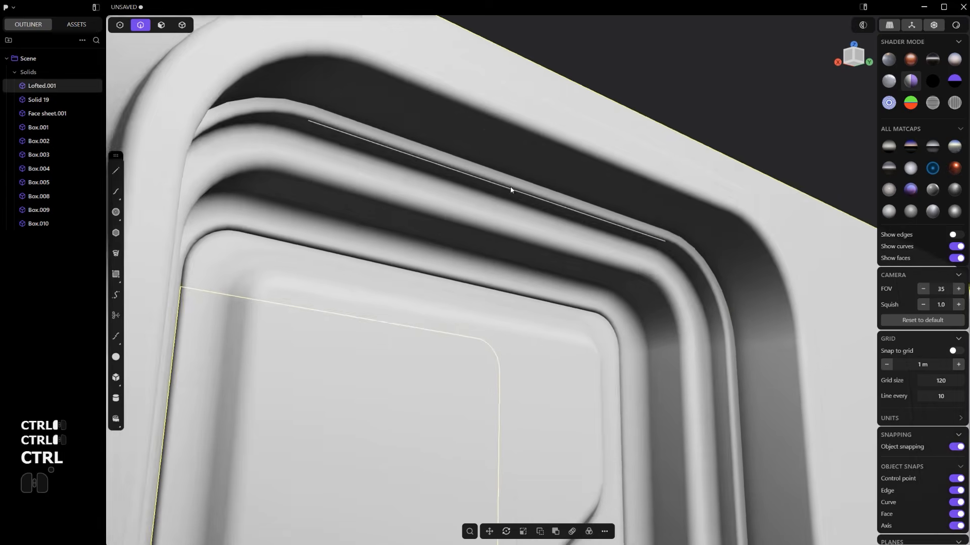
{"action": "middle_click_drag", "start_coordinate": [510, 189], "coordinate": [502, 176]}
{"action": "scroll", "coordinate": [503, 175], "scroll_direction": "up", "scroll_amount": 2}
{"action": "left_click", "coordinate": [434, 150]}
{"action": "key", "text": "2"}
{"action": "left_click_drag", "start_coordinate": [434, 150], "coordinate": [440, 153]}
{"action": "right_click", "coordinate": [490, 216]}
Draw a long, narrow box on the underside of the frame's upper inner face and join it to the wall body
{"action": "scroll", "coordinate": [504, 223], "scroll_direction": "down", "scroll_amount": 6}
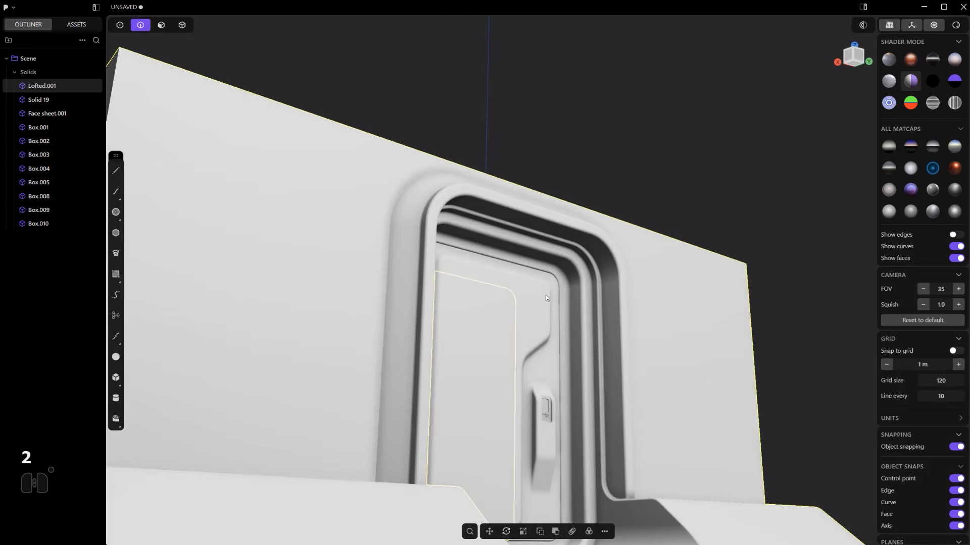
{"action": "mouse_move", "coordinate": [545, 295]}
{"action": "middle_mouse_down"}
{"action": "mouse_move", "coordinate": [469, 262]}
{"action": "mouse_move", "coordinate": [519, 302]}
{"action": "mouse_move", "coordinate": [538, 280]}
{"action": "middle_mouse_up"}
{"action": "scroll", "coordinate": [529, 286], "scroll_direction": "up", "scroll_amount": 3}
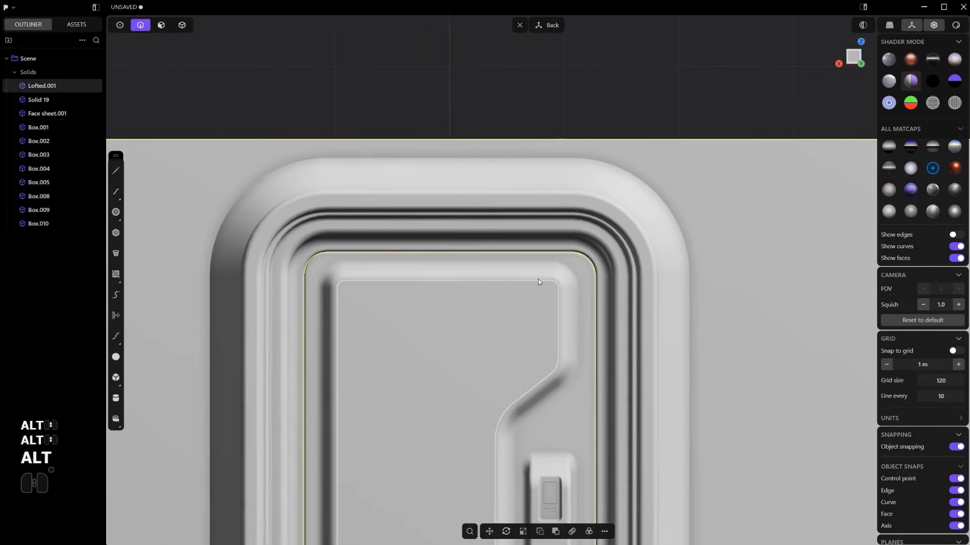
{"action": "middle_click_drag", "start_coordinate": [428, 258], "coordinate": [553, 185]}
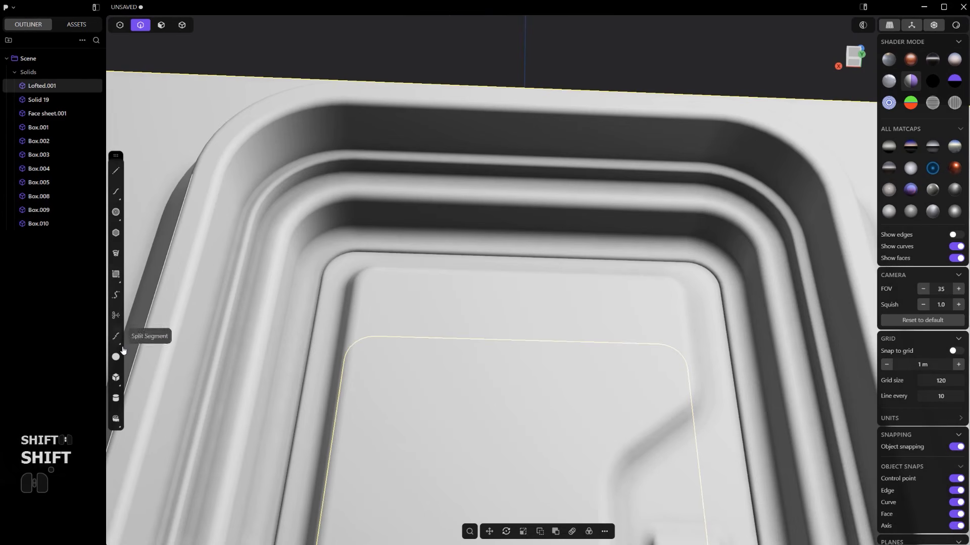
{"action": "left_click", "coordinate": [116, 377]}
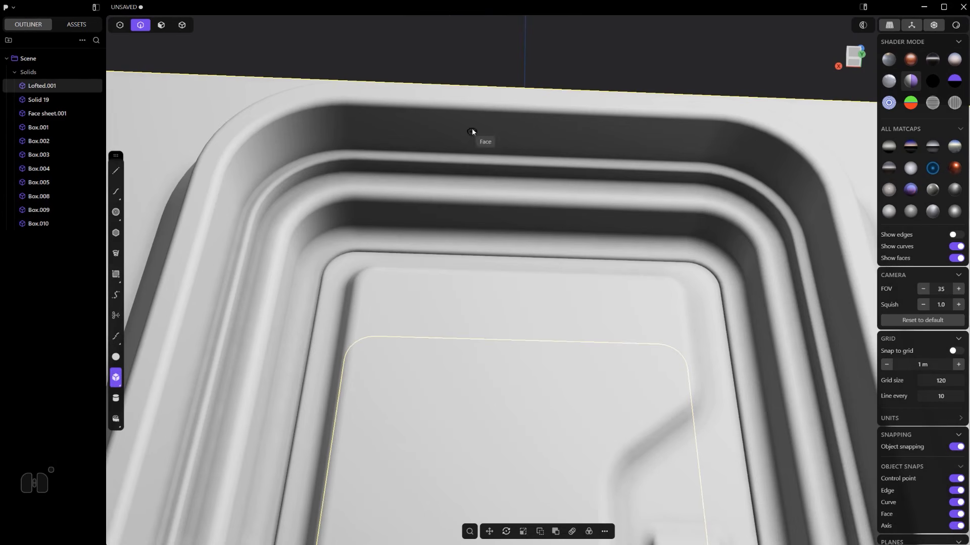
{"action": "left_click", "coordinate": [399, 116]}
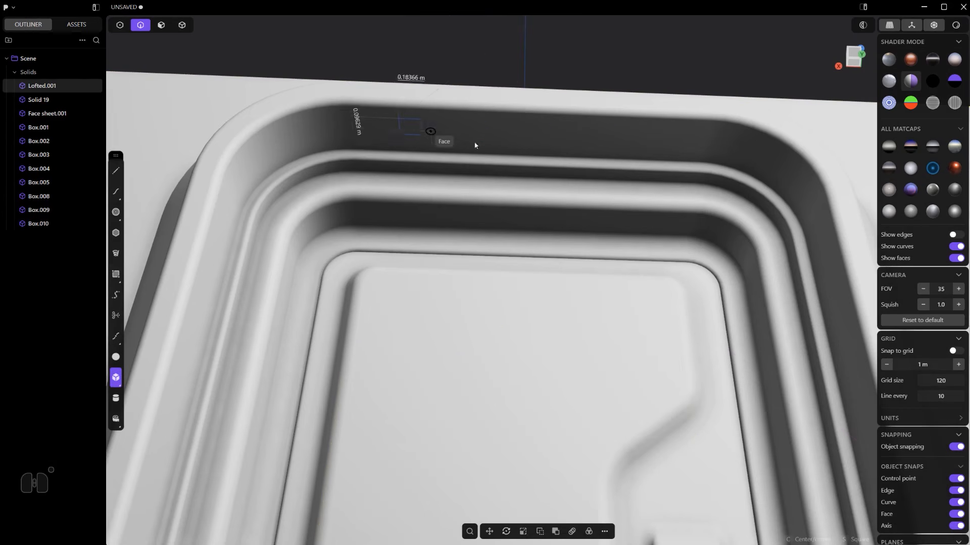
{"action": "left_click", "coordinate": [656, 151]}
{"action": "left_click", "coordinate": [649, 145]}
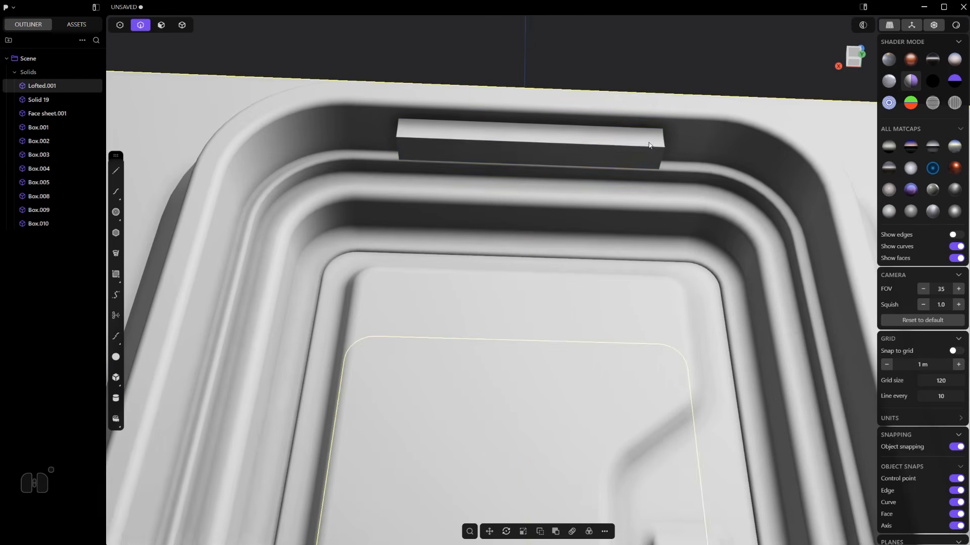
Round the four corner edges of the long bar and push its lower face in to make it thinner
{"action": "middle_click_drag", "start_coordinate": [650, 146], "coordinate": [656, 147]}
{"action": "key", "text": "2"}
{"action": "left_click_drag", "start_coordinate": [663, 139], "coordinate": [676, 140], "text": "ctrl+alt"}
{"action": "key", "text": "3"}
{"action": "left_click_drag", "start_coordinate": [600, 151], "coordinate": [609, 131], "text": "ctrl+alt"}
{"action": "right_click", "coordinate": [602, 166]}
Fillet the rim and base edges of the long bar by about 0.011 m
{"action": "key", "text": "2"}
{"action": "left_click", "coordinate": [604, 133]}
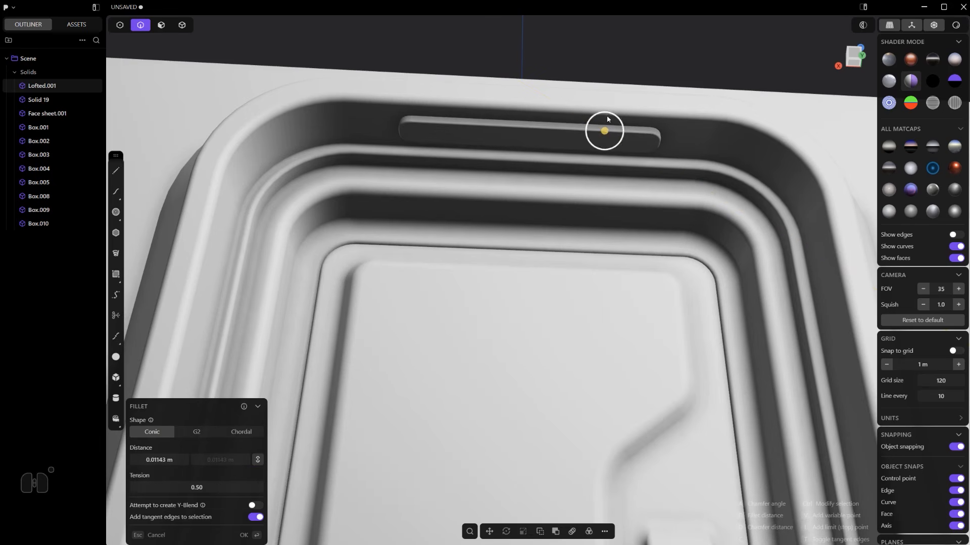
{"action": "left_click", "coordinate": [577, 127], "text": "ctrl"}
{"action": "right_click", "coordinate": [577, 126]}
Offset the outline of the bar's lower face inward and push the inner face in to form a shallow recess
{"action": "scroll", "coordinate": [577, 127], "scroll_direction": "up", "scroll_amount": 5}
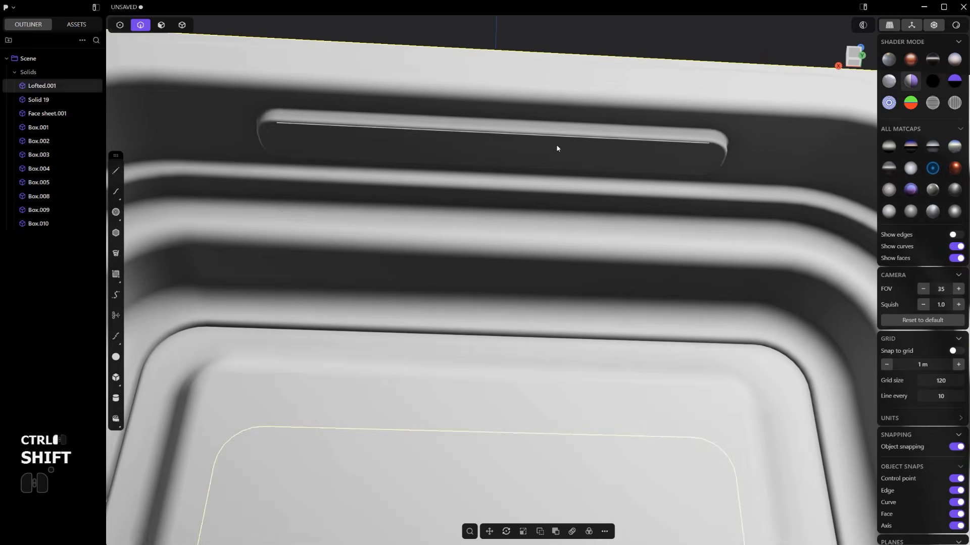
{"action": "key", "text": "3"}
{"action": "left_click", "coordinate": [537, 163]}
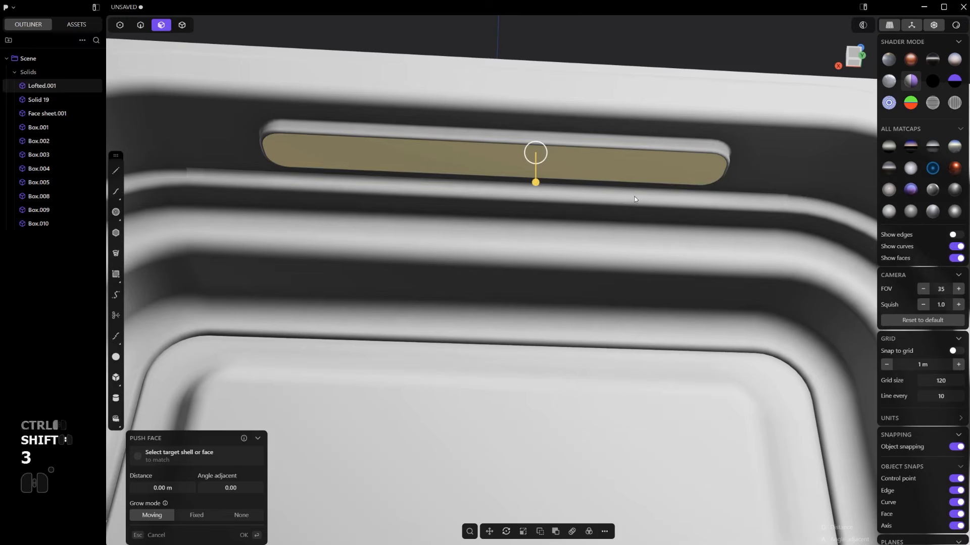
{"action": "key", "text": "o"}
{"action": "left_click", "coordinate": [642, 198]}
{"action": "right_click", "coordinate": [642, 198]}
{"action": "left_click", "coordinate": [610, 166]}
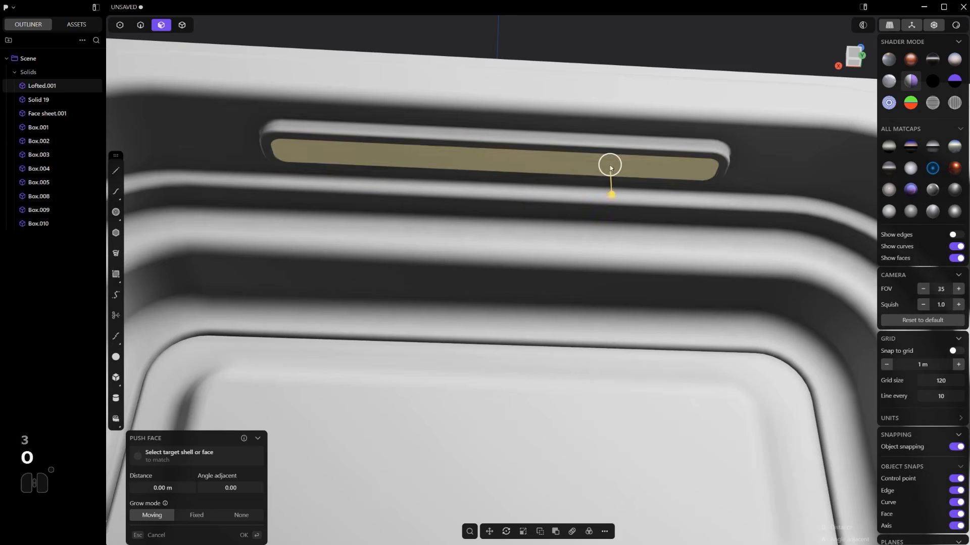
{"action": "left_click_drag", "start_coordinate": [611, 195], "coordinate": [611, 190]}
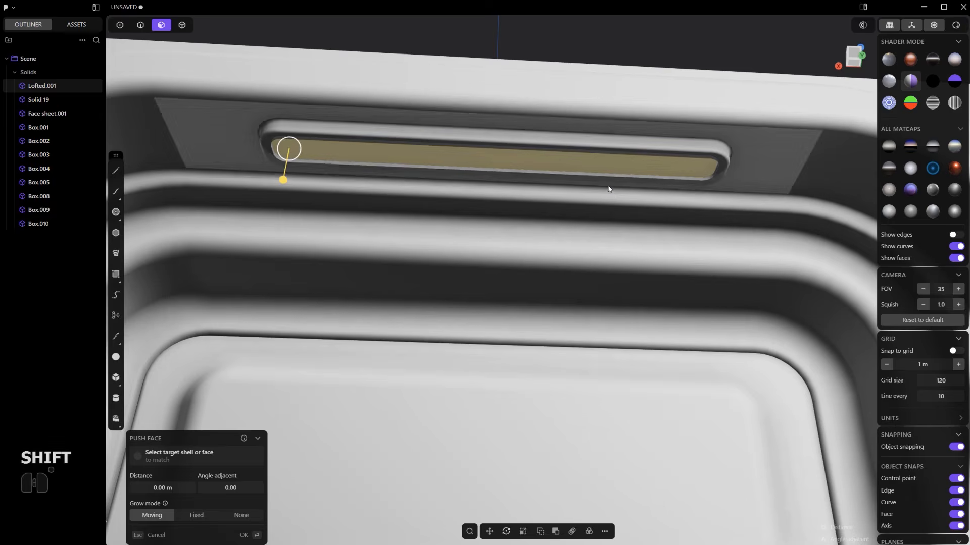
Duplicate the recessed face of the long bar as a separate sheet and thicken it slightly into an inset light strip
{"action": "key", "text": "shift+d"}
{"action": "key", "text": "shift+f"}
{"action": "left_click", "coordinate": [589, 264]}
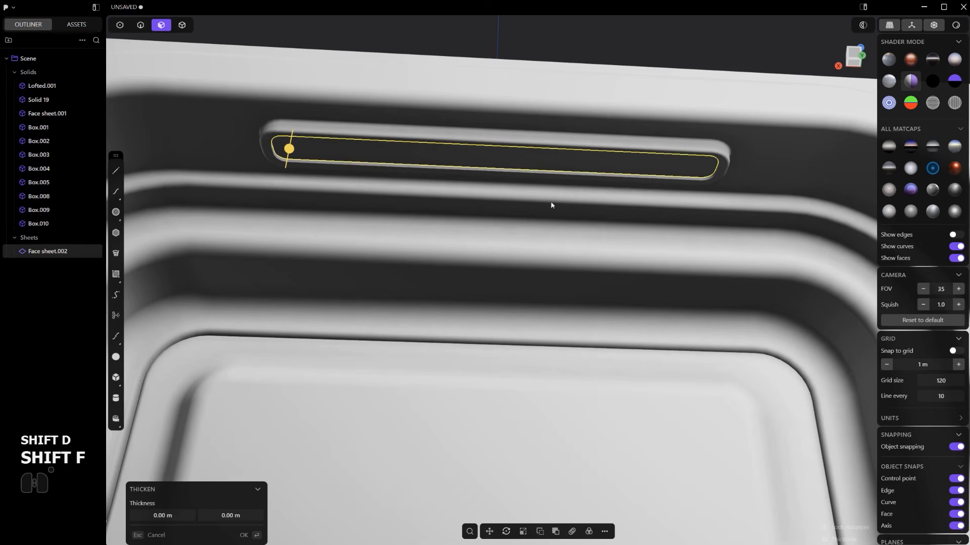
{"action": "left_click_drag", "start_coordinate": [288, 149], "coordinate": [289, 152]}
{"action": "key", "text": "2"}
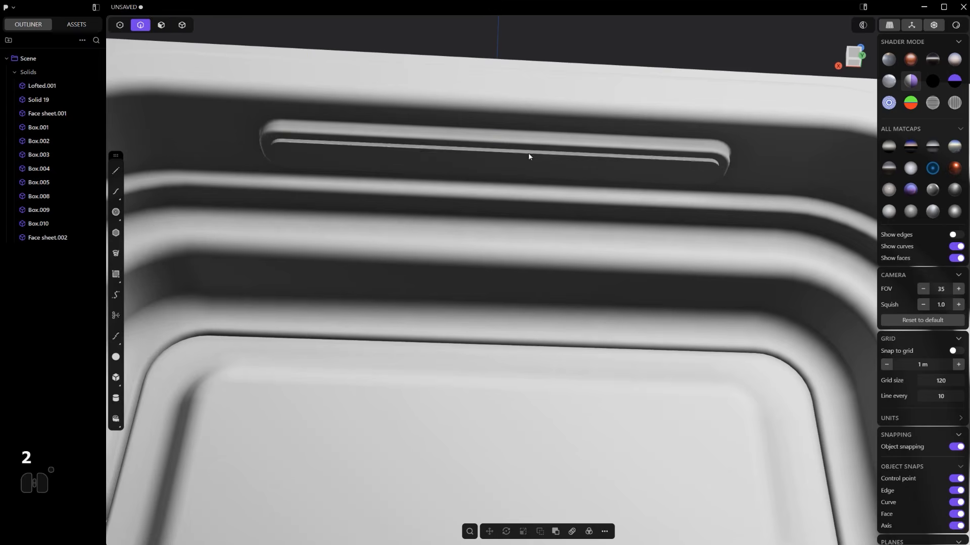
{"action": "left_click", "coordinate": [529, 156]}
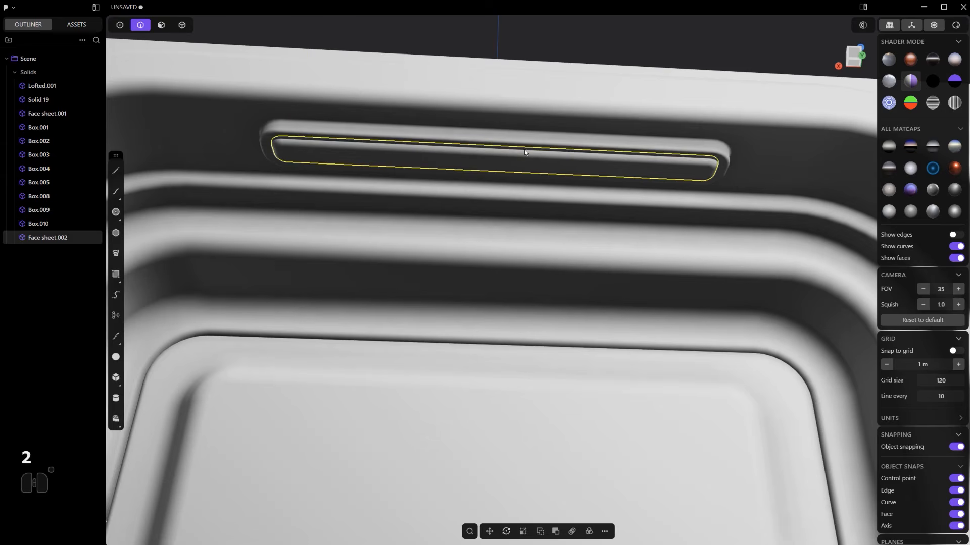
{"action": "key", "text": "f"}
Cut a narrow vertical slot about 0.086 m wide and 2.03 m long into the stepped door panel with a box
{"action": "middle_click_drag", "start_coordinate": [549, 164], "coordinate": [627, 251], "text": "alt"}
{"action": "left_click", "coordinate": [615, 100]}
{"action": "scroll", "coordinate": [606, 223], "scroll_direction": "down", "scroll_amount": 5}
{"action": "scroll", "coordinate": [596, 255], "scroll_direction": "up", "scroll_amount": 5}
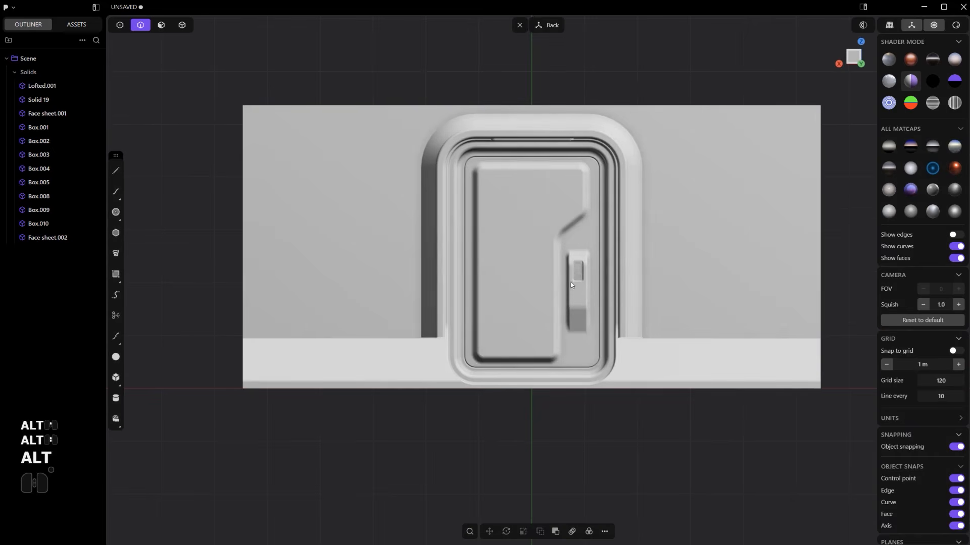
{"action": "scroll", "coordinate": [477, 348], "scroll_direction": "up", "scroll_amount": 3}
{"action": "middle_click_drag", "start_coordinate": [505, 225], "coordinate": [492, 247], "text": "shift"}
{"action": "middle_click_drag", "start_coordinate": [501, 205], "coordinate": [470, 221], "text": "shift"}
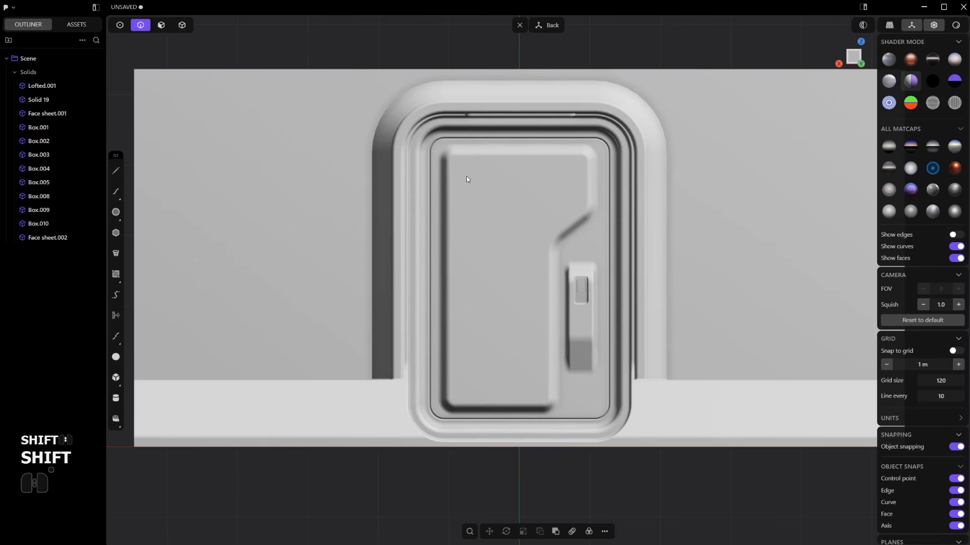
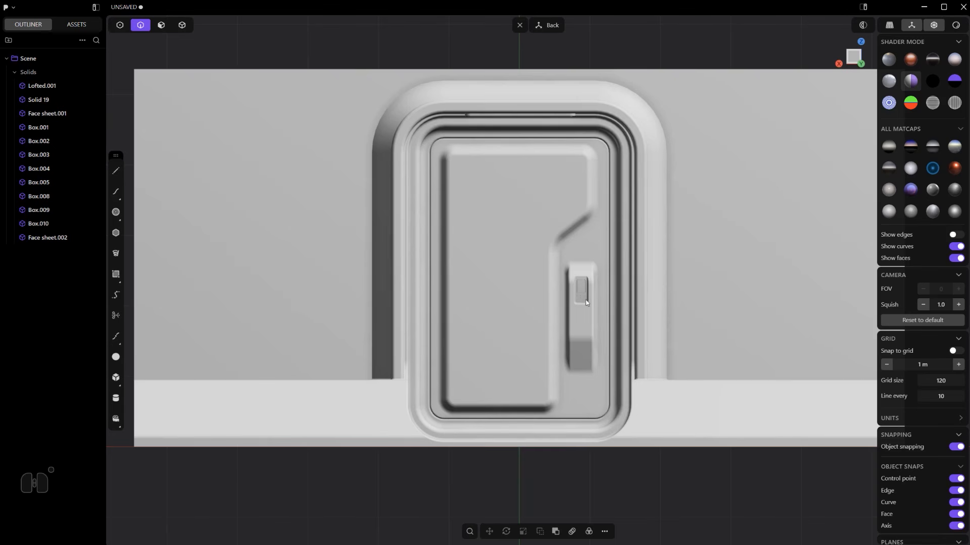
{"action": "middle_click_drag", "start_coordinate": [586, 303], "coordinate": [480, 230], "text": "shift"}
{"action": "left_click", "coordinate": [115, 377]}
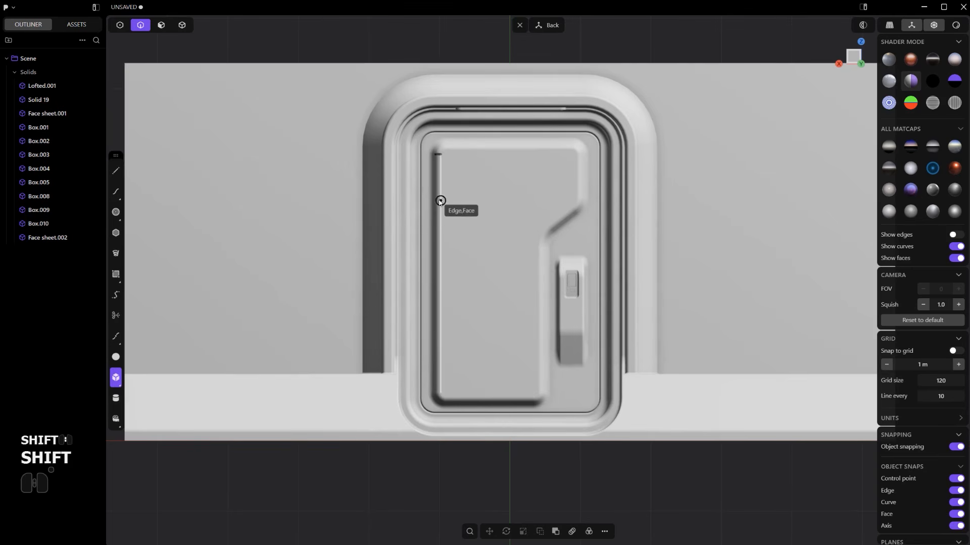
{"action": "left_click", "coordinate": [454, 166]}
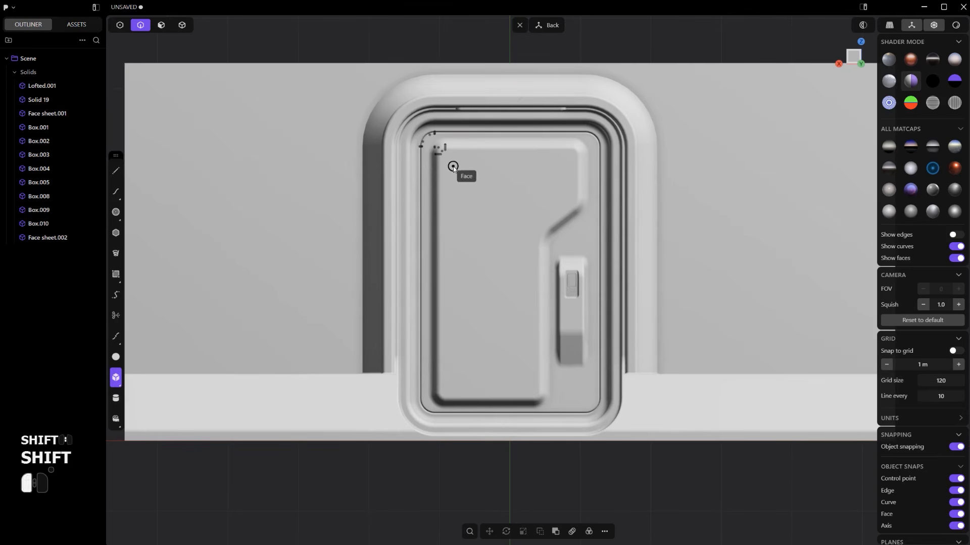
{"action": "left_click", "coordinate": [459, 309]}
{"action": "middle_click_drag", "start_coordinate": [458, 303], "coordinate": [476, 231]}
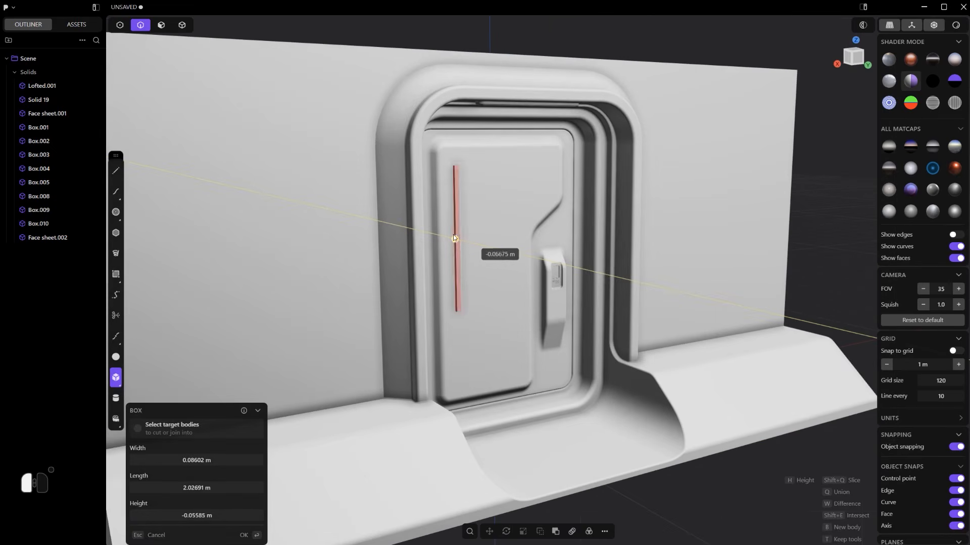
{"action": "left_click", "coordinate": [454, 237]}
Round the short corner edges at both ends of the vertical slot
{"action": "scroll", "coordinate": [454, 237], "scroll_direction": "up", "scroll_amount": 2}
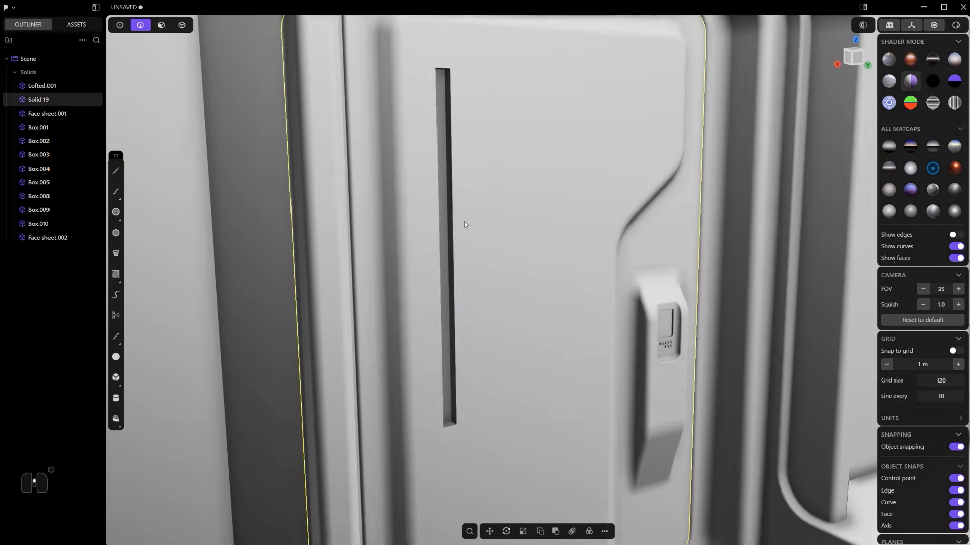
{"action": "scroll", "coordinate": [434, 100], "scroll_direction": "up", "scroll_amount": 2}
{"action": "middle_click_drag", "start_coordinate": [435, 100], "coordinate": [449, 57]}
{"action": "left_click", "coordinate": [447, 99], "text": "ctrl+alt"}
{"action": "key", "text": "b"}
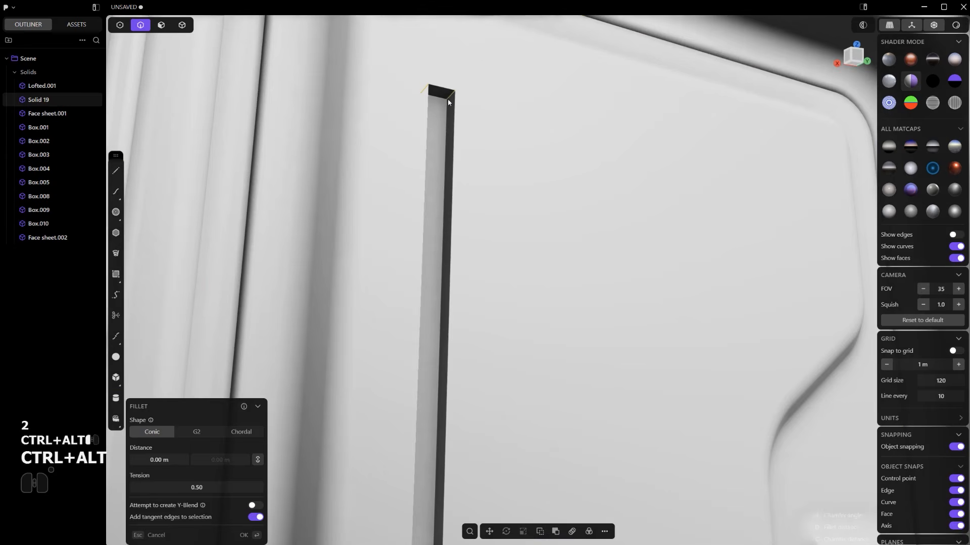
{"action": "scroll", "coordinate": [448, 98], "scroll_direction": "down", "scroll_amount": 5}
{"action": "scroll", "coordinate": [464, 337], "scroll_direction": "up", "scroll_amount": 5}
{"action": "left_click_drag", "start_coordinate": [391, 400], "coordinate": [391, 387]}
{"action": "right_click", "coordinate": [392, 390]}
Apply a small fillet to the outer rim of the vertical slot
{"action": "left_click", "coordinate": [419, 344]}
{"action": "key", "text": "b"}
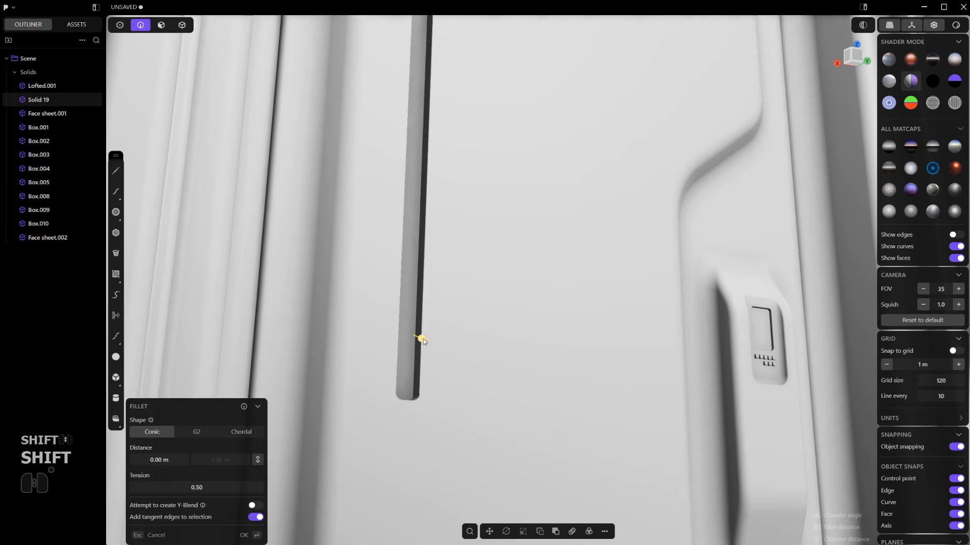
{"action": "left_click_drag", "start_coordinate": [424, 338], "coordinate": [421, 339]}
{"action": "right_click", "coordinate": [421, 338]}
Push the floor face of the vertical slot to adjust the slot's depth
{"action": "middle_click_drag", "start_coordinate": [422, 339], "coordinate": [432, 341]}
{"action": "key", "text": "3"}
{"action": "left_click", "coordinate": [421, 310]}
{"action": "key", "text": "o"}
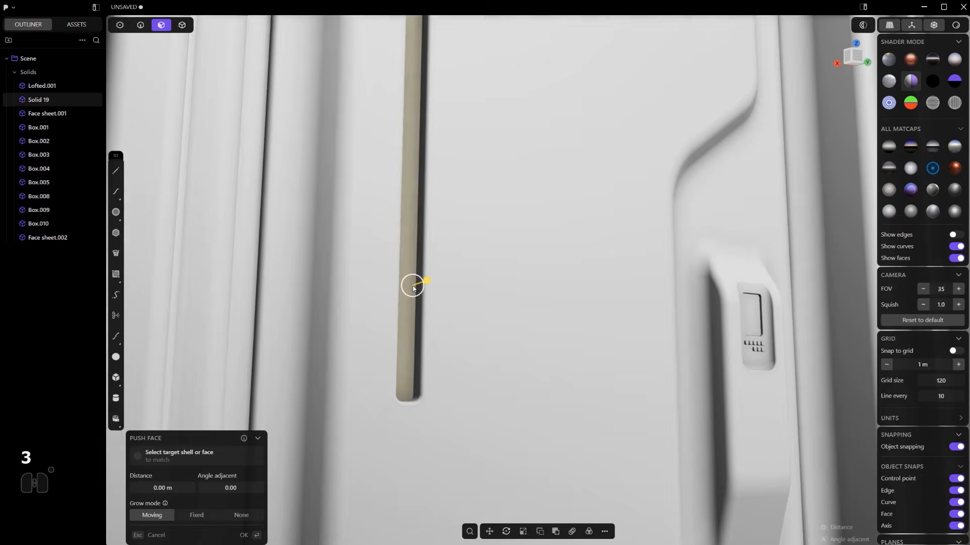
{"action": "middle_click_drag", "start_coordinate": [411, 284], "coordinate": [412, 284]}
{"action": "mouse_move", "coordinate": [412, 284]}
{"action": "left_mouse_down"}
{"action": "mouse_move", "coordinate": [439, 292]}
{"action": "mouse_move", "coordinate": [423, 270]}
{"action": "left_mouse_up"}
Chamfer the inner floor edge of the vertical slot by about 0.006 m
{"action": "key", "text": "2"}
{"action": "left_click", "coordinate": [417, 260]}
{"action": "scroll", "coordinate": [424, 270], "scroll_direction": "up", "scroll_amount": 2}
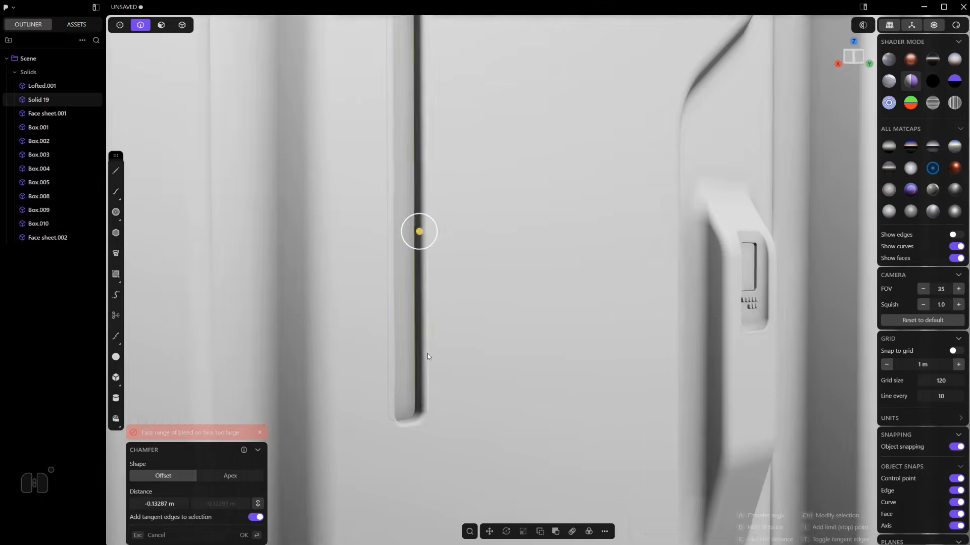
{"action": "key", "text": "ctrl+z"}
{"action": "left_click_drag", "start_coordinate": [415, 336], "coordinate": [415, 334]}
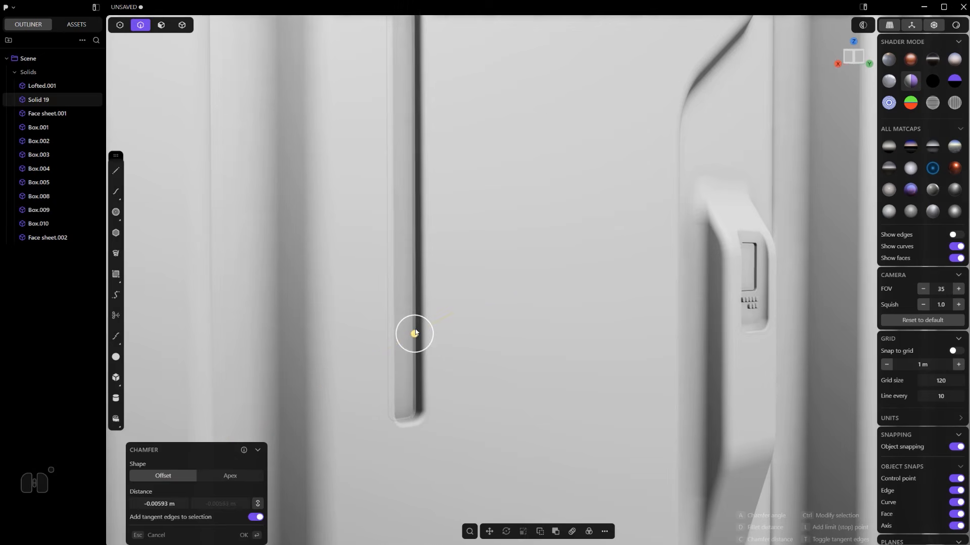
{"action": "right_click", "coordinate": [415, 335]}
Examine the layout of the door panel, slot and keypad block in the back view
{"action": "scroll", "coordinate": [415, 335], "scroll_direction": "down", "scroll_amount": 5}
{"action": "middle_click_drag", "start_coordinate": [463, 329], "coordinate": [517, 337], "text": "alt"}
{"action": "left_click", "coordinate": [580, 435]}
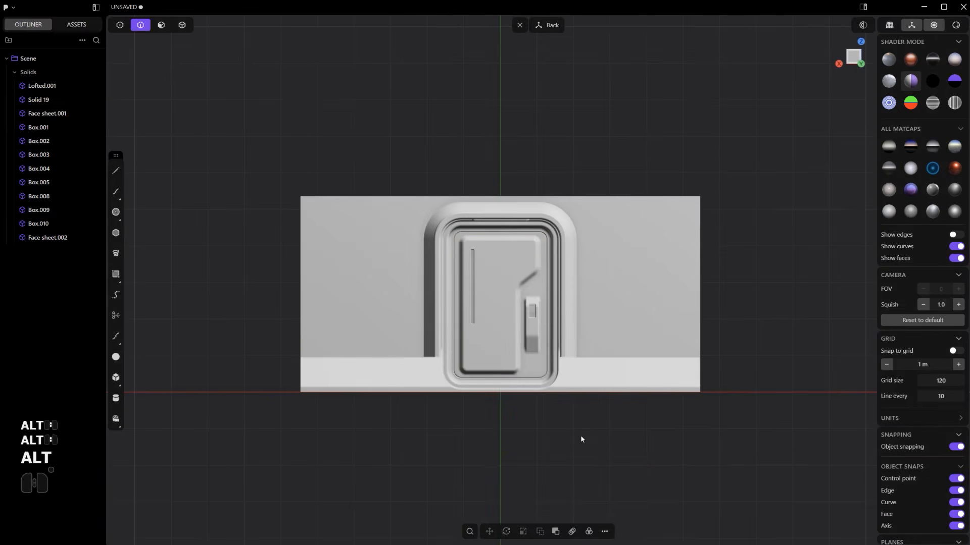
{"action": "scroll", "coordinate": [581, 434], "scroll_direction": "up", "scroll_amount": 3}
{"action": "middle_click_drag", "start_coordinate": [547, 402], "coordinate": [525, 389], "text": "shift"}
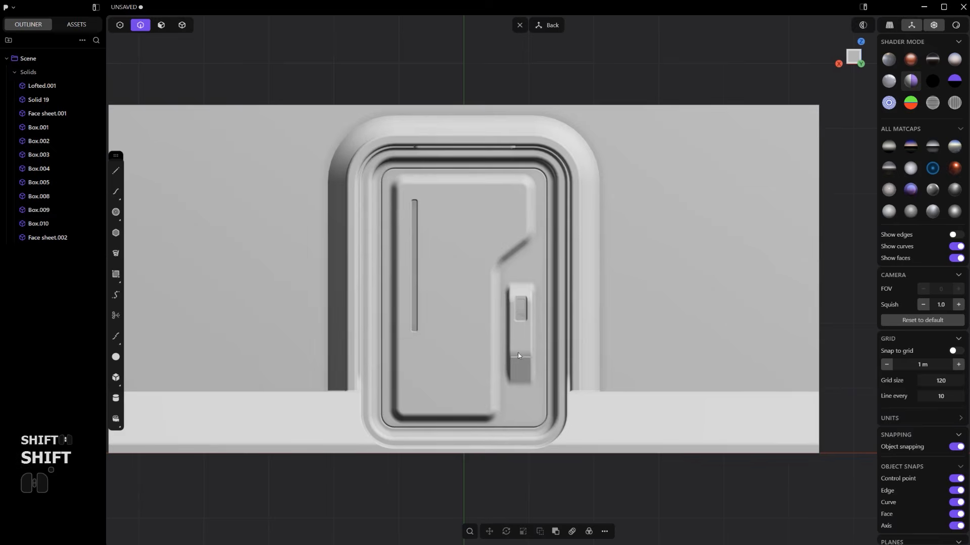
{"action": "scroll", "coordinate": [517, 303], "scroll_direction": "up", "scroll_amount": 4}
{"action": "scroll", "coordinate": [518, 256], "scroll_direction": "down", "scroll_amount": 2}
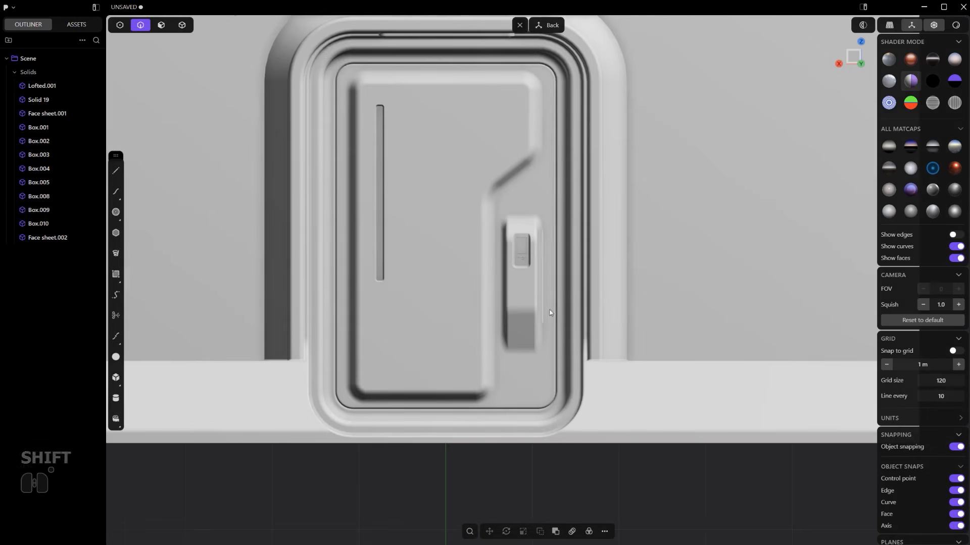
{"action": "scroll", "coordinate": [549, 273], "scroll_direction": "up", "scroll_amount": 2, "text": "shift"}
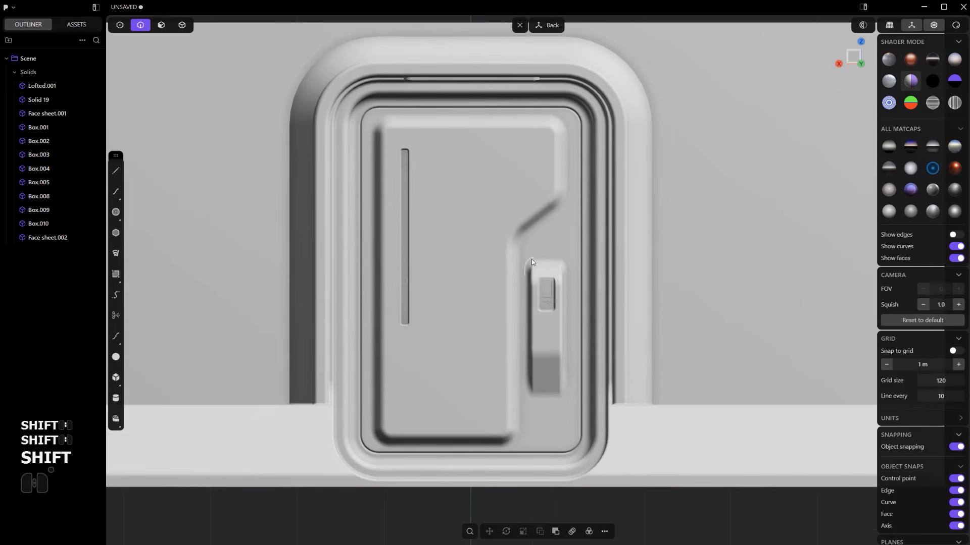
{"action": "middle_click_drag", "start_coordinate": [531, 263], "coordinate": [482, 234], "text": "shift"}
{"action": "middle_click_drag", "start_coordinate": [462, 199], "coordinate": [461, 218], "text": "shift"}
{"action": "scroll", "coordinate": [508, 196], "scroll_direction": "up", "scroll_amount": 2}
{"action": "scroll", "coordinate": [509, 190], "scroll_direction": "down", "scroll_amount": 2}
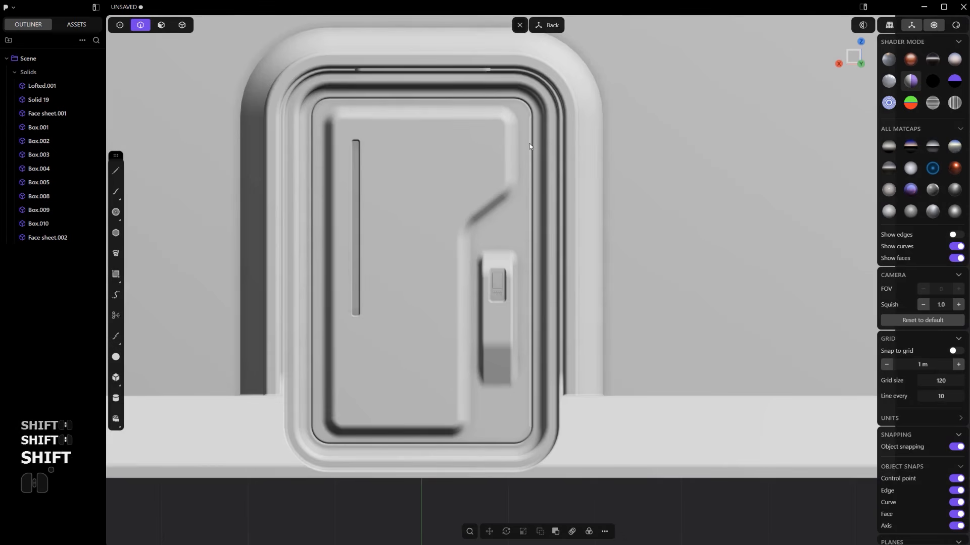
Draw a small box as a new body straddling the door panel's side edge, just below the upper corner above the keypad block
{"action": "scroll", "coordinate": [530, 404], "scroll_direction": "up", "scroll_amount": 4}
{"action": "middle_click_drag", "start_coordinate": [467, 343], "coordinate": [440, 426], "text": "shift"}
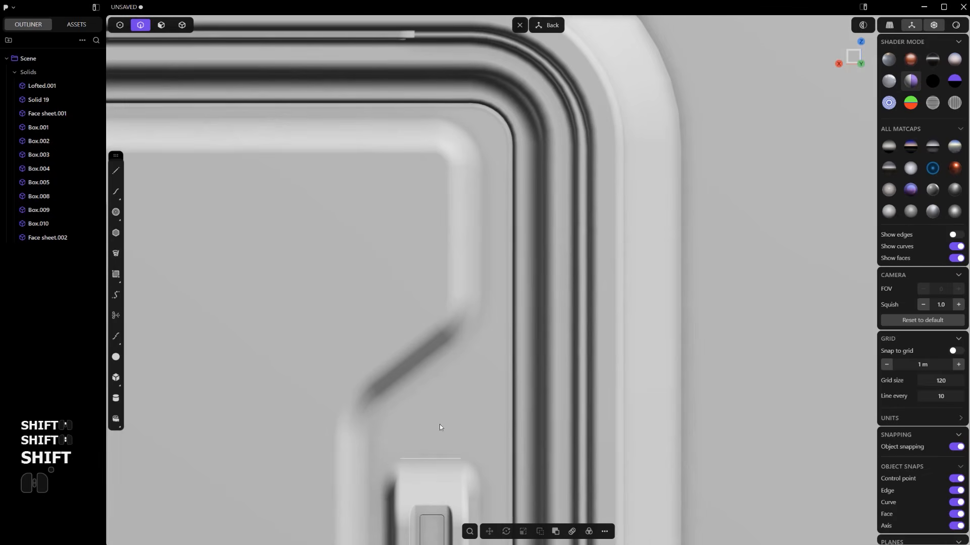
{"action": "left_click", "coordinate": [116, 377]}
{"action": "left_click", "coordinate": [500, 189]}
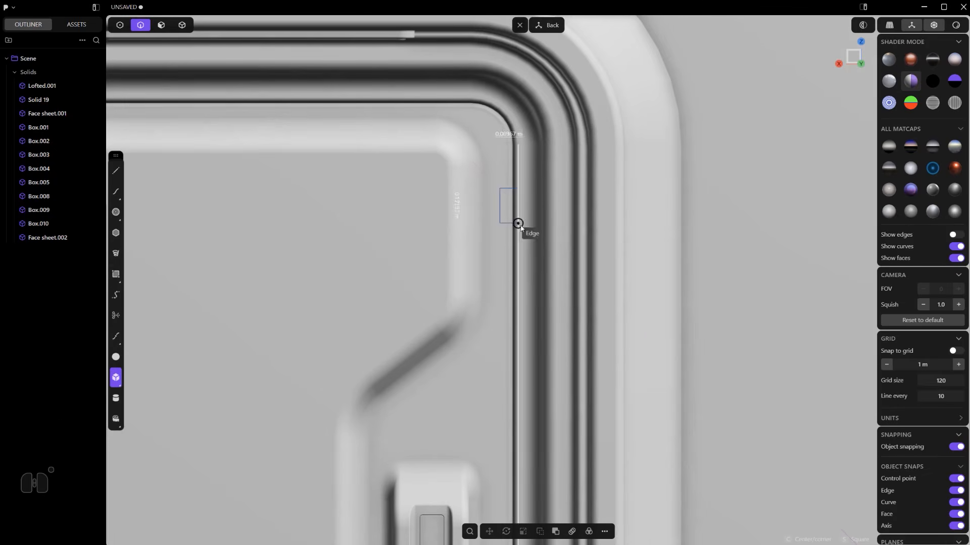
{"action": "left_click", "coordinate": [532, 226]}
{"action": "middle_click_drag", "start_coordinate": [530, 228], "coordinate": [507, 252]}
{"action": "right_click", "coordinate": [484, 268]}
{"action": "key", "text": "b"}
{"action": "scroll", "coordinate": [482, 249], "scroll_direction": "up", "scroll_amount": 4}
{"action": "middle_click_drag", "start_coordinate": [507, 253], "coordinate": [618, 359], "text": "shift"}
Chamfer the small block's vertical edge on the door panel side by about 0.037 m
{"action": "key", "text": "b"}
{"action": "key", "text": "2"}
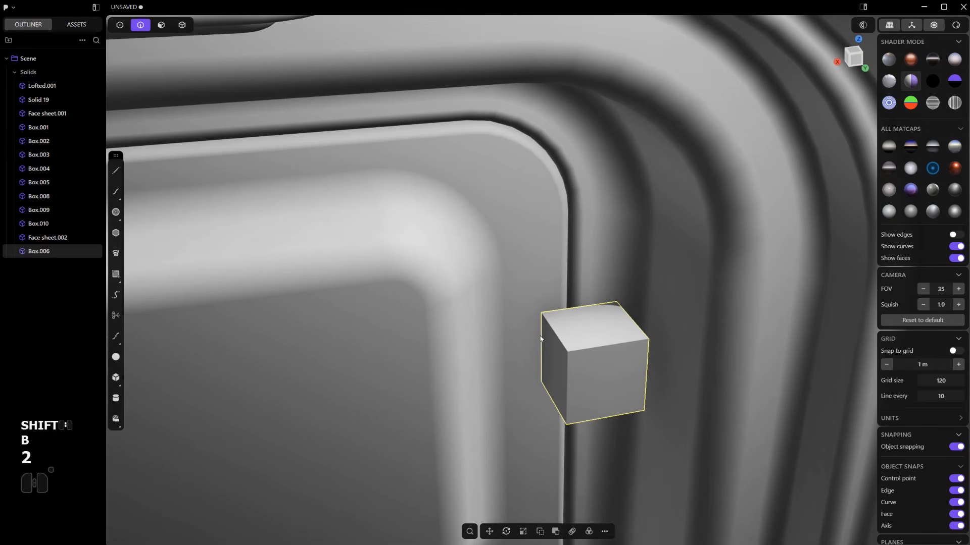
{"action": "left_click", "coordinate": [541, 338]}
{"action": "left_click_drag", "start_coordinate": [541, 340], "coordinate": [555, 358]}
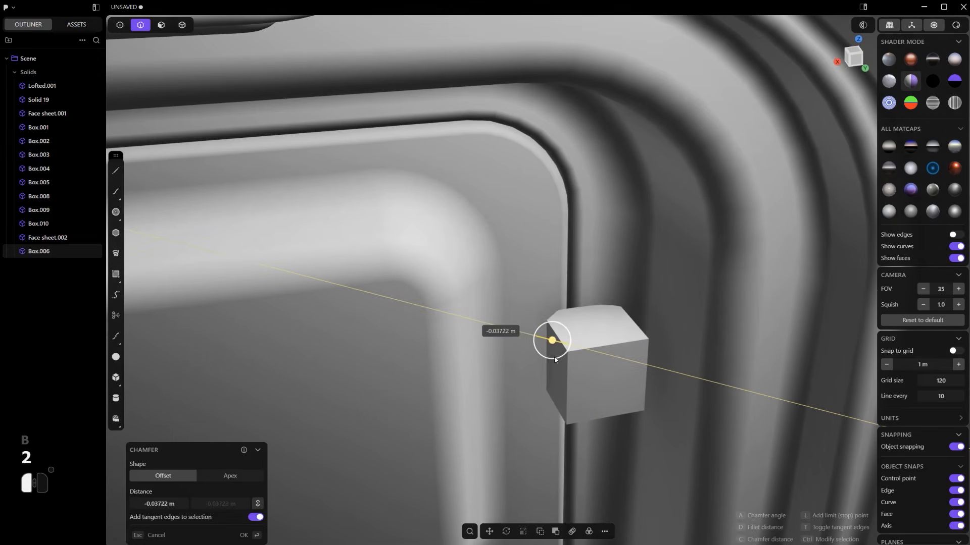
{"action": "right_click", "coordinate": [558, 361]}
Isolate the small block and fillet the upper and lower edges around its chamfered corner
{"action": "scroll", "coordinate": [554, 353], "scroll_direction": "up", "scroll_amount": 2}
{"action": "scroll", "coordinate": [547, 318], "scroll_direction": "up", "scroll_amount": 1}
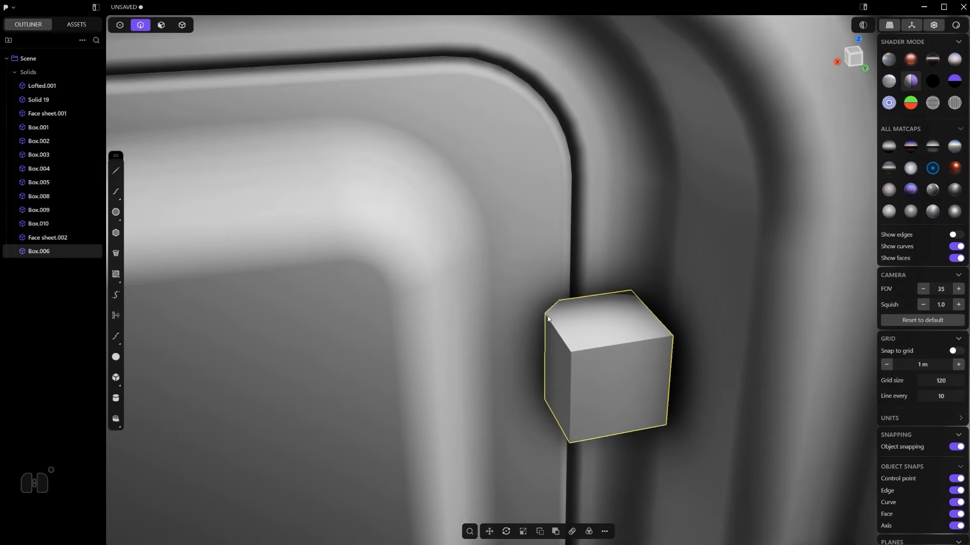
{"action": "key", "text": "2"}
{"action": "left_click", "coordinate": [554, 308]}
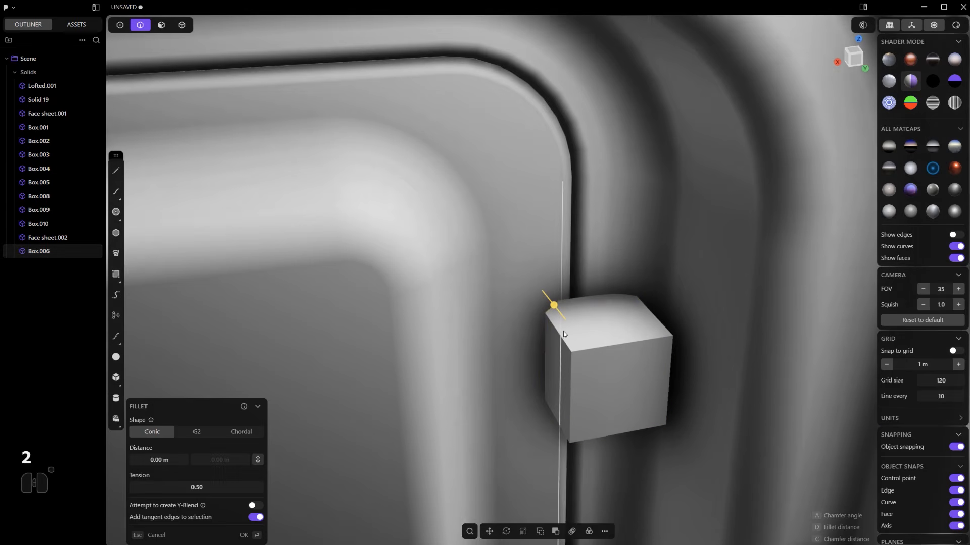
{"action": "key", "text": "period"}
{"action": "middle_click_drag", "start_coordinate": [563, 332], "coordinate": [706, 309]}
{"action": "left_click", "coordinate": [498, 449], "text": "shift"}
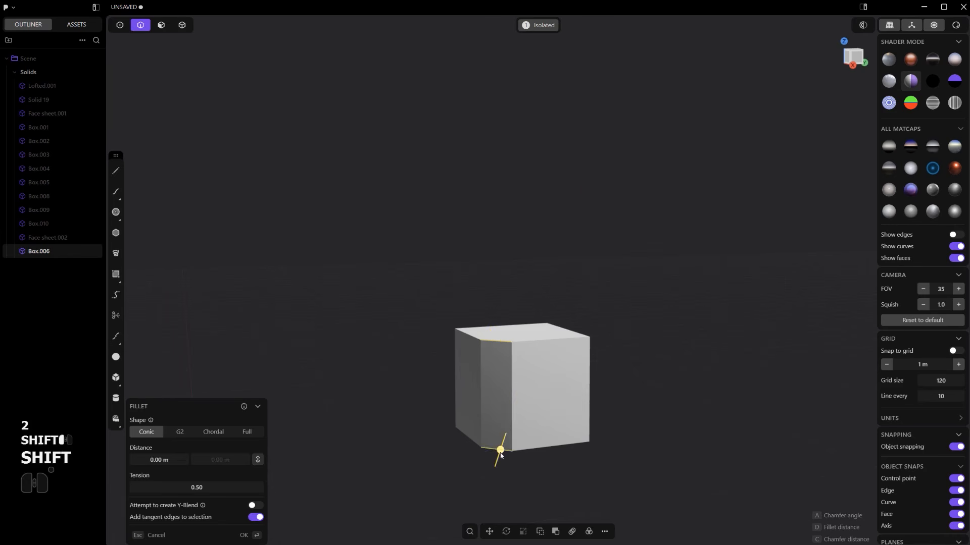
{"action": "left_click_drag", "start_coordinate": [498, 450], "coordinate": [505, 461]}
{"action": "right_click", "coordinate": [509, 443]}
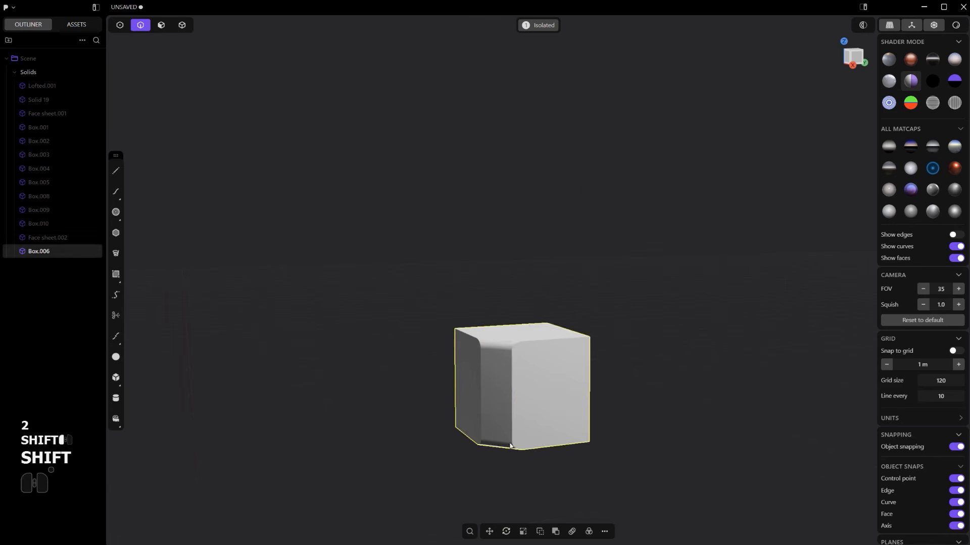
Fillet the two vertical edges of the block's chamfer by about 0.004 m with the Chordal shape, and end the isolation
{"action": "left_click", "coordinate": [513, 394]}
{"action": "left_click_drag", "start_coordinate": [481, 371], "coordinate": [479, 370]}
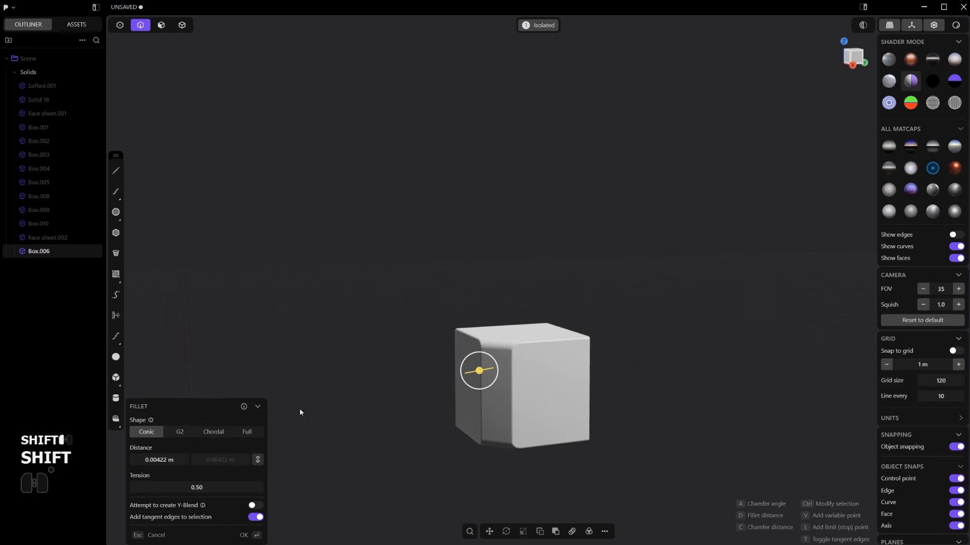
{"action": "left_click", "coordinate": [222, 434]}
{"action": "right_click", "coordinate": [576, 281]}
{"action": "left_click", "coordinate": [576, 281]}
{"action": "key", "text": "period"}
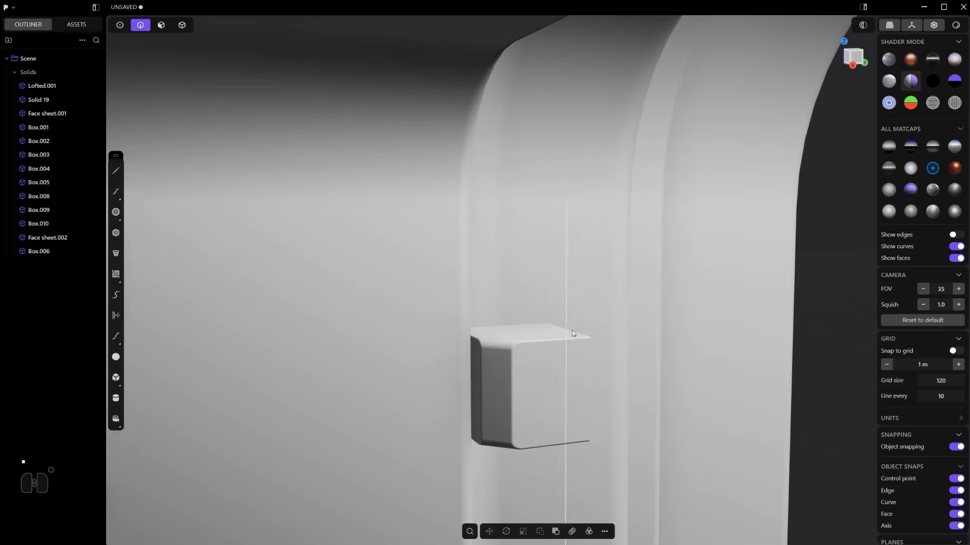
Move the small block about 0.016 m along the Z axis of its local orientation
{"action": "middle_click_drag", "start_coordinate": [572, 330], "coordinate": [495, 351]}
{"action": "scroll", "coordinate": [483, 353], "scroll_direction": "up", "scroll_amount": 4}
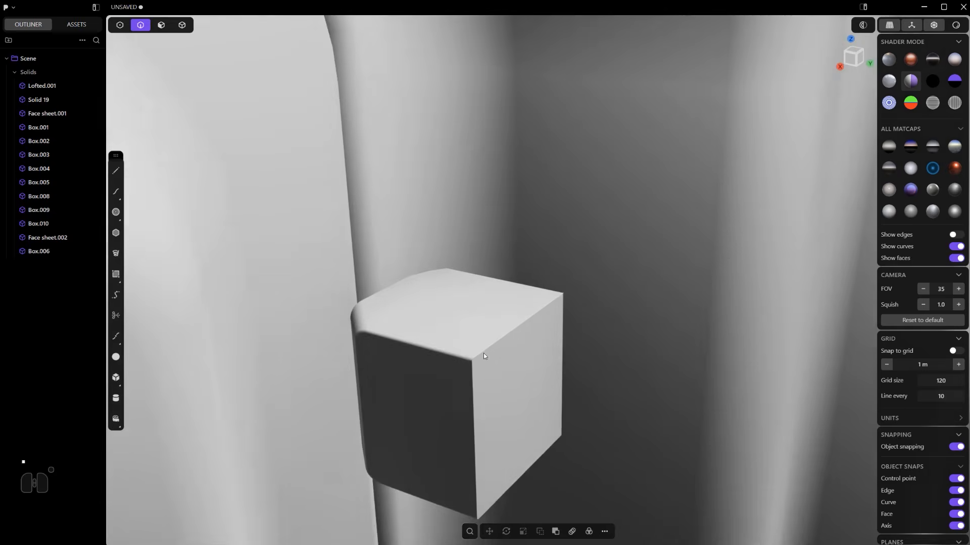
{"action": "scroll", "coordinate": [483, 353], "scroll_direction": "up", "scroll_amount": 3}
{"action": "middle_click_drag", "start_coordinate": [434, 354], "coordinate": [529, 346], "text": "shift"}
{"action": "key", "text": "4"}
{"action": "left_click", "coordinate": [533, 332]}
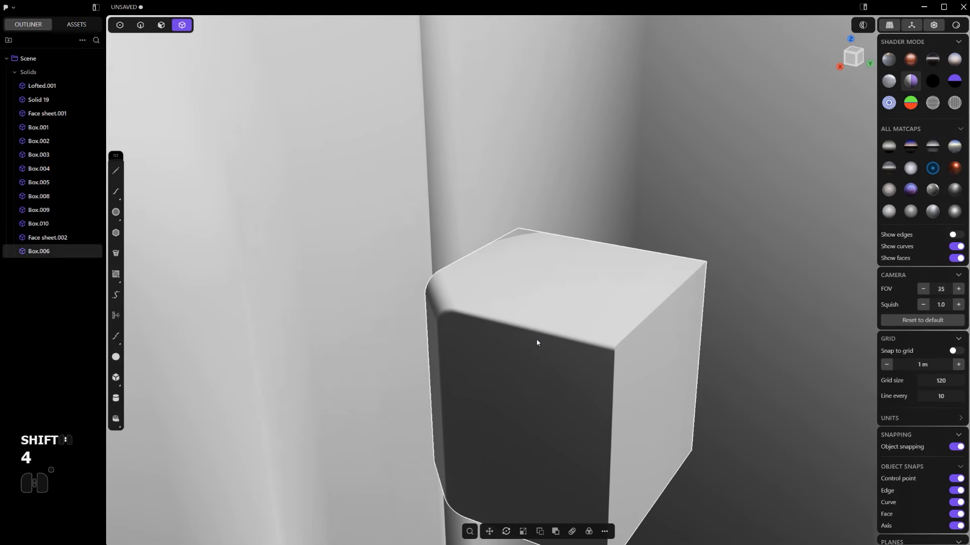
{"action": "key", "text": "g"}
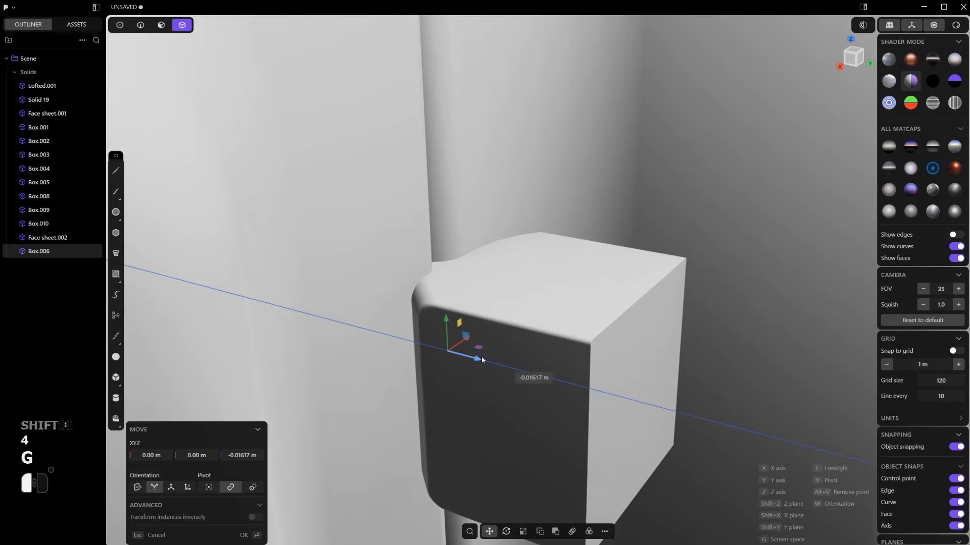
{"action": "right_click", "coordinate": [477, 349]}
Try a Boolean operation between the door panel and the small block
{"action": "scroll", "coordinate": [476, 346], "scroll_direction": "down", "scroll_amount": 3}
{"action": "key", "text": "4"}
{"action": "left_click", "coordinate": [426, 246]}
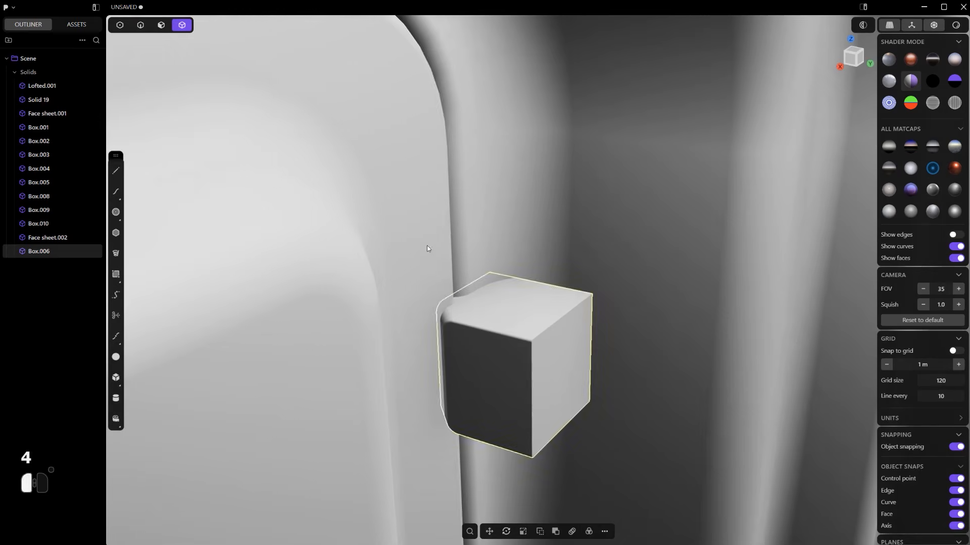
{"action": "key", "text": "q"}
{"action": "left_click", "coordinate": [514, 328]}
{"action": "right_click", "coordinate": [514, 327]}
{"action": "scroll", "coordinate": [515, 327], "scroll_direction": "down", "scroll_amount": 3}
{"action": "middle_click_drag", "start_coordinate": [515, 327], "coordinate": [454, 303]}
{"action": "middle_click_drag", "start_coordinate": [455, 303], "coordinate": [518, 175], "text": "shift"}
{"action": "scroll", "coordinate": [520, 202], "scroll_direction": "down", "scroll_amount": 4}
{"action": "key", "text": "ctrl+z"}
{"action": "middle_click_drag", "start_coordinate": [526, 245], "coordinate": [569, 278], "text": "shift"}
{"action": "scroll", "coordinate": [554, 261], "scroll_direction": "up", "scroll_amount": 4}
{"action": "middle_click_drag", "start_coordinate": [569, 277], "coordinate": [528, 99], "text": "shift"}
{"action": "scroll", "coordinate": [568, 336], "scroll_direction": "down", "scroll_amount": 3}
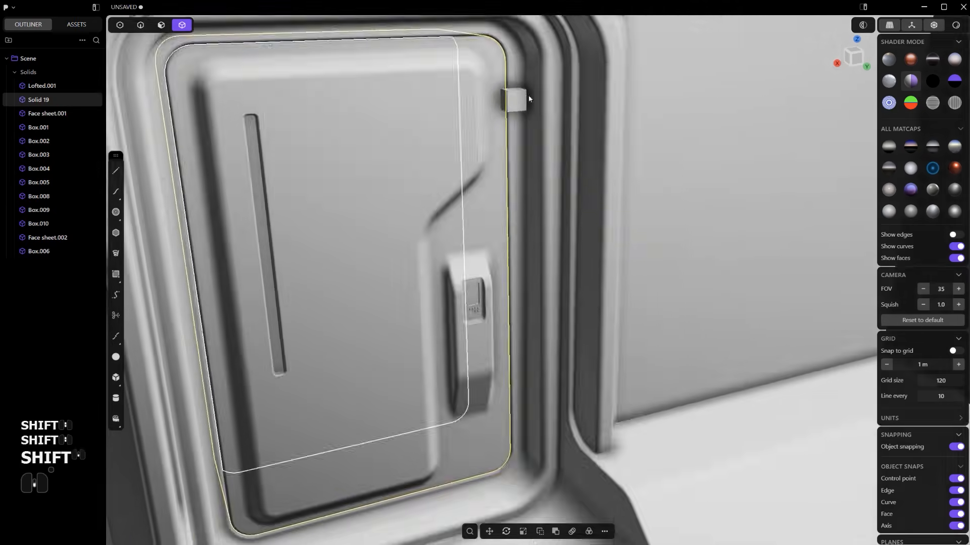
Array the small block into two copies over an extent of about 2.9 m down the door panel's keypad-side edge
{"action": "scroll", "coordinate": [528, 99], "scroll_direction": "down", "scroll_amount": 1}
{"action": "scroll", "coordinate": [538, 171], "scroll_direction": "up", "scroll_amount": 1}
{"action": "key", "text": "4"}
{"action": "left_click", "coordinate": [514, 82]}
{"action": "middle_click_drag", "start_coordinate": [515, 172], "coordinate": [516, 208], "text": "alt"}
{"action": "scroll", "coordinate": [550, 218], "scroll_direction": "down", "scroll_amount": 3}
{"action": "middle_click_drag", "start_coordinate": [556, 236], "coordinate": [541, 214], "text": "shift"}
{"action": "left_click", "coordinate": [571, 531]}
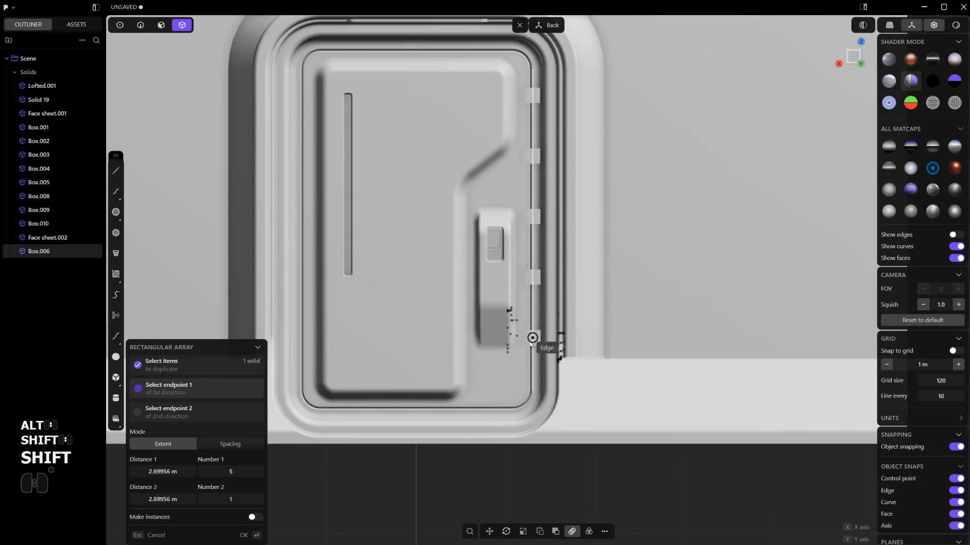
{"action": "left_click", "coordinate": [523, 356]}
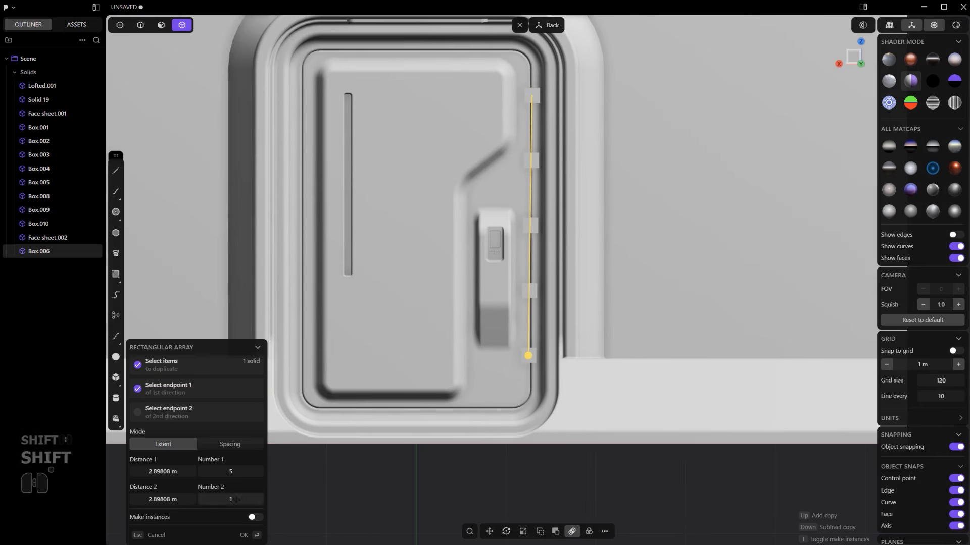
{"action": "left_click", "coordinate": [230, 471]}
{"action": "type", "text": "2"}
{"action": "key", "text": "Return"}
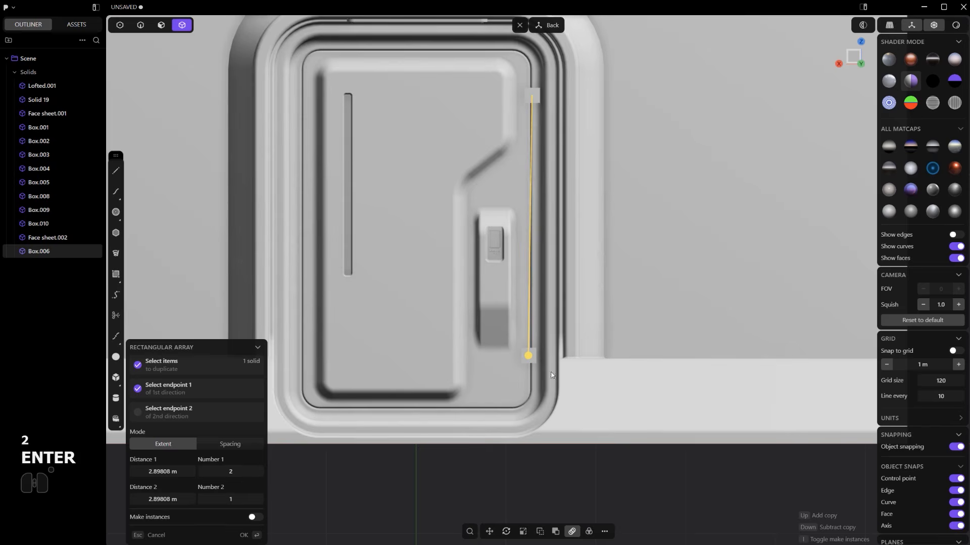
{"action": "middle_click_drag", "start_coordinate": [537, 299], "coordinate": [524, 414], "text": "shift"}
{"action": "scroll", "coordinate": [575, 383], "scroll_direction": "up", "scroll_amount": 3}
{"action": "scroll", "coordinate": [525, 414], "scroll_direction": "down", "scroll_amount": 4}
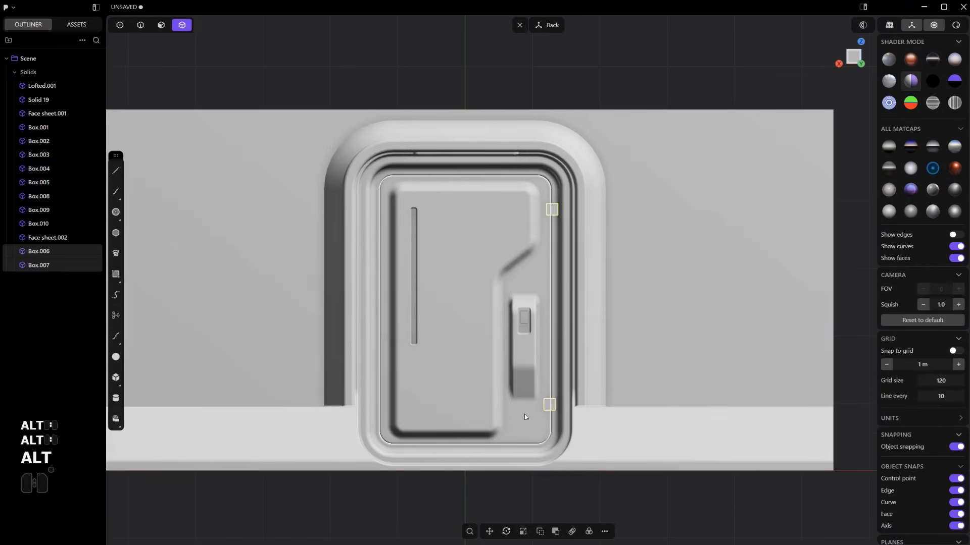
Move the lower small block slightly further down along the Z axis
{"action": "scroll", "coordinate": [545, 420], "scroll_direction": "up", "scroll_amount": 3}
{"action": "key", "text": "4"}
{"action": "left_click", "coordinate": [552, 407]}
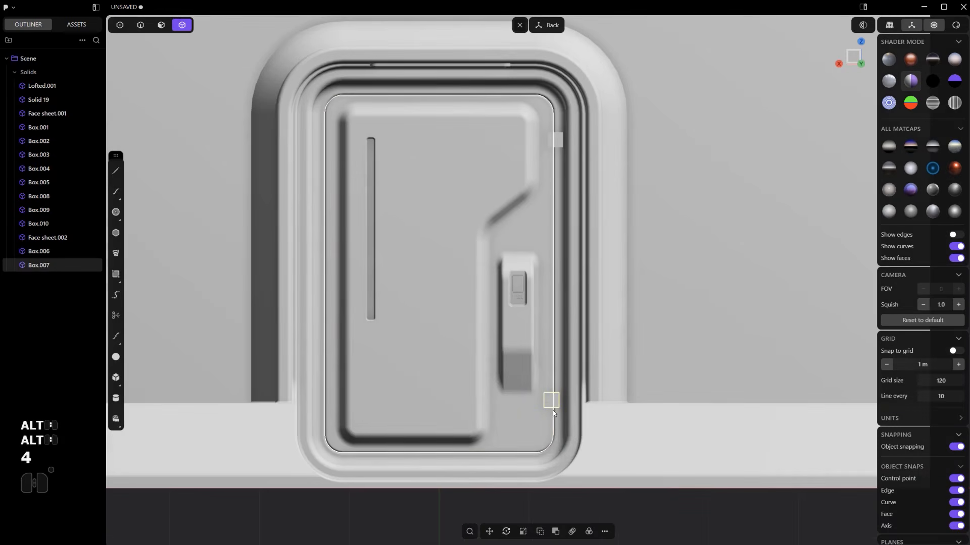
{"action": "key", "text": "g"}
{"action": "key", "text": "z"}
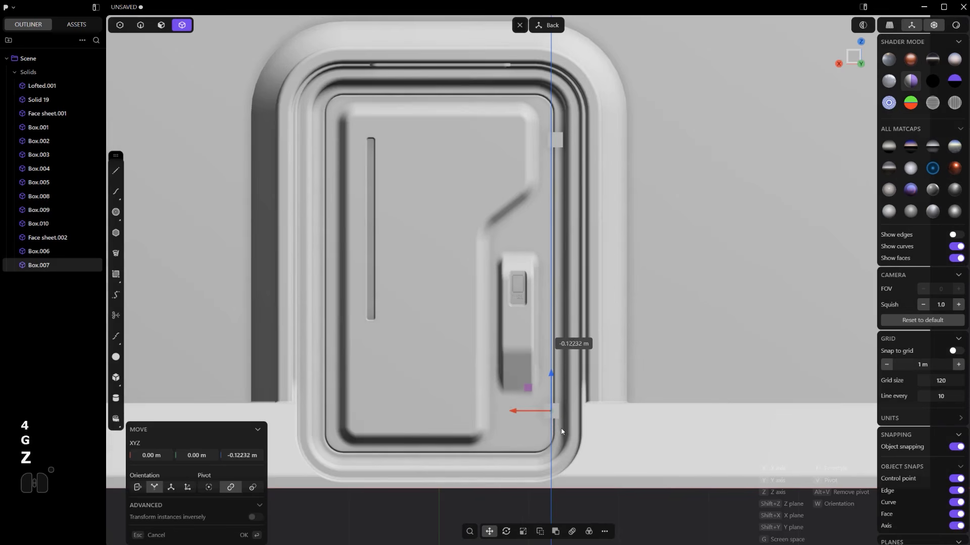
{"action": "left_click", "coordinate": [563, 433]}
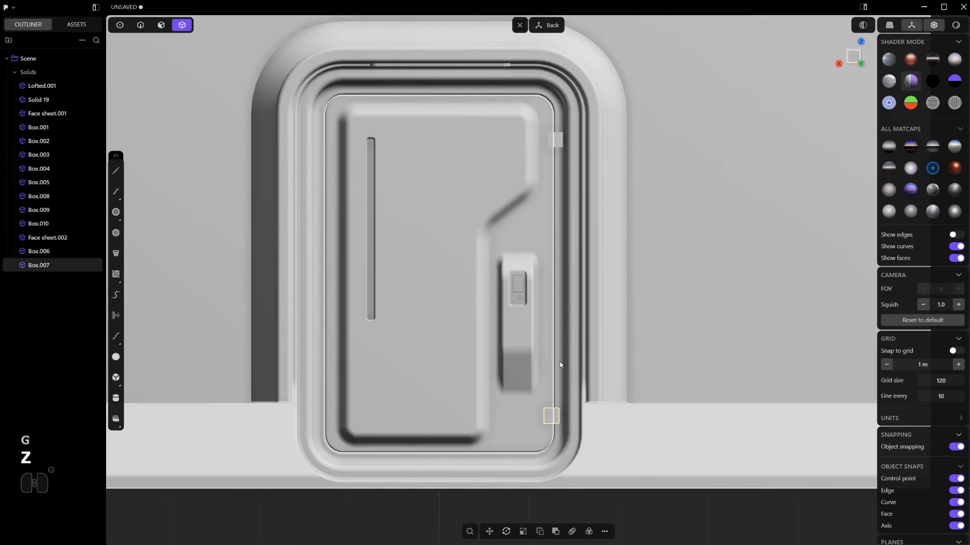
Move the upper small block up about 0.11 m along its local Y axis
{"action": "left_click", "coordinate": [559, 143]}
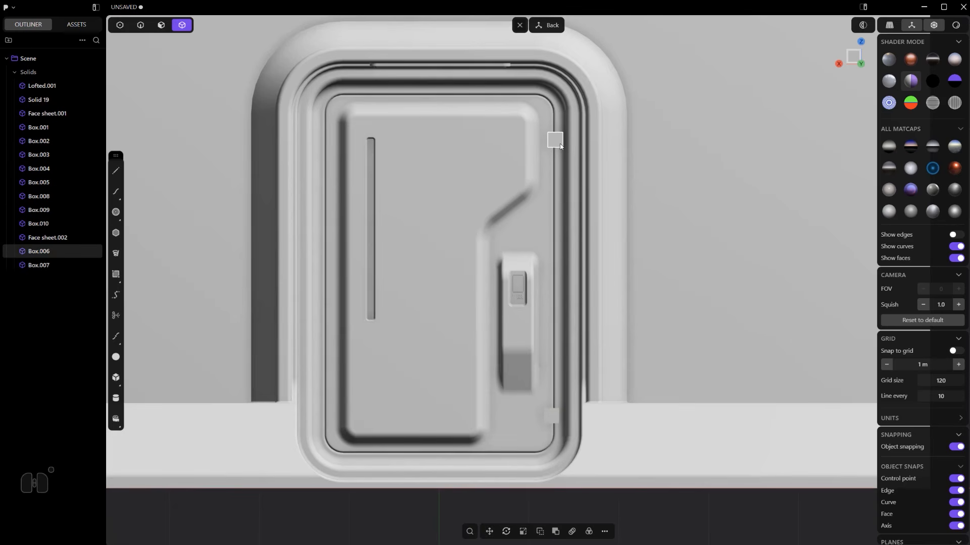
{"action": "key", "text": "g"}
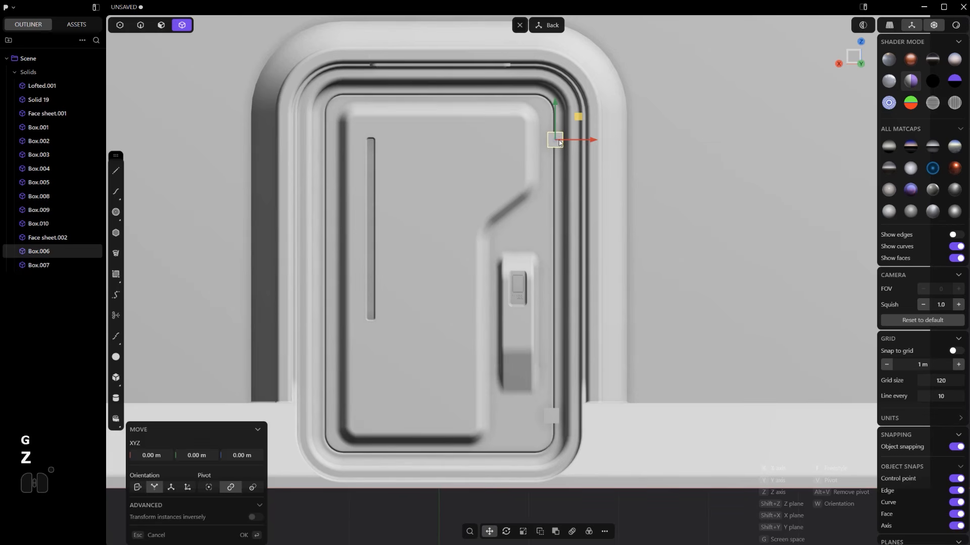
{"action": "left_click", "coordinate": [555, 102]}
{"action": "left_click_drag", "start_coordinate": [558, 107], "coordinate": [557, 90]}
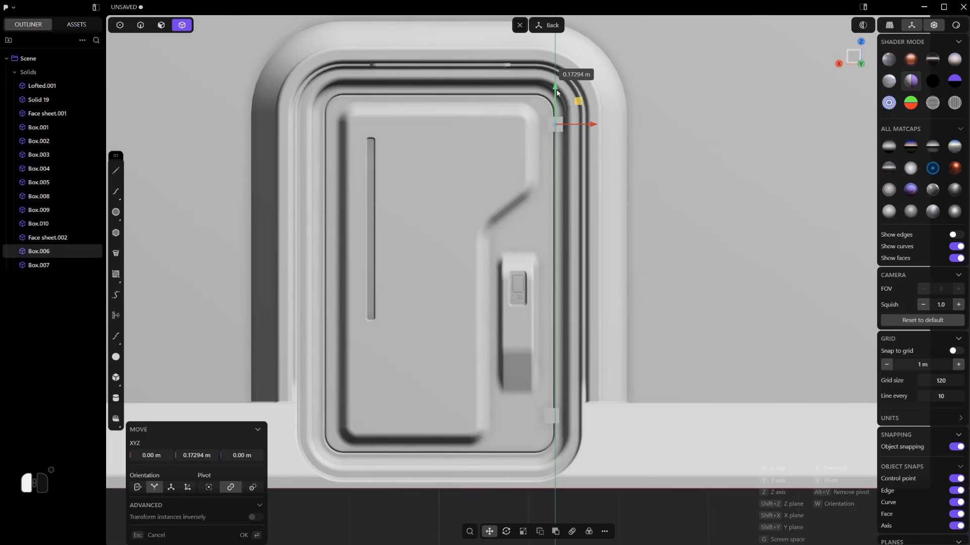
{"action": "left_click_drag", "start_coordinate": [558, 96], "coordinate": [558, 95]}
{"action": "right_click", "coordinate": [559, 95]}
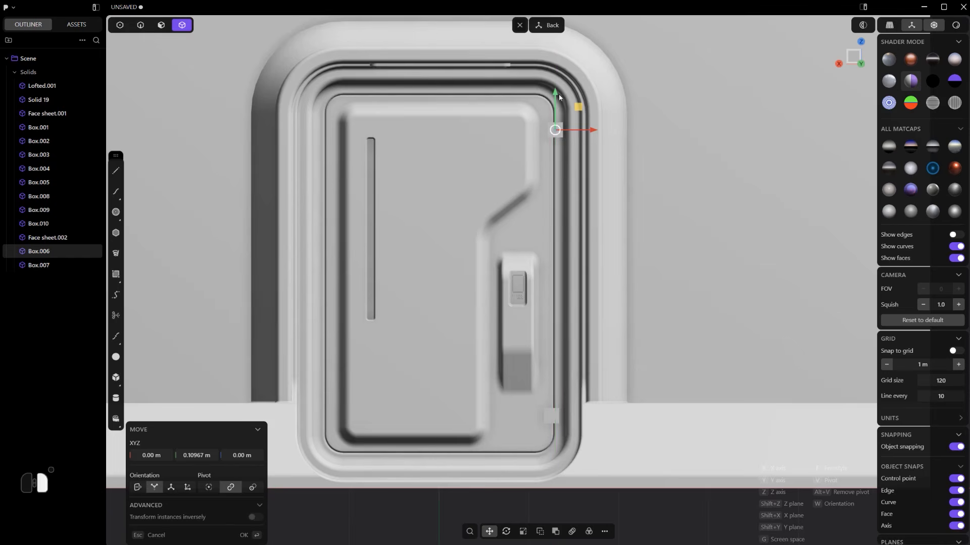
Subtract both small blocks from the door panel with a Boolean Diff
{"action": "scroll", "coordinate": [560, 291], "scroll_direction": "up", "scroll_amount": 3}
{"action": "middle_click_drag", "start_coordinate": [560, 293], "coordinate": [571, 337]}
{"action": "scroll", "coordinate": [572, 337], "scroll_direction": "down", "scroll_amount": 3}
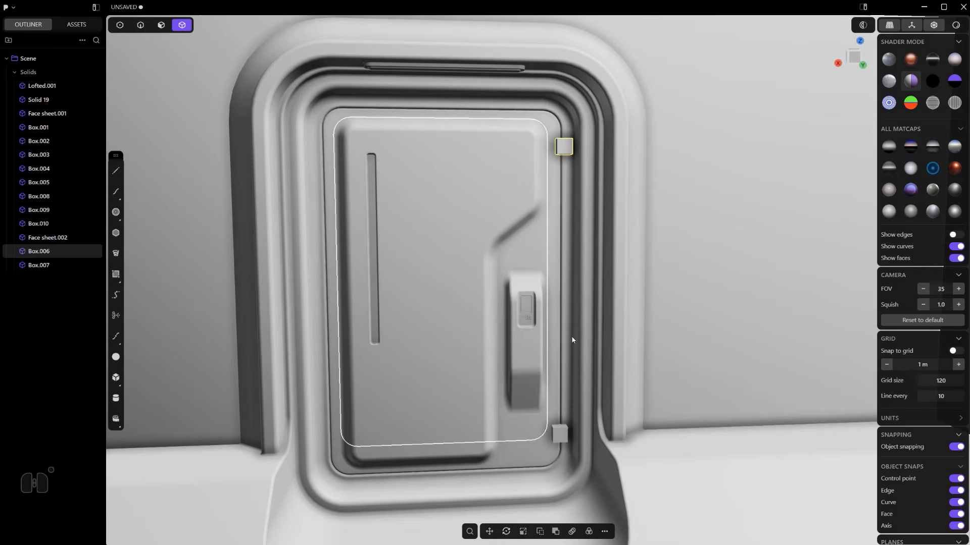
{"action": "key", "text": "4"}
{"action": "left_click", "coordinate": [560, 296]}
{"action": "key", "text": "q"}
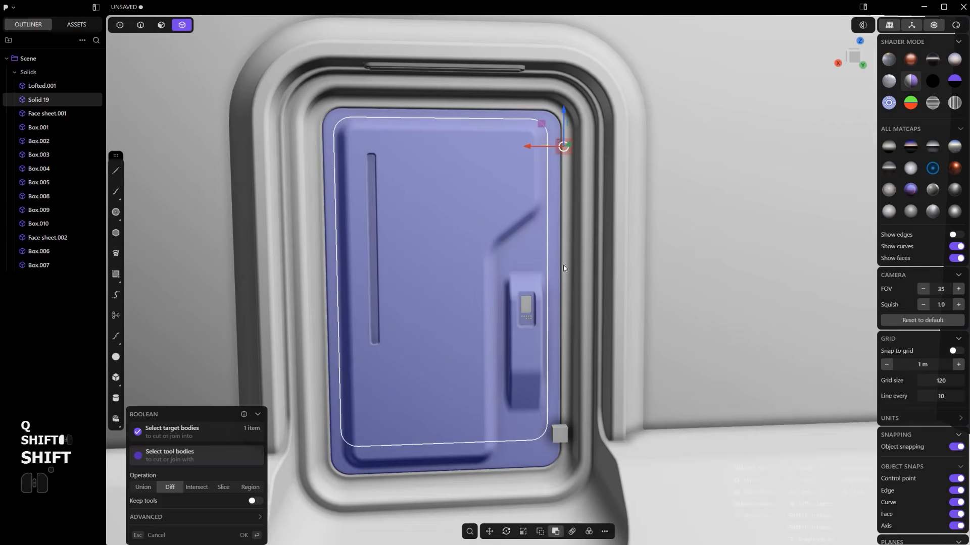
{"action": "left_click", "coordinate": [561, 432], "text": "shift"}
{"action": "scroll", "coordinate": [563, 429], "scroll_direction": "up", "scroll_amount": 5}
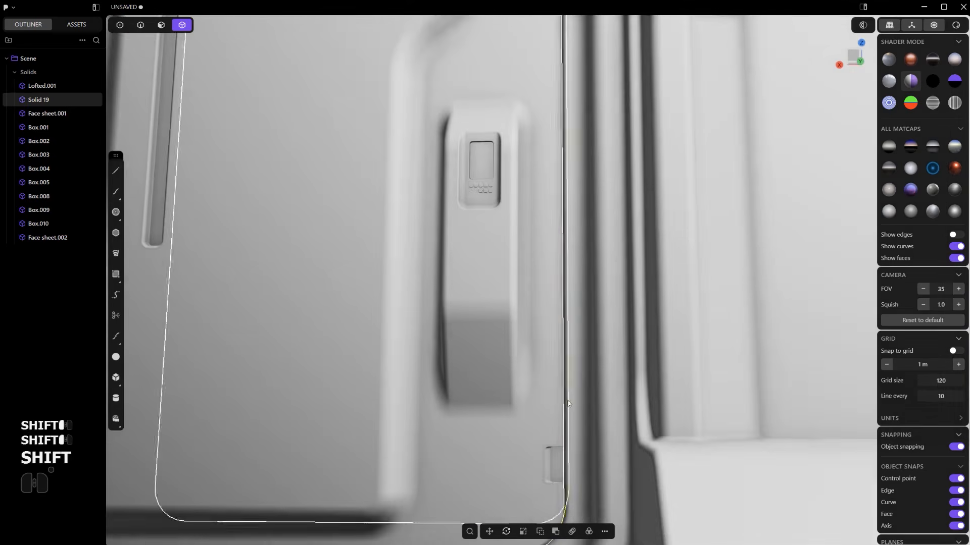
Fillet the rim edges of both hinge notches in the door panel by about 0.01 m with the Conic shape
{"action": "scroll", "coordinate": [555, 394], "scroll_direction": "up", "scroll_amount": 3}
{"action": "key", "text": "2"}
{"action": "left_click", "coordinate": [497, 356]}
{"action": "scroll", "coordinate": [498, 357], "scroll_direction": "up", "scroll_amount": 3}
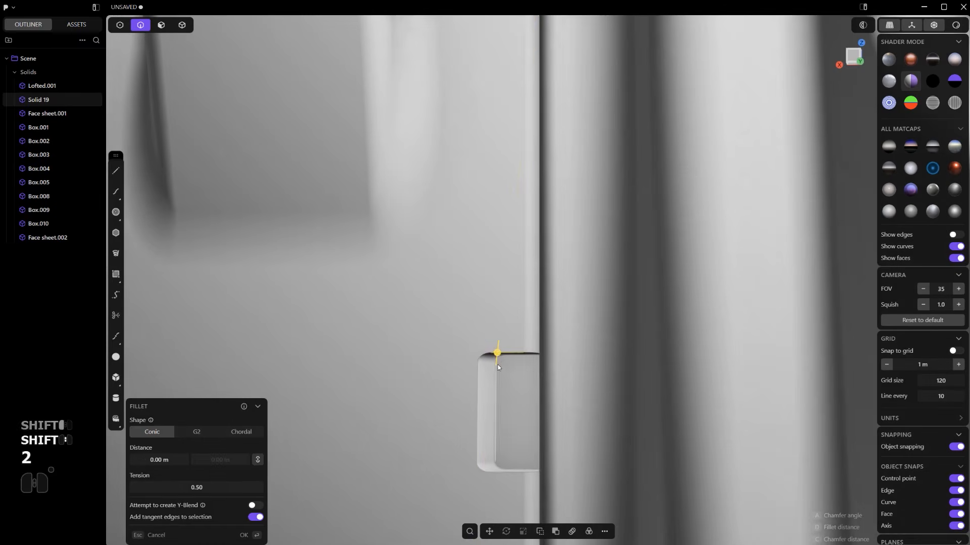
{"action": "left_click_drag", "start_coordinate": [497, 357], "coordinate": [498, 360]}
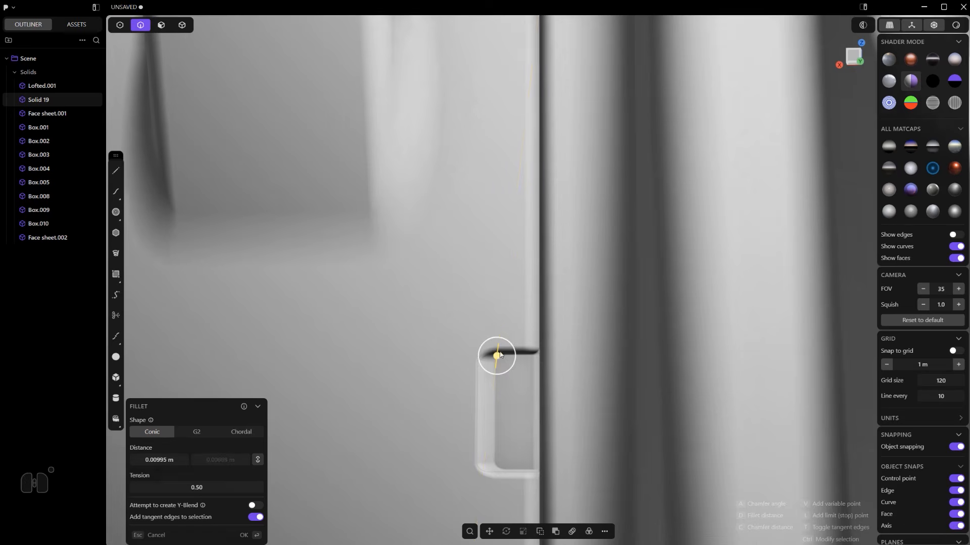
{"action": "scroll", "coordinate": [498, 359], "scroll_direction": "down", "scroll_amount": 5}
{"action": "middle_click_drag", "start_coordinate": [496, 283], "coordinate": [524, 449], "text": "shift"}
{"action": "middle_click_drag", "start_coordinate": [525, 223], "coordinate": [535, 433], "text": "shift"}
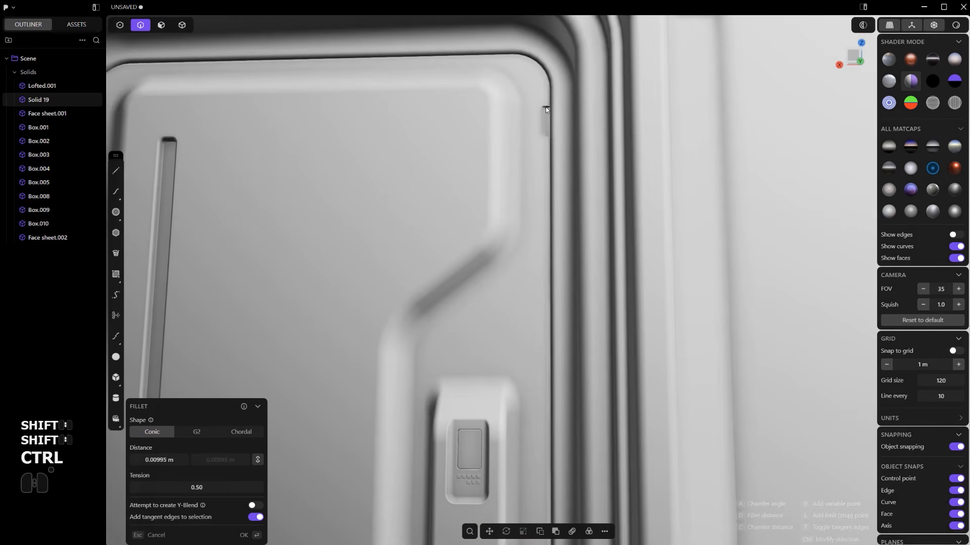
{"action": "scroll", "coordinate": [546, 110], "scroll_direction": "up", "scroll_amount": 4}
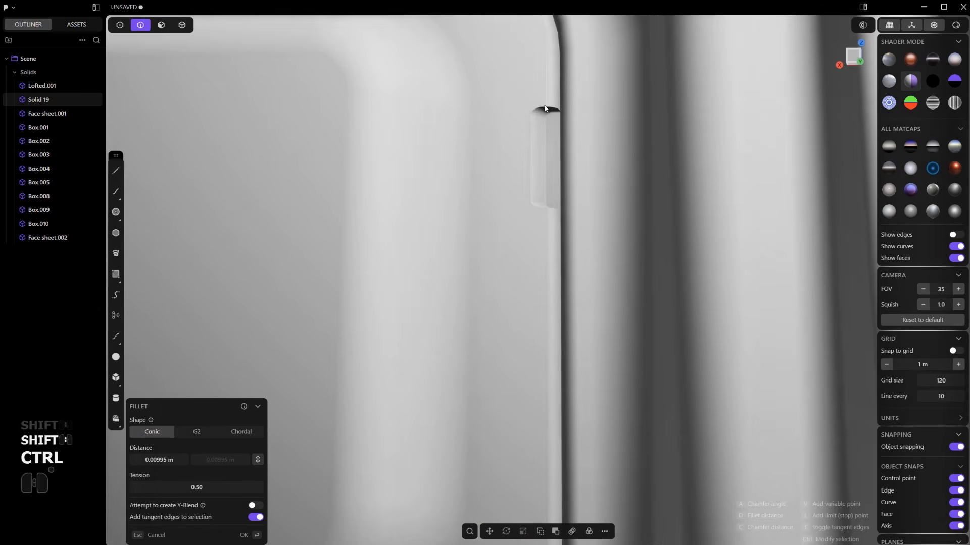
{"action": "left_click", "coordinate": [545, 108], "text": "ctrl"}
{"action": "right_click", "coordinate": [552, 156]}
{"action": "scroll", "coordinate": [553, 158], "scroll_direction": "down", "scroll_amount": 6}
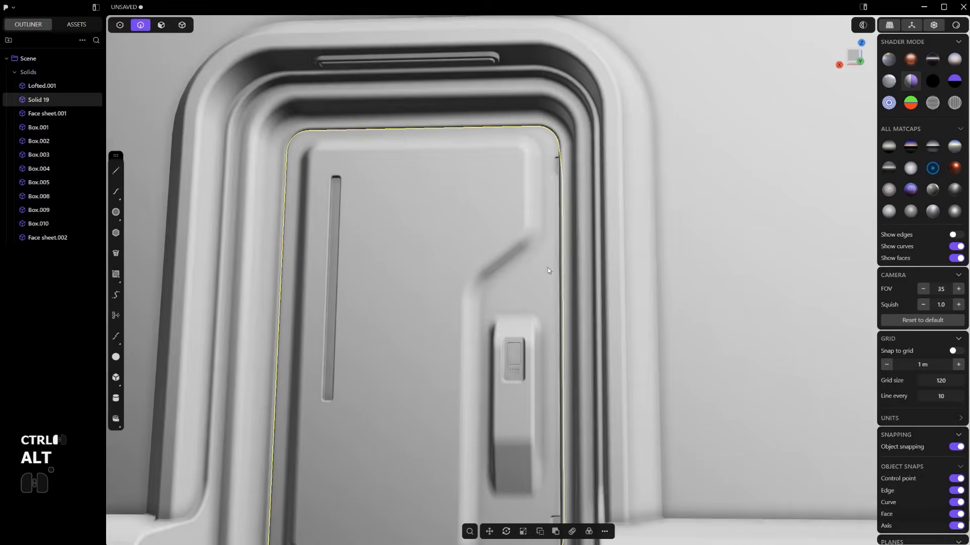
Examine the door and its hinge notches from the back view, both close up and within the whole wall
{"action": "middle_click_drag", "start_coordinate": [548, 268], "coordinate": [595, 287], "text": "alt"}
{"action": "scroll", "coordinate": [596, 286], "scroll_direction": "down", "scroll_amount": 6}
{"action": "left_click", "coordinate": [671, 495]}
{"action": "scroll", "coordinate": [647, 473], "scroll_direction": "up", "scroll_amount": 4}
{"action": "middle_click_drag", "start_coordinate": [536, 276], "coordinate": [597, 381], "text": "shift"}
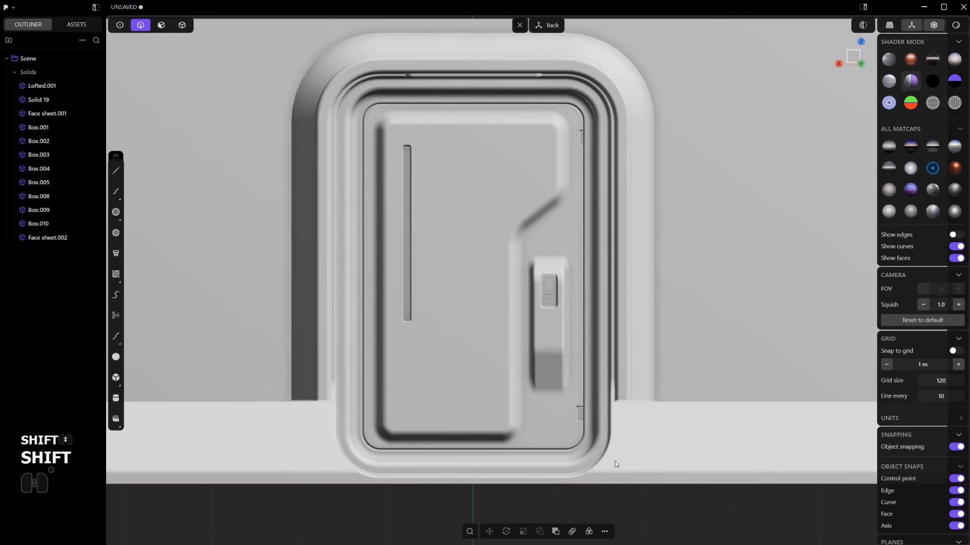
{"action": "scroll", "coordinate": [463, 451], "scroll_direction": "up", "scroll_amount": 4}
{"action": "scroll", "coordinate": [463, 447], "scroll_direction": "down", "scroll_amount": 4}
{"action": "middle_click_drag", "start_coordinate": [460, 412], "coordinate": [474, 392], "text": "shift"}
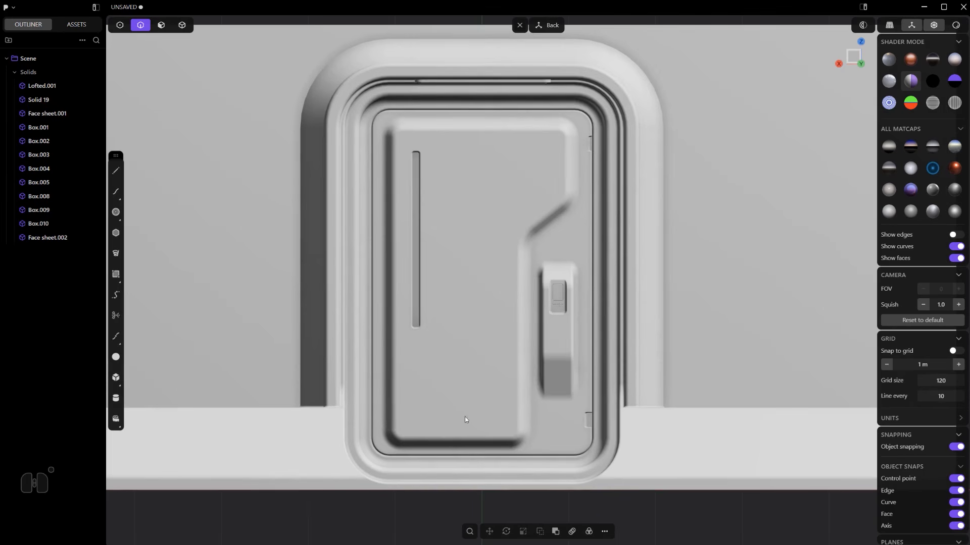
{"action": "middle_click_drag", "start_coordinate": [480, 413], "coordinate": [452, 395], "text": "shift"}
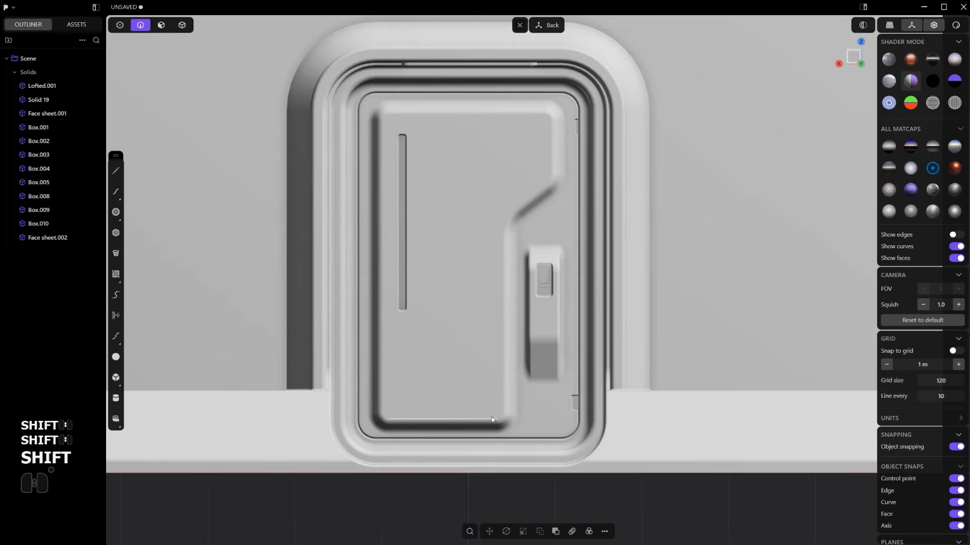
{"action": "scroll", "coordinate": [490, 419], "scroll_direction": "down", "scroll_amount": 5}
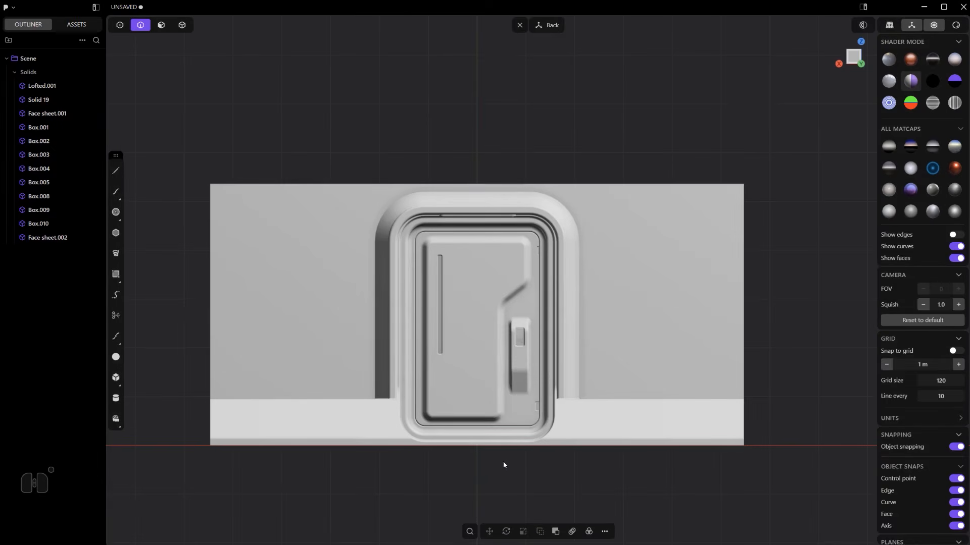
{"action": "scroll", "coordinate": [501, 466], "scroll_direction": "up", "scroll_amount": 3}
{"action": "middle_click_drag", "start_coordinate": [480, 410], "coordinate": [511, 437], "text": "shift"}
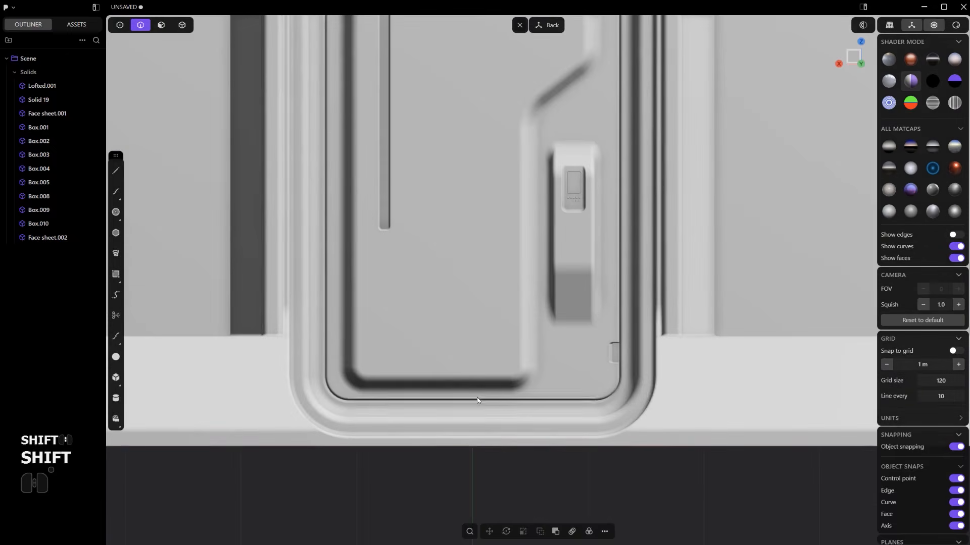
{"action": "scroll", "coordinate": [477, 398], "scroll_direction": "down", "scroll_amount": 2}
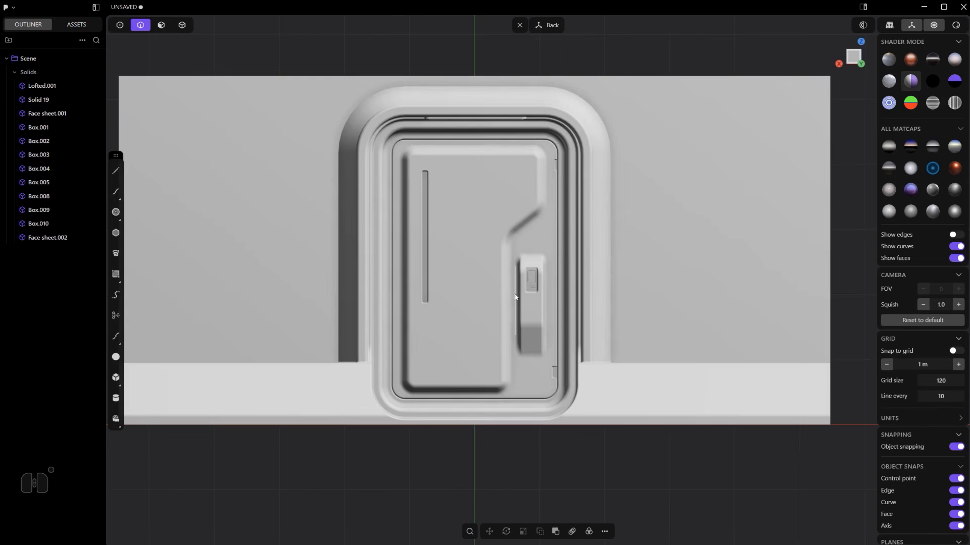
Draw a corner rectangle around the keypad recess on the handle block
{"action": "mouse_move", "coordinate": [517, 263]}
{"action": "middle_mouse_down", "text": "shift"}
{"action": "mouse_move", "coordinate": [515, 224]}
{"action": "mouse_move", "coordinate": [510, 246]}
{"action": "middle_mouse_up", "text": "shift"}
{"action": "scroll", "coordinate": [535, 299], "scroll_direction": "up", "scroll_amount": 10}
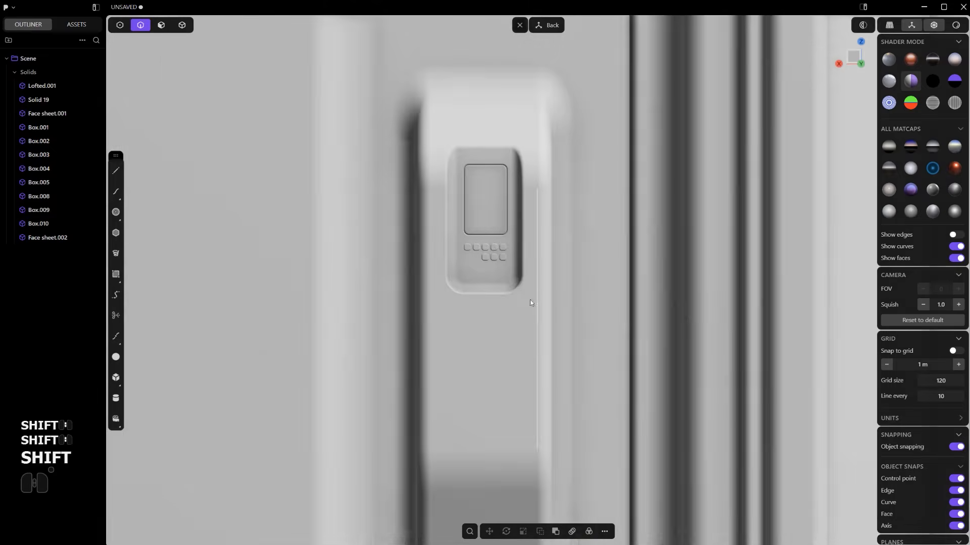
{"action": "middle_click_drag", "start_coordinate": [530, 301], "coordinate": [521, 321], "text": "shift"}
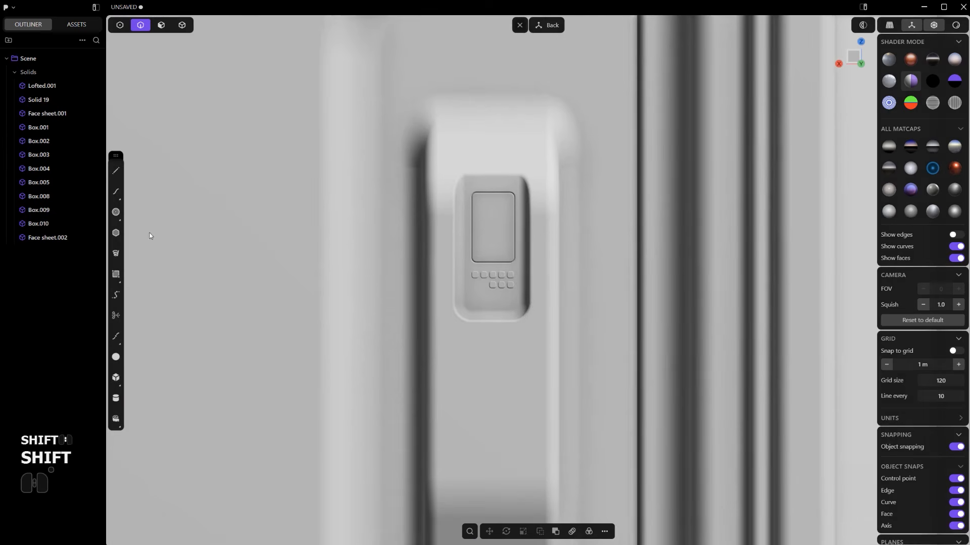
{"action": "left_click", "coordinate": [115, 274]}
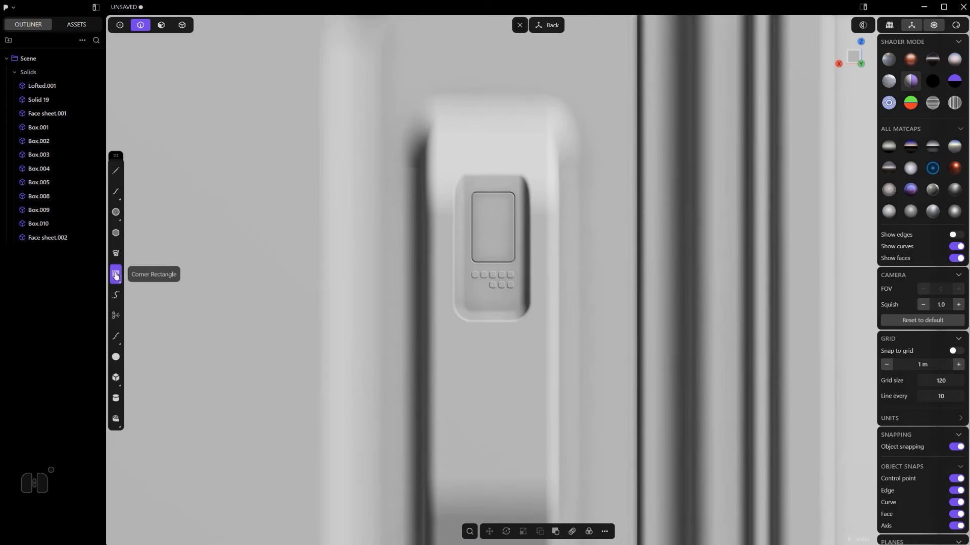
{"action": "left_click", "coordinate": [437, 139]}
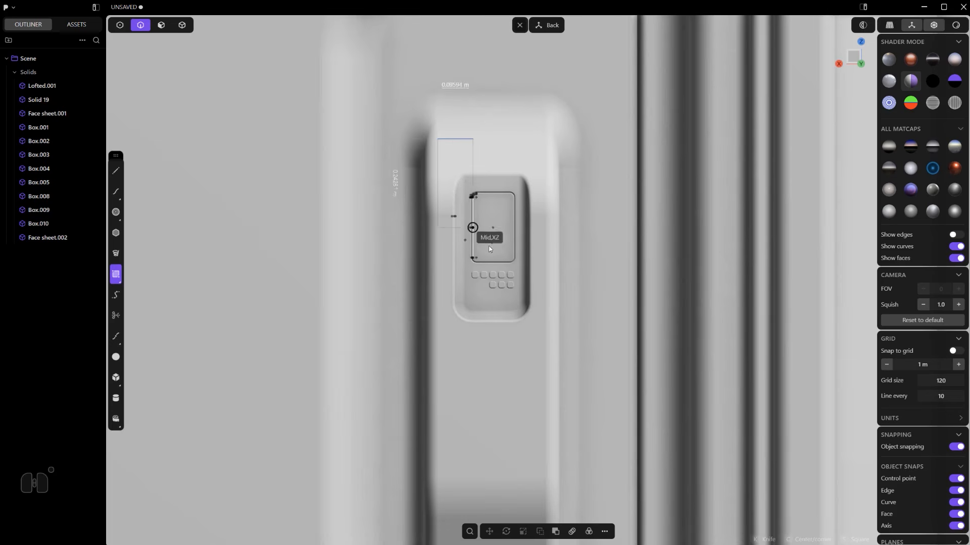
{"action": "left_click", "coordinate": [545, 336]}
Scale the rectangle to about 0.9 and move it down about 0.02 m so it surrounds the keypad recess
{"action": "scroll", "coordinate": [574, 338], "scroll_direction": "up", "scroll_amount": 2}
{"action": "key", "text": "s"}
{"action": "key", "text": "s"}
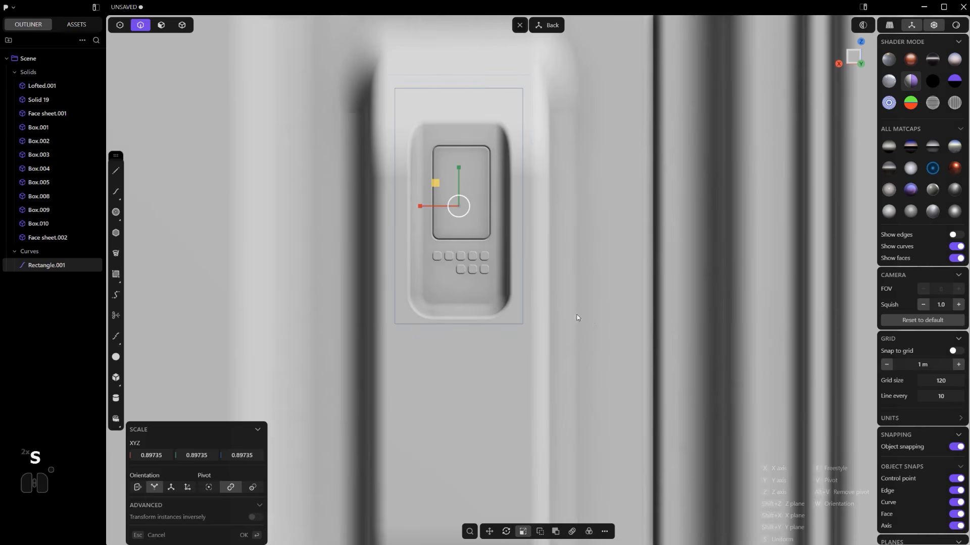
{"action": "key", "text": "g"}
{"action": "key", "text": "g"}
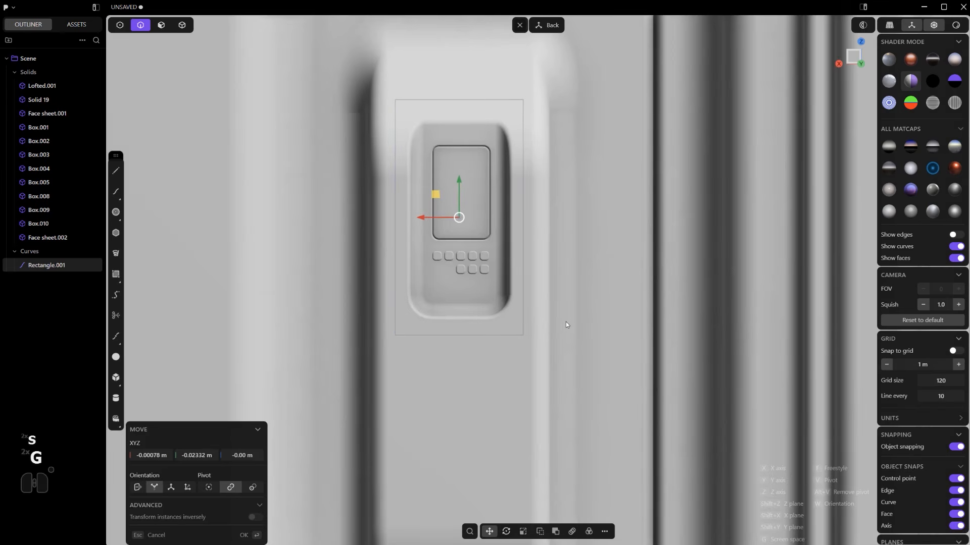
{"action": "left_click", "coordinate": [569, 328]}
Fillet all four corners of the rectangle with a radius of about 0.03 m
{"action": "key", "text": "1"}
{"action": "left_click_drag", "start_coordinate": [577, 367], "coordinate": [347, 60]}
{"action": "key", "text": "b"}
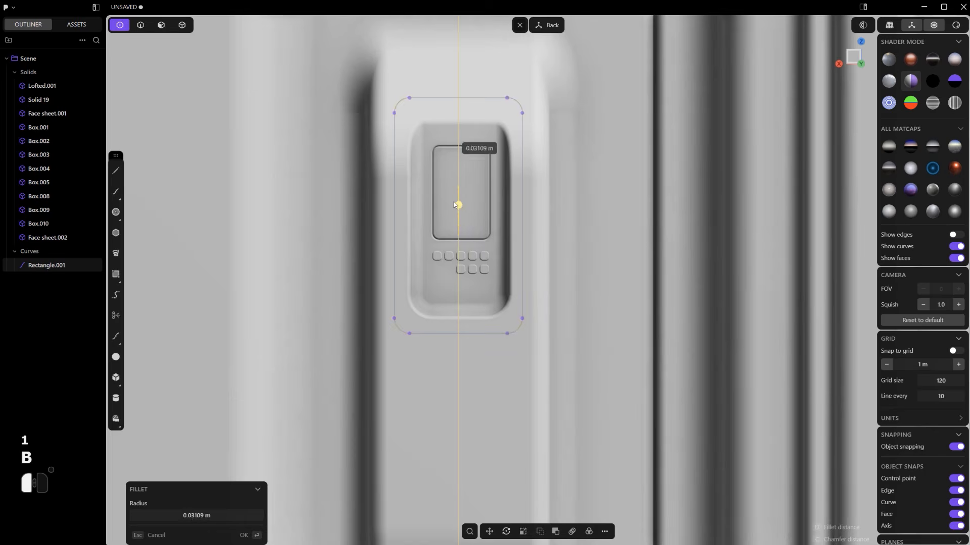
{"action": "left_click", "coordinate": [453, 203]}
Nudge the rounded rectangle about -0.003 m in X and 0.004 m in Y to center it around the keypad recess
{"action": "key", "text": "g"}
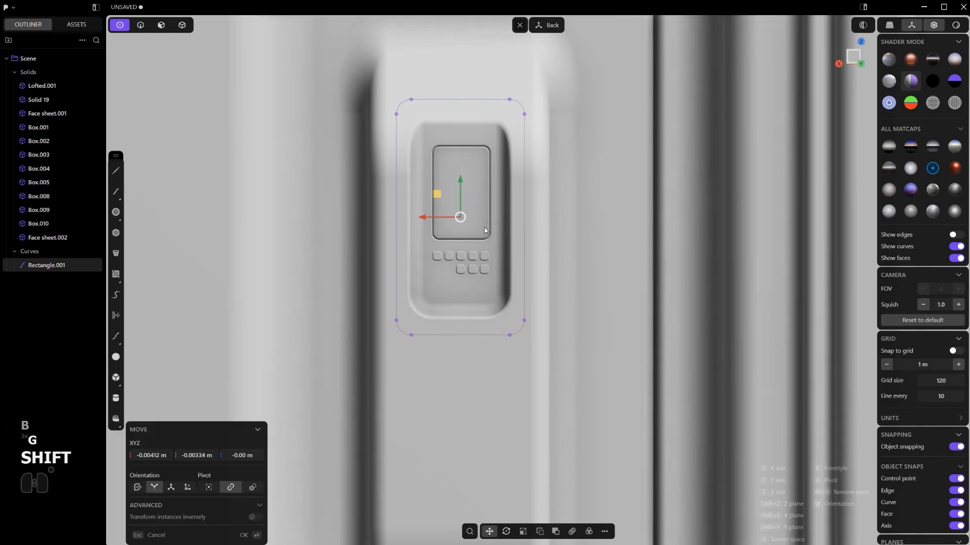
{"action": "key", "text": "g"}
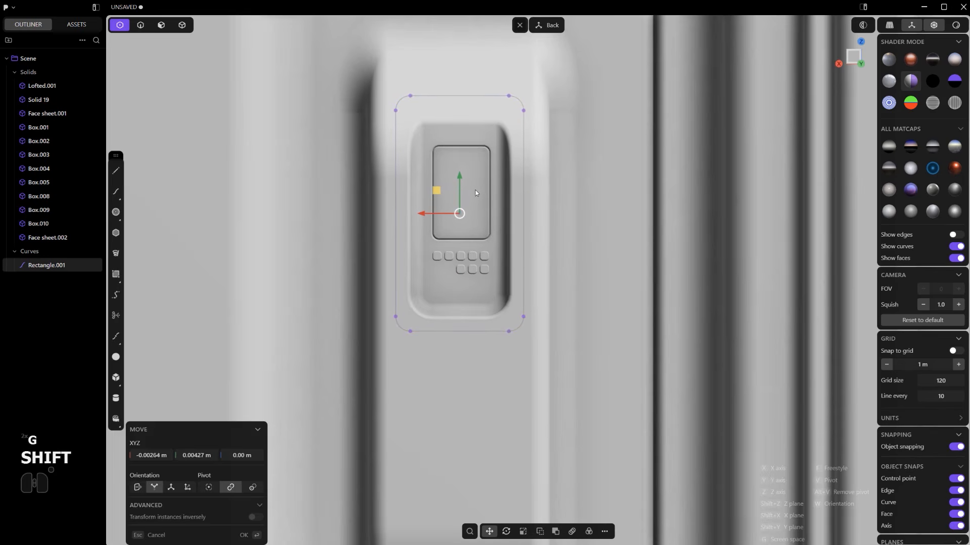
{"action": "right_click", "coordinate": [473, 190], "text": "shift"}
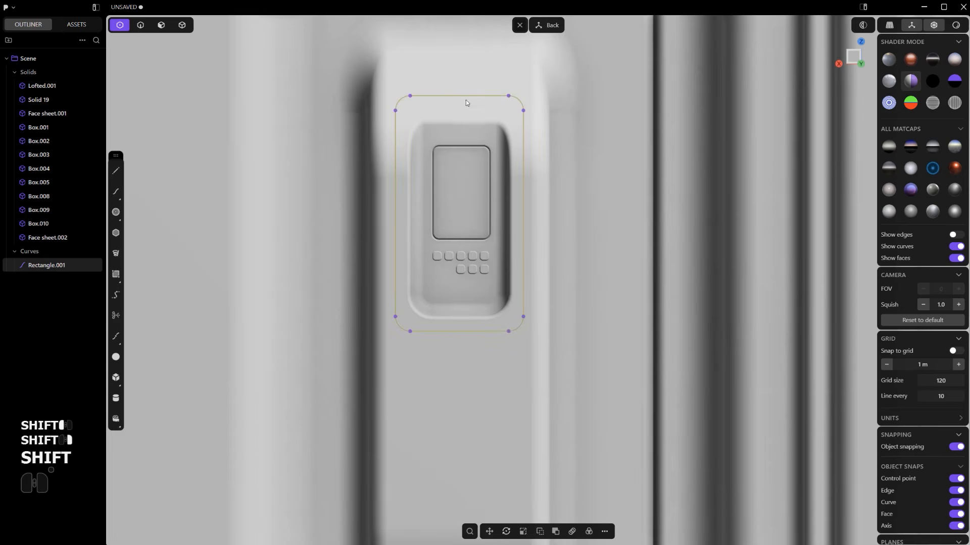
Start an offset of the rounded rectangle around the keypad recess with Round gap fill
{"action": "key", "text": "shift+q"}
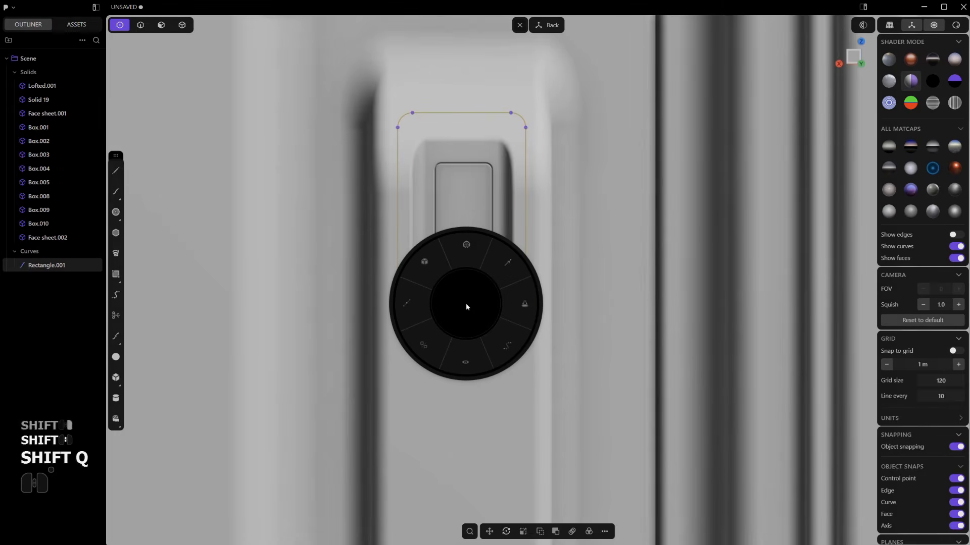
{"action": "left_click", "coordinate": [515, 205]}
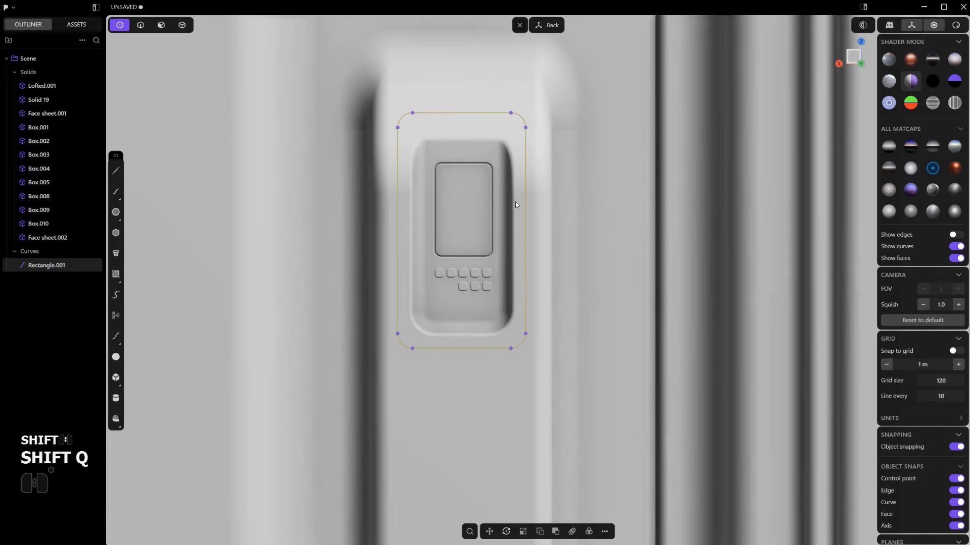
{"action": "key", "text": "o"}
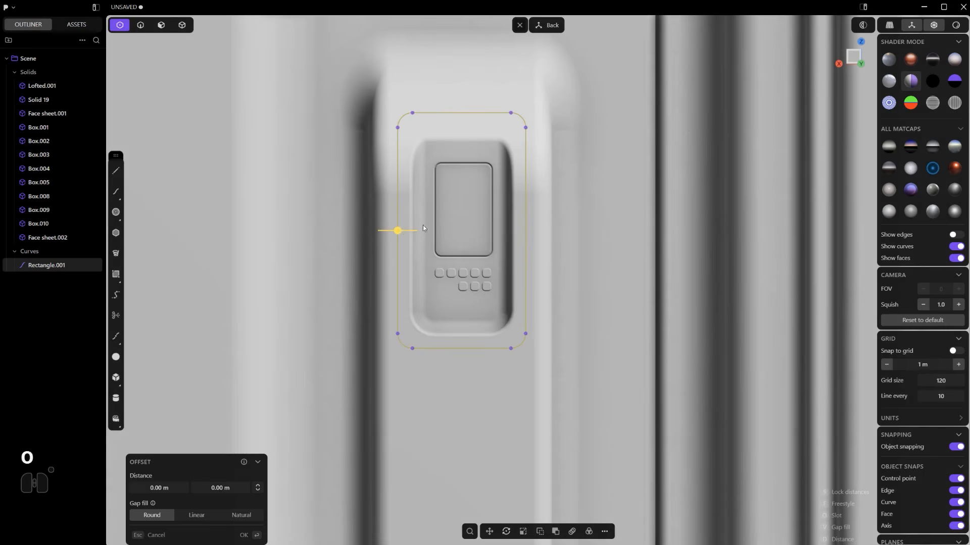
Cut the handle body with the rounded rectangle surrounding the keypad recess, and delete the rectangle curve
{"action": "right_click", "coordinate": [632, 171]}
{"action": "left_click", "coordinate": [617, 198]}
{"action": "key", "text": "2"}
{"action": "left_click", "coordinate": [498, 113]}
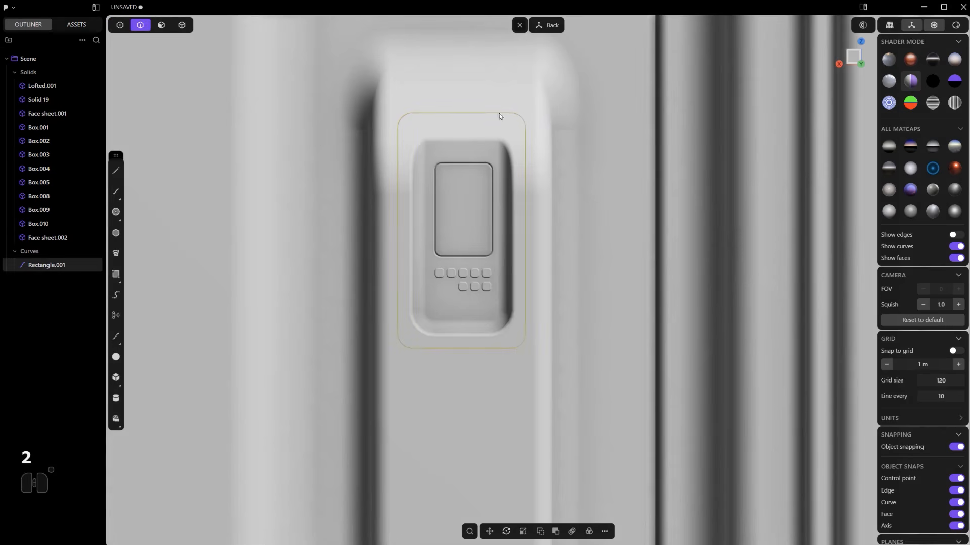
{"action": "key", "text": "c"}
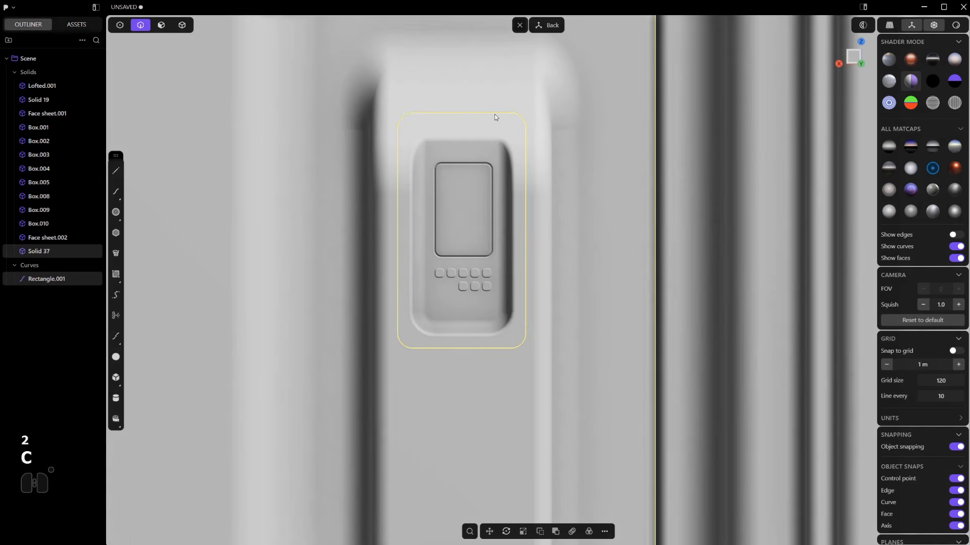
{"action": "key", "text": "2"}
{"action": "scroll", "coordinate": [495, 112], "scroll_direction": "up", "scroll_amount": 3}
{"action": "middle_click_drag", "start_coordinate": [496, 119], "coordinate": [526, 214], "text": "shift"}
{"action": "key", "text": "x"}
{"action": "scroll", "coordinate": [526, 214], "scroll_direction": "up", "scroll_amount": 3}
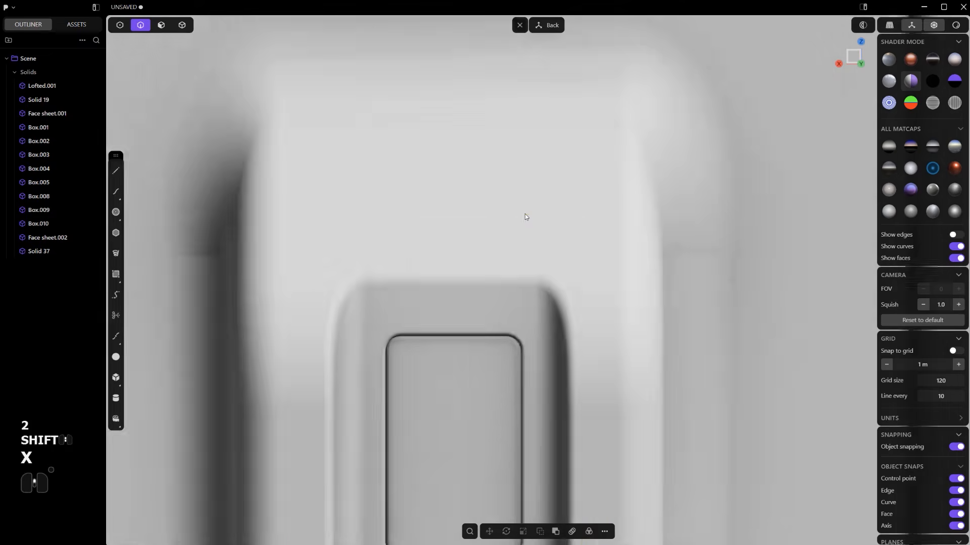
Fillet the handle body's cut edge around the keypad panel by about 0.0045 m with the Chordal shape
{"action": "left_click", "coordinate": [527, 220]}
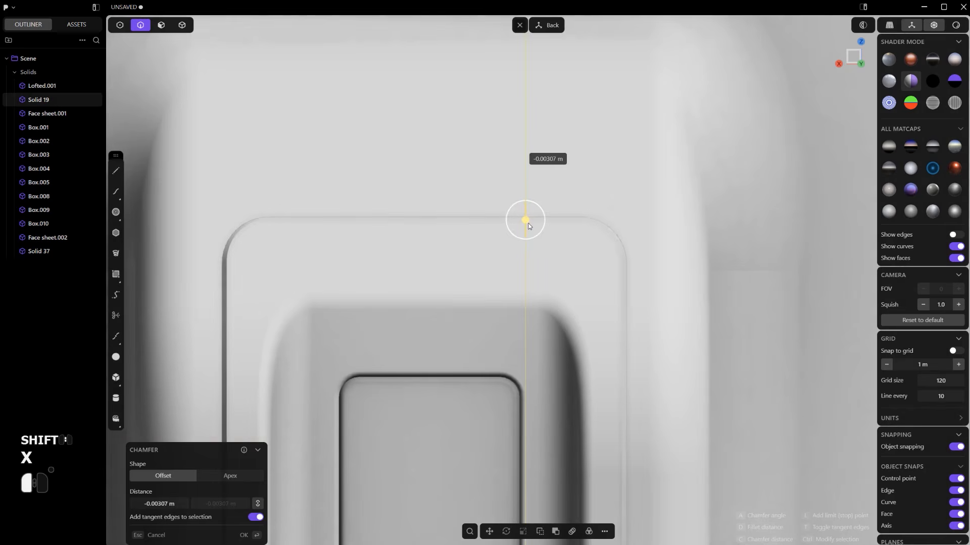
{"action": "key", "text": "d"}
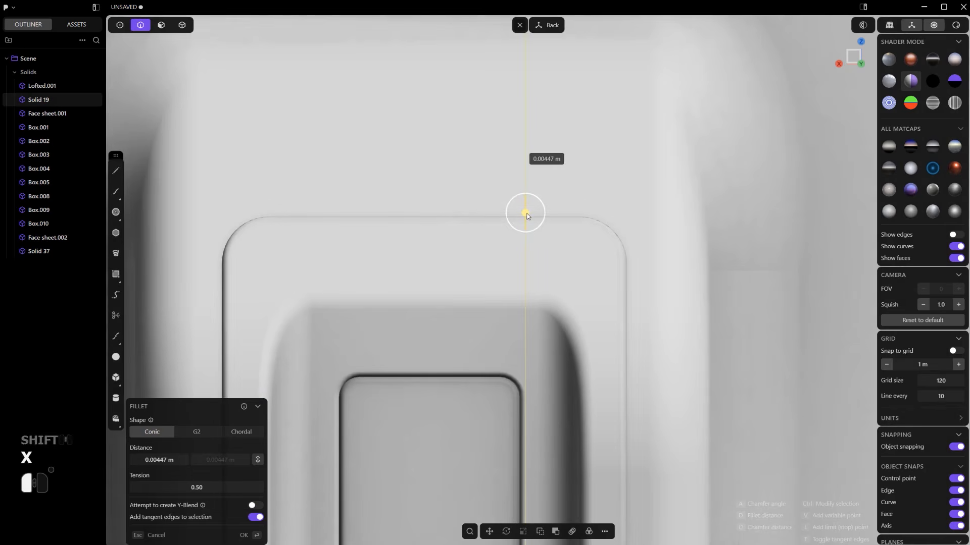
{"action": "left_click", "coordinate": [237, 434]}
{"action": "right_click", "coordinate": [220, 283]}
Fillet the matching outer edge of the separated keypad panel by about 0.0016 m with the Chordal shape
{"action": "left_click_drag", "start_coordinate": [222, 279], "coordinate": [226, 285]}
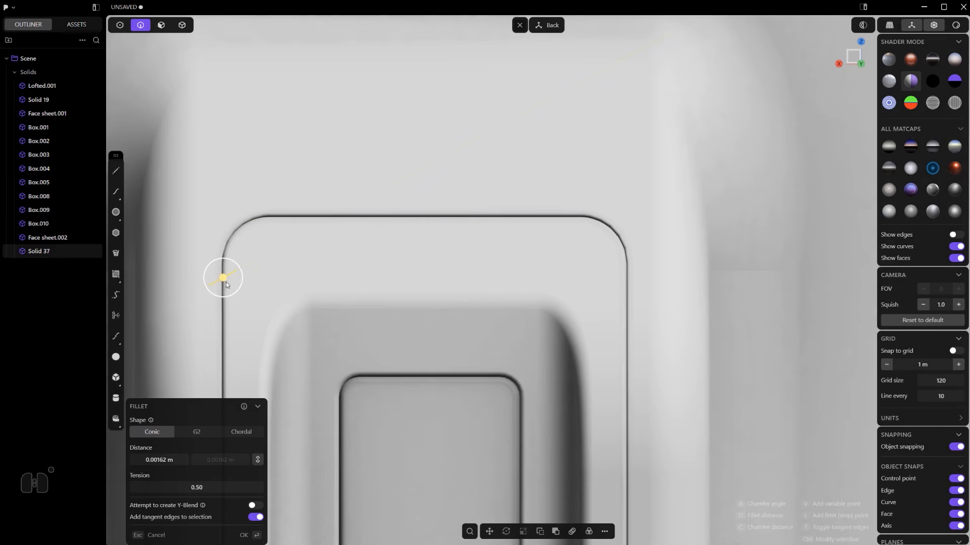
{"action": "left_click", "coordinate": [256, 436]}
{"action": "scroll", "coordinate": [423, 310], "scroll_direction": "down", "scroll_amount": 10}
{"action": "right_click", "coordinate": [450, 307]}
{"action": "key", "text": "b"}
{"action": "scroll", "coordinate": [466, 313], "scroll_direction": "down", "scroll_amount": 3}
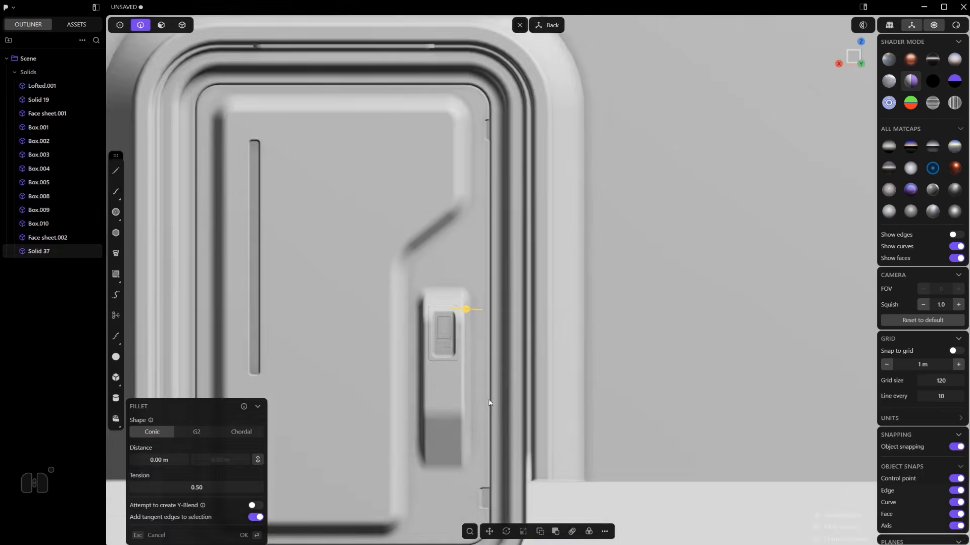
{"action": "middle_click_drag", "start_coordinate": [489, 371], "coordinate": [498, 244], "text": "shift"}
{"action": "scroll", "coordinate": [498, 243], "scroll_direction": "up", "scroll_amount": 5}
{"action": "scroll", "coordinate": [468, 222], "scroll_direction": "down", "scroll_amount": 7}
{"action": "middle_click_drag", "start_coordinate": [507, 290], "coordinate": [531, 308], "text": "shift"}
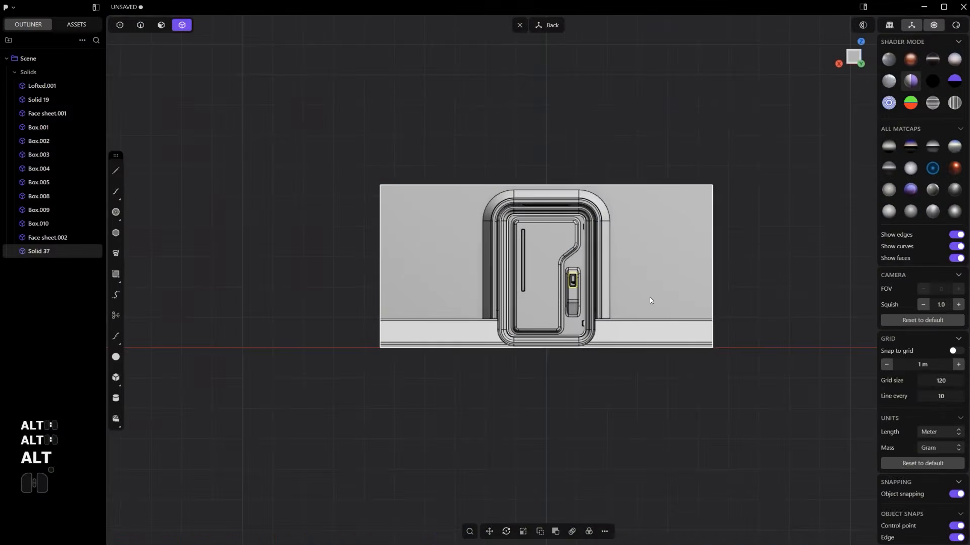
In the top view, draw a rectangle about 3.8 m by 2.6 m over one end of the base ledge and shift it slightly toward the wall
{"action": "scroll", "coordinate": [650, 298], "scroll_direction": "up", "scroll_amount": 3}
{"action": "key", "text": "7"}
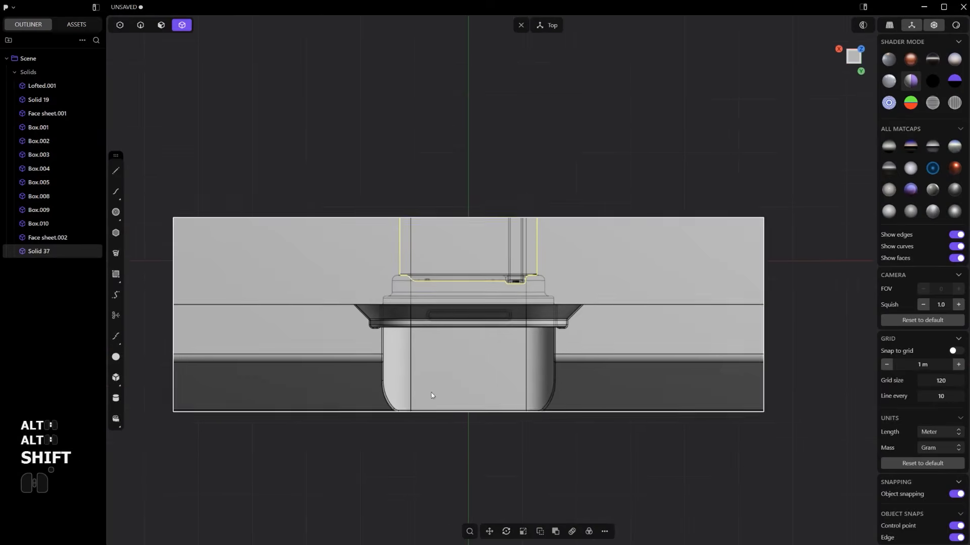
{"action": "left_click", "coordinate": [393, 420]}
{"action": "left_click", "coordinate": [116, 274]}
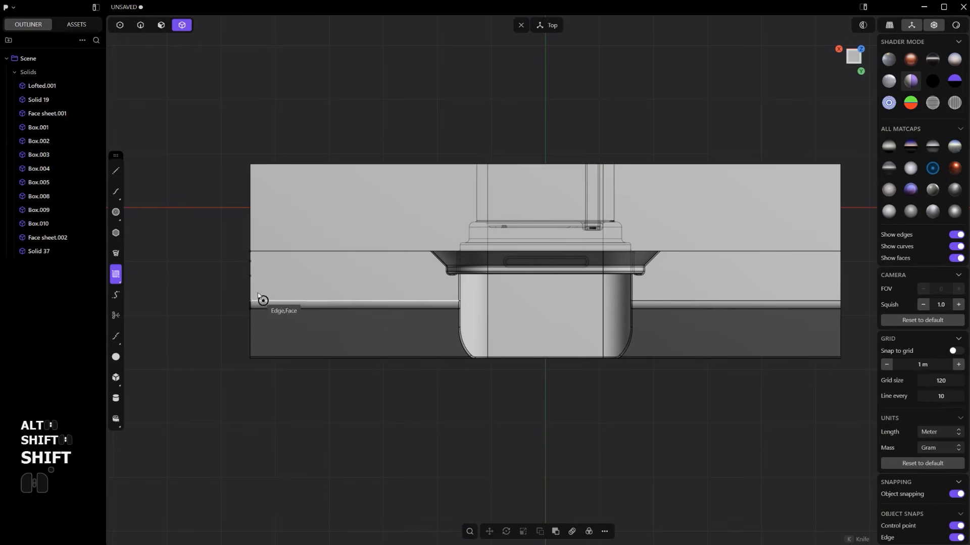
{"action": "left_click", "coordinate": [226, 273]}
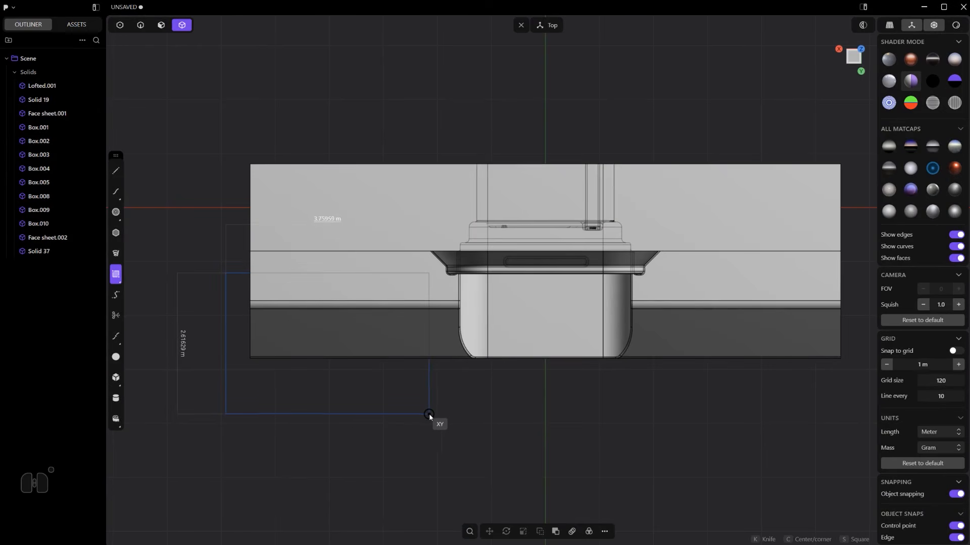
{"action": "left_click", "coordinate": [429, 415]}
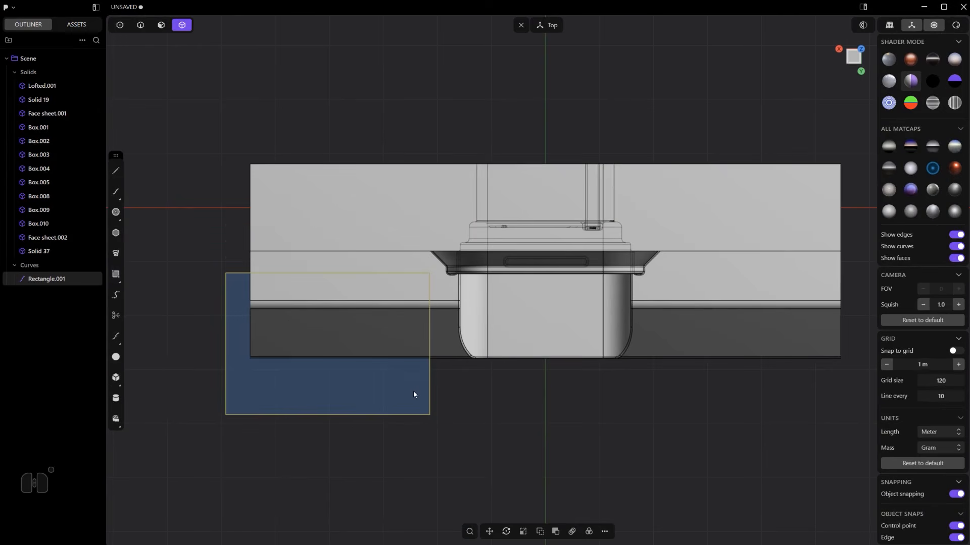
{"action": "key", "text": "g"}
{"action": "key", "text": "g"}
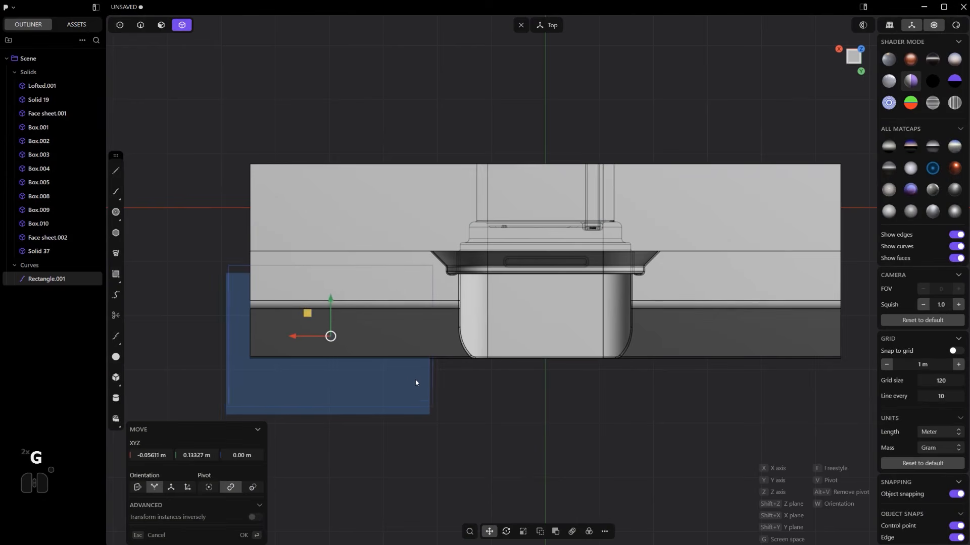
{"action": "left_click", "coordinate": [417, 380]}
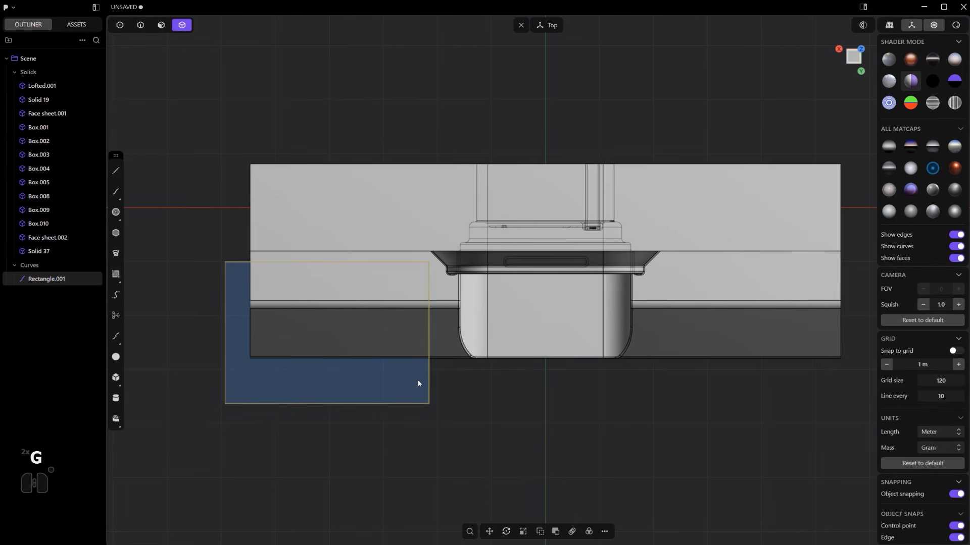
Duplicate the rectangle and move the copy along X to the opposite end of the base ledge
{"action": "key", "text": "shift+d"}
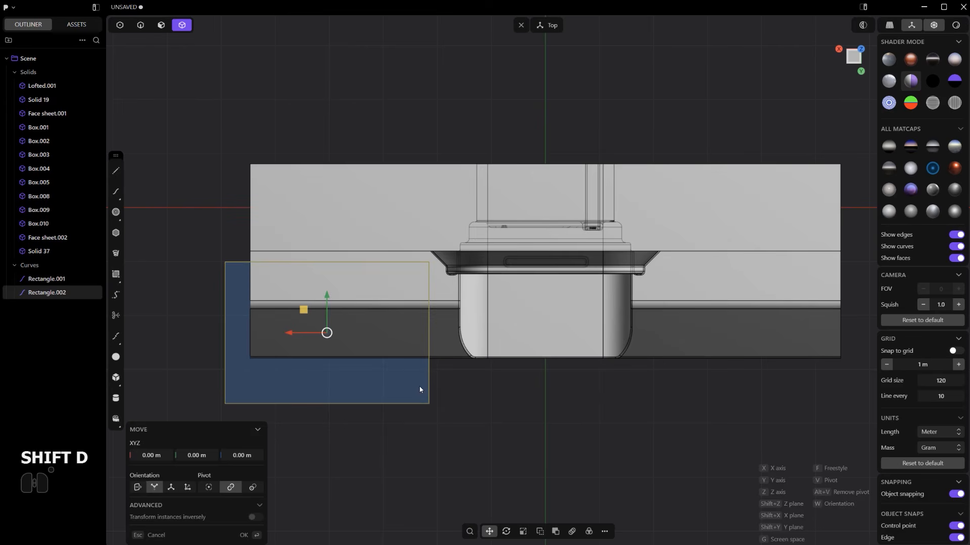
{"action": "left_click_drag", "start_coordinate": [293, 342], "coordinate": [723, 372]}
{"action": "right_click", "coordinate": [724, 371]}
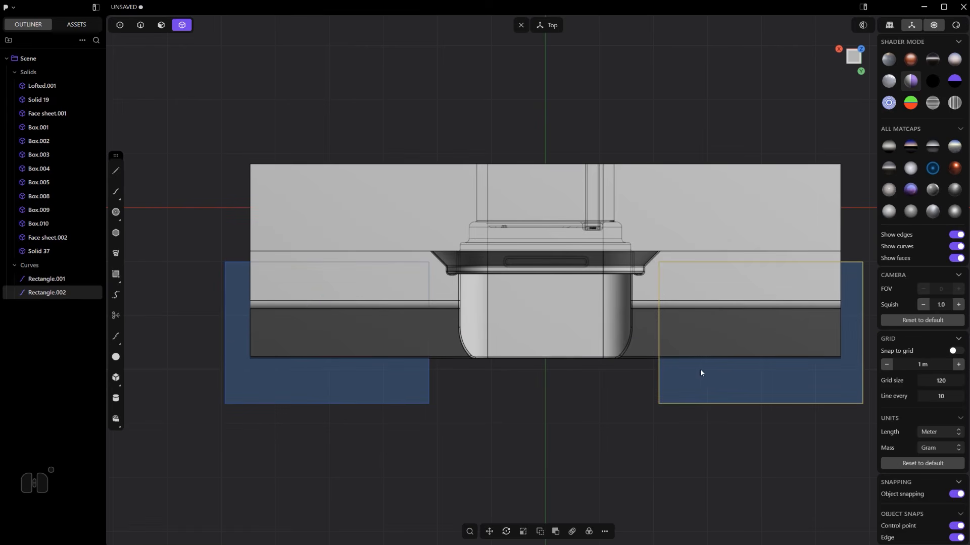
Fillet the corner of each rectangle that lies nearest the door frame and the wall
{"action": "key", "text": "2"}
{"action": "key", "text": "1"}
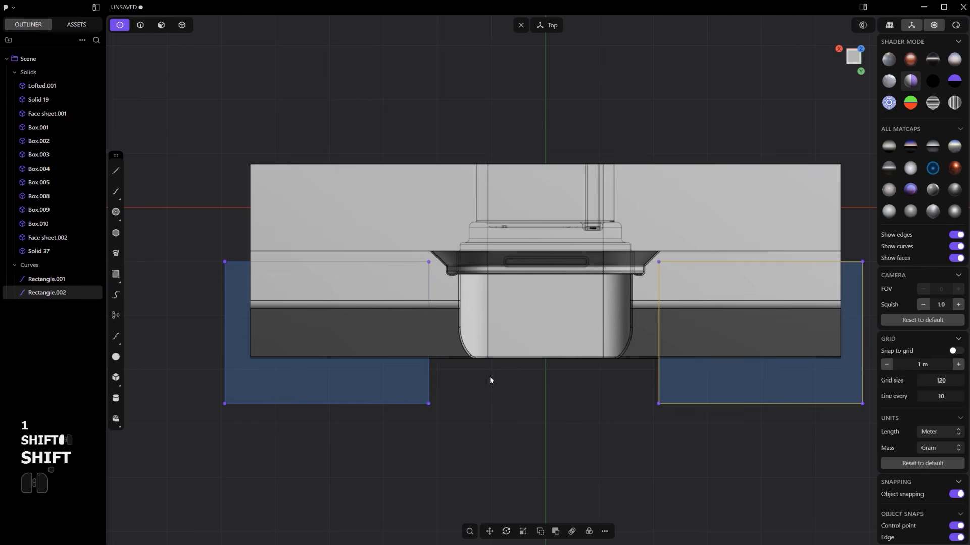
{"action": "left_click_drag", "start_coordinate": [623, 295], "coordinate": [415, 211], "text": "shift"}
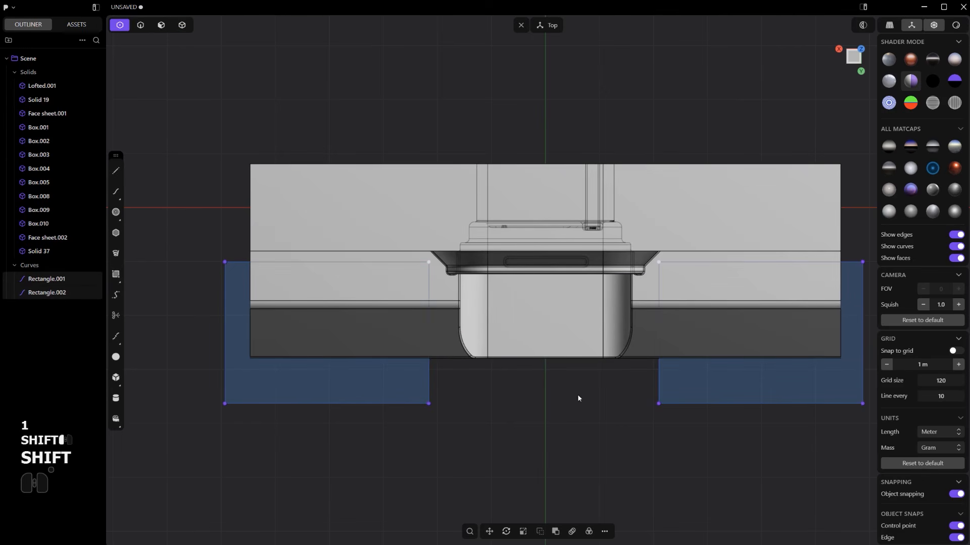
{"action": "key", "text": "b"}
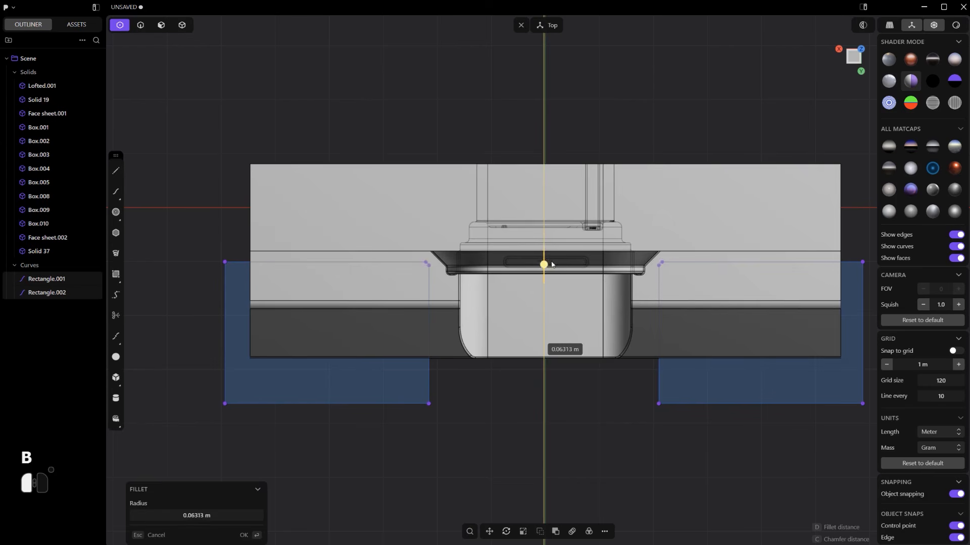
{"action": "left_click", "coordinate": [557, 277]}
Cut the wall body with the two rounded rectangles to separate the ledge ends, and delete one rectangle
{"action": "key", "text": "c"}
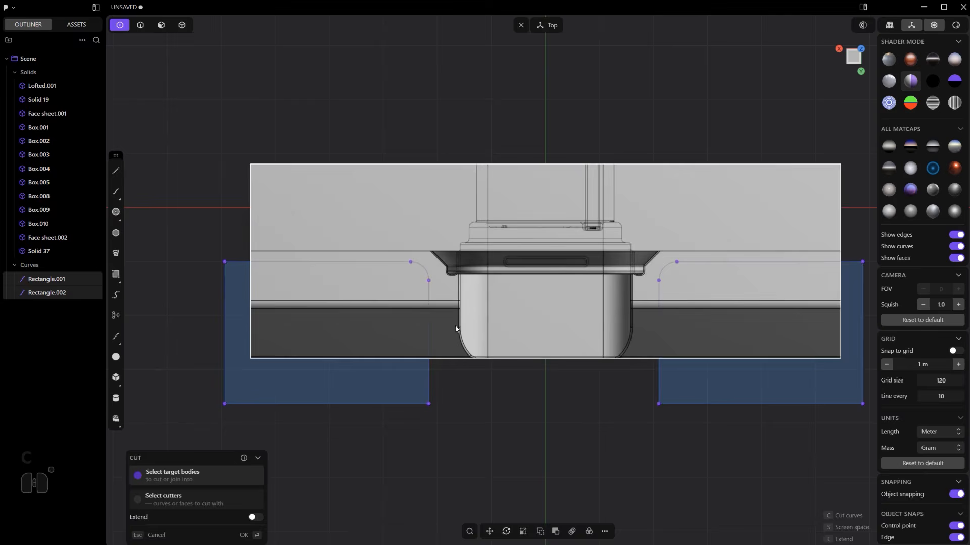
{"action": "left_click", "coordinate": [439, 308]}
{"action": "right_click", "coordinate": [435, 315]}
{"action": "scroll", "coordinate": [432, 334], "scroll_direction": "up", "scroll_amount": 5}
{"action": "key", "text": "2"}
{"action": "key", "text": "x"}
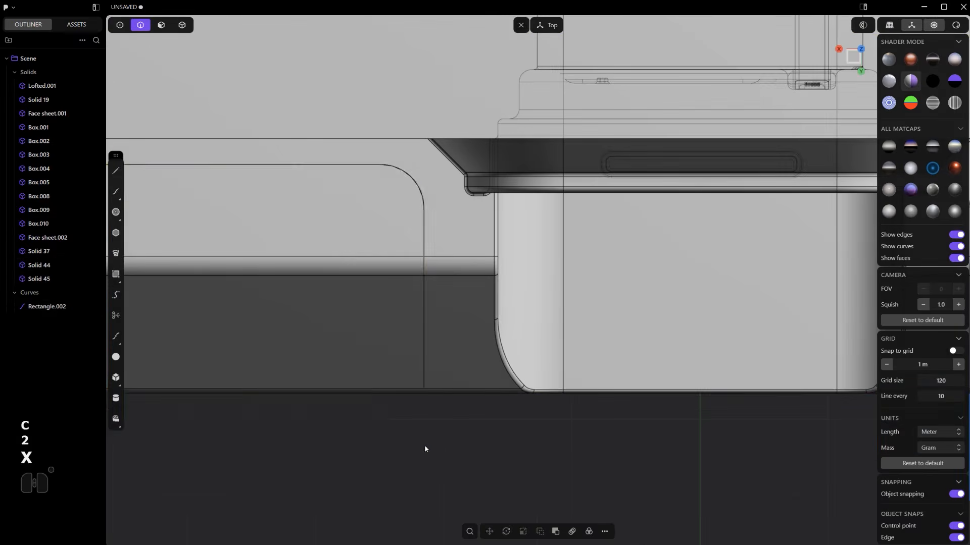
Fillet the wall body's cut edges on both sides of the doorway by about 0.036 m
{"action": "scroll", "coordinate": [424, 444], "scroll_direction": "down", "scroll_amount": 3}
{"action": "left_click_drag", "start_coordinate": [739, 458], "coordinate": [735, 455]}
{"action": "scroll", "coordinate": [549, 437], "scroll_direction": "up", "scroll_amount": 3}
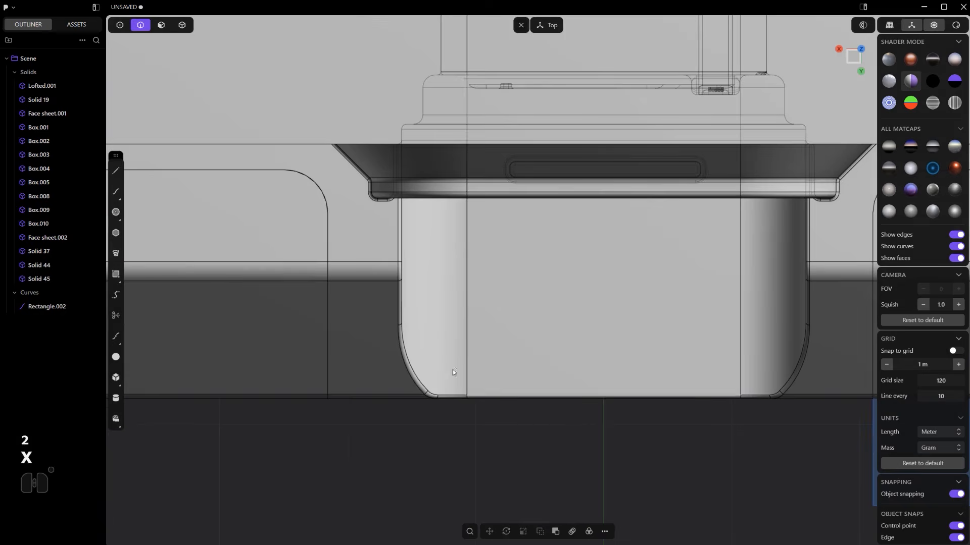
{"action": "left_click", "coordinate": [336, 300]}
{"action": "left_click_drag", "start_coordinate": [331, 298], "coordinate": [336, 301]}
{"action": "scroll", "coordinate": [465, 313], "scroll_direction": "down", "scroll_amount": 2}
{"action": "middle_click_drag", "start_coordinate": [601, 329], "coordinate": [541, 322], "text": "shift"}
{"action": "scroll", "coordinate": [542, 323], "scroll_direction": "up", "scroll_amount": 1}
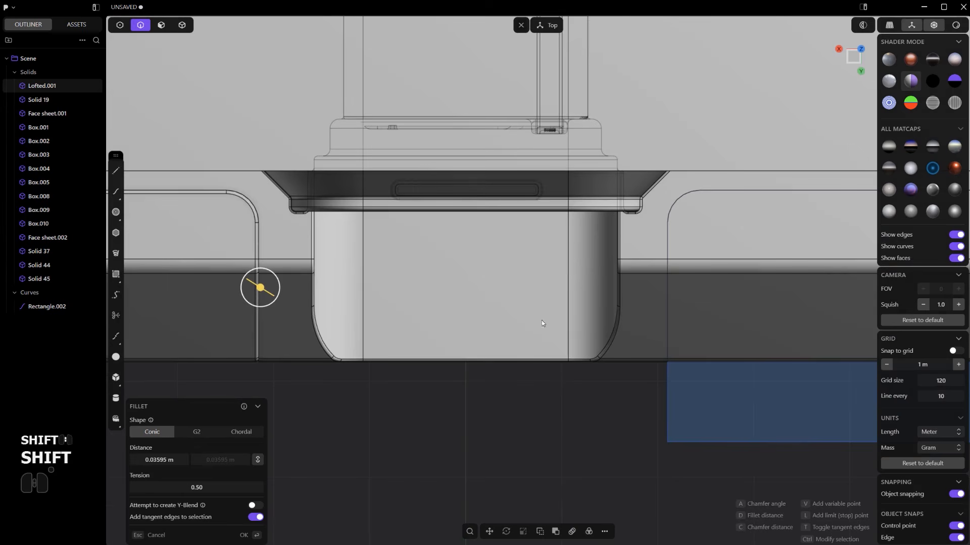
{"action": "left_click", "coordinate": [668, 313], "text": "ctrl"}
{"action": "right_click", "coordinate": [668, 311]}
{"action": "scroll", "coordinate": [667, 307], "scroll_direction": "up", "scroll_amount": 2}
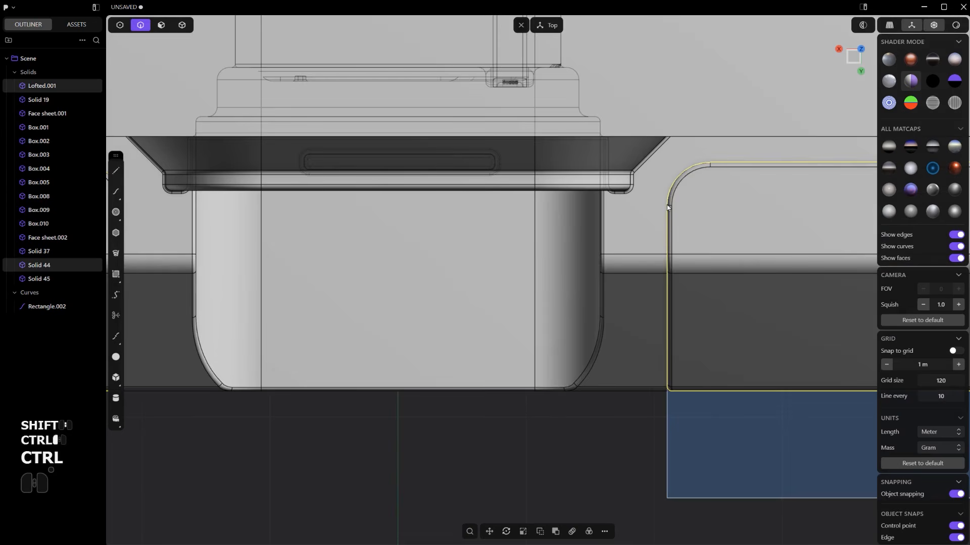
Fillet the matching cut edges of both separated ledge pieces by about 0.036 m
{"action": "left_click", "coordinate": [667, 429]}
{"action": "middle_click_drag", "start_coordinate": [455, 287], "coordinate": [685, 303], "text": "shift"}
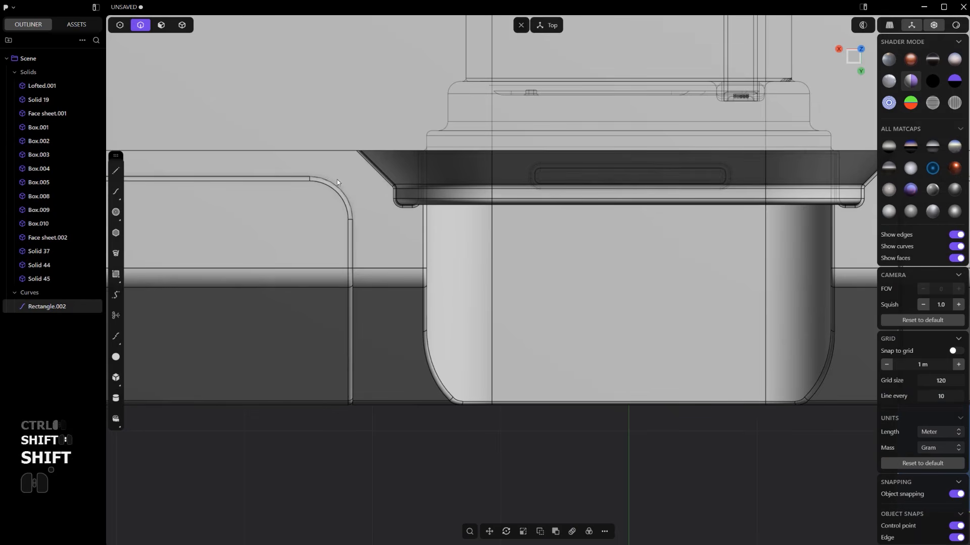
{"action": "left_click_drag", "start_coordinate": [337, 180], "coordinate": [339, 198], "text": "shift"}
{"action": "scroll", "coordinate": [340, 198], "scroll_direction": "up", "scroll_amount": 4}
{"action": "right_click", "coordinate": [342, 206]}
{"action": "middle_click_drag", "start_coordinate": [383, 250], "coordinate": [370, 214]}
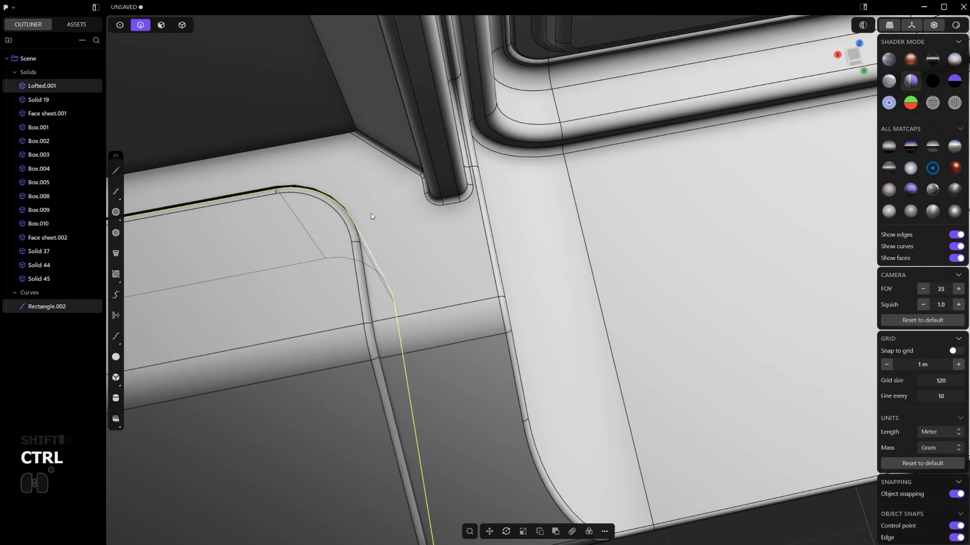
{"action": "left_click_drag", "start_coordinate": [338, 201], "coordinate": [345, 230], "text": "ctrl"}
{"action": "scroll", "coordinate": [358, 248], "scroll_direction": "down", "scroll_amount": 7}
{"action": "middle_click_drag", "start_coordinate": [497, 253], "coordinate": [382, 295], "text": "shift"}
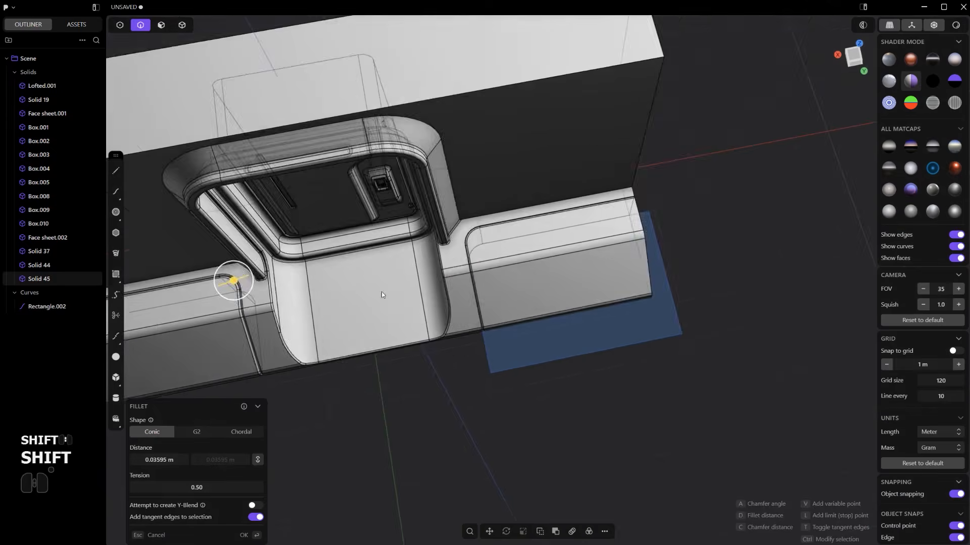
{"action": "scroll", "coordinate": [419, 269], "scroll_direction": "up", "scroll_amount": 8}
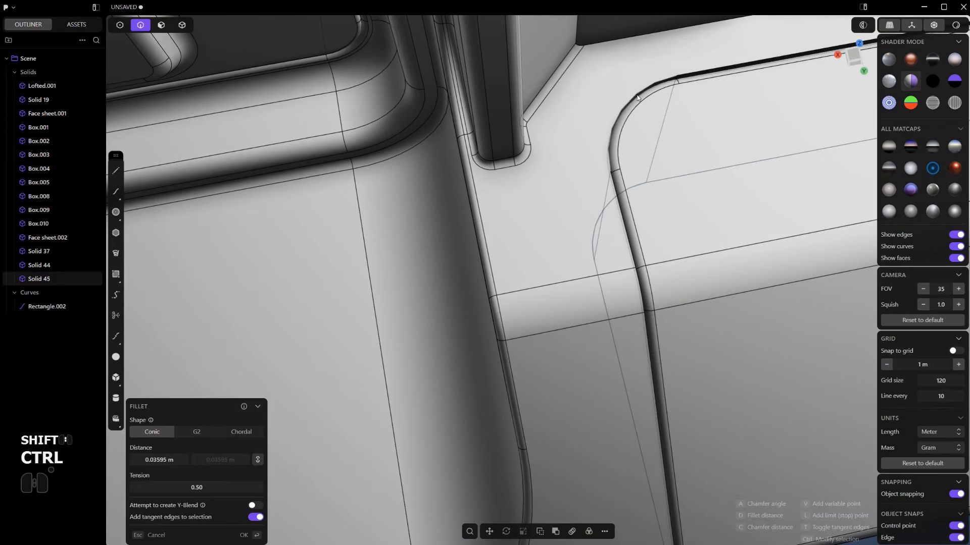
{"action": "left_click", "coordinate": [634, 103], "text": "ctrl"}
{"action": "right_click", "coordinate": [632, 106]}
Return to the back view, delete the leftover rectangle curve, and hide the model's edges
{"action": "scroll", "coordinate": [632, 106], "scroll_direction": "down", "scroll_amount": 10}
{"action": "middle_click_drag", "start_coordinate": [633, 107], "coordinate": [698, 297], "text": "alt"}
{"action": "key", "text": "2"}
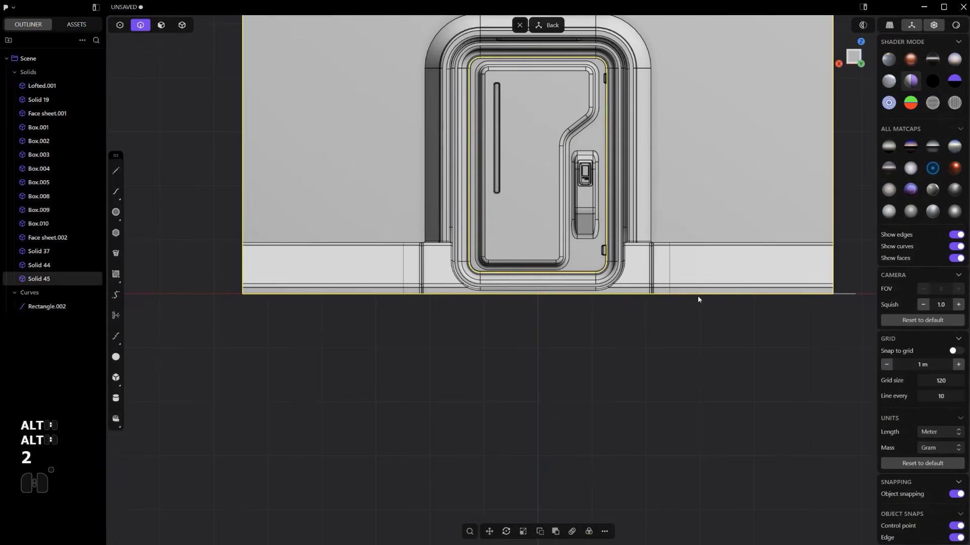
{"action": "key", "text": "x"}
{"action": "scroll", "coordinate": [839, 295], "scroll_direction": "down", "scroll_amount": 4}
{"action": "mouse_move", "coordinate": [638, 308]}
{"action": "middle_mouse_down"}
{"action": "mouse_move", "coordinate": [661, 406]}
{"action": "mouse_move", "coordinate": [538, 325]}
{"action": "mouse_move", "coordinate": [566, 287]}
{"action": "middle_mouse_up"}
{"action": "key", "text": "ctrl+e"}
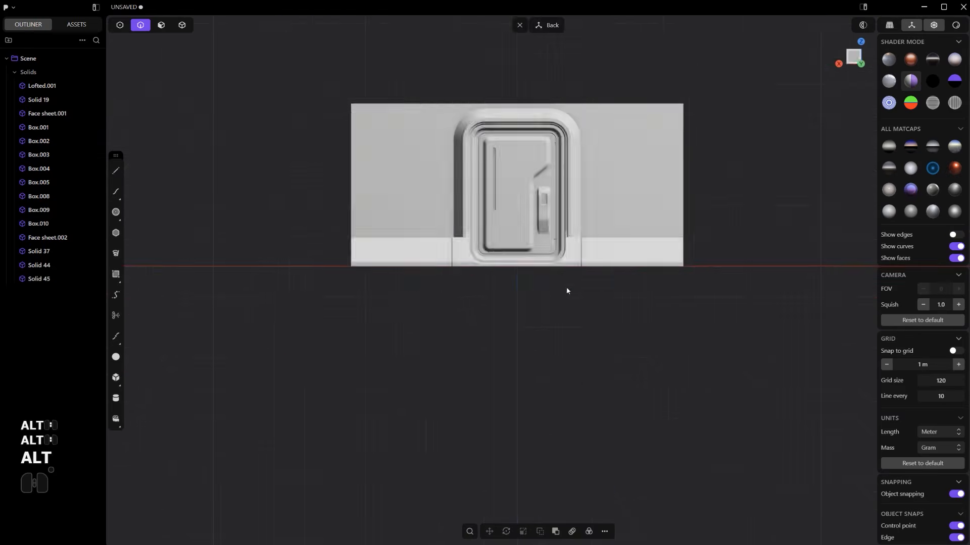
Draw a horizontal line across the base ledge just above its lower edge, extending past both ends of the wall
{"action": "scroll", "coordinate": [590, 293], "scroll_direction": "up", "scroll_amount": 4}
{"action": "scroll", "coordinate": [476, 299], "scroll_direction": "down", "scroll_amount": 3}
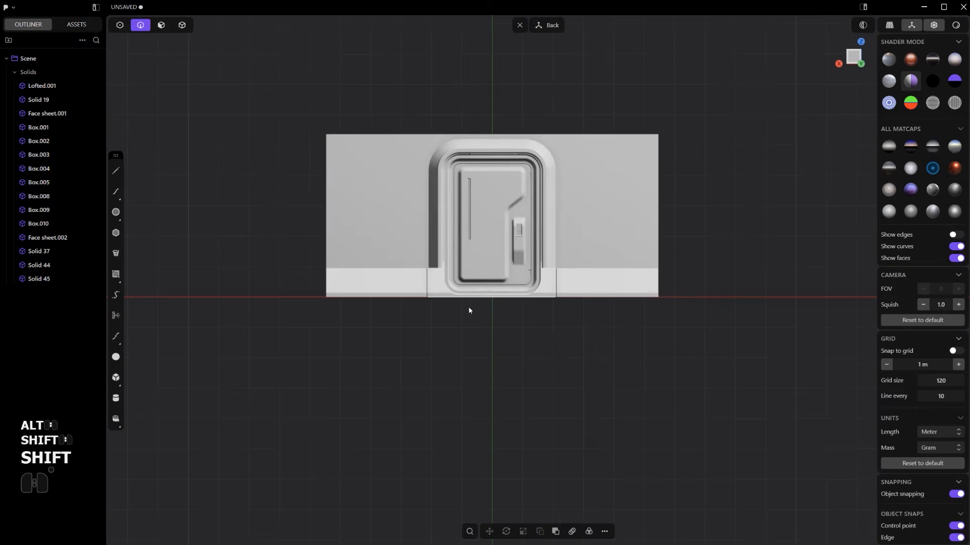
{"action": "scroll", "coordinate": [555, 315], "scroll_direction": "up", "scroll_amount": 6}
{"action": "scroll", "coordinate": [536, 348], "scroll_direction": "down", "scroll_amount": 3}
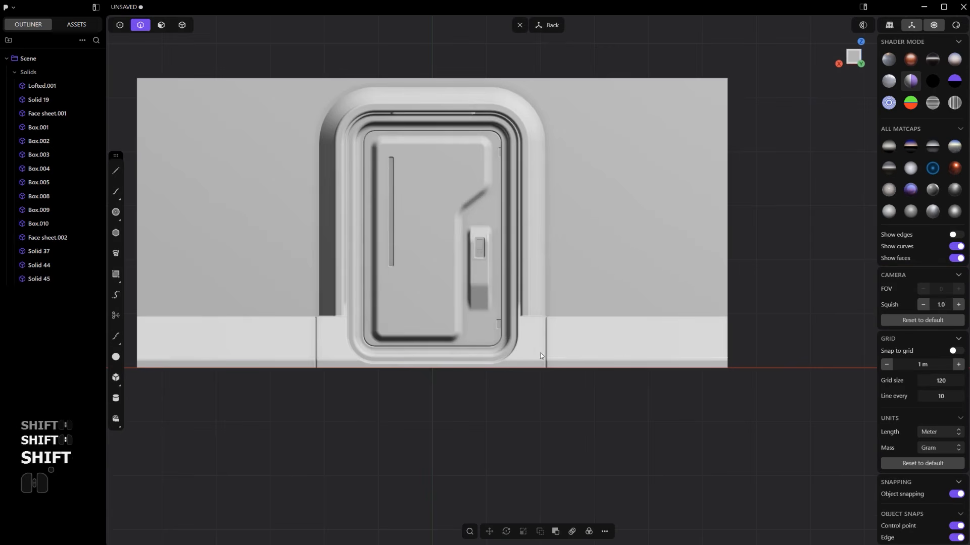
{"action": "middle_click_drag", "start_coordinate": [703, 350], "coordinate": [738, 339], "text": "shift"}
{"action": "scroll", "coordinate": [677, 348], "scroll_direction": "down", "scroll_amount": 3}
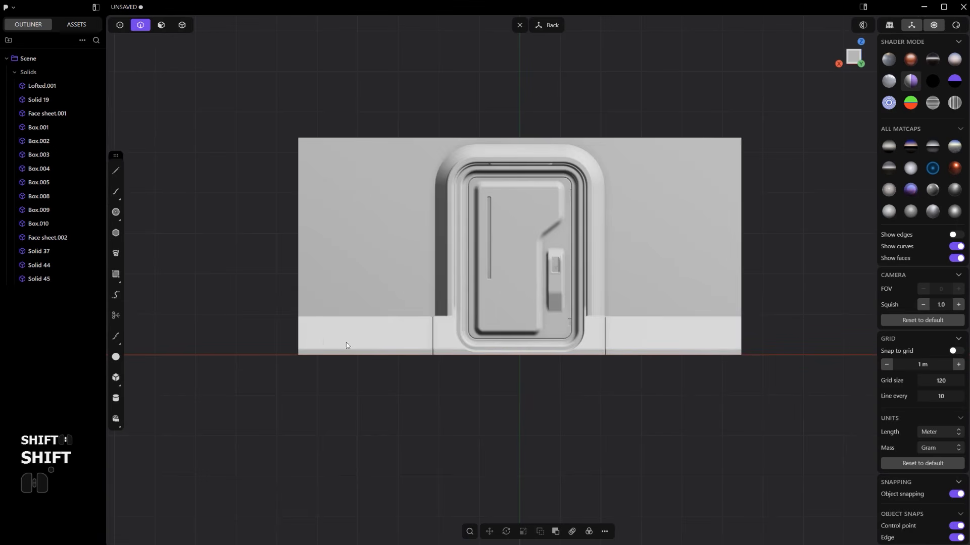
{"action": "left_click", "coordinate": [851, 342]}
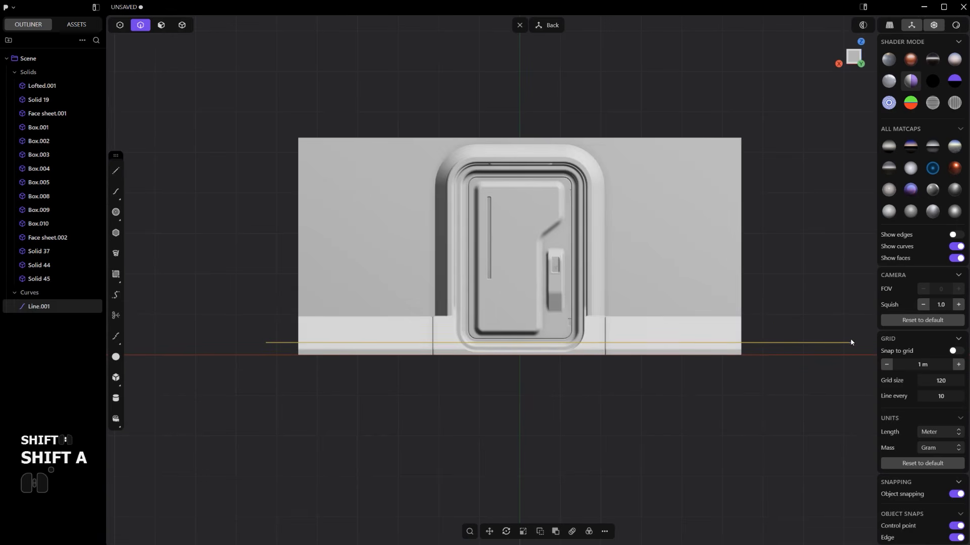
Cut the ledge piece to the left of the doorway along the horizontal line
{"action": "scroll", "coordinate": [726, 363], "scroll_direction": "up", "scroll_amount": 3}
{"action": "key", "text": "c"}
{"action": "left_click", "coordinate": [312, 347]}
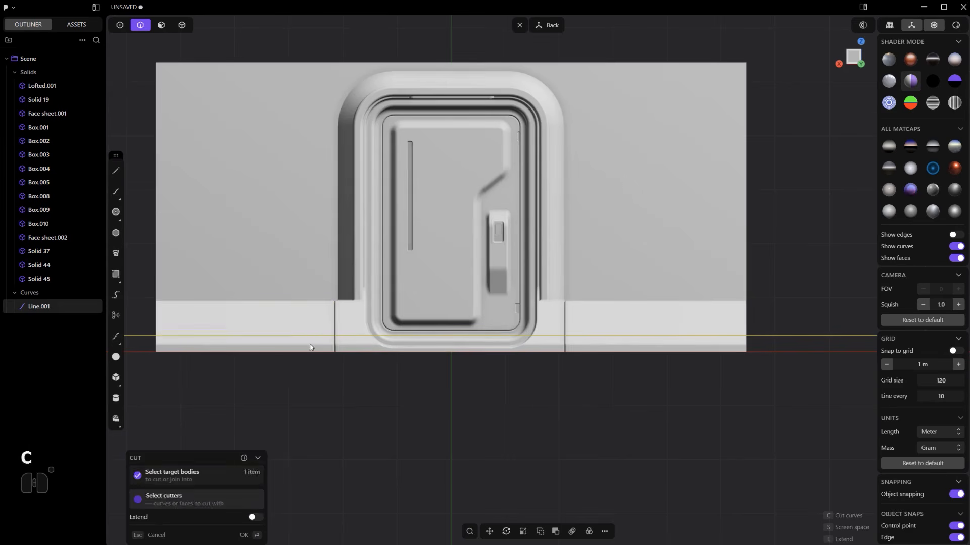
{"action": "right_click", "coordinate": [313, 348]}
Cut the ledge piece to the right of the doorway with the same horizontal line and delete the line
{"action": "key", "text": "c"}
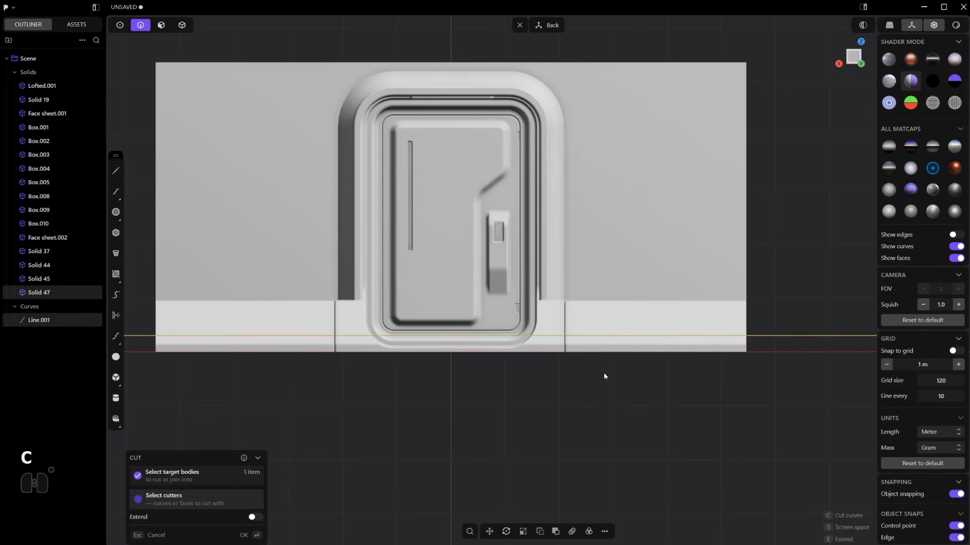
{"action": "right_click", "coordinate": [630, 352]}
{"action": "key", "text": "2"}
{"action": "left_click", "coordinate": [781, 339]}
{"action": "key", "text": "c"}
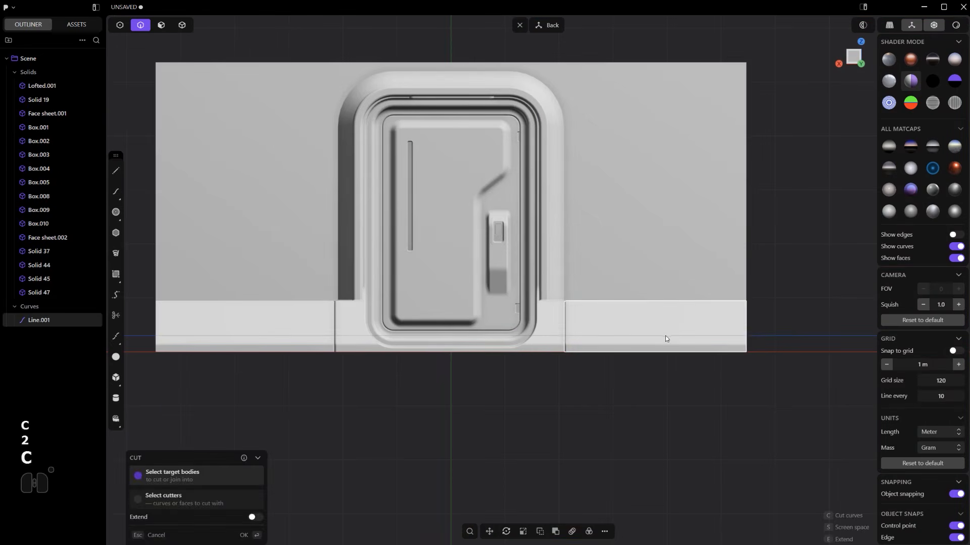
{"action": "left_click", "coordinate": [665, 336]}
{"action": "right_click", "coordinate": [665, 336]}
{"action": "key", "text": "2"}
{"action": "key", "text": "x"}
Try to fillet the new horizontal seam on the ledge piece to the left of the doorway
{"action": "left_click", "coordinate": [310, 335]}
{"action": "left_click_drag", "start_coordinate": [310, 336], "coordinate": [323, 331]}
{"action": "scroll", "coordinate": [315, 337], "scroll_direction": "up", "scroll_amount": 5}
{"action": "key", "text": "ctrl+z"}
{"action": "left_click", "coordinate": [319, 334]}
{"action": "right_click", "coordinate": [324, 331]}
Show the model's edges and round the small seam corners where the ledge pieces meet the vertical gaps on both sides of the doorway
{"action": "middle_click_drag", "start_coordinate": [782, 371], "coordinate": [488, 273], "text": "shift"}
{"action": "left_click", "coordinate": [701, 267]}
{"action": "middle_click_drag", "start_coordinate": [701, 268], "coordinate": [695, 325]}
{"action": "scroll", "coordinate": [695, 325], "scroll_direction": "up", "scroll_amount": 3}
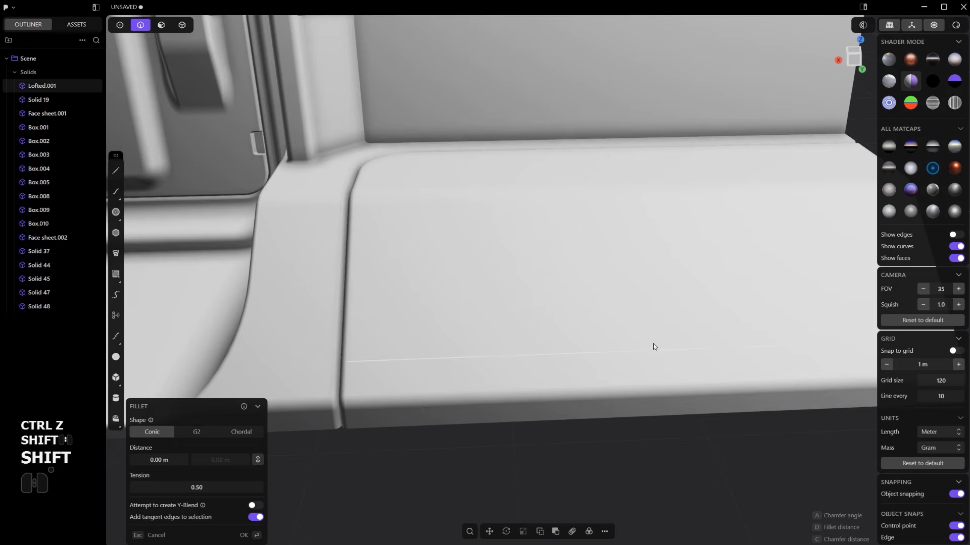
{"action": "key", "text": "ctrl+e"}
{"action": "left_click", "coordinate": [538, 354]}
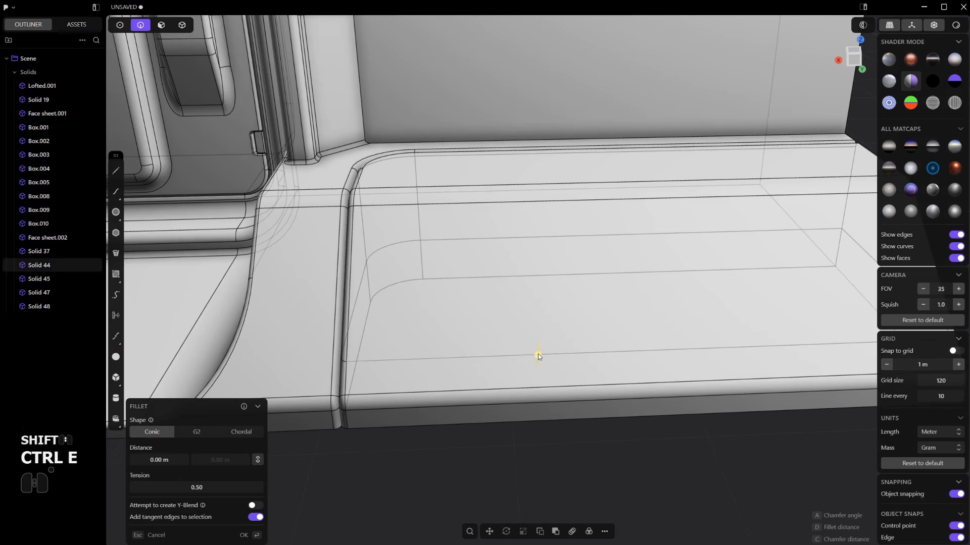
{"action": "left_click_drag", "start_coordinate": [537, 354], "coordinate": [543, 360]}
{"action": "scroll", "coordinate": [542, 359], "scroll_direction": "down", "scroll_amount": 3}
{"action": "middle_click_drag", "start_coordinate": [354, 344], "coordinate": [747, 333], "text": "shift"}
{"action": "scroll", "coordinate": [435, 302], "scroll_direction": "up", "scroll_amount": 8}
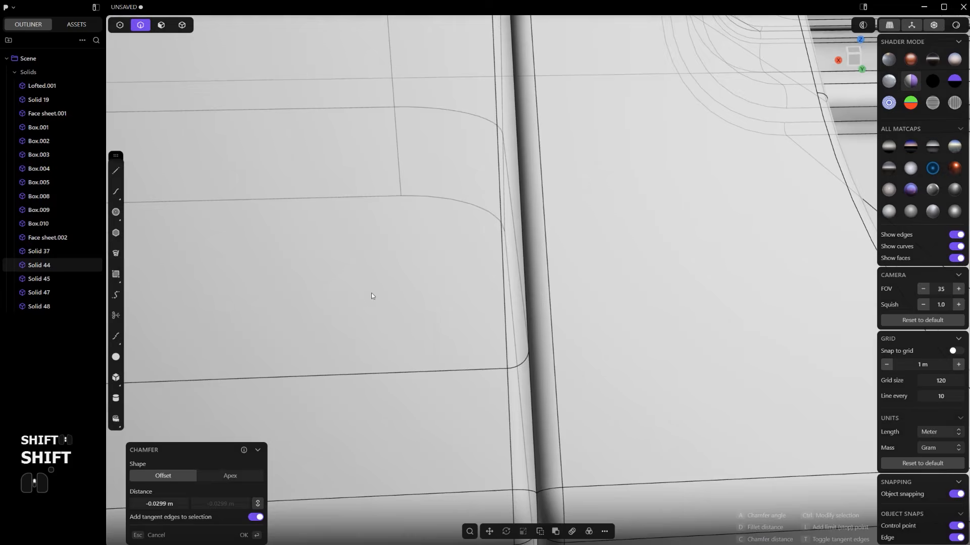
{"action": "left_click", "coordinate": [388, 374]}
{"action": "left_click_drag", "start_coordinate": [388, 374], "coordinate": [389, 378]}
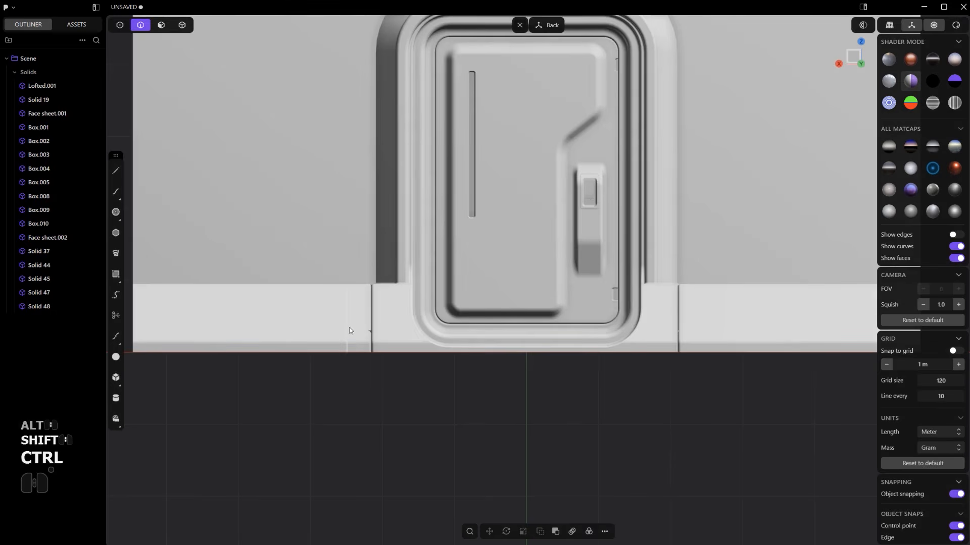
Fillet the horizontal seam edges of the ledge pieces on both sides of the doorway by about 0.0125 m
{"action": "left_click", "coordinate": [351, 331]}
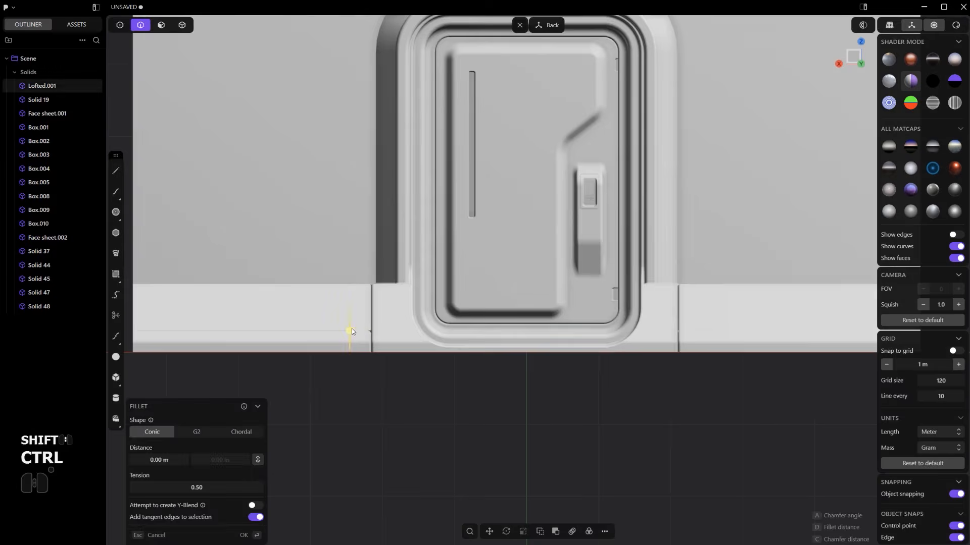
{"action": "scroll", "coordinate": [351, 330], "scroll_direction": "up", "scroll_amount": 3}
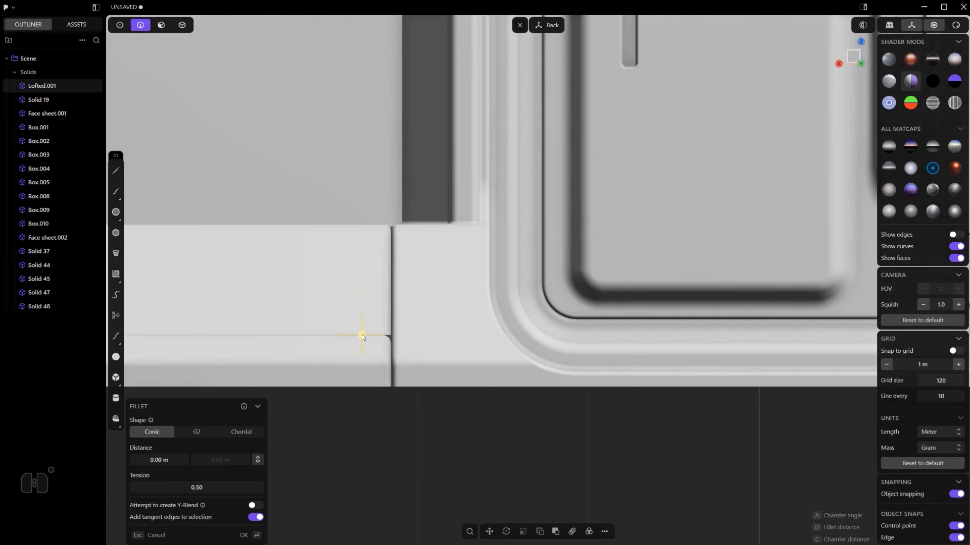
{"action": "left_click_drag", "start_coordinate": [361, 335], "coordinate": [403, 339]}
{"action": "scroll", "coordinate": [383, 331], "scroll_direction": "up", "scroll_amount": 3}
{"action": "key", "text": "ctrl+z"}
{"action": "left_click", "coordinate": [395, 343]}
{"action": "scroll", "coordinate": [417, 334], "scroll_direction": "down", "scroll_amount": 5}
{"action": "scroll", "coordinate": [635, 372], "scroll_direction": "up", "scroll_amount": 3}
{"action": "middle_click_drag", "start_coordinate": [793, 352], "coordinate": [470, 341], "text": "shift"}
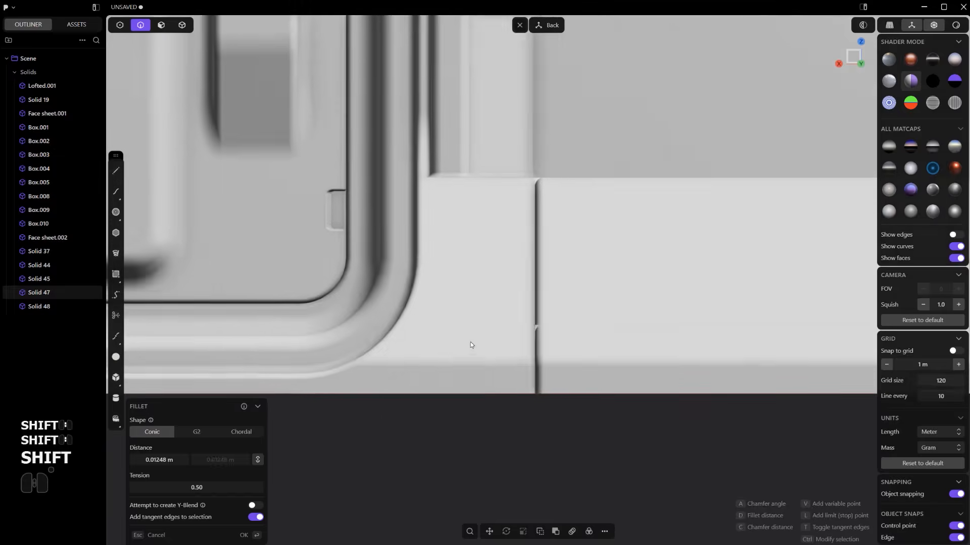
{"action": "scroll", "coordinate": [580, 316], "scroll_direction": "up", "scroll_amount": 3}
{"action": "scroll", "coordinate": [576, 314], "scroll_direction": "down", "scroll_amount": 5}
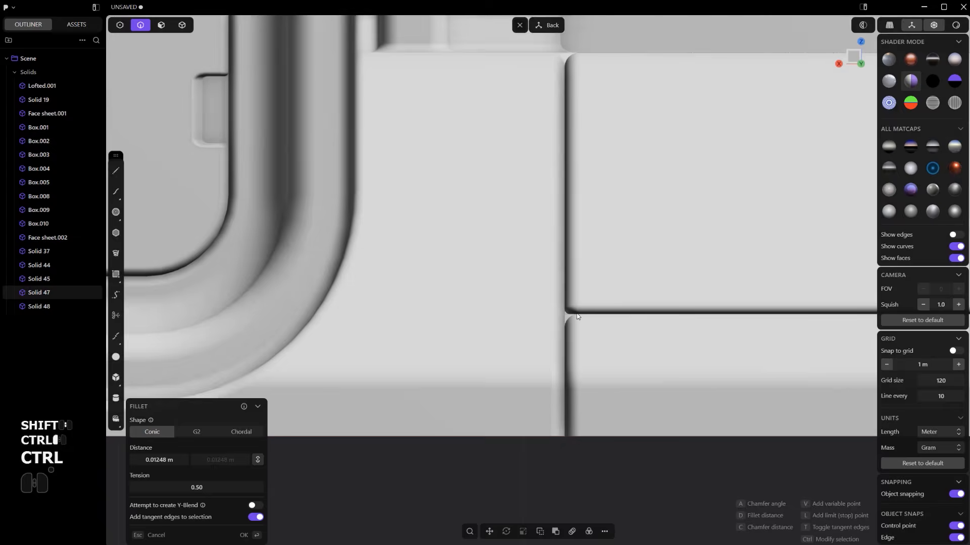
{"action": "right_click", "coordinate": [611, 376]}
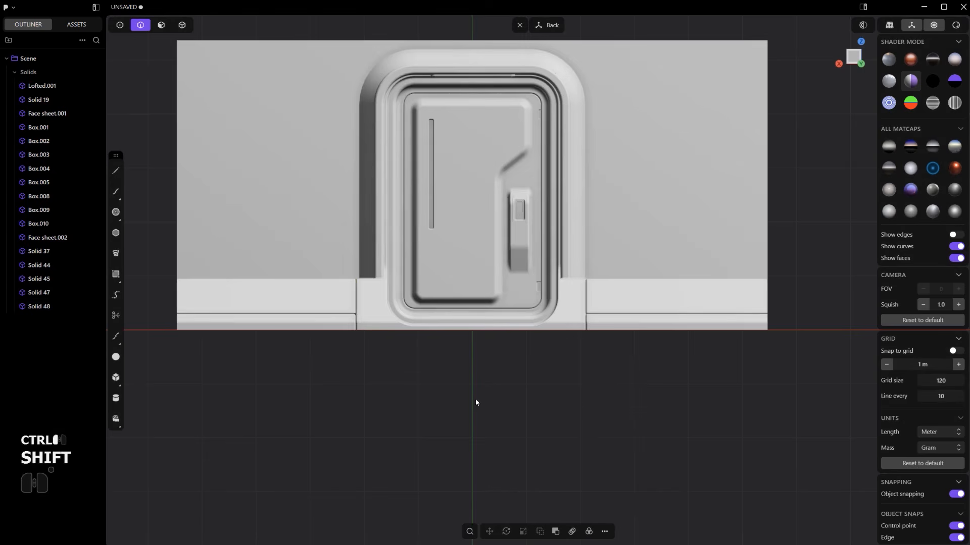
Examine the filleted ledge seams and the recessed threshold in front of the door from several angles
{"action": "middle_click_drag", "start_coordinate": [475, 398], "coordinate": [471, 421], "text": "shift"}
{"action": "middle_click_drag", "start_coordinate": [591, 364], "coordinate": [591, 378], "text": "shift"}
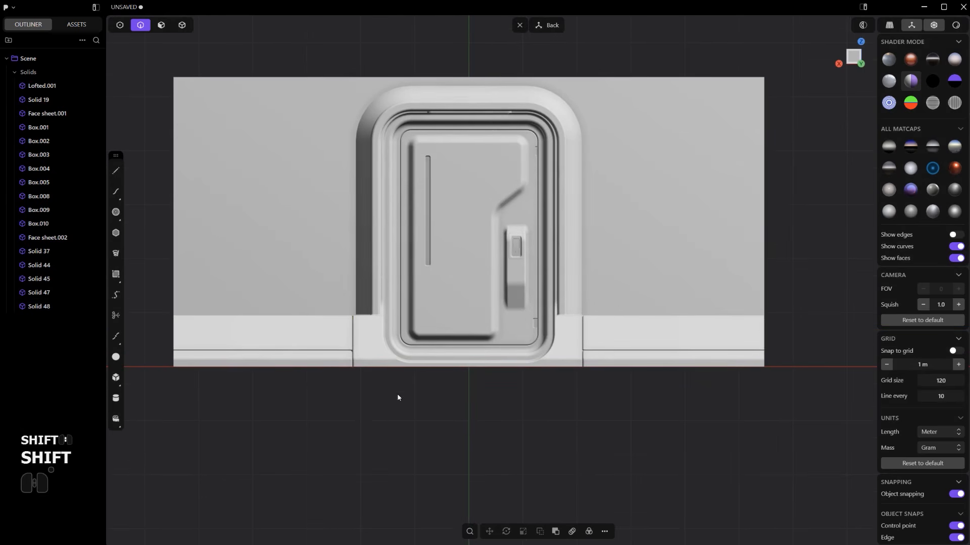
{"action": "scroll", "coordinate": [416, 371], "scroll_direction": "up", "scroll_amount": 4}
{"action": "middle_click_drag", "start_coordinate": [443, 342], "coordinate": [414, 403], "text": "shift"}
{"action": "scroll", "coordinate": [410, 394], "scroll_direction": "down", "scroll_amount": 6}
{"action": "middle_click_drag", "start_coordinate": [383, 326], "coordinate": [520, 316]}
{"action": "middle_click_drag", "start_coordinate": [520, 316], "coordinate": [535, 237]}
{"action": "scroll", "coordinate": [586, 338], "scroll_direction": "up", "scroll_amount": 3}
{"action": "scroll", "coordinate": [511, 328], "scroll_direction": "up", "scroll_amount": 3}
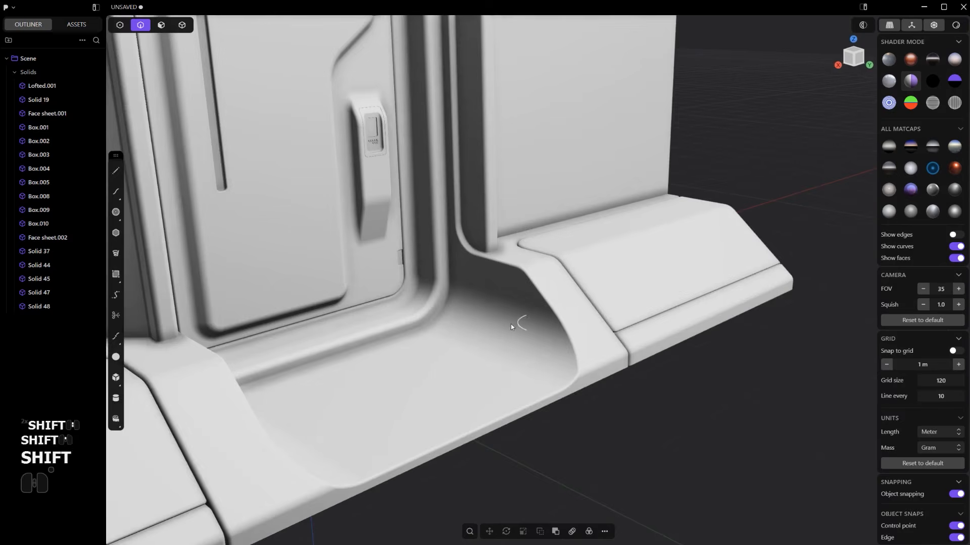
{"action": "scroll", "coordinate": [511, 328], "scroll_direction": "down", "scroll_amount": 3}
{"action": "middle_click_drag", "start_coordinate": [521, 347], "coordinate": [461, 281]}
Duplicate the flat face of the recessed threshold in front of the door and thicken it upward into a thin slab
{"action": "key", "text": "e"}
{"action": "key", "text": "3"}
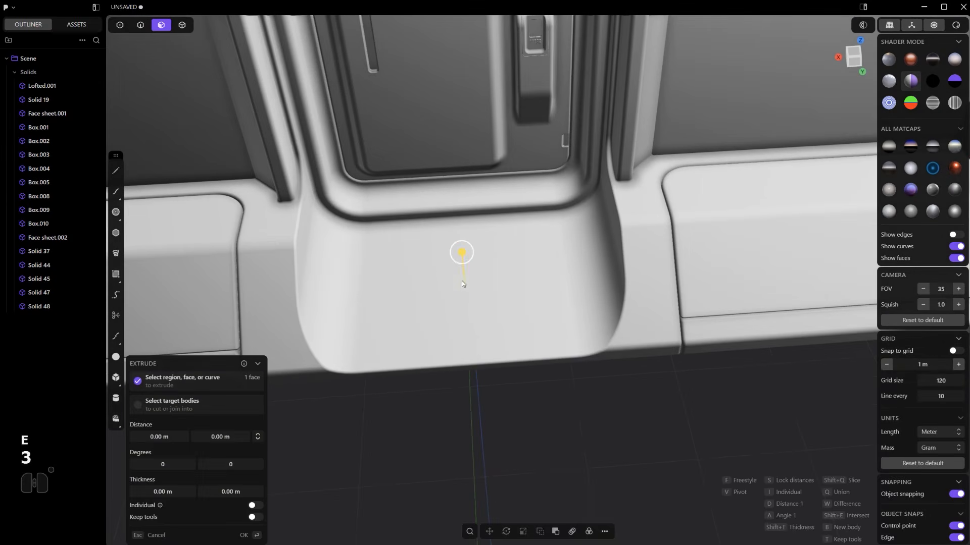
{"action": "left_click", "coordinate": [465, 283]}
{"action": "key", "text": "shift+d"}
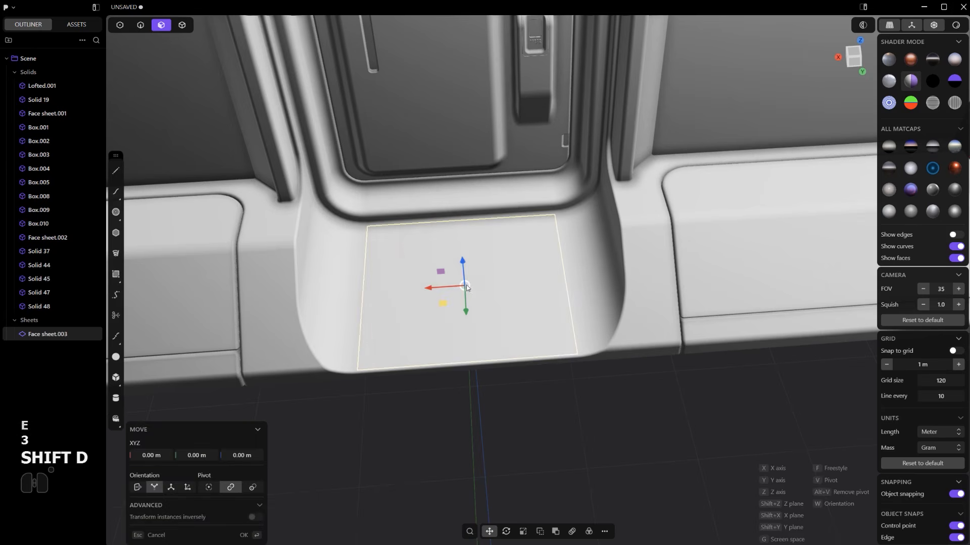
{"action": "key", "text": "shift+f"}
{"action": "left_click", "coordinate": [454, 358]}
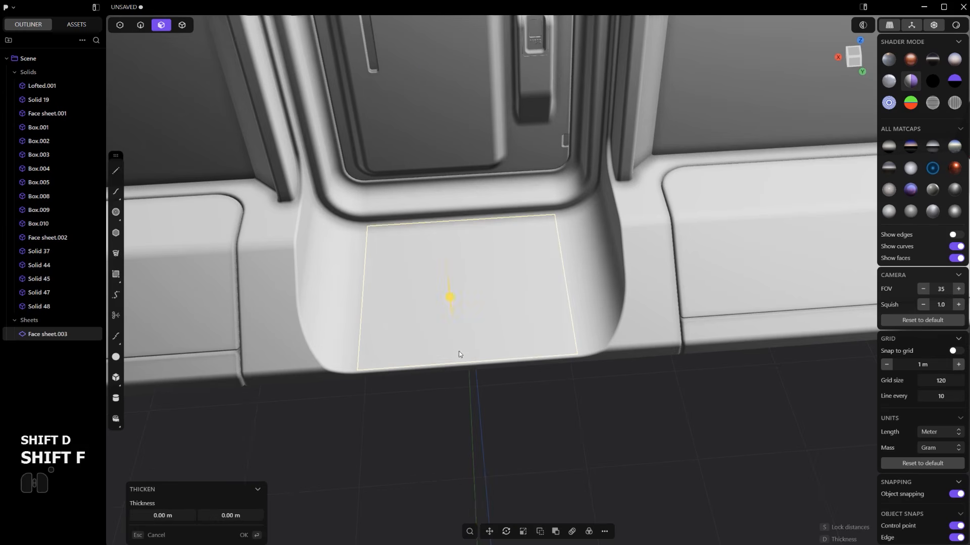
{"action": "left_click_drag", "start_coordinate": [451, 297], "coordinate": [454, 289]}
{"action": "left_click", "coordinate": [454, 289]}
Fillet the threshold slab's four vertical corner edges and slightly round its upper rim
{"action": "key", "text": "2"}
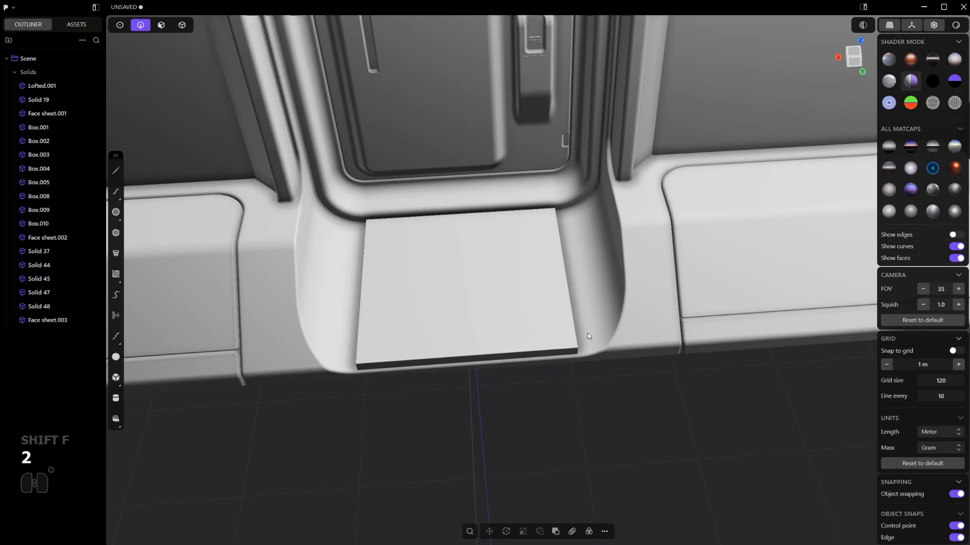
{"action": "left_click", "coordinate": [577, 350], "text": "ctrl+alt"}
{"action": "scroll", "coordinate": [586, 364], "scroll_direction": "up", "scroll_amount": 5}
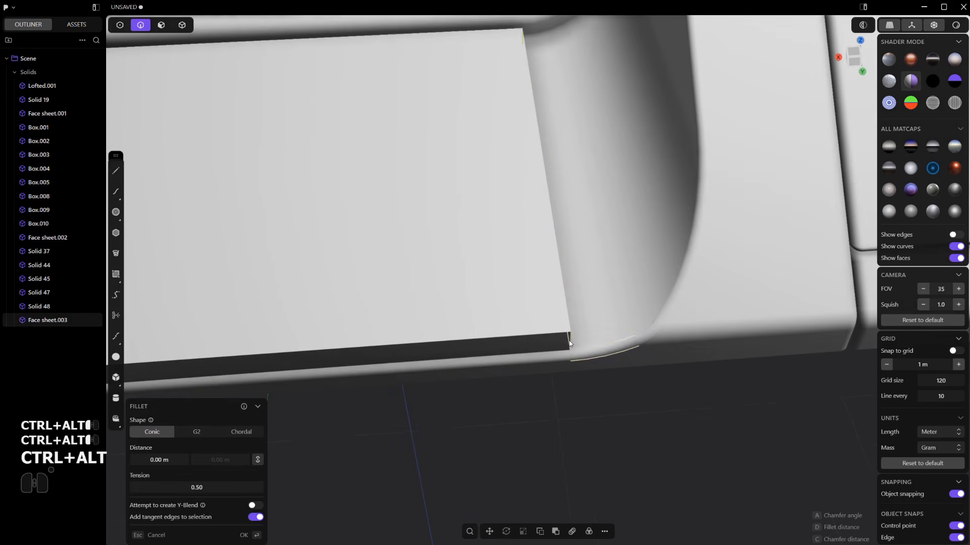
{"action": "middle_click_drag", "start_coordinate": [557, 336], "coordinate": [553, 332]}
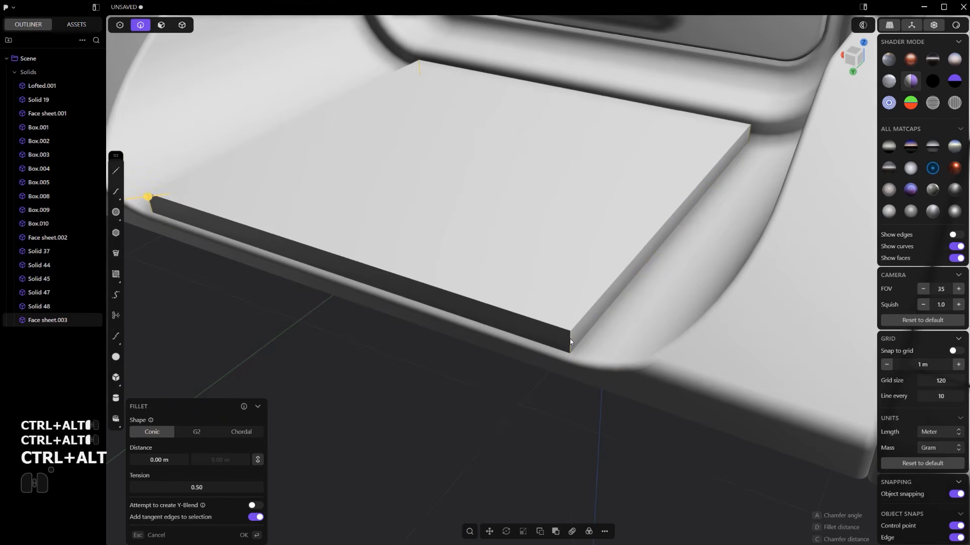
{"action": "left_click_drag", "start_coordinate": [147, 196], "coordinate": [104, 157]}
{"action": "right_click", "coordinate": [586, 272]}
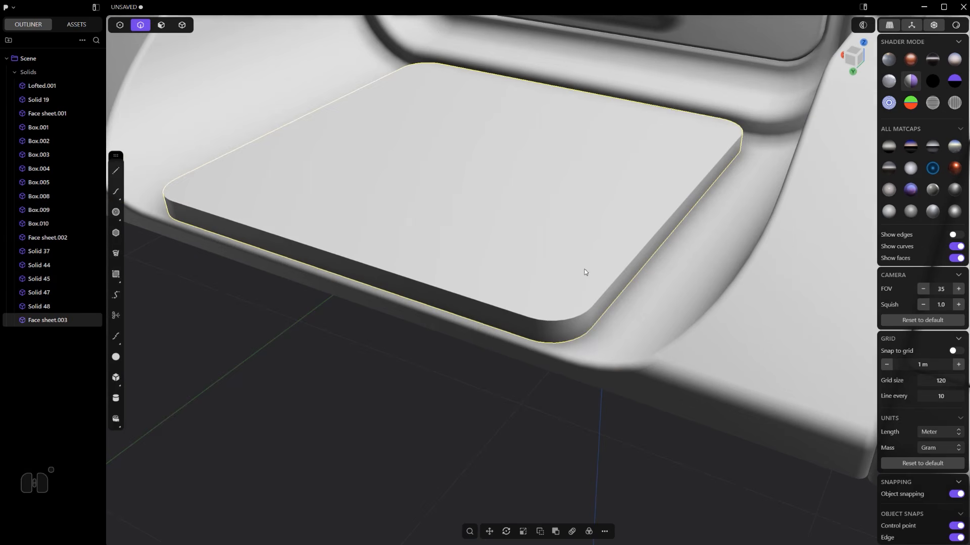
{"action": "left_click_drag", "start_coordinate": [612, 284], "coordinate": [626, 285]}
{"action": "right_click", "coordinate": [625, 285]}
Draw a thin box about 1.61 m by 0.015 m across the slab's door-side end, about 0.157 m deep, as a new body
{"action": "scroll", "coordinate": [624, 284], "scroll_direction": "down", "scroll_amount": 5}
{"action": "middle_click_drag", "start_coordinate": [594, 265], "coordinate": [653, 314]}
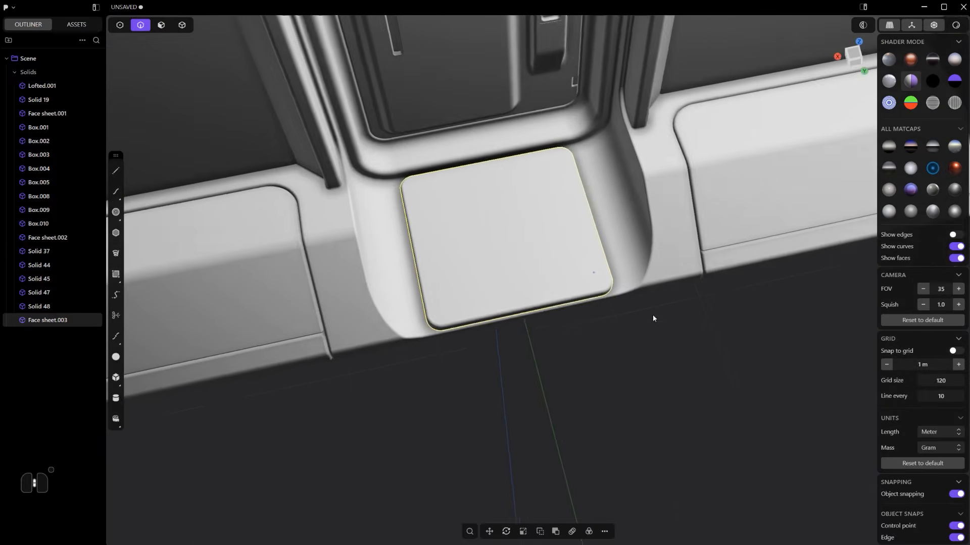
{"action": "scroll", "coordinate": [565, 341], "scroll_direction": "down", "scroll_amount": 5}
{"action": "middle_click_drag", "start_coordinate": [553, 322], "coordinate": [571, 309], "text": "shift"}
{"action": "scroll", "coordinate": [565, 342], "scroll_direction": "down", "scroll_amount": 3}
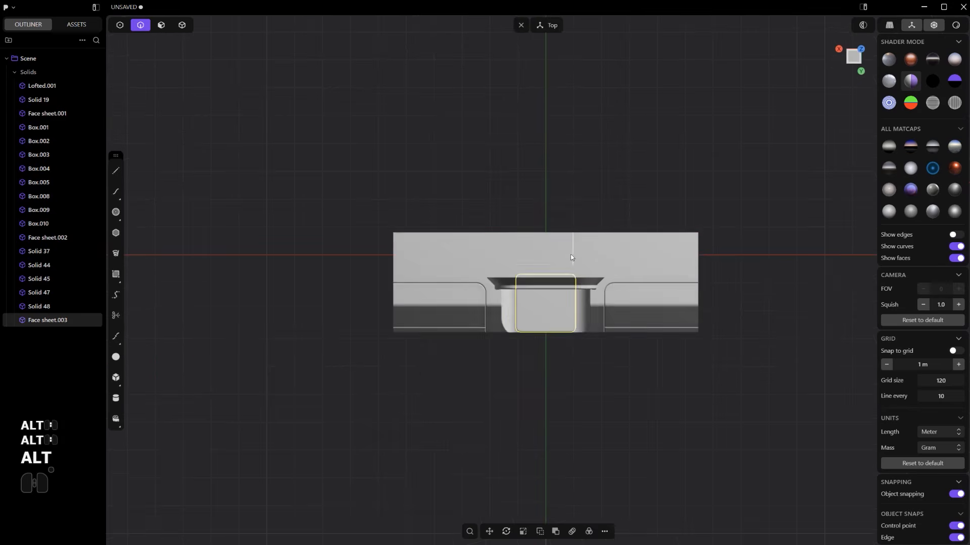
{"action": "scroll", "coordinate": [571, 311], "scroll_direction": "up", "scroll_amount": 8}
{"action": "scroll", "coordinate": [571, 312], "scroll_direction": "up", "scroll_amount": 3}
{"action": "middle_click_drag", "start_coordinate": [491, 346], "coordinate": [465, 289], "text": "shift"}
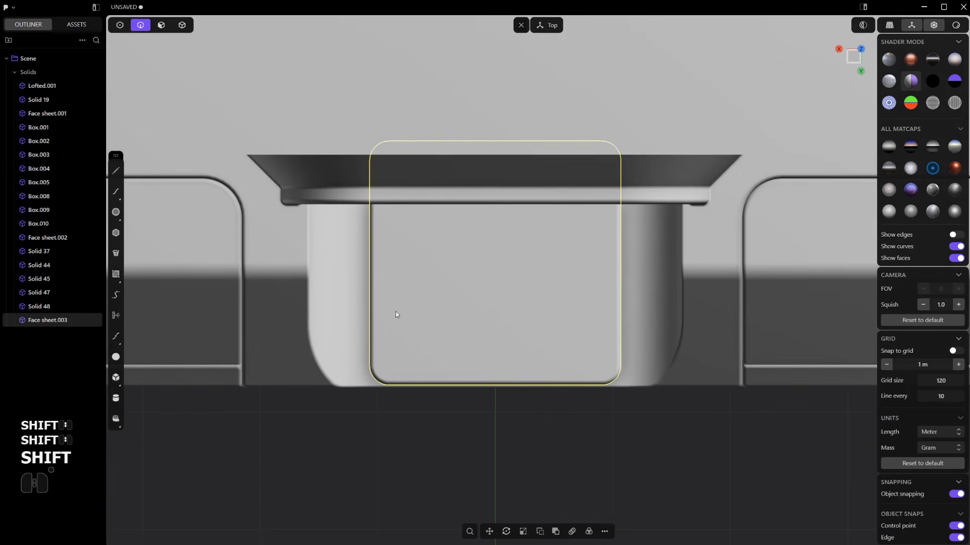
{"action": "middle_click_drag", "start_coordinate": [396, 314], "coordinate": [468, 237]}
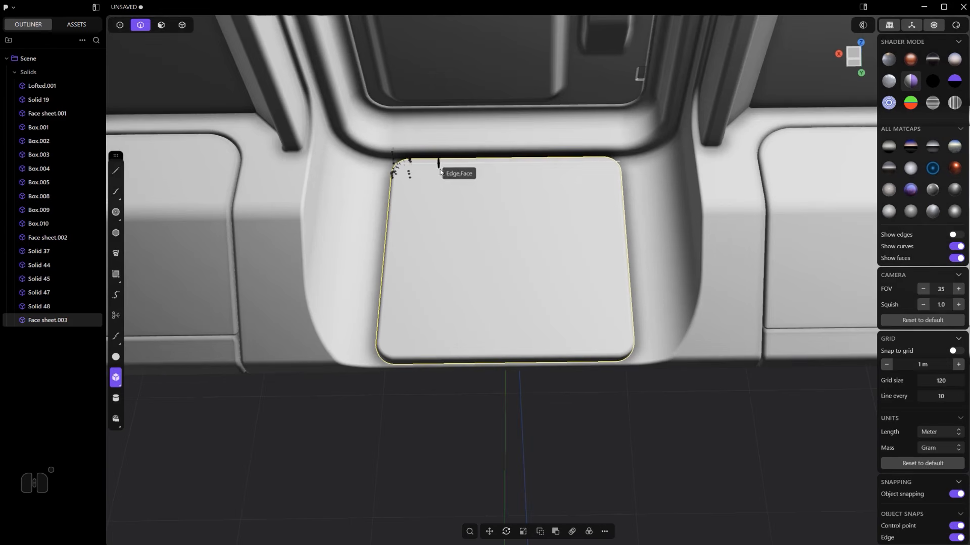
{"action": "scroll", "coordinate": [423, 173], "scroll_direction": "up", "scroll_amount": 3}
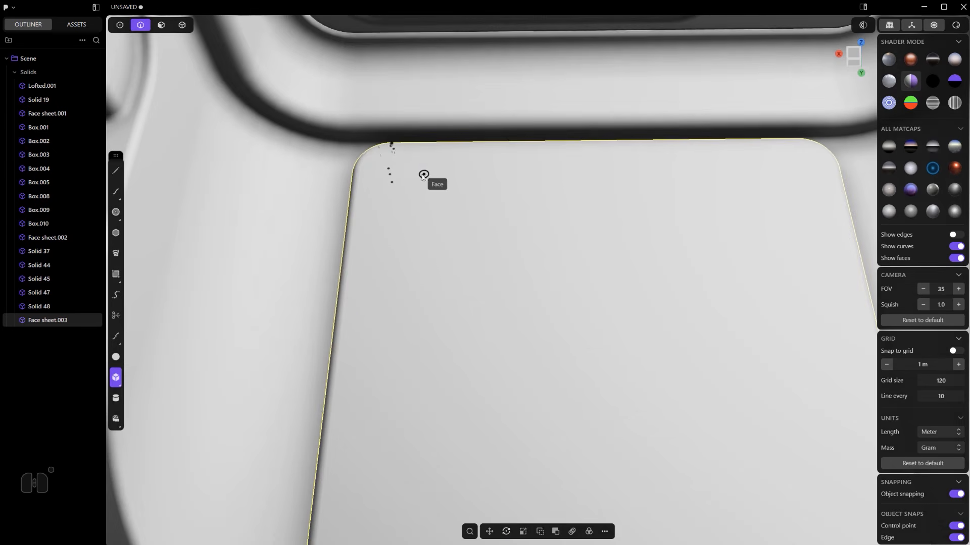
{"action": "left_click", "coordinate": [408, 161]}
{"action": "scroll", "coordinate": [408, 161], "scroll_direction": "down", "scroll_amount": 3}
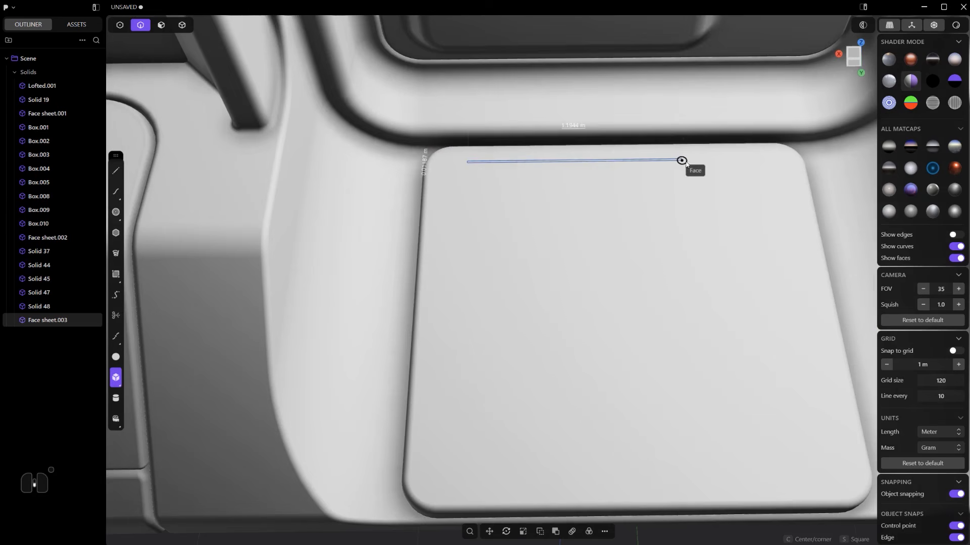
{"action": "left_click", "coordinate": [756, 160]}
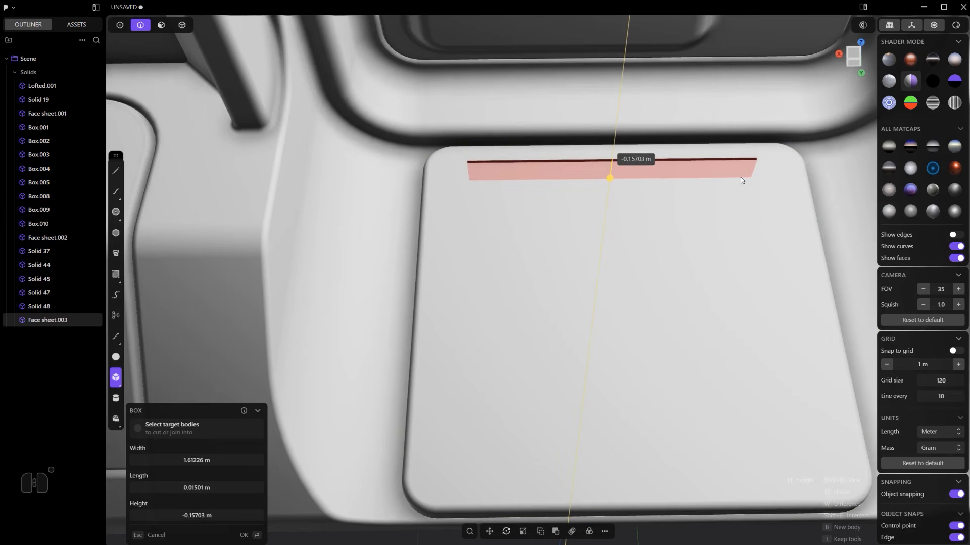
{"action": "key", "text": "b"}
Raise the thin box along the Z axis so it protrudes above the slab, and fillet its vertical end edges
{"action": "key", "text": "g"}
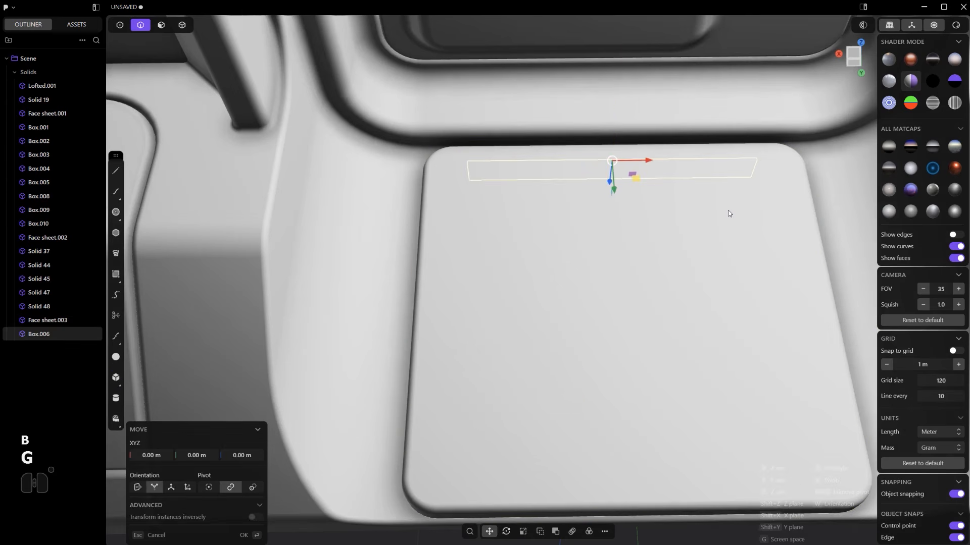
{"action": "key", "text": "z"}
{"action": "left_click", "coordinate": [730, 205]}
{"action": "scroll", "coordinate": [725, 194], "scroll_direction": "up", "scroll_amount": 3}
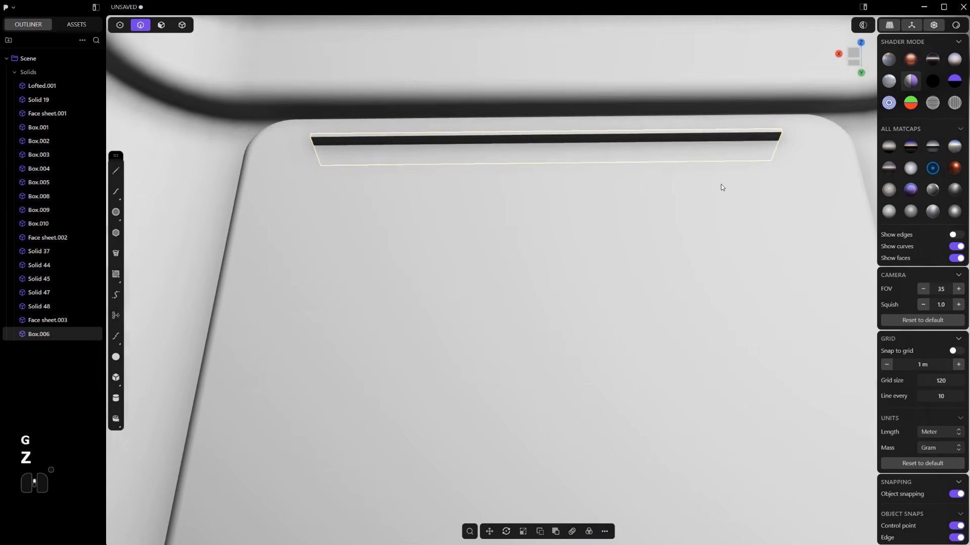
{"action": "left_click_drag", "start_coordinate": [779, 147], "coordinate": [782, 145], "text": "ctrl+alt"}
{"action": "right_click", "coordinate": [781, 146]}
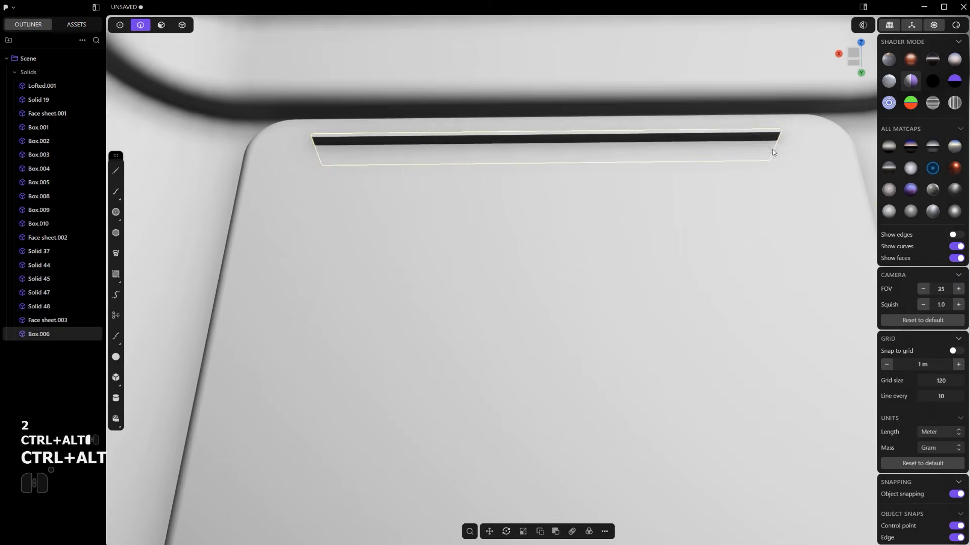
Create a rectangular array of the thin box along the threshold slab's depth, about 1.74 m in extent, with closely spaced copies
{"action": "scroll", "coordinate": [771, 148], "scroll_direction": "down", "scroll_amount": 4}
{"action": "middle_click_drag", "start_coordinate": [605, 272], "coordinate": [616, 282], "text": "alt"}
{"action": "middle_click_drag", "start_coordinate": [616, 282], "coordinate": [655, 317], "text": "shift"}
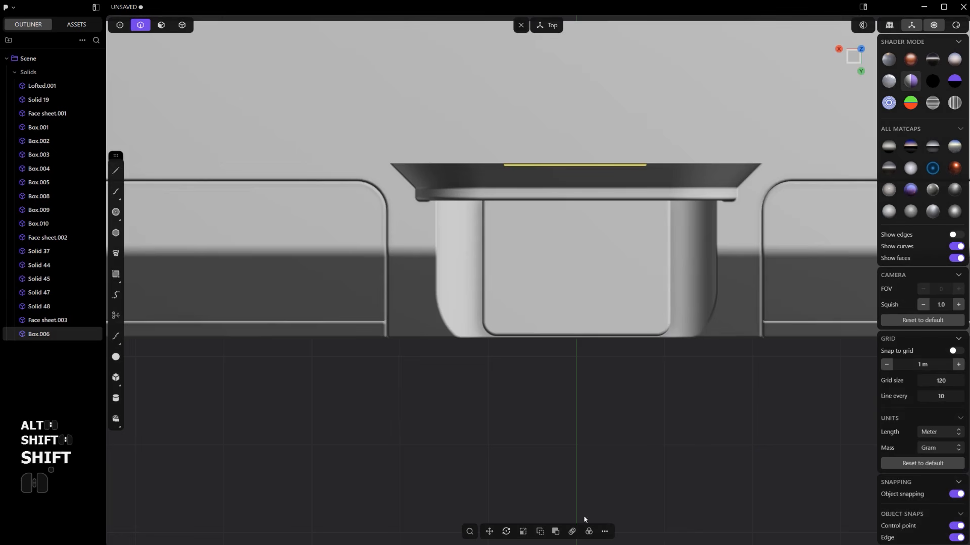
{"action": "left_click", "coordinate": [572, 531]}
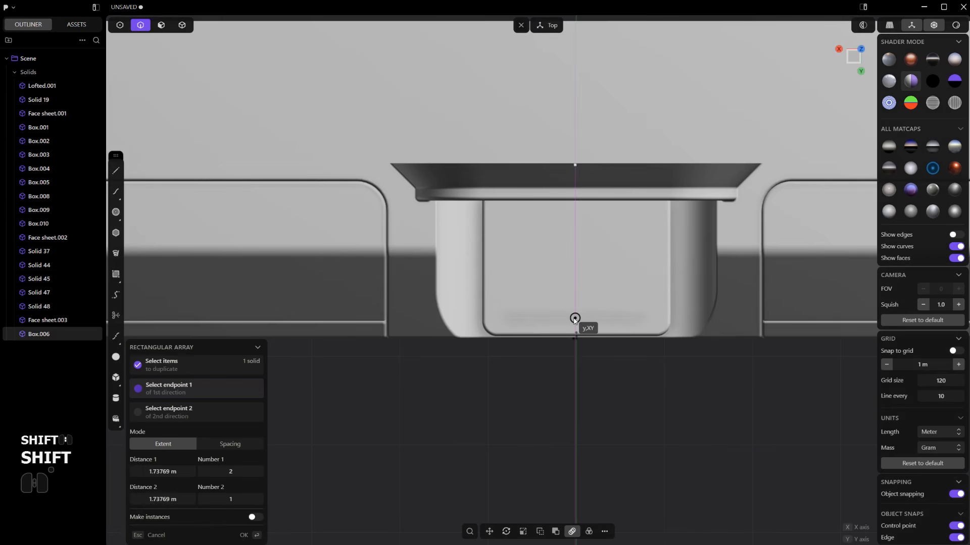
{"action": "left_click", "coordinate": [575, 318]}
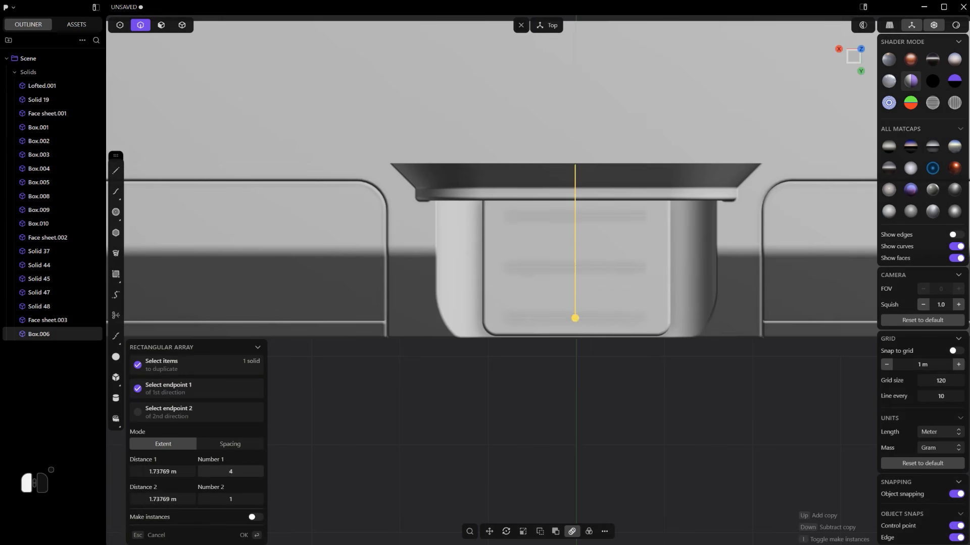
{"action": "key", "text": "Up"}
{"action": "key", "text": "Up"}
{"action": "key", "text": "Up"}
{"action": "key", "text": "Up"}
{"action": "key", "text": "Up"}
{"action": "key", "text": "Up"}
{"action": "key", "text": "Up"}
{"action": "key", "text": "Up"}
{"action": "key", "text": "Up"}
{"action": "key", "text": "Up"}
{"action": "key", "text": "Up"}
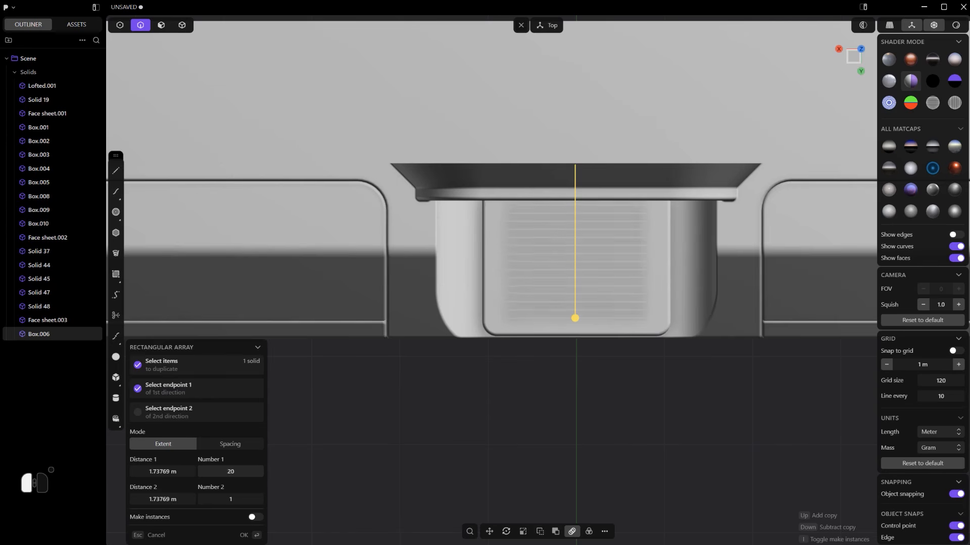
{"action": "left_click_drag", "start_coordinate": [230, 472], "coordinate": [257, 471]}
{"action": "key", "text": "Return"}
{"action": "middle_click_drag", "start_coordinate": [668, 379], "coordinate": [678, 331]}
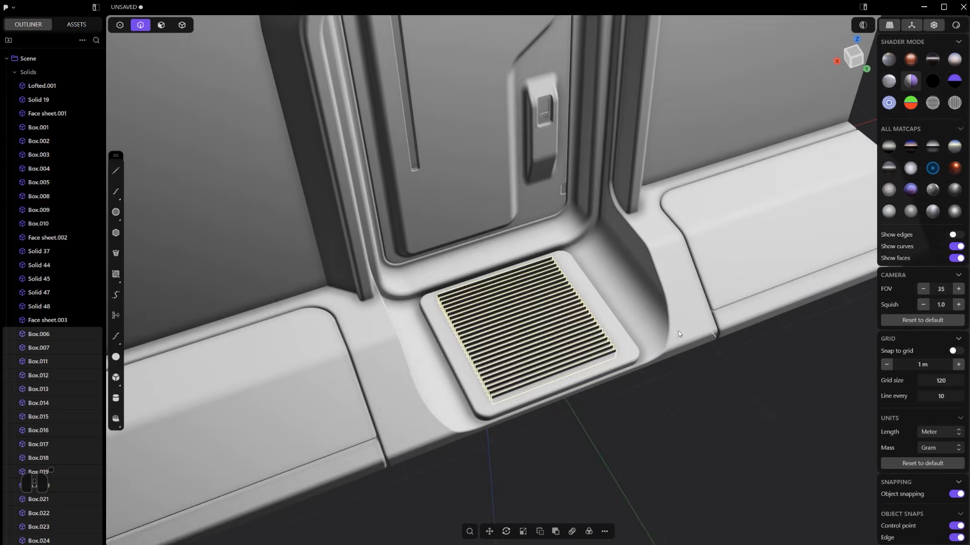
Try to subtract the arrayed thin boxes from the threshold slab
{"action": "scroll", "coordinate": [679, 334], "scroll_direction": "up", "scroll_amount": 5}
{"action": "key", "text": "4"}
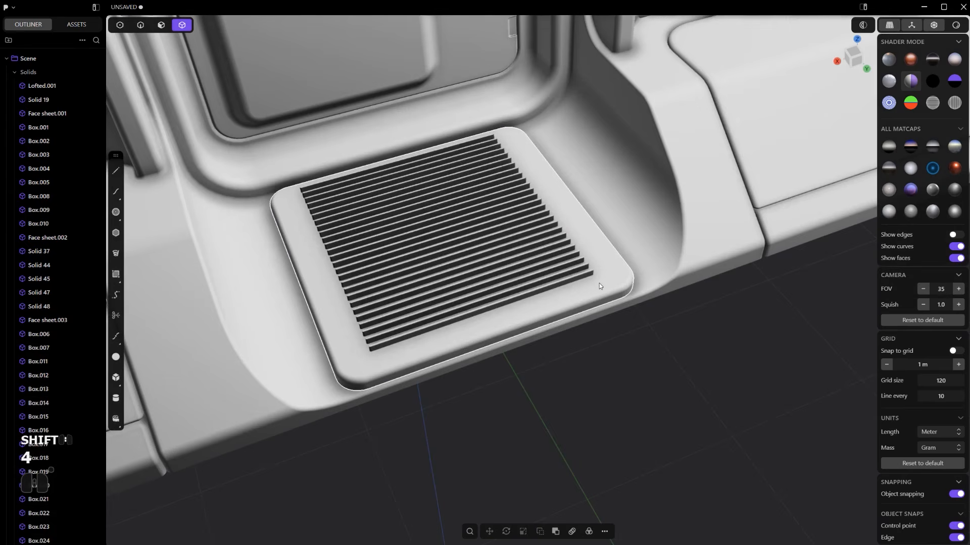
{"action": "left_click", "coordinate": [600, 286]}
{"action": "middle_click_drag", "start_coordinate": [601, 284], "coordinate": [505, 337]}
{"action": "key", "text": "q"}
{"action": "left_click_drag", "start_coordinate": [503, 310], "coordinate": [447, 50]}
{"action": "key", "text": "ctrl+z"}
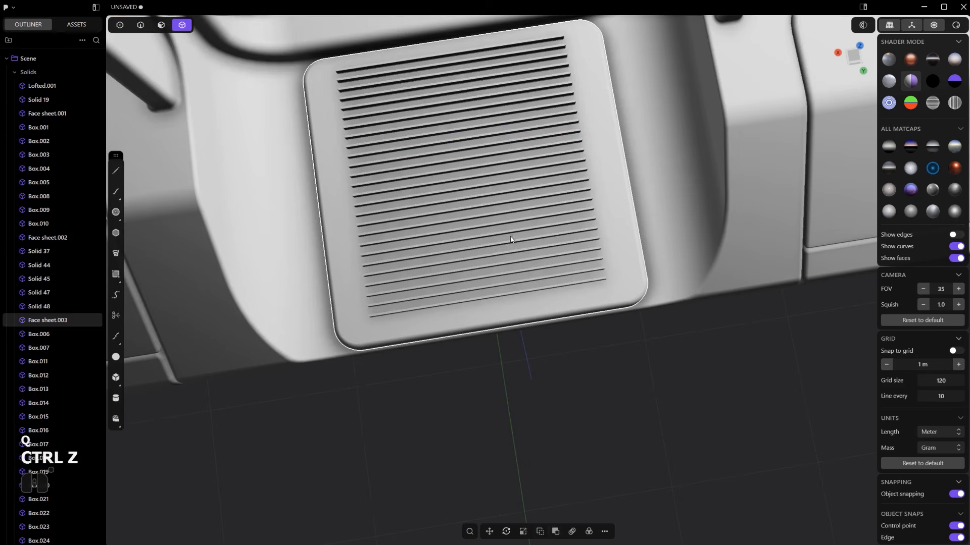
{"action": "key", "text": "ctrl+z"}
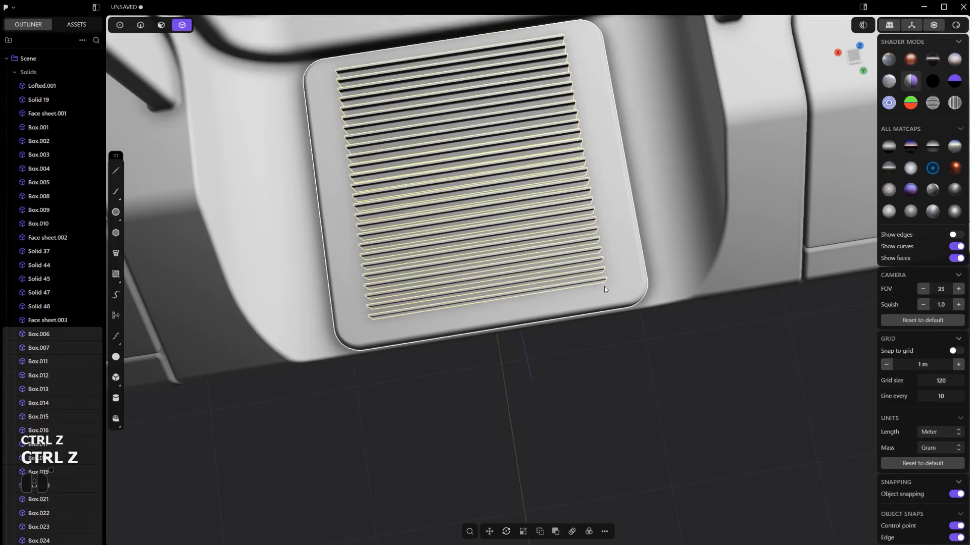
Isolate the threshold slab with the arrayed boxes and subtract all the boxes from it to cut a row of grip slots
{"action": "left_click", "coordinate": [630, 281], "text": "shift"}
{"action": "key", "text": "slash"}
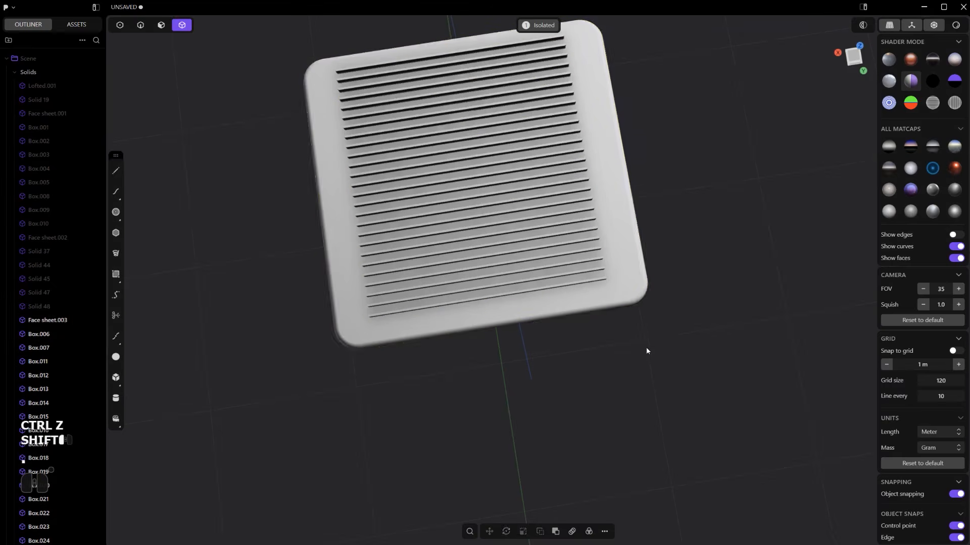
{"action": "key", "text": "q"}
{"action": "left_click_drag", "start_coordinate": [583, 397], "coordinate": [400, 58]}
{"action": "right_click", "coordinate": [507, 219]}
{"action": "middle_click_drag", "start_coordinate": [507, 219], "coordinate": [555, 253], "text": "shift"}
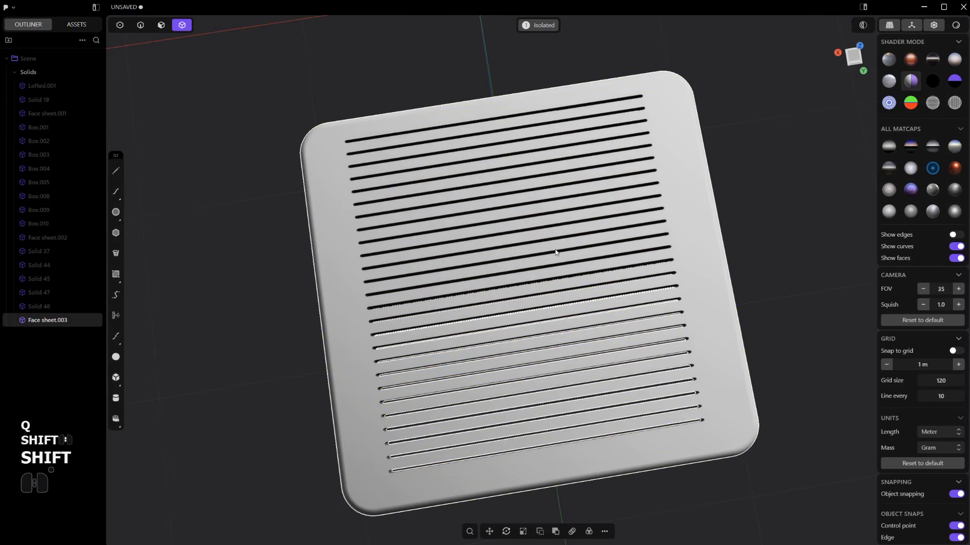
Convert the slab's top face selection to its edges and apply a small fillet to the slot rims
{"action": "key", "text": "3"}
{"action": "left_click", "coordinate": [698, 236]}
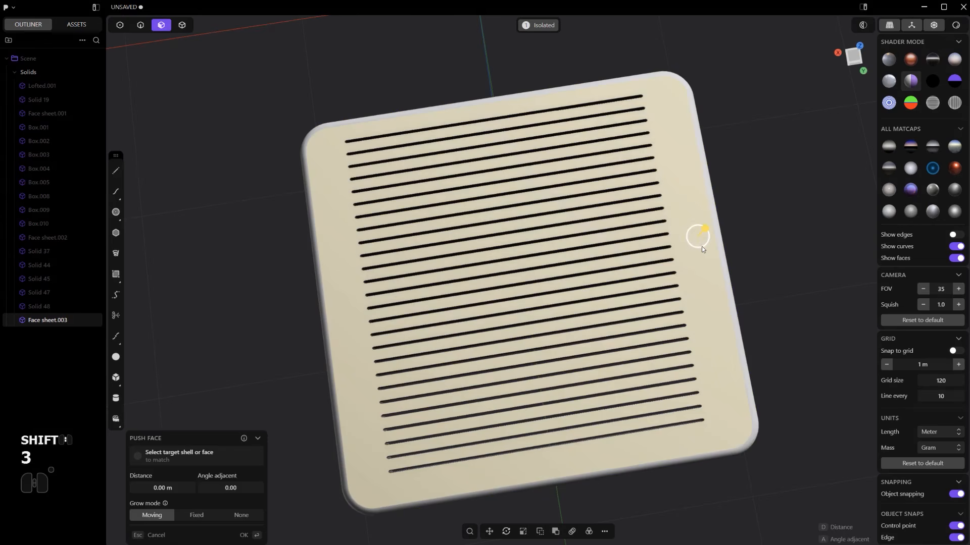
{"action": "key", "text": "shift"}
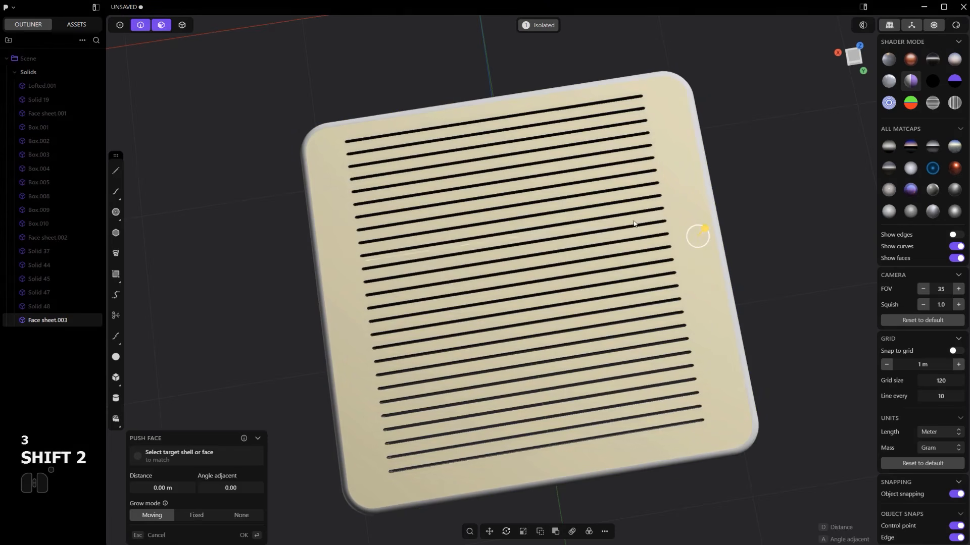
{"action": "key", "text": "ctrl+2"}
{"action": "scroll", "coordinate": [612, 217], "scroll_direction": "up", "scroll_amount": 3}
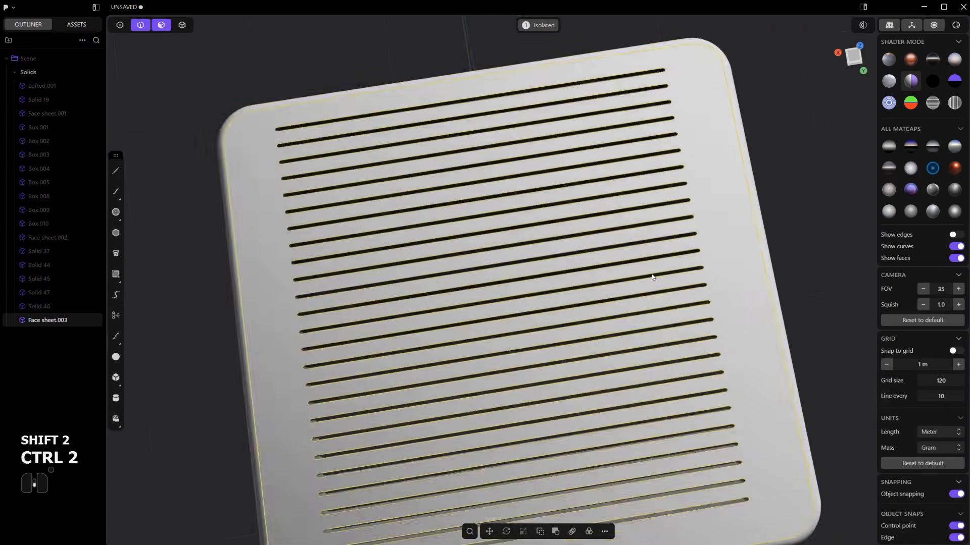
{"action": "middle_click_drag", "start_coordinate": [649, 274], "coordinate": [511, 288], "text": "shift"}
{"action": "key", "text": "b"}
{"action": "scroll", "coordinate": [591, 271], "scroll_direction": "up", "scroll_amount": 5}
{"action": "scroll", "coordinate": [476, 288], "scroll_direction": "up", "scroll_amount": 5}
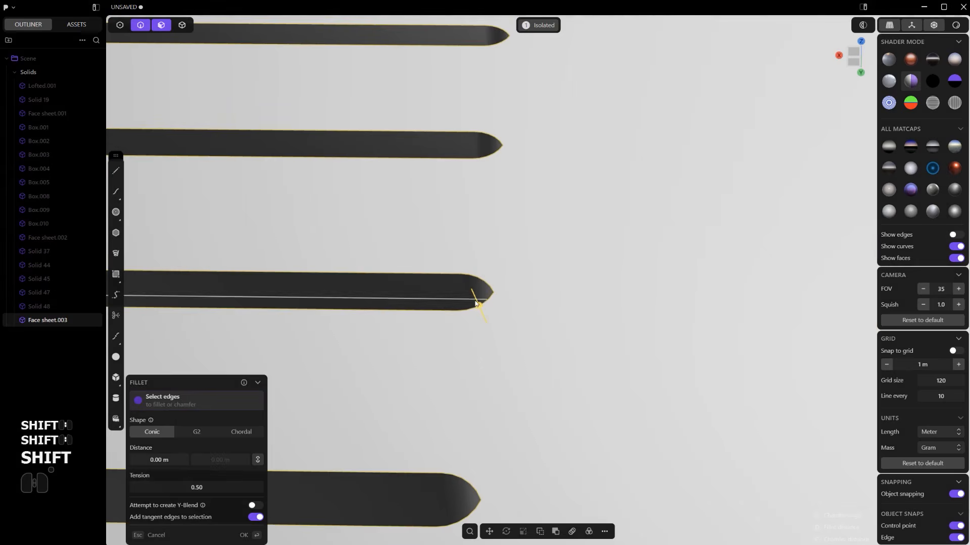
{"action": "mouse_move", "coordinate": [478, 306]}
{"action": "left_mouse_down"}
{"action": "mouse_move", "coordinate": [480, 314]}
{"action": "mouse_move", "coordinate": [470, 292]}
{"action": "left_mouse_up"}
{"action": "right_click", "coordinate": [469, 292]}
Clear the selection and exit isolation to show the door and wall bodies again
{"action": "scroll", "coordinate": [469, 292], "scroll_direction": "down", "scroll_amount": 10}
{"action": "left_click", "coordinate": [693, 271]}
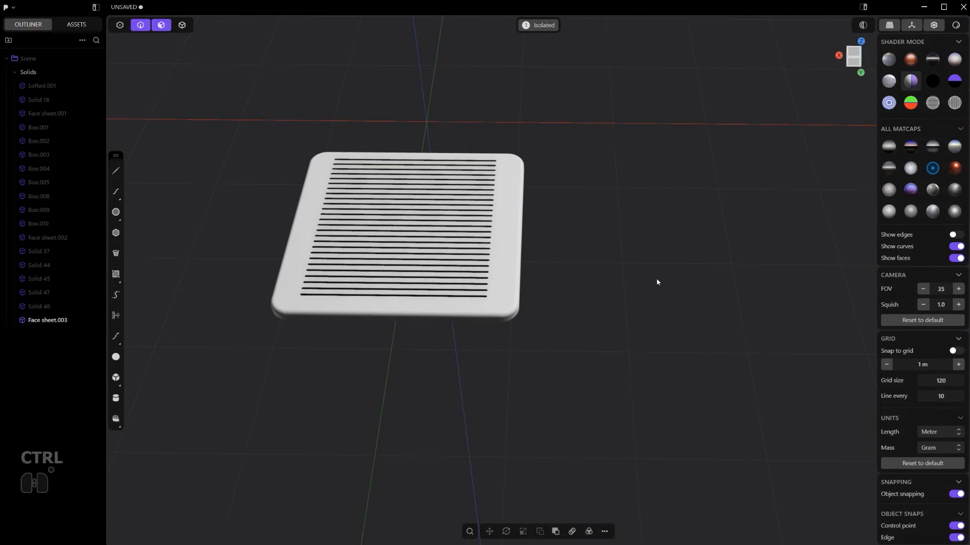
{"action": "key", "text": "."}
{"action": "scroll", "coordinate": [642, 259], "scroll_direction": "down", "scroll_amount": 5}
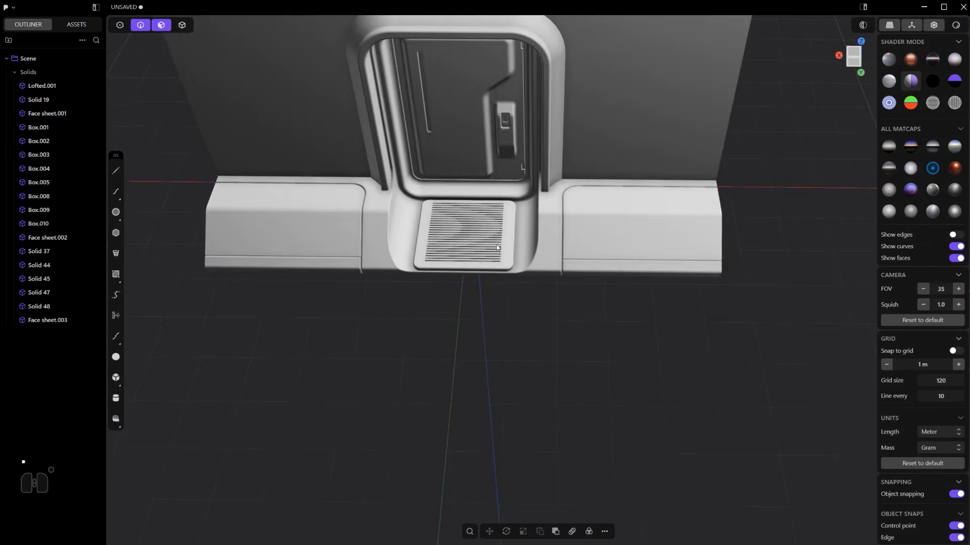
Examine the slotted threshold plate and how it sits in the recess in front of the door
{"action": "middle_click_drag", "start_coordinate": [502, 268], "coordinate": [584, 417], "text": "shift"}
{"action": "left_click", "coordinate": [548, 380]}
{"action": "key", "text": "f"}
{"action": "scroll", "coordinate": [535, 402], "scroll_direction": "up", "scroll_amount": 5}
{"action": "scroll", "coordinate": [544, 375], "scroll_direction": "down", "scroll_amount": 5}
{"action": "key", "text": "Escape"}
{"action": "scroll", "coordinate": [626, 389], "scroll_direction": "up", "scroll_amount": 5}
{"action": "scroll", "coordinate": [589, 399], "scroll_direction": "up", "scroll_amount": 6}
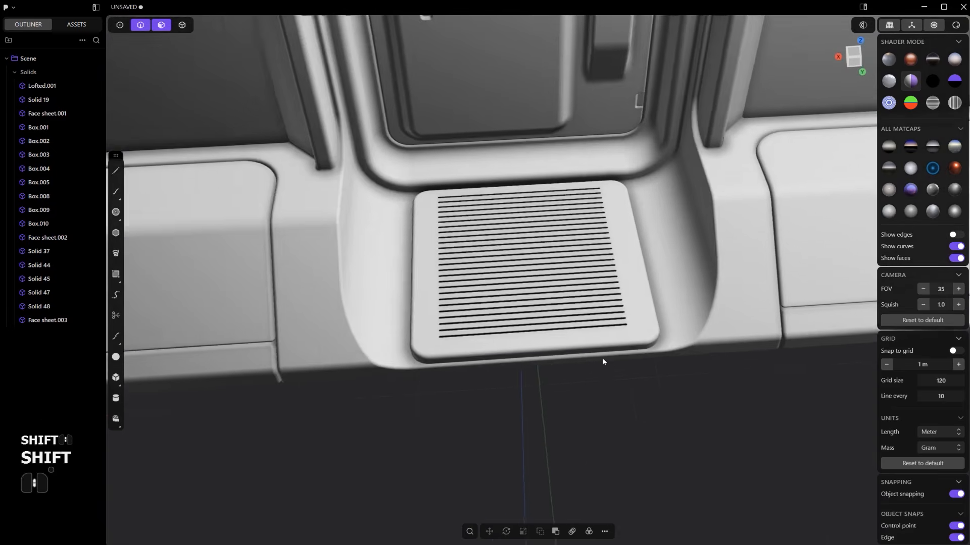
{"action": "middle_click_drag", "start_coordinate": [603, 359], "coordinate": [608, 332], "text": "shift"}
{"action": "key", "text": "3"}
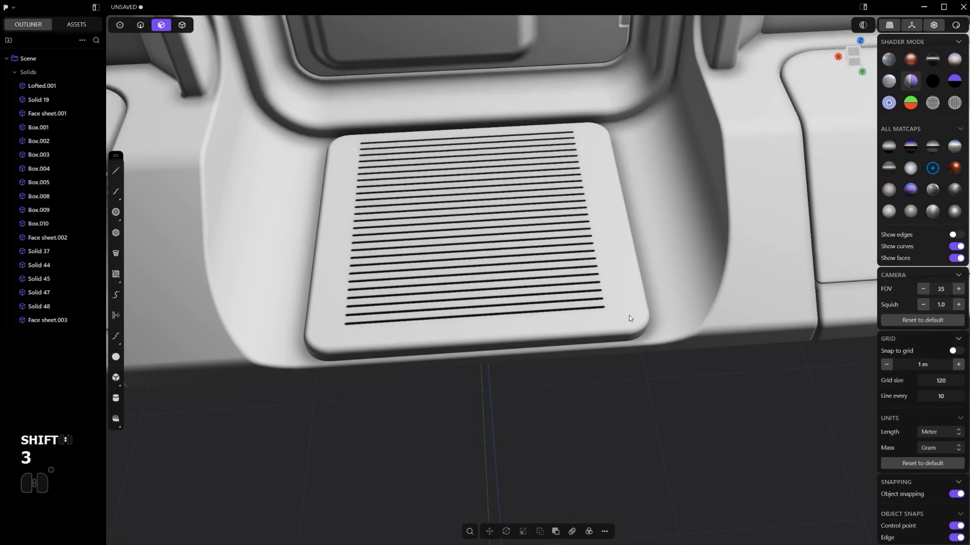
{"action": "scroll", "coordinate": [629, 315], "scroll_direction": "down", "scroll_amount": 5}
{"action": "scroll", "coordinate": [569, 303], "scroll_direction": "up", "scroll_amount": 4}
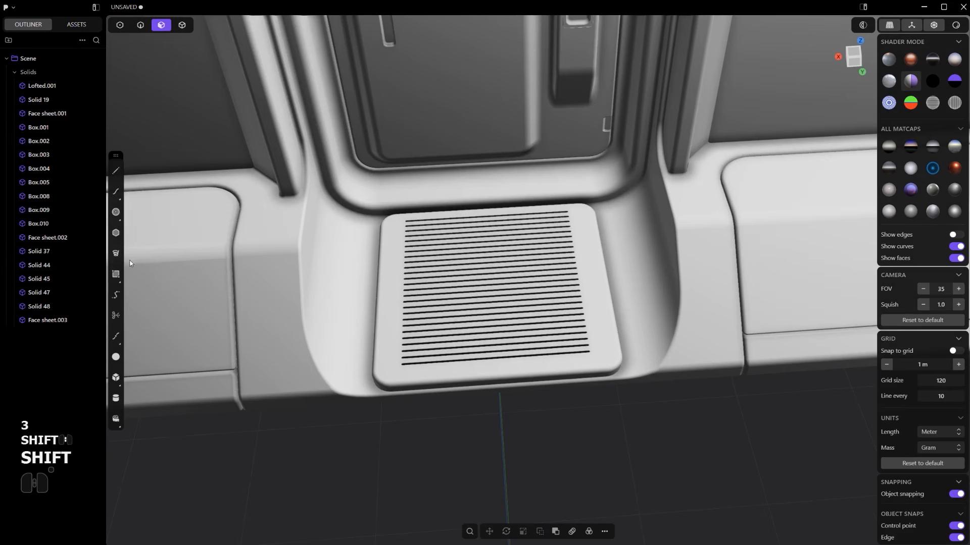
Draw a square box about 0.223 m wide over the plate's side edge near its front corner, as a new body
{"action": "left_click", "coordinate": [116, 377]}
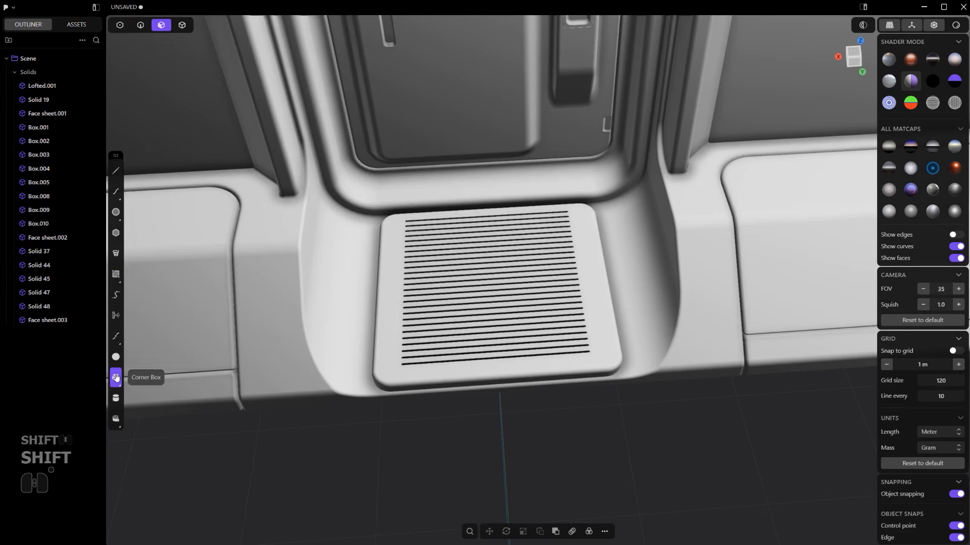
{"action": "left_click", "coordinate": [604, 329]}
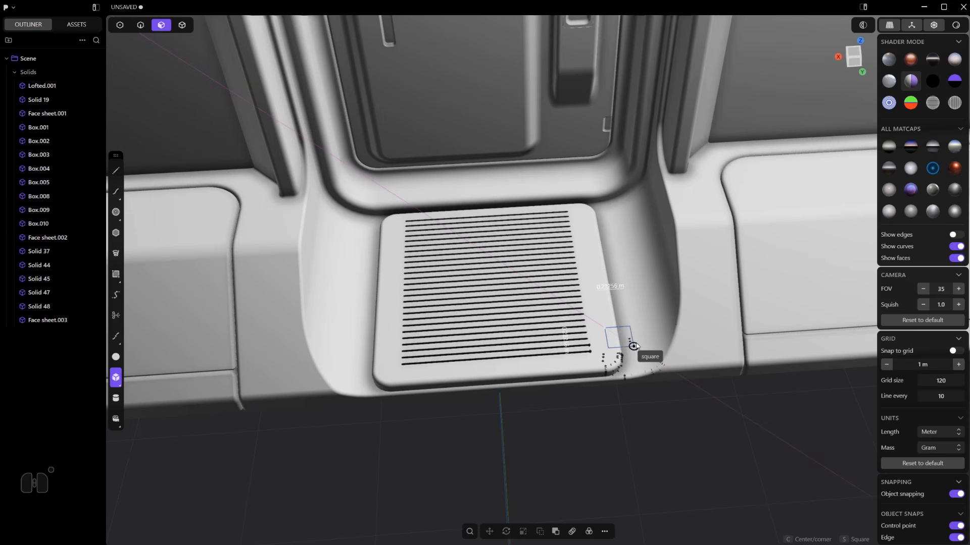
{"action": "left_click", "coordinate": [636, 344]}
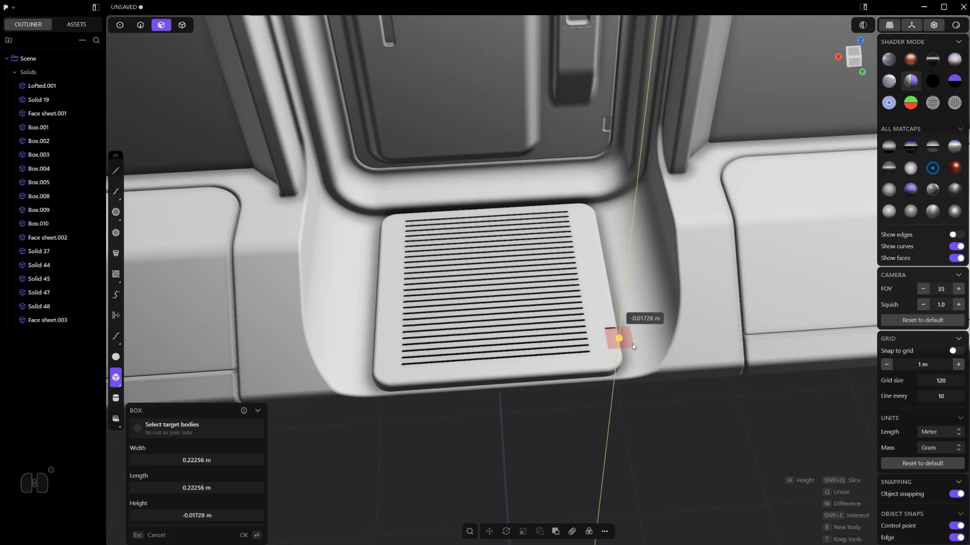
{"action": "left_click", "coordinate": [634, 344]}
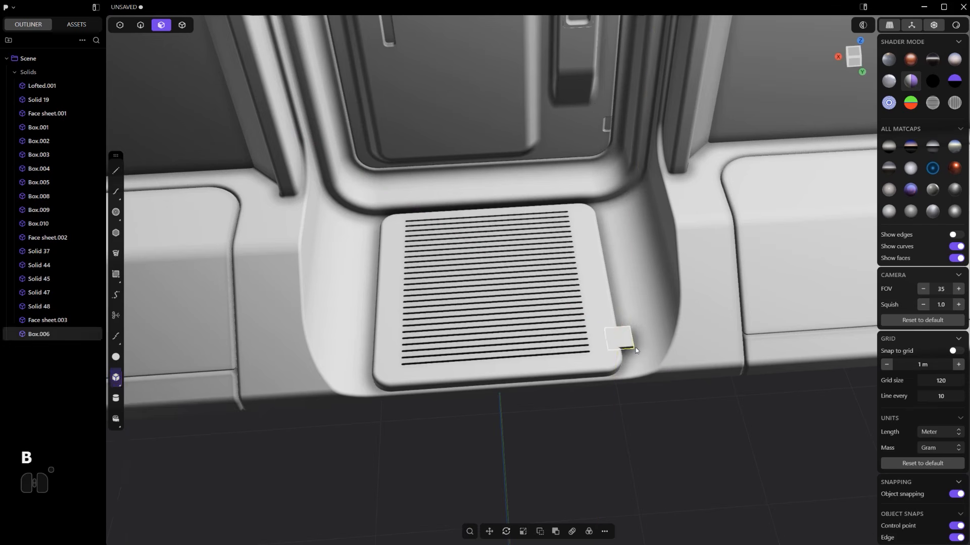
Stretch the small box along the Z axis and adjust its position along Z and X over the plate's side edge
{"action": "scroll", "coordinate": [635, 348], "scroll_direction": "up", "scroll_amount": 3}
{"action": "key", "text": "s"}
{"action": "key", "text": "z"}
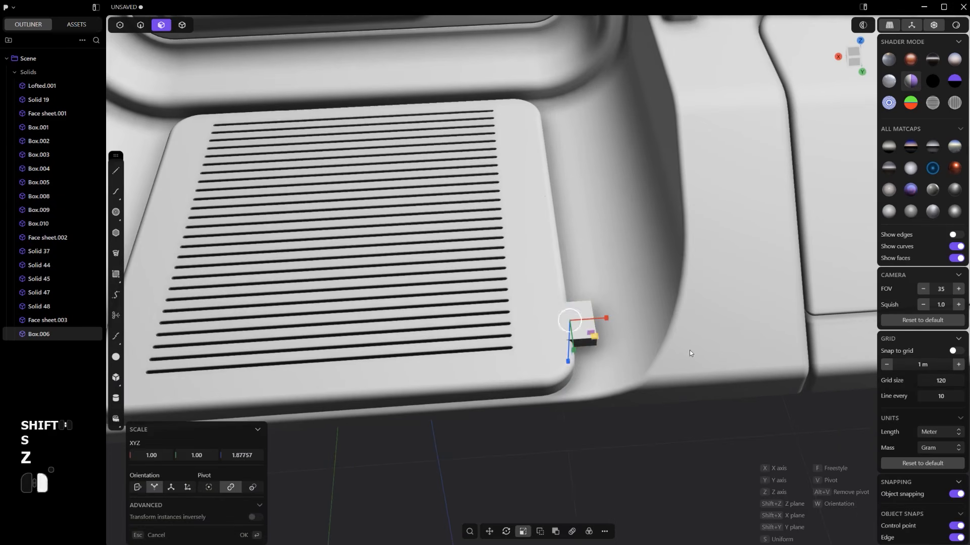
{"action": "right_click", "coordinate": [636, 356]}
{"action": "key", "text": "g"}
{"action": "key", "text": "z"}
{"action": "right_click", "coordinate": [636, 351]}
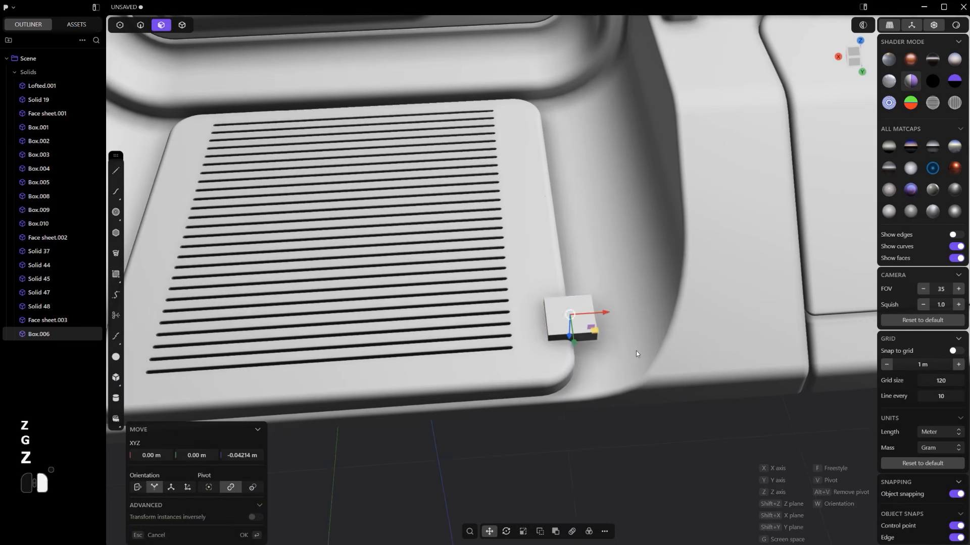
{"action": "scroll", "coordinate": [555, 359], "scroll_direction": "up", "scroll_amount": 3}
{"action": "key", "text": "g"}
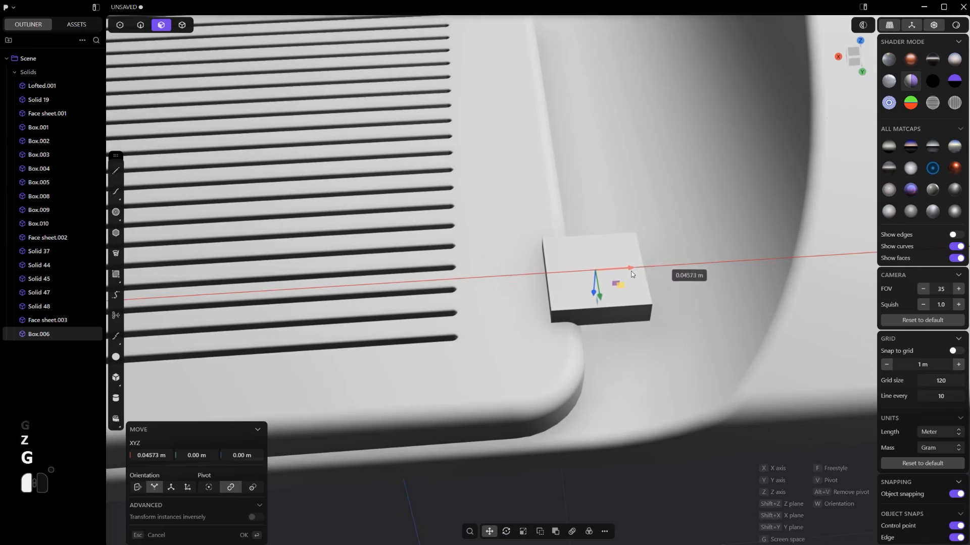
{"action": "left_click", "coordinate": [638, 275]}
Fillet the small box's four vertical corner edges
{"action": "key", "text": "2"}
{"action": "left_click", "coordinate": [559, 320], "text": "ctrl+alt"}
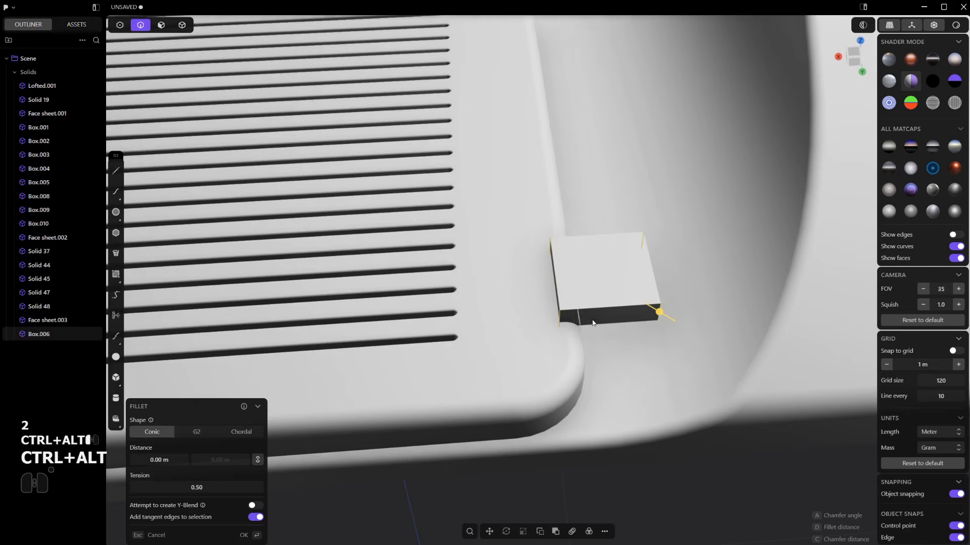
{"action": "left_click_drag", "start_coordinate": [658, 315], "coordinate": [668, 316]}
{"action": "right_click", "coordinate": [668, 317]}
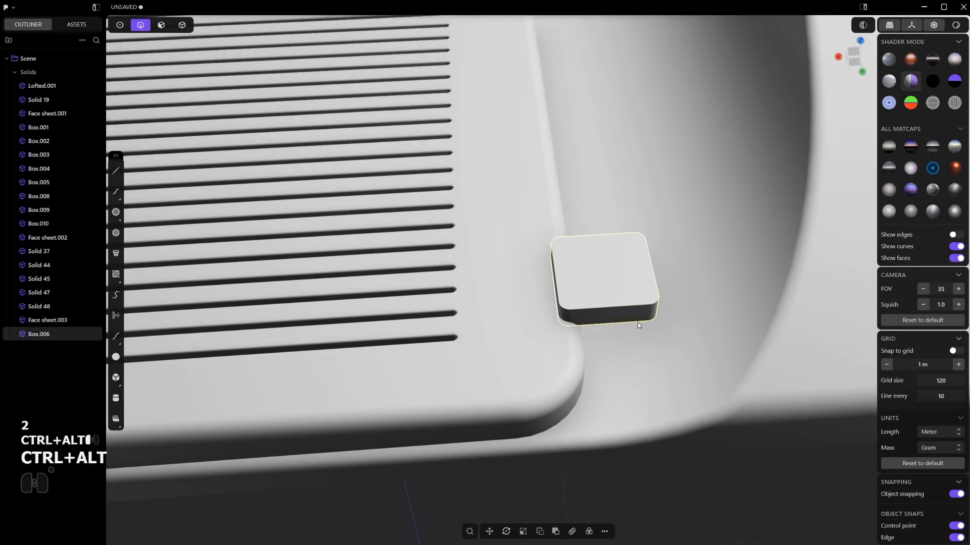
{"action": "left_click", "coordinate": [599, 325]}
{"action": "right_click", "coordinate": [602, 327]}
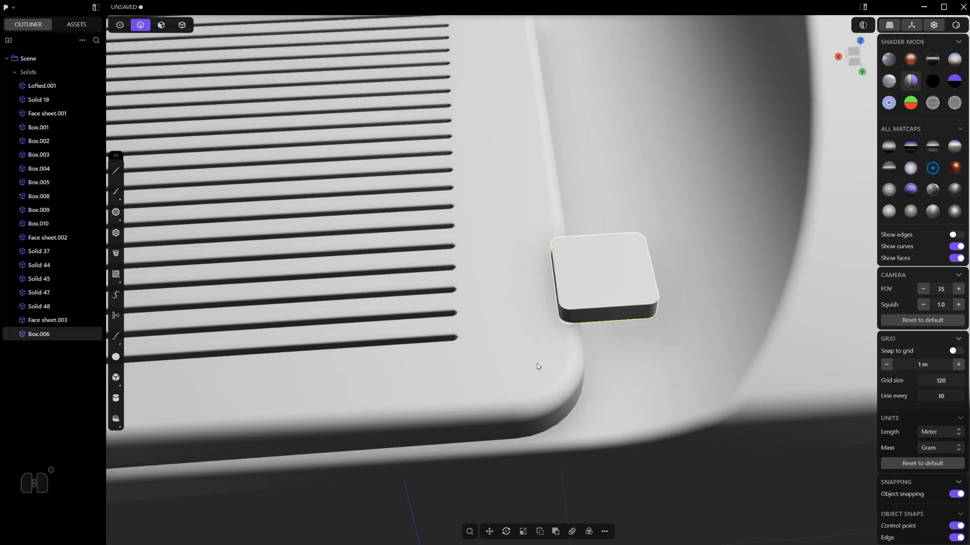
Subtract the small rounded box from the threshold plate to cut a notch in its side edge
{"action": "key", "text": "4"}
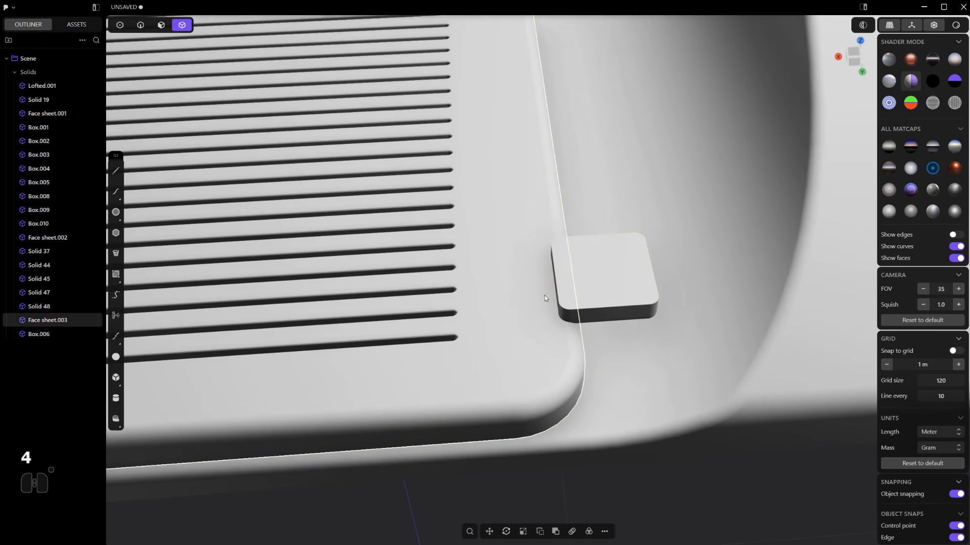
{"action": "key", "text": "q"}
{"action": "left_click", "coordinate": [599, 266]}
{"action": "right_click", "coordinate": [597, 264]}
Apply a small fillet to the rim edge of the notch in the threshold plate
{"action": "key", "text": "2"}
{"action": "left_click", "coordinate": [562, 253]}
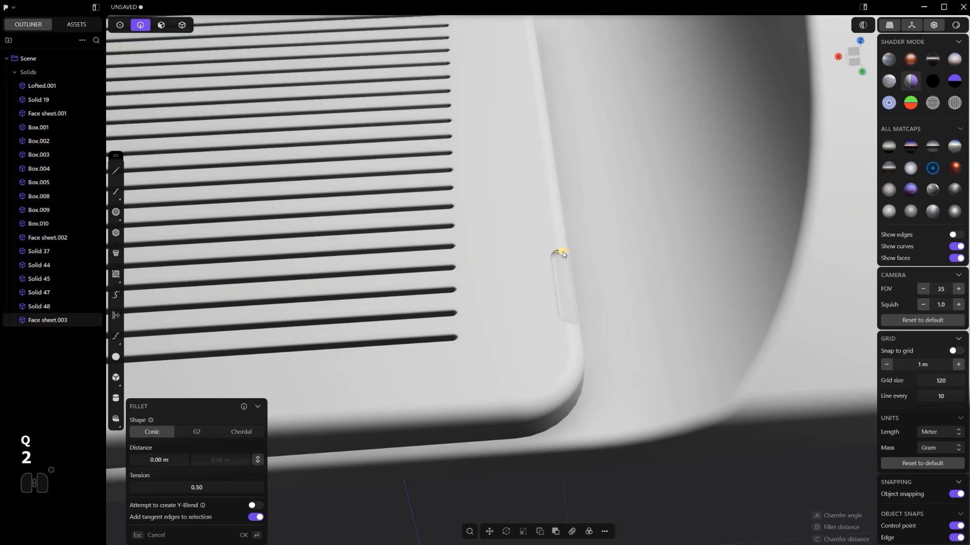
{"action": "left_click_drag", "start_coordinate": [564, 254], "coordinate": [568, 257]}
{"action": "right_click", "coordinate": [567, 256]}
Mirror the threshold plate across the X axis so the notch repeats on its opposite side
{"action": "scroll", "coordinate": [567, 257], "scroll_direction": "down", "scroll_amount": 5}
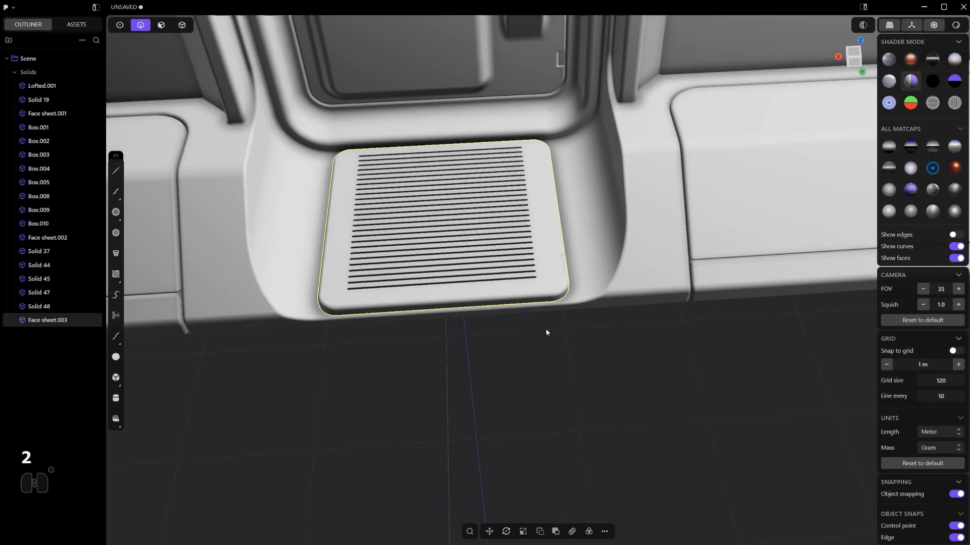
{"action": "key", "text": "4"}
{"action": "key", "text": "alt+x"}
{"action": "middle_click_drag", "start_coordinate": [470, 305], "coordinate": [538, 331], "text": "shift"}
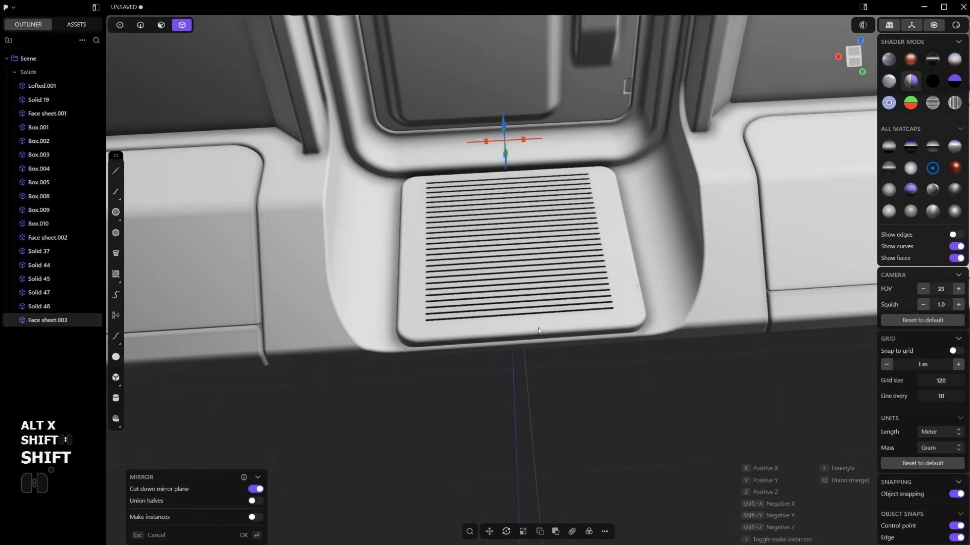
{"action": "left_click", "coordinate": [526, 142]}
{"action": "scroll", "coordinate": [553, 322], "scroll_direction": "down", "scroll_amount": 5}
{"action": "scroll", "coordinate": [553, 320], "scroll_direction": "up", "scroll_amount": 4}
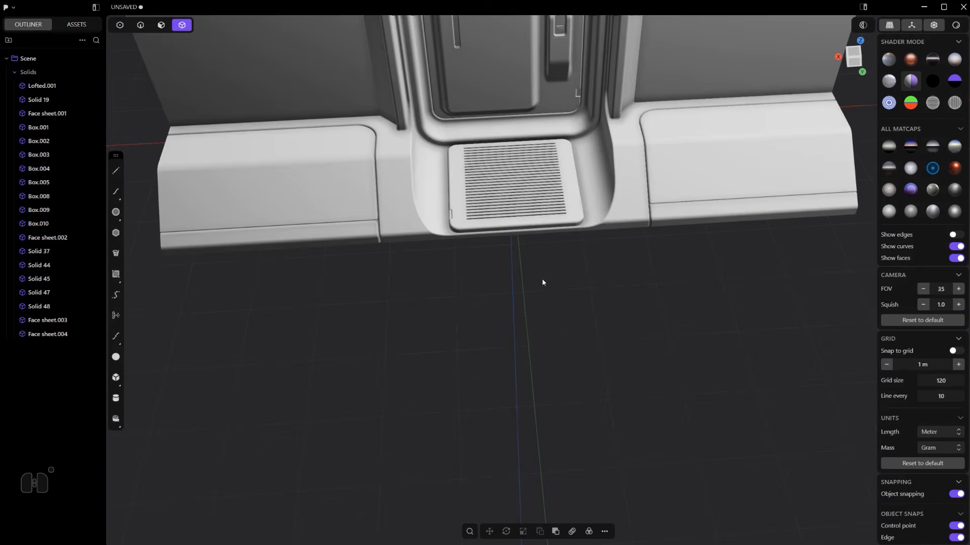
Union the two mirrored halves of the threshold plate into one body
{"action": "middle_click_drag", "start_coordinate": [542, 280], "coordinate": [553, 335], "text": "shift"}
{"action": "scroll", "coordinate": [551, 278], "scroll_direction": "up", "scroll_amount": 3}
{"action": "key", "text": "4"}
{"action": "left_click", "coordinate": [549, 274]}
{"action": "left_click", "coordinate": [509, 266], "text": "shift"}
{"action": "key", "text": "q"}
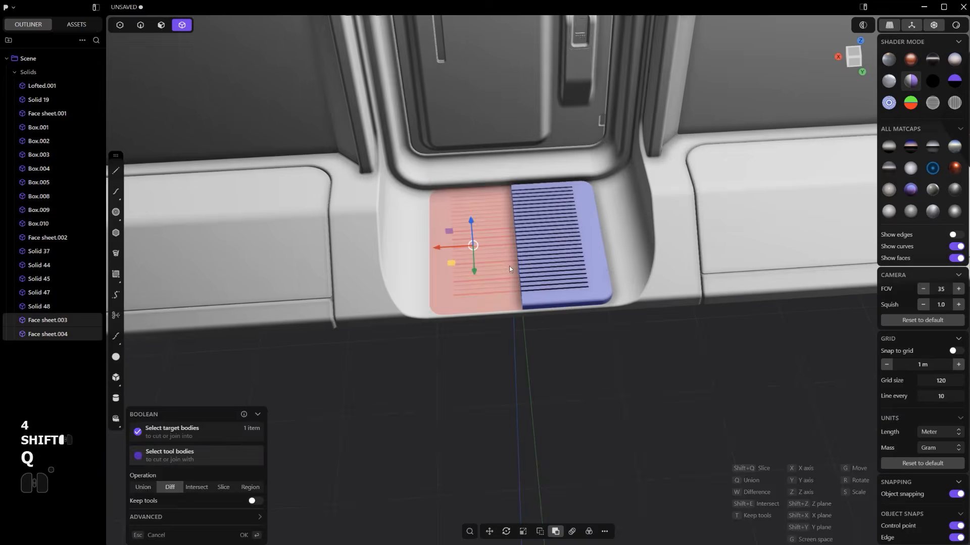
{"action": "right_click", "coordinate": [509, 267]}
Display the model's edges in the front view, ready for drawing a corner rectangle on the wall
{"action": "scroll", "coordinate": [511, 268], "scroll_direction": "down", "scroll_amount": 5}
{"action": "middle_click_drag", "start_coordinate": [534, 294], "coordinate": [542, 273], "text": "alt"}
{"action": "middle_click_drag", "start_coordinate": [541, 272], "coordinate": [652, 170], "text": "shift"}
{"action": "scroll", "coordinate": [560, 254], "scroll_direction": "down", "scroll_amount": 3}
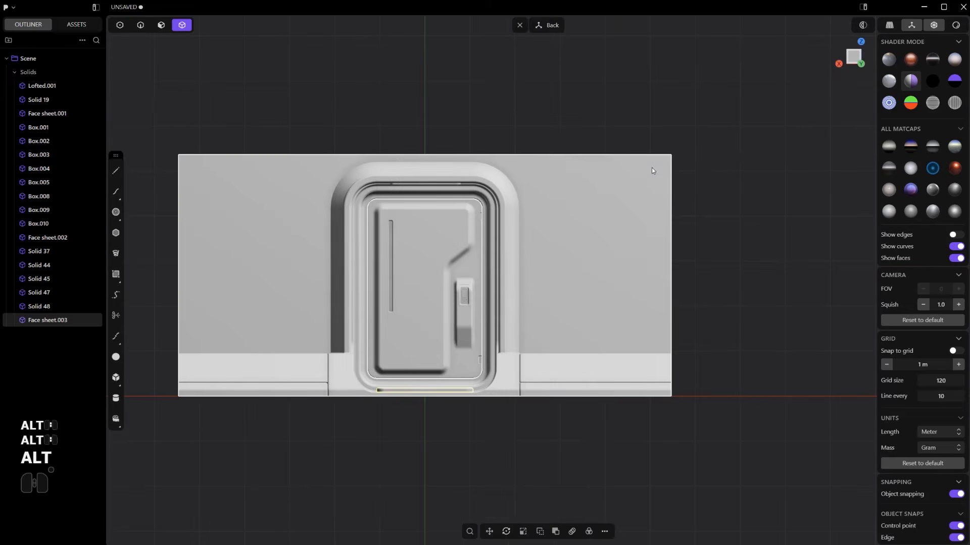
{"action": "mouse_move", "coordinate": [542, 252]}
{"action": "middle_mouse_down", "text": "shift"}
{"action": "mouse_move", "coordinate": [507, 203]}
{"action": "mouse_move", "coordinate": [548, 265]}
{"action": "middle_mouse_up", "text": "shift"}
{"action": "scroll", "coordinate": [507, 203], "scroll_direction": "up", "scroll_amount": 3}
{"action": "scroll", "coordinate": [583, 224], "scroll_direction": "down", "scroll_amount": 3}
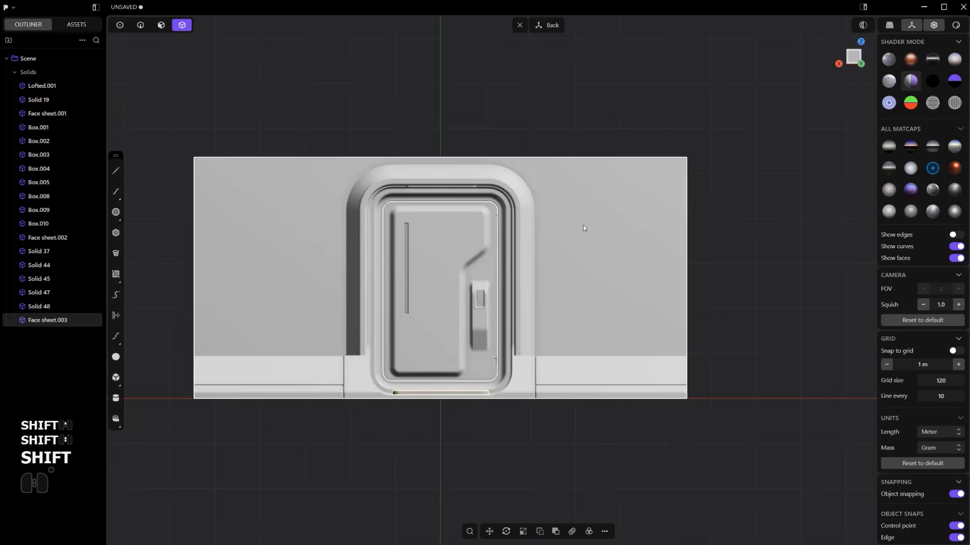
{"action": "middle_click_drag", "start_coordinate": [583, 225], "coordinate": [525, 198], "text": "shift"}
{"action": "middle_click_drag", "start_coordinate": [619, 252], "coordinate": [567, 228], "text": "alt"}
{"action": "left_click", "coordinate": [116, 275]}
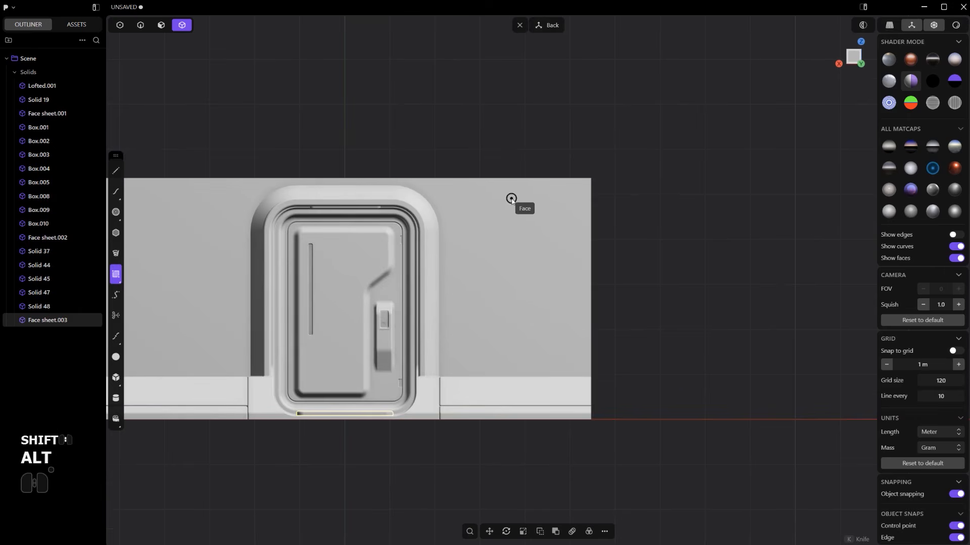
{"action": "key", "text": "ctrl+e"}
{"action": "key", "text": "shift"}
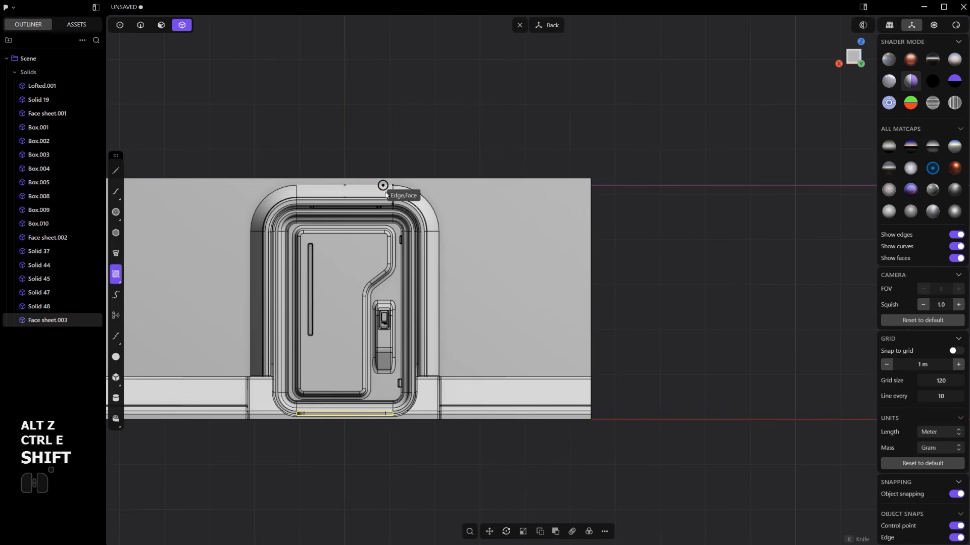
{"action": "key", "text": "alt+z"}
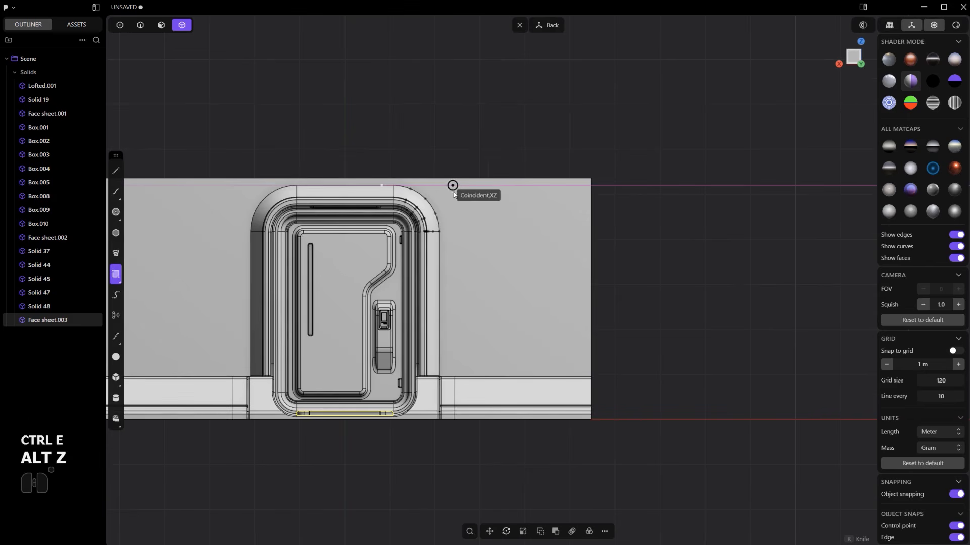
{"action": "left_click", "coordinate": [452, 186]}
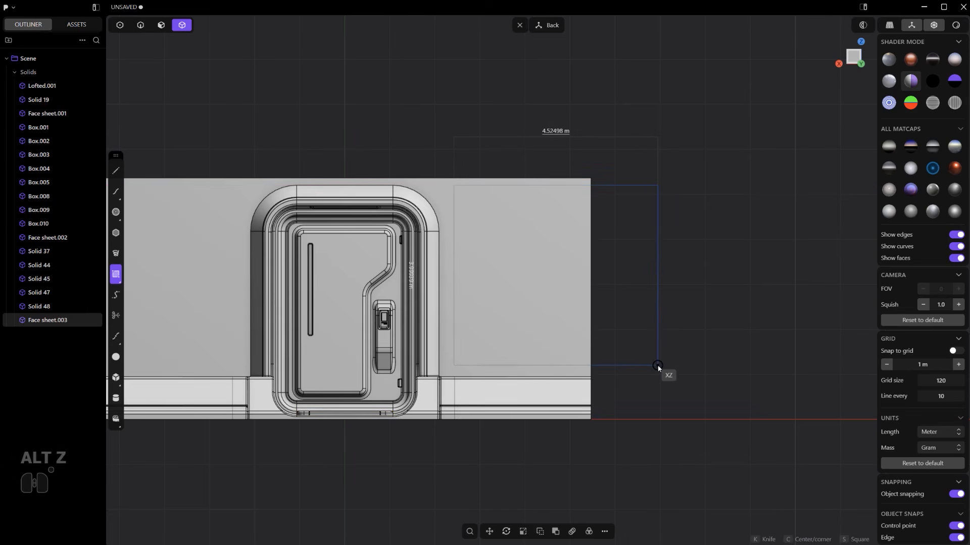
{"action": "left_click", "coordinate": [657, 364]}
{"action": "key", "text": "ctrl+z"}
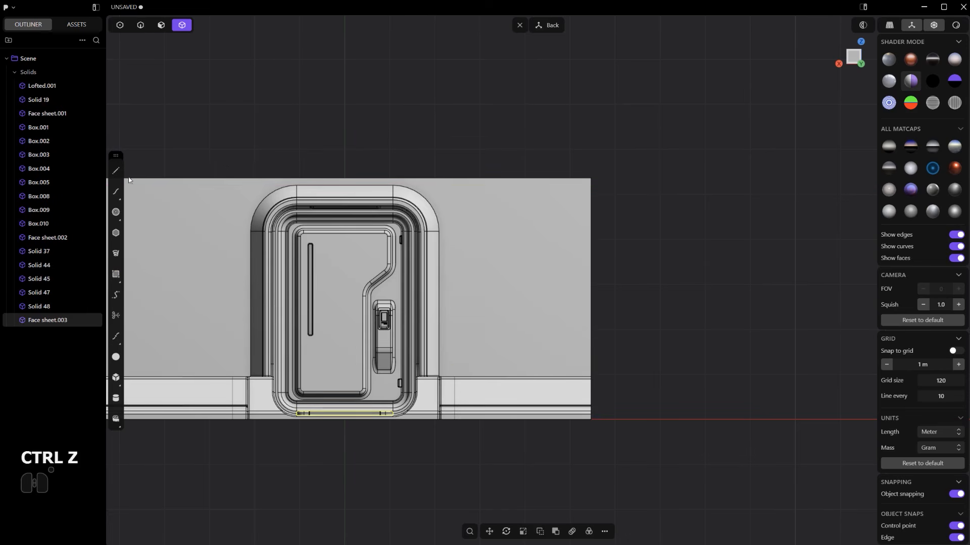
Draw a corner rectangle on the wall section beside the door, with its upper edge aligned to the top of the door frame
{"action": "left_click", "coordinate": [115, 273]}
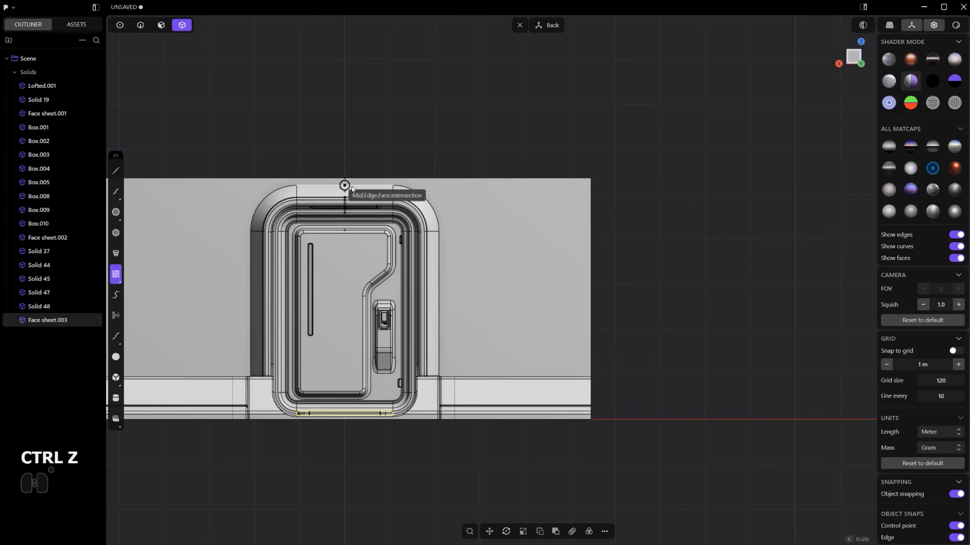
{"action": "key", "text": "shift"}
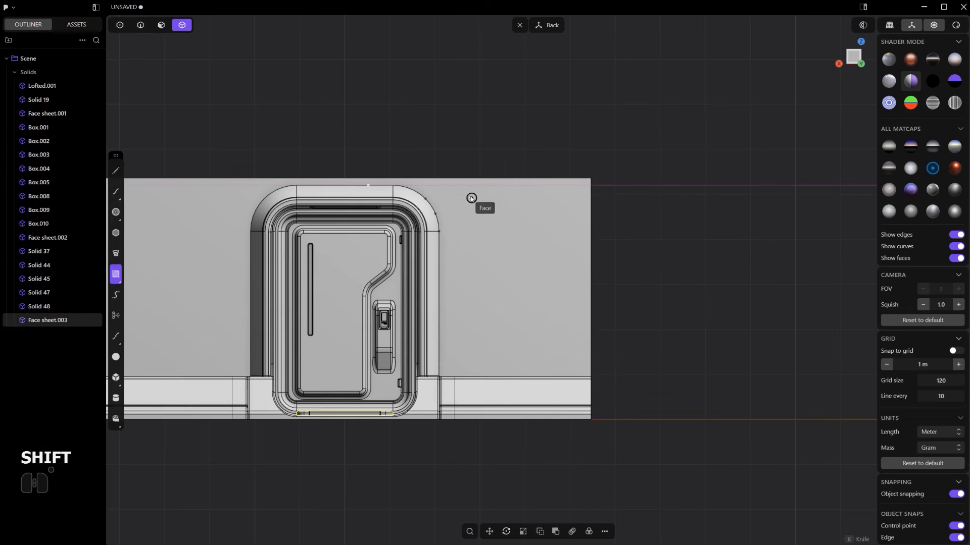
{"action": "left_click", "coordinate": [453, 186]}
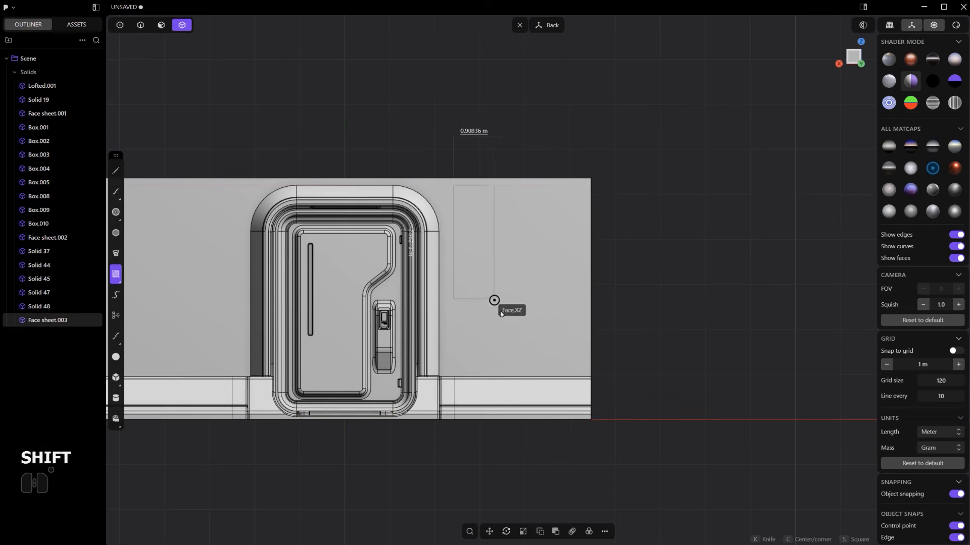
{"action": "left_click", "coordinate": [575, 367]}
Round all four corners of the wall rectangle
{"action": "key", "text": "1"}
{"action": "left_click_drag", "start_coordinate": [603, 383], "coordinate": [405, 132]}
{"action": "key", "text": "b"}
{"action": "left_click_drag", "start_coordinate": [514, 276], "coordinate": [514, 264]}
{"action": "right_click", "coordinate": [515, 265]}
Scale the rounded rectangle to about 0.9 and reposition it within the wall section beside the door
{"action": "key", "text": "s"}
{"action": "key", "text": "s"}
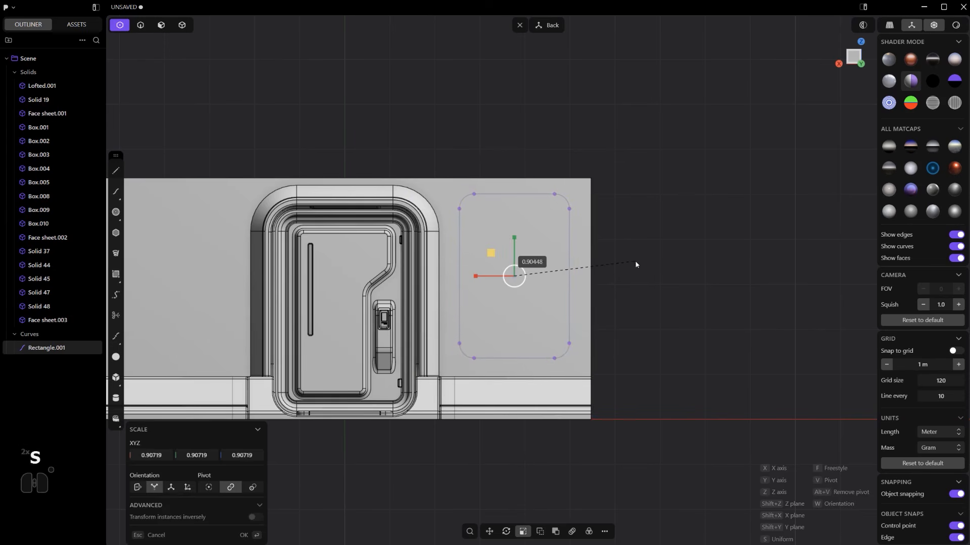
{"action": "left_click", "coordinate": [634, 259]}
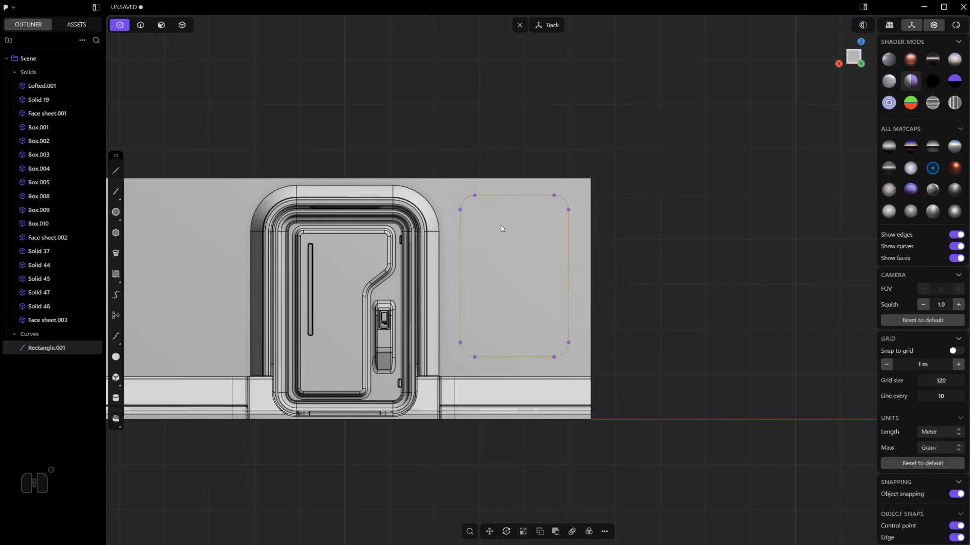
{"action": "key", "text": "g"}
{"action": "key", "text": "g"}
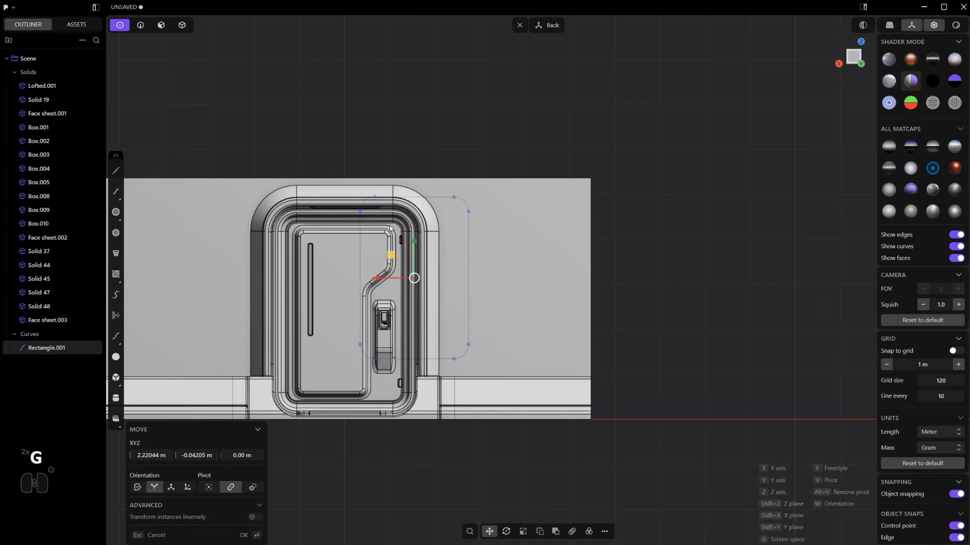
{"action": "left_click", "coordinate": [390, 228]}
{"action": "key", "text": "g"}
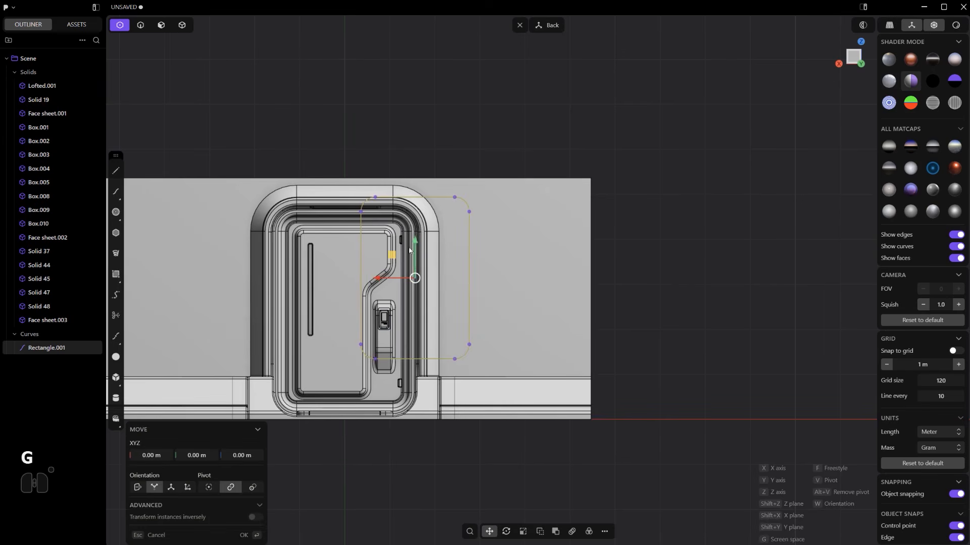
{"action": "left_click_drag", "start_coordinate": [378, 280], "coordinate": [475, 291]}
Duplicate the rounded rectangle about 7.41 m along X onto the wall section on the door's other side
{"action": "scroll", "coordinate": [476, 292], "scroll_direction": "down", "scroll_amount": 3}
{"action": "key", "text": "shift+d"}
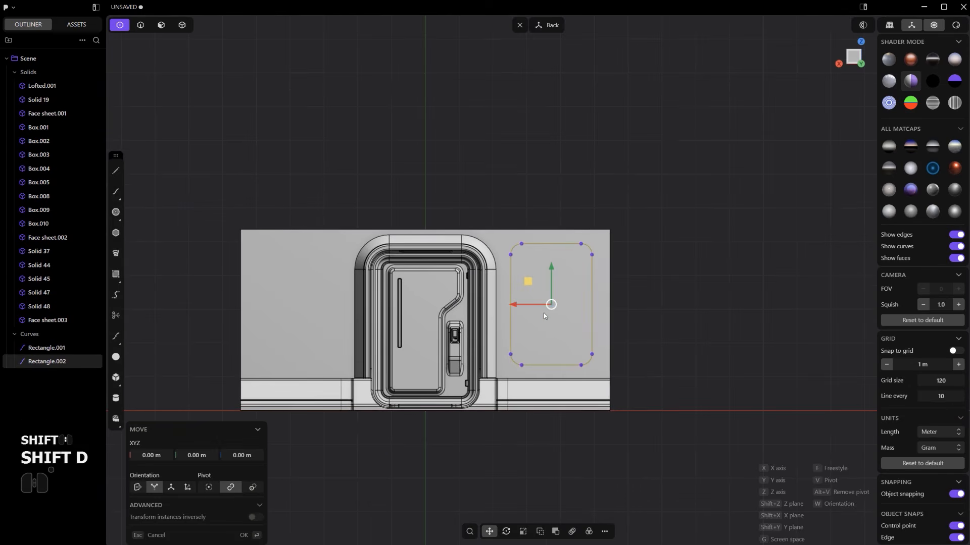
{"action": "key", "text": "x"}
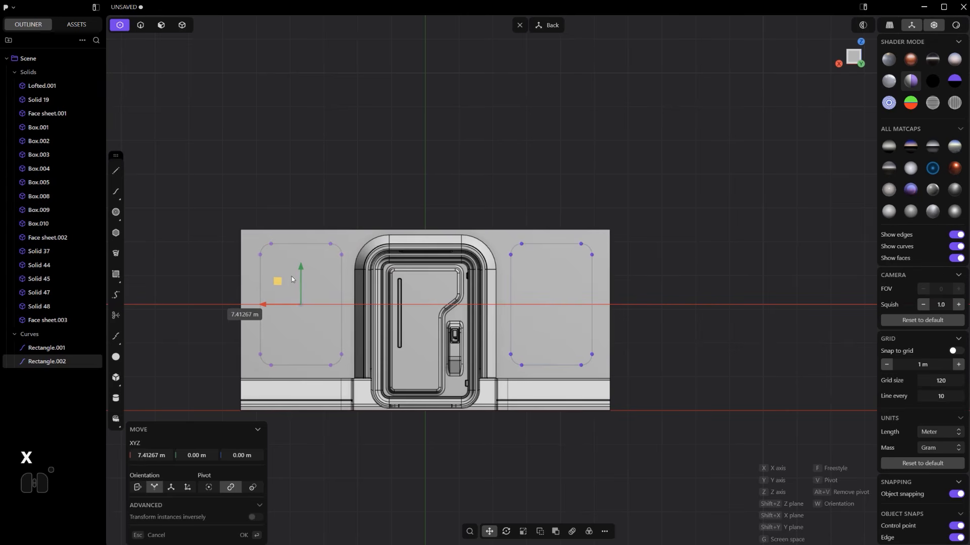
{"action": "left_click", "coordinate": [292, 277]}
Imprint both rounded rectangles onto the wall solid
{"action": "scroll", "coordinate": [404, 254], "scroll_direction": "up", "scroll_amount": 2}
{"action": "key", "text": "2"}
{"action": "left_click", "coordinate": [585, 243], "text": "shift"}
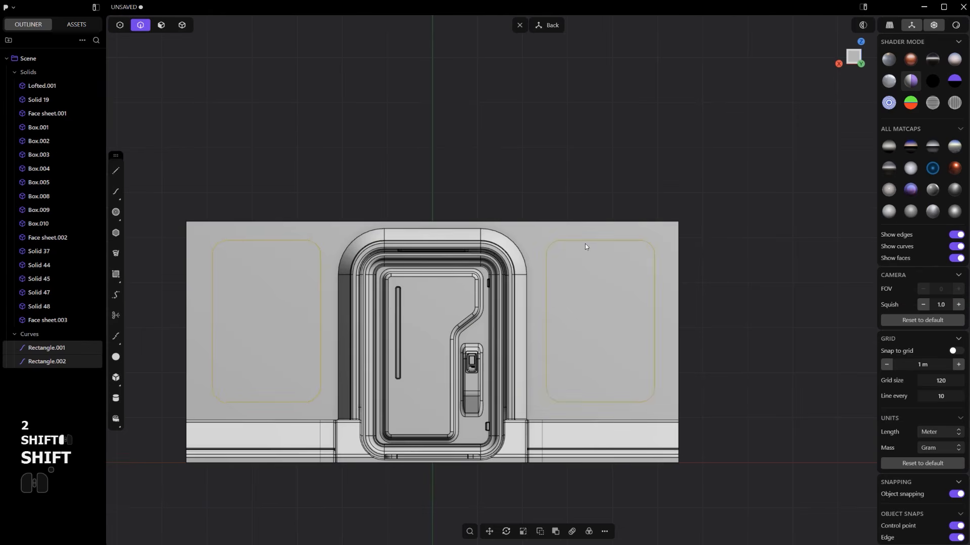
{"action": "key", "text": "shift+q"}
{"action": "left_click", "coordinate": [581, 328]}
{"action": "left_click", "coordinate": [539, 229]}
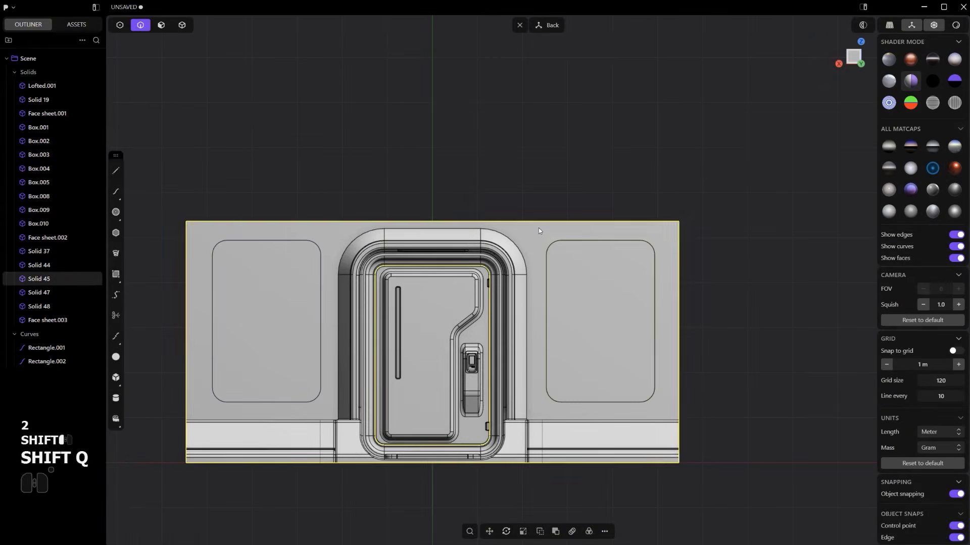
Delete the two rounded rectangle curves used for the imprint
{"action": "key", "text": "2"}
{"action": "left_click", "coordinate": [566, 238]}
{"action": "key", "text": "x"}
{"action": "left_click", "coordinate": [282, 244]}
{"action": "key", "text": "x"}
Push the two imprinted wall faces outward to form raised panels on both sides of the door
{"action": "middle_click_drag", "start_coordinate": [285, 243], "coordinate": [327, 335]}
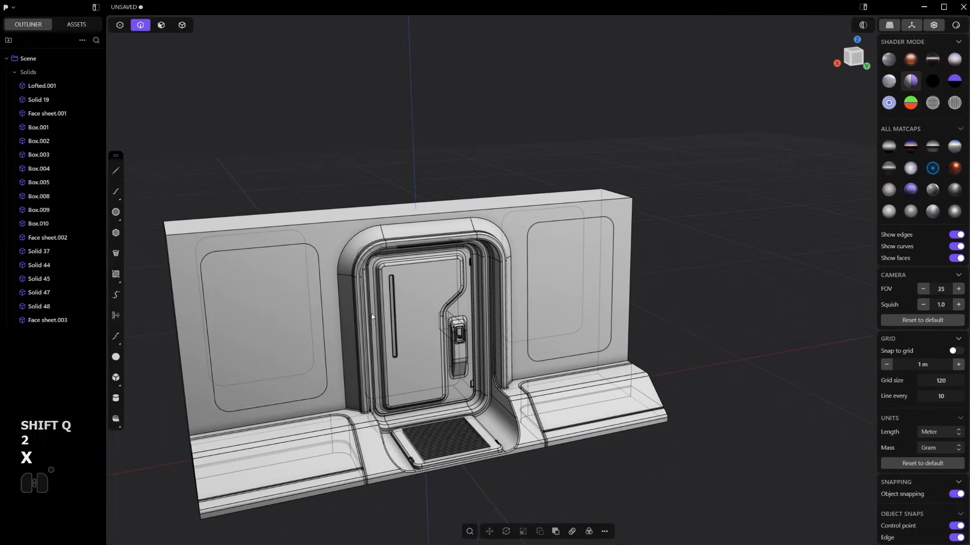
{"action": "key", "text": "3"}
{"action": "left_click", "coordinate": [276, 321]}
{"action": "left_click", "coordinate": [565, 268], "text": "shift"}
{"action": "middle_click_drag", "start_coordinate": [566, 269], "coordinate": [578, 277]}
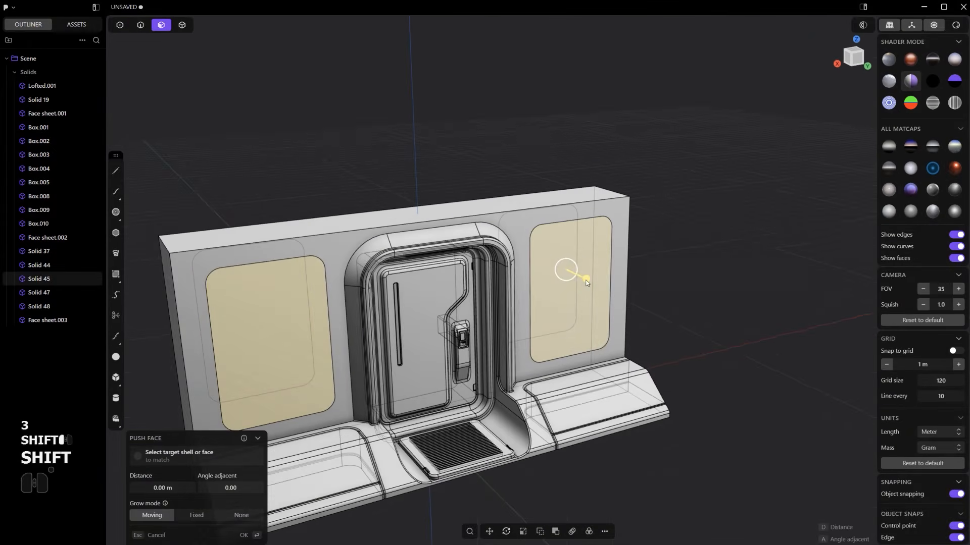
{"action": "left_click_drag", "start_coordinate": [583, 278], "coordinate": [592, 283]}
Chamfer the front perimeter edges of both raised wall panels
{"action": "key", "text": "2"}
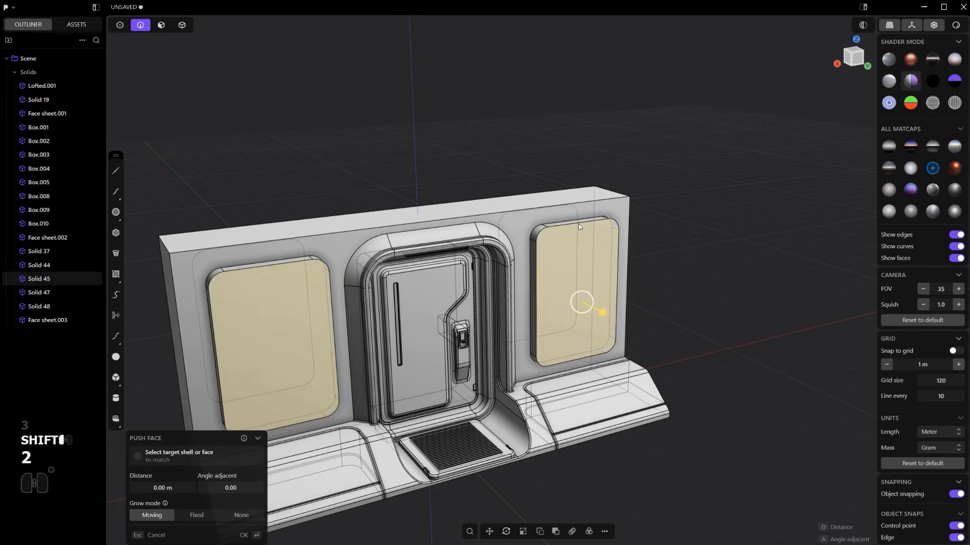
{"action": "left_click", "coordinate": [579, 224]}
{"action": "left_click", "coordinate": [291, 263], "text": "shift"}
{"action": "left_click_drag", "start_coordinate": [292, 264], "coordinate": [292, 268], "text": "shift"}
Apply a small fillet to the edges where both raised panels meet the wall
{"action": "key", "text": "2"}
{"action": "scroll", "coordinate": [293, 254], "scroll_direction": "up", "scroll_amount": 5}
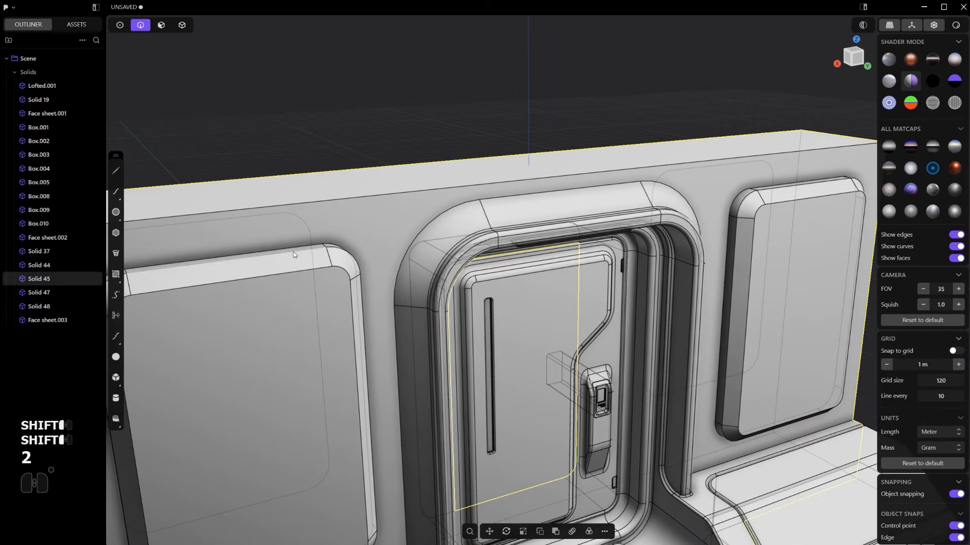
{"action": "left_click", "coordinate": [294, 254]}
{"action": "left_click", "coordinate": [769, 185], "text": "shift"}
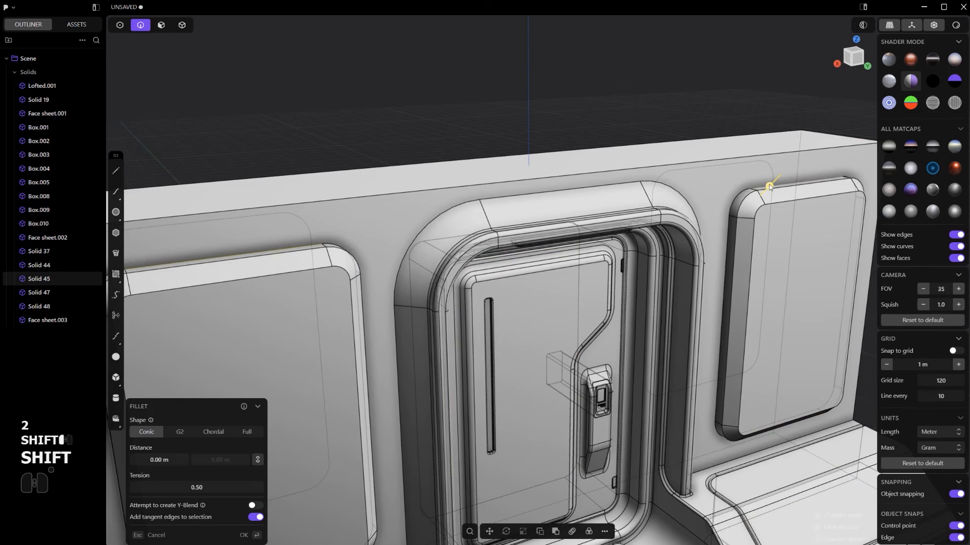
{"action": "left_click_drag", "start_coordinate": [769, 186], "coordinate": [768, 182], "text": "shift"}
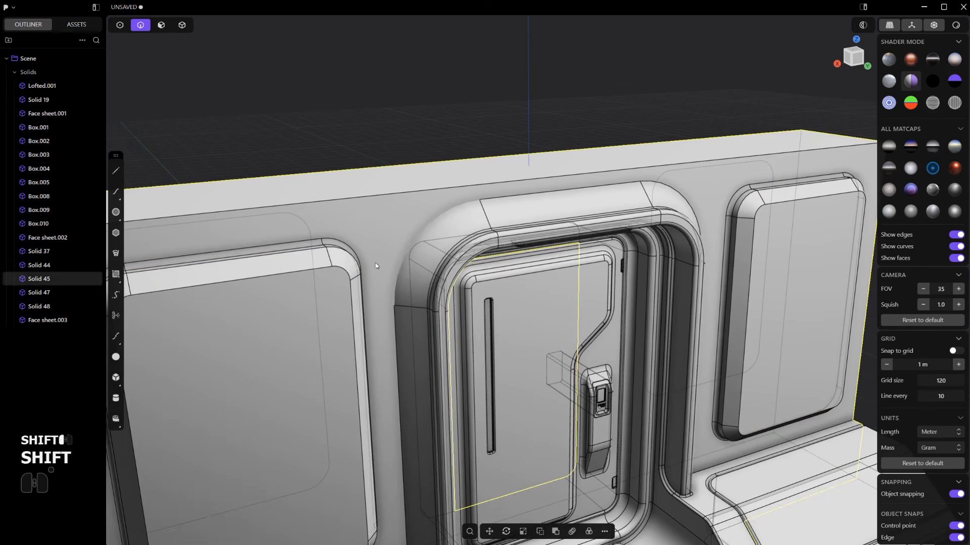
Fillet the chamfer edges of both raised panels by about 0.058 m, using the Chordal shape
{"action": "left_click", "coordinate": [299, 256]}
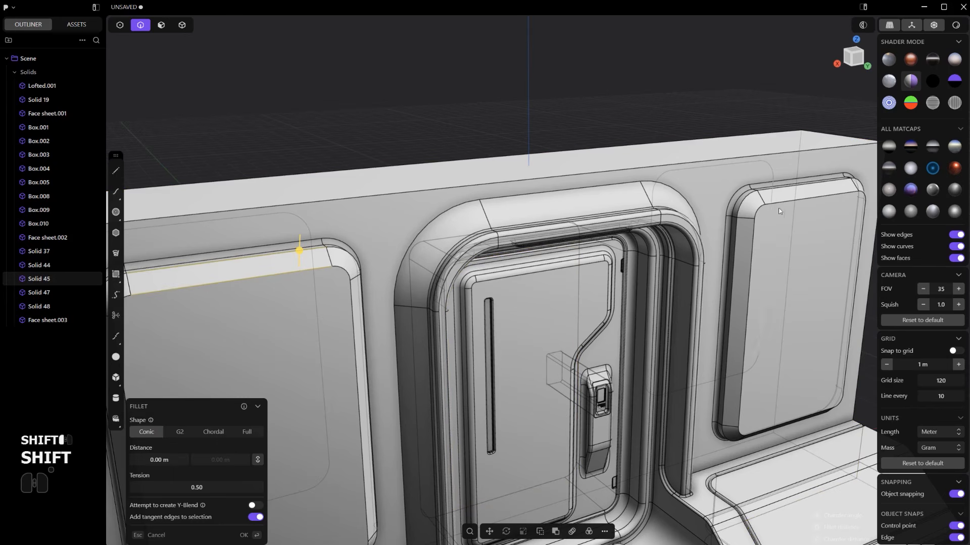
{"action": "left_click_drag", "start_coordinate": [783, 188], "coordinate": [784, 189], "text": "shift"}
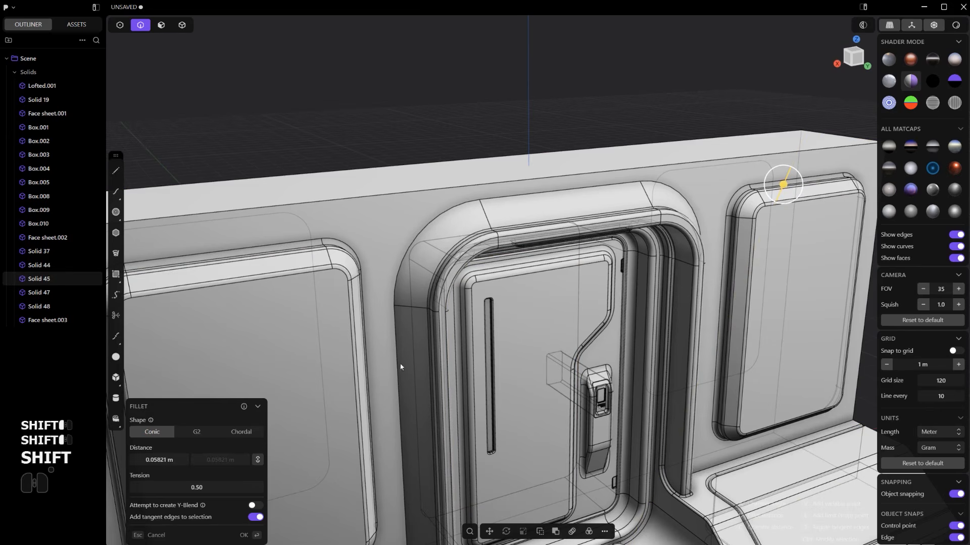
{"action": "left_click", "coordinate": [253, 434]}
{"action": "scroll", "coordinate": [505, 313], "scroll_direction": "down", "scroll_amount": 5}
{"action": "middle_click_drag", "start_coordinate": [599, 293], "coordinate": [627, 278], "text": "alt"}
{"action": "right_click", "coordinate": [708, 189]}
Hide the model's edges and examine the shape of the two raised wall panels
{"action": "key", "text": "ctrl+e"}
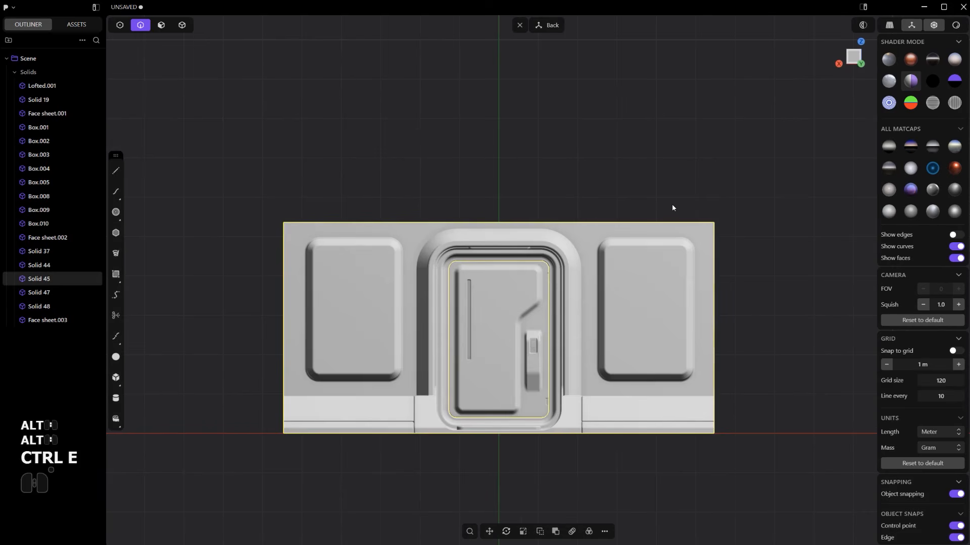
{"action": "left_click", "coordinate": [655, 187]}
{"action": "scroll", "coordinate": [644, 342], "scroll_direction": "up", "scroll_amount": 3}
{"action": "middle_click_drag", "start_coordinate": [644, 341], "coordinate": [658, 329], "text": "shift"}
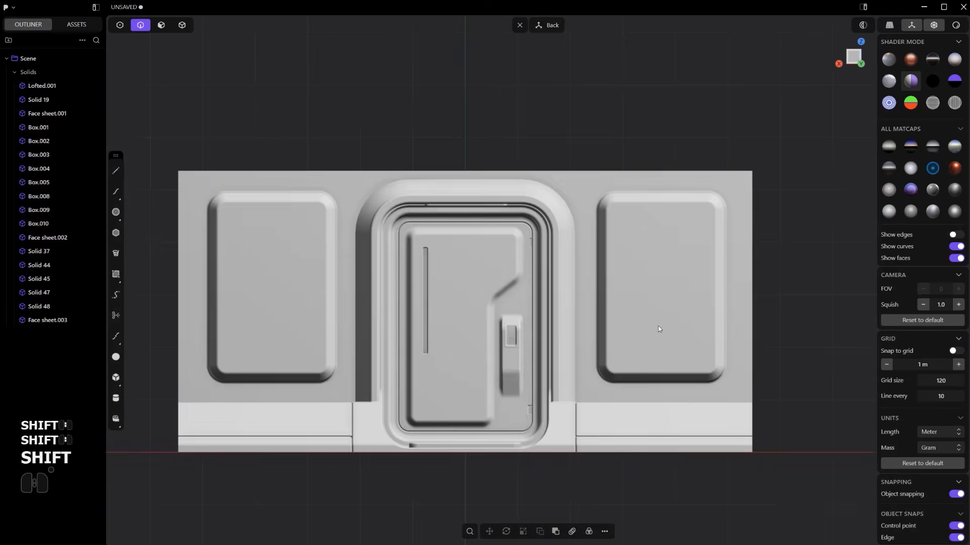
{"action": "mouse_move", "coordinate": [660, 296]}
{"action": "middle_mouse_down", "text": "shift"}
{"action": "mouse_move", "coordinate": [662, 274]}
{"action": "mouse_move", "coordinate": [672, 284]}
{"action": "middle_mouse_up", "text": "shift"}
{"action": "middle_click_drag", "start_coordinate": [629, 241], "coordinate": [632, 258]}
{"action": "scroll", "coordinate": [645, 229], "scroll_direction": "up", "scroll_amount": 6}
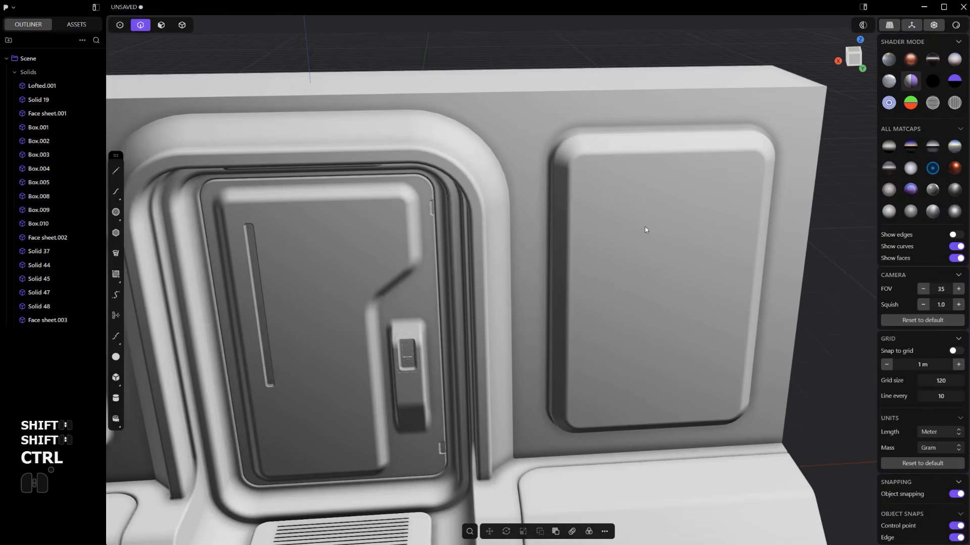
{"action": "scroll", "coordinate": [645, 221], "scroll_direction": "down", "scroll_amount": 2}
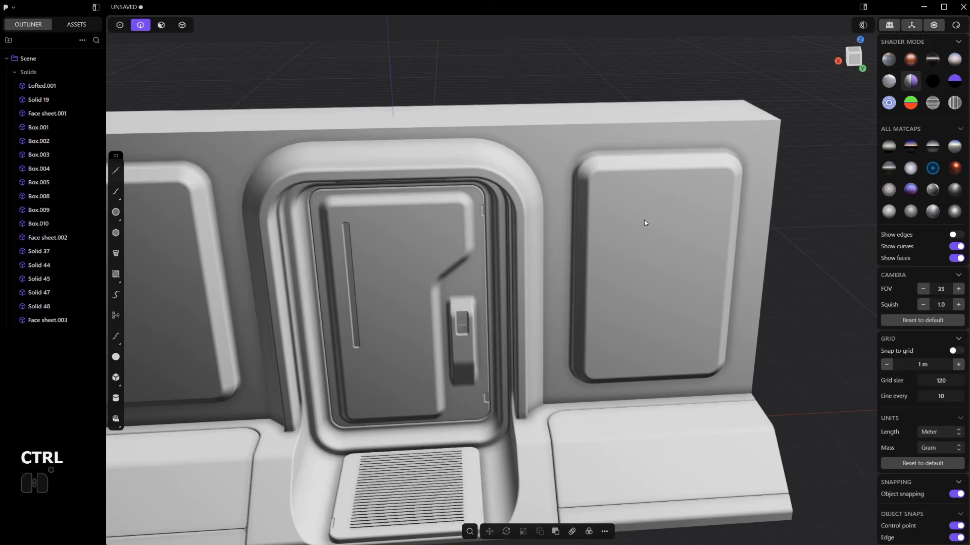
Scale the two raised wall panels together along Z to about 0.94, including their beveled side faces
{"action": "key", "text": "3"}
{"action": "left_click", "coordinate": [644, 222]}
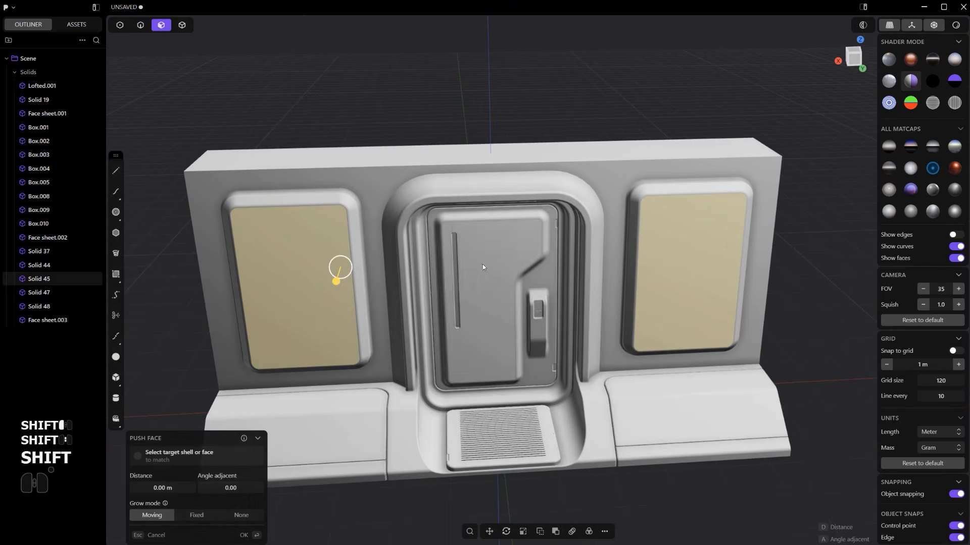
{"action": "key", "text": "ctrl+shift+KP_Add"}
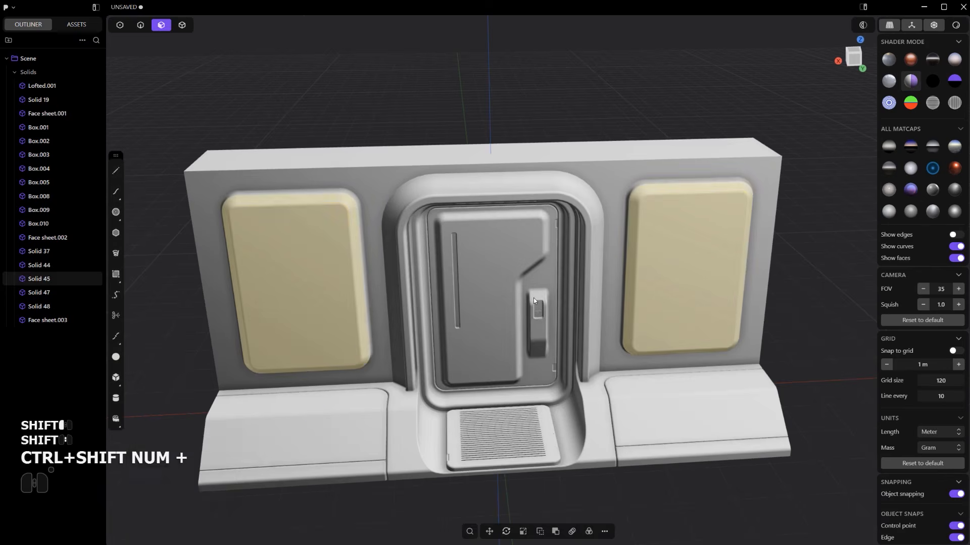
{"action": "middle_click_drag", "start_coordinate": [520, 285], "coordinate": [540, 288], "text": "alt"}
{"action": "middle_click_drag", "start_coordinate": [528, 296], "coordinate": [514, 317], "text": "shift"}
{"action": "scroll", "coordinate": [501, 293], "scroll_direction": "up", "scroll_amount": 3}
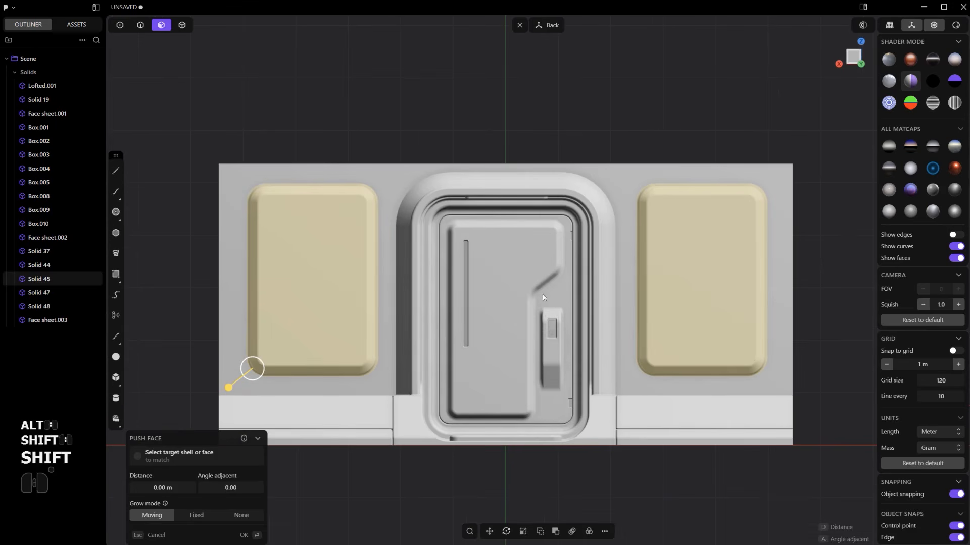
{"action": "key", "text": "s"}
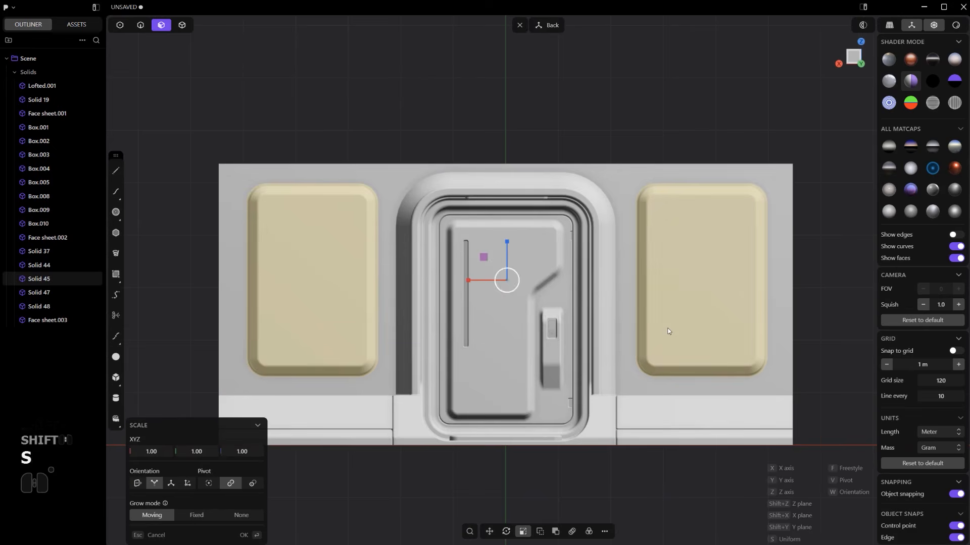
{"action": "key", "text": "z"}
Try to shift both raised wall panels down along Z by about 0.24 m
{"action": "key", "text": "g"}
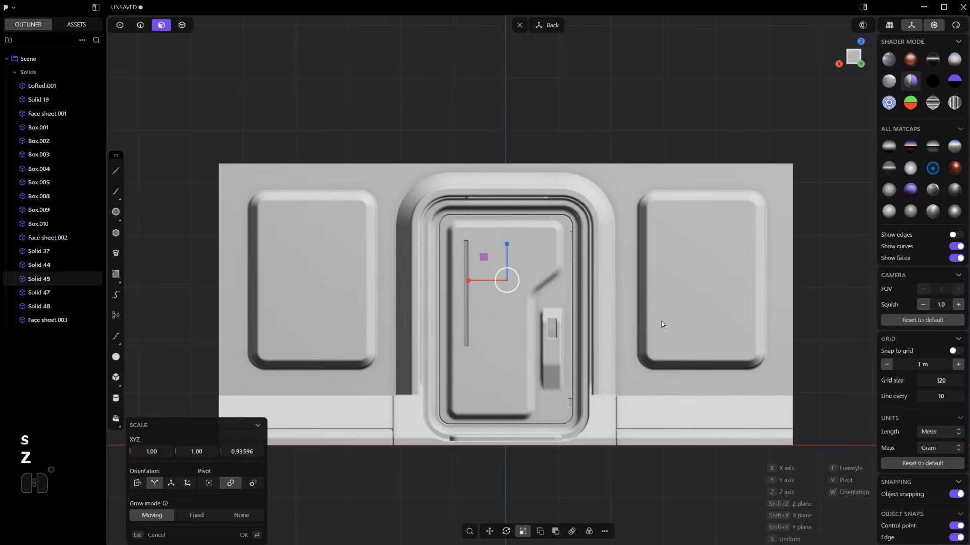
{"action": "key", "text": "z"}
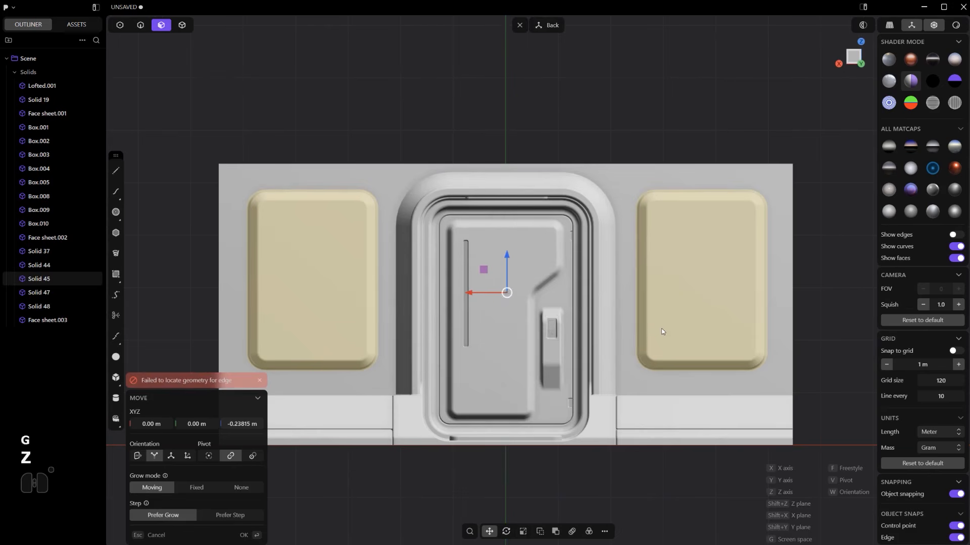
{"action": "key", "text": "g"}
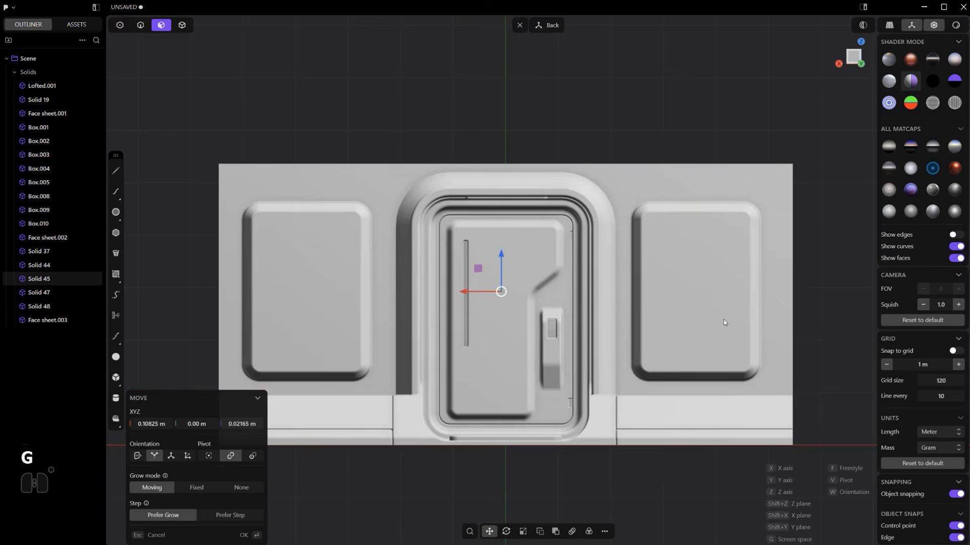
{"action": "key", "text": "z"}
{"action": "left_click", "coordinate": [709, 324]}
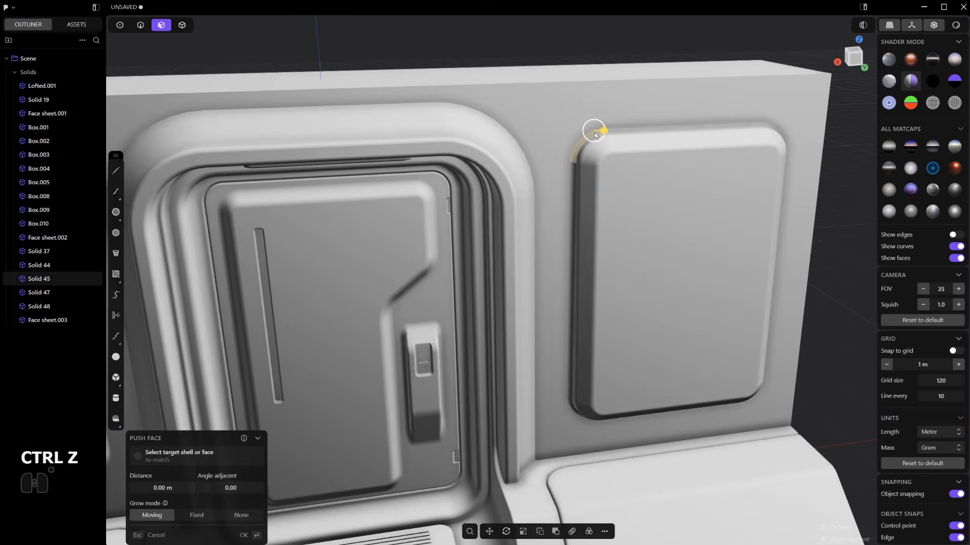
Show the model's edges and delete the small fillet faces around the base of the raised panel on the handle side
{"action": "left_click", "coordinate": [595, 133], "text": "alt"}
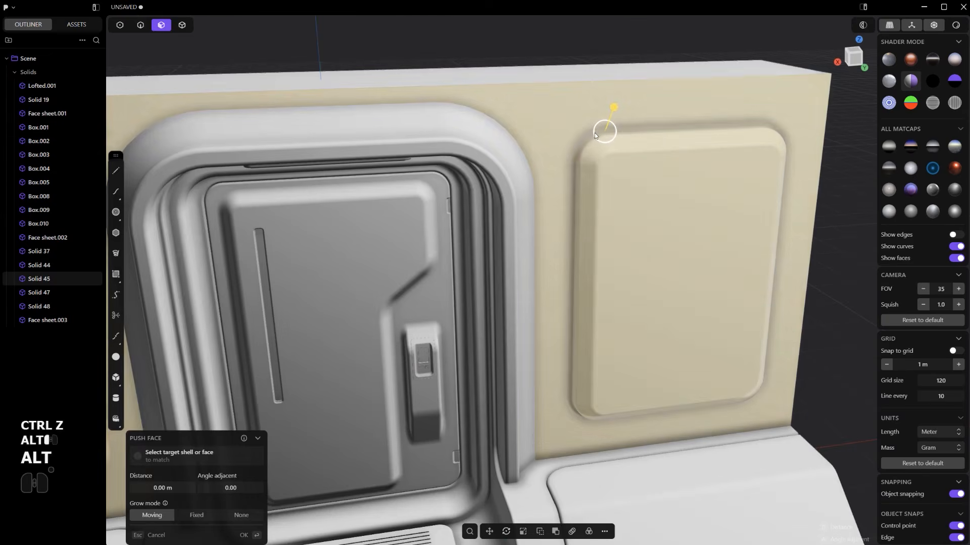
{"action": "middle_click_drag", "start_coordinate": [583, 141], "coordinate": [614, 143]}
{"action": "key", "text": "ctrl+e"}
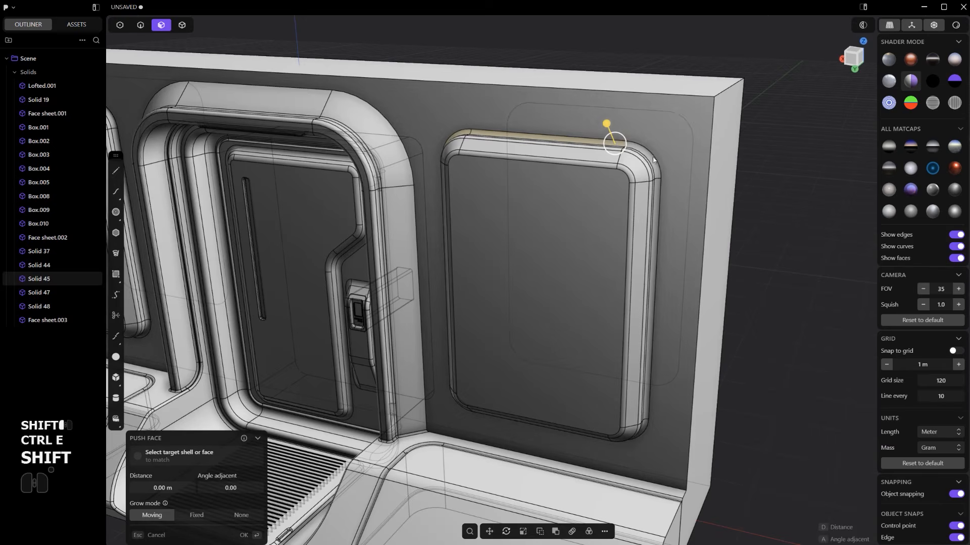
{"action": "middle_click_drag", "start_coordinate": [659, 199], "coordinate": [655, 356]}
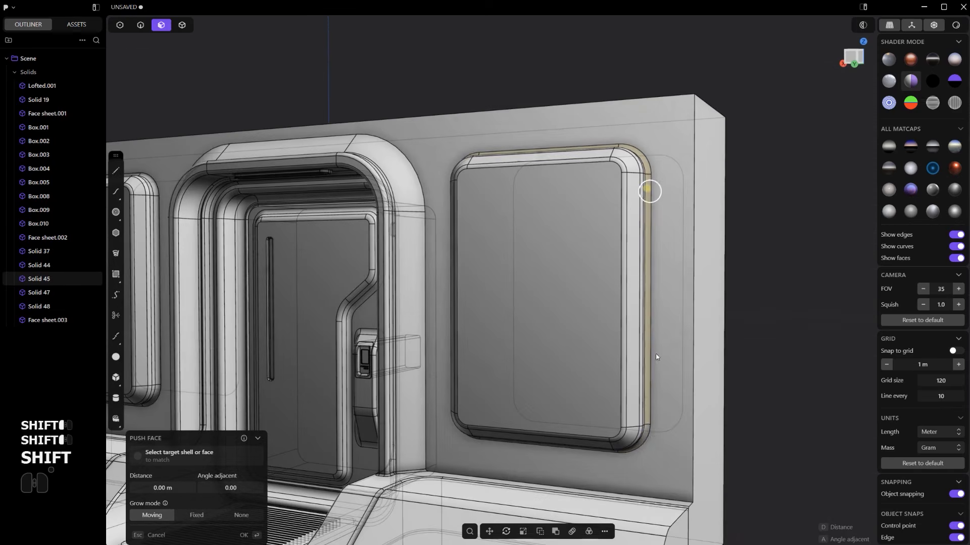
{"action": "left_click", "coordinate": [648, 436], "text": "shift"}
{"action": "middle_click_drag", "start_coordinate": [630, 462], "coordinate": [659, 457]}
{"action": "left_click", "coordinate": [605, 452], "text": "shift"}
{"action": "middle_click_drag", "start_coordinate": [462, 452], "coordinate": [589, 411], "text": "shift"}
{"action": "left_click", "coordinate": [598, 410], "text": "shift"}
{"action": "left_click", "coordinate": [587, 340], "text": "shift"}
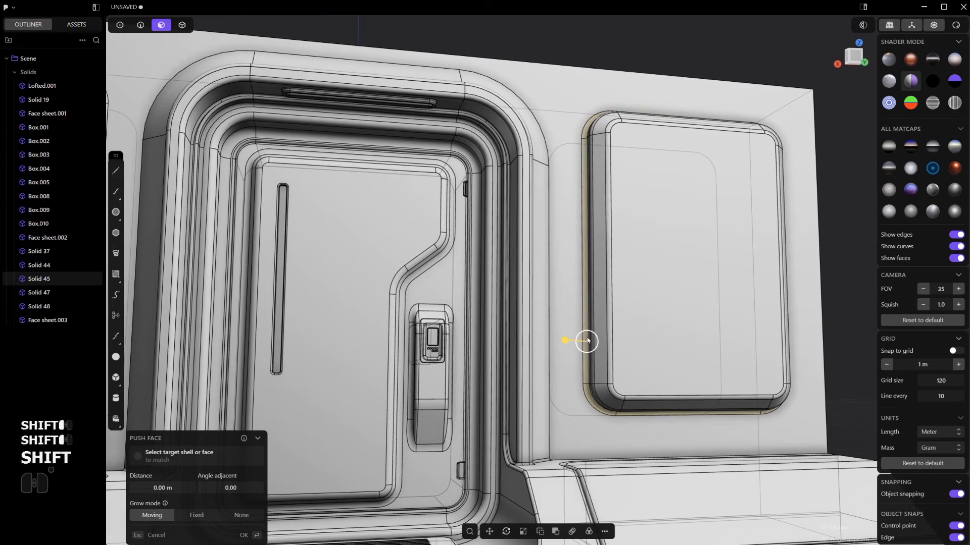
{"action": "key", "text": "x"}
{"action": "middle_click_drag", "start_coordinate": [595, 287], "coordinate": [626, 287]}
Move all faces of the handle-side raised panel down along Z by about 0.19 m
{"action": "key", "text": "3"}
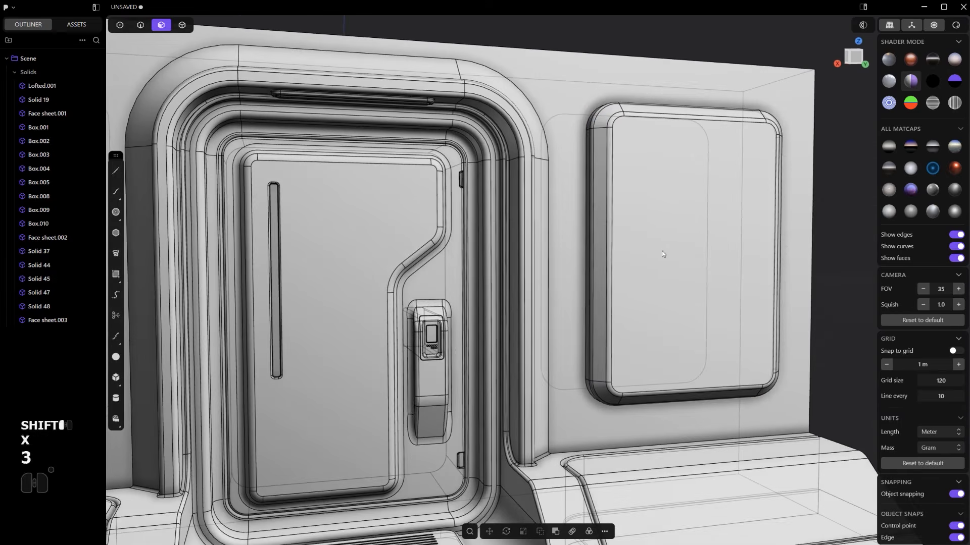
{"action": "left_click", "coordinate": [663, 249]}
{"action": "key", "text": "ctrl+shift+KP_Add"}
{"action": "key", "text": "ctrl+shift+KP_Add"}
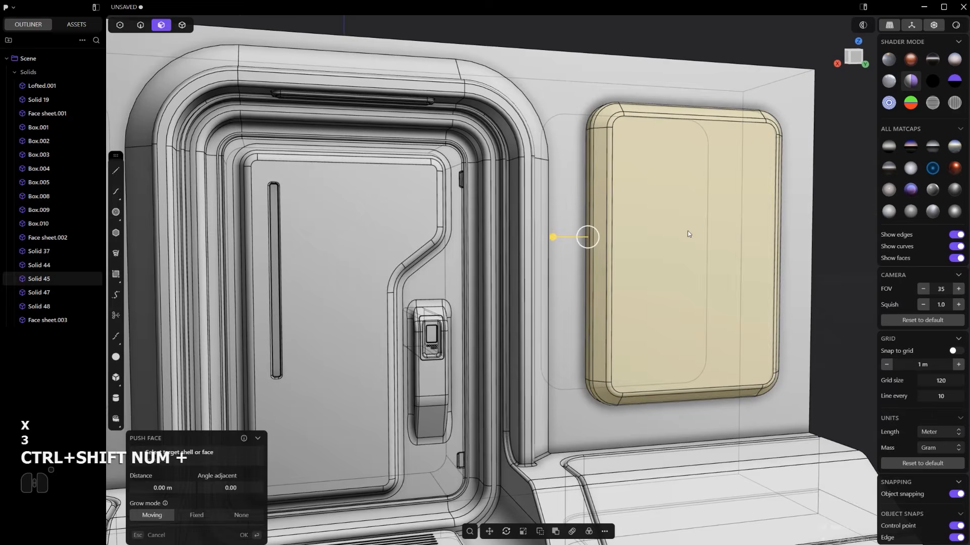
{"action": "scroll", "coordinate": [781, 202], "scroll_direction": "down", "scroll_amount": 5}
{"action": "middle_click_drag", "start_coordinate": [781, 202], "coordinate": [728, 246], "text": "alt"}
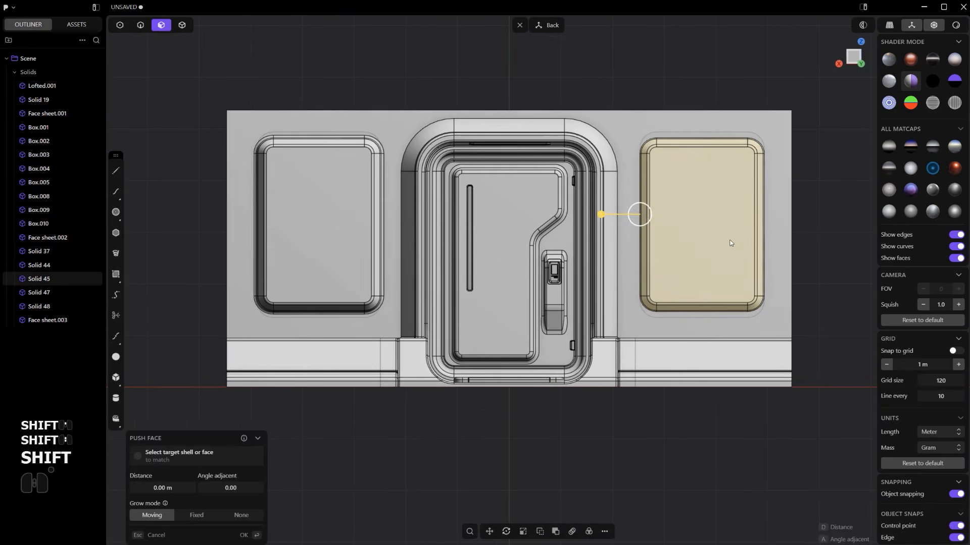
{"action": "key", "text": "g"}
{"action": "key", "text": "z"}
{"action": "key", "text": "shift"}
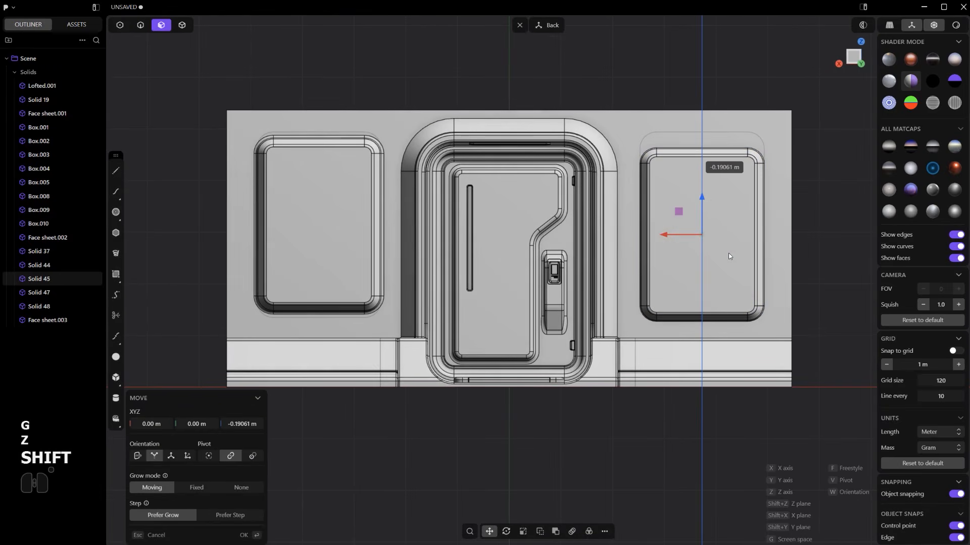
{"action": "middle_click_drag", "start_coordinate": [725, 253], "coordinate": [654, 273], "text": "shift"}
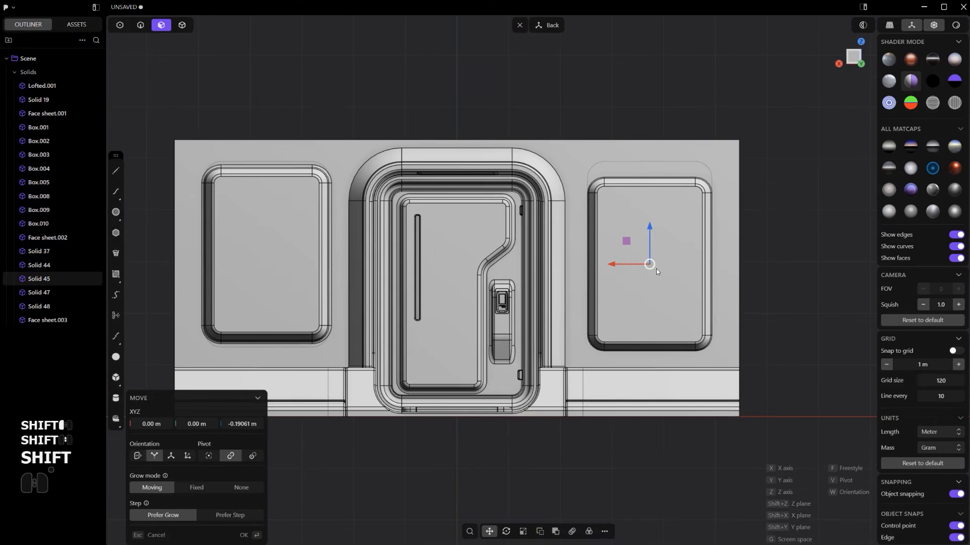
Lower the handle-side raised panel along Z by a further 0.20 m or so
{"action": "key", "text": "g"}
{"action": "key", "text": "z"}
{"action": "key", "text": "shift"}
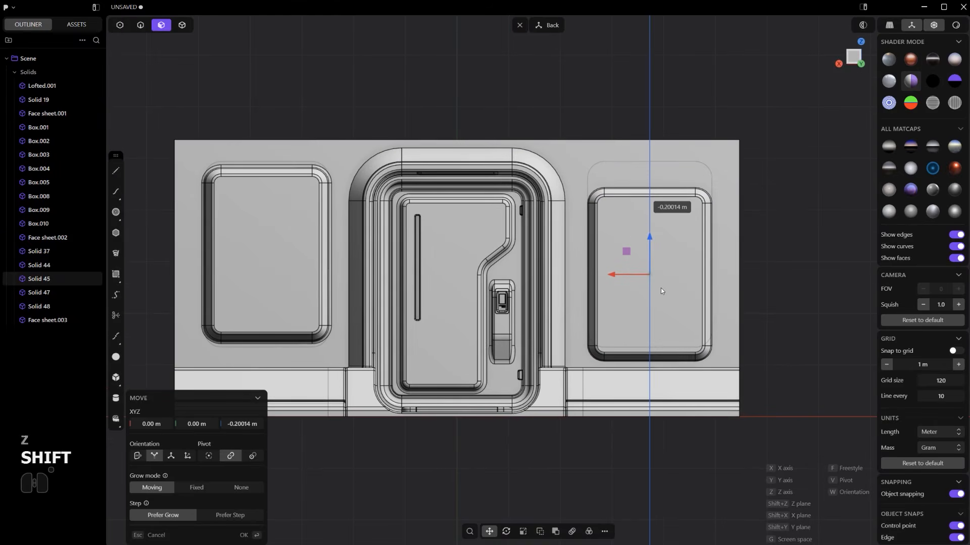
{"action": "middle_click_drag", "start_coordinate": [661, 288], "coordinate": [662, 289], "text": "shift"}
Draw a horizontal reference line from the door leaf's top edge across the handle-side panel and past the wall's end
{"action": "middle_click_drag", "start_coordinate": [538, 240], "coordinate": [542, 255], "text": "shift"}
{"action": "scroll", "coordinate": [536, 252], "scroll_direction": "up", "scroll_amount": 5, "text": "shift"}
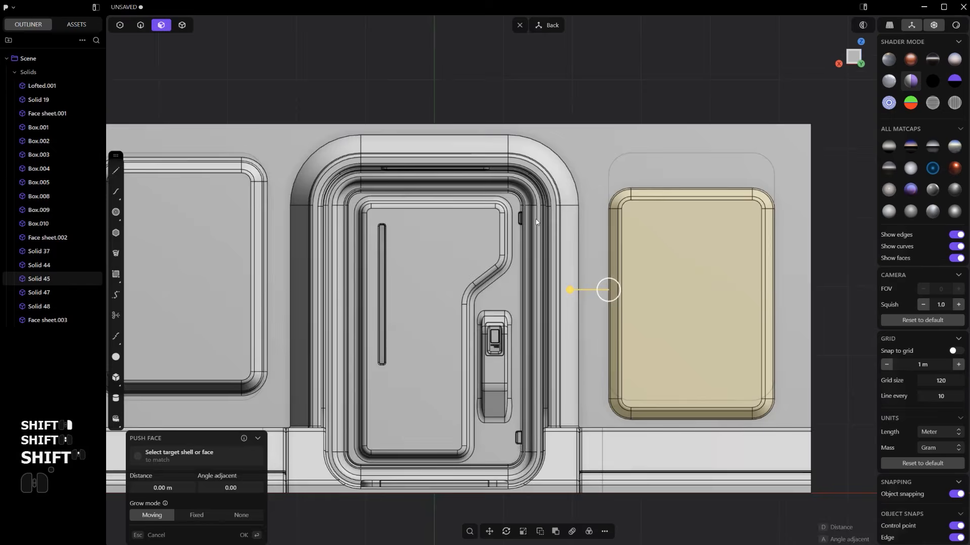
{"action": "middle_click_drag", "start_coordinate": [528, 202], "coordinate": [517, 244], "text": "shift"}
{"action": "key", "text": "shift+a"}
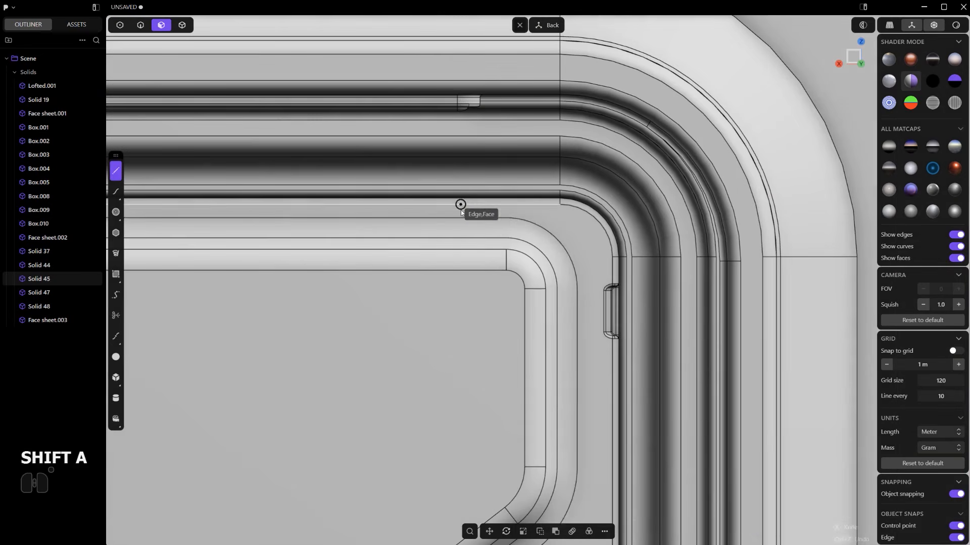
{"action": "scroll", "coordinate": [466, 218], "scroll_direction": "up", "scroll_amount": 5}
{"action": "left_click", "coordinate": [467, 218]}
{"action": "scroll", "coordinate": [468, 218], "scroll_direction": "down", "scroll_amount": 10}
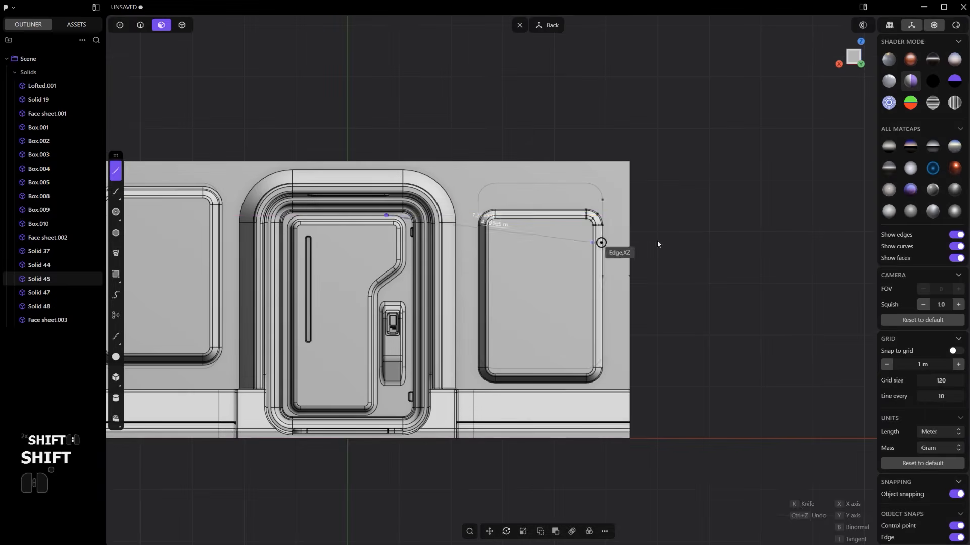
{"action": "left_click", "coordinate": [792, 214]}
{"action": "scroll", "coordinate": [643, 210], "scroll_direction": "up", "scroll_amount": 4}
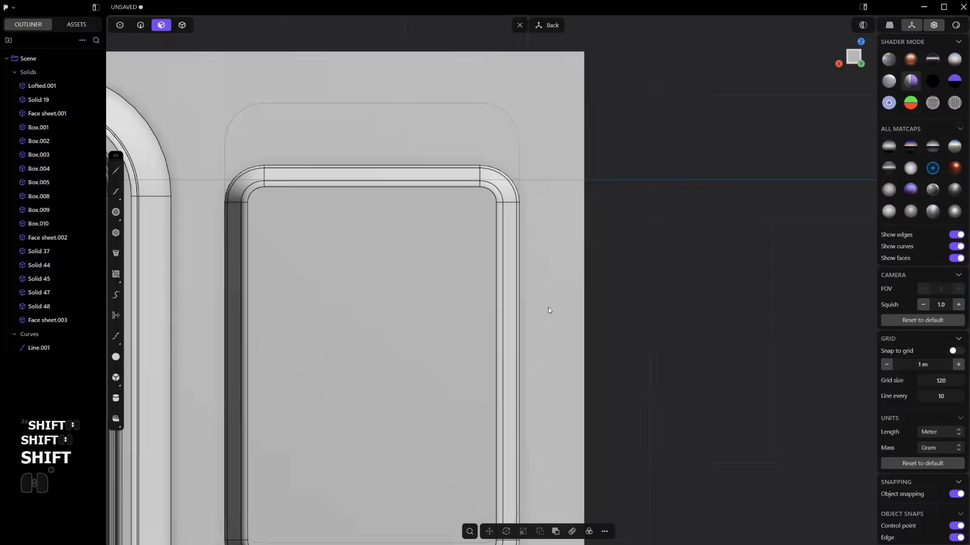
Scale all faces of the handle-side raised panel along Z to about 0.96
{"action": "key", "text": "4"}
{"action": "key", "text": "3"}
{"action": "left_click", "coordinate": [353, 288]}
{"action": "middle_click_drag", "start_coordinate": [443, 340], "coordinate": [574, 219], "text": "shift"}
{"action": "scroll", "coordinate": [574, 219], "scroll_direction": "down", "scroll_amount": 2}
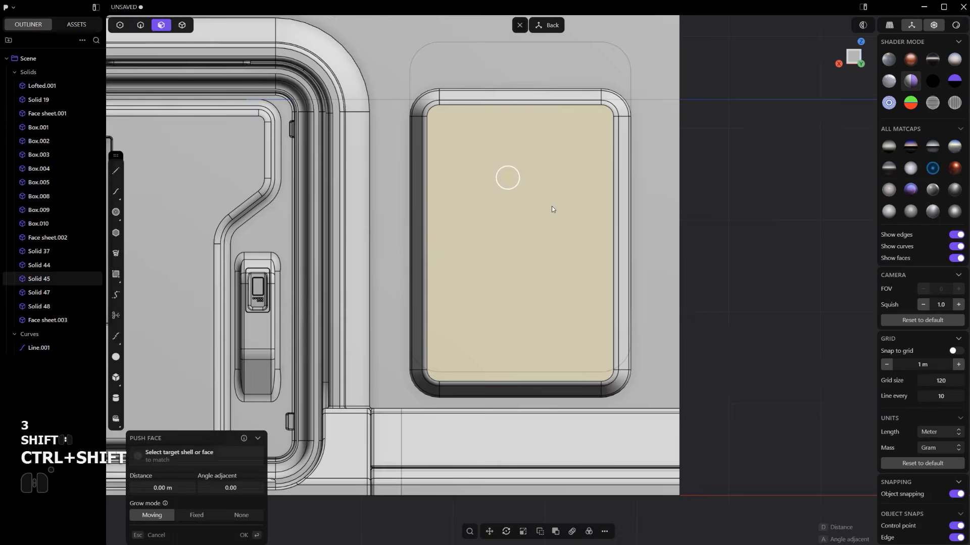
{"action": "key", "text": "ctrl+shift+KP_Add"}
{"action": "key", "text": "ctrl+shift+KP_Add"}
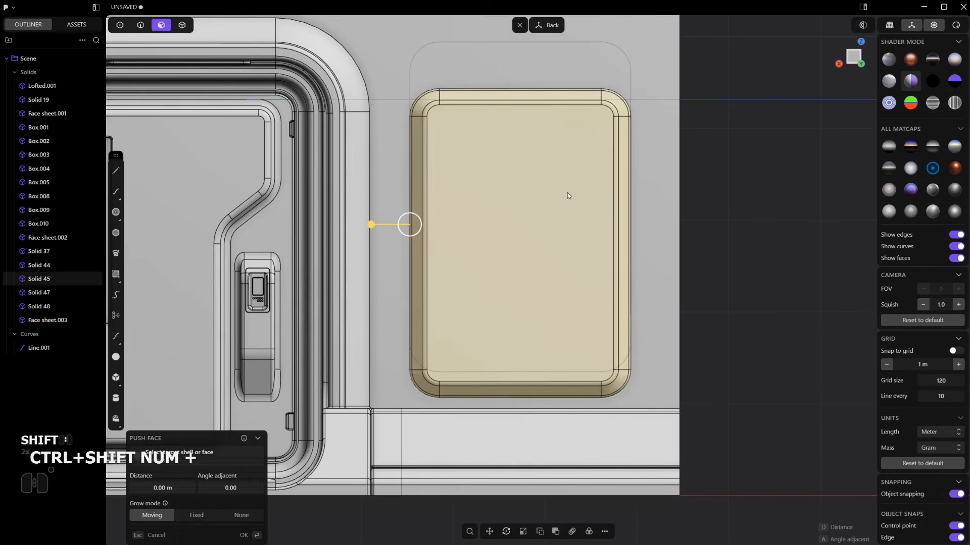
{"action": "key", "text": "s"}
{"action": "key", "text": "z"}
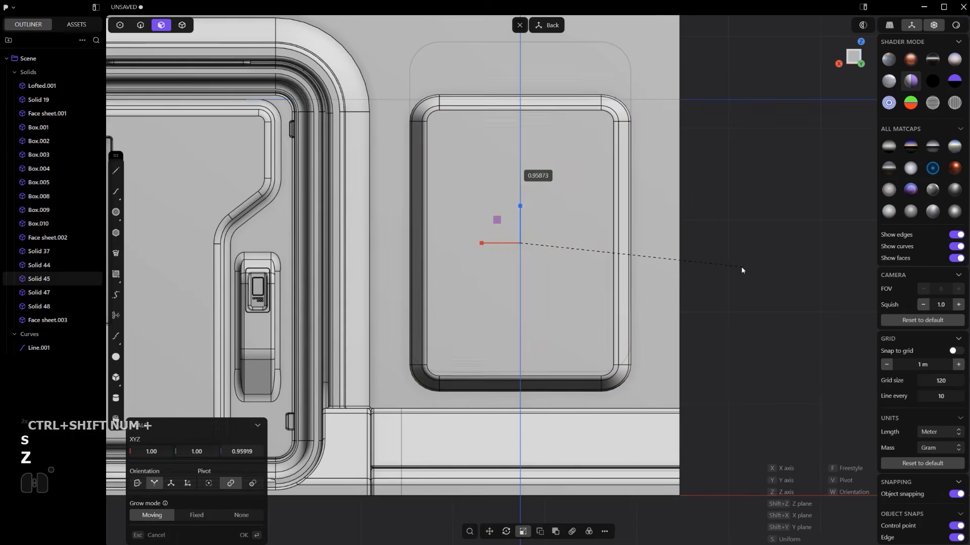
{"action": "left_click", "coordinate": [741, 270]}
Lower the handle-side panel by about 0.04 m and scale it along X to about 0.95
{"action": "key", "text": "g"}
{"action": "key", "text": "z"}
{"action": "key", "text": "shift"}
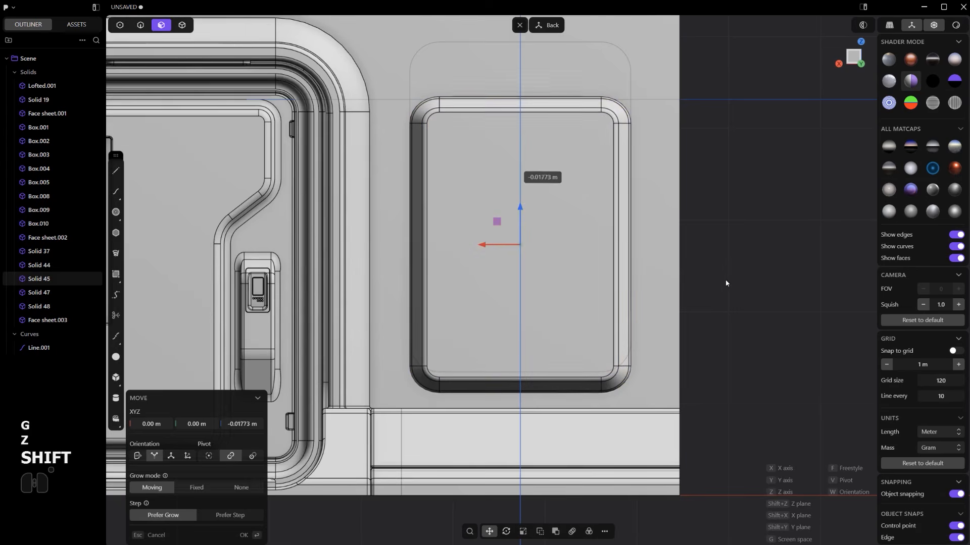
{"action": "left_click", "coordinate": [715, 300], "text": "shift"}
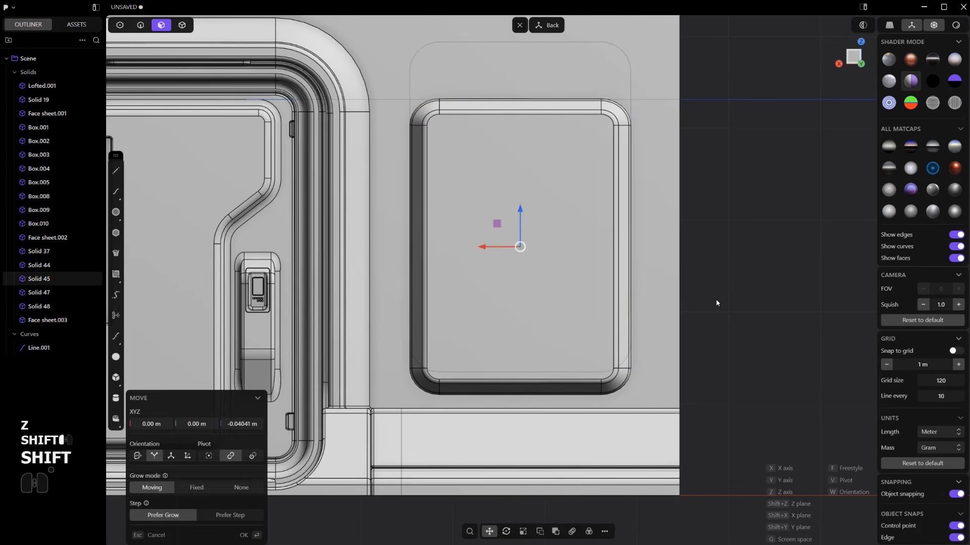
{"action": "key", "text": "s"}
{"action": "key", "text": "x"}
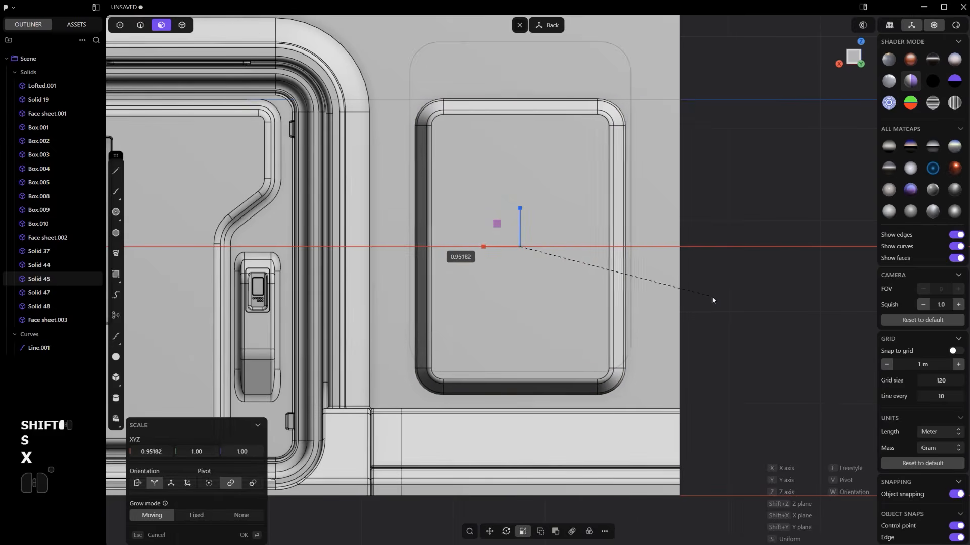
{"action": "left_click", "coordinate": [713, 298]}
Delete the horizontal reference line
{"action": "key", "text": "2"}
{"action": "key", "text": "x"}
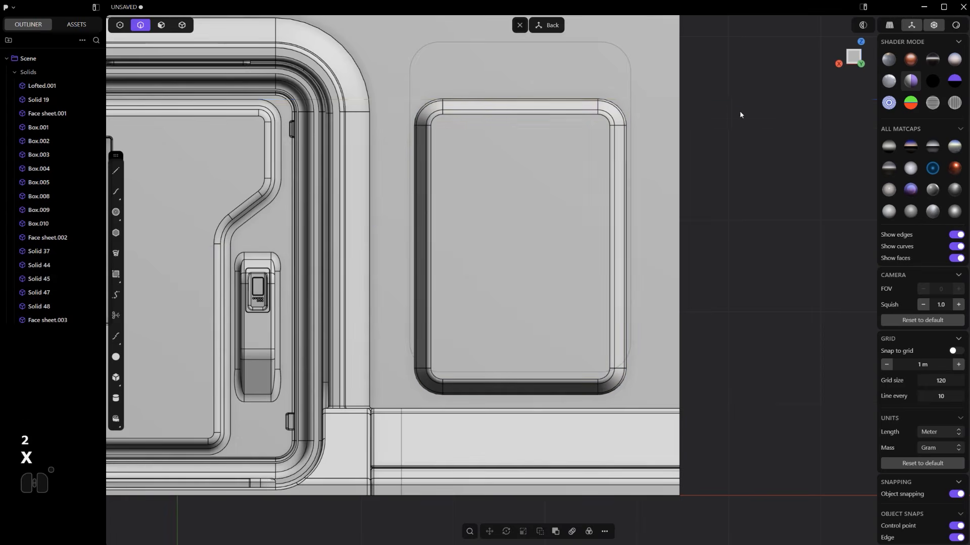
{"action": "scroll", "coordinate": [739, 115], "scroll_direction": "down", "scroll_amount": 5}
{"action": "middle_click_drag", "start_coordinate": [556, 162], "coordinate": [616, 265], "text": "shift"}
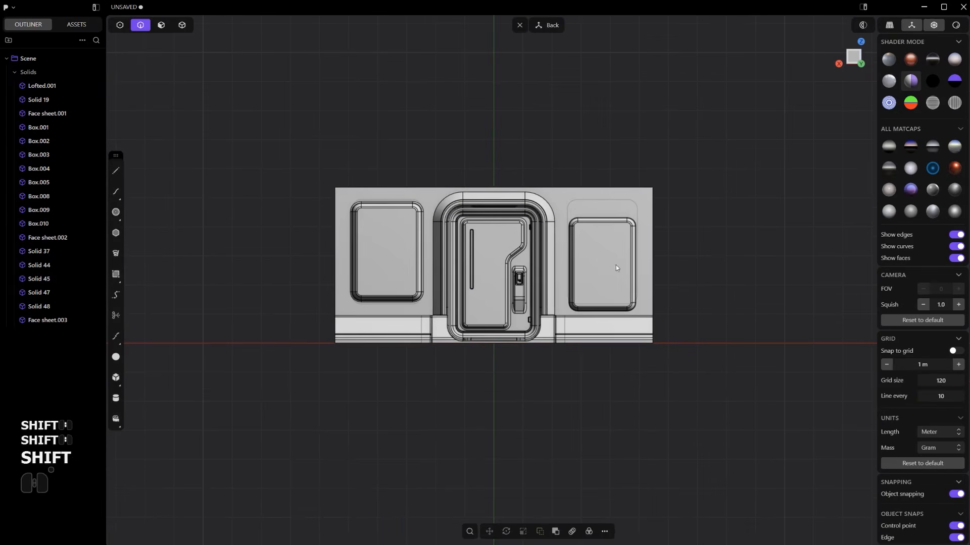
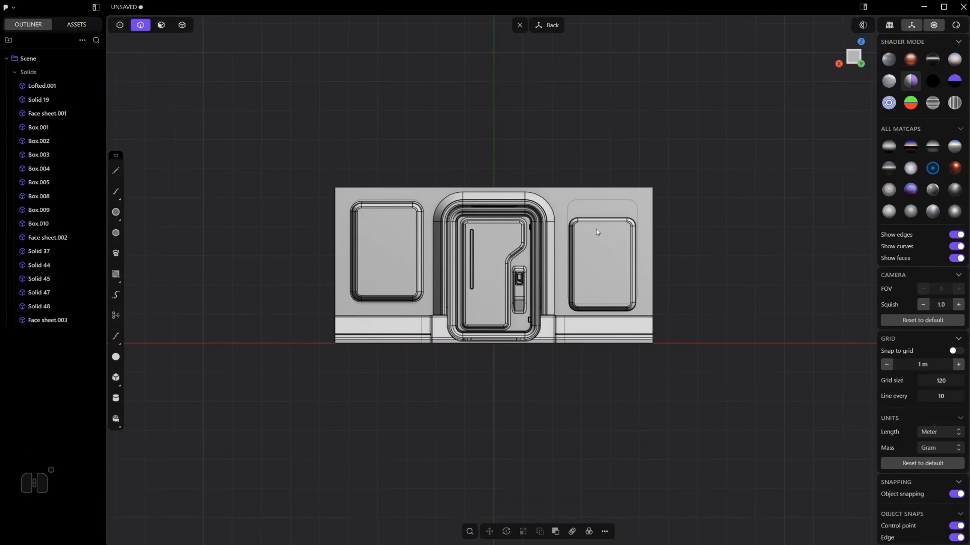
Mirror the wall solid across X with its halves united, replacing the far panel with a copy of the adjusted one
{"action": "key", "text": "4"}
{"action": "scroll", "coordinate": [562, 256], "scroll_direction": "up", "scroll_amount": 3}
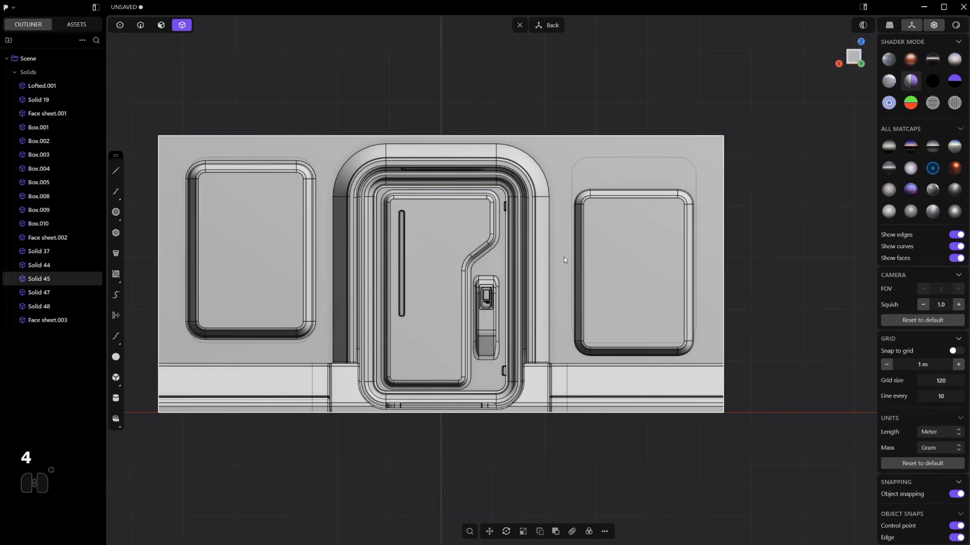
{"action": "key", "text": "alt+x"}
{"action": "key", "text": "q"}
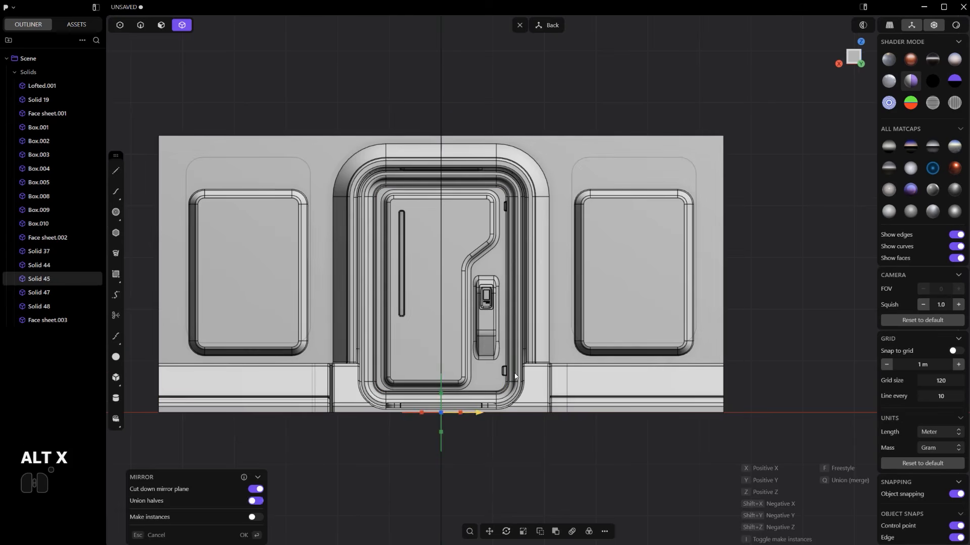
Delete the leftover rounded panel outlines from the wall
{"action": "key", "text": "2"}
{"action": "left_click", "coordinate": [716, 268]}
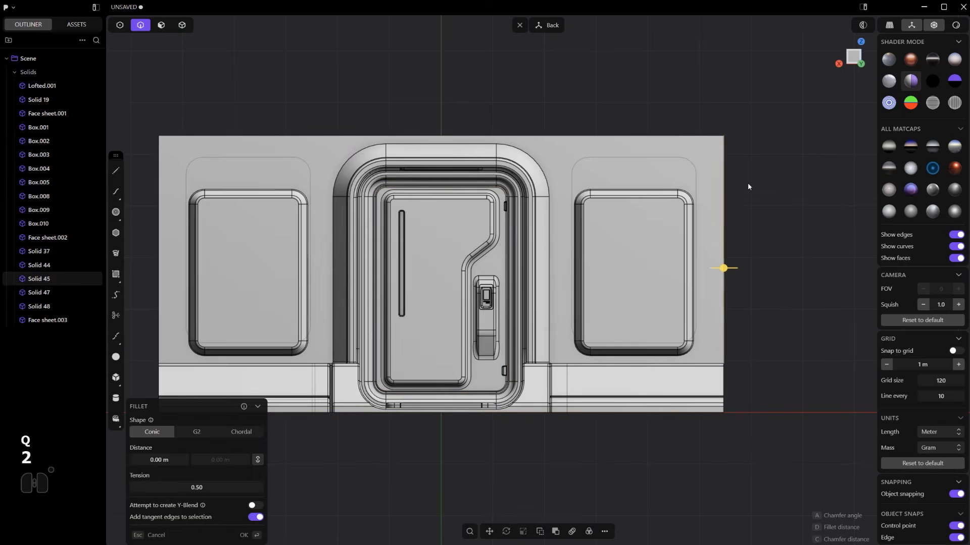
{"action": "left_click", "coordinate": [722, 171]}
{"action": "middle_click_drag", "start_coordinate": [659, 222], "coordinate": [690, 253], "text": "shift"}
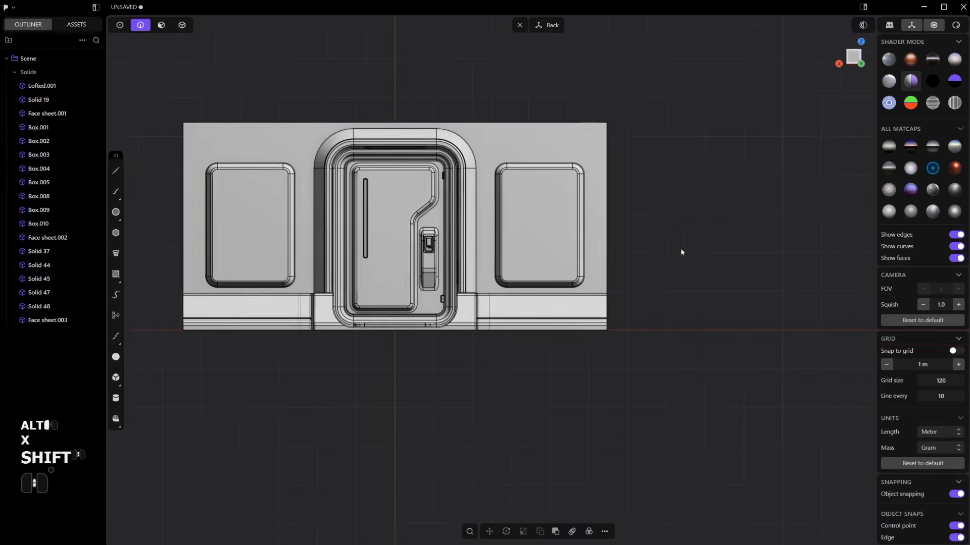
Draw an upright box about 0.17 m wide on the face of the handle-side raised panel, near its upper door-side corner
{"action": "key", "text": "ctrl+e"}
{"action": "middle_click_drag", "start_coordinate": [530, 289], "coordinate": [576, 308], "text": "shift"}
{"action": "scroll", "coordinate": [588, 303], "scroll_direction": "up", "scroll_amount": 3}
{"action": "middle_click_drag", "start_coordinate": [697, 232], "coordinate": [625, 214], "text": "shift"}
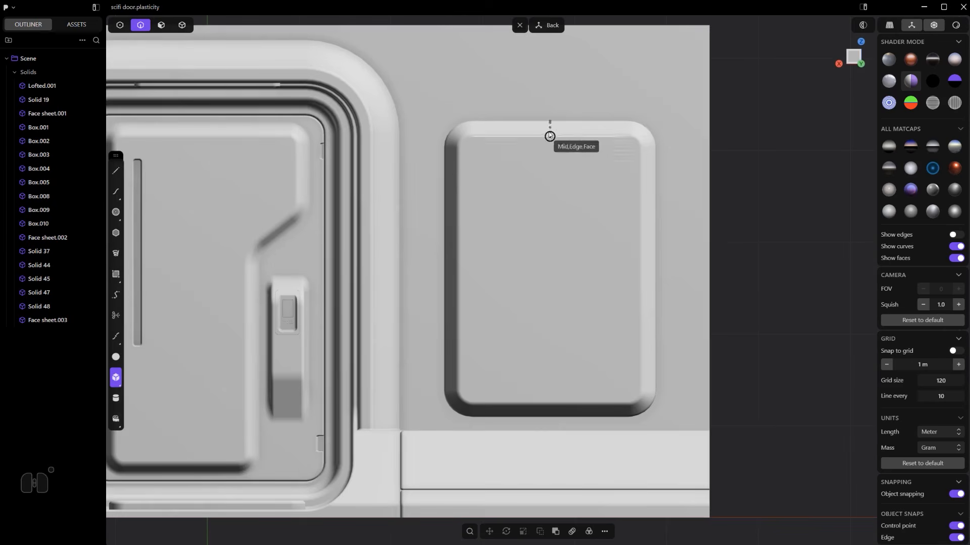
{"action": "left_click", "coordinate": [483, 156]}
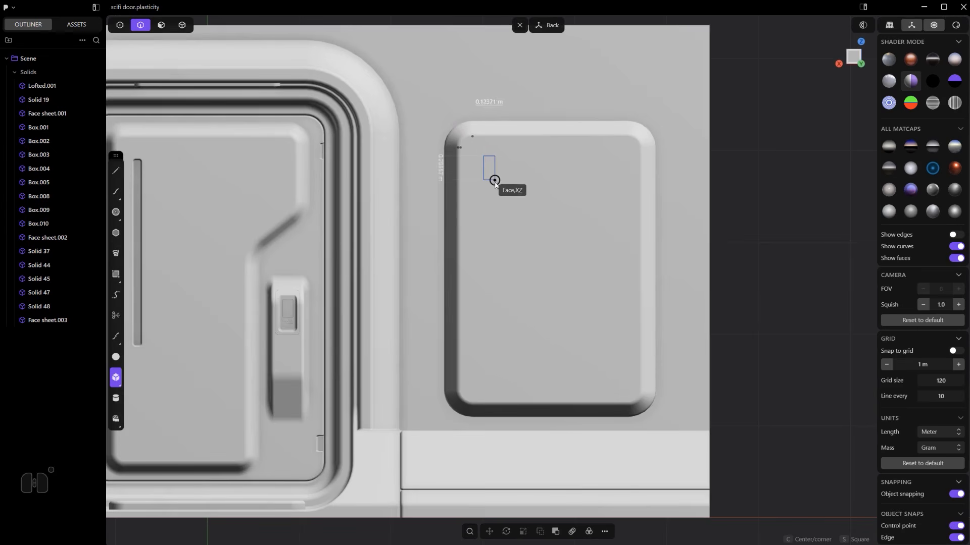
{"action": "left_click", "coordinate": [494, 185]}
{"action": "middle_click_drag", "start_coordinate": [492, 183], "coordinate": [567, 274]}
{"action": "right_click", "coordinate": [539, 220]}
{"action": "scroll", "coordinate": [537, 222], "scroll_direction": "up", "scroll_amount": 3}
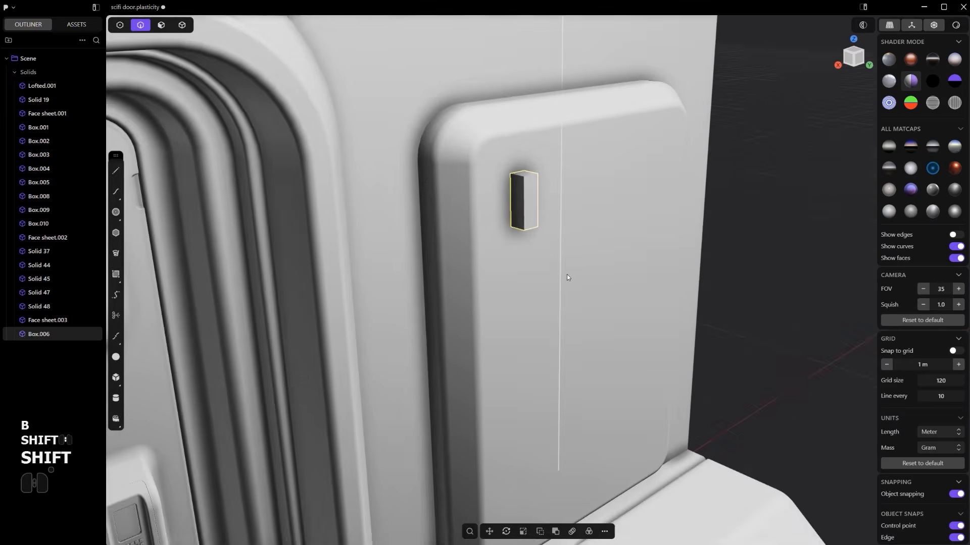
Move the small box about 0.15 m outward from the panel along Z
{"action": "key", "text": "b"}
{"action": "key", "text": "x"}
{"action": "key", "text": "ctrl+z"}
{"action": "key", "text": "g"}
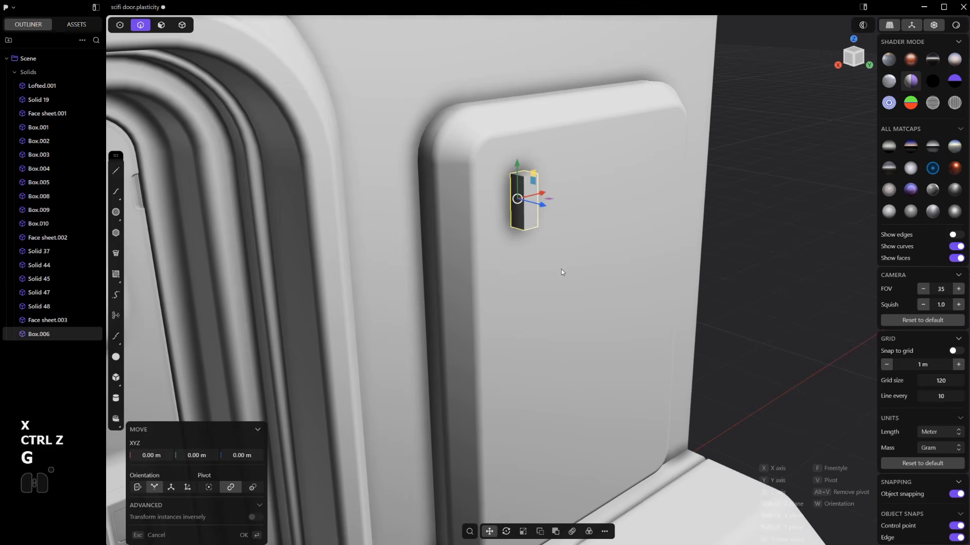
{"action": "key", "text": "z"}
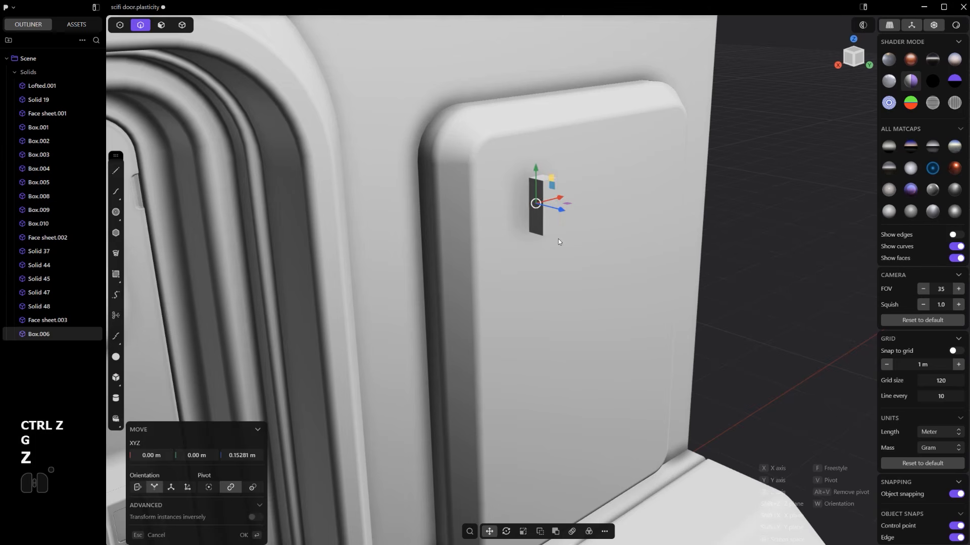
{"action": "scroll", "coordinate": [558, 238], "scroll_direction": "up", "scroll_amount": 2}
{"action": "middle_click_drag", "start_coordinate": [573, 243], "coordinate": [596, 251]}
{"action": "scroll", "coordinate": [571, 212], "scroll_direction": "up", "scroll_amount": 3}
{"action": "middle_click_drag", "start_coordinate": [571, 182], "coordinate": [608, 193]}
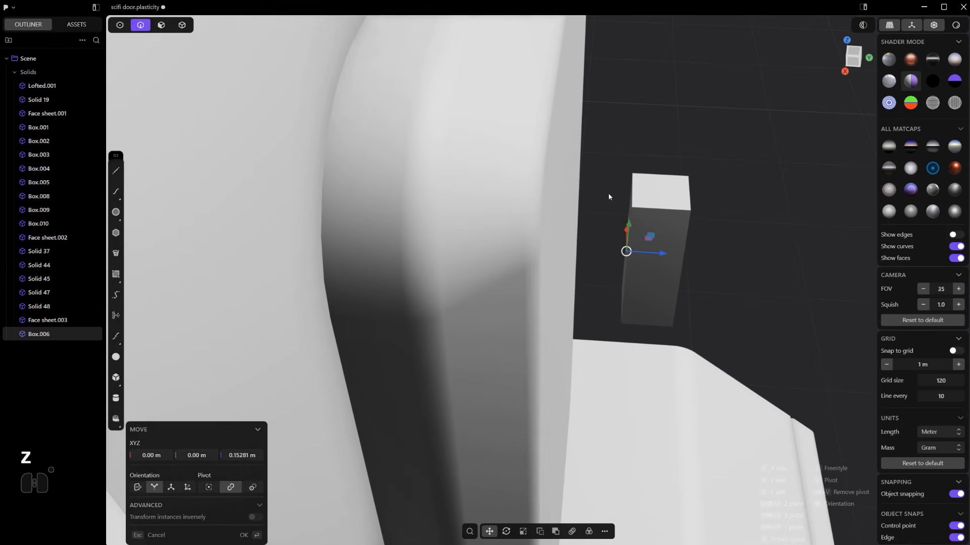
{"action": "left_click", "coordinate": [635, 198]}
Fillet the upper wall-facing edge of the small box
{"action": "left_click", "coordinate": [633, 192]}
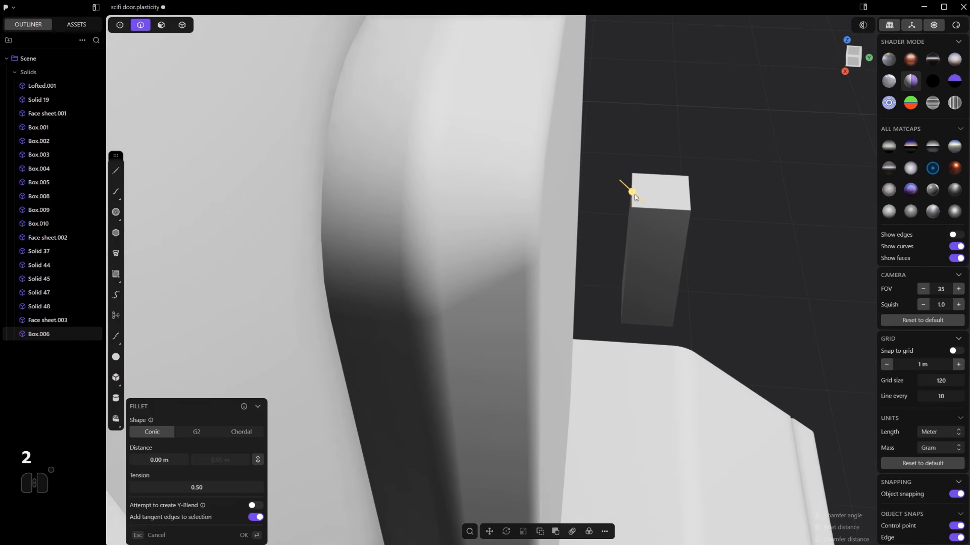
{"action": "key", "text": "g"}
{"action": "left_click_drag", "start_coordinate": [668, 192], "coordinate": [619, 170]}
{"action": "right_click", "coordinate": [646, 187]}
{"action": "key", "text": "2"}
{"action": "right_click", "coordinate": [600, 182]}
{"action": "left_click", "coordinate": [633, 208]}
{"action": "left_click", "coordinate": [627, 175], "text": "shift"}
{"action": "right_click", "coordinate": [620, 172]}
{"action": "scroll", "coordinate": [660, 213], "scroll_direction": "down", "scroll_amount": 5}
{"action": "middle_click_drag", "start_coordinate": [696, 221], "coordinate": [542, 216], "text": "alt"}
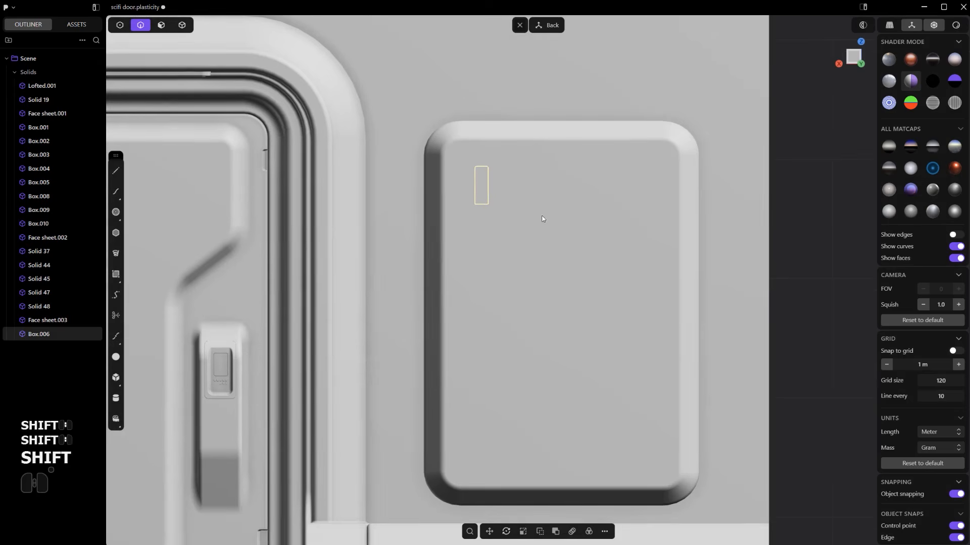
{"action": "key", "text": "4"}
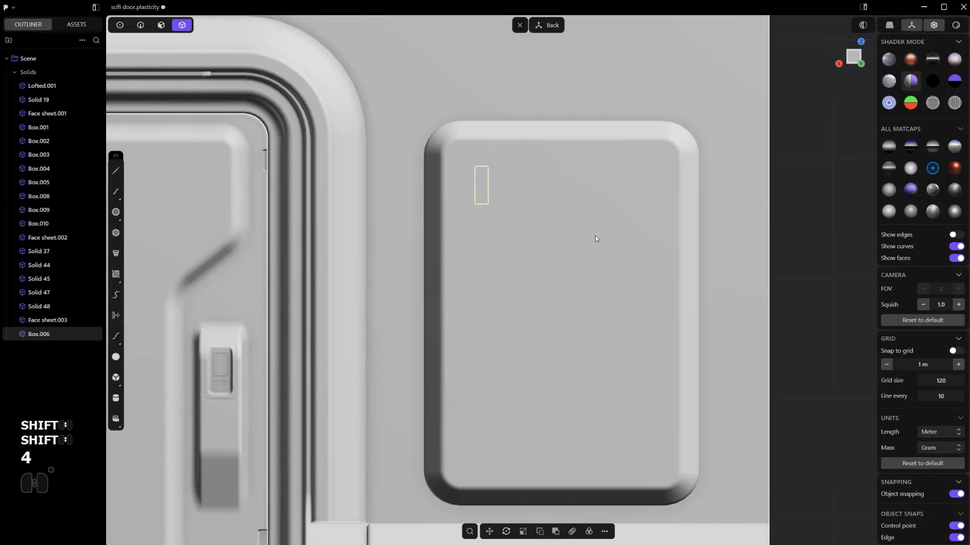
{"action": "key", "text": "r"}
{"action": "key", "text": "r"}
{"action": "key", "text": "z"}
{"action": "key", "text": "ctrl"}
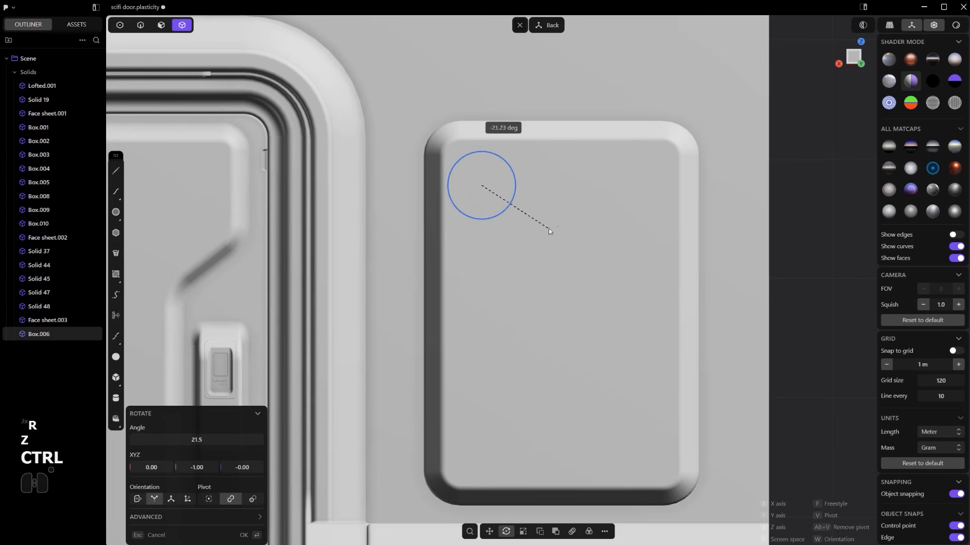
{"action": "key", "text": "ctrl+z"}
{"action": "middle_click_drag", "start_coordinate": [549, 230], "coordinate": [580, 270]}
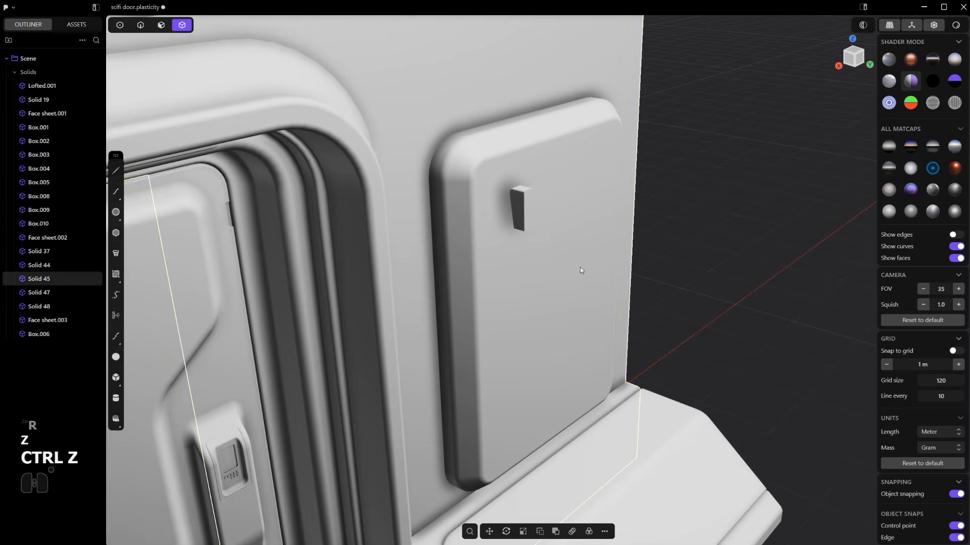
Rotate the small box 45 degrees in the plane of the panel so its upper end points toward the panel's corner
{"action": "key", "text": "4"}
{"action": "left_click", "coordinate": [529, 222]}
{"action": "middle_click_drag", "start_coordinate": [530, 223], "coordinate": [569, 246], "text": "alt"}
{"action": "key", "text": "ctrl+e"}
{"action": "scroll", "coordinate": [568, 236], "scroll_direction": "up", "scroll_amount": 4}
{"action": "scroll", "coordinate": [569, 247], "scroll_direction": "down", "scroll_amount": 2}
{"action": "key", "text": "r"}
{"action": "key", "text": "r"}
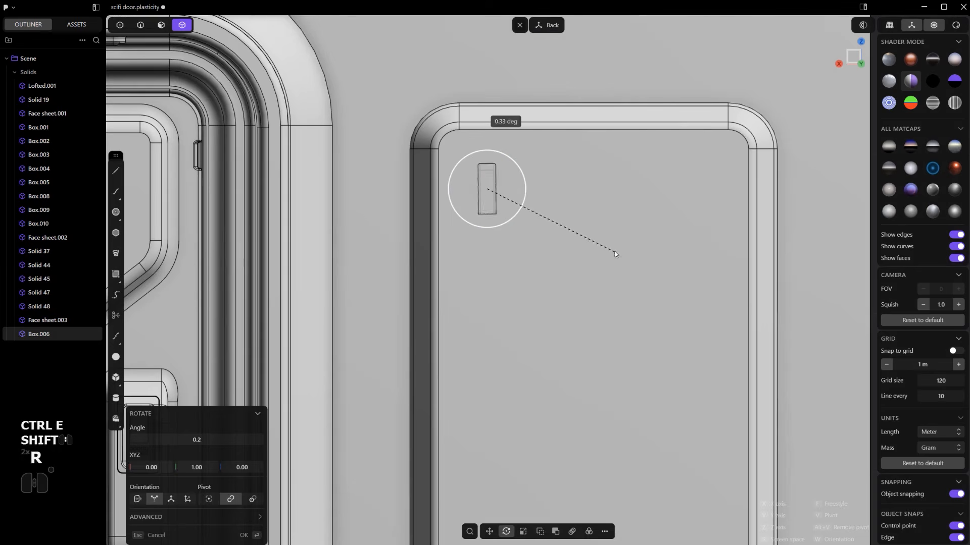
{"action": "key", "text": "ctrl"}
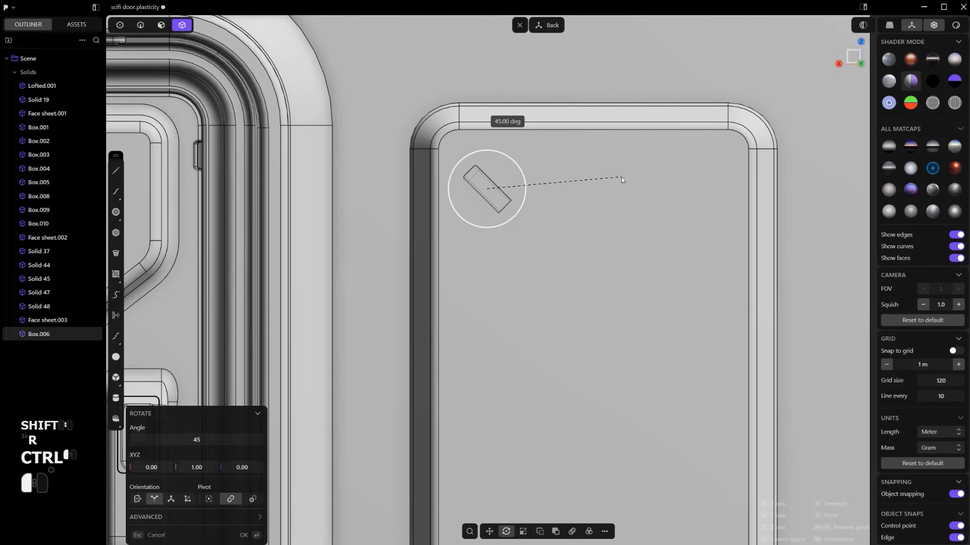
{"action": "left_click", "coordinate": [608, 195]}
Shift the angled box toward the panel's corner by about 0.04 m in X and 0.07 m in Y
{"action": "key", "text": "g"}
{"action": "key", "text": "g"}
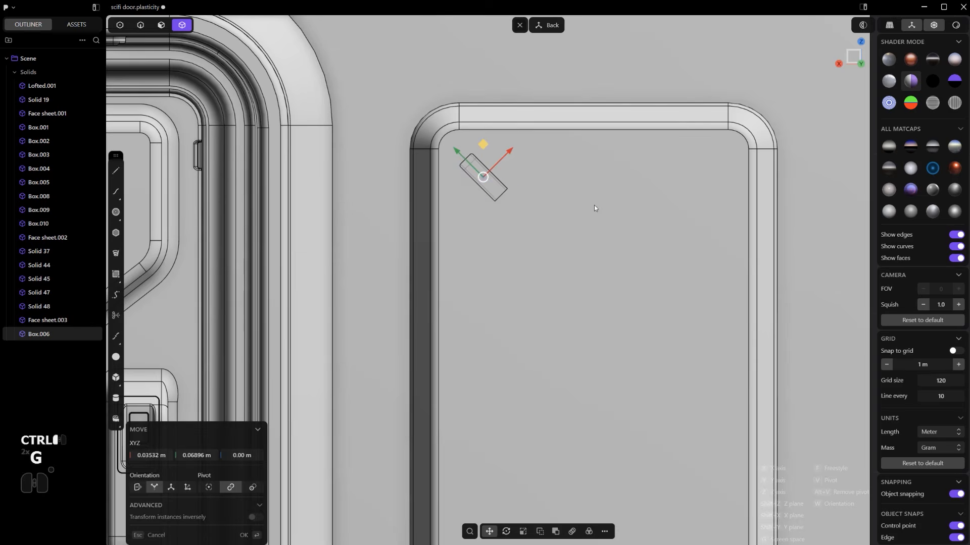
{"action": "left_click", "coordinate": [594, 205]}
{"action": "scroll", "coordinate": [596, 207], "scroll_direction": "down", "scroll_amount": 4}
{"action": "middle_click_drag", "start_coordinate": [597, 212], "coordinate": [552, 222], "text": "shift"}
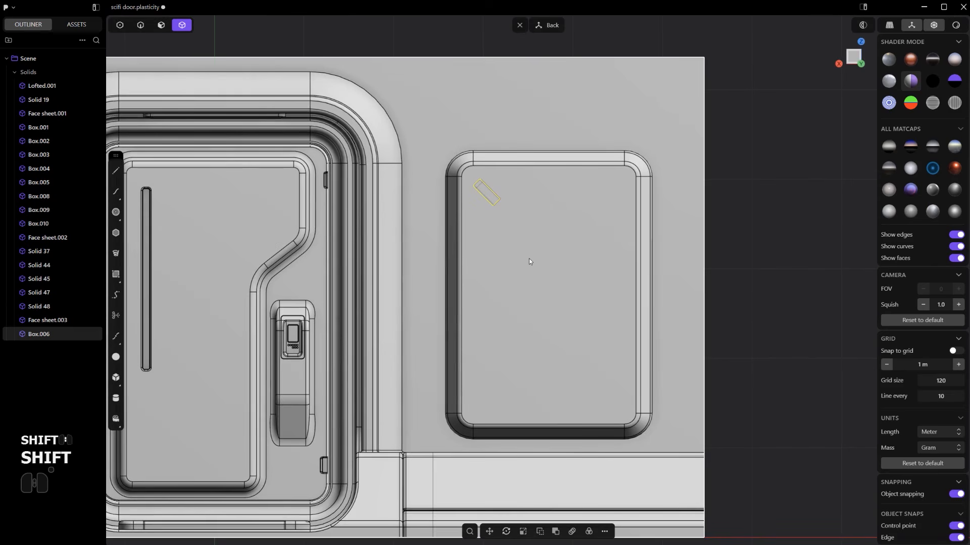
Mirror the angled box to the panel's opposite upper corner, using the midpoint of the panel's upper edge as reference
{"action": "scroll", "coordinate": [540, 208], "scroll_direction": "down", "scroll_amount": 3}
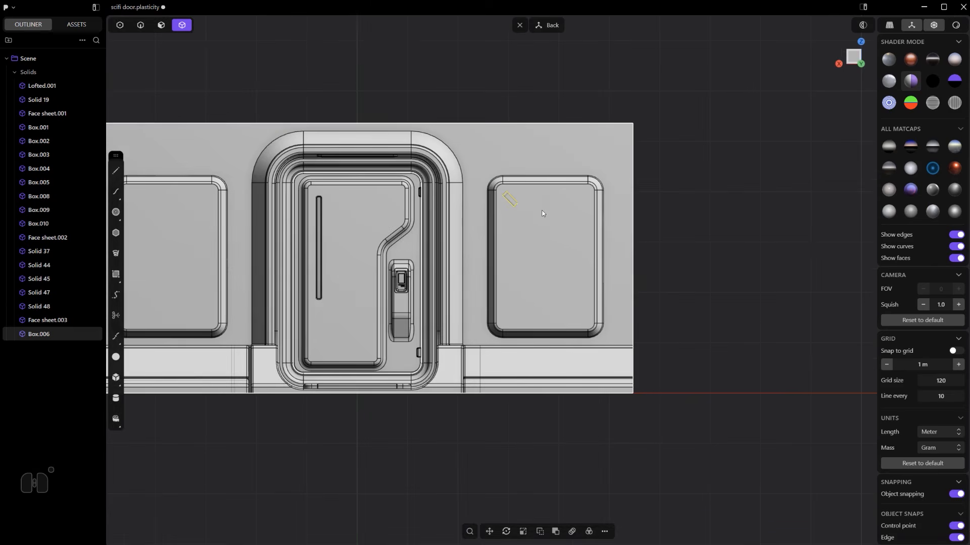
{"action": "scroll", "coordinate": [542, 190], "scroll_direction": "up", "scroll_amount": 3}
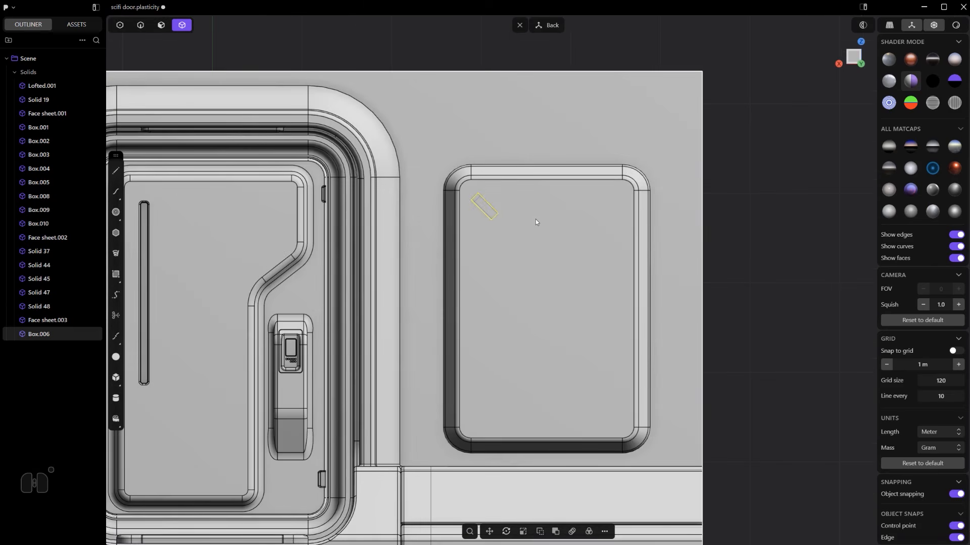
{"action": "key", "text": "alt+x"}
{"action": "key", "text": "f"}
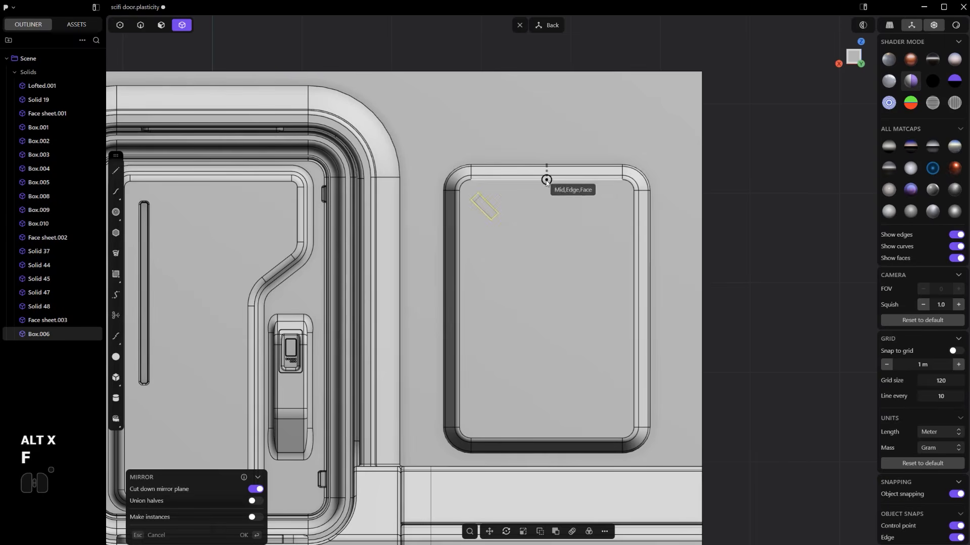
{"action": "right_click", "coordinate": [550, 136]}
{"action": "scroll", "coordinate": [580, 271], "scroll_direction": "down", "scroll_amount": 3}
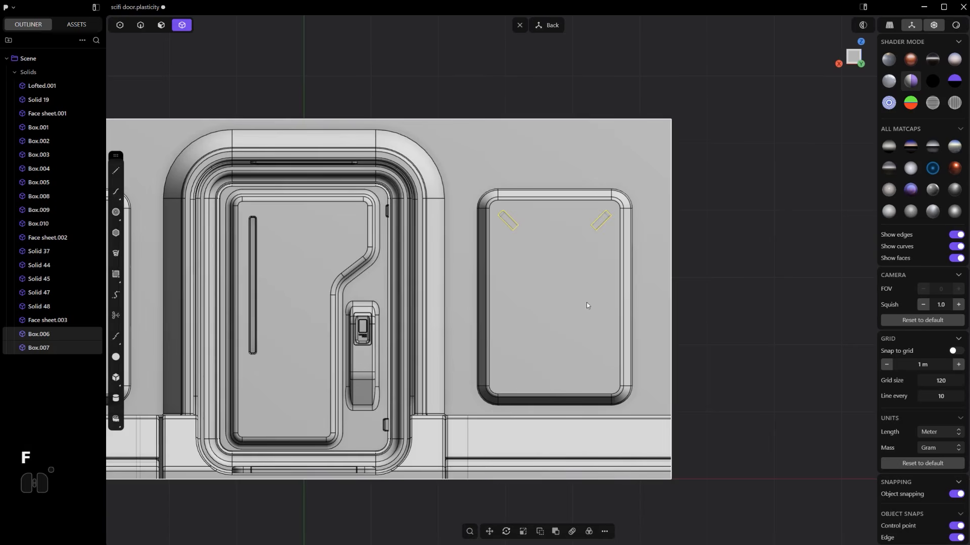
Mirror both upper boxes across the panel's mid-height to place matching boxes in the lower corners
{"action": "key", "text": "alt+x"}
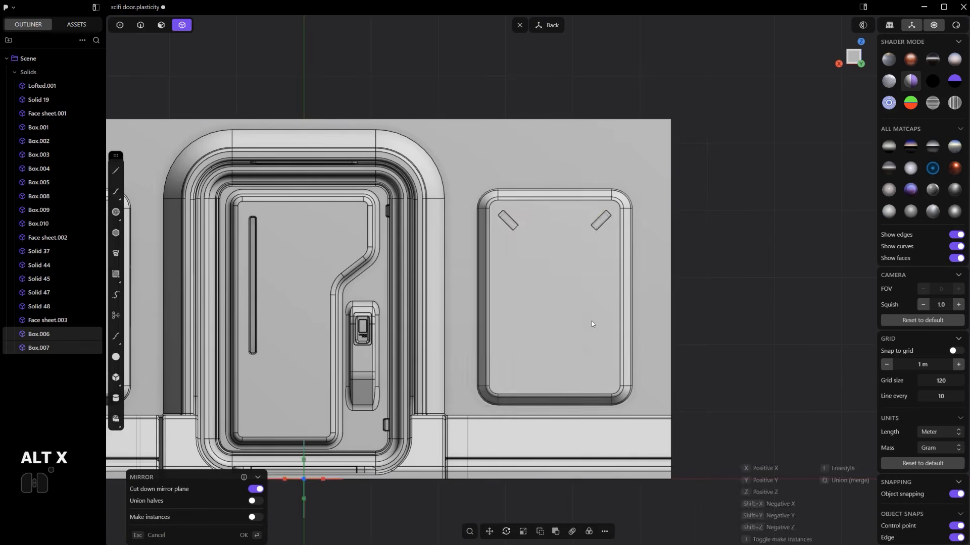
{"action": "key", "text": "f"}
{"action": "left_click", "coordinate": [588, 304]}
{"action": "right_click", "coordinate": [589, 304]}
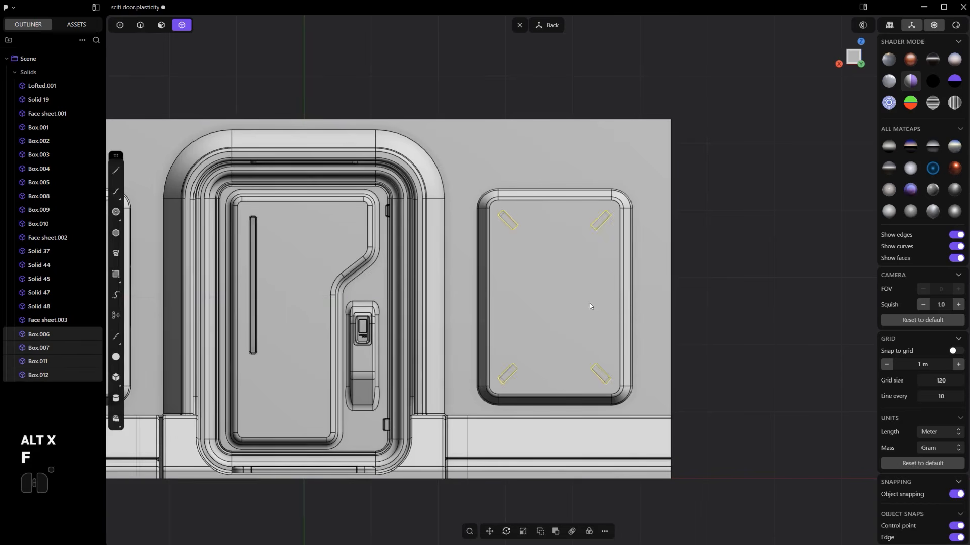
Push the four corner boxes inward along Z so they reach the panel's face
{"action": "middle_click_drag", "start_coordinate": [574, 317], "coordinate": [652, 325]}
{"action": "scroll", "coordinate": [617, 341], "scroll_direction": "up", "scroll_amount": 3}
{"action": "key", "text": "g"}
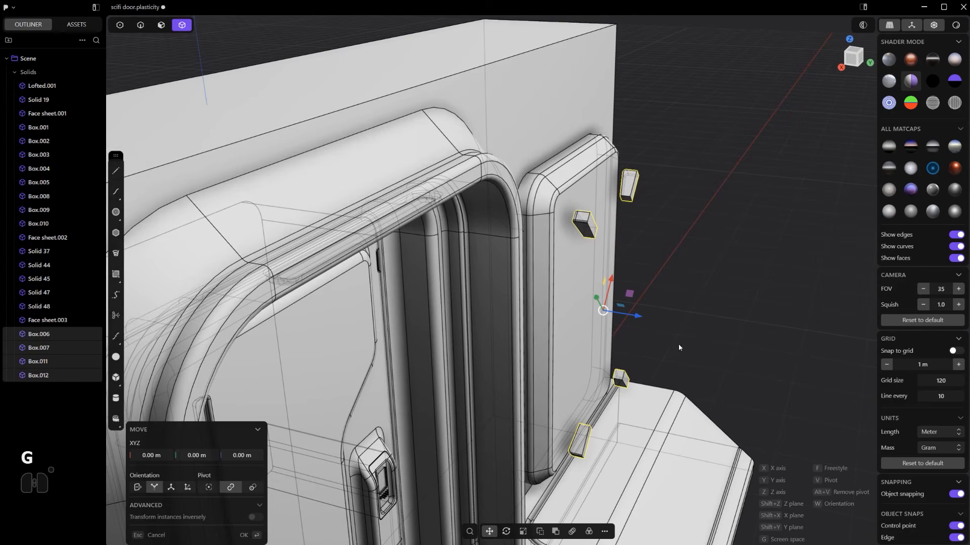
{"action": "key", "text": "z"}
{"action": "key", "text": "shift"}
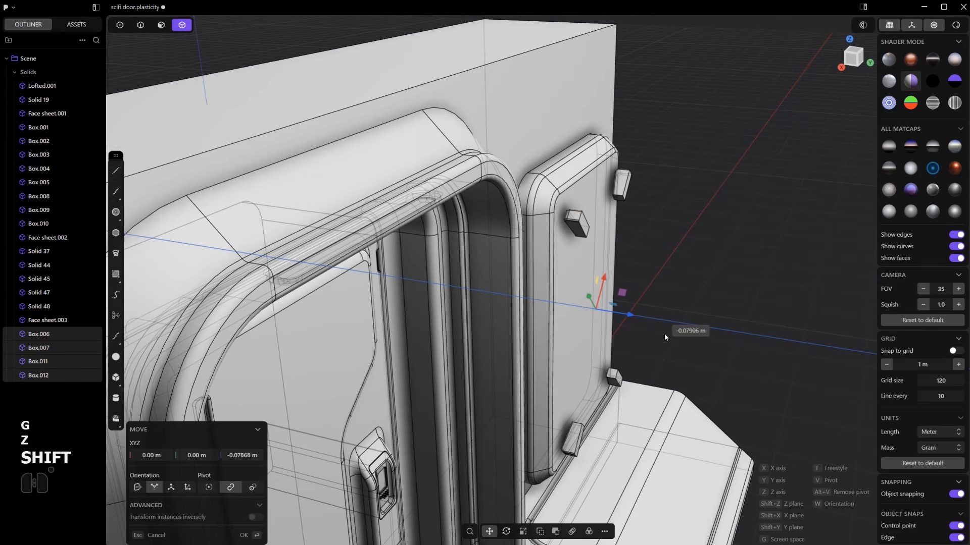
{"action": "left_click", "coordinate": [631, 316]}
{"action": "middle_click_drag", "start_coordinate": [630, 316], "coordinate": [644, 263]}
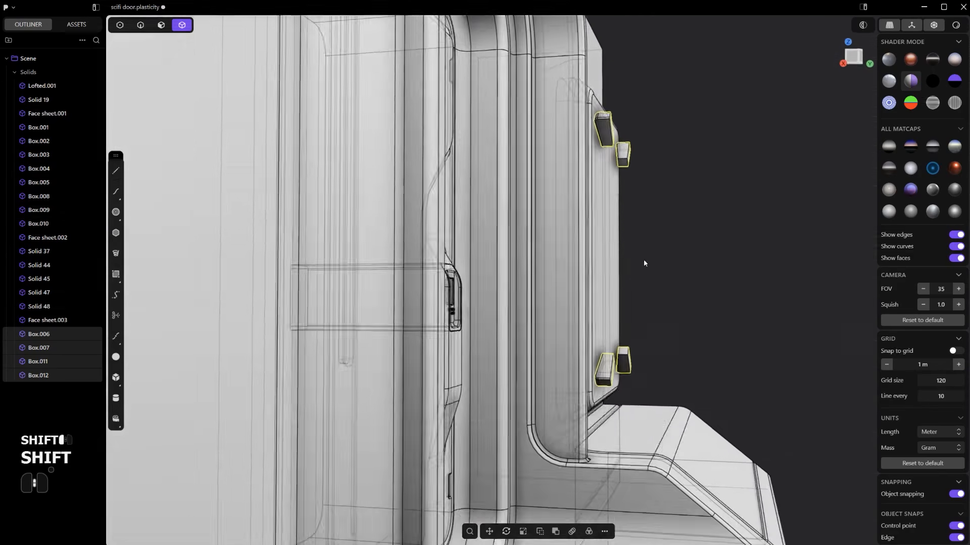
Nudge the four corner boxes slightly deeper into the panel along Z
{"action": "scroll", "coordinate": [644, 263], "scroll_direction": "up", "scroll_amount": 6}
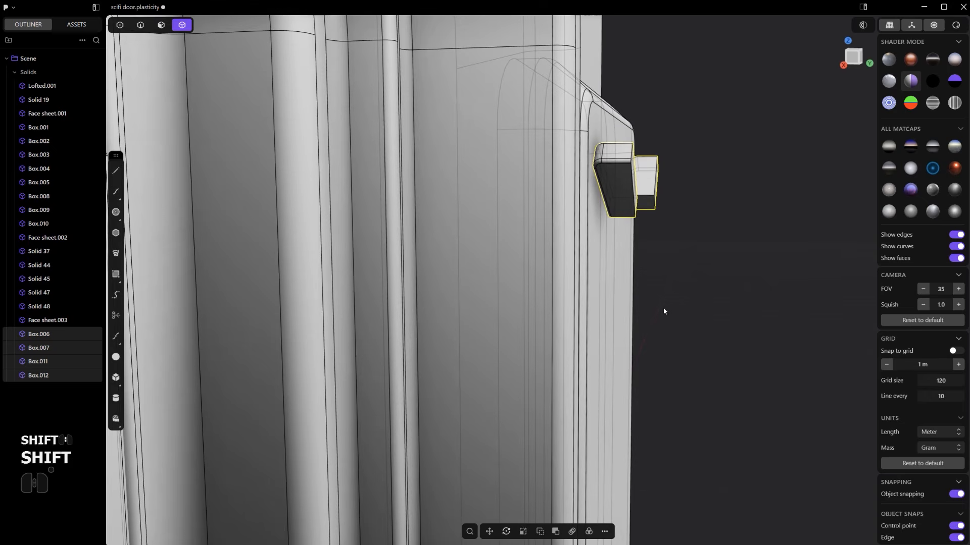
{"action": "key", "text": "g"}
{"action": "key", "text": "x"}
{"action": "key", "text": "z"}
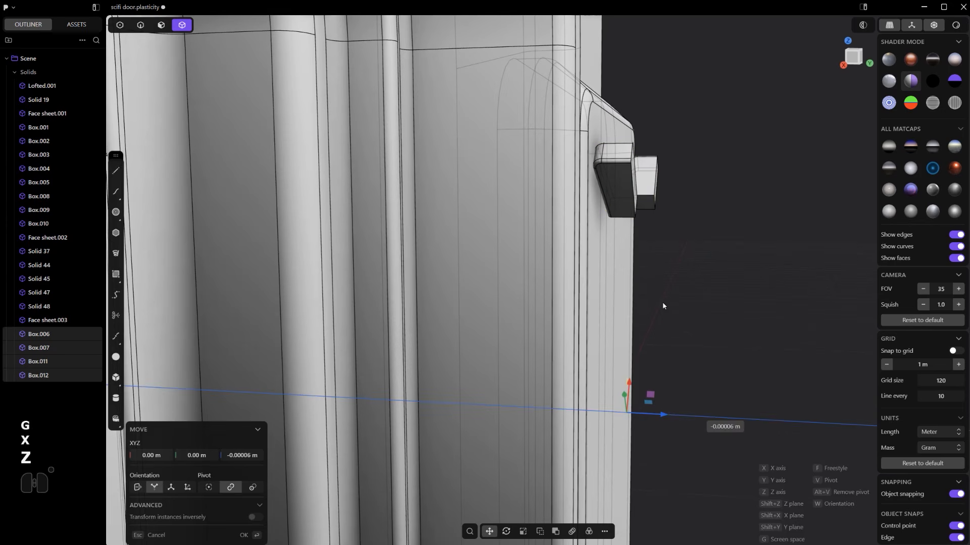
{"action": "key", "text": "shift"}
{"action": "left_click", "coordinate": [630, 291]}
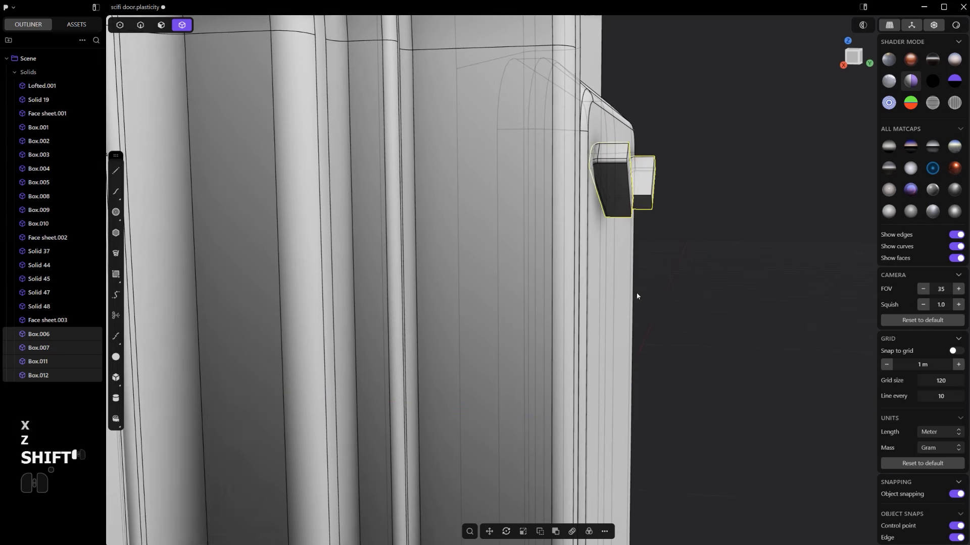
{"action": "scroll", "coordinate": [638, 314], "scroll_direction": "down", "scroll_amount": 6}
{"action": "scroll", "coordinate": [690, 317], "scroll_direction": "down", "scroll_amount": 8}
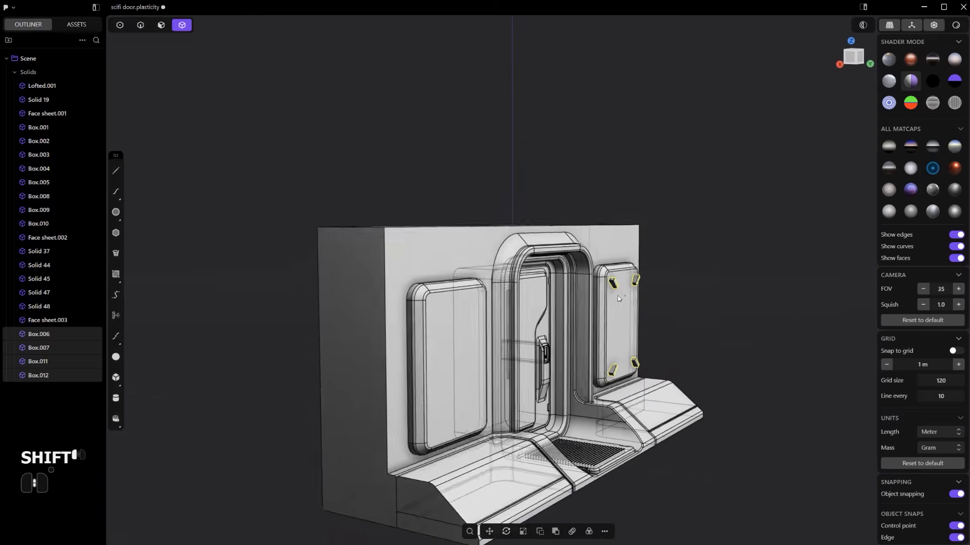
Cut the four corner boxes out of the wall solid with a Boolean difference, without keeping the tools
{"action": "middle_click_drag", "start_coordinate": [691, 317], "coordinate": [589, 305]}
{"action": "scroll", "coordinate": [651, 323], "scroll_direction": "up", "scroll_amount": 6}
{"action": "left_click", "coordinate": [589, 305]}
{"action": "key", "text": "shift+q"}
{"action": "left_click", "coordinate": [545, 245], "text": "shift"}
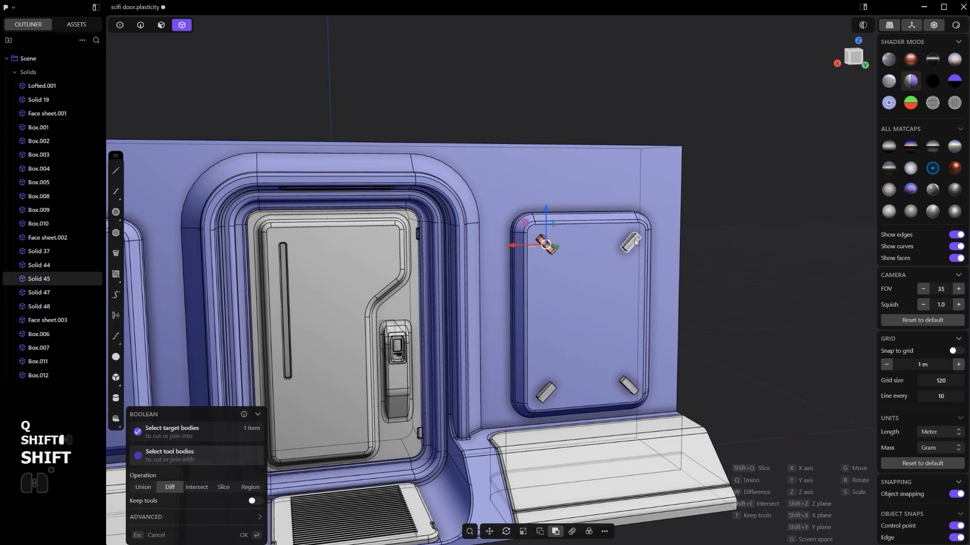
{"action": "left_click", "coordinate": [545, 399], "text": "shift"}
{"action": "scroll", "coordinate": [588, 332], "scroll_direction": "up", "scroll_amount": 4}
{"action": "right_click", "coordinate": [587, 333]}
Fillet the rim edges of all four corner recesses on the side panel by about 0.01 m with the Chordal shape
{"action": "scroll", "coordinate": [520, 247], "scroll_direction": "up", "scroll_amount": 4}
{"action": "middle_click_drag", "start_coordinate": [587, 333], "coordinate": [572, 240], "text": "shift"}
{"action": "scroll", "coordinate": [521, 248], "scroll_direction": "down", "scroll_amount": 4}
{"action": "key", "text": "2"}
{"action": "scroll", "coordinate": [446, 89], "scroll_direction": "up", "scroll_amount": 6}
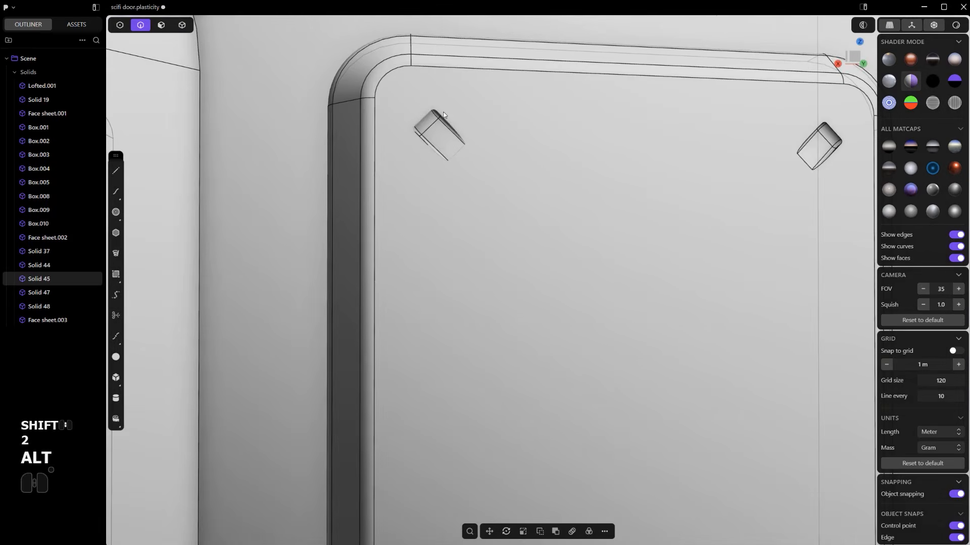
{"action": "left_click", "coordinate": [451, 125], "text": "alt"}
{"action": "key", "text": "b"}
{"action": "left_click", "coordinate": [800, 144], "text": "alt+shift"}
{"action": "key", "text": "ctrl+z"}
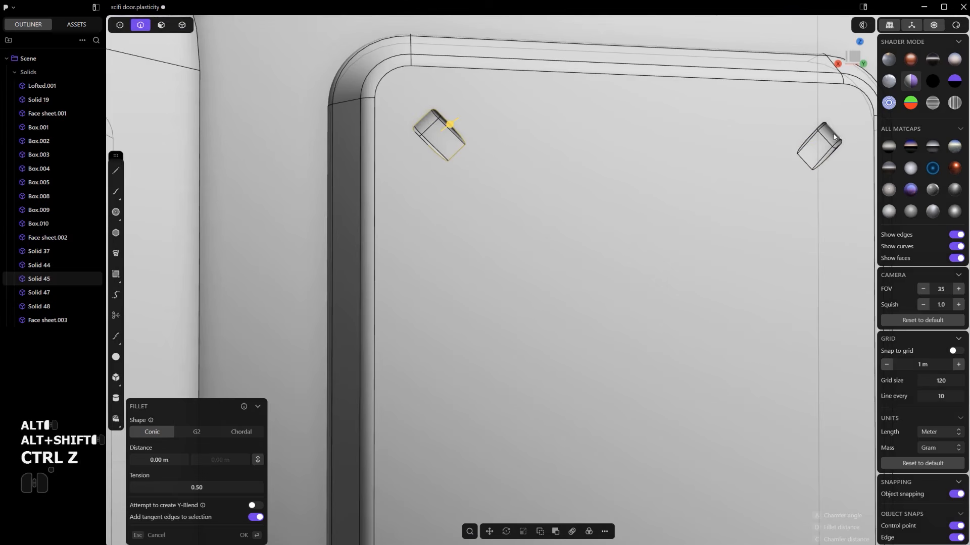
{"action": "left_click", "coordinate": [829, 134], "text": "alt+shift"}
{"action": "left_click", "coordinate": [834, 135], "text": "alt+shift"}
{"action": "scroll", "coordinate": [818, 161], "scroll_direction": "down", "scroll_amount": 5}
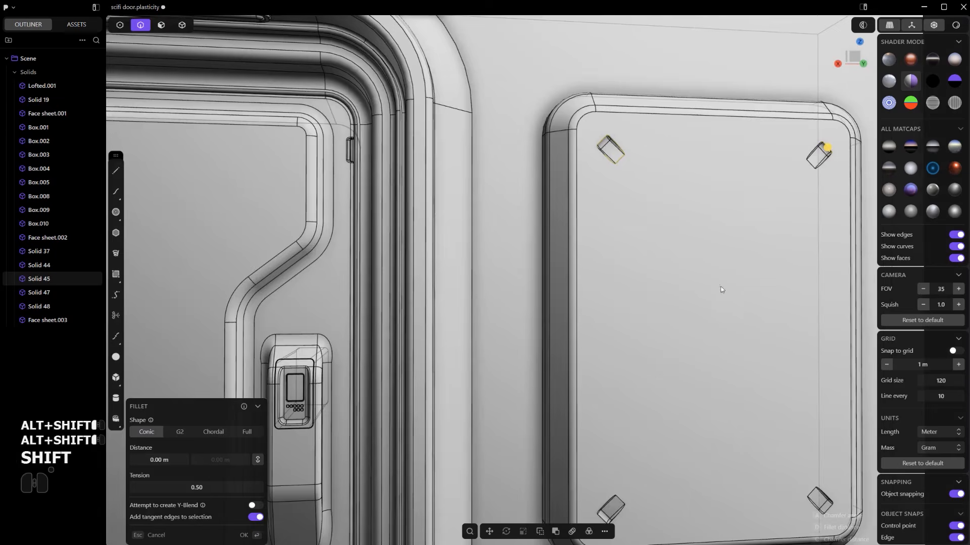
{"action": "middle_click_drag", "start_coordinate": [720, 289], "coordinate": [600, 104], "text": "shift"}
{"action": "left_click", "coordinate": [706, 307], "text": "alt+shift"}
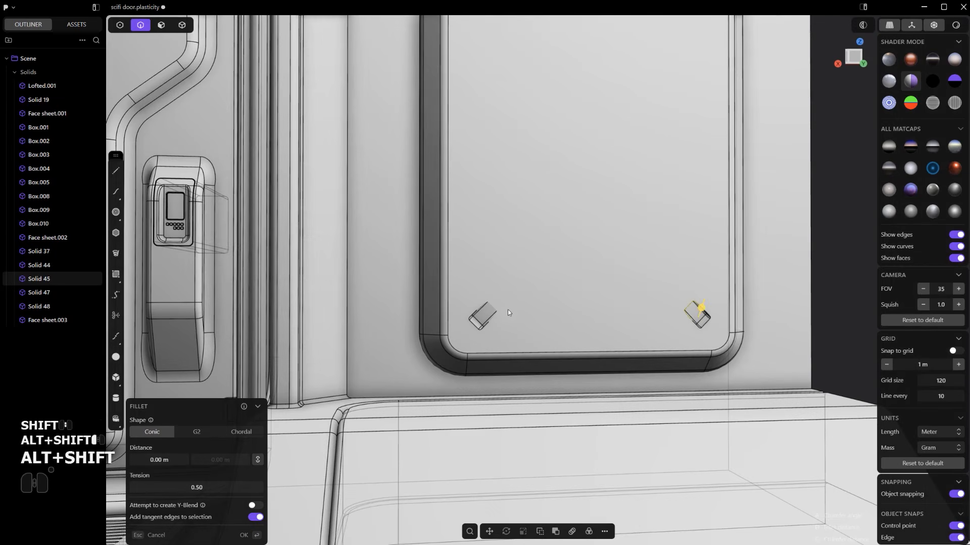
{"action": "scroll", "coordinate": [497, 323], "scroll_direction": "up", "scroll_amount": 3}
{"action": "left_click", "coordinate": [488, 323], "text": "alt+shift"}
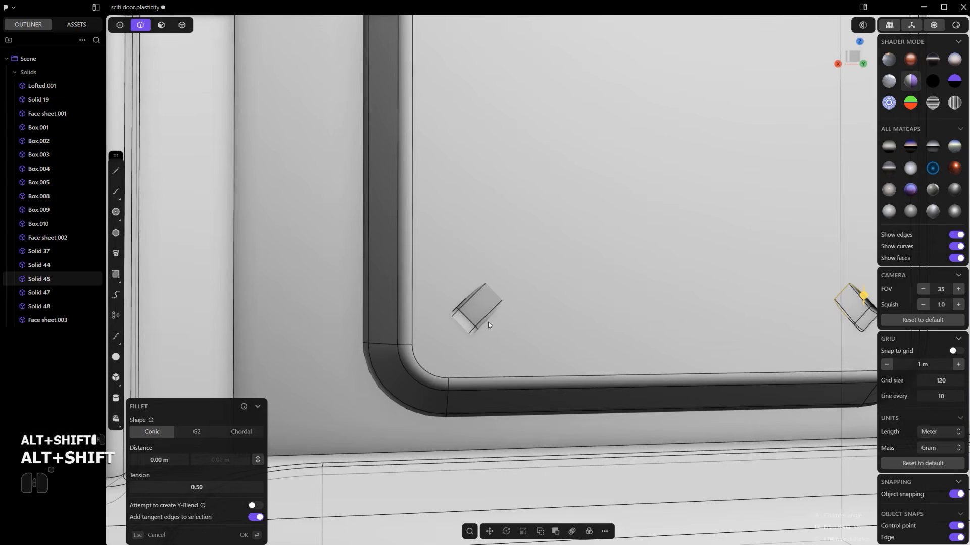
{"action": "scroll", "coordinate": [488, 322], "scroll_direction": "up", "scroll_amount": 5}
{"action": "left_click_drag", "start_coordinate": [488, 322], "coordinate": [484, 319]}
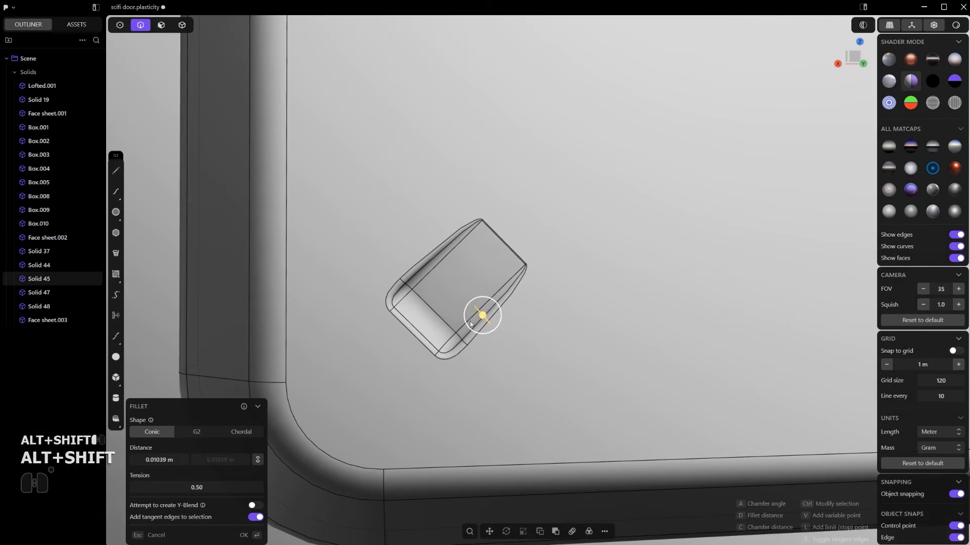
{"action": "left_click", "coordinate": [248, 435]}
{"action": "key", "text": "Return"}
{"action": "scroll", "coordinate": [509, 357], "scroll_direction": "down", "scroll_amount": 10}
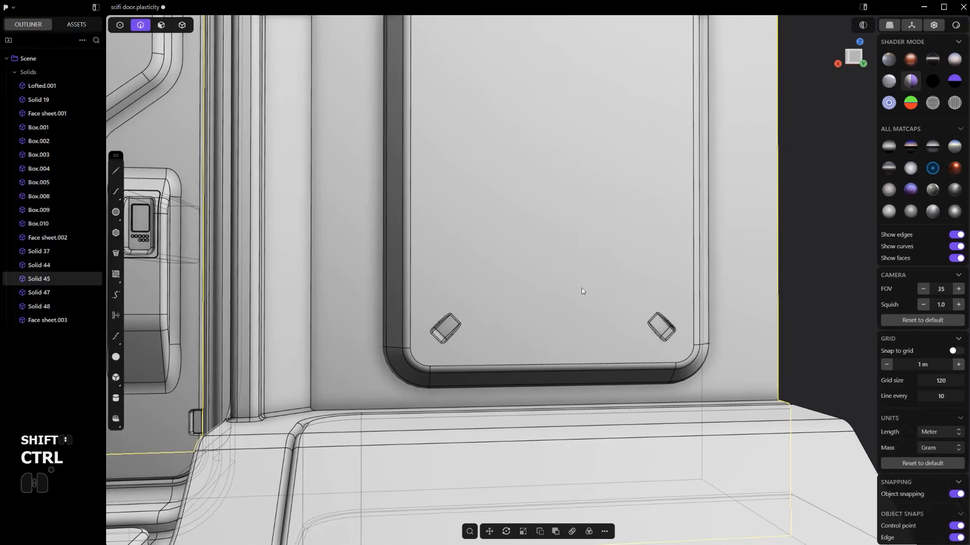
Hide the edge display and mirror the wall solid across X to repeat the corner recesses on the opposite side panel
{"action": "key", "text": "ctrl+shift+e"}
{"action": "middle_click_drag", "start_coordinate": [671, 290], "coordinate": [673, 284], "text": "alt"}
{"action": "scroll", "coordinate": [673, 284], "scroll_direction": "down", "scroll_amount": 5}
{"action": "left_click", "coordinate": [753, 273]}
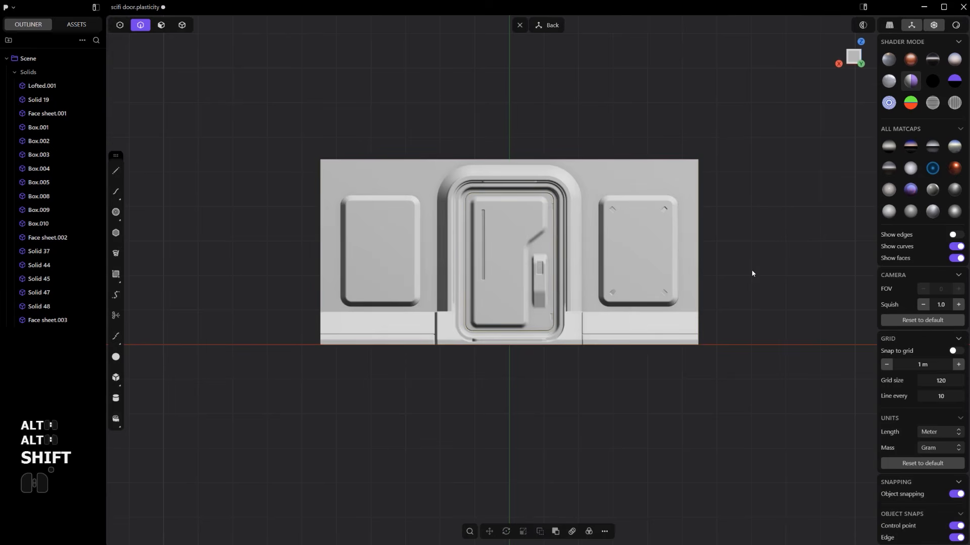
{"action": "middle_click_drag", "start_coordinate": [586, 309], "coordinate": [594, 328], "text": "shift"}
{"action": "scroll", "coordinate": [593, 328], "scroll_direction": "up", "scroll_amount": 4}
{"action": "key", "text": "4"}
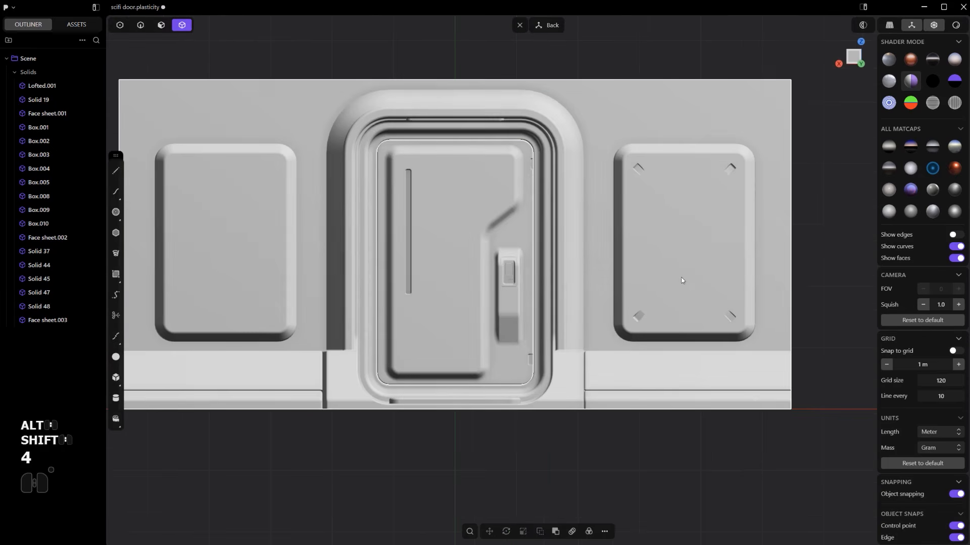
{"action": "scroll", "coordinate": [669, 252], "scroll_direction": "down", "scroll_amount": 6}
{"action": "scroll", "coordinate": [680, 262], "scroll_direction": "up", "scroll_amount": 2}
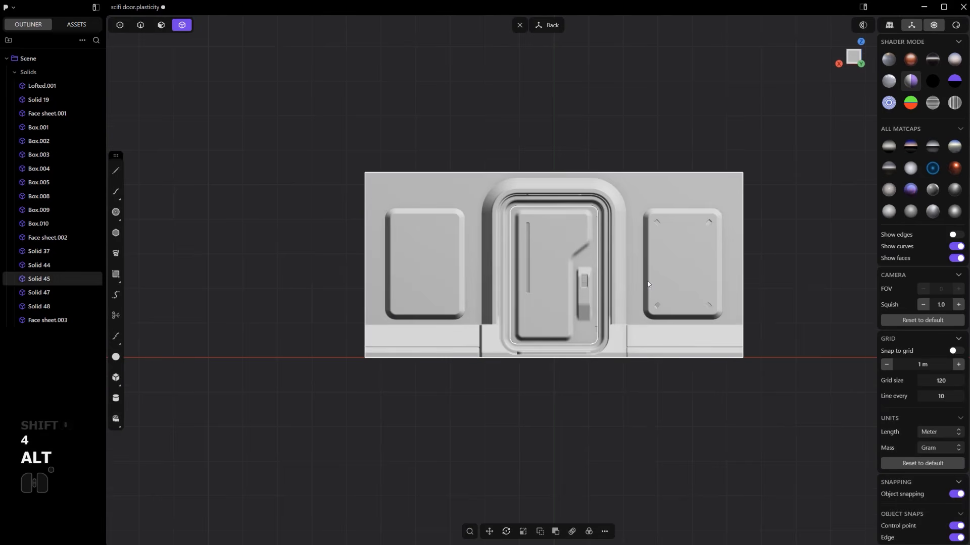
{"action": "key", "text": "alt+x"}
{"action": "right_click", "coordinate": [637, 403]}
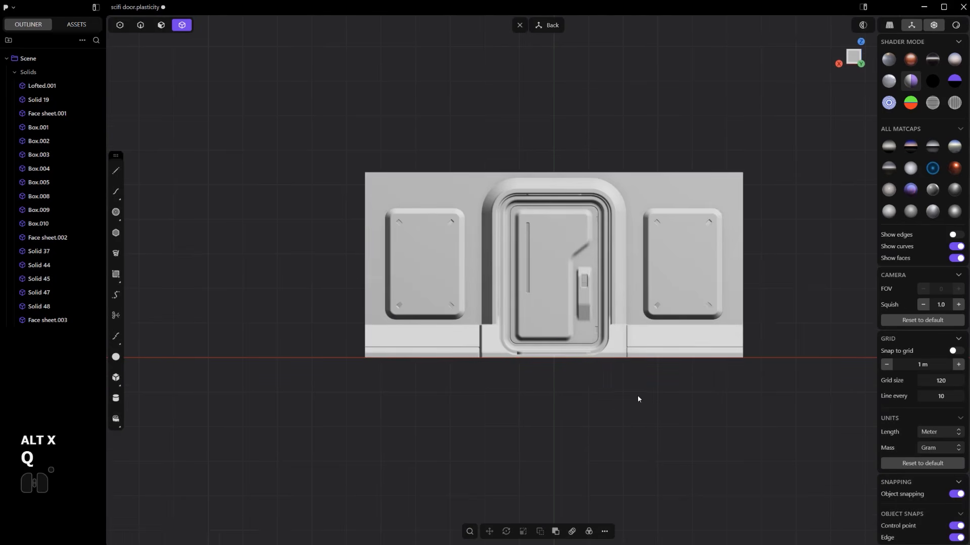
Push the wall's top face upward to leave a taller band of wall above the door frame
{"action": "middle_click_drag", "start_coordinate": [572, 365], "coordinate": [512, 385], "text": "shift"}
{"action": "scroll", "coordinate": [511, 386], "scroll_direction": "up", "scroll_amount": 4}
{"action": "middle_click_drag", "start_coordinate": [507, 322], "coordinate": [565, 314], "text": "shift"}
{"action": "scroll", "coordinate": [519, 345], "scroll_direction": "down", "scroll_amount": 3}
{"action": "key", "text": "3"}
{"action": "left_click", "coordinate": [508, 216]}
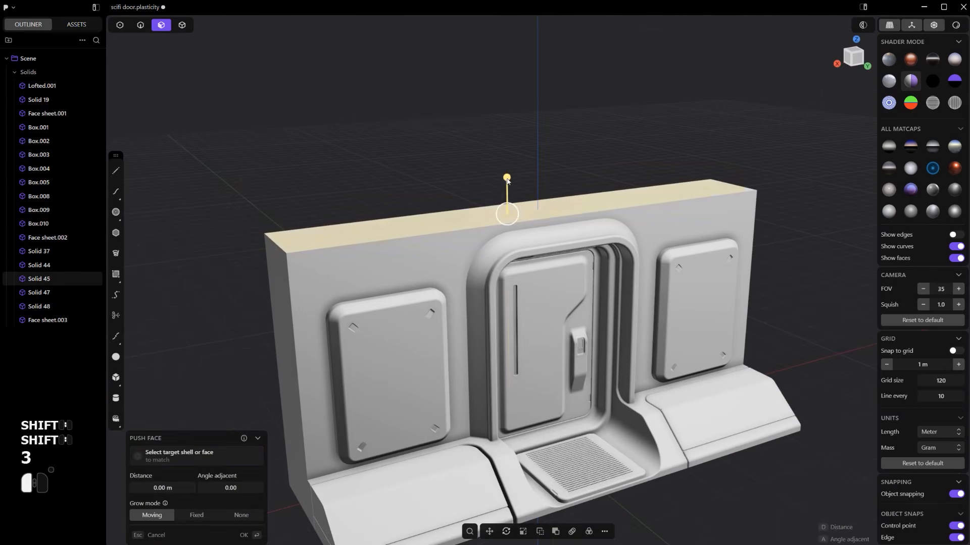
{"action": "middle_click_drag", "start_coordinate": [594, 223], "coordinate": [604, 232], "text": "alt"}
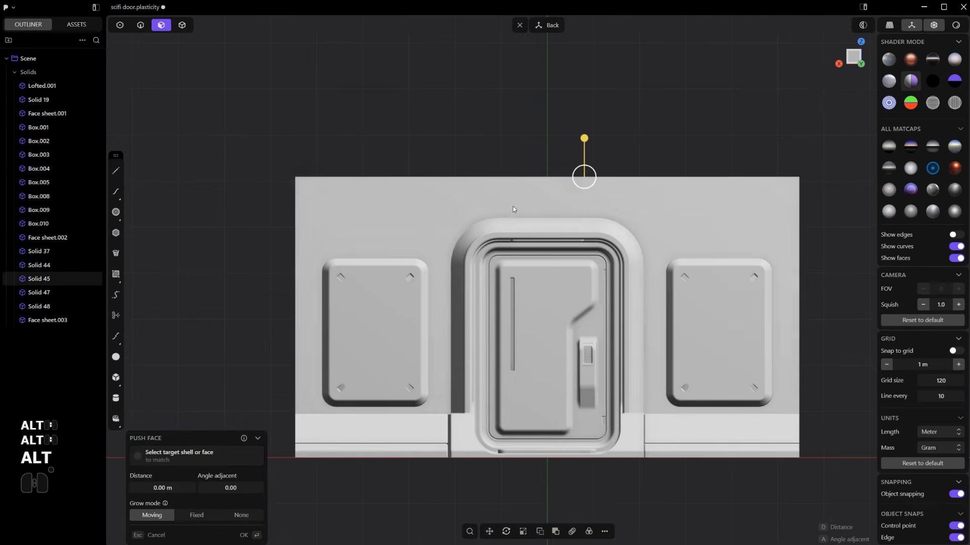
Draw a horizontal line across the wall's full width above the door frame and cut the front face along it
{"action": "key", "text": "shift+a"}
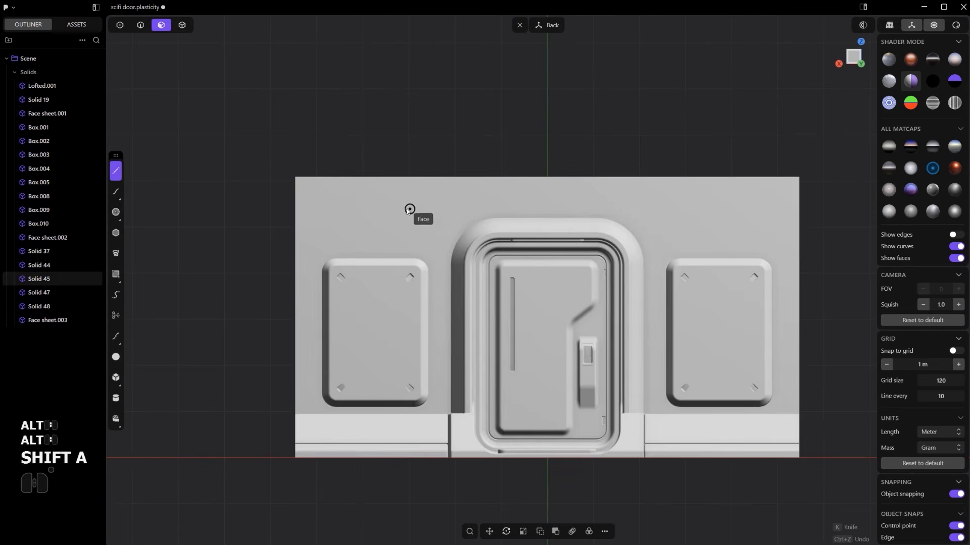
{"action": "left_click", "coordinate": [783, 206]}
{"action": "middle_click_drag", "start_coordinate": [584, 271], "coordinate": [639, 277]}
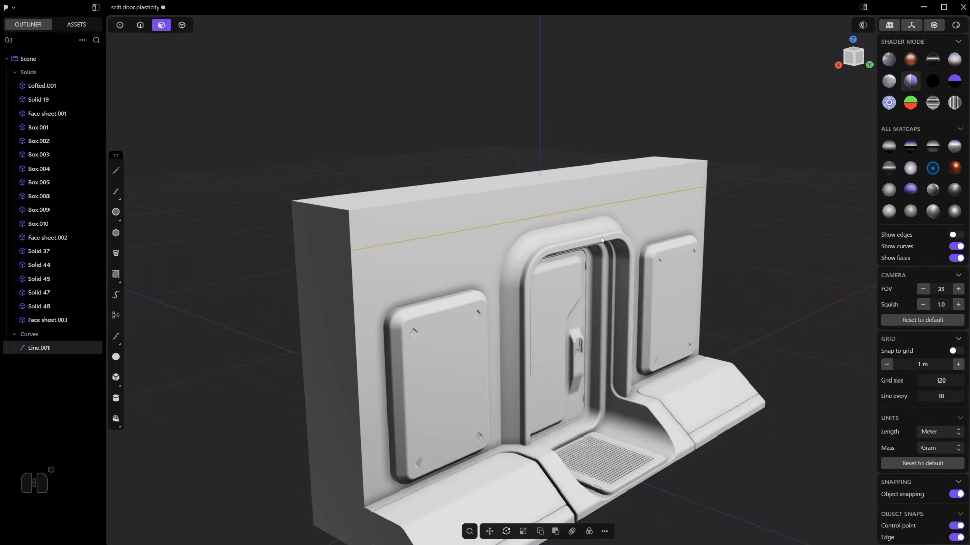
{"action": "key", "text": "shift+q"}
{"action": "left_click", "coordinate": [559, 289]}
{"action": "left_click", "coordinate": [487, 208]}
{"action": "right_click", "coordinate": [487, 209]}
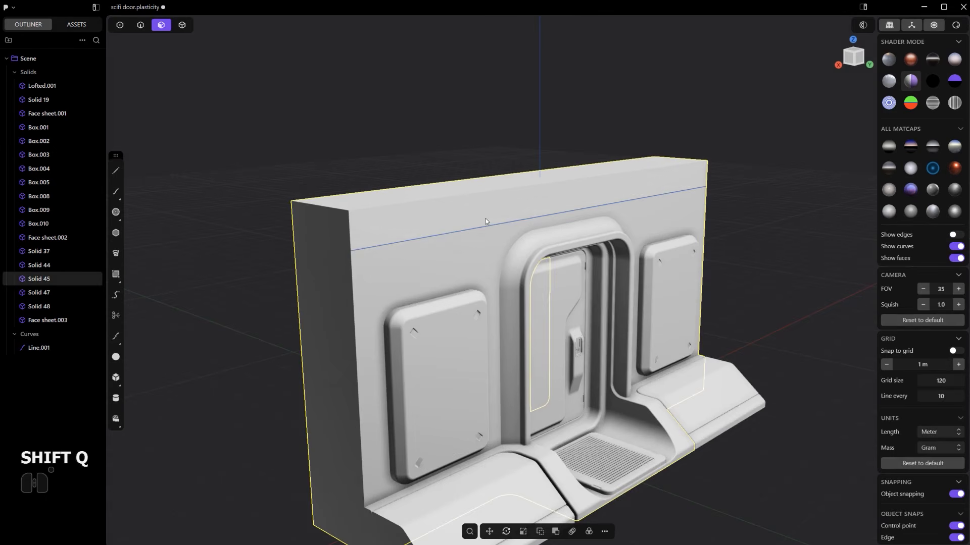
Pull the strip above the line outward into an overhang and move its lower front edge inward to slope the underside
{"action": "left_click_drag", "start_coordinate": [485, 221], "coordinate": [559, 218]}
{"action": "left_click", "coordinate": [566, 237]}
{"action": "middle_click_drag", "start_coordinate": [558, 218], "coordinate": [576, 204]}
{"action": "key", "text": "g"}
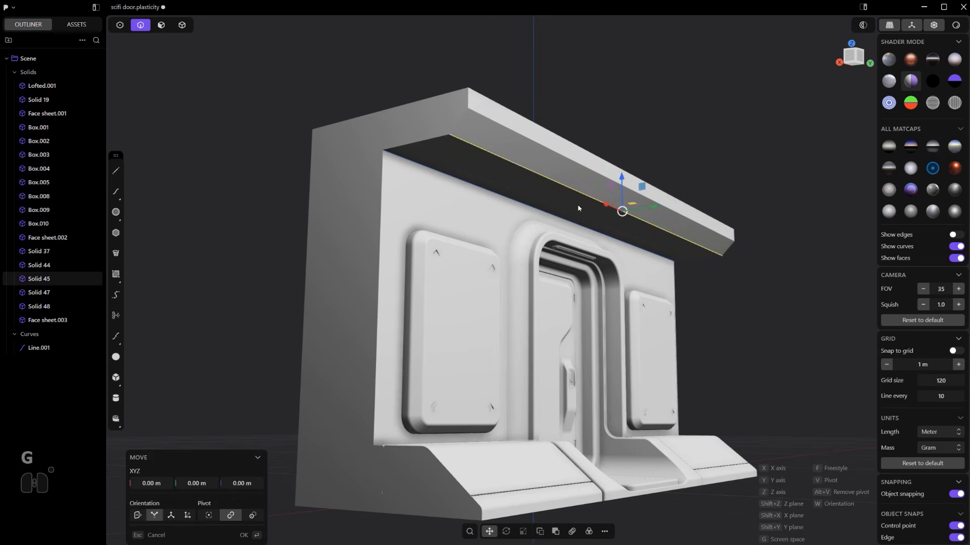
{"action": "left_click", "coordinate": [649, 211]}
Fillet the bend edge on the overhang's underside and delete the guide line
{"action": "key", "text": "2"}
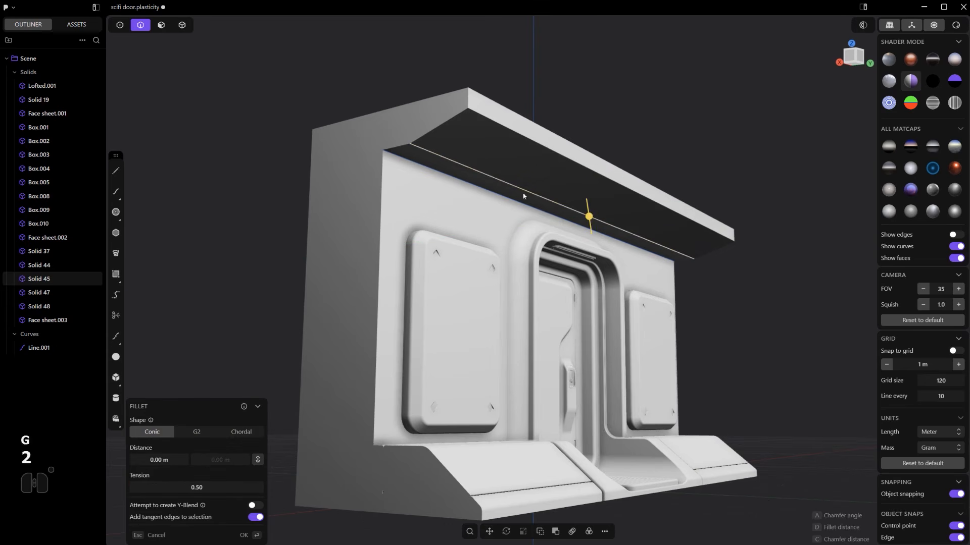
{"action": "left_click_drag", "start_coordinate": [523, 196], "coordinate": [533, 214]}
{"action": "right_click", "coordinate": [533, 213]}
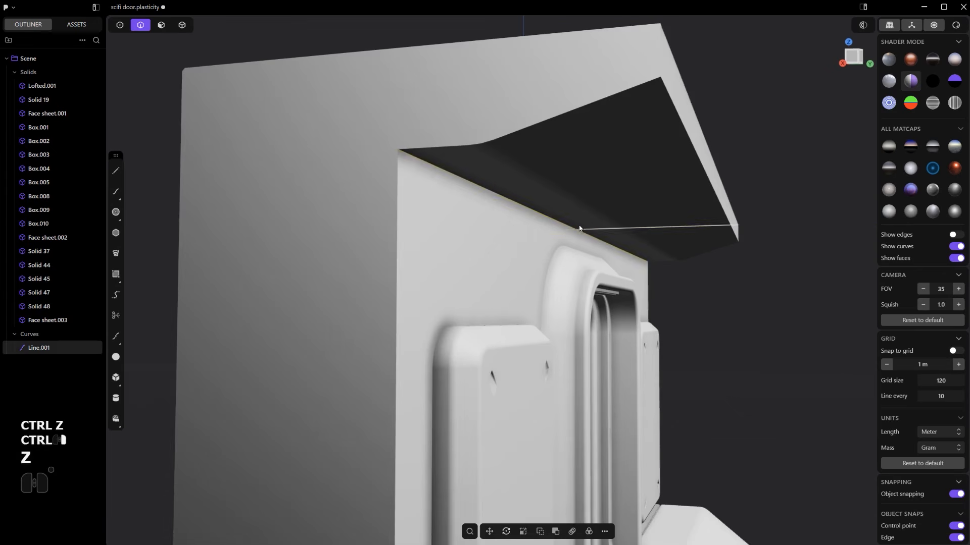
{"action": "key", "text": "x"}
{"action": "left_click_drag", "start_coordinate": [536, 211], "coordinate": [549, 216]}
{"action": "right_click", "coordinate": [549, 218]}
{"action": "middle_click_drag", "start_coordinate": [567, 228], "coordinate": [599, 236], "text": "alt"}
{"action": "middle_click_drag", "start_coordinate": [654, 209], "coordinate": [430, 162], "text": "shift"}
{"action": "scroll", "coordinate": [429, 162], "scroll_direction": "down", "scroll_amount": 5}
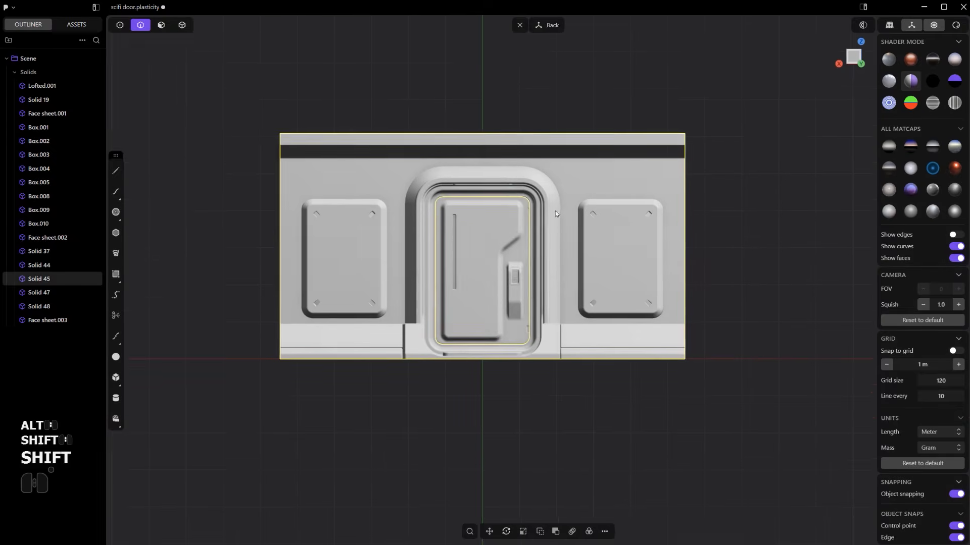
{"action": "middle_click_drag", "start_coordinate": [558, 227], "coordinate": [655, 354], "text": "shift"}
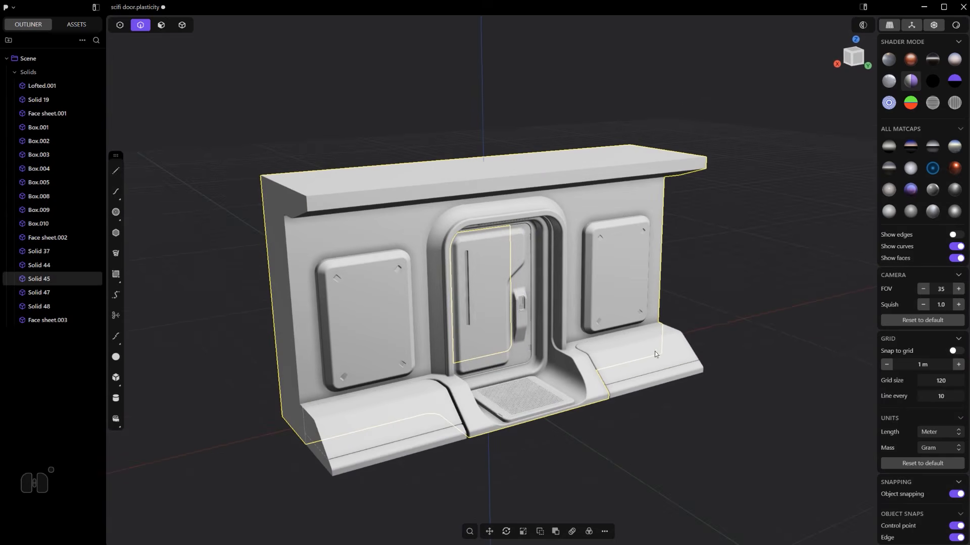
{"action": "middle_click_drag", "start_coordinate": [629, 455], "coordinate": [544, 351], "text": "shift"}
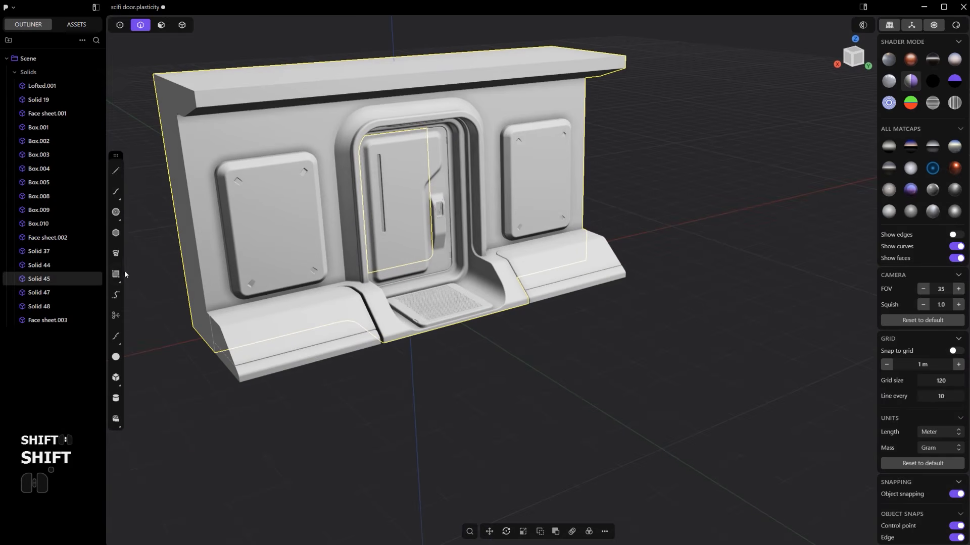
{"action": "left_click", "coordinate": [116, 274]}
{"action": "middle_click_drag", "start_coordinate": [584, 385], "coordinate": [535, 350], "text": "alt"}
{"action": "left_click", "coordinate": [469, 374]}
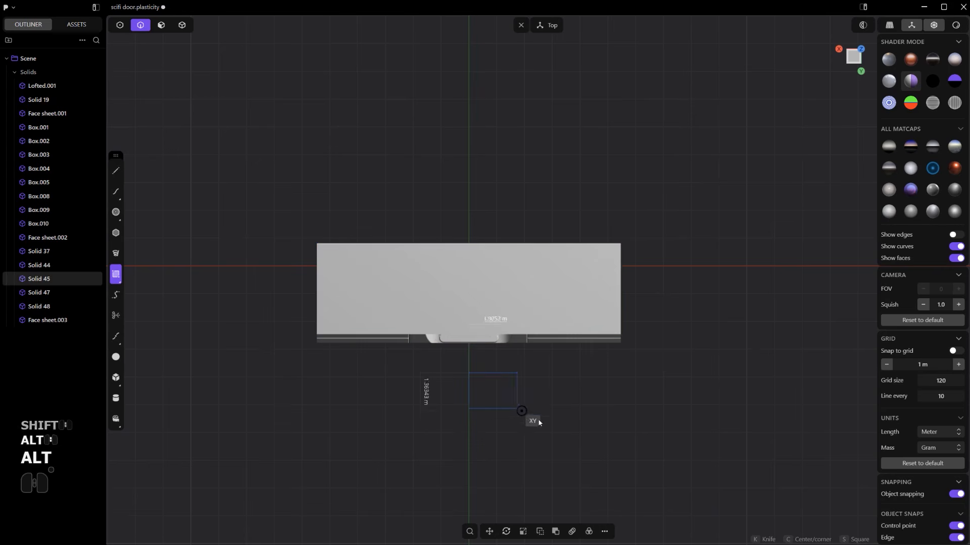
{"action": "key", "text": "c"}
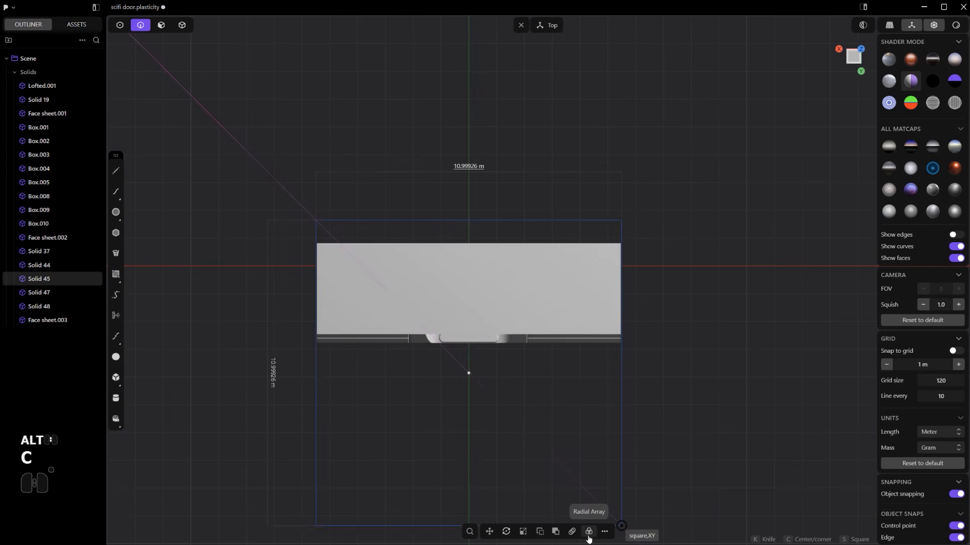
{"action": "left_click", "coordinate": [589, 531]}
{"action": "key", "text": "ctrl+z"}
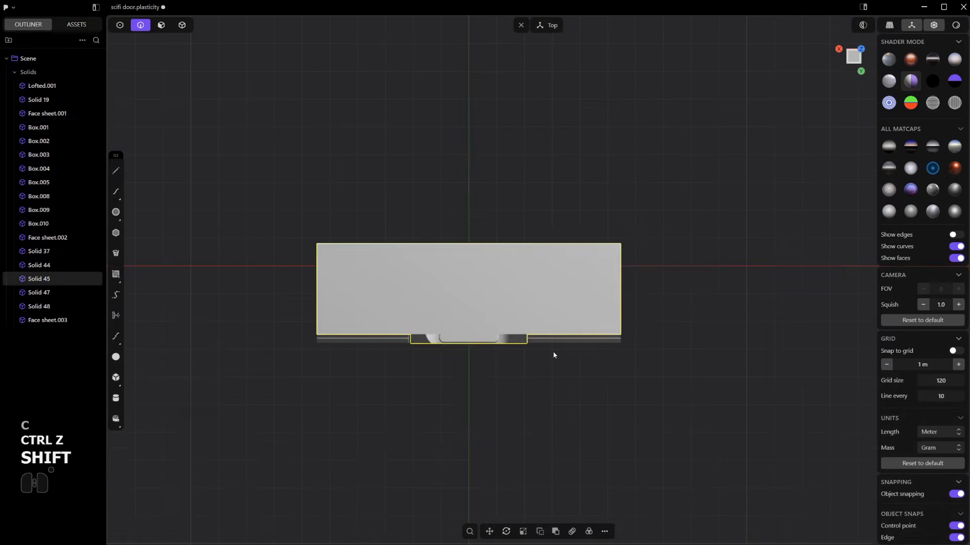
Draw a center-based square about 10.9 m wide on the ground plane in front of the door, matching the wall's width
{"action": "middle_click_drag", "start_coordinate": [554, 355], "coordinate": [555, 259], "text": "shift"}
{"action": "left_click", "coordinate": [116, 272]}
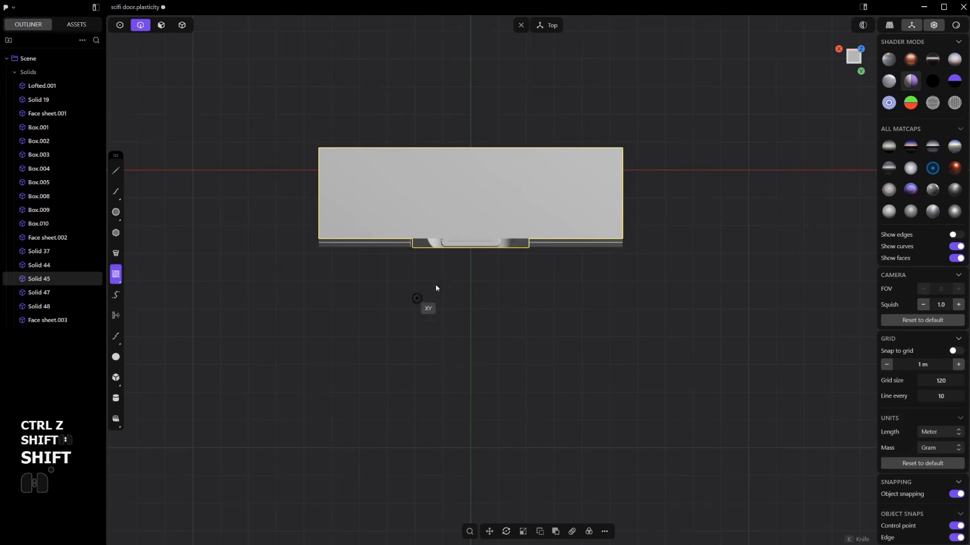
{"action": "left_click", "coordinate": [471, 262]}
{"action": "key", "text": "c"}
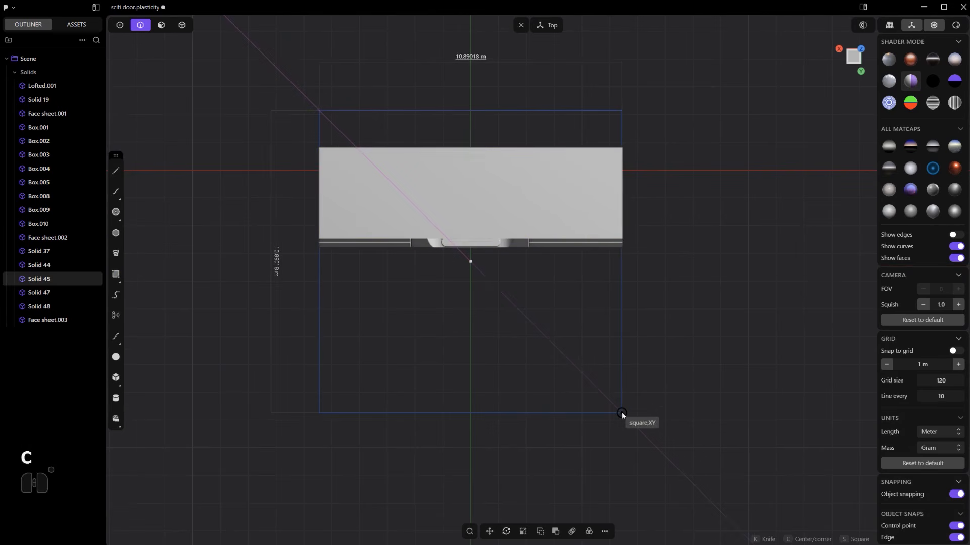
{"action": "left_click", "coordinate": [622, 413]}
Extrude the square about 0.1 m into a floor slab and delete the square curve
{"action": "middle_click_drag", "start_coordinate": [604, 413], "coordinate": [606, 277]}
{"action": "scroll", "coordinate": [606, 277], "scroll_direction": "up", "scroll_amount": 3}
{"action": "middle_click_drag", "start_coordinate": [530, 378], "coordinate": [556, 327], "text": "shift"}
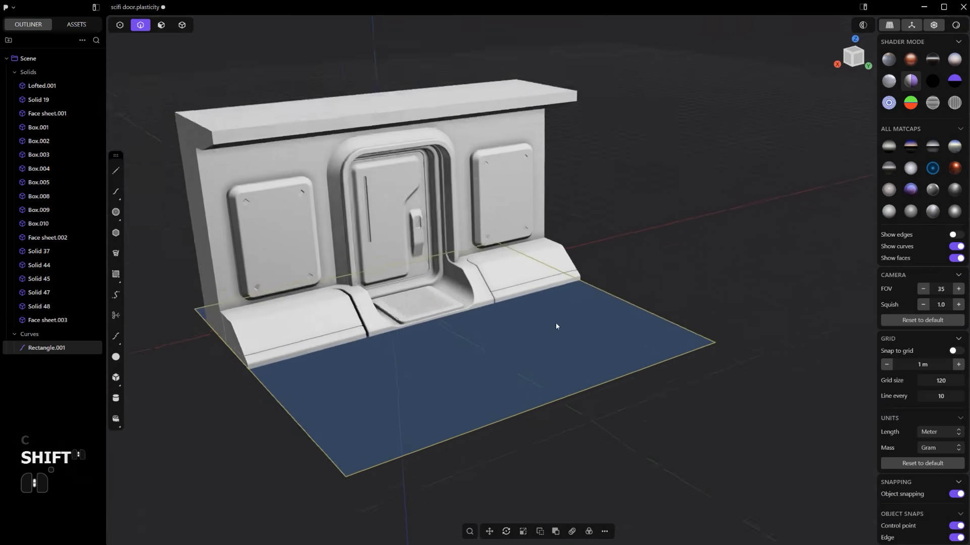
{"action": "scroll", "coordinate": [556, 327], "scroll_direction": "up", "scroll_amount": 3}
{"action": "key", "text": "3"}
{"action": "left_click", "coordinate": [510, 324]}
{"action": "left_click_drag", "start_coordinate": [512, 283], "coordinate": [516, 286]}
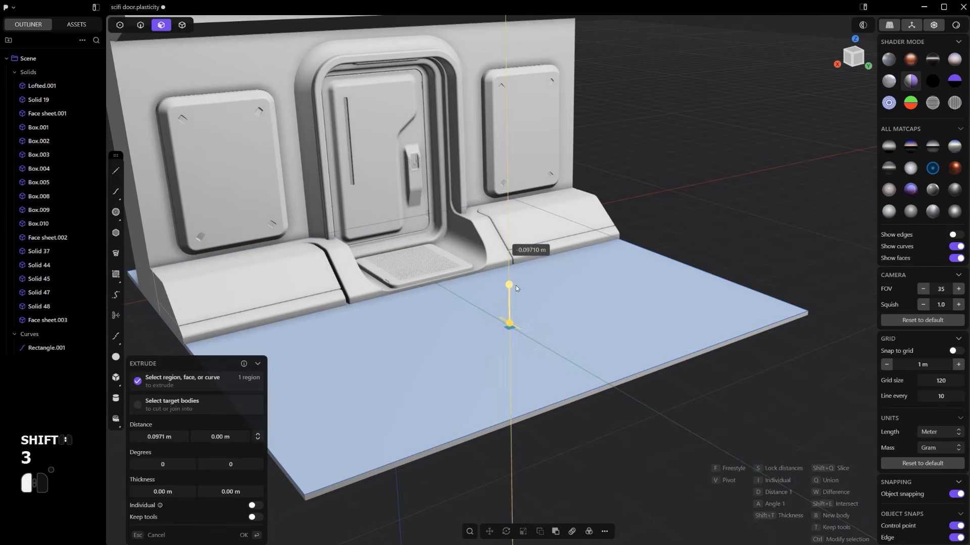
{"action": "left_click", "coordinate": [516, 285]}
{"action": "key", "text": "2"}
{"action": "key", "text": "x"}
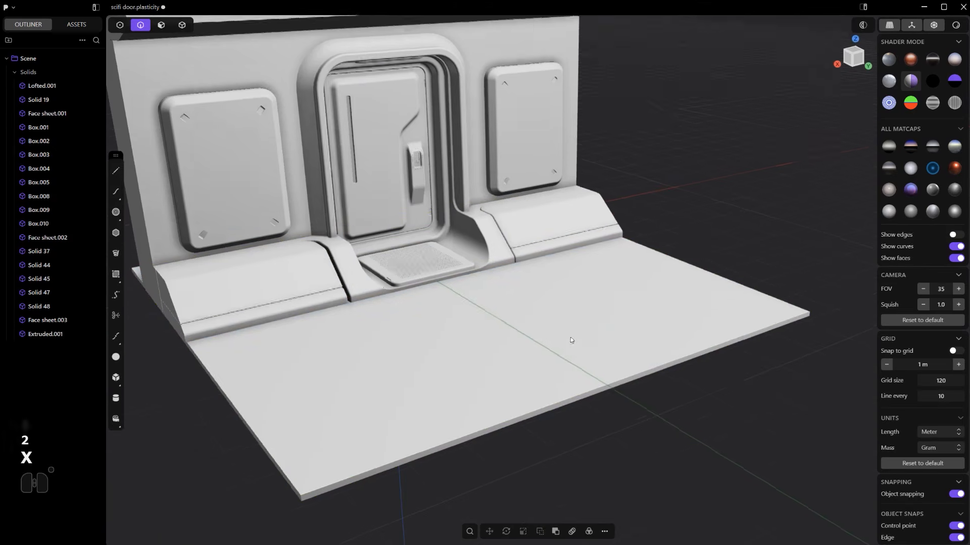
Draw a tall rectangle on one half of the floor slab from the top view, starting at the wall's base
{"action": "middle_click_drag", "start_coordinate": [571, 337], "coordinate": [608, 294]}
{"action": "scroll", "coordinate": [548, 349], "scroll_direction": "down", "scroll_amount": 3}
{"action": "scroll", "coordinate": [607, 293], "scroll_direction": "up", "scroll_amount": 2}
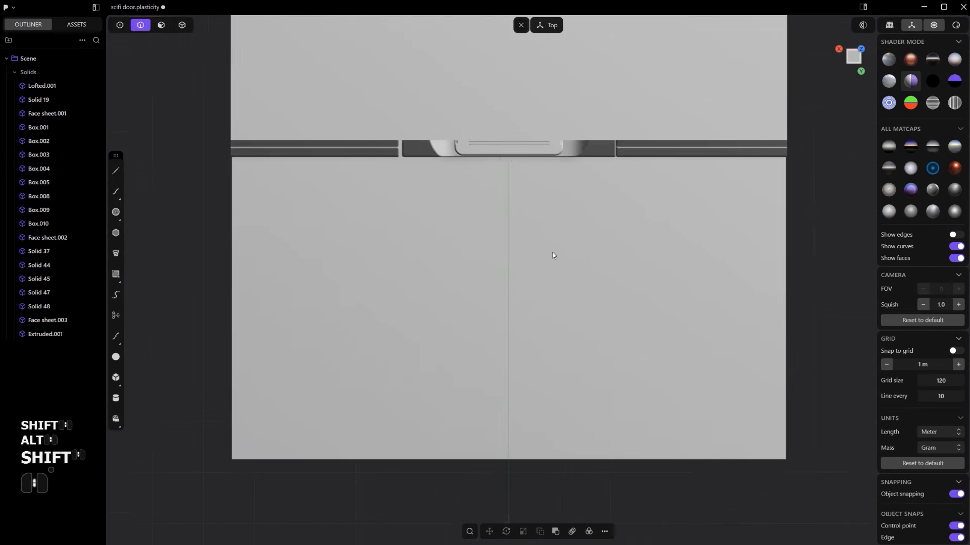
{"action": "middle_click_drag", "start_coordinate": [552, 255], "coordinate": [542, 244], "text": "shift"}
{"action": "scroll", "coordinate": [542, 244], "scroll_direction": "down", "scroll_amount": 1}
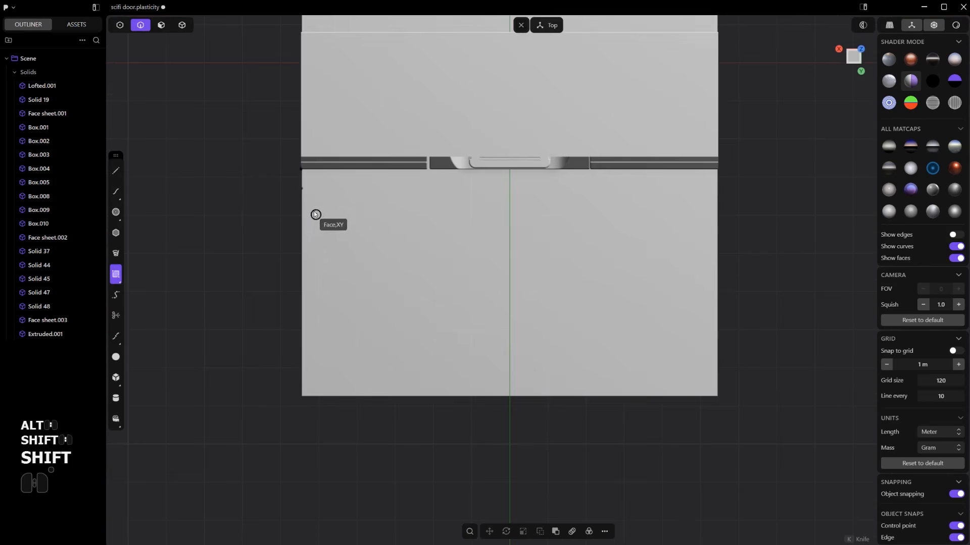
{"action": "left_click", "coordinate": [312, 169]}
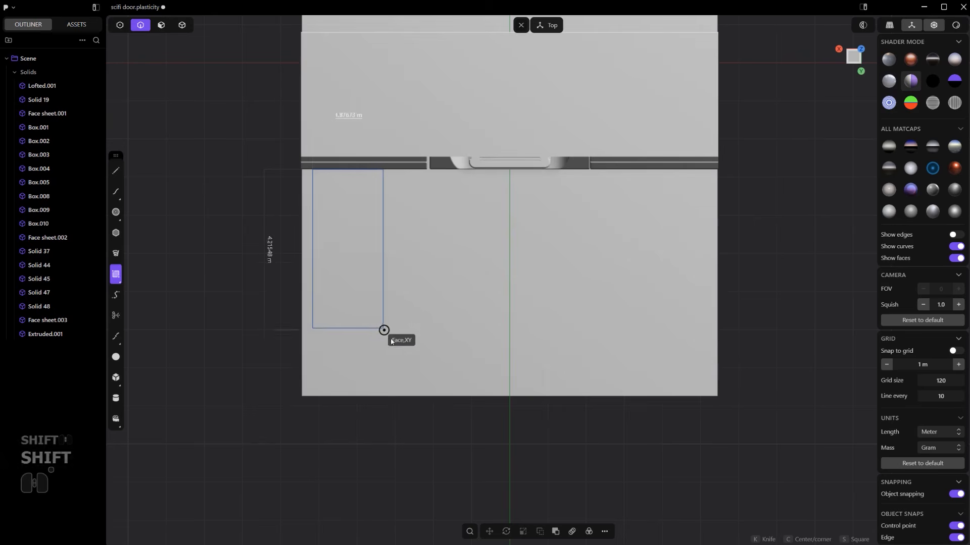
{"action": "left_click", "coordinate": [444, 383]}
Round all four corners of the floor rectangle, then move it about 0.03 m in X and -0.15 m in Y on the slab
{"action": "left_click", "coordinate": [256, 144]}
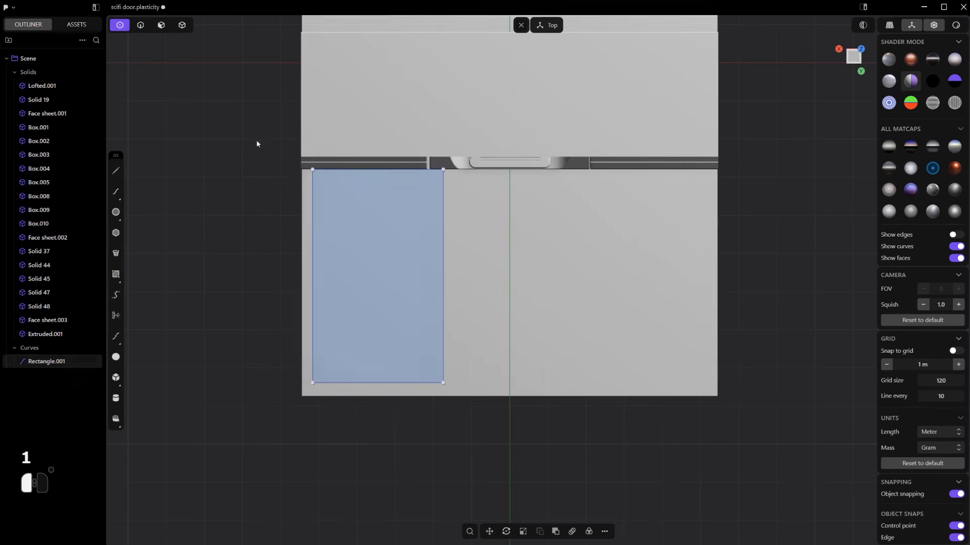
{"action": "key", "text": "b"}
{"action": "left_click_drag", "start_coordinate": [377, 273], "coordinate": [389, 280]}
{"action": "key", "text": "g"}
{"action": "key", "text": "g"}
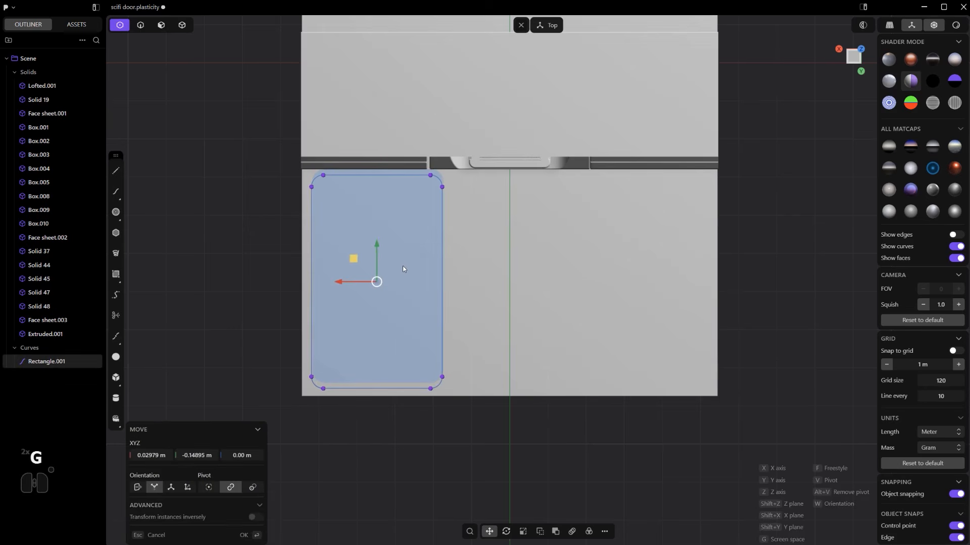
{"action": "left_click", "coordinate": [403, 268]}
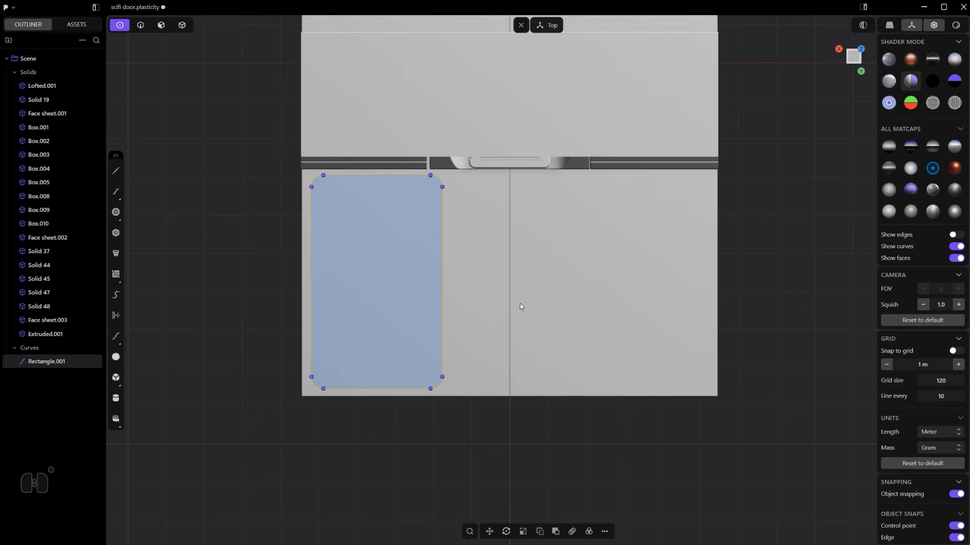
Narrow the rounded rectangle slightly by moving the control points of its inner long side outward along X, away from the slab's center
{"action": "middle_click_drag", "start_coordinate": [520, 304], "coordinate": [515, 272]}
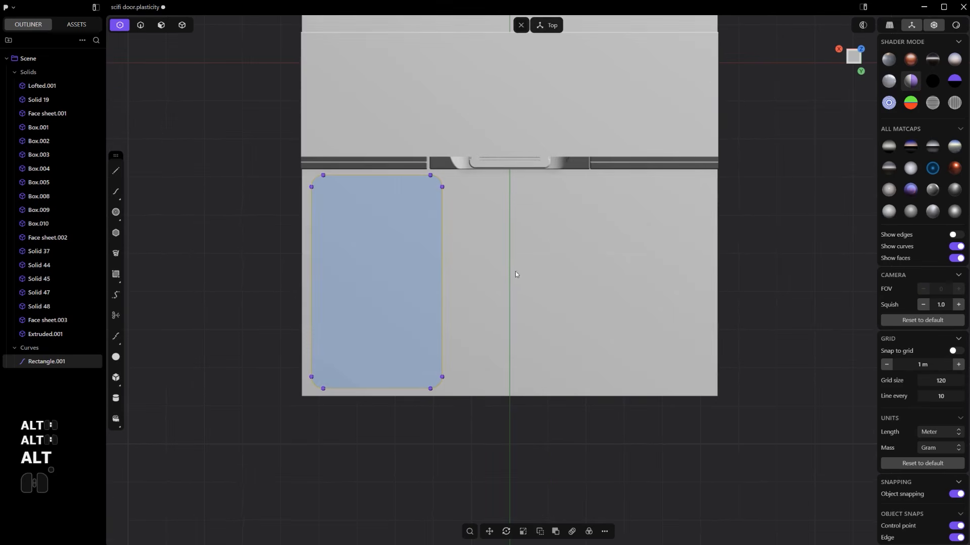
{"action": "key", "text": "1"}
{"action": "left_click_drag", "start_coordinate": [483, 408], "coordinate": [384, 149]}
{"action": "key", "text": "g"}
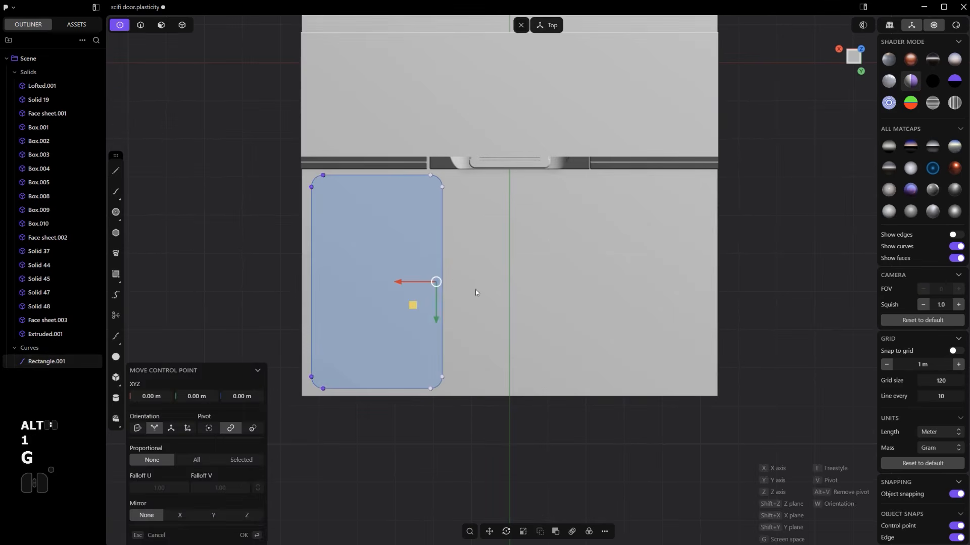
{"action": "left_click", "coordinate": [394, 284]}
Move the whole rounded rectangle about -3.58 m along X to the middle of the slab in front of the door
{"action": "key", "text": "2"}
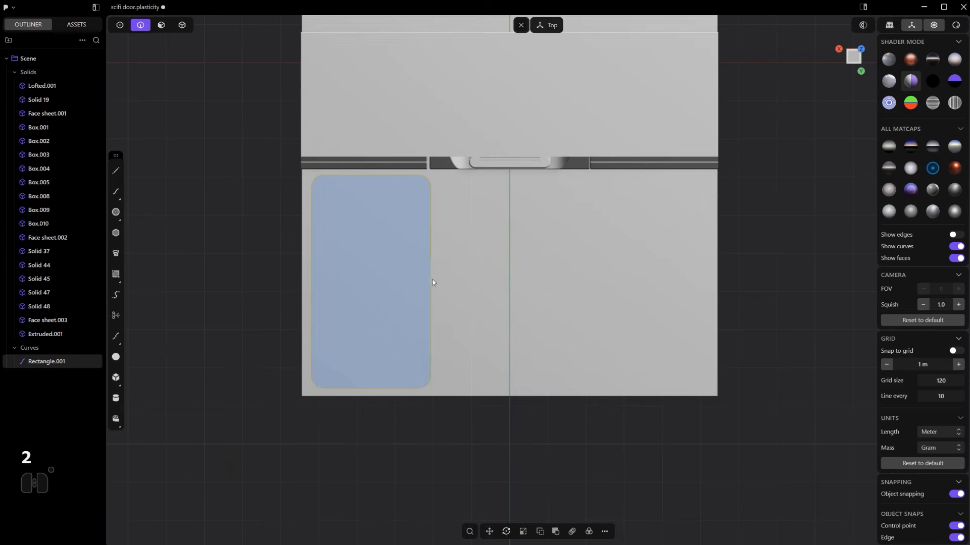
{"action": "key", "text": "g"}
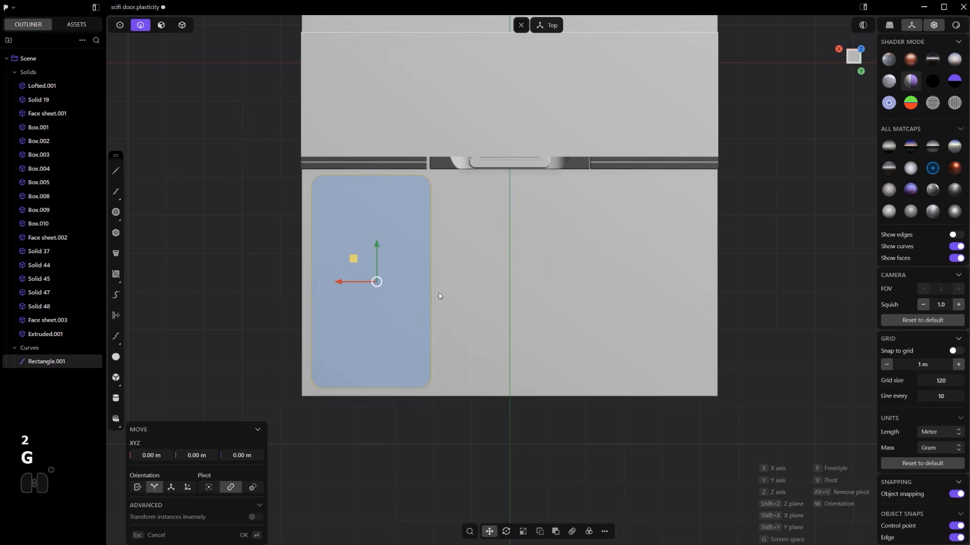
{"action": "key", "text": "x"}
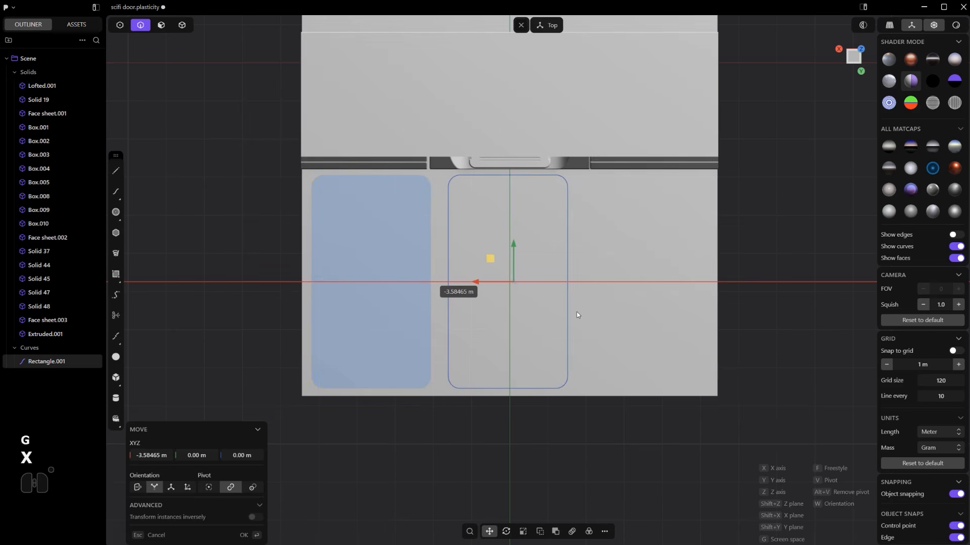
{"action": "left_click", "coordinate": [578, 313]}
{"action": "key", "text": "s"}
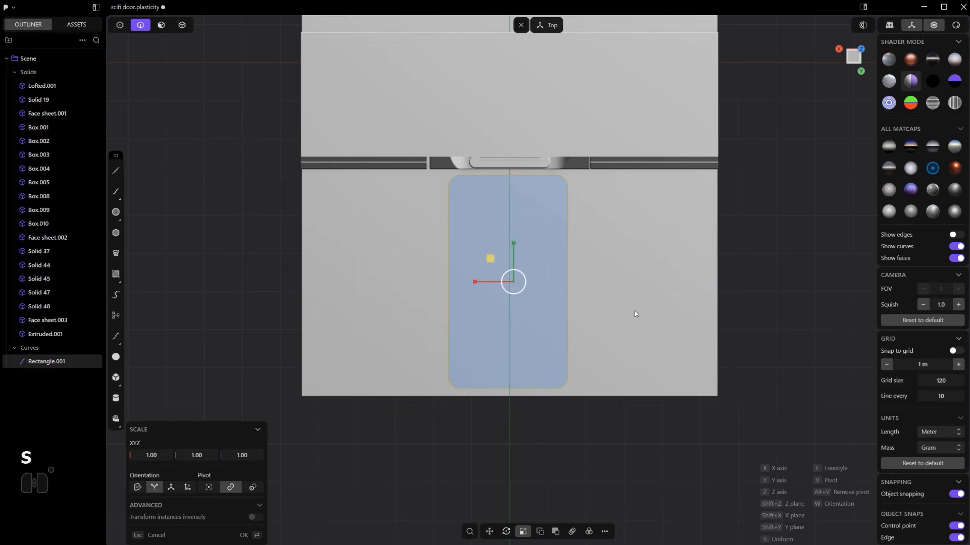
{"action": "key", "text": "x"}
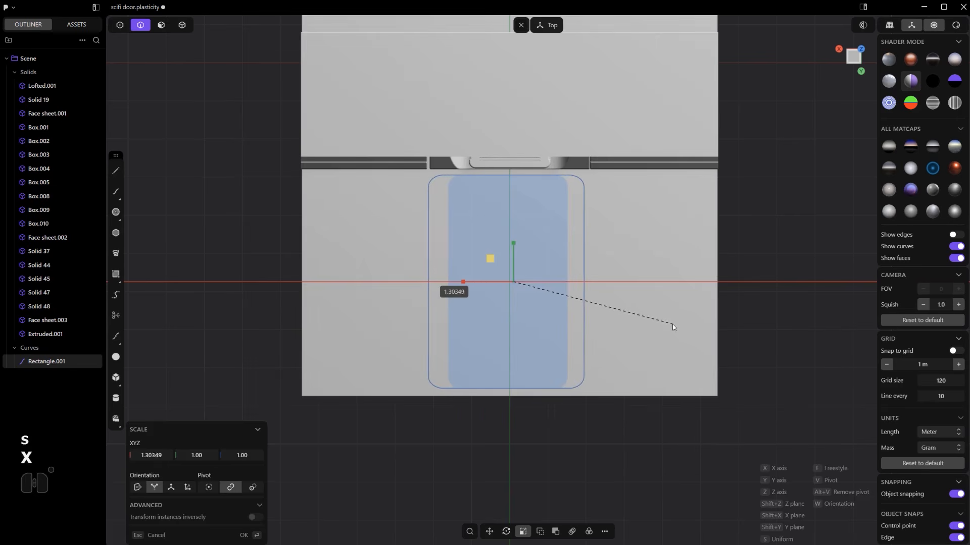
{"action": "key", "text": "ctrl+z"}
Shift the rectangle about 0.38 m along X, then widen it by moving the opposite side's control points about -0.88 m along X
{"action": "key", "text": "g"}
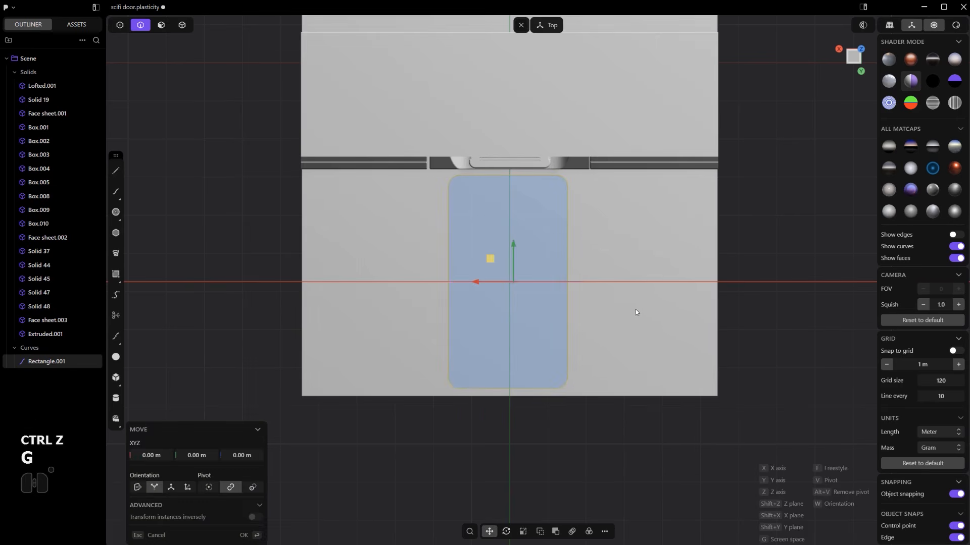
{"action": "key", "text": "x"}
{"action": "left_click", "coordinate": [620, 301]}
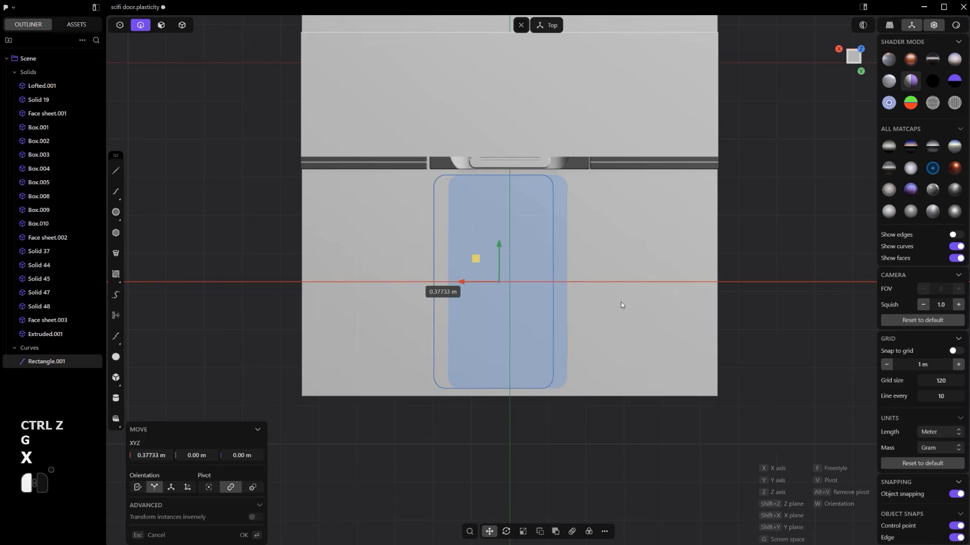
{"action": "key", "text": "1"}
{"action": "left_click_drag", "start_coordinate": [538, 267], "coordinate": [529, 171]}
{"action": "key", "text": "g"}
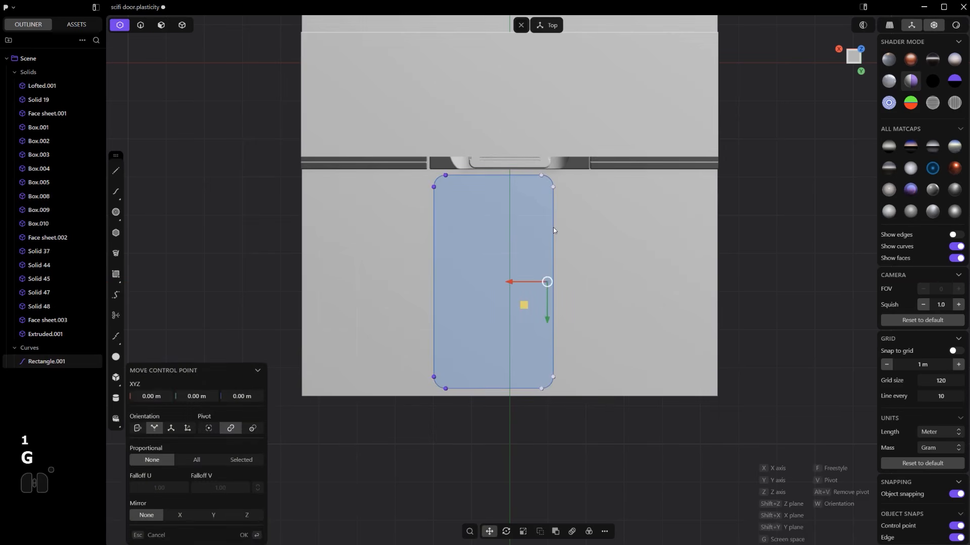
{"action": "left_click_drag", "start_coordinate": [510, 283], "coordinate": [540, 291]}
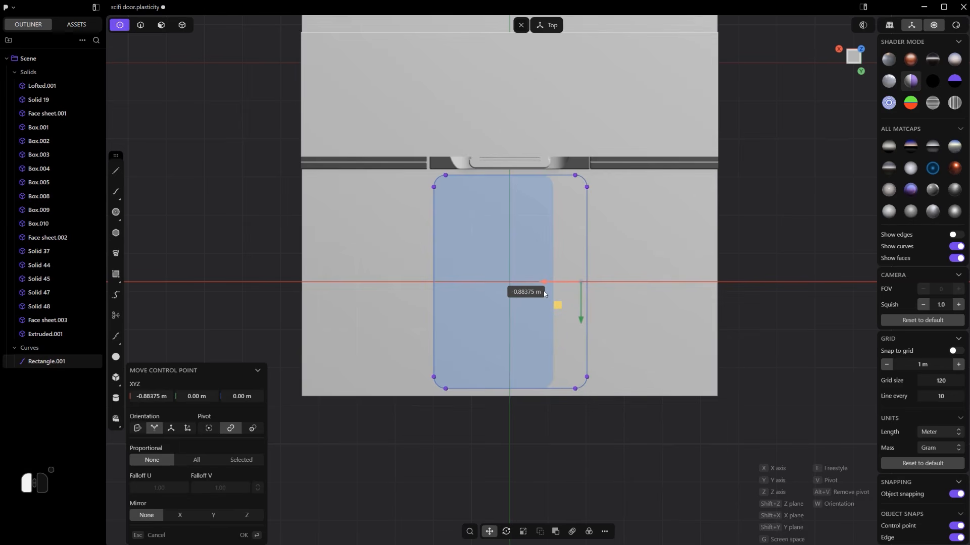
{"action": "left_click", "coordinate": [544, 293]}
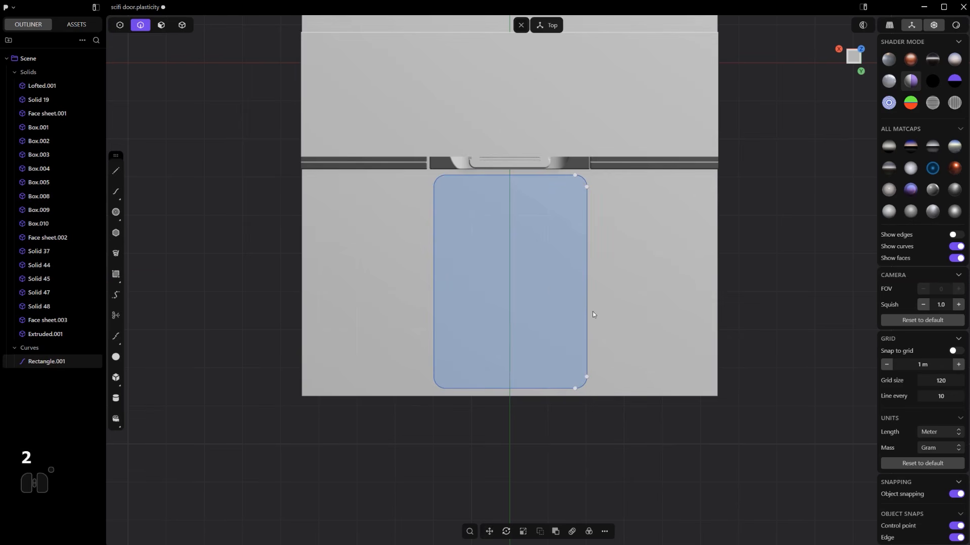
{"action": "key", "text": "2"}
{"action": "left_click", "coordinate": [587, 299]}
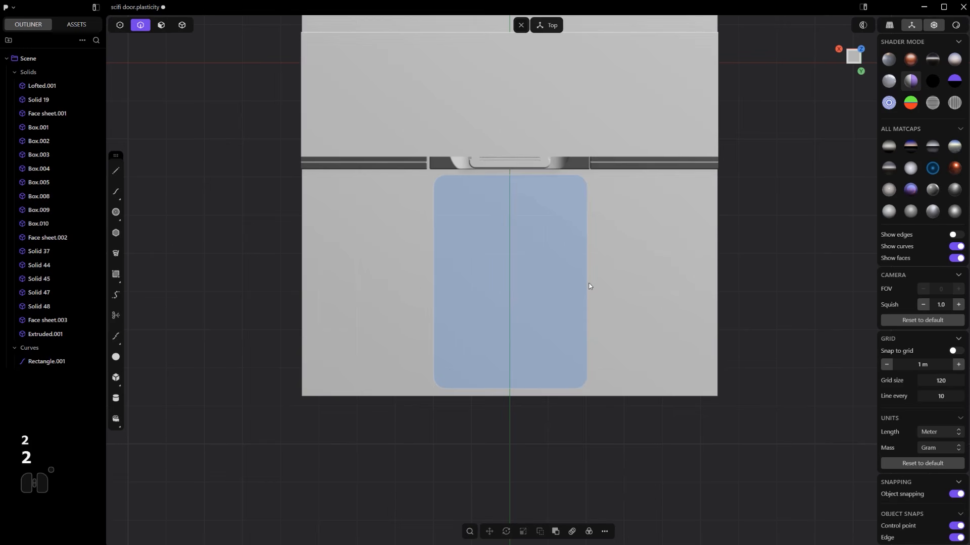
{"action": "left_click", "coordinate": [589, 286]}
{"action": "key", "text": "s"}
{"action": "key", "text": "x"}
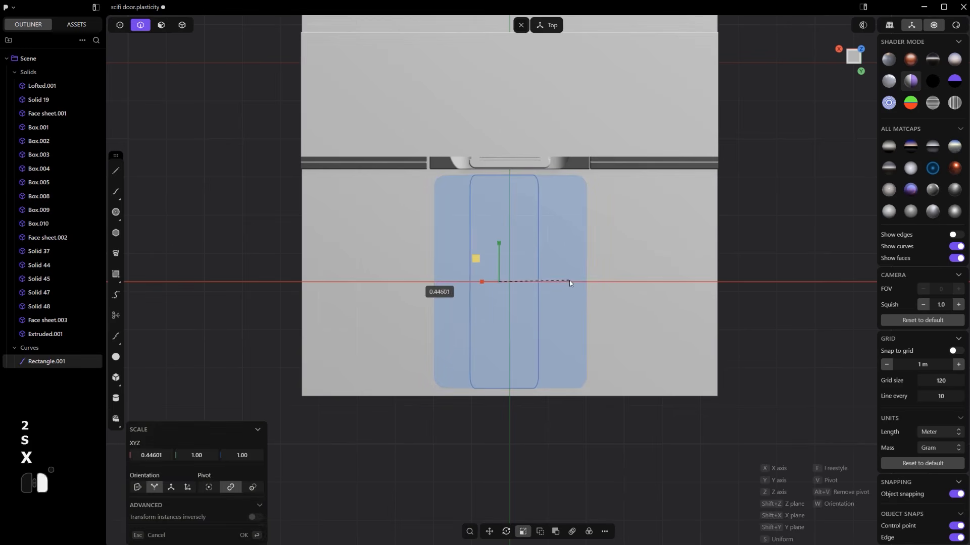
{"action": "key", "text": "ctrl+z"}
Imprint the rounded rectangle onto the floor slab and delete the original curve
{"action": "middle_click_drag", "start_coordinate": [572, 283], "coordinate": [584, 256]}
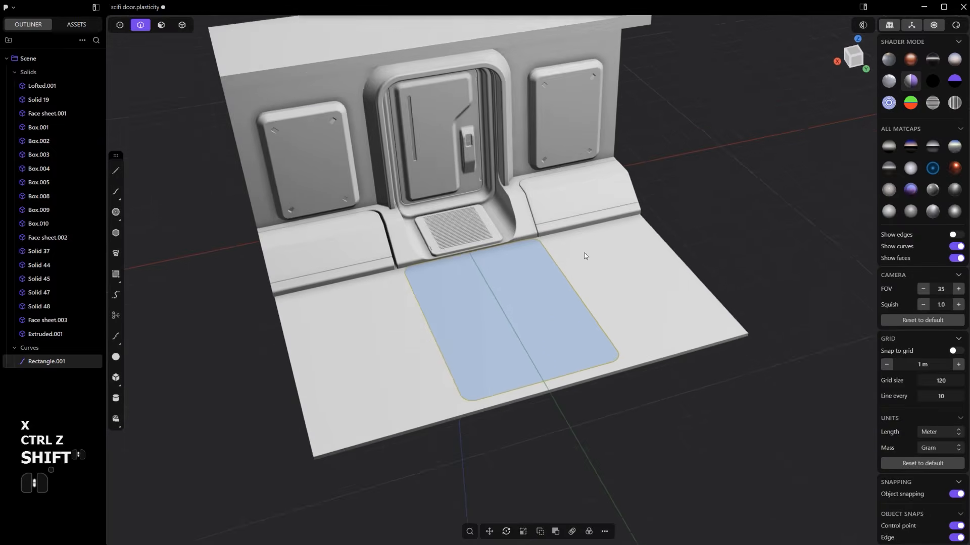
{"action": "scroll", "coordinate": [596, 283], "scroll_direction": "up", "scroll_amount": 2}
{"action": "key", "text": "shift+q"}
{"action": "left_click", "coordinate": [603, 362]}
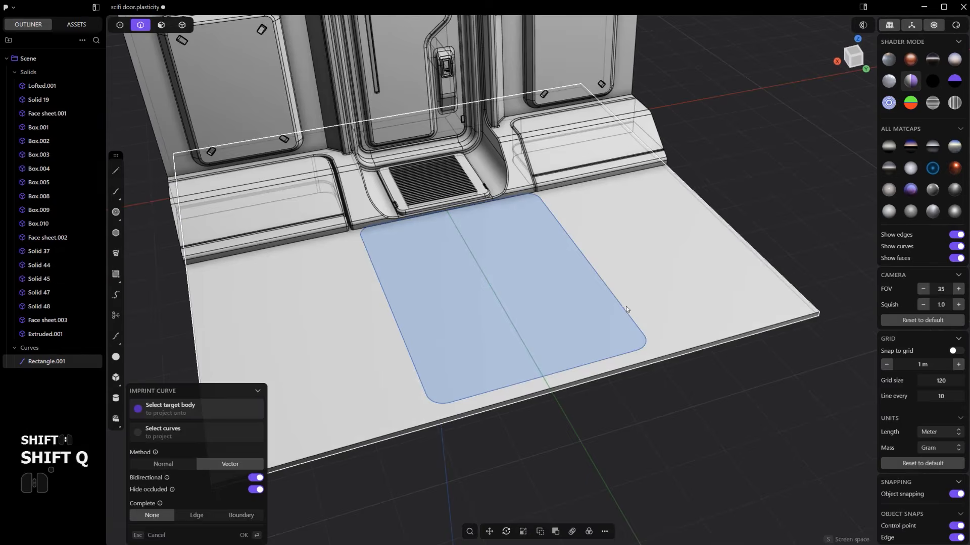
{"action": "key", "text": "2"}
{"action": "key", "text": "x"}
{"action": "scroll", "coordinate": [629, 348], "scroll_direction": "up", "scroll_amount": 3}
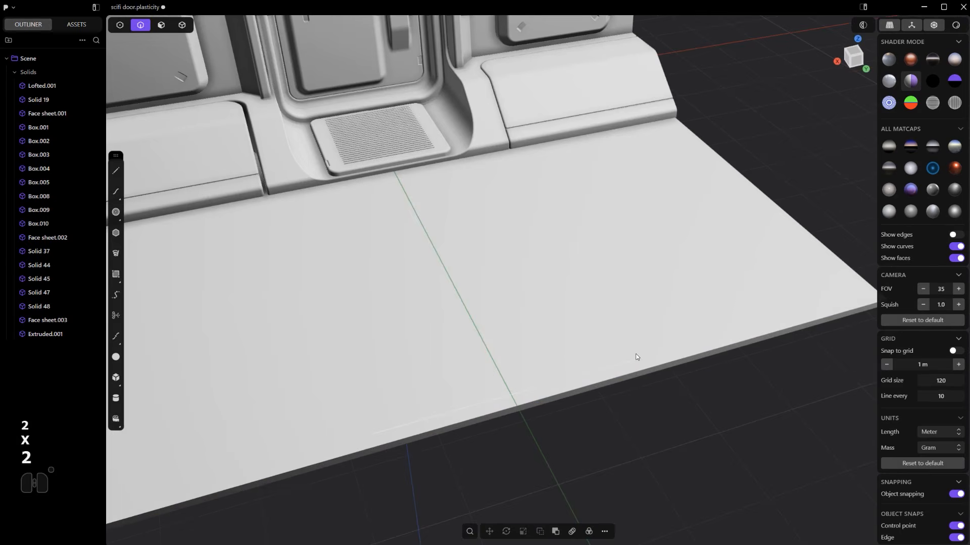
Push the imprinted rounded face down into the slab to form a shallow recess
{"action": "key", "text": "3"}
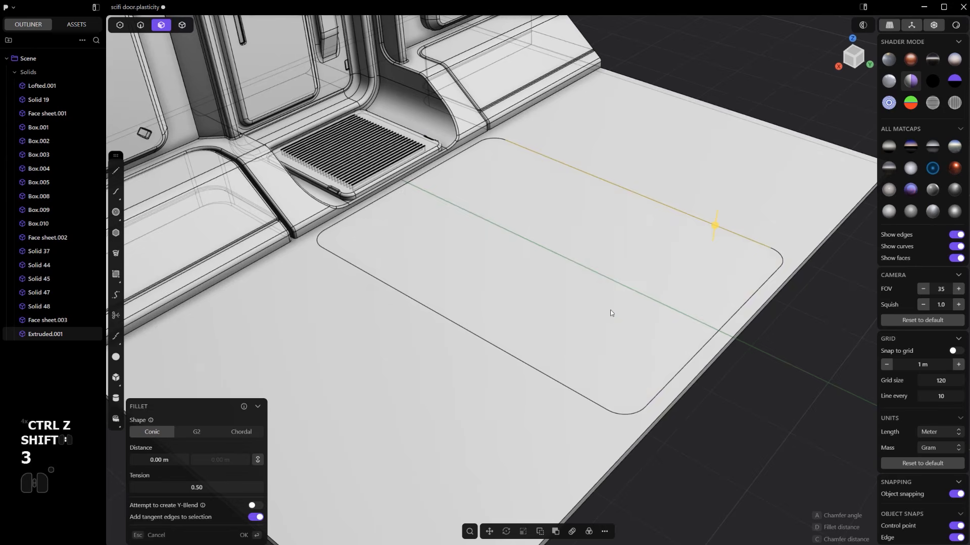
{"action": "left_click", "coordinate": [611, 312]}
{"action": "left_click_drag", "start_coordinate": [613, 287], "coordinate": [620, 284]}
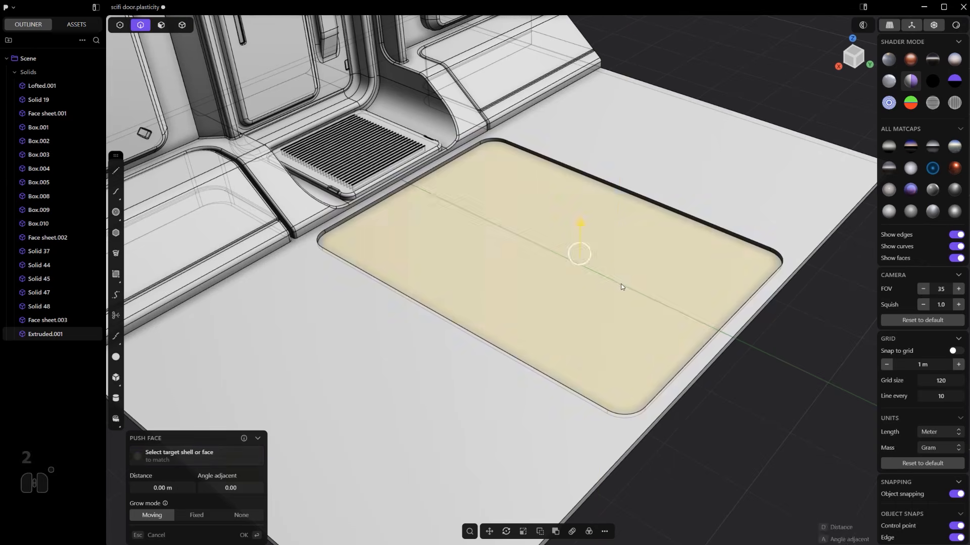
{"action": "key", "text": "2"}
Duplicate the recess's bottom face as a sheet and thicken it into a solid floor panel
{"action": "key", "text": "3"}
{"action": "left_click", "coordinate": [623, 276]}
{"action": "key", "text": "shift+d"}
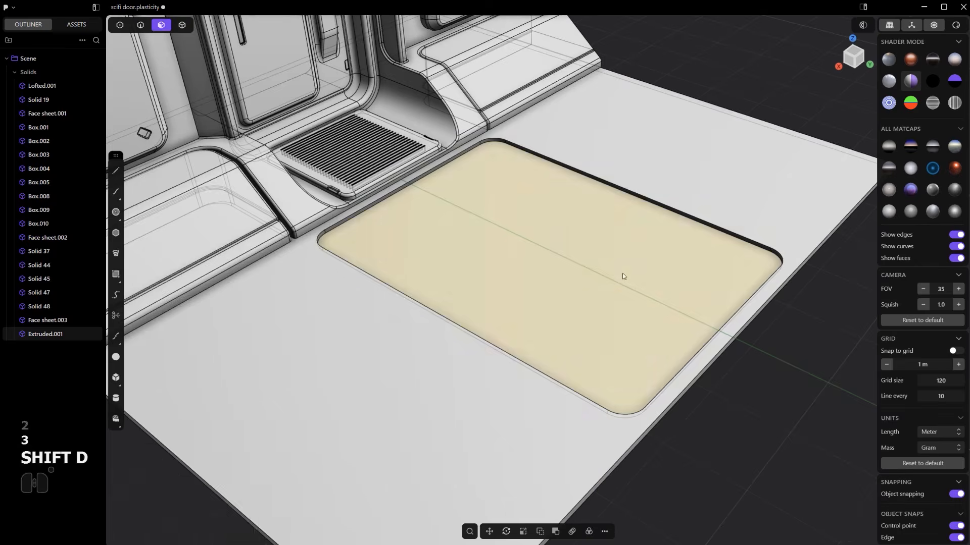
{"action": "key", "text": "shift+f"}
{"action": "left_click", "coordinate": [622, 360]}
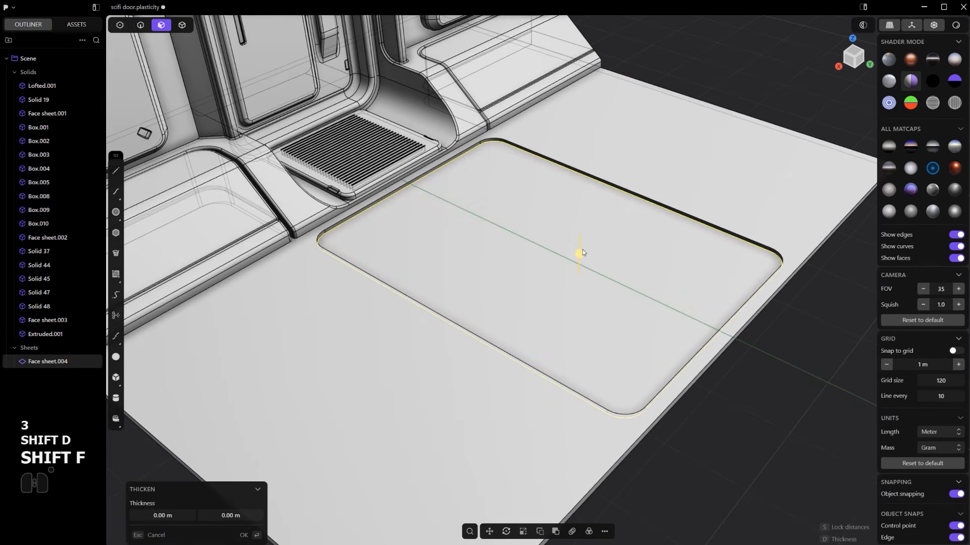
{"action": "left_click", "coordinate": [626, 281]}
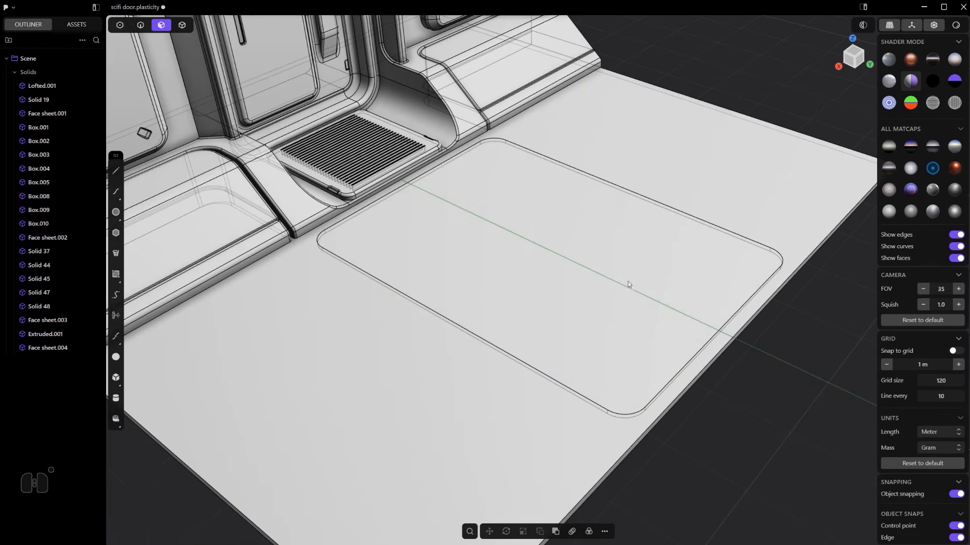
Push the floor panel's top face to match the slab's top surface
{"action": "left_click", "coordinate": [627, 269]}
{"action": "left_click_drag", "start_coordinate": [629, 239], "coordinate": [704, 177]}
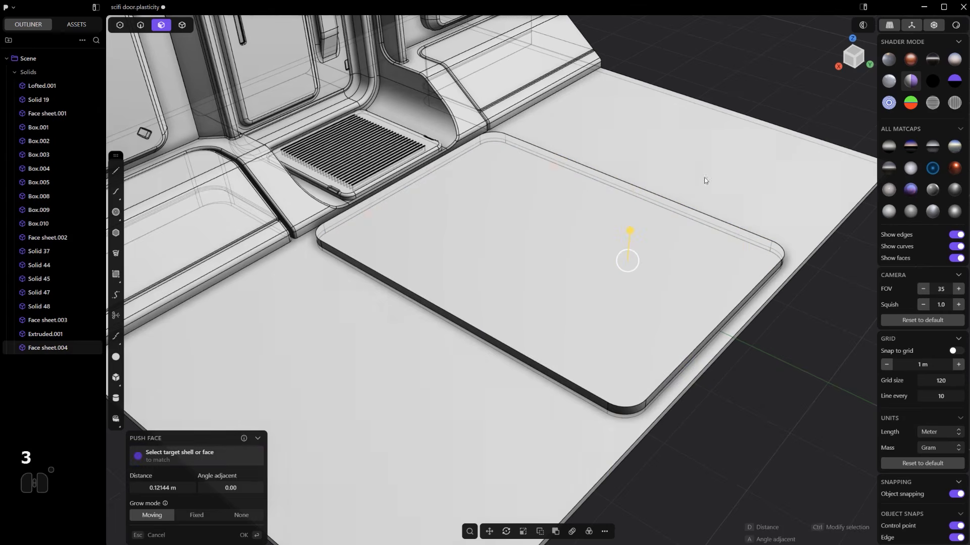
{"action": "left_click", "coordinate": [743, 173]}
{"action": "left_click", "coordinate": [701, 258]}
Fillet the slab's edge around the recess with a distance of about 0.028 m
{"action": "scroll", "coordinate": [702, 259], "scroll_direction": "up", "scroll_amount": 3}
{"action": "key", "text": "2"}
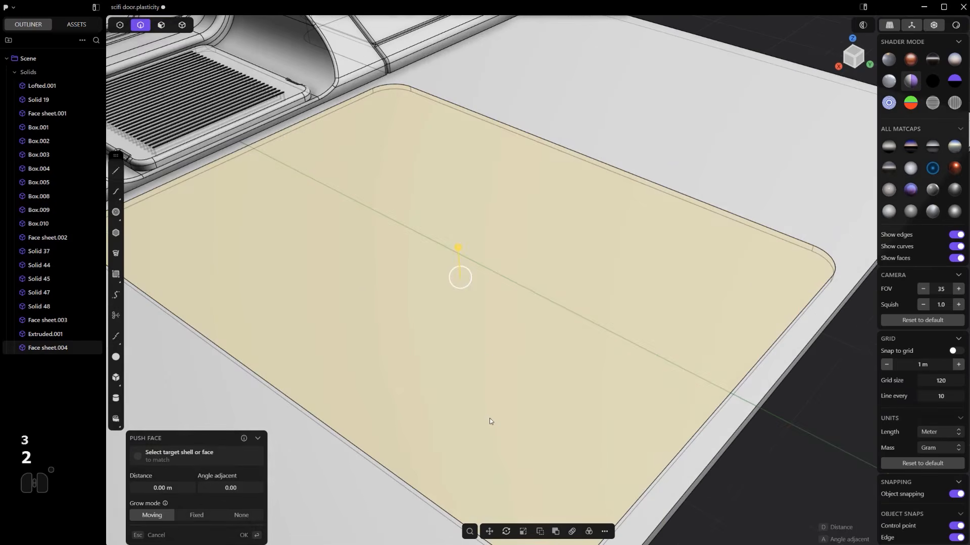
{"action": "middle_click_drag", "start_coordinate": [489, 420], "coordinate": [521, 359], "text": "shift"}
{"action": "key", "text": "alt+z"}
{"action": "left_click", "coordinate": [568, 399]}
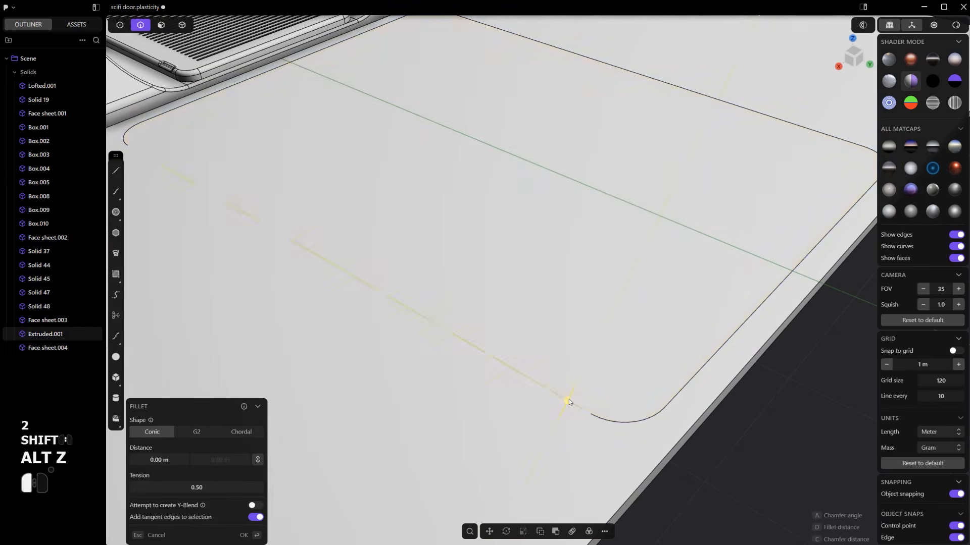
{"action": "left_click_drag", "start_coordinate": [568, 399], "coordinate": [571, 394]}
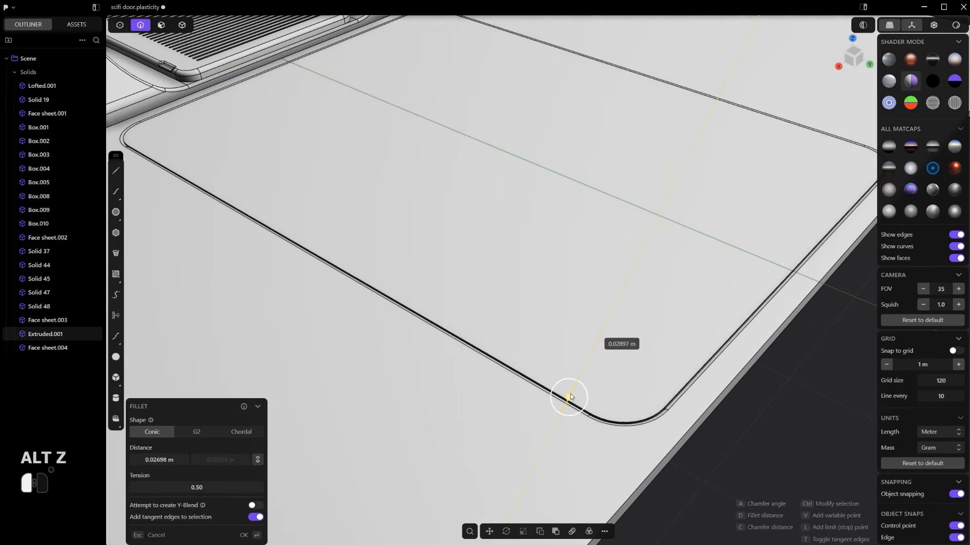
{"action": "scroll", "coordinate": [640, 431], "scroll_direction": "up", "scroll_amount": 5}
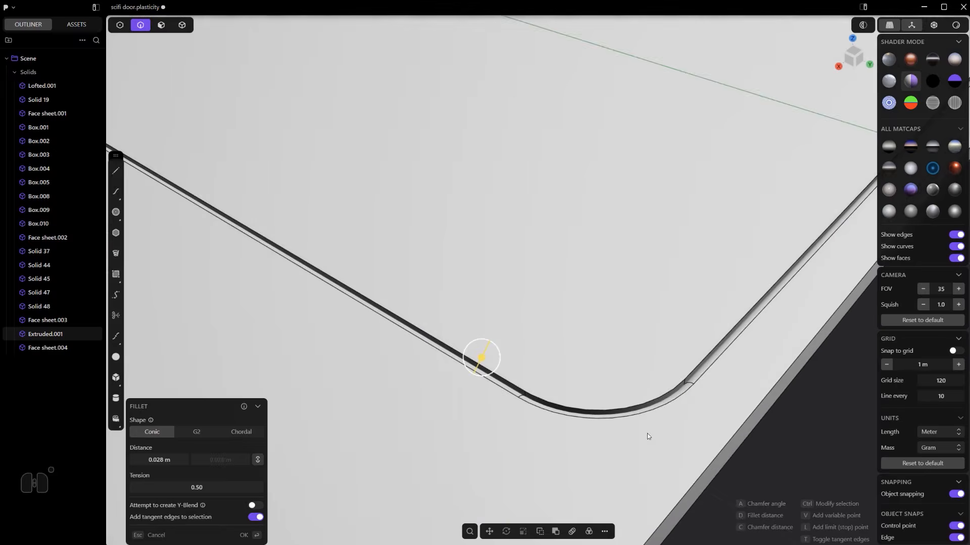
{"action": "right_click", "coordinate": [647, 433]}
Fillet the top edge of the inset floor panel to form a rounded seam with the slab
{"action": "left_click", "coordinate": [639, 406]}
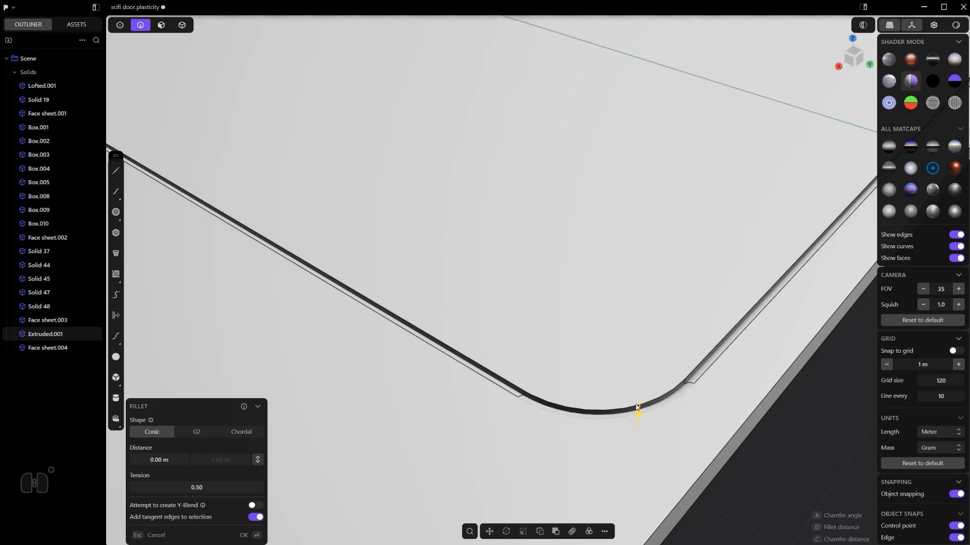
{"action": "right_click", "coordinate": [664, 391]}
{"action": "left_click", "coordinate": [664, 393]}
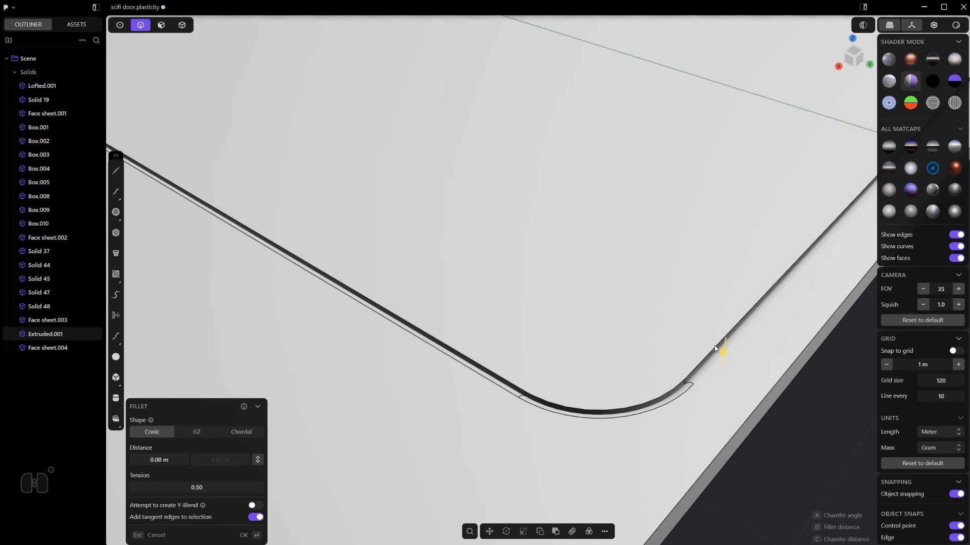
{"action": "scroll", "coordinate": [677, 393], "scroll_direction": "up", "scroll_amount": 3}
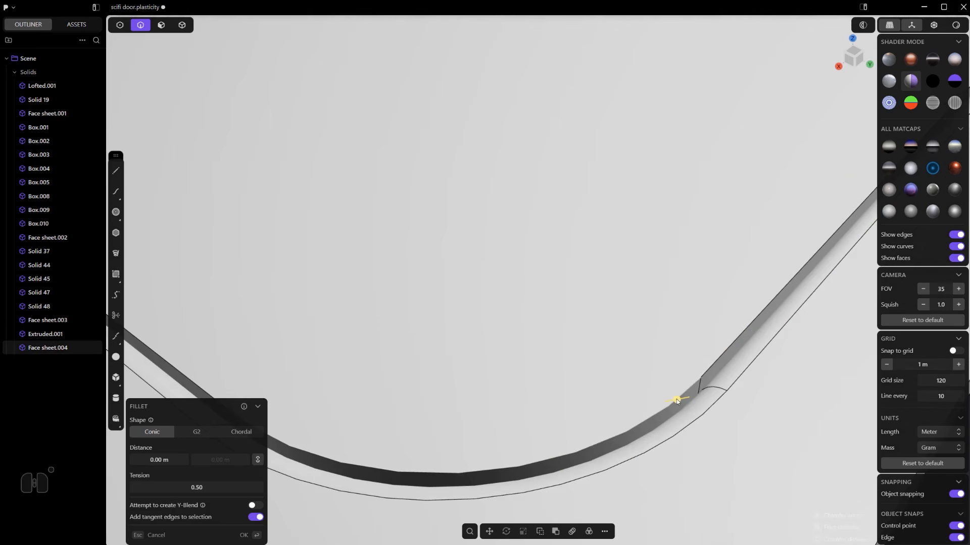
{"action": "left_click_drag", "start_coordinate": [677, 399], "coordinate": [689, 404]}
{"action": "right_click", "coordinate": [714, 396]}
{"action": "scroll", "coordinate": [830, 366], "scroll_direction": "down", "scroll_amount": 10}
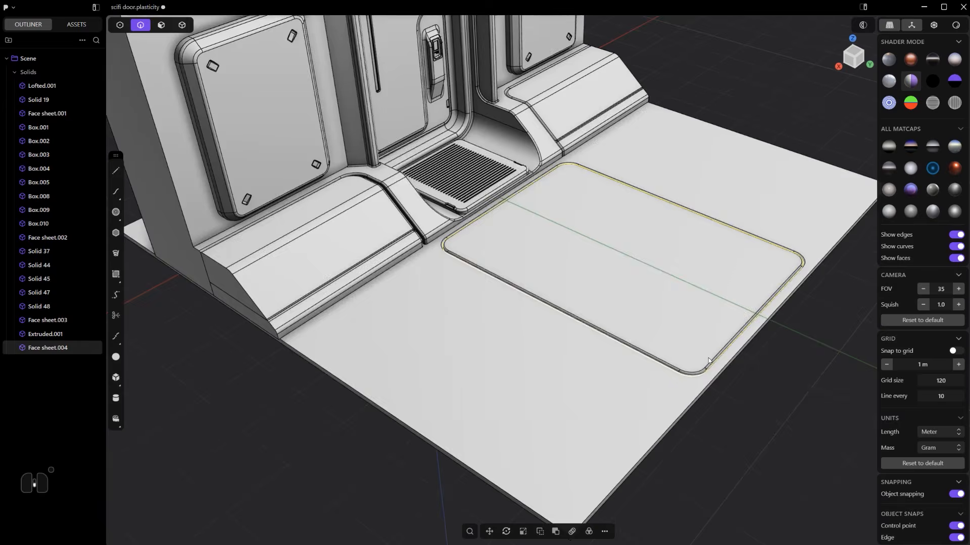
Draw a corner rectangle on the floor slab beside the central inset panel, just in front of the wall base
{"action": "middle_click_drag", "start_coordinate": [750, 333], "coordinate": [551, 359]}
{"action": "middle_click_drag", "start_coordinate": [550, 359], "coordinate": [545, 333], "text": "shift"}
{"action": "scroll", "coordinate": [463, 260], "scroll_direction": "up", "scroll_amount": 3}
{"action": "middle_click_drag", "start_coordinate": [545, 333], "coordinate": [524, 247], "text": "shift"}
{"action": "middle_click_drag", "start_coordinate": [524, 246], "coordinate": [591, 259], "text": "shift"}
{"action": "scroll", "coordinate": [591, 259], "scroll_direction": "up", "scroll_amount": 3}
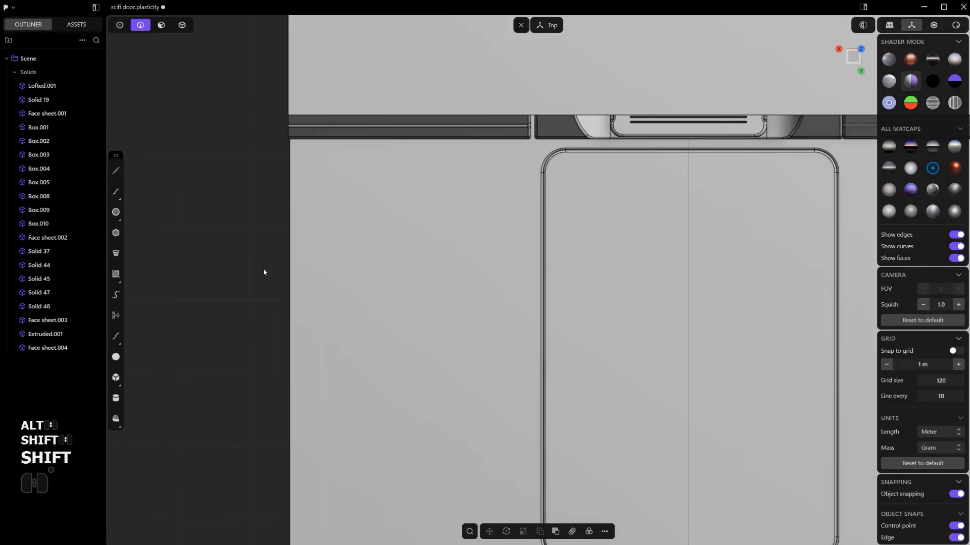
{"action": "left_click", "coordinate": [116, 274]}
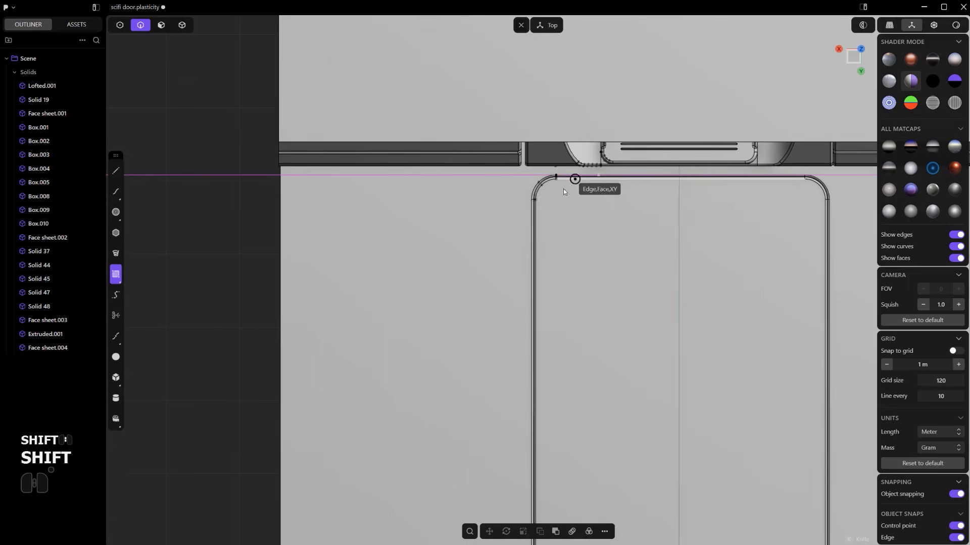
{"action": "left_click", "coordinate": [297, 175]}
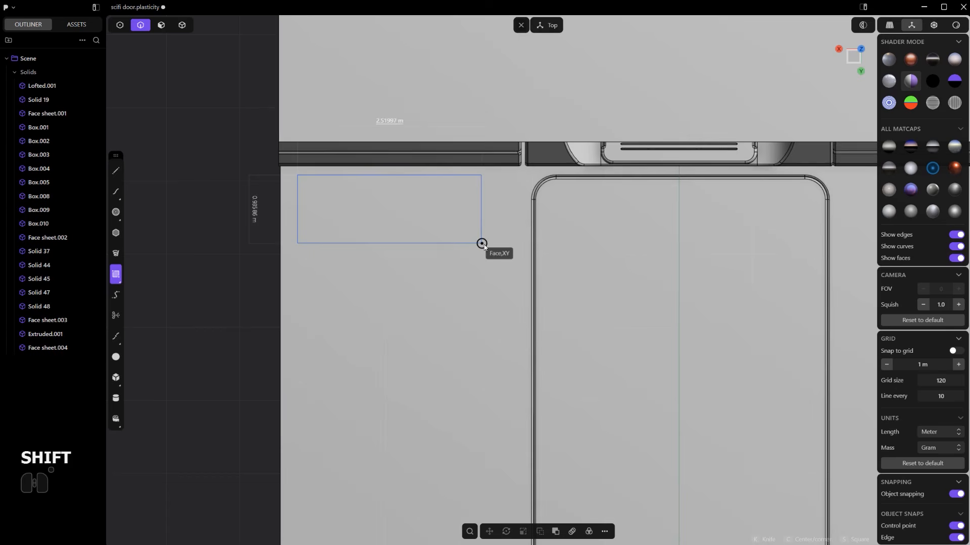
{"action": "left_click", "coordinate": [510, 248]}
Fillet all four corners of the floor rectangle to a small radius
{"action": "key", "text": "1"}
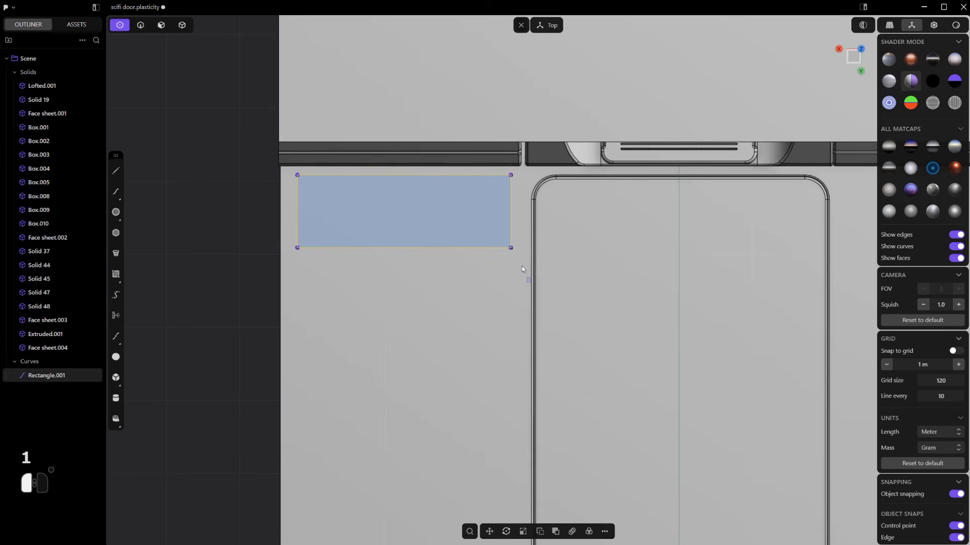
{"action": "key", "text": "b"}
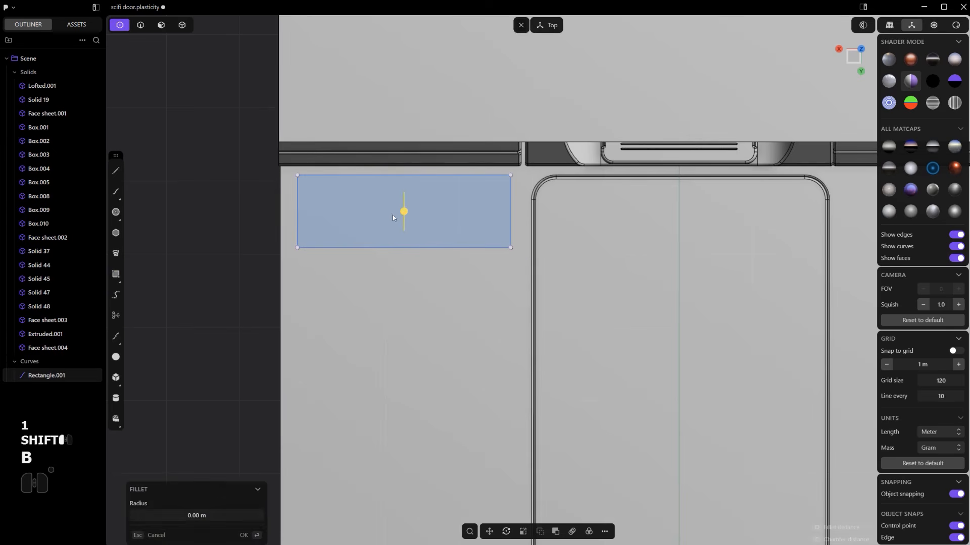
{"action": "left_click", "coordinate": [411, 222]}
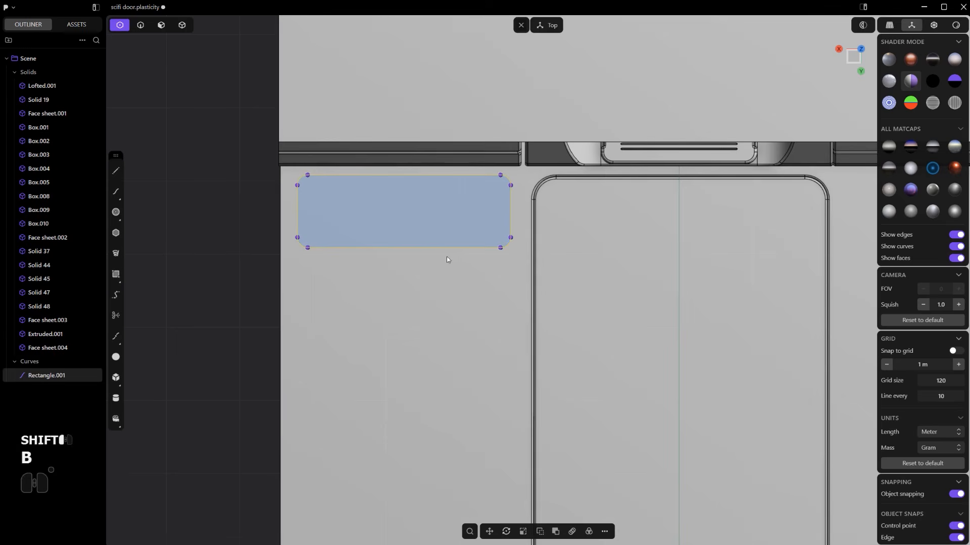
Imprint the rounded rectangle onto the floor slab and delete the source curve
{"action": "key", "text": "shift+q"}
{"action": "left_click", "coordinate": [456, 321]}
{"action": "key", "text": "2"}
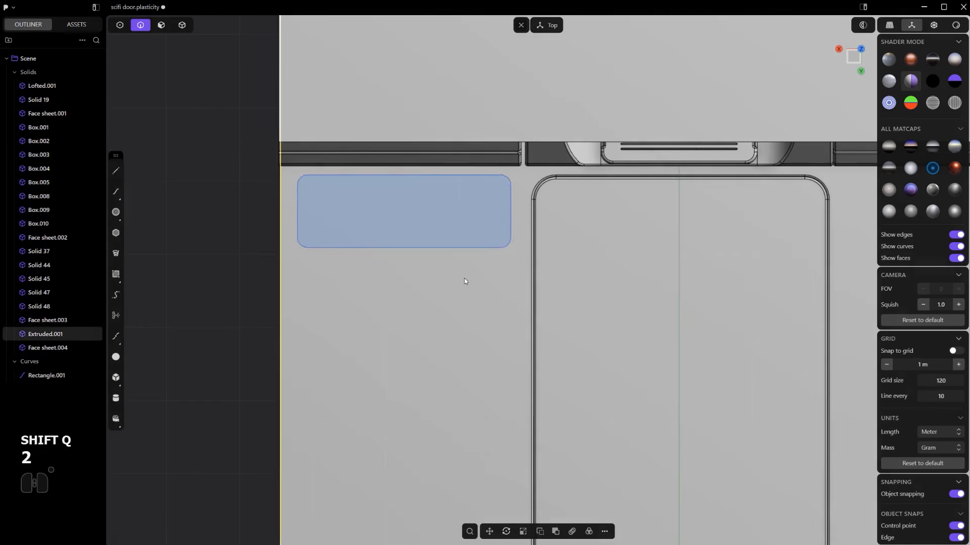
{"action": "left_click", "coordinate": [482, 248]}
{"action": "key", "text": "x"}
Push the imprinted rounded face down into the slab to form a shallow recess
{"action": "middle_click_drag", "start_coordinate": [488, 261], "coordinate": [553, 177]}
{"action": "key", "text": "2"}
{"action": "scroll", "coordinate": [408, 271], "scroll_direction": "up", "scroll_amount": 5}
{"action": "key", "text": "3"}
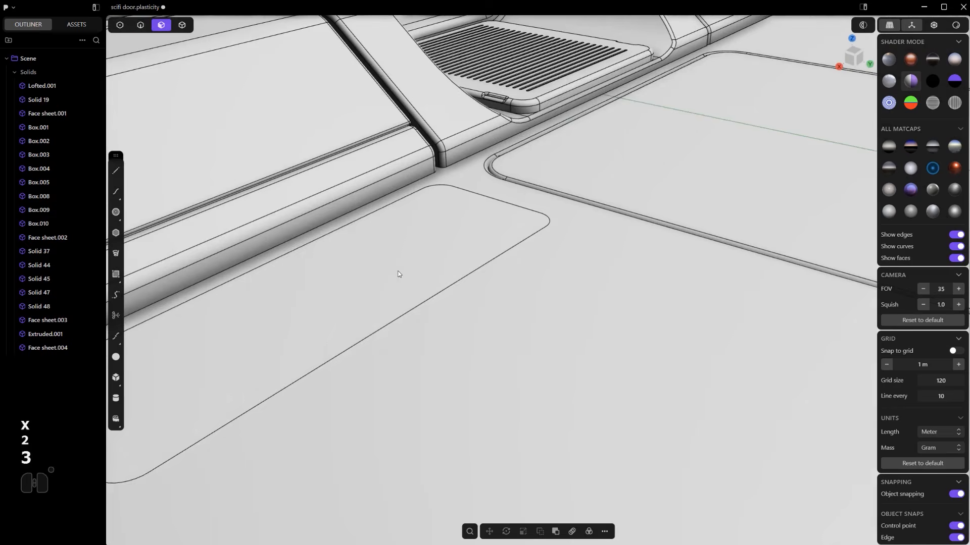
{"action": "left_click", "coordinate": [397, 267]}
{"action": "left_click_drag", "start_coordinate": [393, 235], "coordinate": [396, 239]}
Fillet the slab's edge around the small side recess
{"action": "scroll", "coordinate": [448, 202], "scroll_direction": "up", "scroll_amount": 2}
{"action": "key", "text": "2"}
{"action": "left_click", "coordinate": [479, 195]}
{"action": "key", "text": "f"}
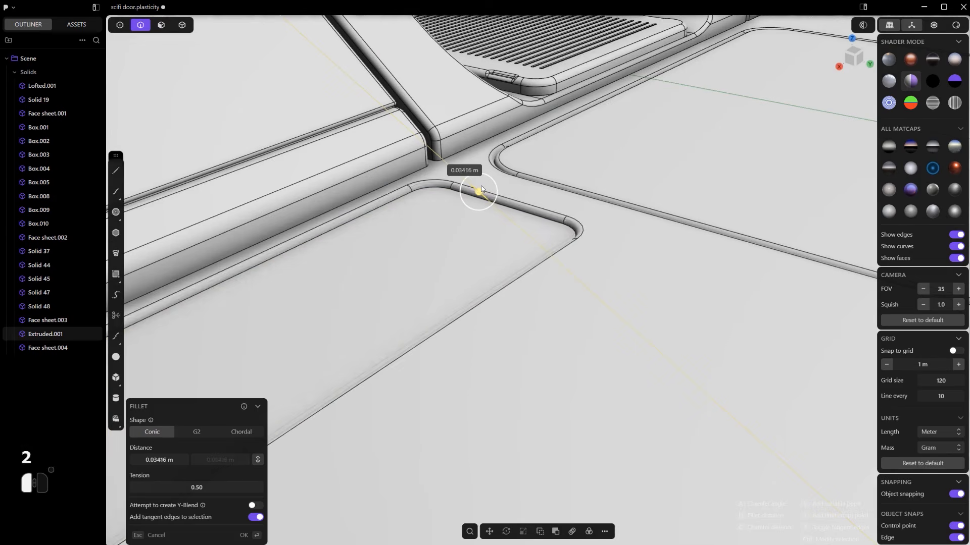
{"action": "left_click_drag", "start_coordinate": [481, 189], "coordinate": [481, 192]}
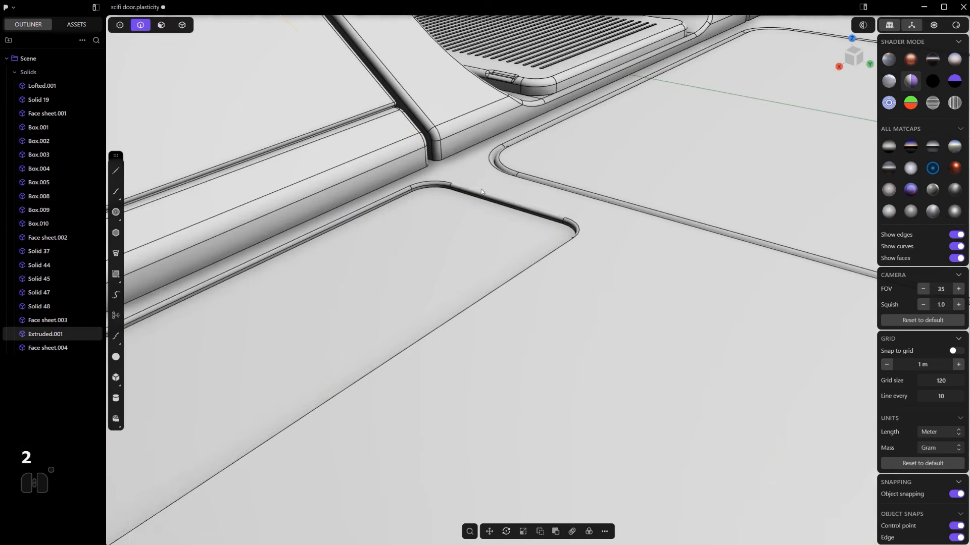
{"action": "left_click", "coordinate": [453, 192]}
{"action": "key", "text": "f"}
Duplicate the side recess's bottom face as a sheet and thicken it upward into a solid panel
{"action": "scroll", "coordinate": [449, 202], "scroll_direction": "up", "scroll_amount": 2}
{"action": "key", "text": "3"}
{"action": "left_click", "coordinate": [430, 257]}
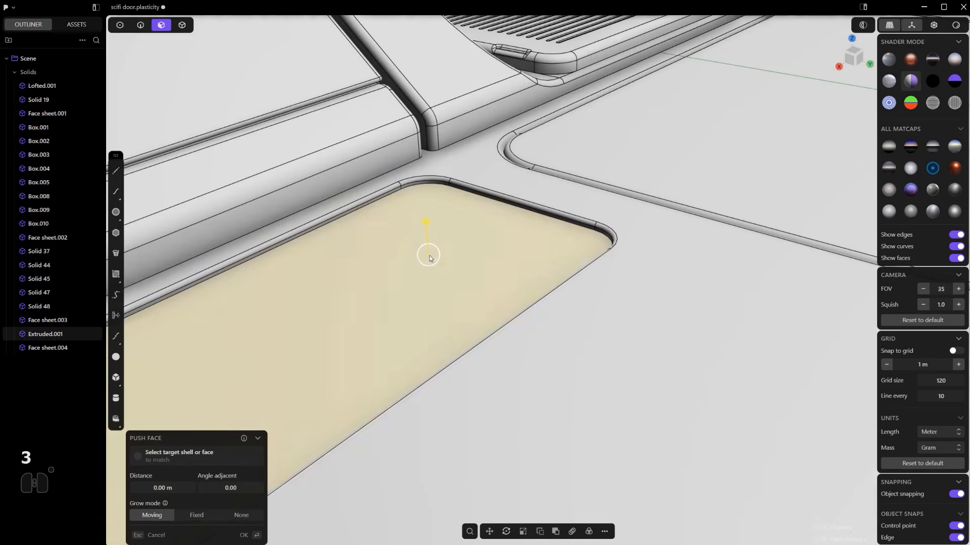
{"action": "key", "text": "shift+d"}
{"action": "key", "text": "shift+f"}
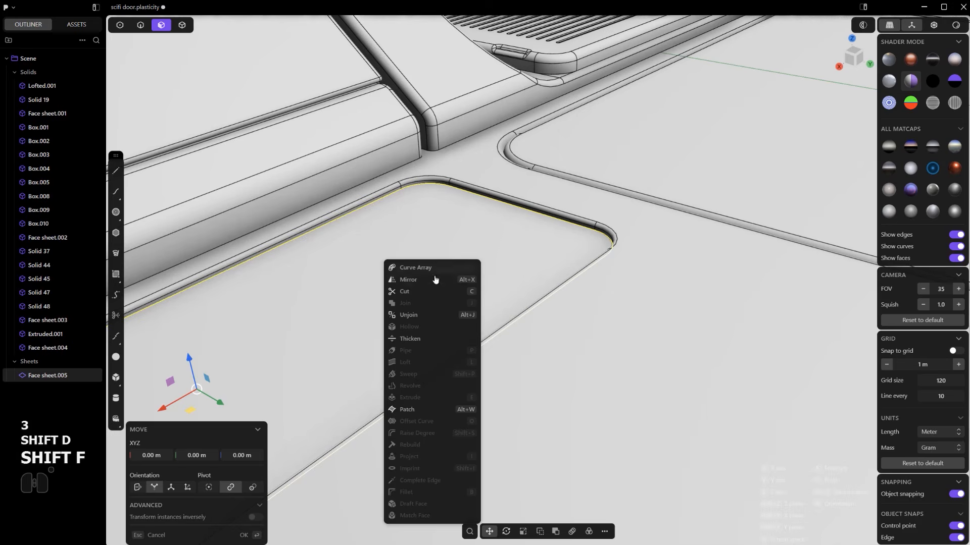
{"action": "left_click", "coordinate": [427, 338]}
{"action": "left_click_drag", "start_coordinate": [272, 365], "coordinate": [269, 347]}
{"action": "right_click", "coordinate": [275, 341]}
Push the side panel's top face to match the slab's top surface
{"action": "left_click", "coordinate": [527, 224]}
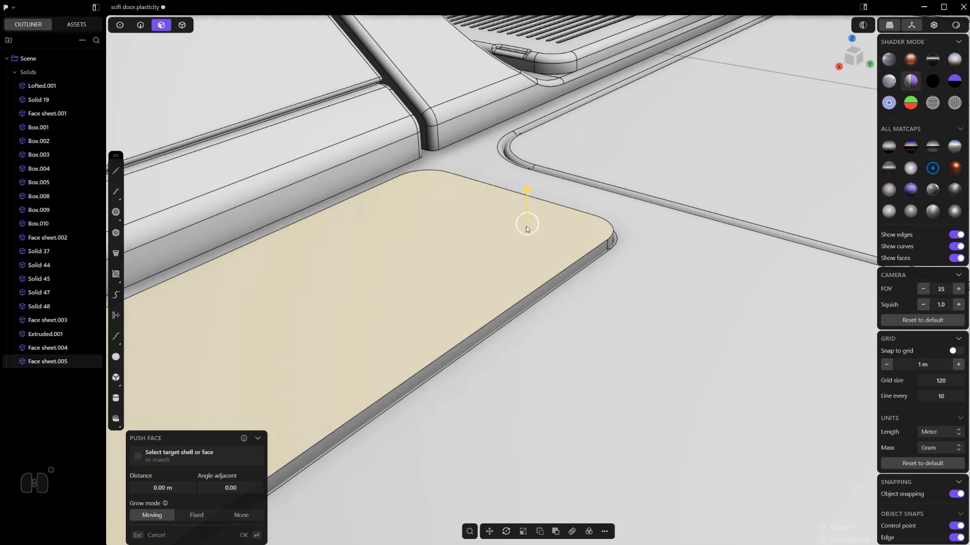
{"action": "left_click", "coordinate": [528, 200]}
{"action": "left_click", "coordinate": [495, 215]}
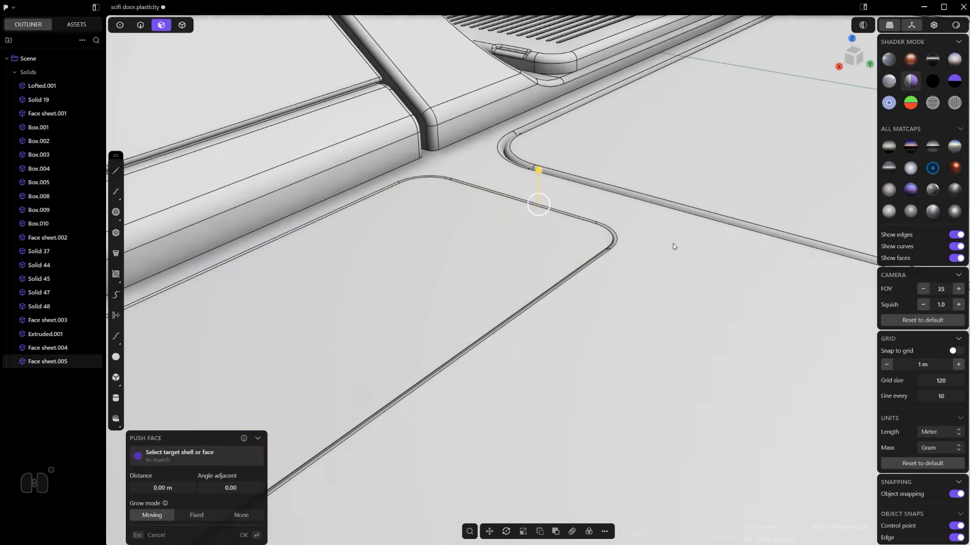
Fillet the top edge of the inset side panel with a distance of about 0.008 m
{"action": "key", "text": "2"}
{"action": "scroll", "coordinate": [571, 258], "scroll_direction": "up", "scroll_amount": 2}
{"action": "left_click", "coordinate": [570, 283]}
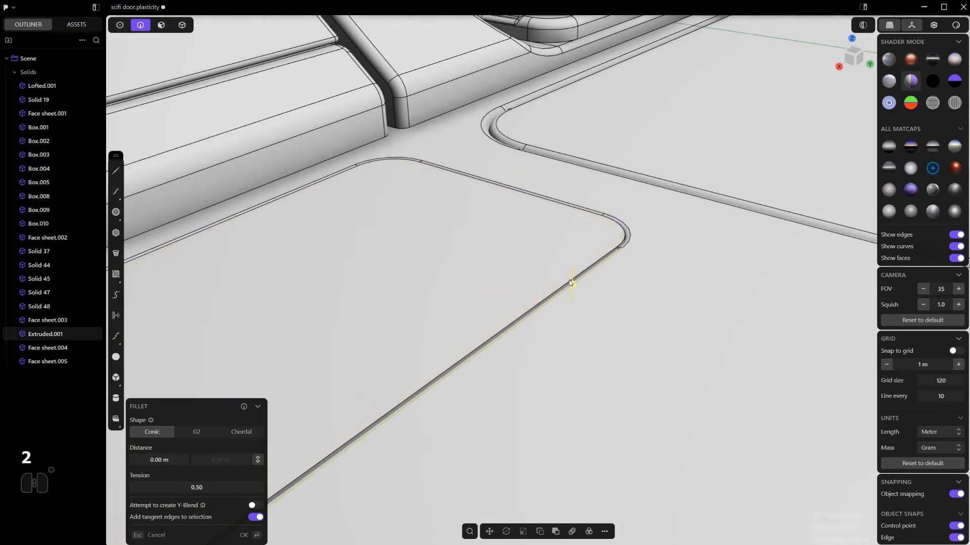
{"action": "scroll", "coordinate": [596, 255], "scroll_direction": "up", "scroll_amount": 2}
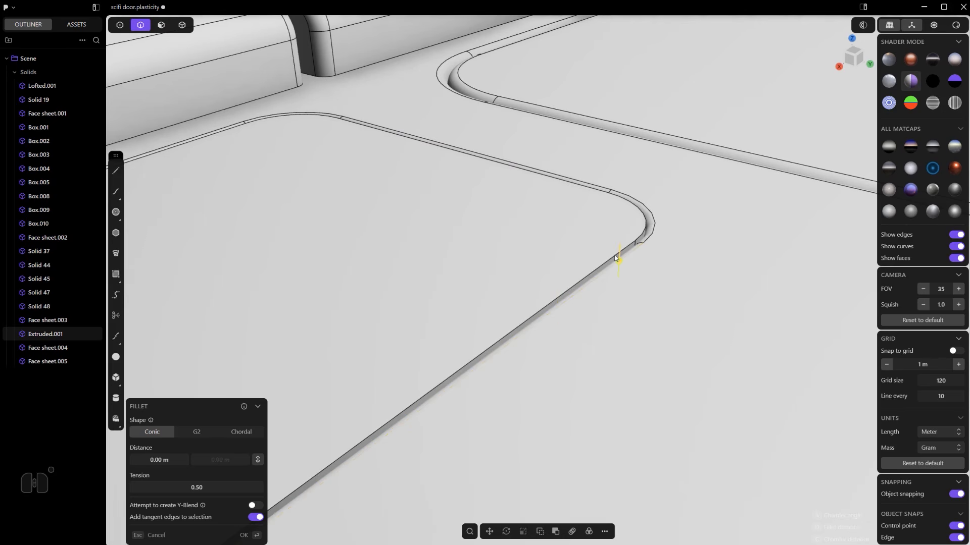
{"action": "scroll", "coordinate": [643, 227], "scroll_direction": "up", "scroll_amount": 2}
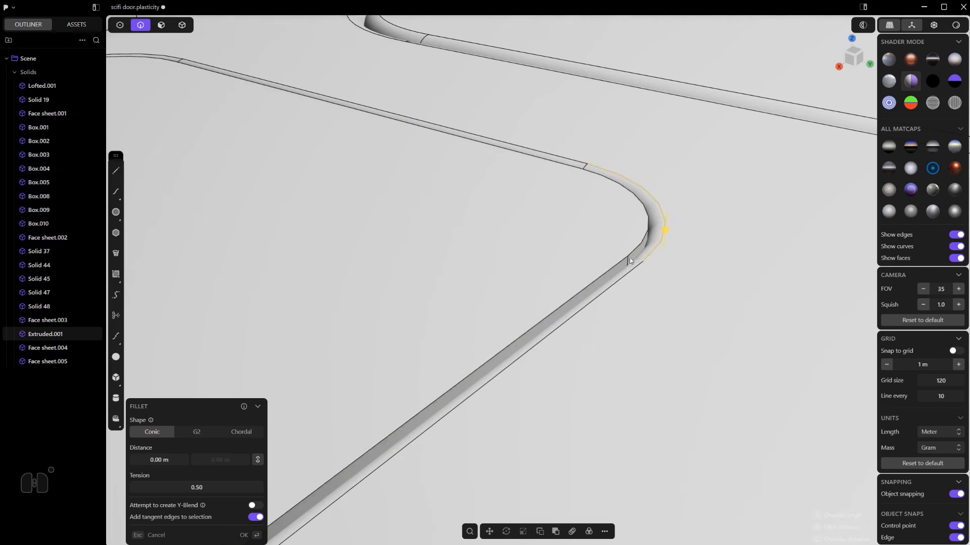
{"action": "left_click_drag", "start_coordinate": [625, 259], "coordinate": [637, 264]}
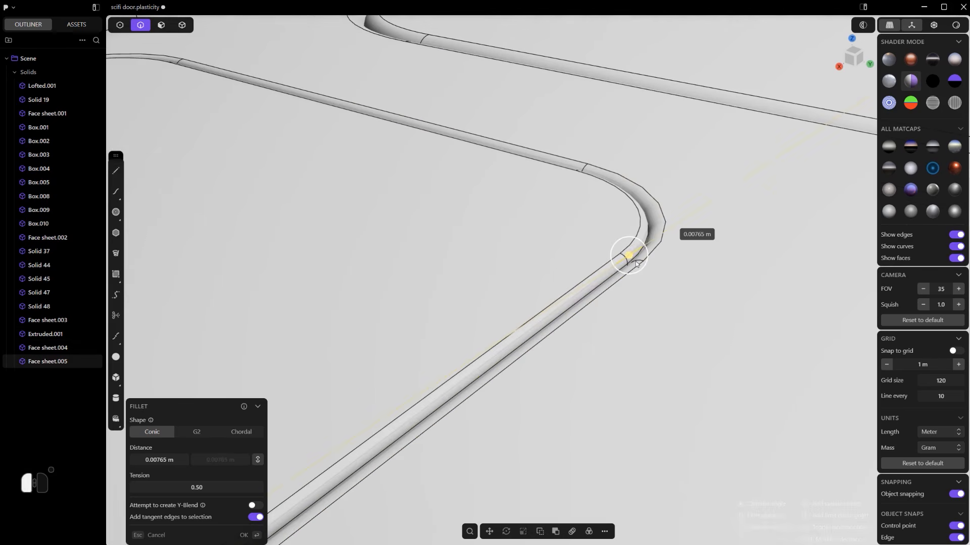
{"action": "right_click", "coordinate": [656, 220]}
Mirror the floor slab across the door's centre plane to repeat the side recess on the opposite side
{"action": "scroll", "coordinate": [655, 219], "scroll_direction": "down", "scroll_amount": 10}
{"action": "middle_click_drag", "start_coordinate": [663, 302], "coordinate": [356, 227]}
{"action": "scroll", "coordinate": [356, 227], "scroll_direction": "down", "scroll_amount": 6}
{"action": "left_click", "coordinate": [469, 429]}
{"action": "middle_click_drag", "start_coordinate": [480, 371], "coordinate": [440, 356], "text": "shift"}
{"action": "scroll", "coordinate": [439, 356], "scroll_direction": "up", "scroll_amount": 1}
{"action": "key", "text": "4"}
{"action": "left_click", "coordinate": [371, 240]}
{"action": "key", "text": "alt+x"}
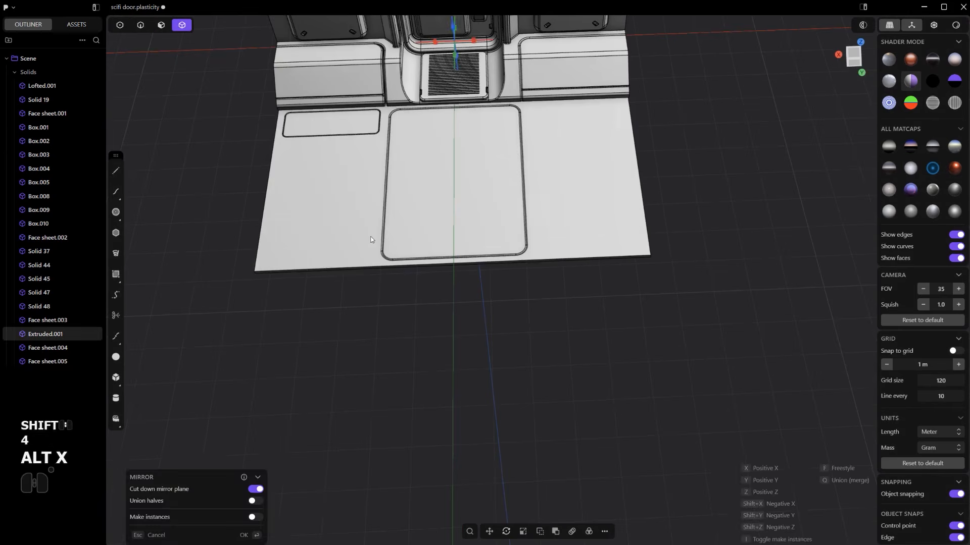
{"action": "middle_click_drag", "start_coordinate": [371, 240], "coordinate": [414, 321], "text": "shift"}
{"action": "left_click", "coordinate": [456, 125]}
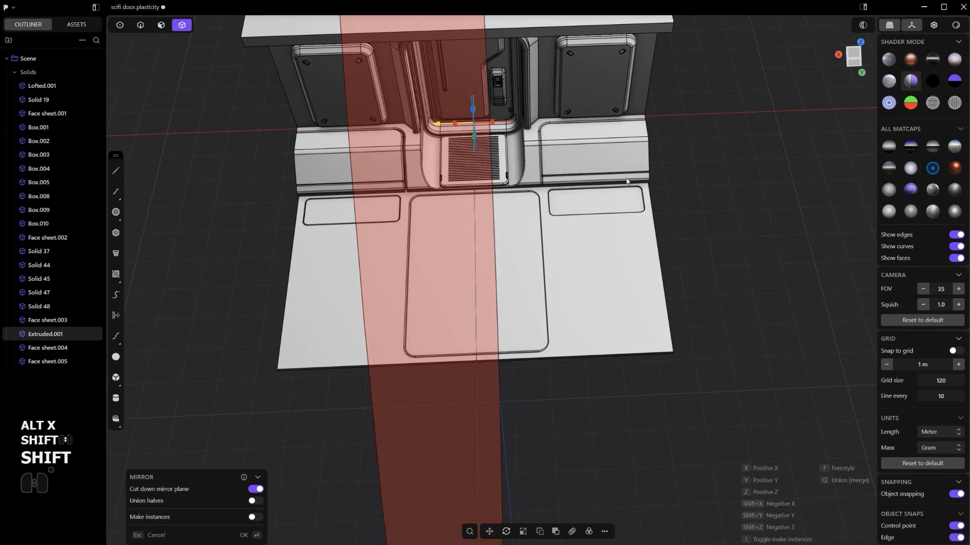
{"action": "right_click", "coordinate": [746, 184]}
Union the two mirrored slab halves into one solid
{"action": "middle_click_drag", "start_coordinate": [609, 258], "coordinate": [633, 274], "text": "shift"}
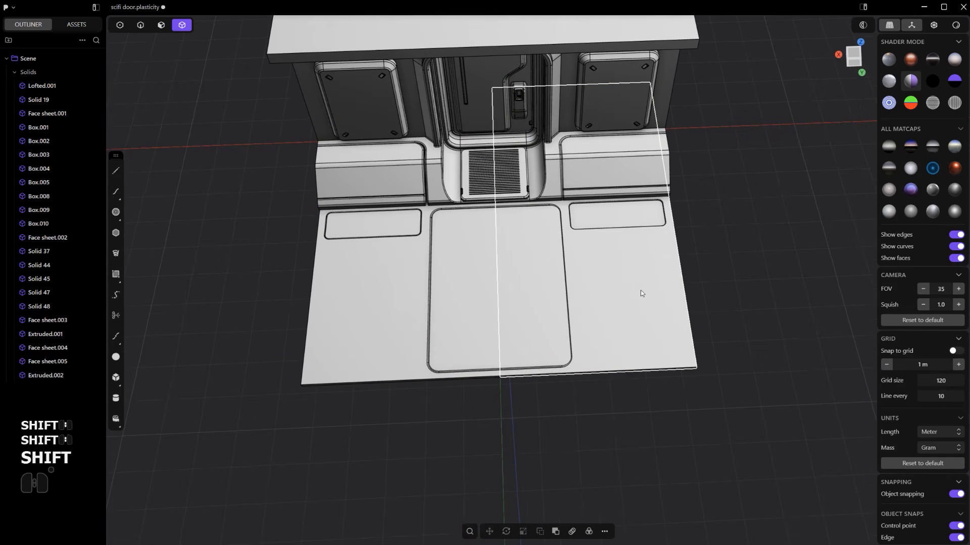
{"action": "left_click", "coordinate": [404, 326], "text": "shift"}
{"action": "left_click", "coordinate": [601, 306], "text": "shift"}
{"action": "key", "text": "q"}
{"action": "key", "text": "q"}
{"action": "middle_click_drag", "start_coordinate": [588, 328], "coordinate": [634, 322], "text": "shift"}
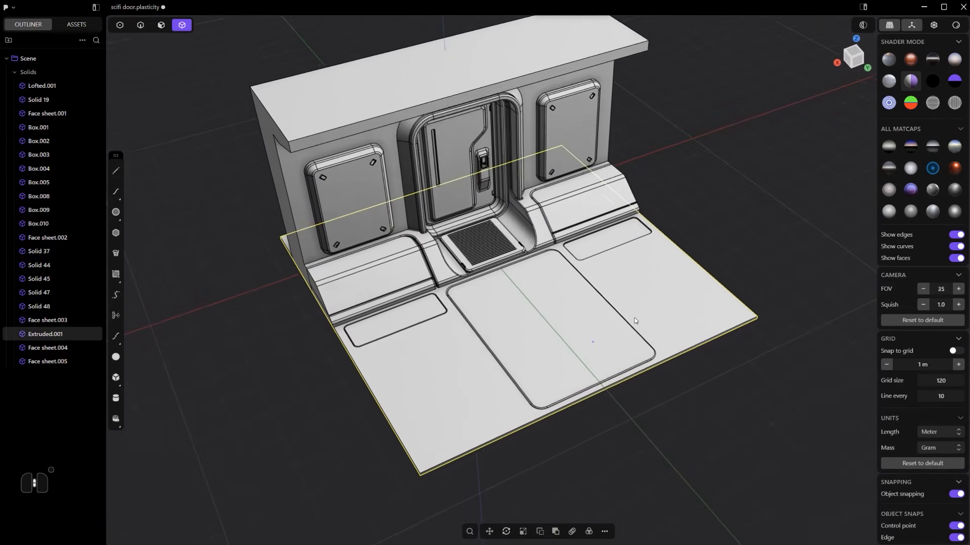
Fillet the lower front edge of the wall's overhang with a distance of about 0.079 m in the back view
{"action": "middle_click_drag", "start_coordinate": [510, 350], "coordinate": [617, 242], "text": "shift"}
{"action": "scroll", "coordinate": [590, 219], "scroll_direction": "up", "scroll_amount": 3}
{"action": "middle_click_drag", "start_coordinate": [613, 265], "coordinate": [562, 259], "text": "shift"}
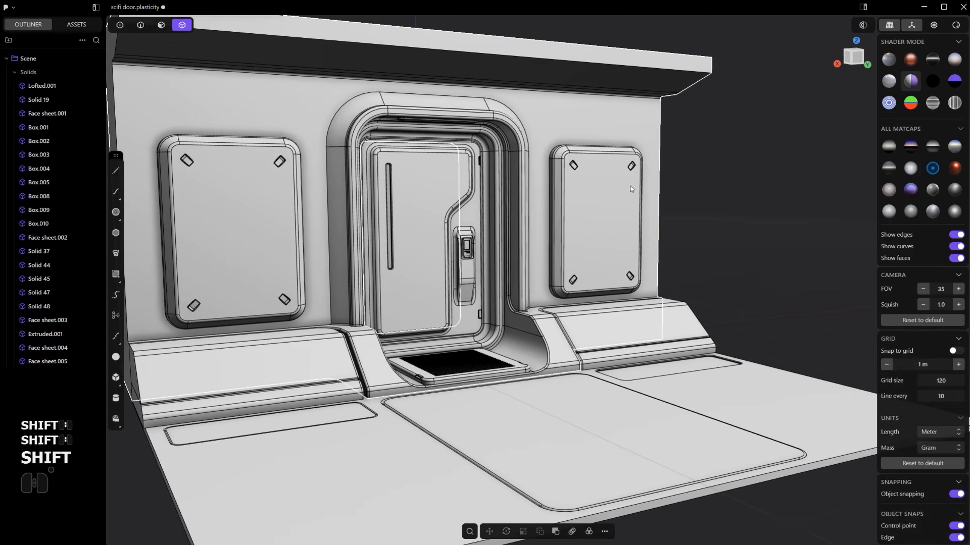
{"action": "middle_click_drag", "start_coordinate": [537, 156], "coordinate": [480, 147], "text": "alt"}
{"action": "scroll", "coordinate": [480, 148], "scroll_direction": "down", "scroll_amount": 3}
{"action": "middle_click_drag", "start_coordinate": [500, 177], "coordinate": [565, 232], "text": "shift"}
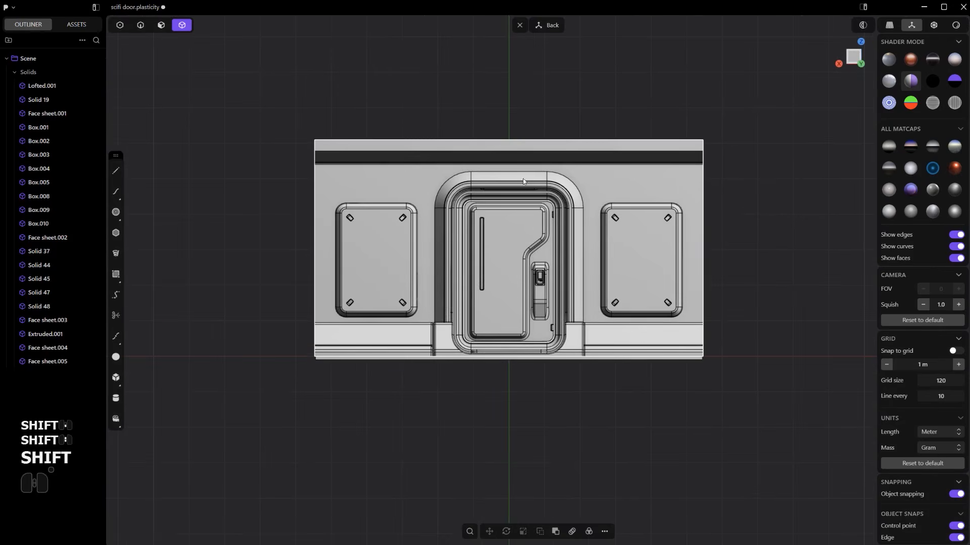
{"action": "scroll", "coordinate": [377, 180], "scroll_direction": "up", "scroll_amount": 5}
{"action": "middle_click_drag", "start_coordinate": [334, 175], "coordinate": [361, 157], "text": "shift"}
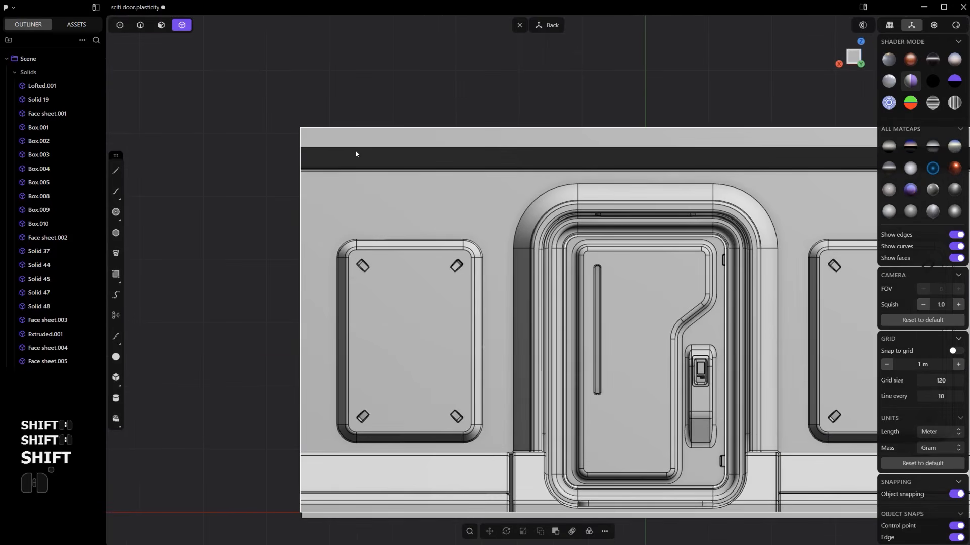
{"action": "key", "text": "2"}
{"action": "right_click", "coordinate": [362, 150]}
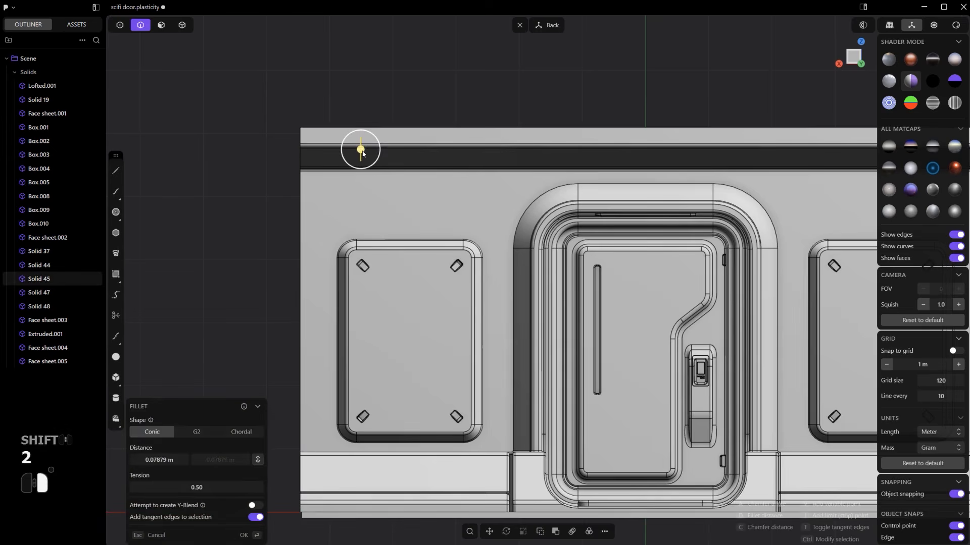
{"action": "key", "text": "Escape"}
Draw a rectangle of about 2.65 by 0.56 m over the overhang near its outer end, above the side panel
{"action": "middle_click_drag", "start_coordinate": [368, 137], "coordinate": [334, 140], "text": "shift"}
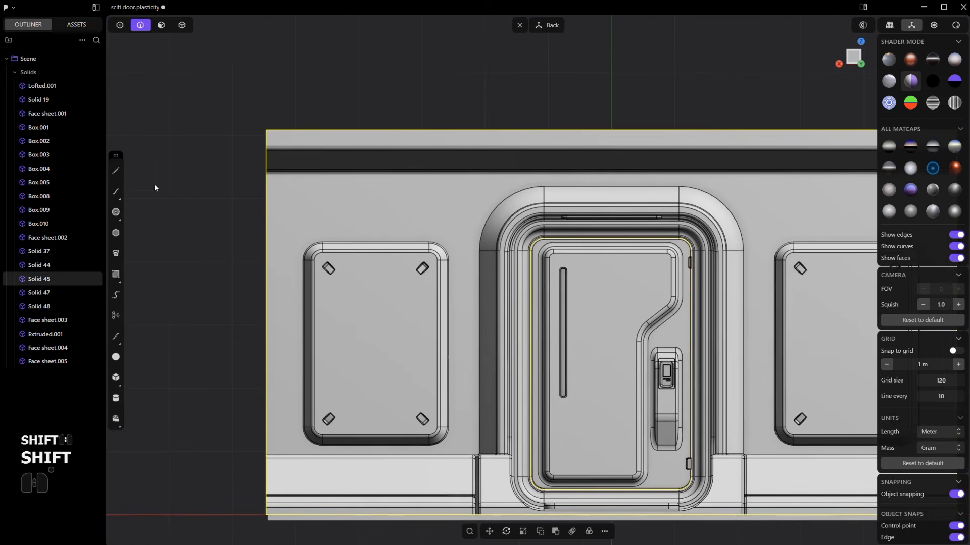
{"action": "left_click", "coordinate": [116, 274]}
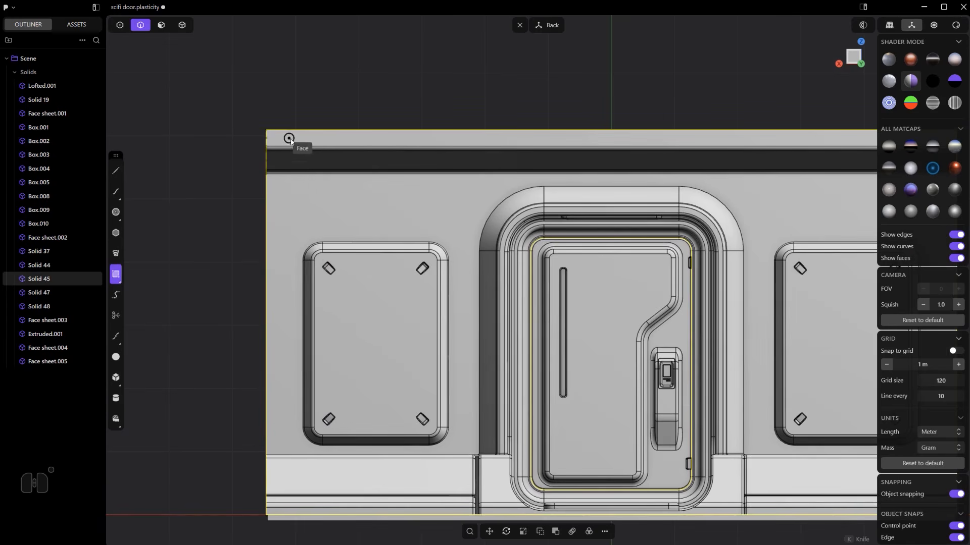
{"action": "left_click", "coordinate": [289, 138]}
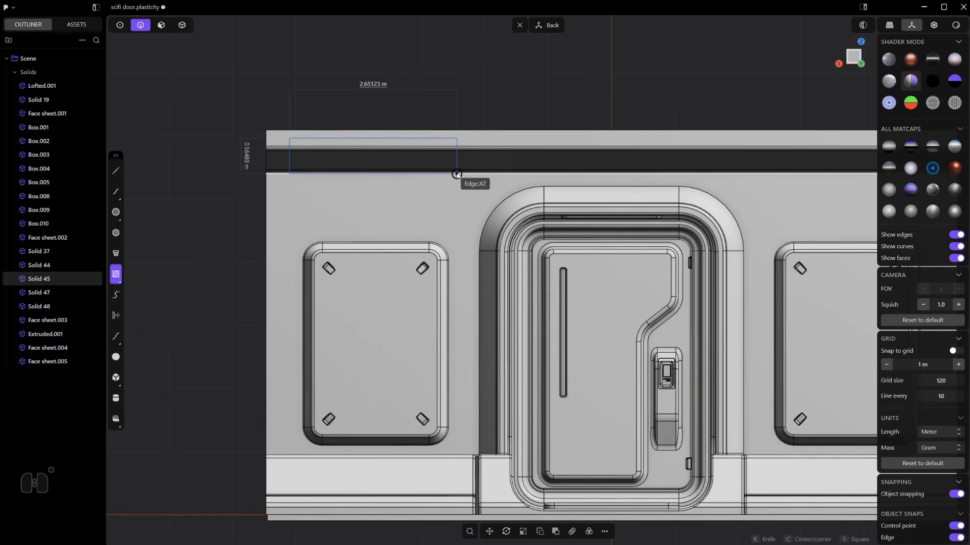
{"action": "left_click", "coordinate": [456, 173]}
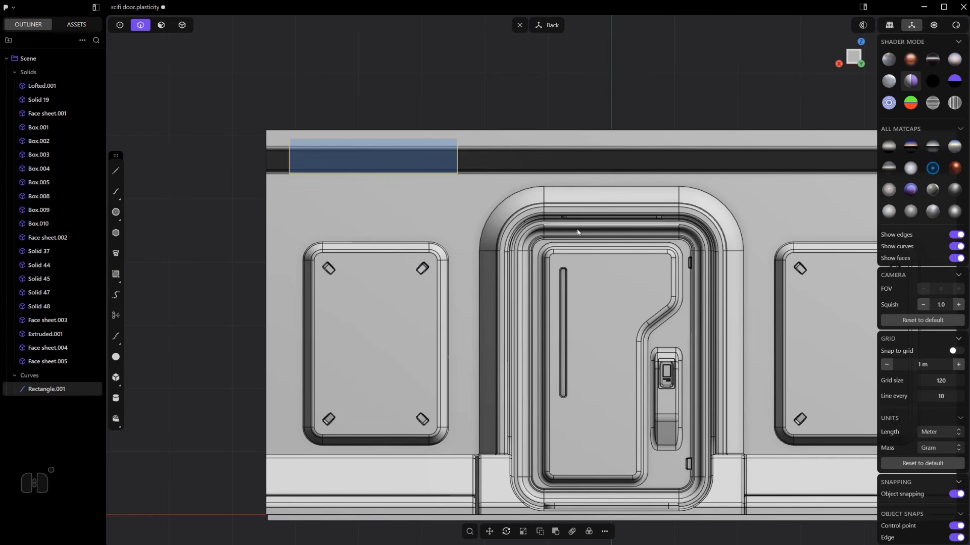
Scale the overhang rectangle to a smaller height and move it slightly upward
{"action": "key", "text": "s"}
{"action": "key", "text": "z"}
{"action": "key", "text": "y"}
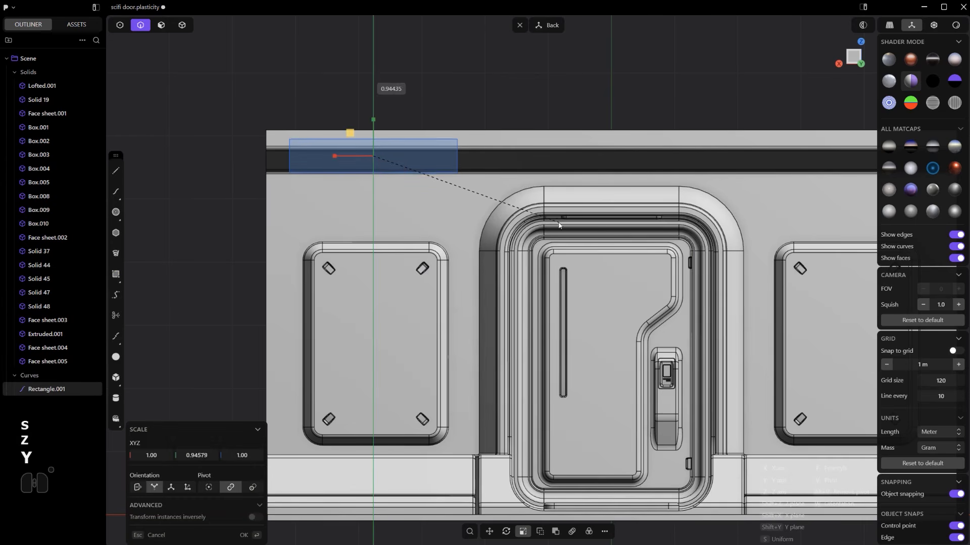
{"action": "left_click", "coordinate": [336, 246]}
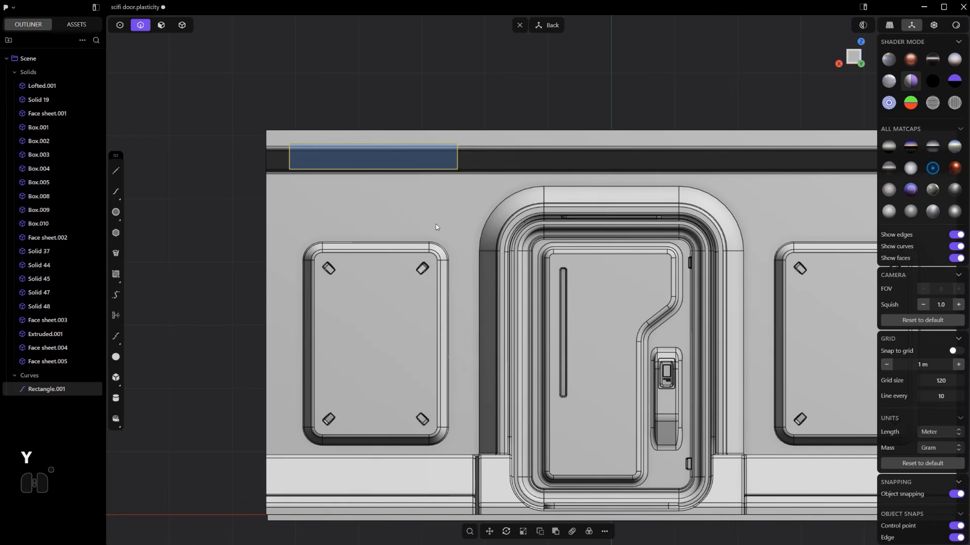
{"action": "key", "text": "g"}
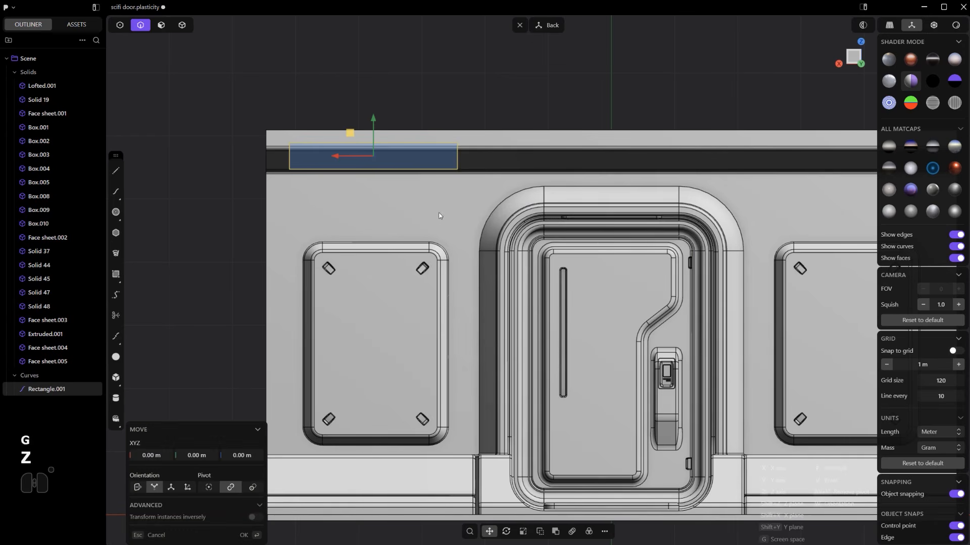
{"action": "key", "text": "y"}
{"action": "left_click", "coordinate": [438, 208]}
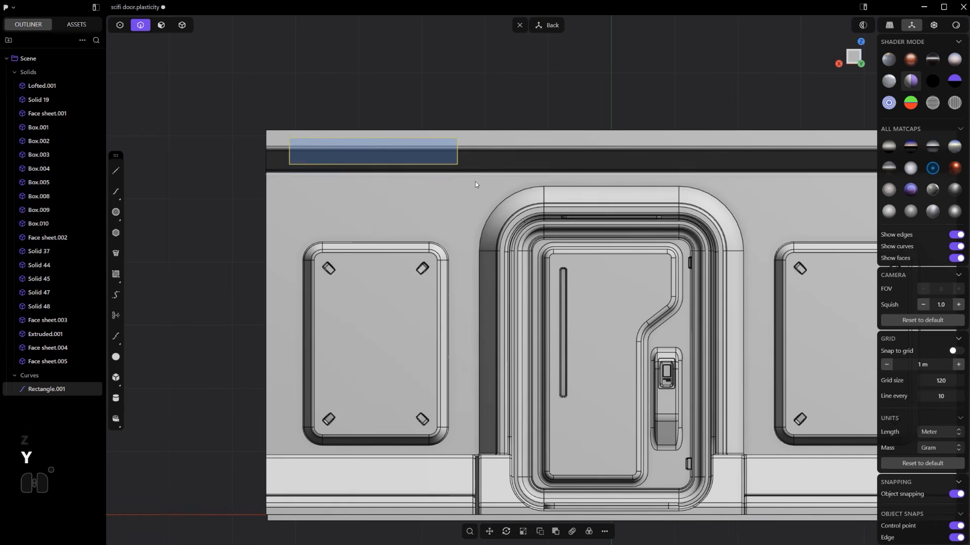
{"action": "key", "text": "1"}
{"action": "key", "text": "2"}
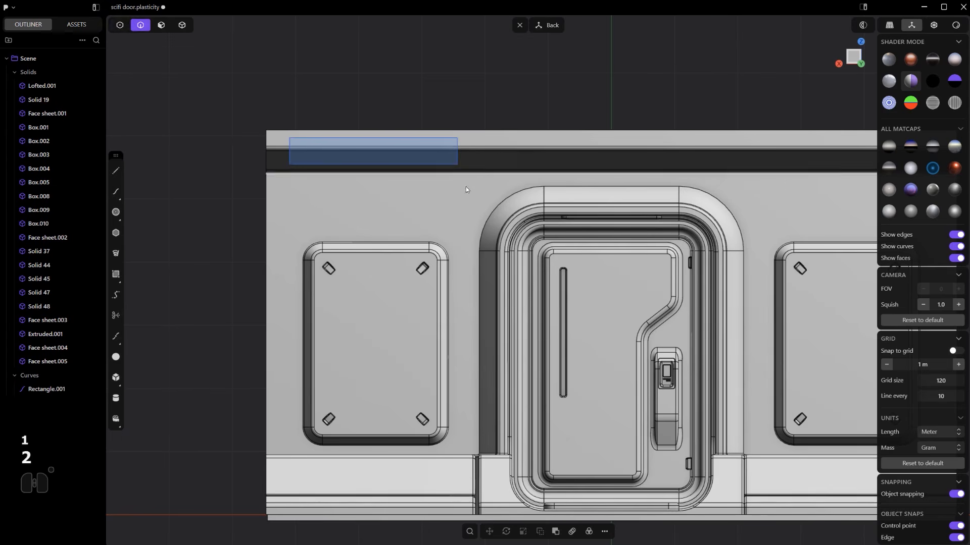
Fillet the four corners of the rectangle over the wall's overhang with a small radius
{"action": "key", "text": "1"}
{"action": "left_click_drag", "start_coordinate": [475, 189], "coordinate": [272, 86]}
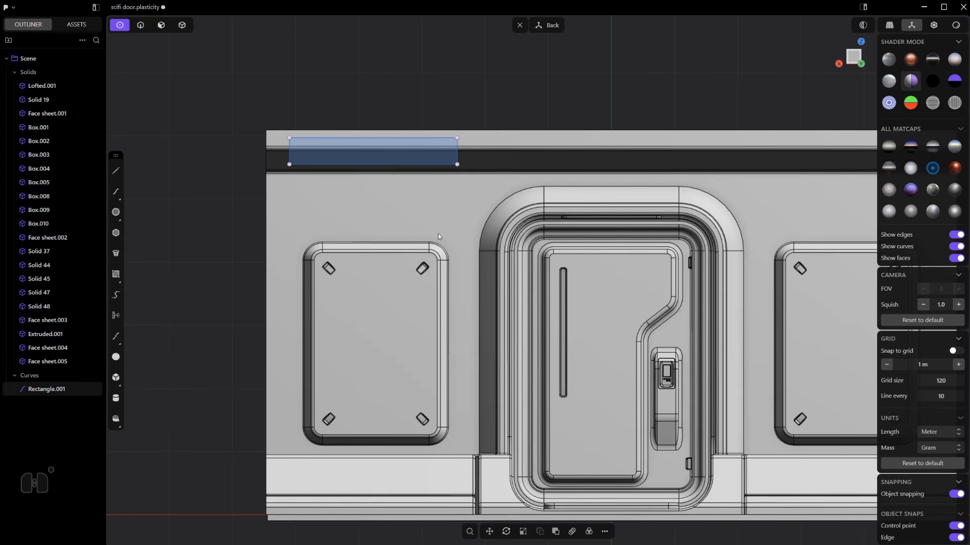
{"action": "key", "text": "b"}
{"action": "left_click_drag", "start_coordinate": [373, 150], "coordinate": [374, 148]}
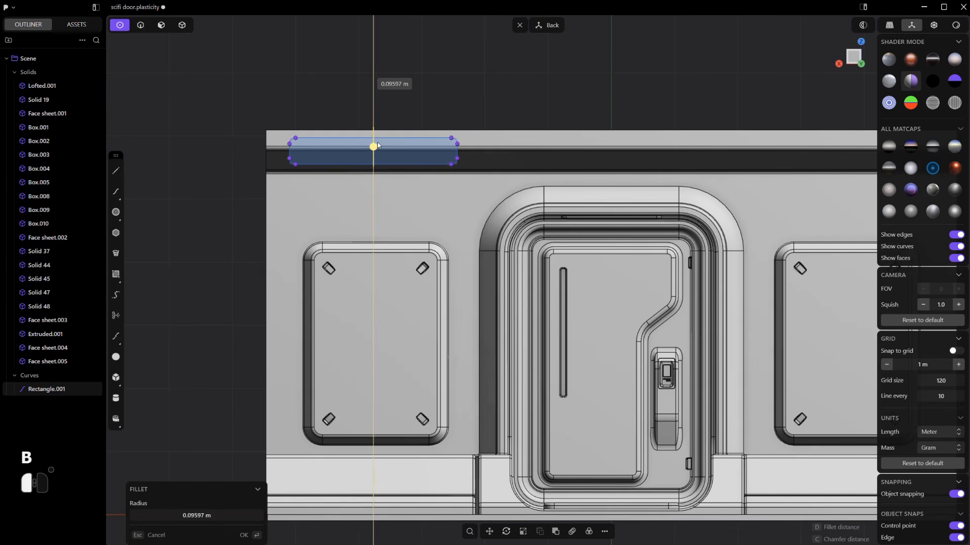
{"action": "left_click", "coordinate": [386, 135]}
Imprint the rounded rectangle onto the wall's overhang with the Vector method and delete the source curve
{"action": "scroll", "coordinate": [386, 135], "scroll_direction": "up", "scroll_amount": 3}
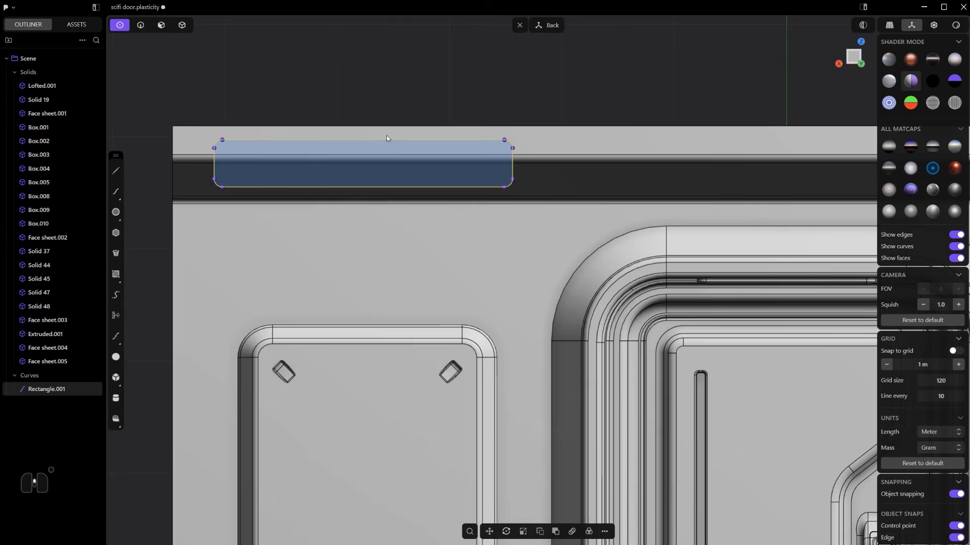
{"action": "key", "text": "shift+q"}
{"action": "left_click", "coordinate": [431, 264]}
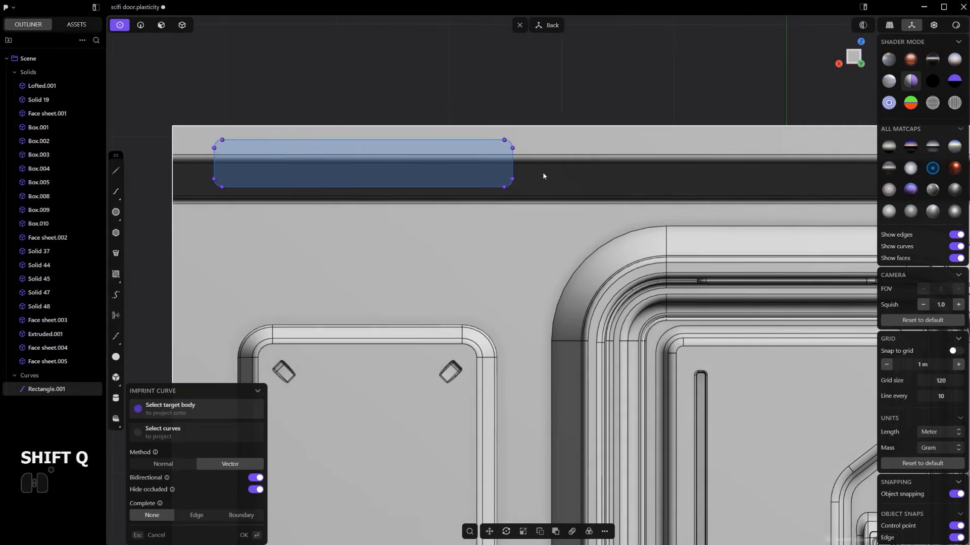
{"action": "key", "text": "2"}
{"action": "left_click", "coordinate": [521, 172]}
{"action": "key", "text": "x"}
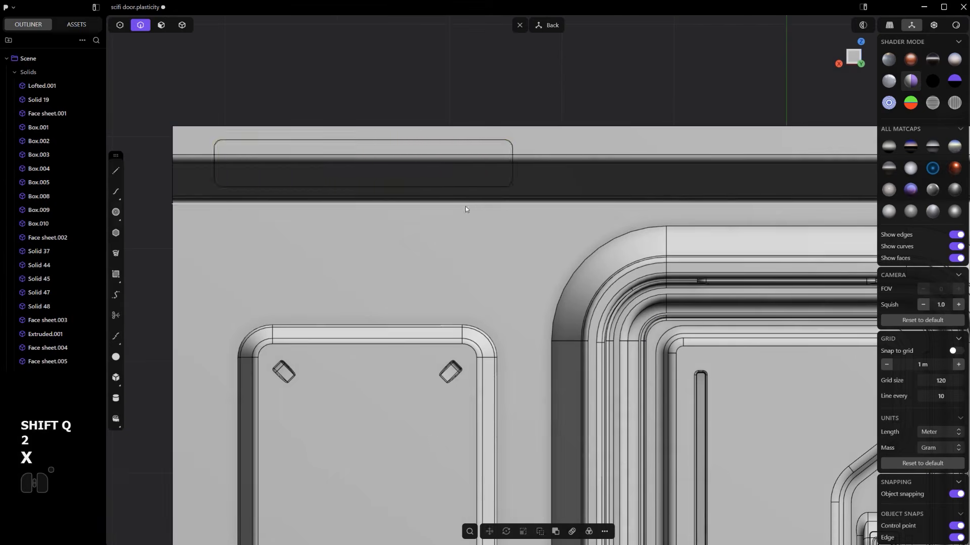
Push the imprinted faces on the overhang's front and underside inward to form a shallow recess
{"action": "scroll", "coordinate": [465, 206], "scroll_direction": "up", "scroll_amount": 2}
{"action": "key", "text": "3"}
{"action": "left_click", "coordinate": [483, 185]}
{"action": "left_click", "coordinate": [482, 186]}
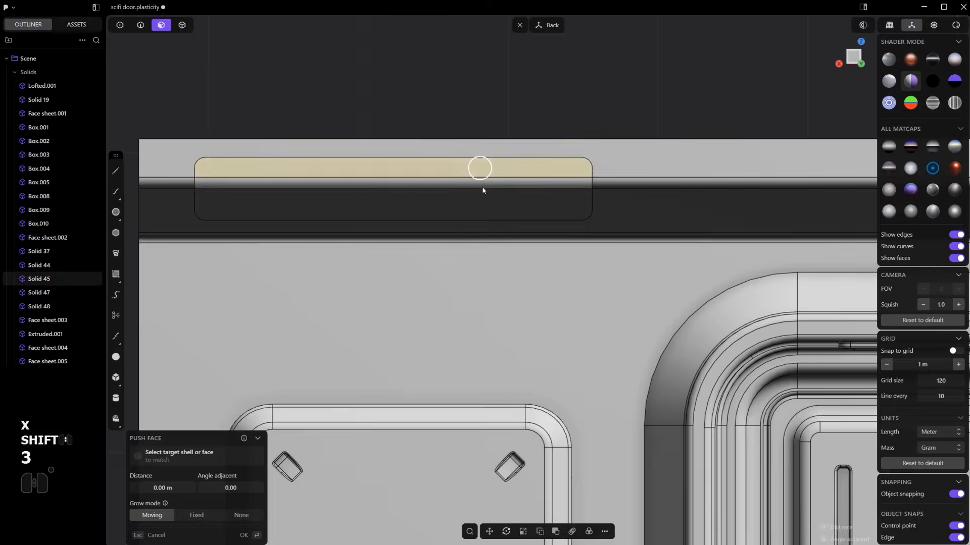
{"action": "middle_click_drag", "start_coordinate": [483, 202], "coordinate": [585, 199]}
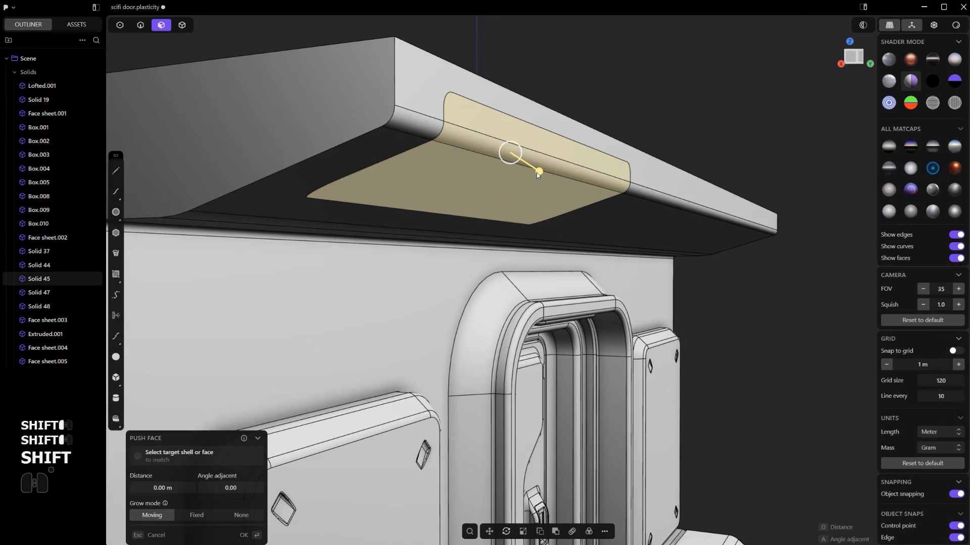
{"action": "left_click_drag", "start_coordinate": [540, 175], "coordinate": [534, 165]}
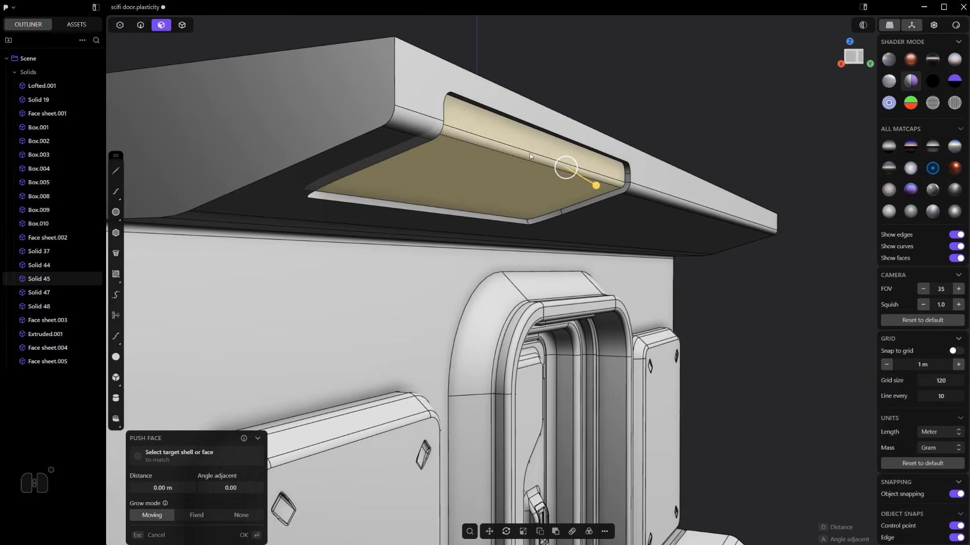
Duplicate the recessed overhang faces as sheets and thicken them slightly into an inset panel
{"action": "key", "text": "2"}
{"action": "left_click", "coordinate": [529, 147]}
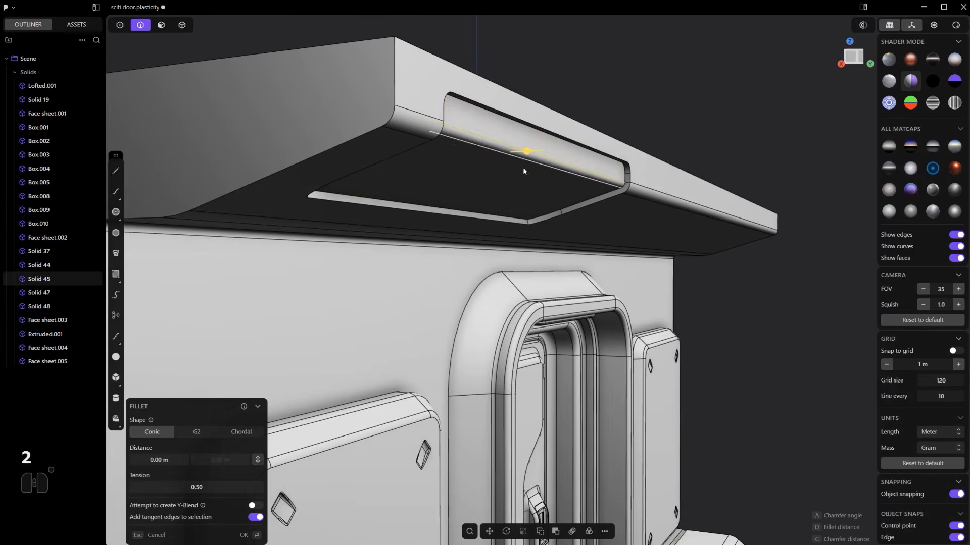
{"action": "left_click", "coordinate": [511, 135], "text": "shift"}
{"action": "left_click", "coordinate": [489, 169], "text": "shift"}
{"action": "key", "text": "shift+d"}
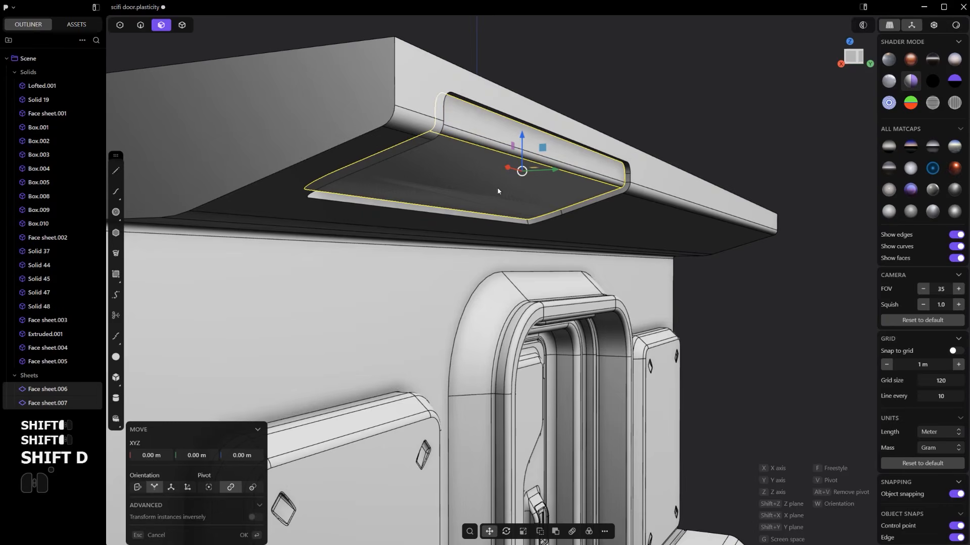
{"action": "key", "text": "shift+f"}
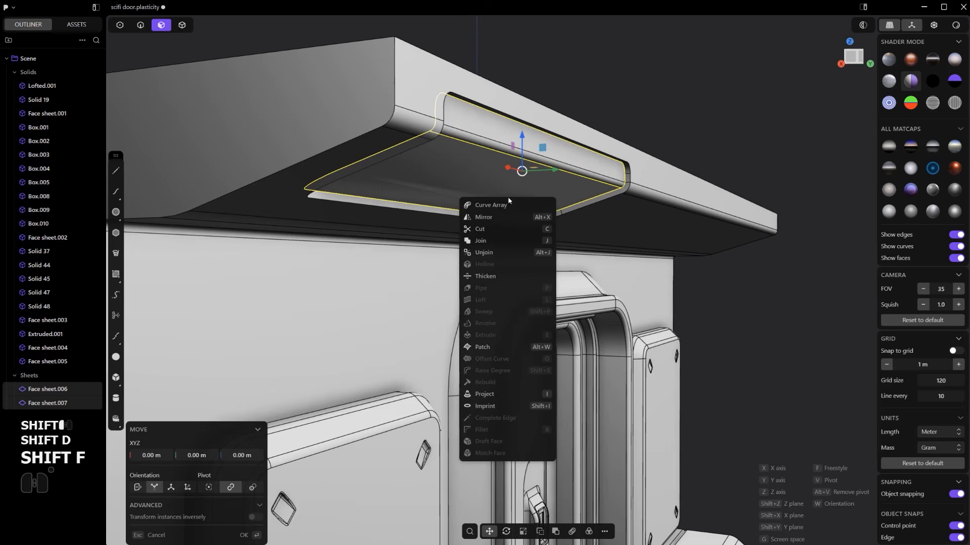
{"action": "left_click", "coordinate": [500, 276]}
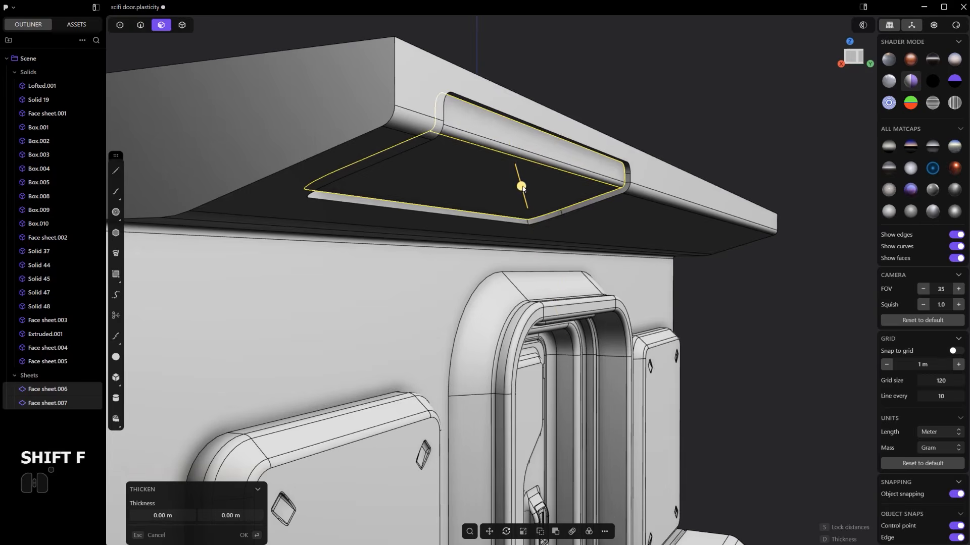
{"action": "left_click_drag", "start_coordinate": [522, 187], "coordinate": [523, 191]}
{"action": "right_click", "coordinate": [524, 192]}
Fillet the outer edge of the overhang recess with a distance of about 0.021 m
{"action": "key", "text": "2"}
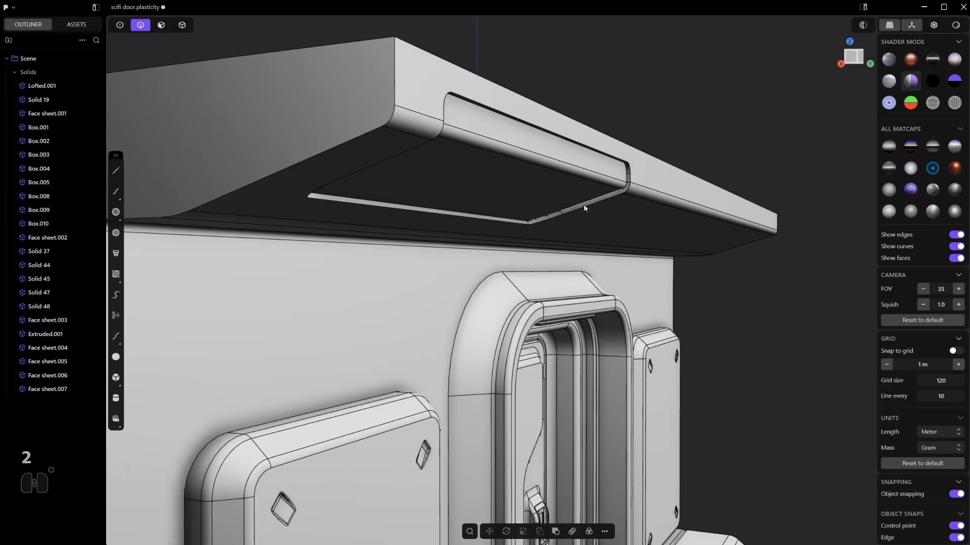
{"action": "left_click", "coordinate": [584, 206]}
{"action": "left_click", "coordinate": [605, 201]}
{"action": "left_click_drag", "start_coordinate": [605, 201], "coordinate": [607, 202]}
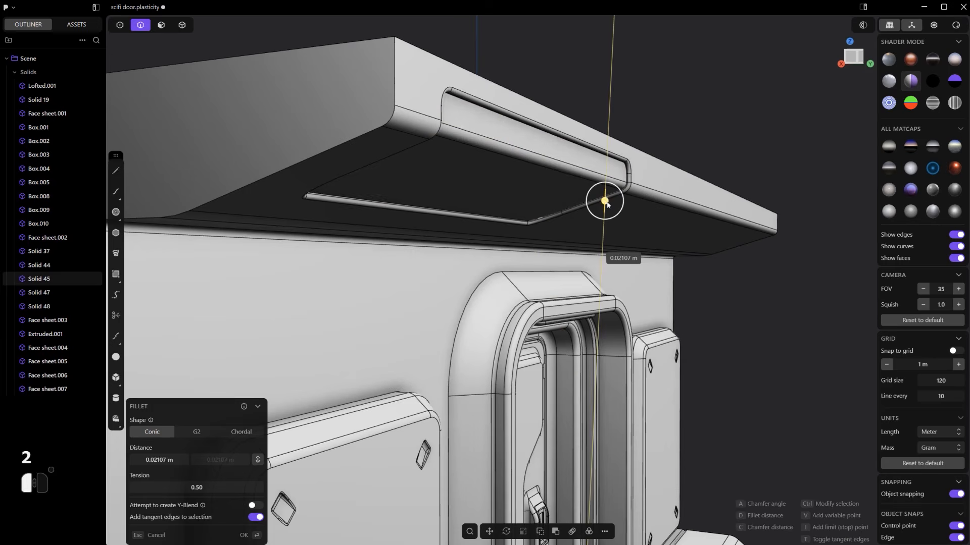
{"action": "right_click", "coordinate": [606, 202]}
Fillet the outer edge of the inset overhang panel with a distance of about 0.008 m
{"action": "scroll", "coordinate": [604, 192], "scroll_direction": "up", "scroll_amount": 3}
{"action": "left_click", "coordinate": [605, 140]}
{"action": "key", "text": "f"}
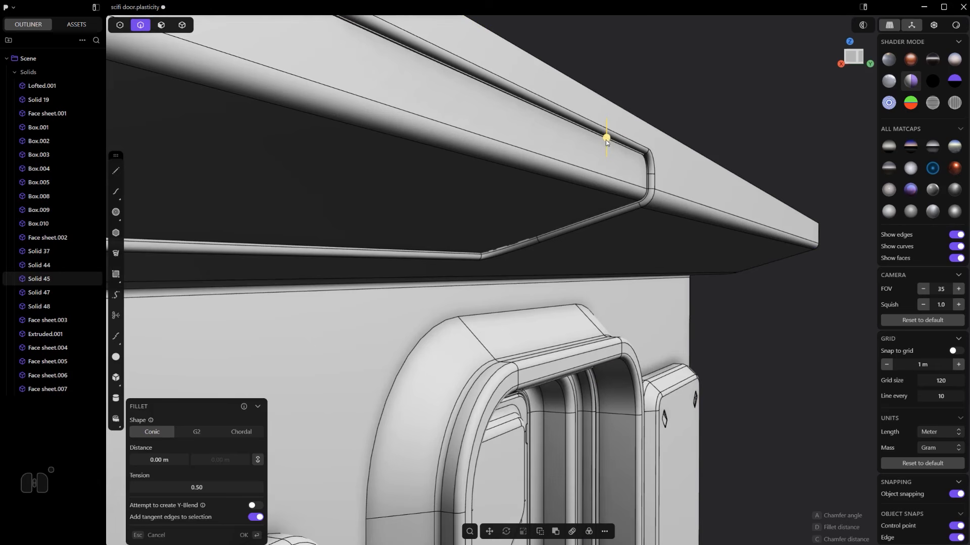
{"action": "left_click_drag", "start_coordinate": [646, 165], "coordinate": [649, 164]}
{"action": "scroll", "coordinate": [649, 166], "scroll_direction": "up", "scroll_amount": 4}
{"action": "right_click", "coordinate": [648, 170]}
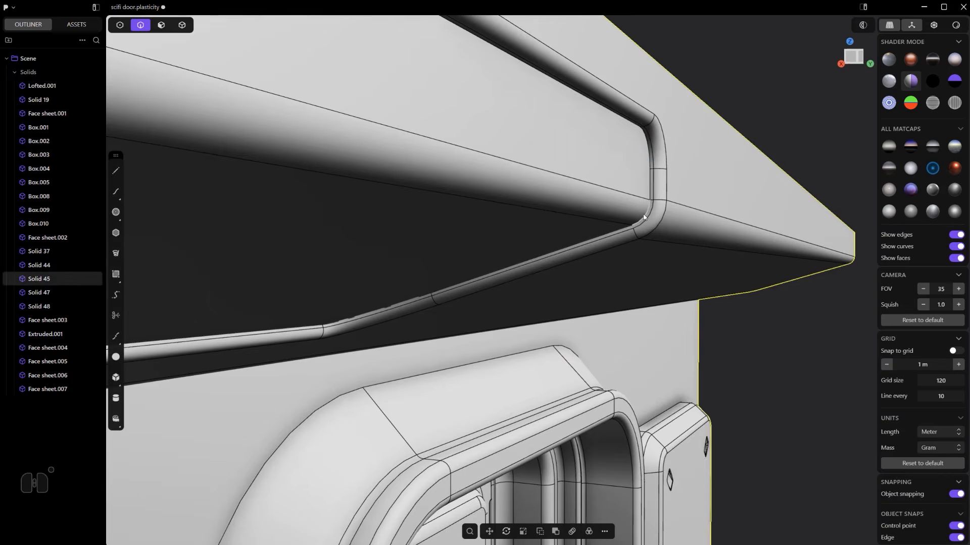
{"action": "left_click", "coordinate": [644, 217]}
{"action": "key", "text": "f"}
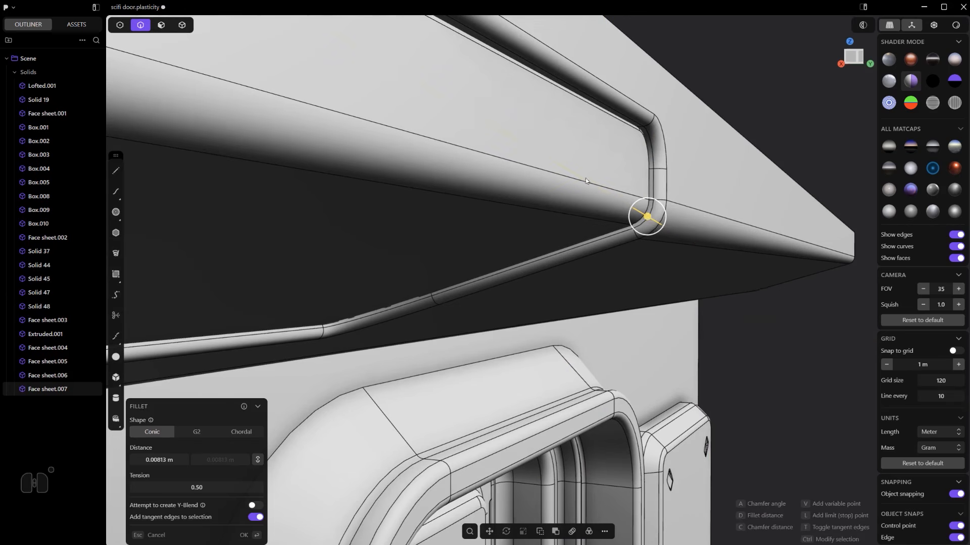
{"action": "middle_click_drag", "start_coordinate": [586, 181], "coordinate": [465, 178]}
{"action": "right_click", "coordinate": [546, 186]}
Mirror the wall solid with its overhang recess across the vertical centre plane and union the halves
{"action": "scroll", "coordinate": [548, 188], "scroll_direction": "down", "scroll_amount": 4}
{"action": "scroll", "coordinate": [578, 185], "scroll_direction": "down", "scroll_amount": 5}
{"action": "scroll", "coordinate": [466, 179], "scroll_direction": "down", "scroll_amount": 1}
{"action": "left_click", "coordinate": [564, 96]}
{"action": "scroll", "coordinate": [487, 216], "scroll_direction": "up", "scroll_amount": 2}
{"action": "key", "text": "4"}
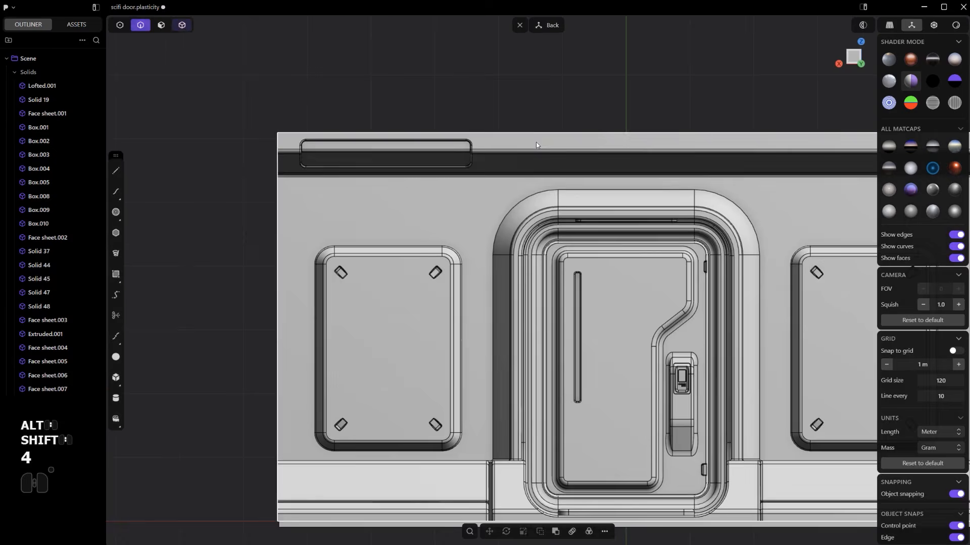
{"action": "left_click", "coordinate": [536, 145]}
{"action": "scroll", "coordinate": [535, 145], "scroll_direction": "down", "scroll_amount": 5}
{"action": "key", "text": "alt+x"}
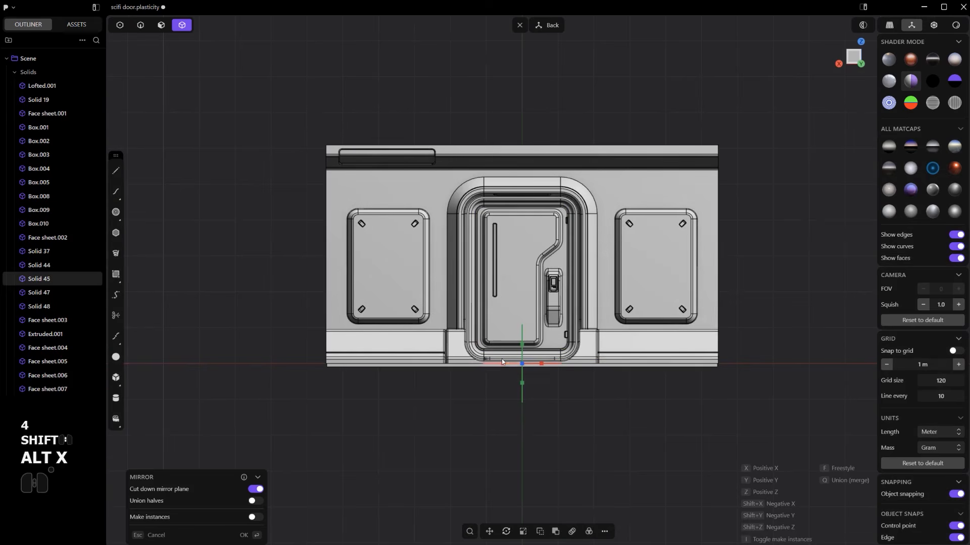
{"action": "key", "text": "q"}
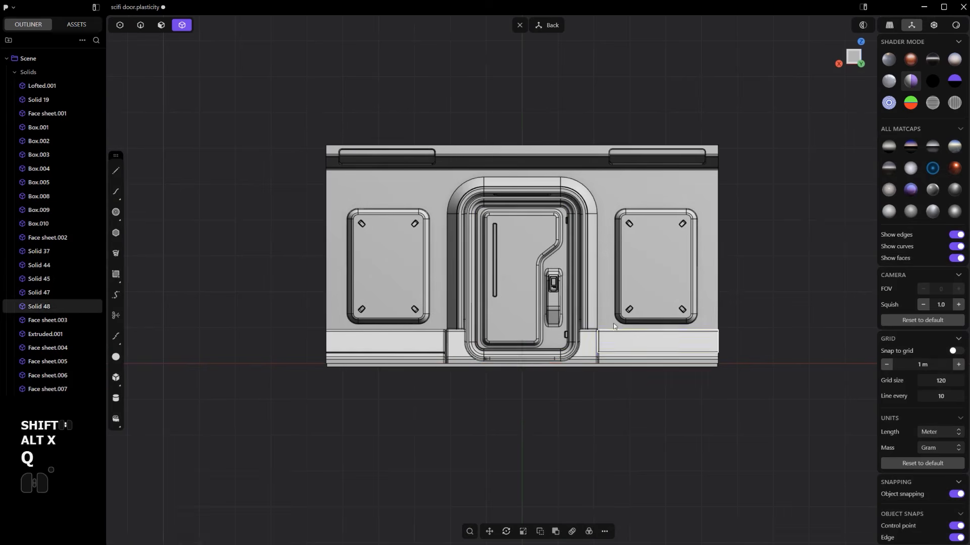
Mirror the inset overhang panel across the wall's centre into the recess at the opposite end
{"action": "left_click", "coordinate": [403, 159], "text": "shift"}
{"action": "scroll", "coordinate": [400, 158], "scroll_direction": "up", "scroll_amount": 4}
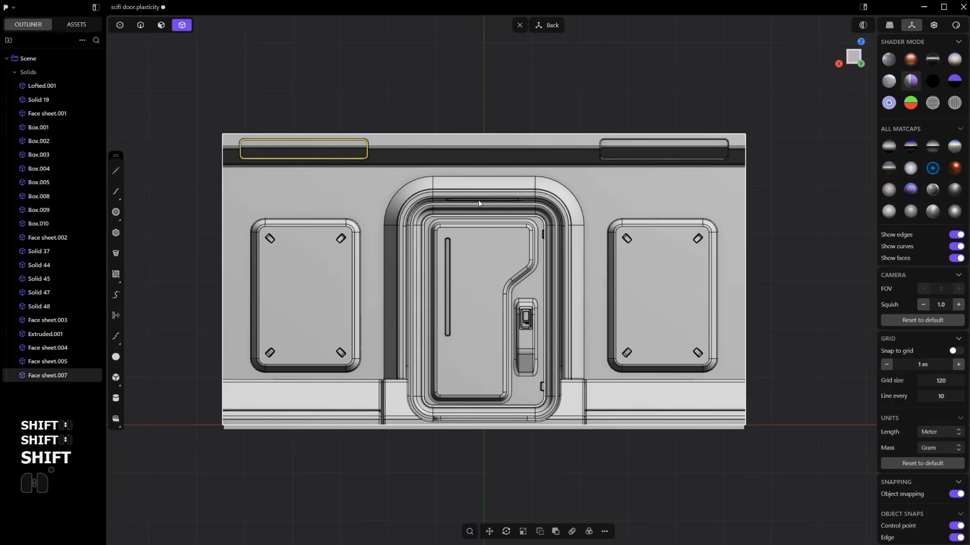
{"action": "key", "text": "alt+x"}
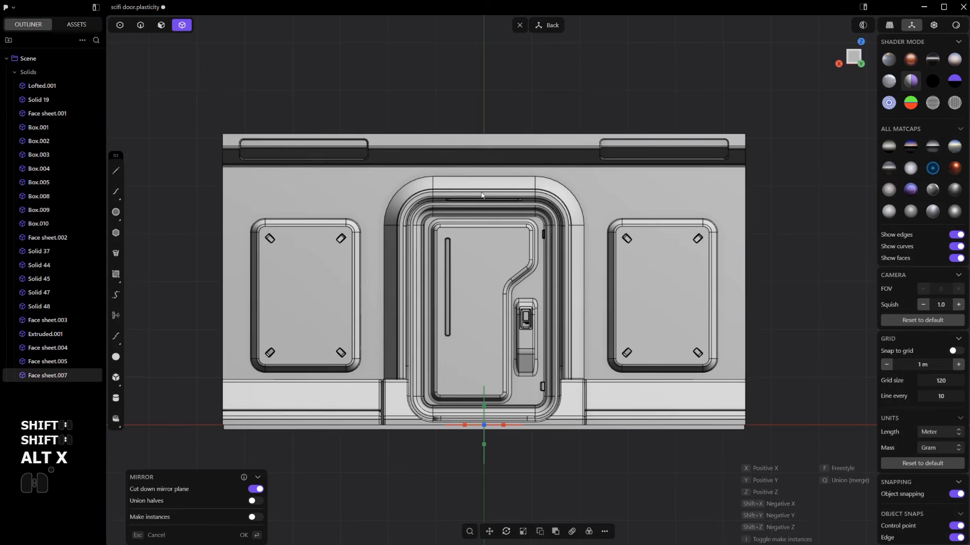
{"action": "left_click", "coordinate": [469, 426]}
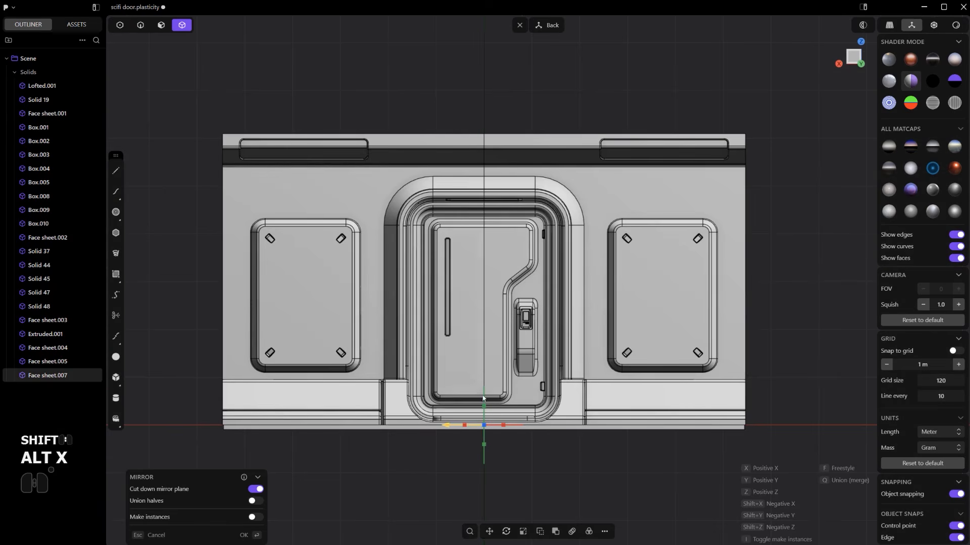
{"action": "right_click", "coordinate": [790, 197]}
Draw a cylinder base of about 0.144 m radius inside a front rounded corner of the central floor panel, in top view
{"action": "middle_click_drag", "start_coordinate": [568, 268], "coordinate": [520, 267]}
{"action": "scroll", "coordinate": [580, 256], "scroll_direction": "down", "scroll_amount": 5}
{"action": "scroll", "coordinate": [550, 307], "scroll_direction": "up", "scroll_amount": 4}
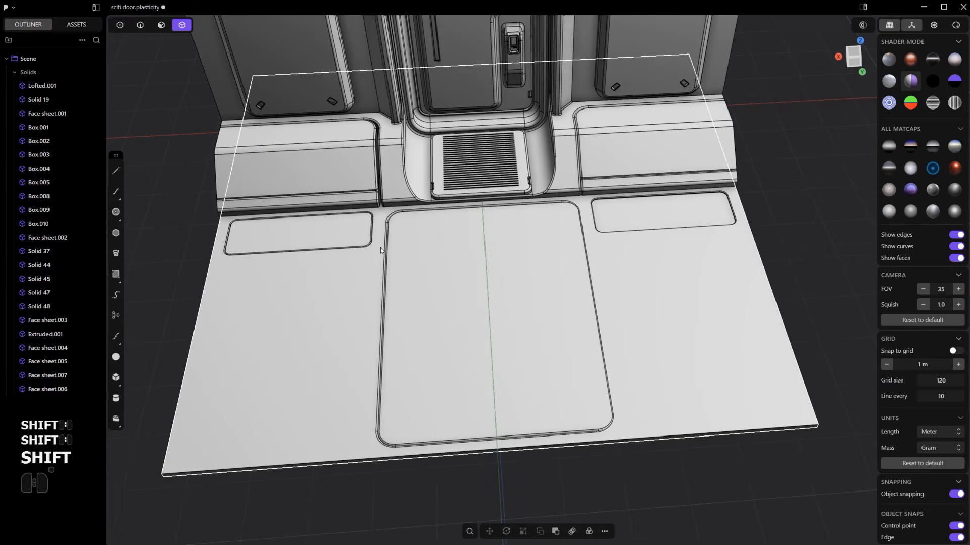
{"action": "middle_click_drag", "start_coordinate": [507, 302], "coordinate": [586, 182]}
{"action": "middle_click_drag", "start_coordinate": [520, 151], "coordinate": [525, 181], "text": "alt"}
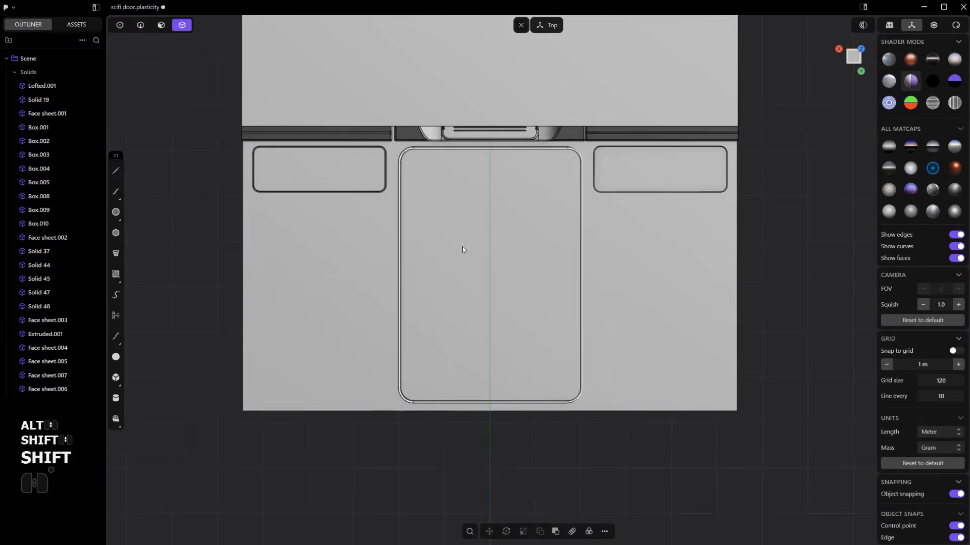
{"action": "scroll", "coordinate": [208, 345], "scroll_direction": "up", "scroll_amount": 3}
{"action": "scroll", "coordinate": [465, 407], "scroll_direction": "up", "scroll_amount": 3}
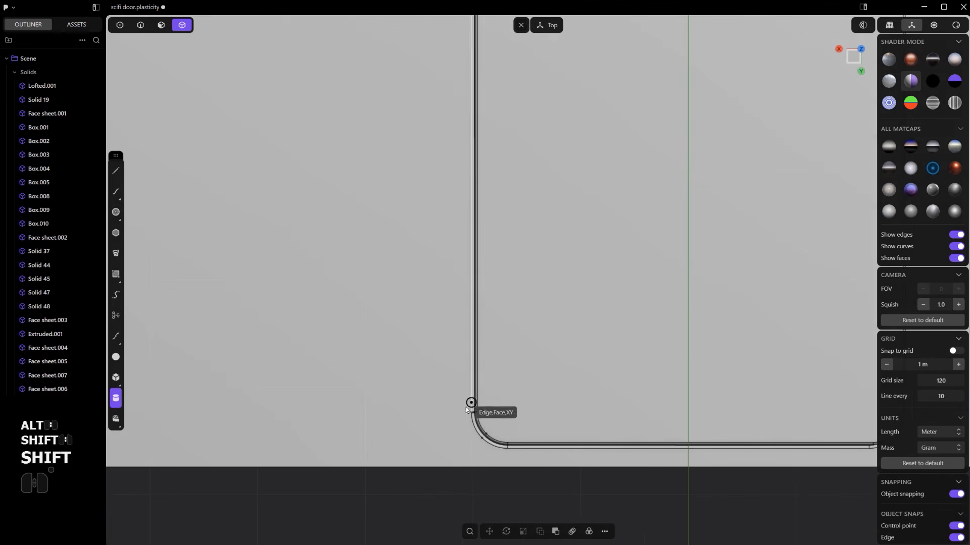
{"action": "left_click", "coordinate": [507, 412]}
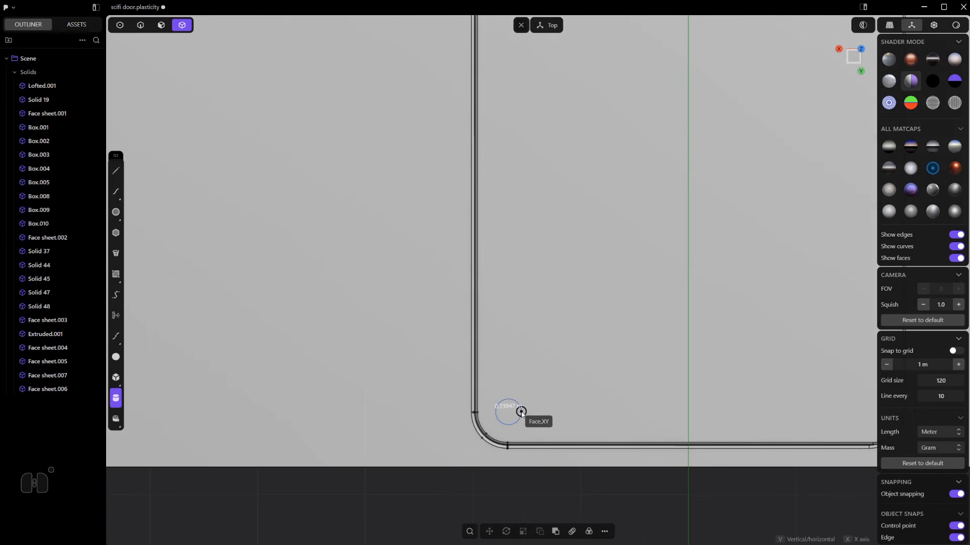
{"action": "left_click", "coordinate": [523, 413]}
Sink the cylinder about 0.043 m into the central floor panel as a cut, keeping the tool body
{"action": "middle_click_drag", "start_coordinate": [557, 437], "coordinate": [531, 389], "text": "shift"}
{"action": "middle_click_drag", "start_coordinate": [531, 371], "coordinate": [510, 267]}
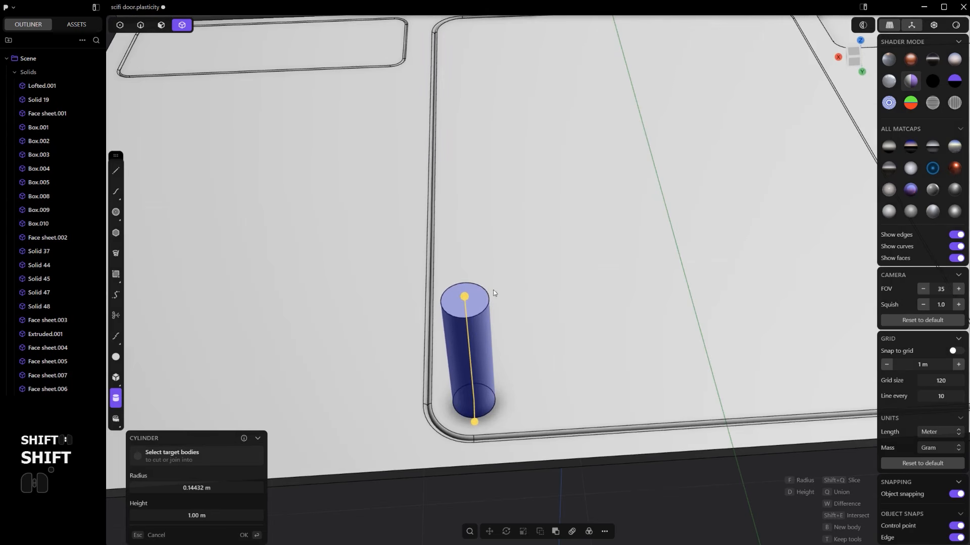
{"action": "left_click_drag", "start_coordinate": [468, 303], "coordinate": [485, 399]}
{"action": "key", "text": "t"}
{"action": "right_click", "coordinate": [529, 411]}
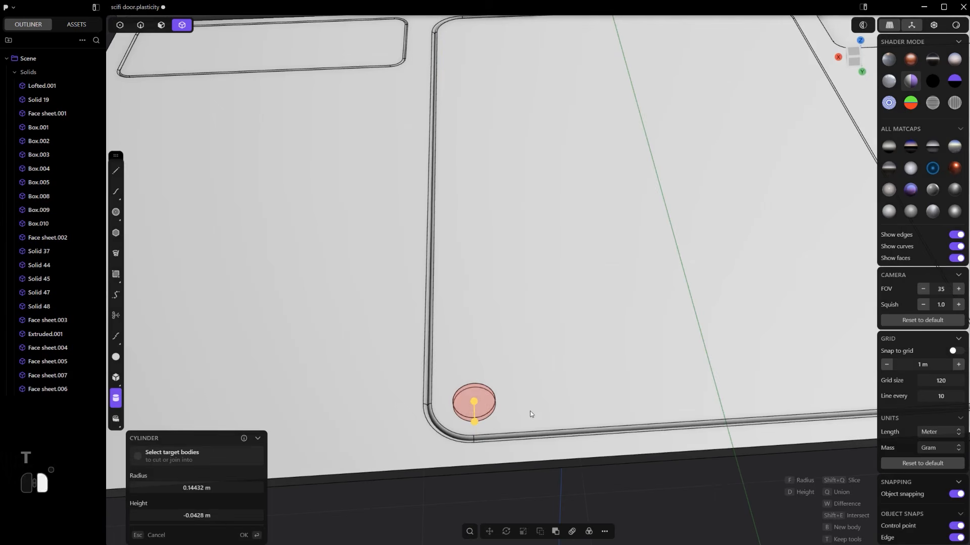
Delete the kept cylinder body from the round hole in the central floor panel
{"action": "middle_click_drag", "start_coordinate": [527, 408], "coordinate": [513, 332], "text": "alt"}
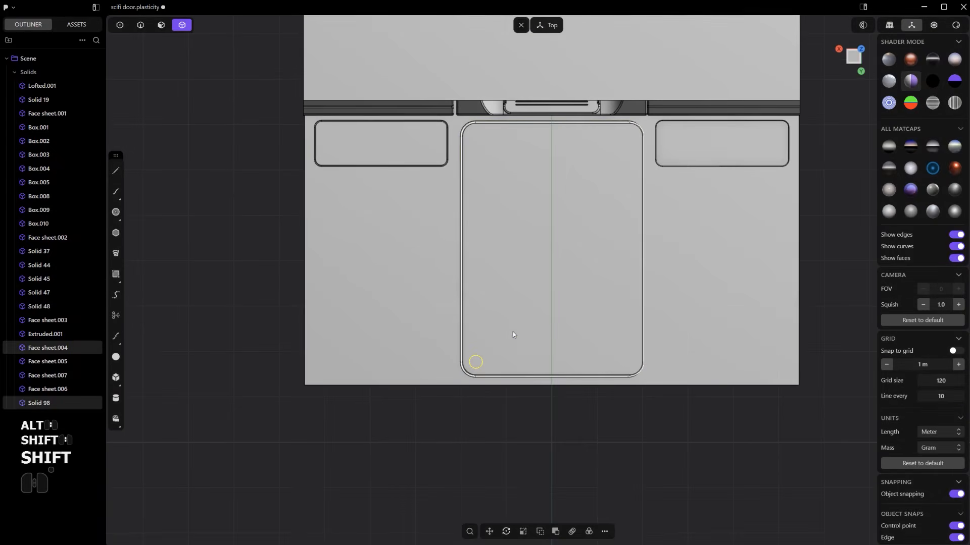
{"action": "left_click", "coordinate": [541, 359]}
{"action": "scroll", "coordinate": [462, 393], "scroll_direction": "up", "scroll_amount": 3}
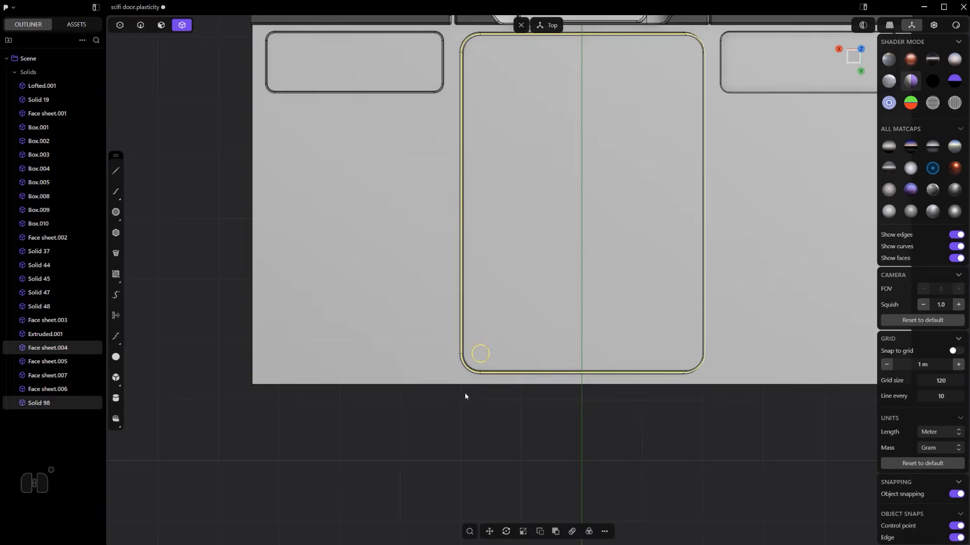
{"action": "key", "text": "x"}
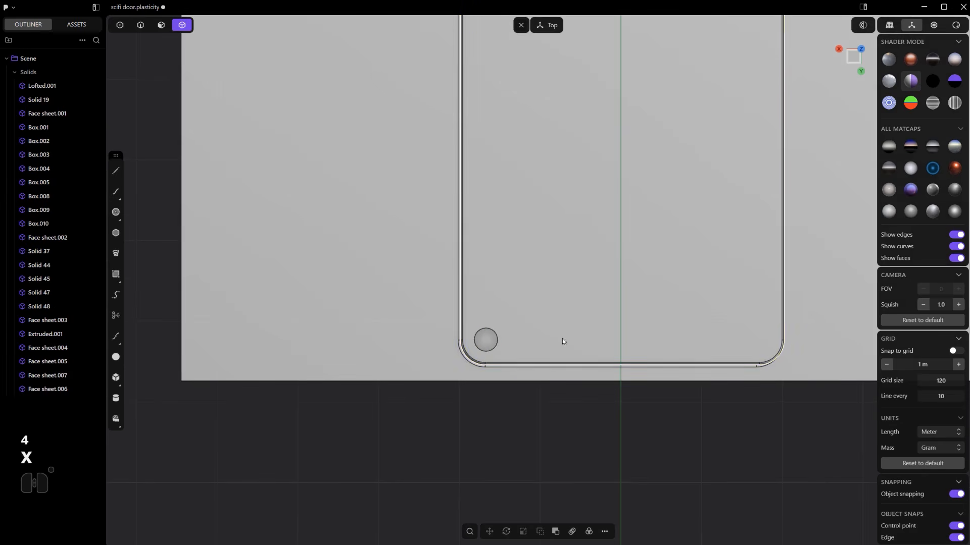
Fillet the upper rim of the round hole in the central floor panel with a small distance
{"action": "key", "text": "2"}
{"action": "left_click_drag", "start_coordinate": [497, 340], "coordinate": [499, 345]}
{"action": "scroll", "coordinate": [499, 345], "scroll_direction": "up", "scroll_amount": 5}
{"action": "middle_click_drag", "start_coordinate": [499, 345], "coordinate": [502, 299]}
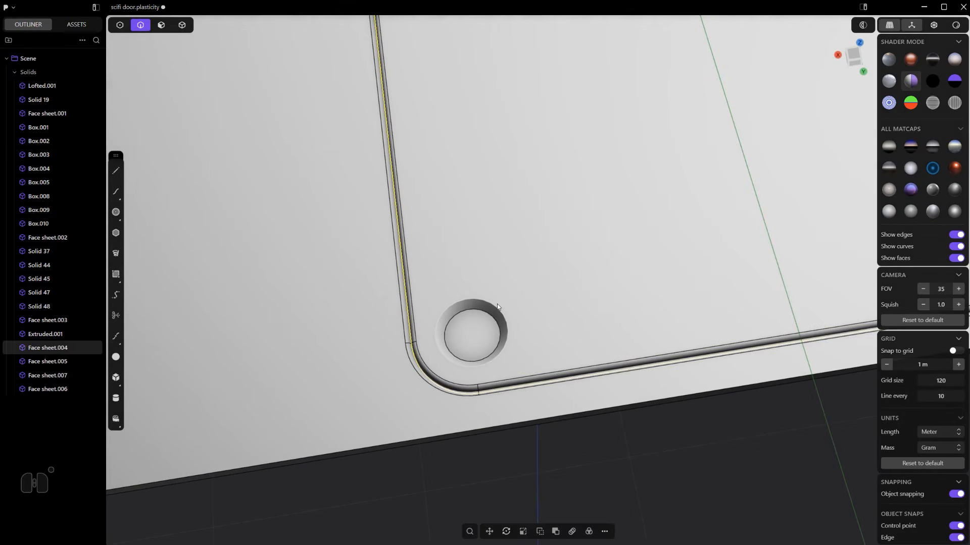
{"action": "mouse_move", "coordinate": [497, 306]}
{"action": "left_mouse_down"}
{"action": "mouse_move", "coordinate": [495, 318]}
{"action": "mouse_move", "coordinate": [499, 293]}
{"action": "left_mouse_up"}
{"action": "key", "text": "d"}
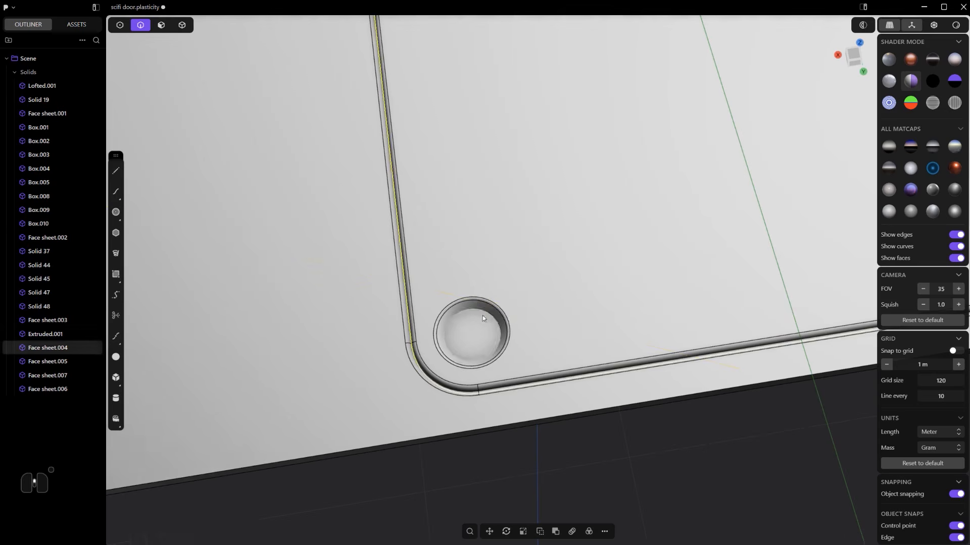
Duplicate the bottom face of the round hole as a sheet and thicken it into a disc
{"action": "scroll", "coordinate": [477, 328], "scroll_direction": "up", "scroll_amount": 4}
{"action": "key", "text": "3"}
{"action": "left_click_drag", "start_coordinate": [439, 373], "coordinate": [465, 356]}
{"action": "key", "text": "shift+d"}
{"action": "key", "text": "shift+f"}
{"action": "left_click", "coordinate": [439, 362]}
{"action": "right_click", "coordinate": [465, 356]}
Push the side face of the disc outward so the disc leaves only a thin gap inside the round hole
{"action": "key", "text": "2"}
{"action": "middle_click_drag", "start_coordinate": [503, 404], "coordinate": [500, 393]}
{"action": "key", "text": "3"}
{"action": "left_click", "coordinate": [508, 410]}
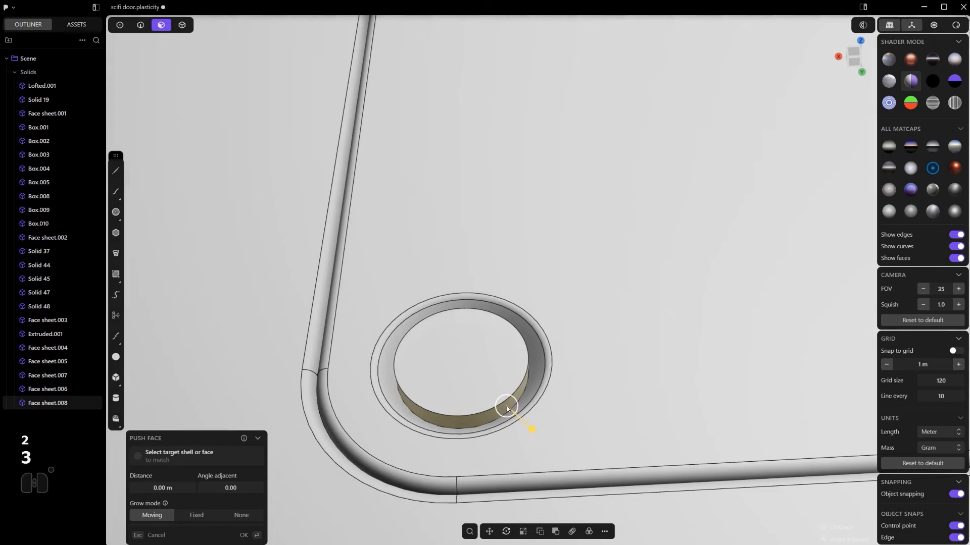
{"action": "left_click_drag", "start_coordinate": [530, 428], "coordinate": [544, 434]}
{"action": "right_click", "coordinate": [544, 435]}
{"action": "key", "text": "2"}
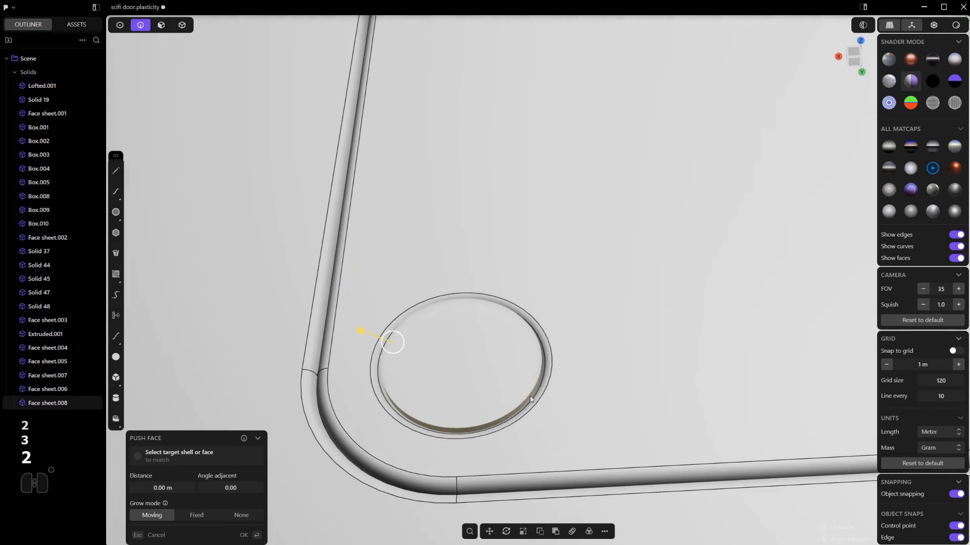
Fillet the upper edge of the disc inside the round hole with a distance of about 0.016 m
{"action": "left_click", "coordinate": [529, 396]}
{"action": "mouse_move", "coordinate": [529, 395]}
{"action": "left_mouse_down"}
{"action": "mouse_move", "coordinate": [526, 375]}
{"action": "mouse_move", "coordinate": [538, 383]}
{"action": "left_mouse_up"}
{"action": "right_click", "coordinate": [526, 375]}
{"action": "key", "text": "f"}
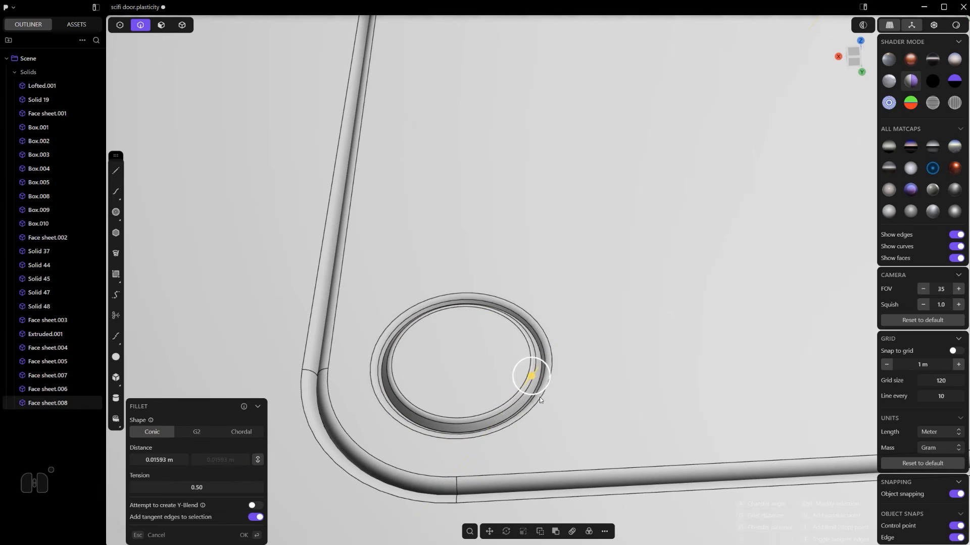
{"action": "left_click", "coordinate": [546, 370], "text": "ctrl"}
{"action": "right_click", "coordinate": [547, 371]}
Mirror the central floor panel with its round hole across the X centre plane and union the two halves
{"action": "scroll", "coordinate": [547, 372], "scroll_direction": "down", "scroll_amount": 6}
{"action": "middle_click_drag", "start_coordinate": [546, 372], "coordinate": [580, 216], "text": "alt"}
{"action": "scroll", "coordinate": [606, 278], "scroll_direction": "down", "scroll_amount": 4}
{"action": "middle_click_drag", "start_coordinate": [628, 327], "coordinate": [536, 382], "text": "shift"}
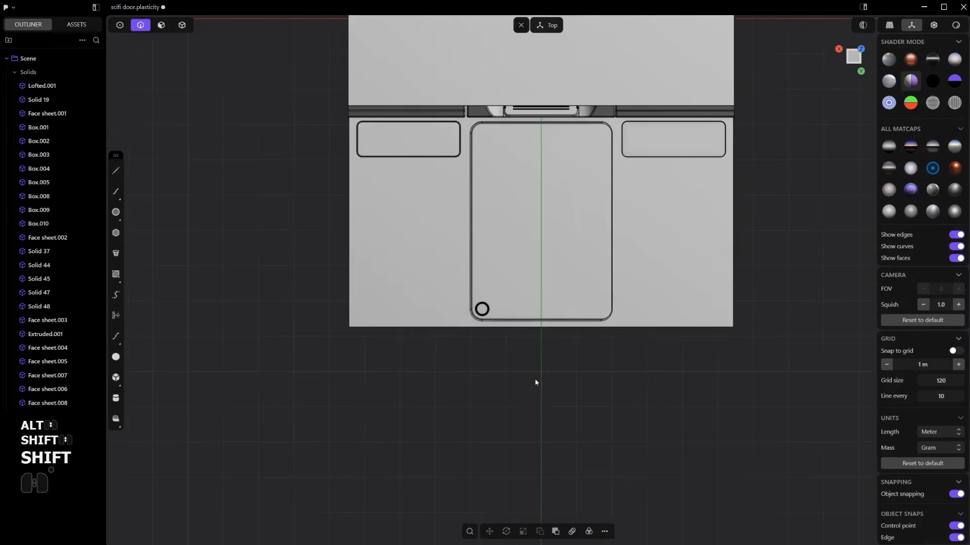
{"action": "scroll", "coordinate": [531, 372], "scroll_direction": "up", "scroll_amount": 3}
{"action": "key", "text": "4"}
{"action": "left_click", "coordinate": [524, 262]}
{"action": "middle_click_drag", "start_coordinate": [495, 333], "coordinate": [486, 354], "text": "shift"}
{"action": "scroll", "coordinate": [486, 353], "scroll_direction": "down", "scroll_amount": 3}
{"action": "key", "text": "alt+x"}
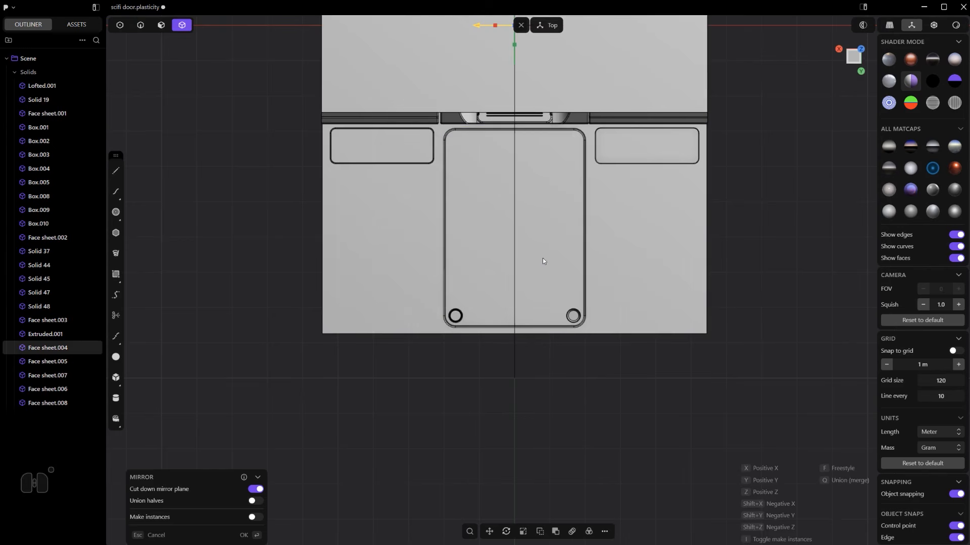
{"action": "key", "text": "q"}
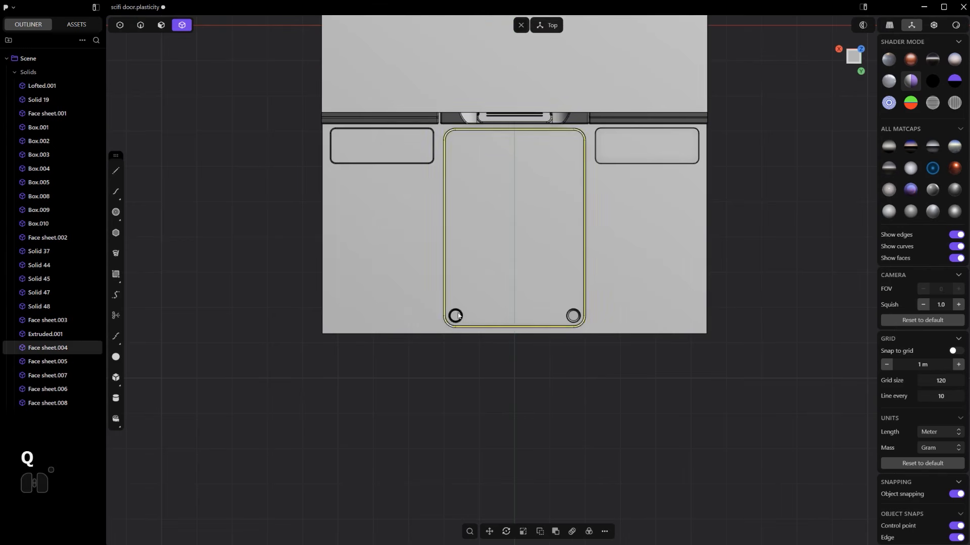
Mirror the round disc across the X centre plane into the opposite hole of the central floor panel
{"action": "key", "text": "alt+x"}
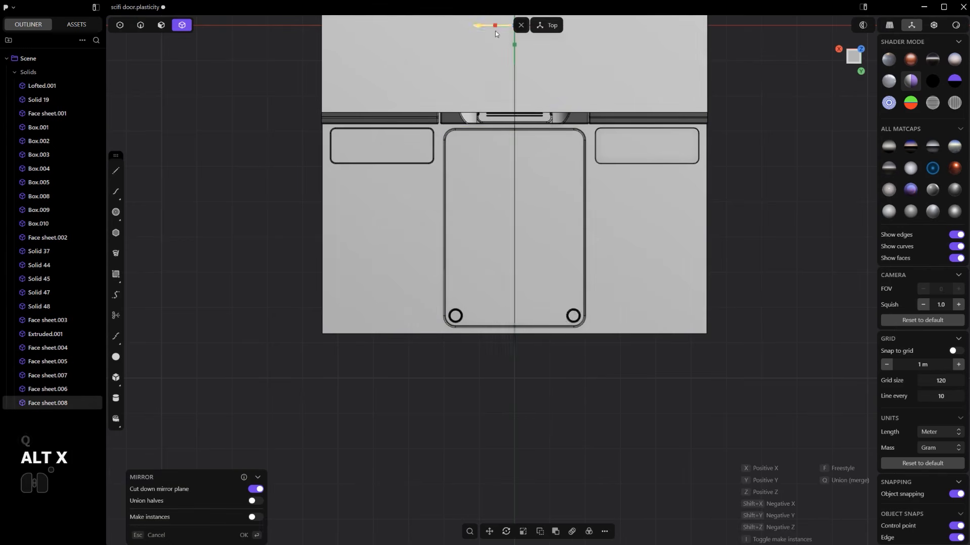
{"action": "right_click", "coordinate": [559, 369]}
{"action": "left_click", "coordinate": [560, 372]}
Examine the whole door, wall and floor model in perspective, including the mirrored round details on the central floor panel
{"action": "middle_click_drag", "start_coordinate": [560, 372], "coordinate": [615, 265]}
{"action": "middle_click_drag", "start_coordinate": [544, 304], "coordinate": [586, 282], "text": "shift"}
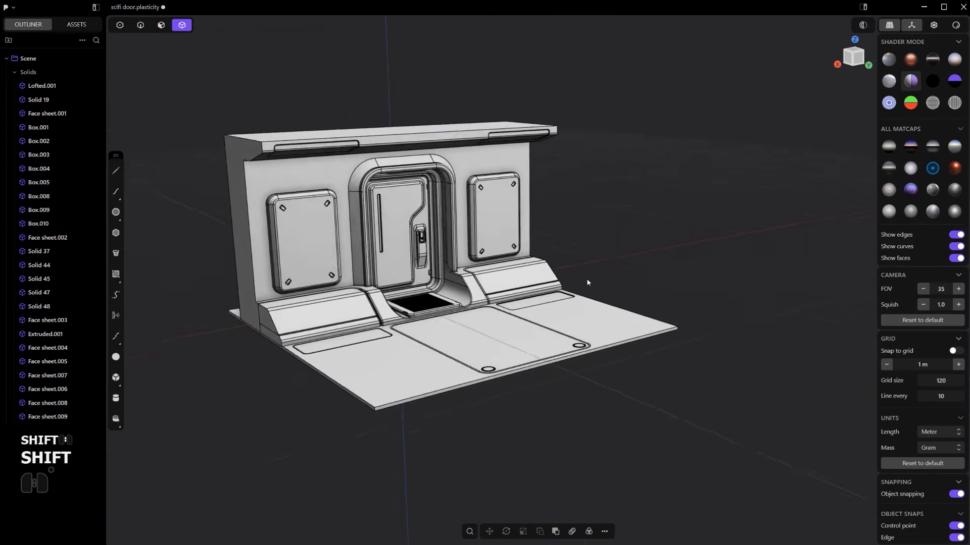
{"action": "scroll", "coordinate": [587, 280], "scroll_direction": "up", "scroll_amount": 3}
{"action": "middle_click_drag", "start_coordinate": [457, 350], "coordinate": [532, 324], "text": "shift"}
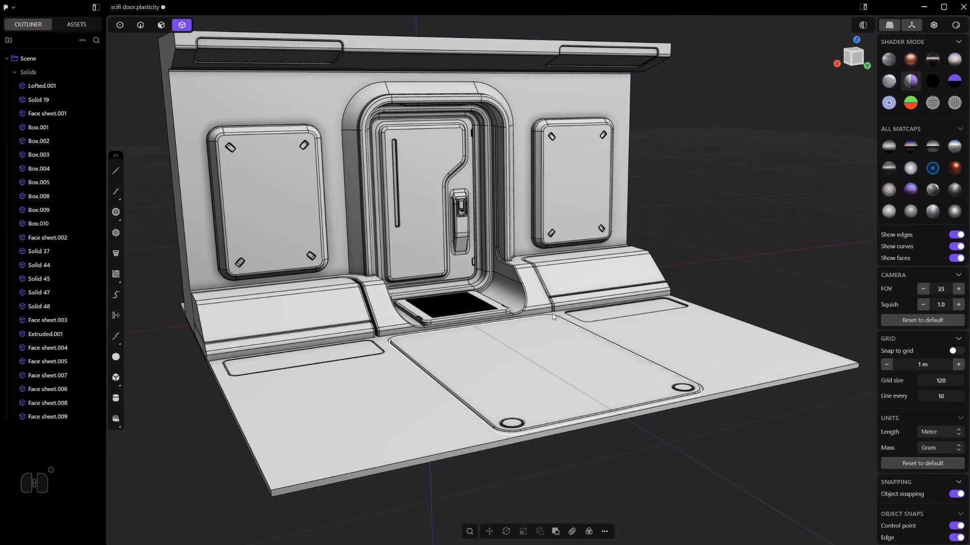
{"action": "middle_click_drag", "start_coordinate": [526, 352], "coordinate": [542, 316]}
{"action": "scroll", "coordinate": [510, 313], "scroll_direction": "up", "scroll_amount": 3}
{"action": "scroll", "coordinate": [510, 314], "scroll_direction": "down", "scroll_amount": 3}
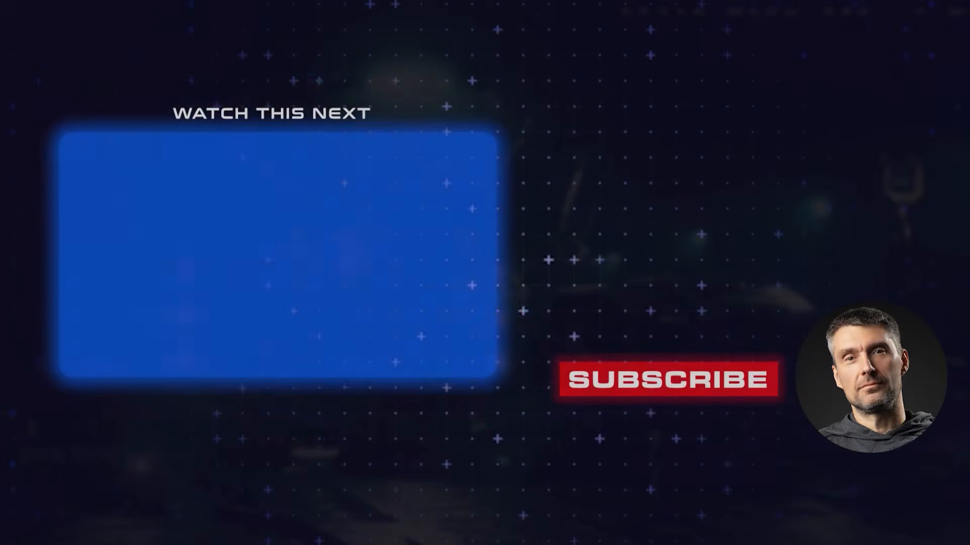